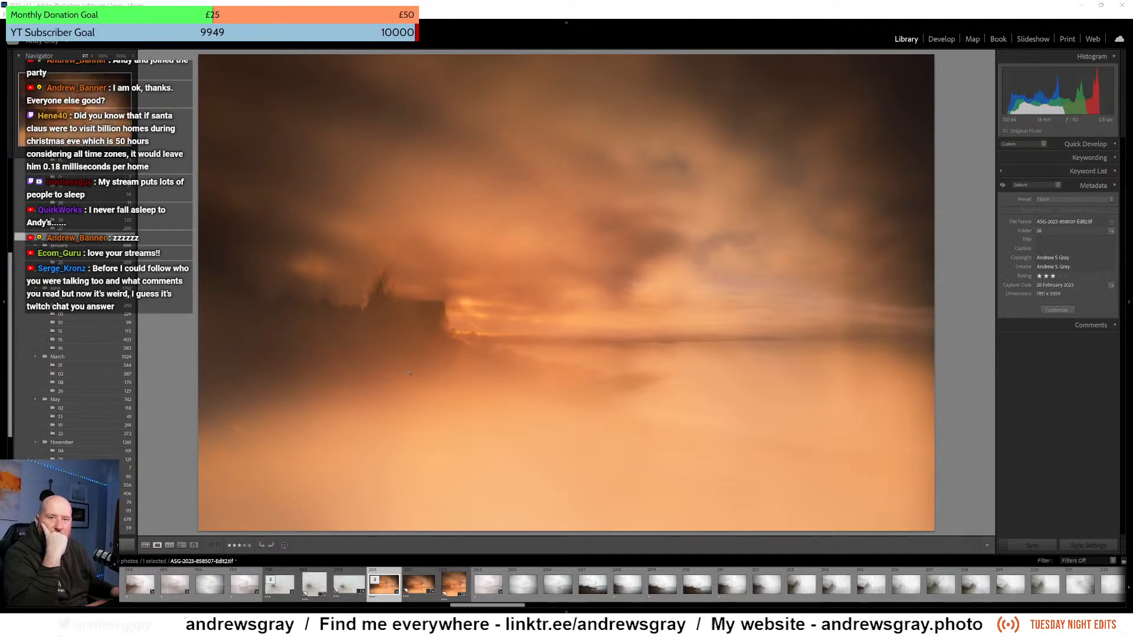
- Compare the pale and orange edited versions of the blurred castle photo, including their virtual copies, and dismiss the monitor calibration reminder
click(279, 577)
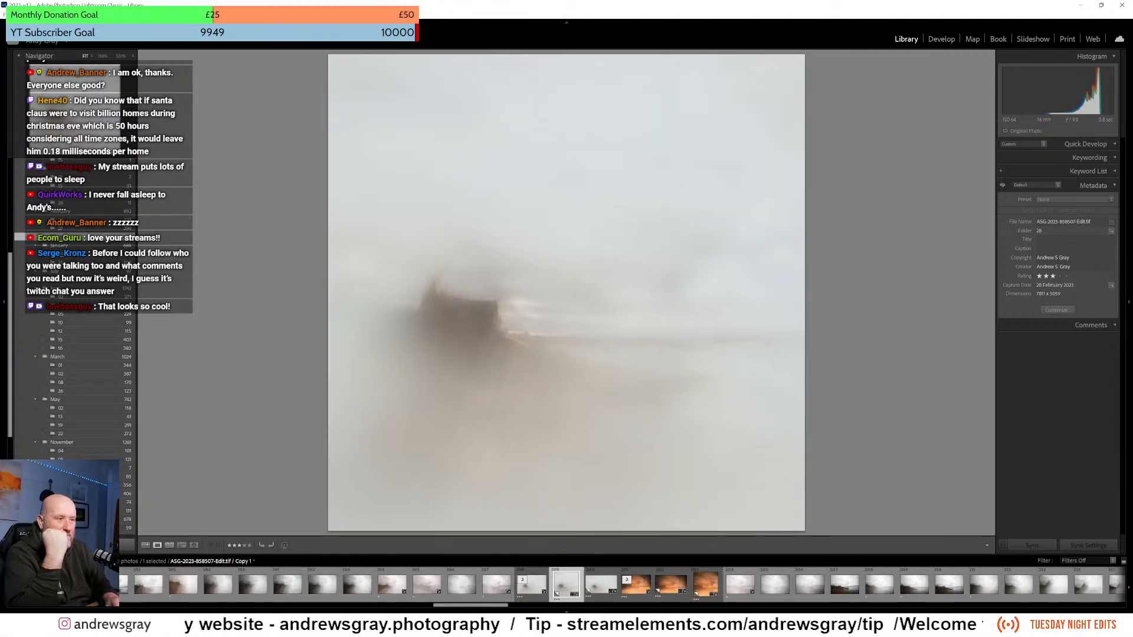
key(Right)
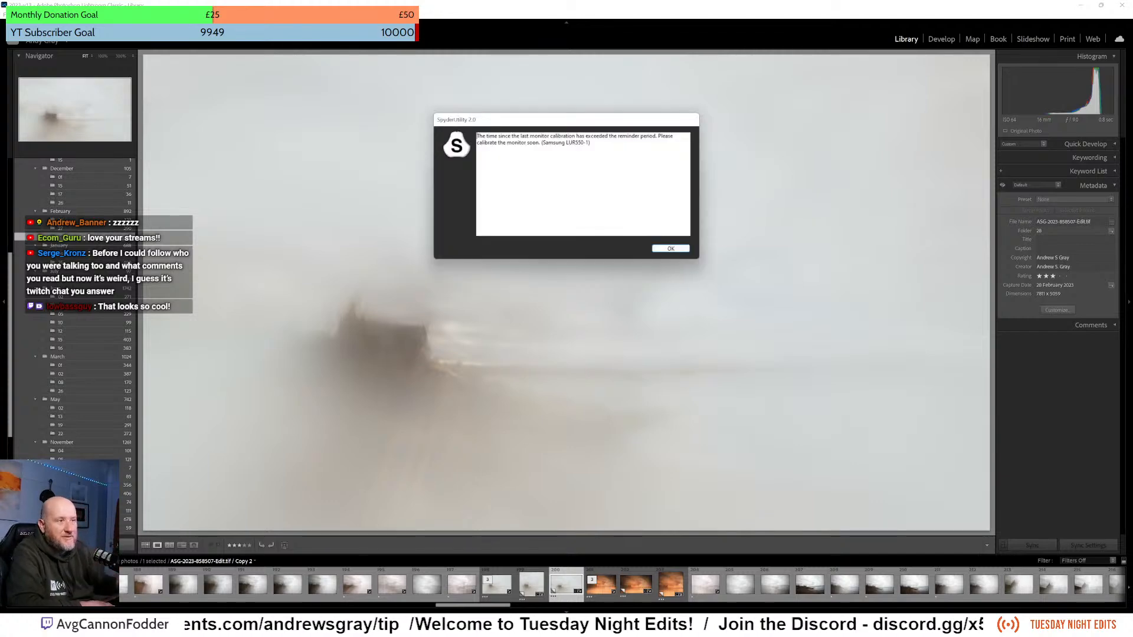
click(669, 249)
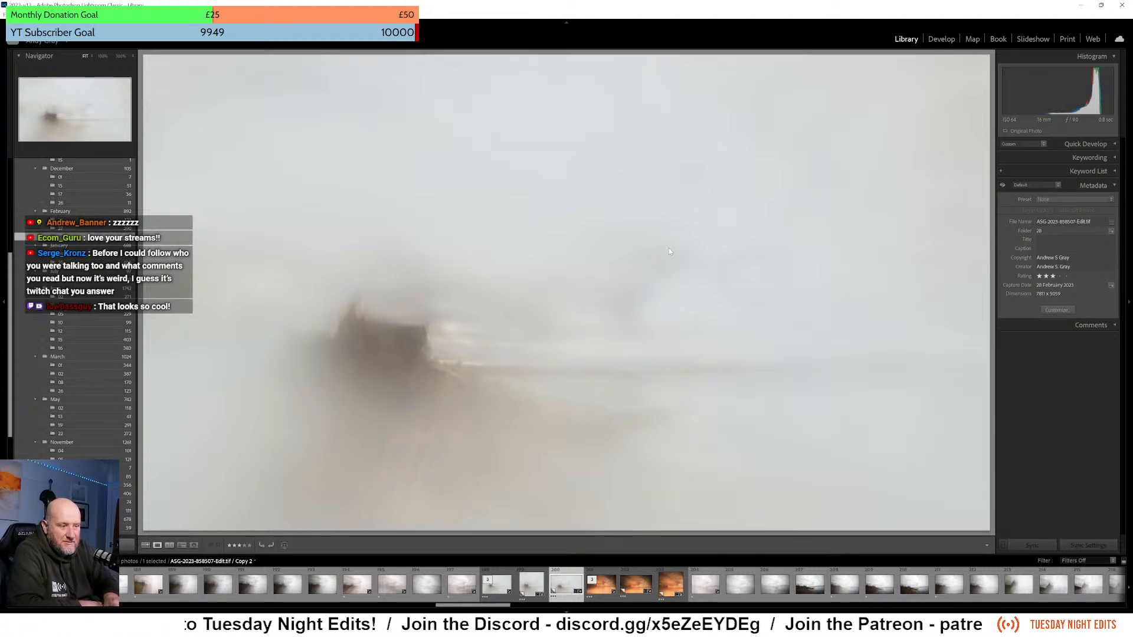
key(Right)
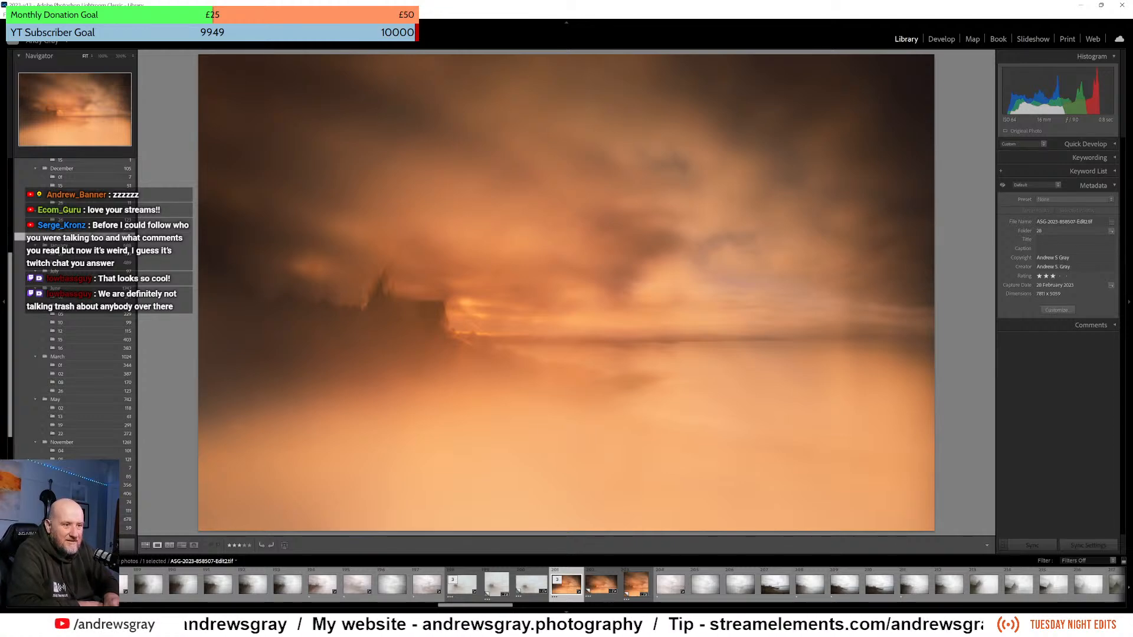
key(Right)
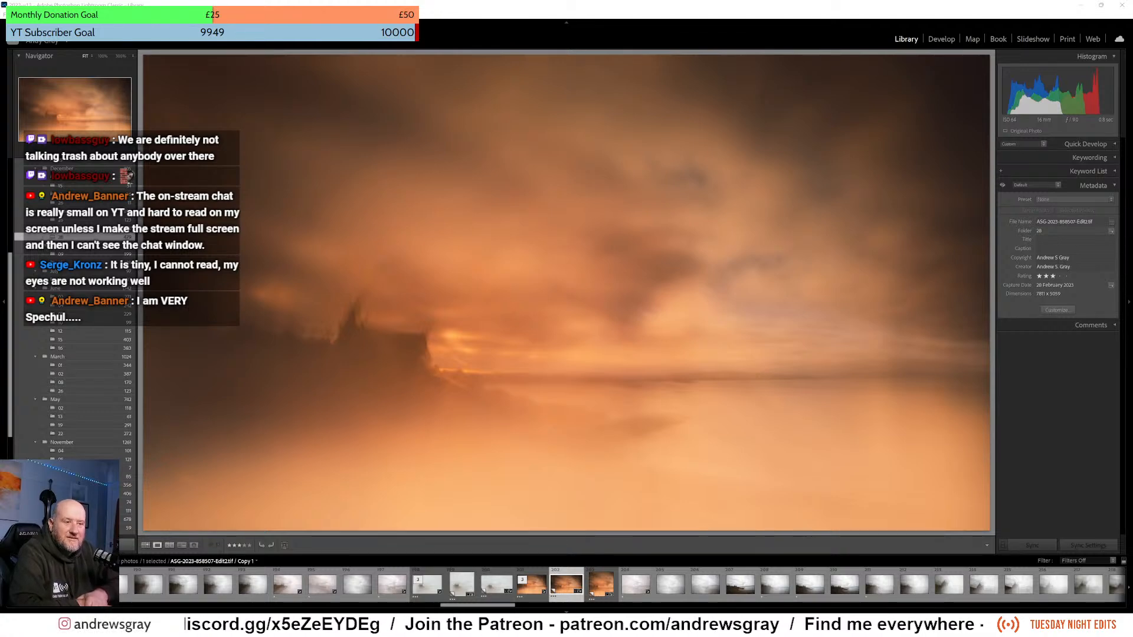
click(603, 587)
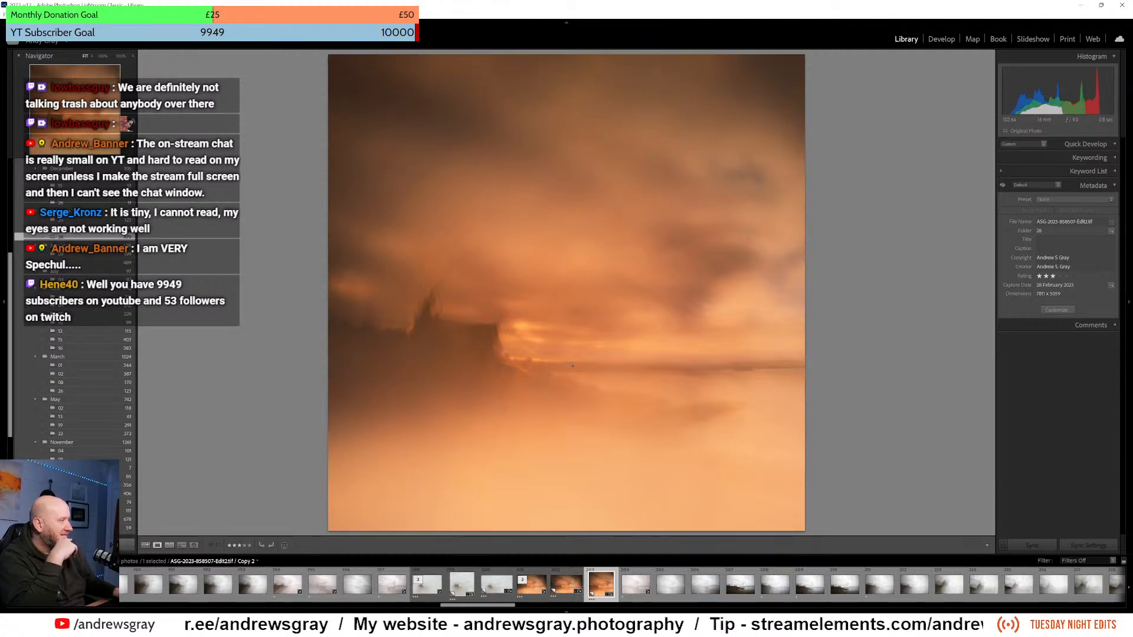
- Look through the remaining photos in the current folder and those in the June 12 and June 10 folders
scroll(762, 589, down, 10)
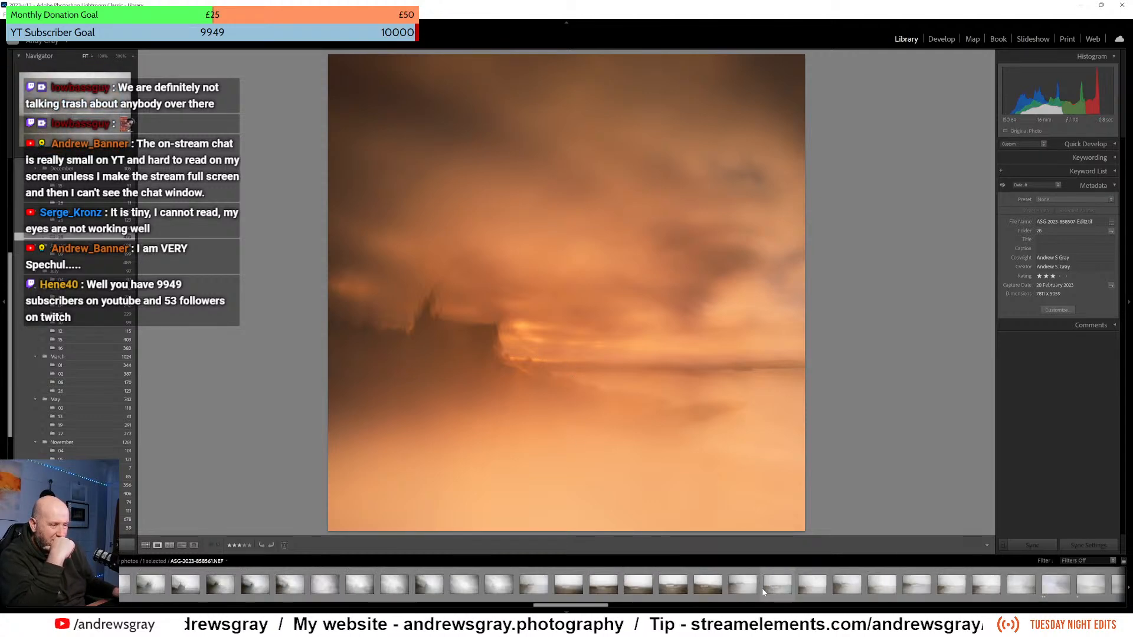
scroll(766, 587, down, 15)
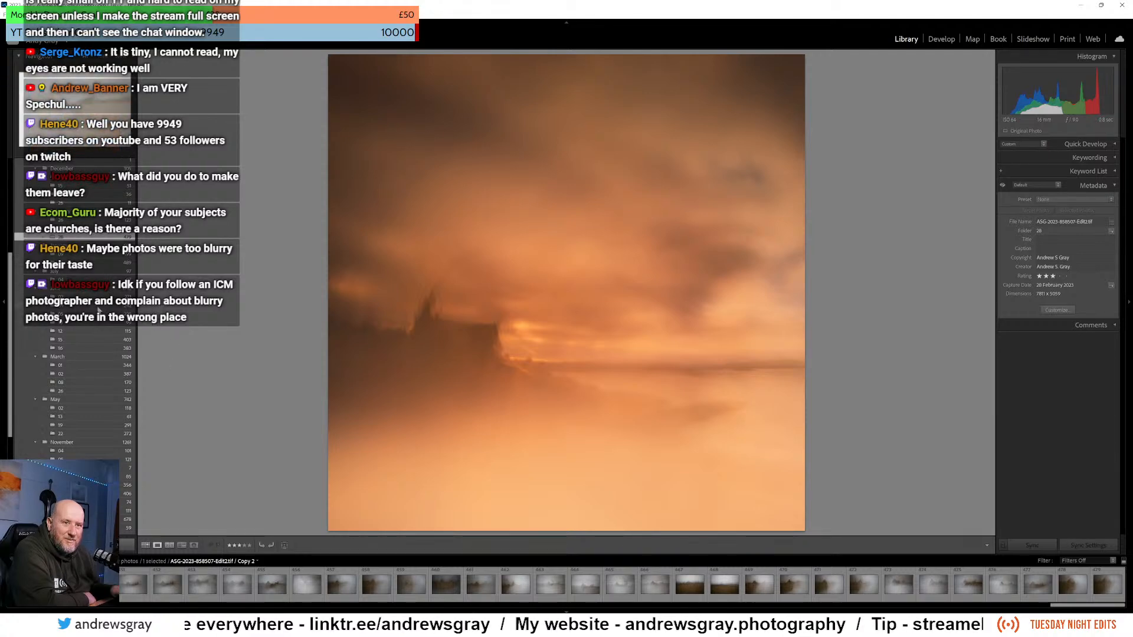
click(87, 331)
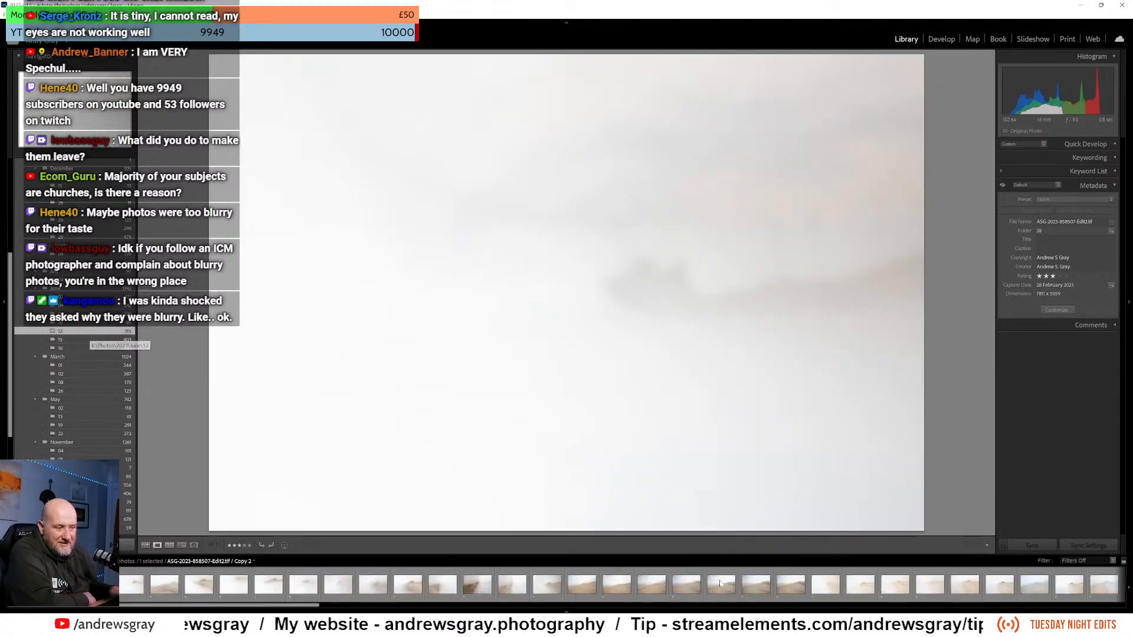
scroll(660, 595, down, 5)
scroll(659, 596, down, 10)
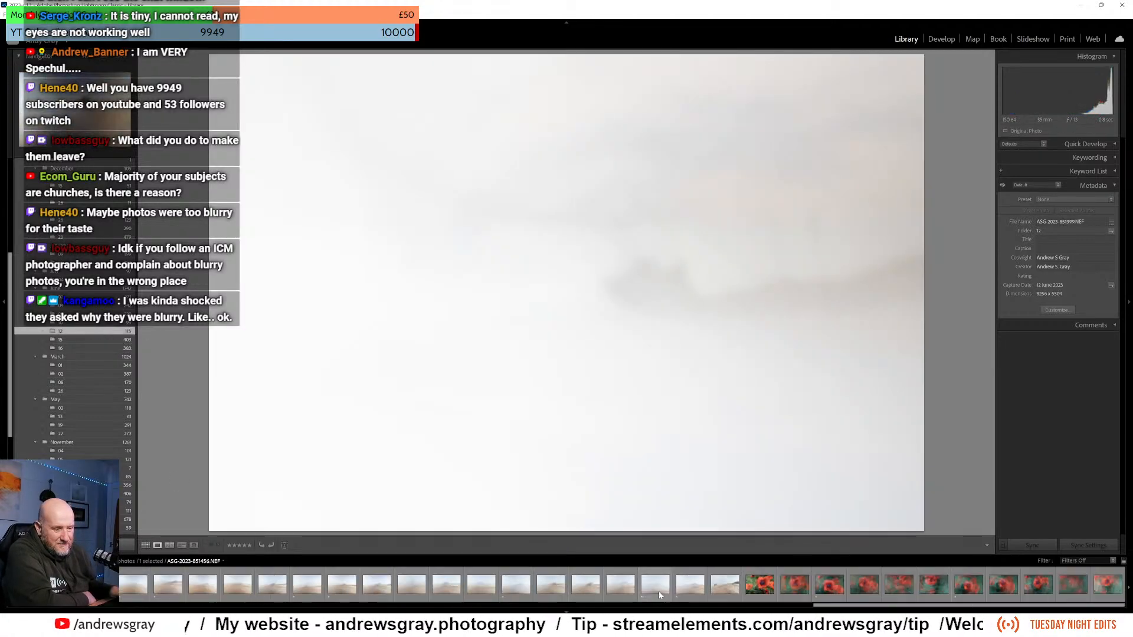
click(91, 323)
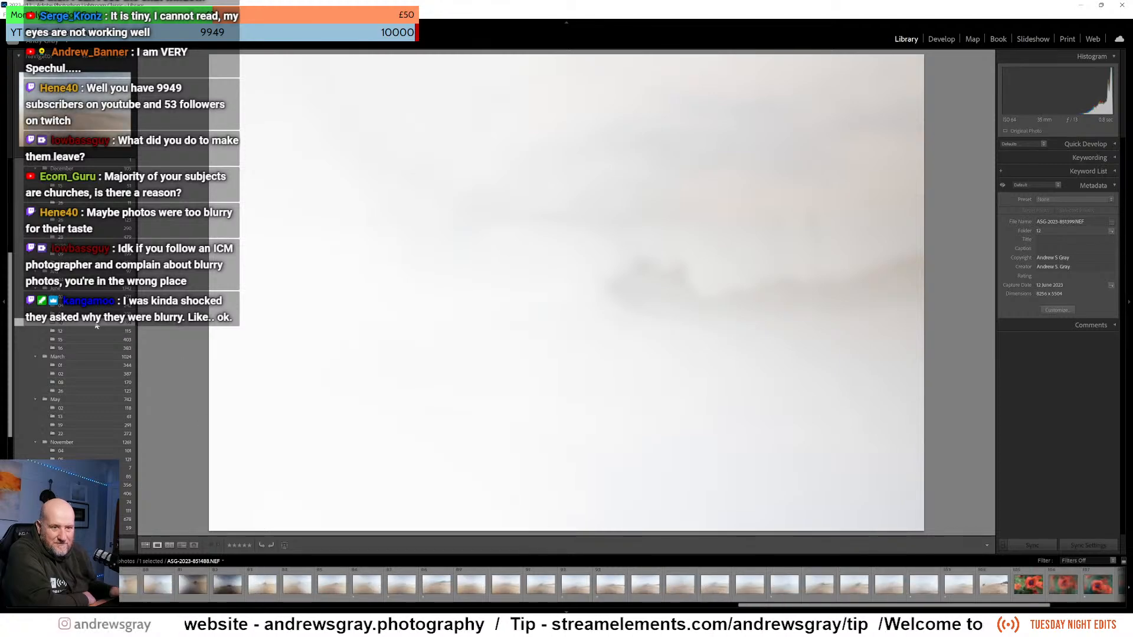
scroll(460, 591, down, 8)
scroll(461, 584, down, 8)
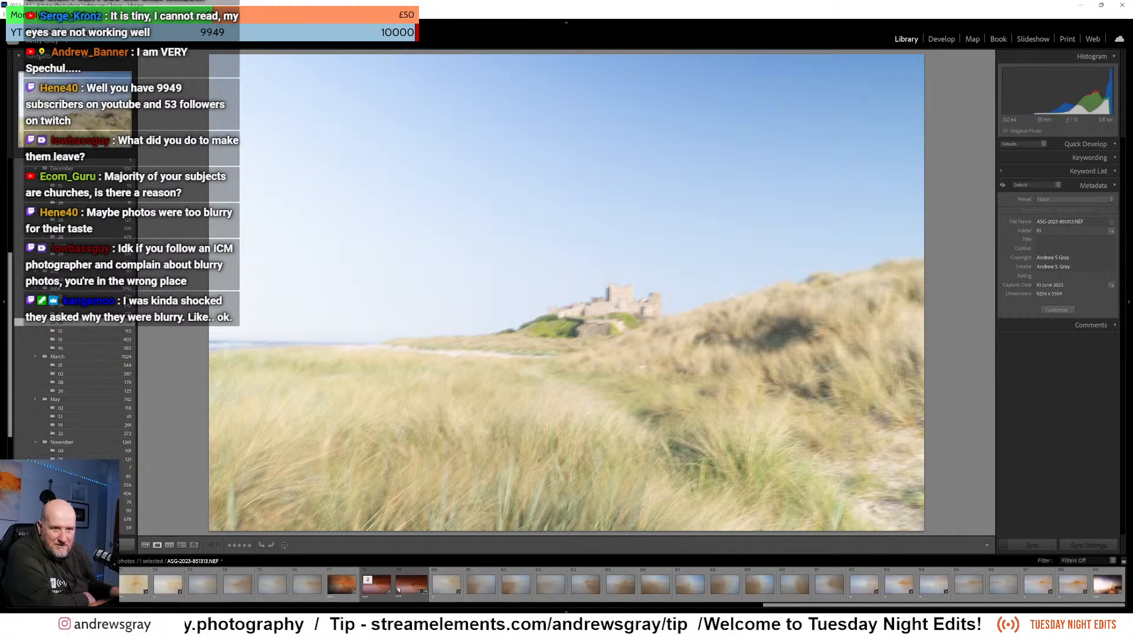
- Look through the photos in the June 05 and June 04 folders
click(74, 314)
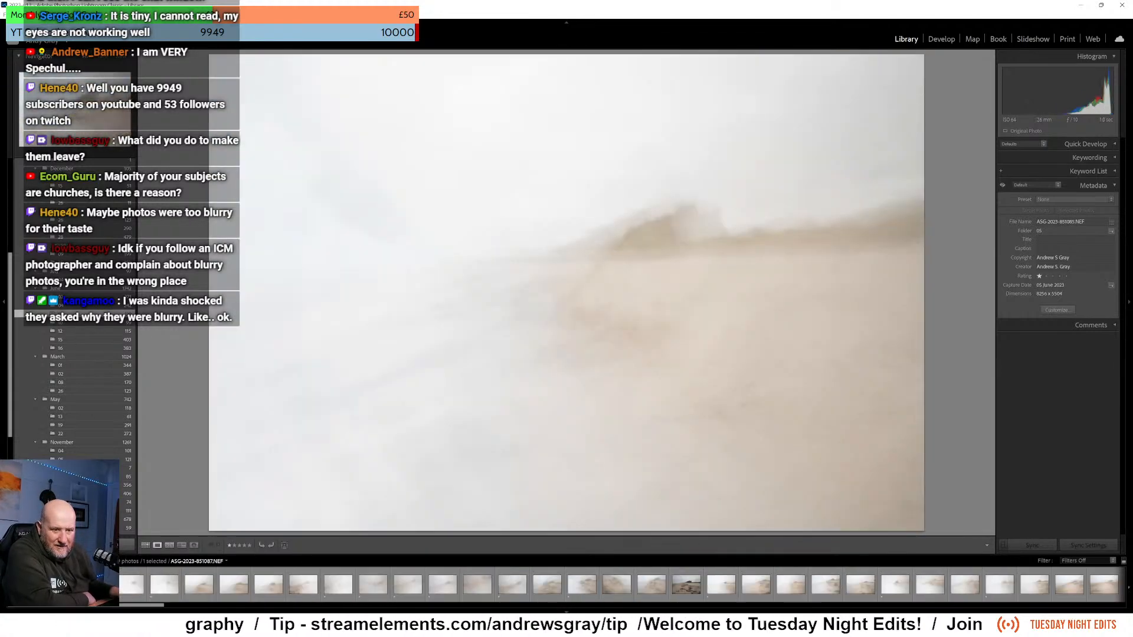
scroll(293, 590, down, 15)
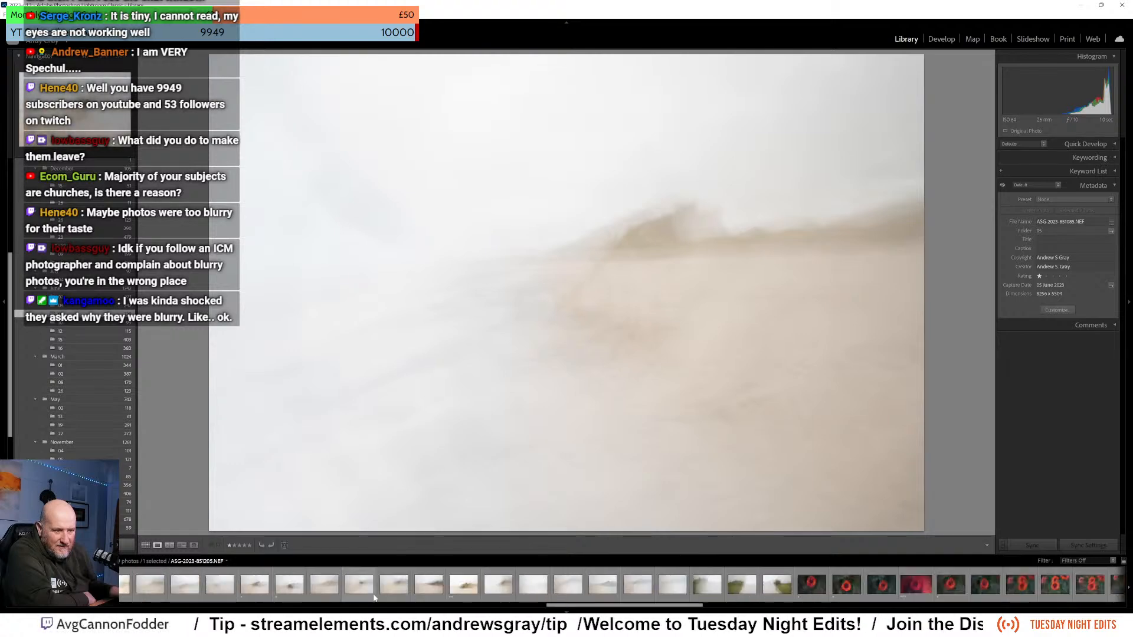
scroll(376, 590, down, 10)
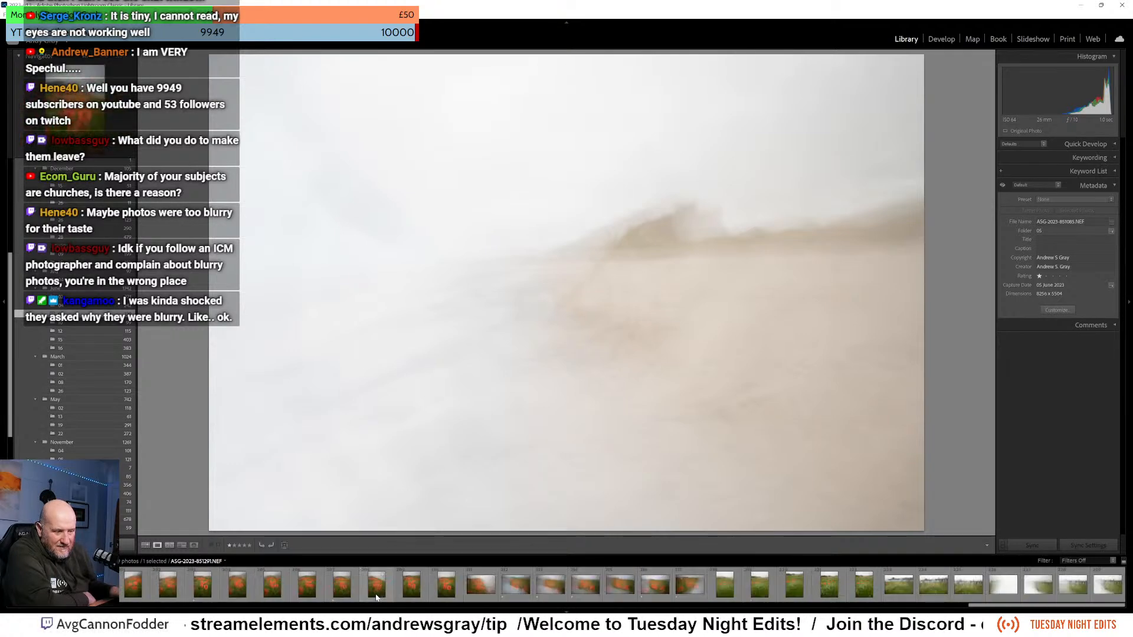
click(68, 305)
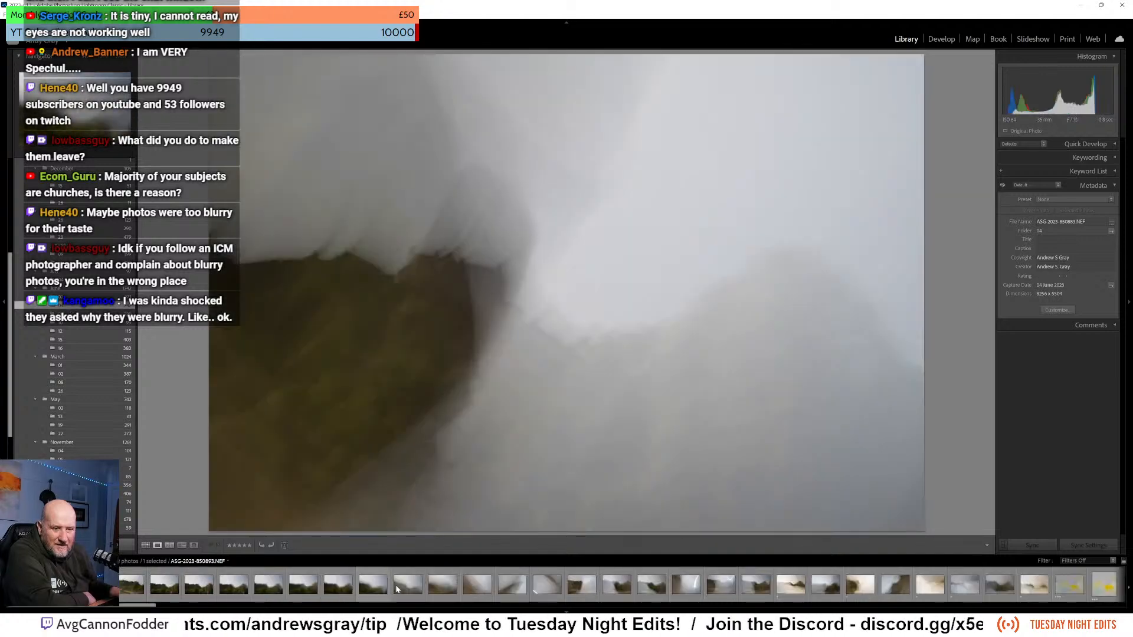
scroll(434, 585, down, 15)
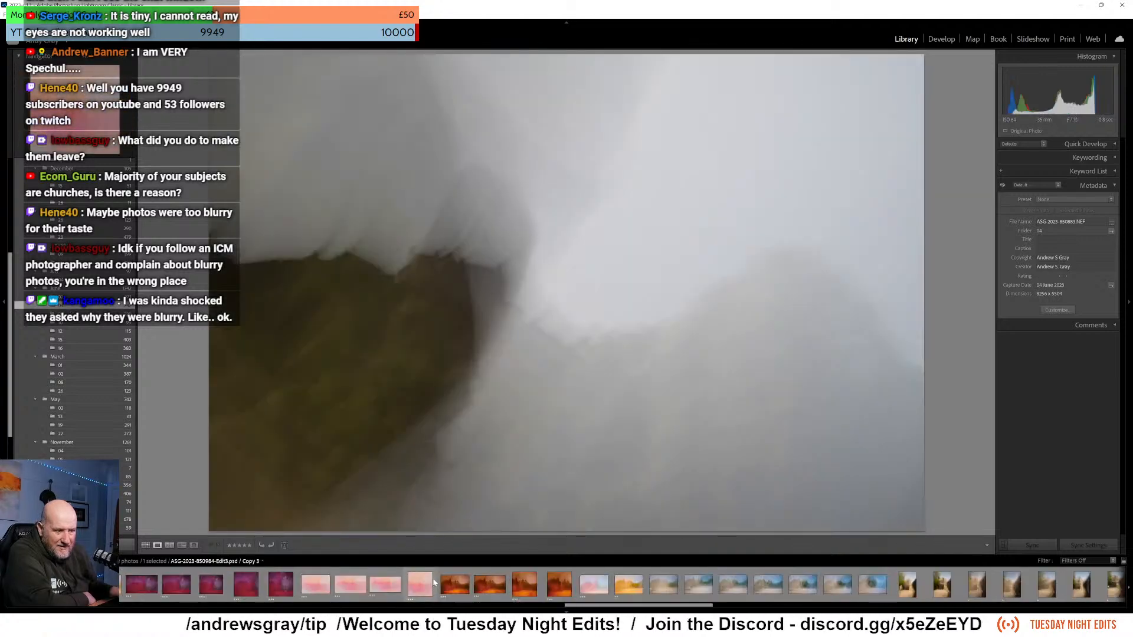
- Browse the photos in the June 02 folder and open the March 26 folder
click(69, 298)
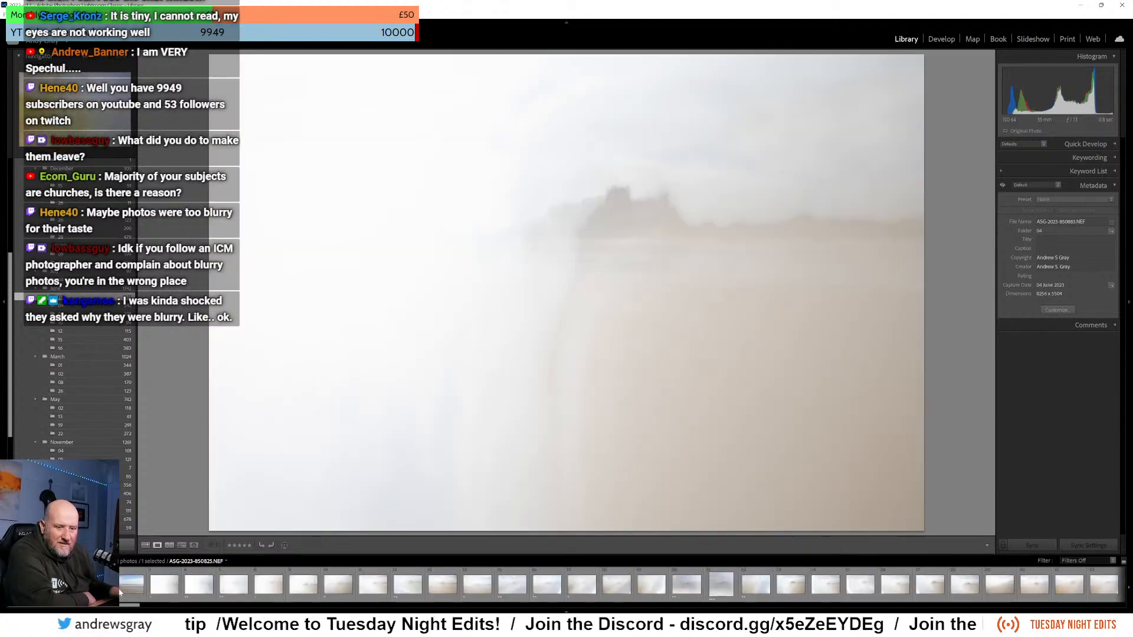
scroll(334, 590, down, 15)
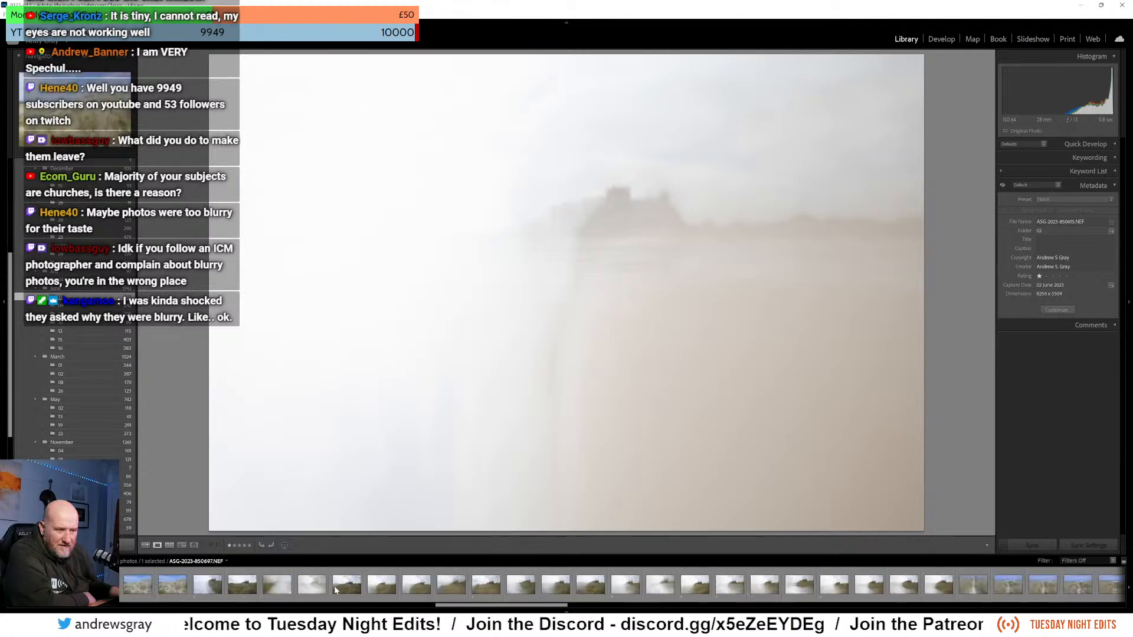
scroll(334, 585, down, 20)
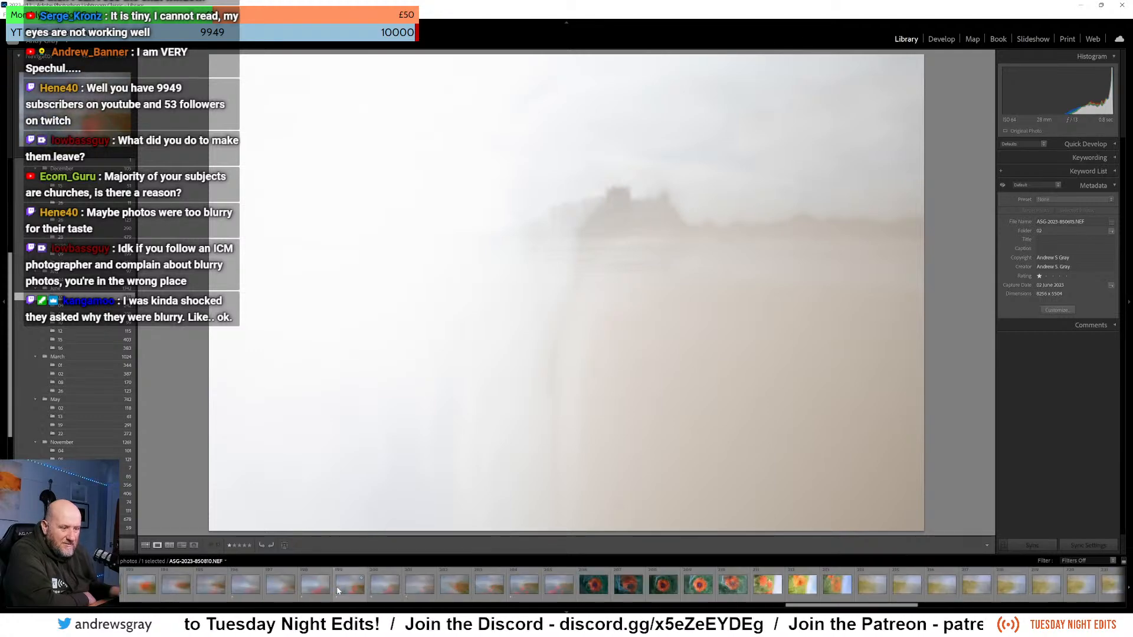
scroll(335, 584, up, 15)
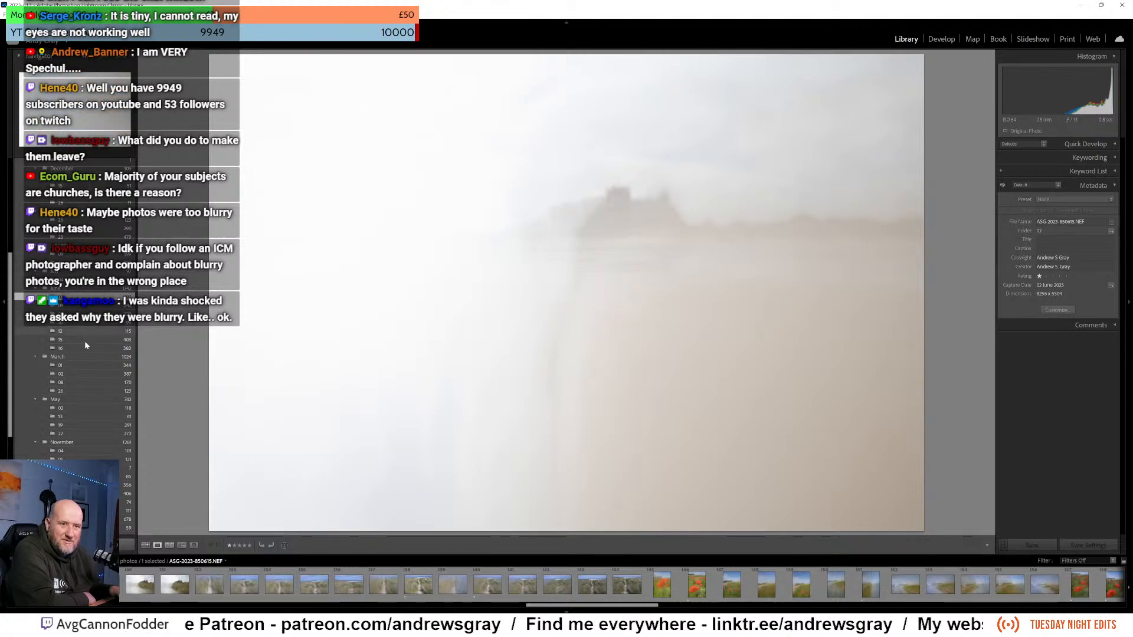
click(81, 391)
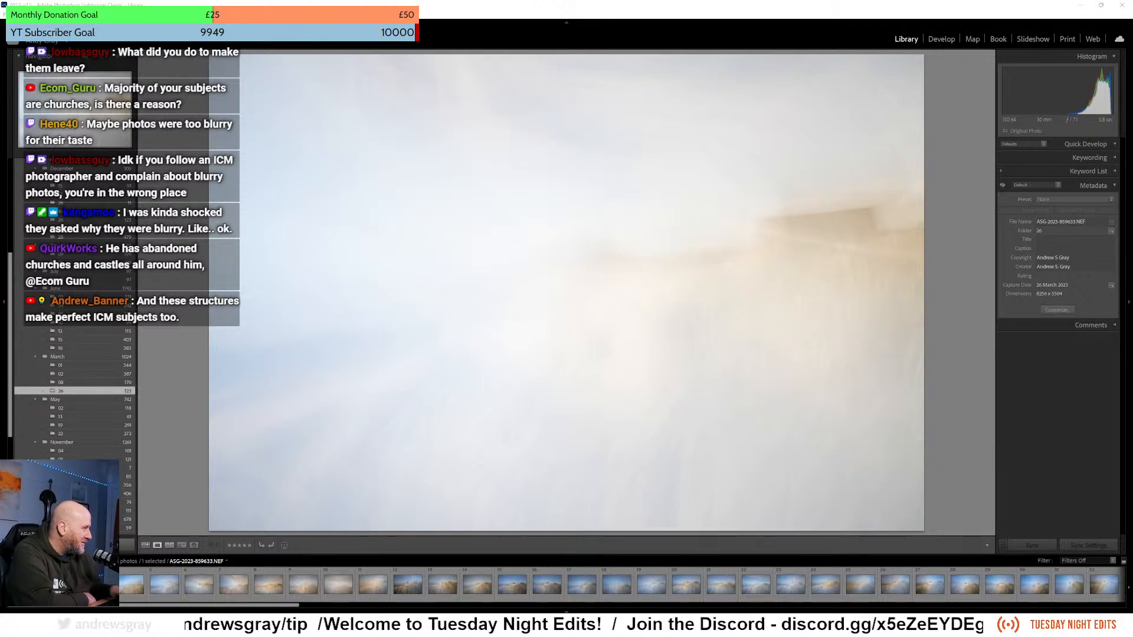
- Check the detailed file properties of the exported edit3-2 JPG, including its date taken and folder path, and close them
key(alt+Return)
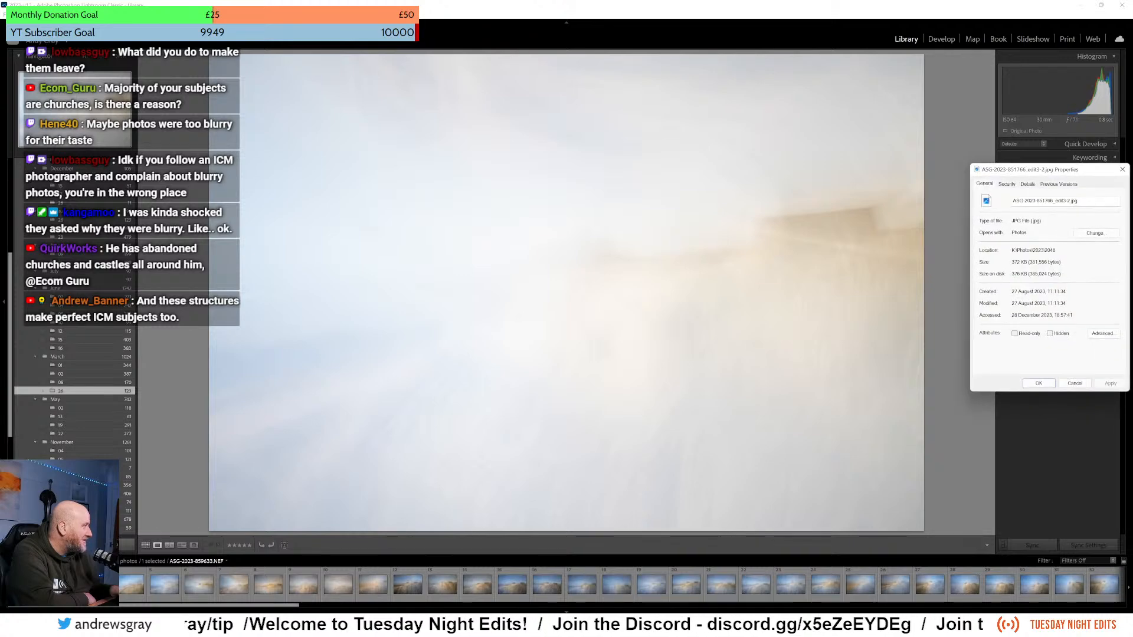
click(1028, 184)
scroll(1082, 298, down, 8)
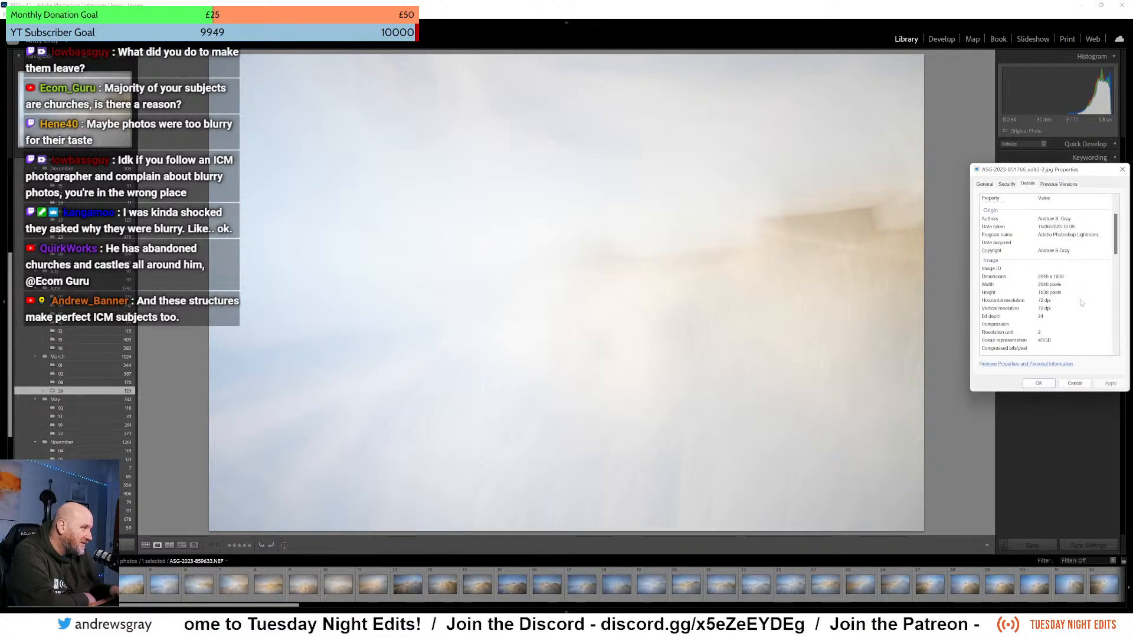
scroll(1084, 288, down, 8)
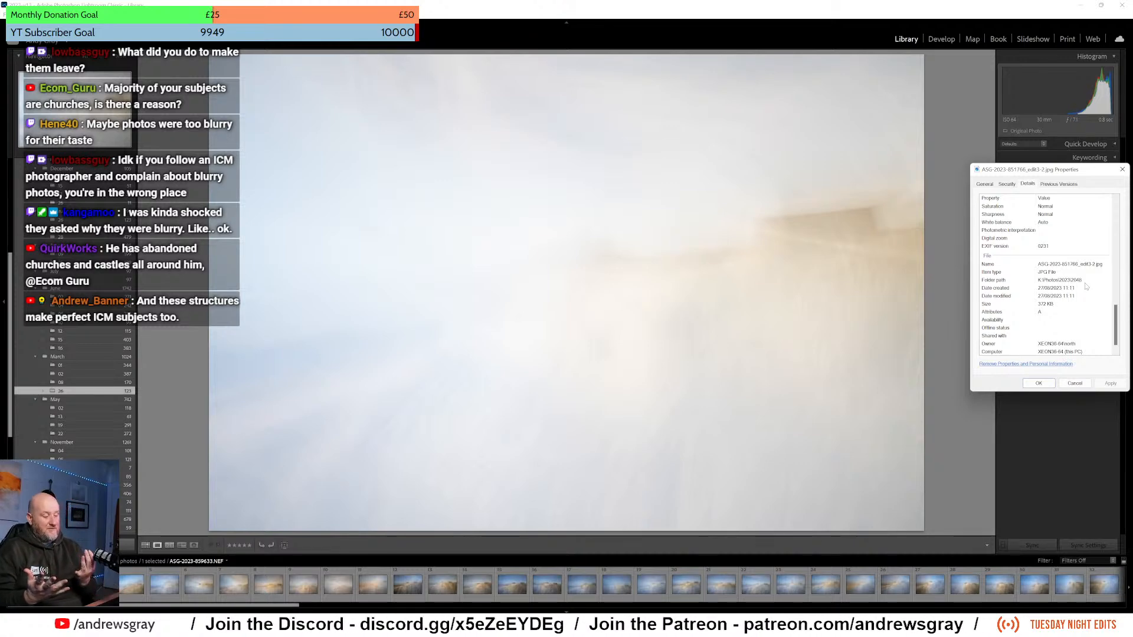
click(1122, 170)
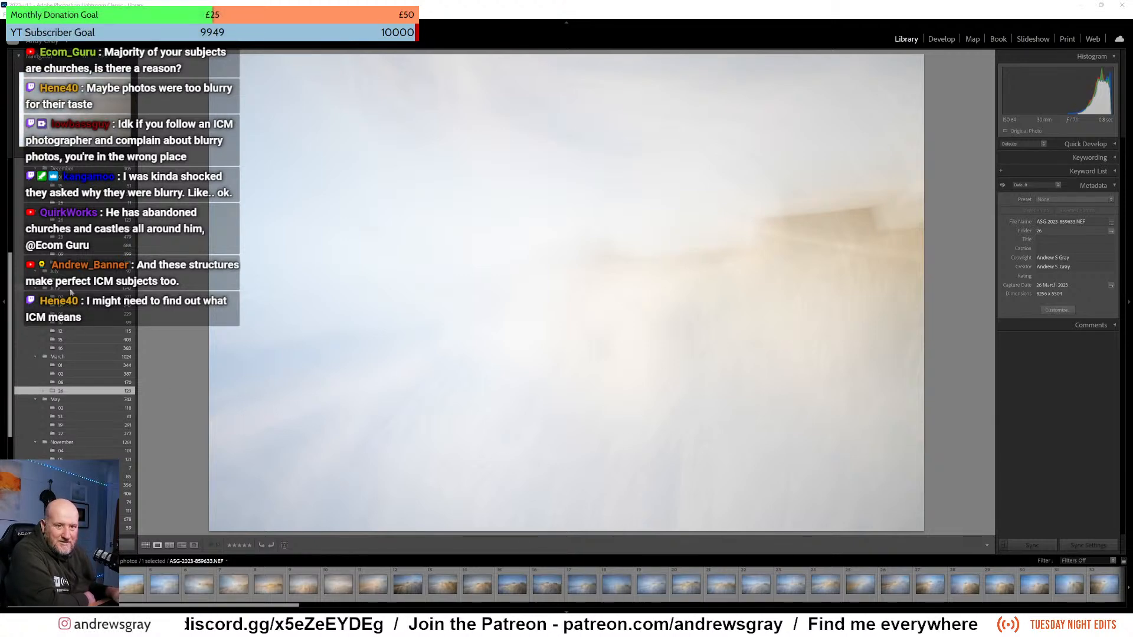
- Look through the photos in the August 13 folder
scroll(72, 234, up, 3)
scroll(72, 235, up, 6)
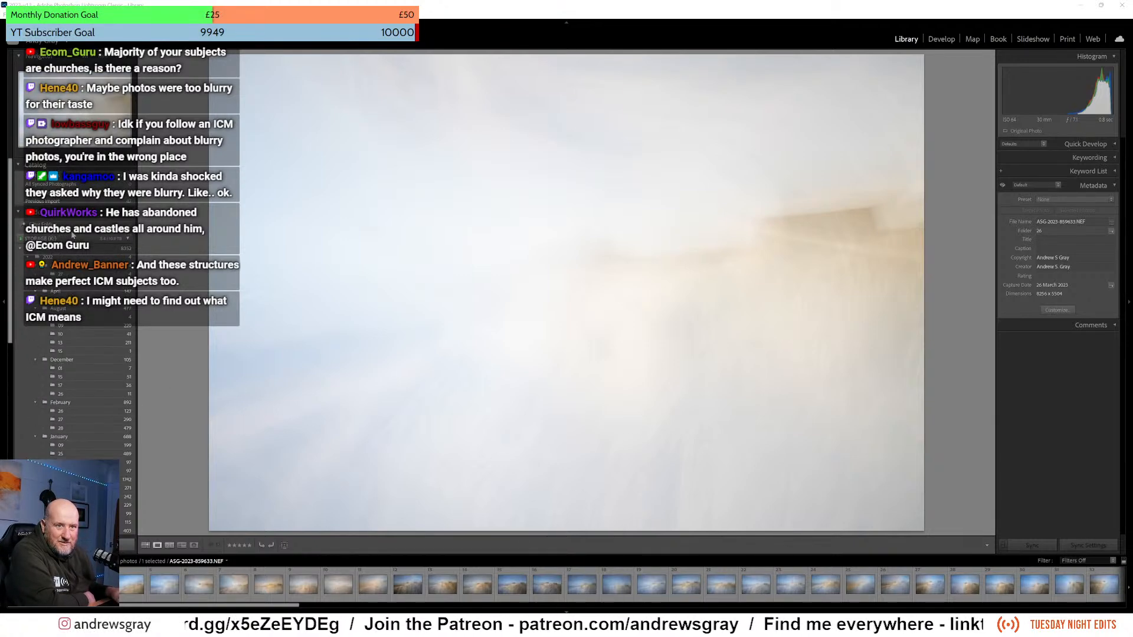
click(75, 342)
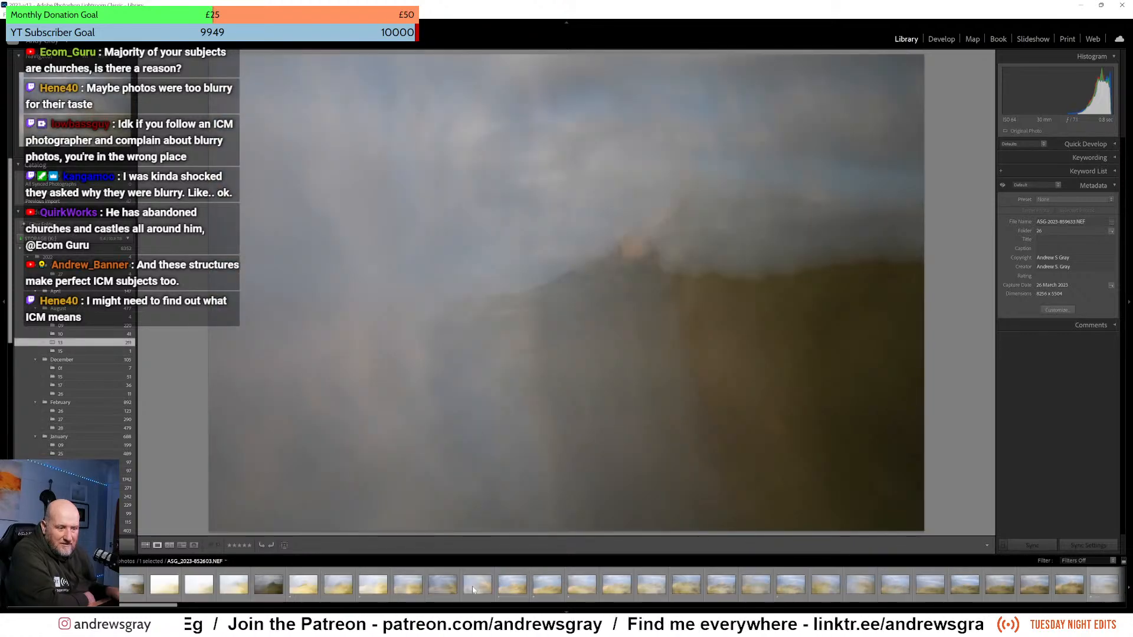
scroll(628, 590, down, 10)
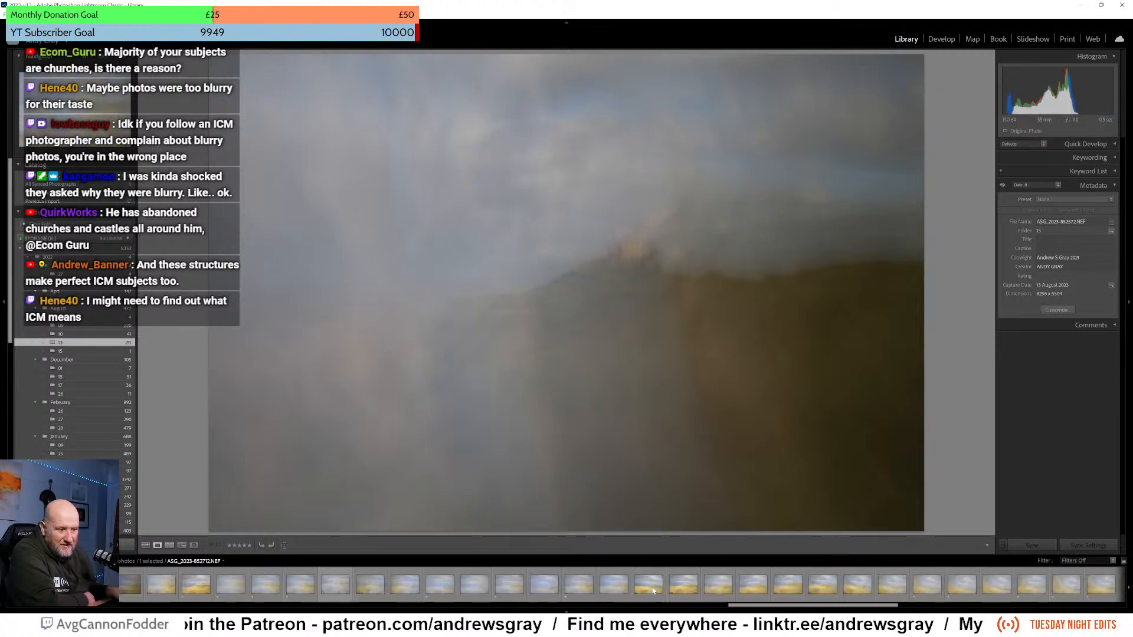
scroll(653, 590, down, 8)
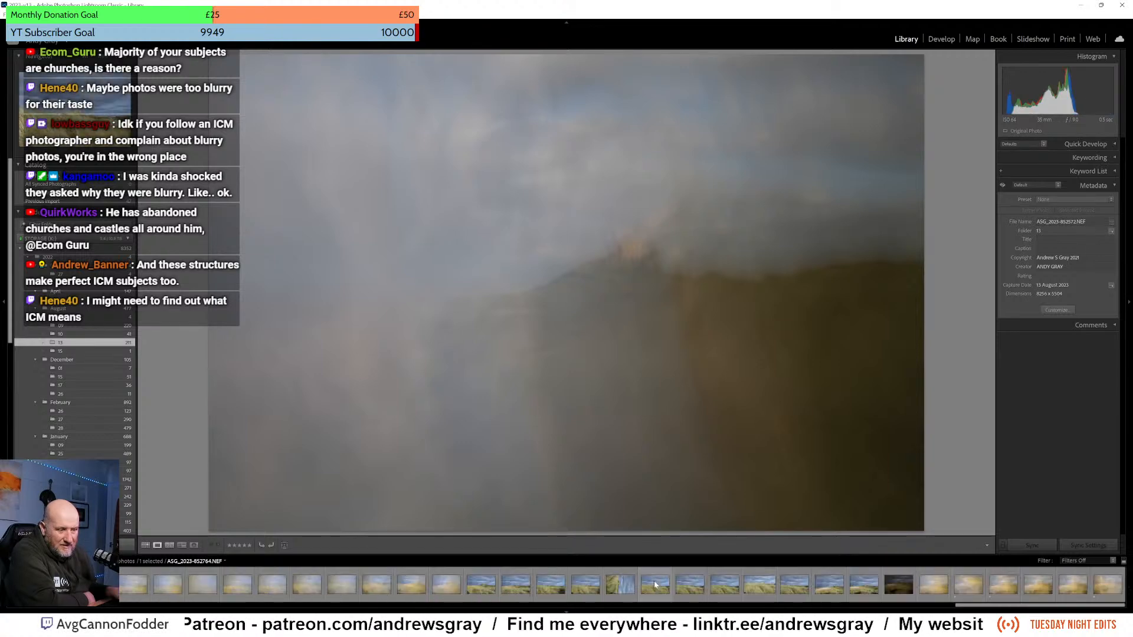
- Browse the photos in the August 10 and August 09 folders and open the August 06 folder
click(91, 335)
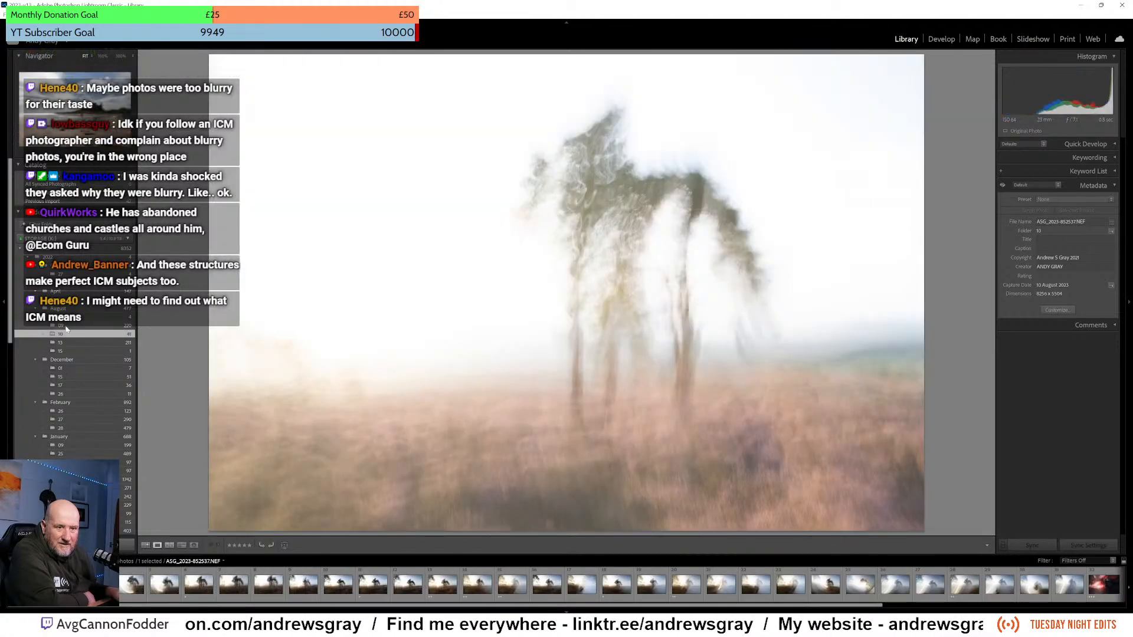
click(67, 328)
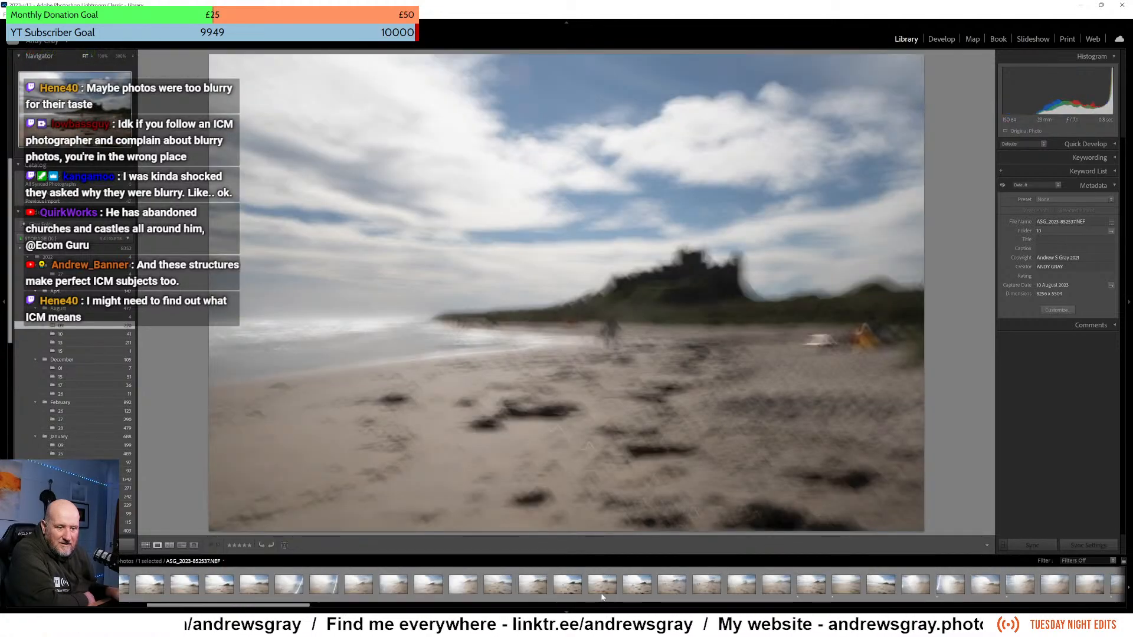
scroll(608, 588, down, 20)
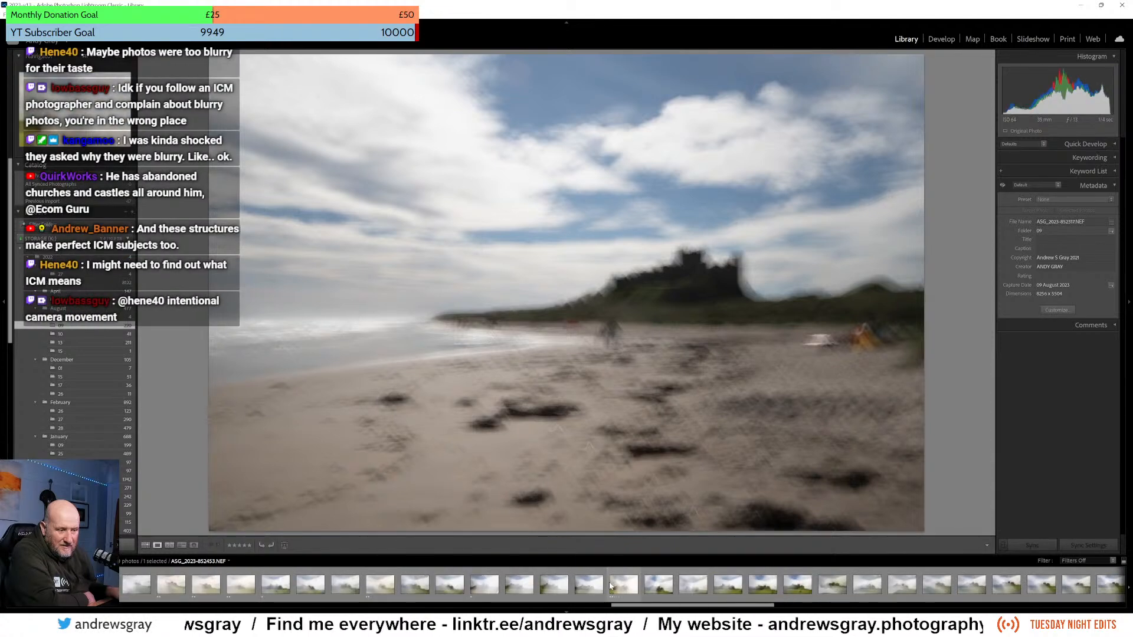
scroll(610, 586, down, 5)
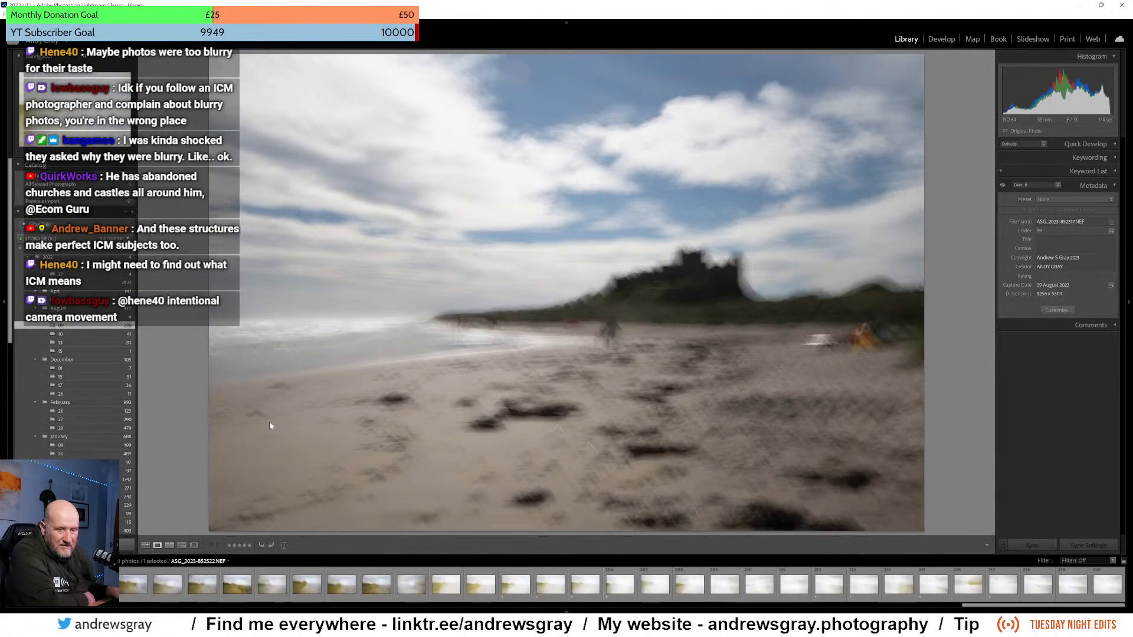
click(65, 317)
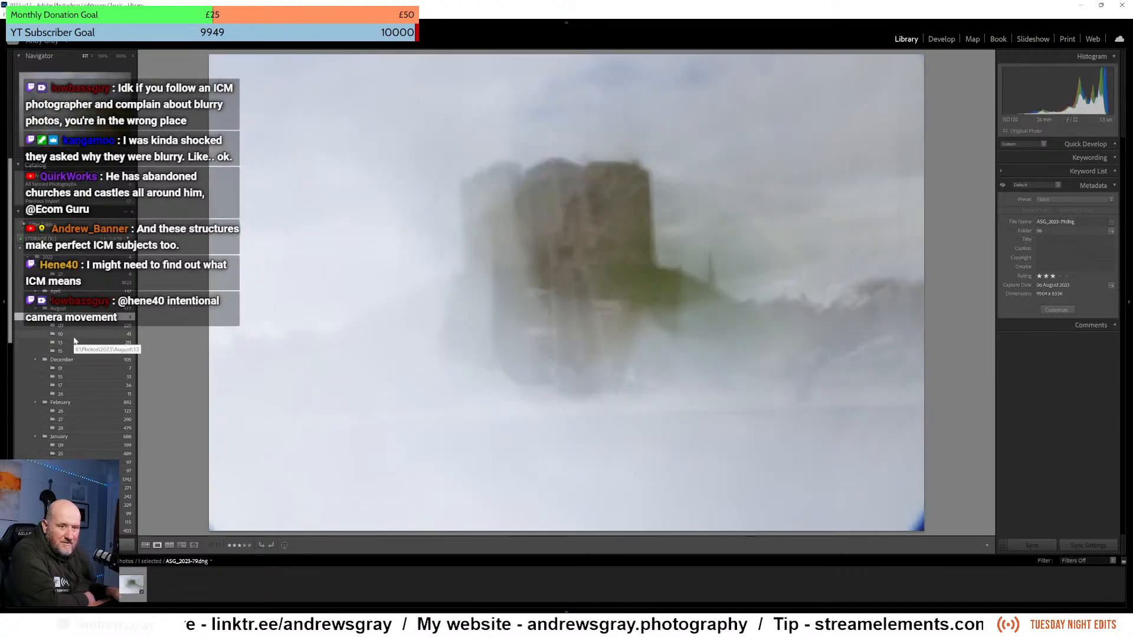
- Open the August 13 folder and browse through its photos
click(108, 344)
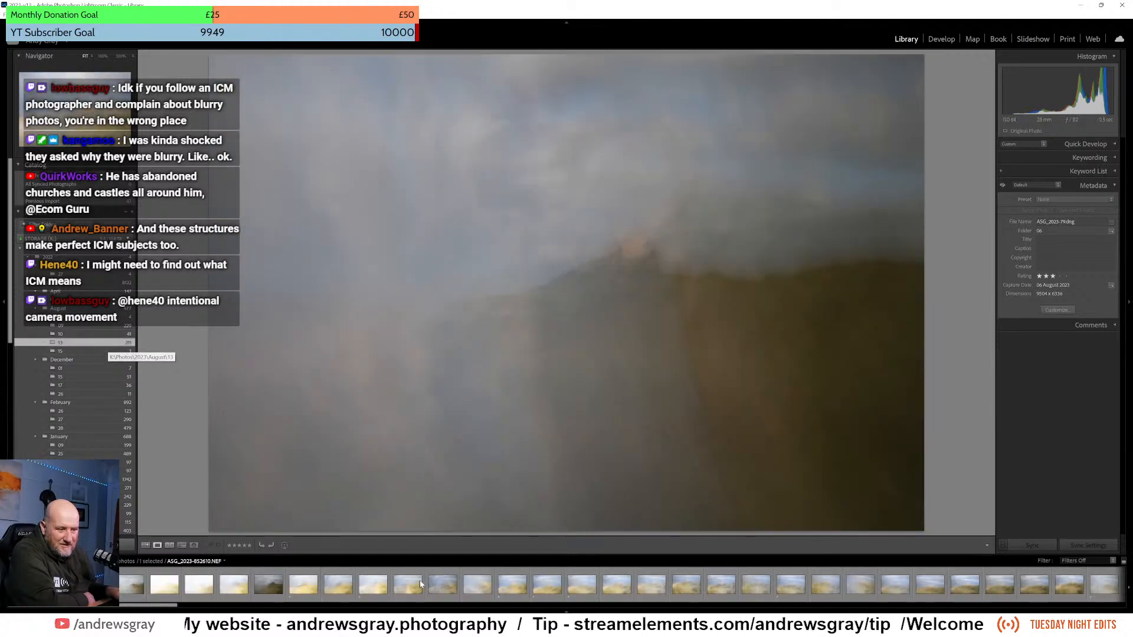
scroll(495, 592, down, 15)
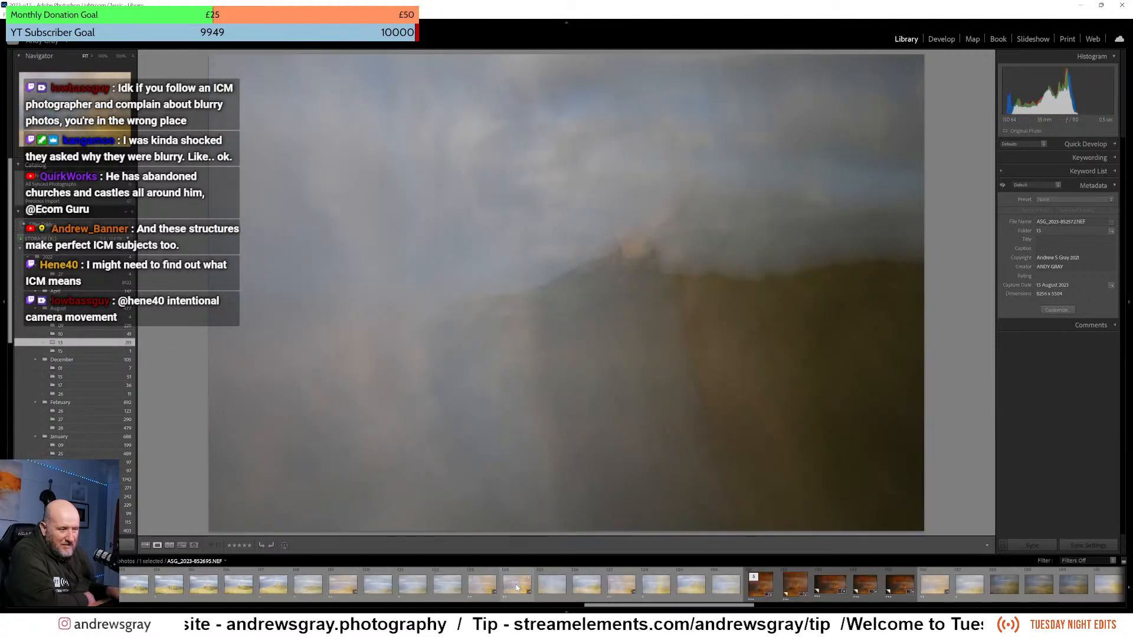
scroll(517, 587, down, 5)
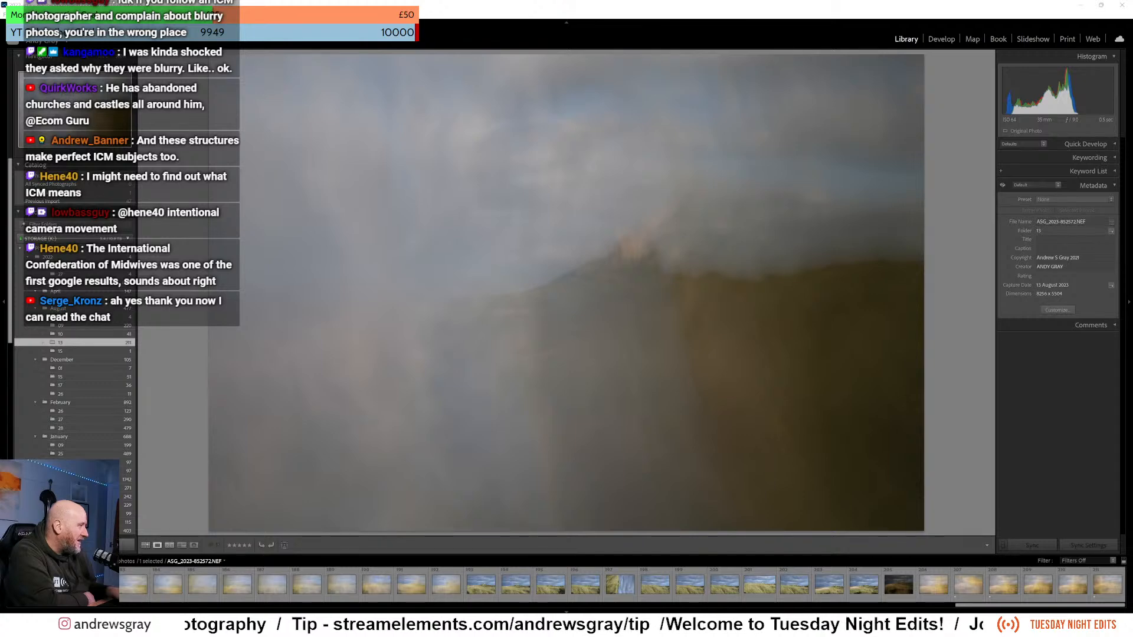
- Review the exported edit3-2 JPG's detailed file properties, including its origin and file information, and close them
key(alt+Return)
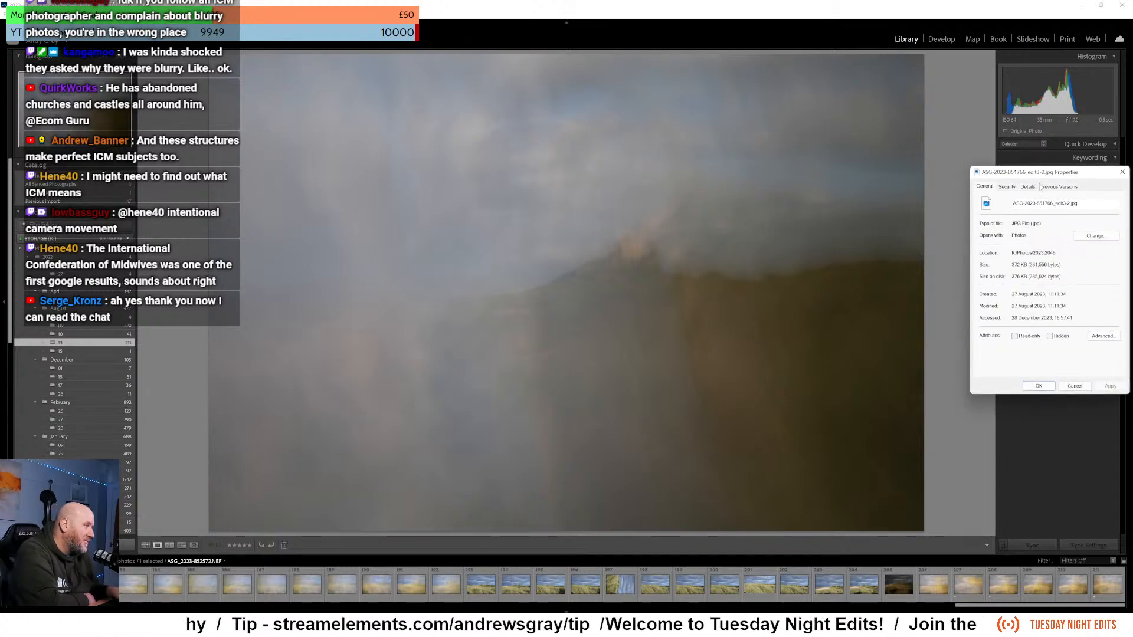
click(1027, 186)
drag(1116, 225, 1117, 333)
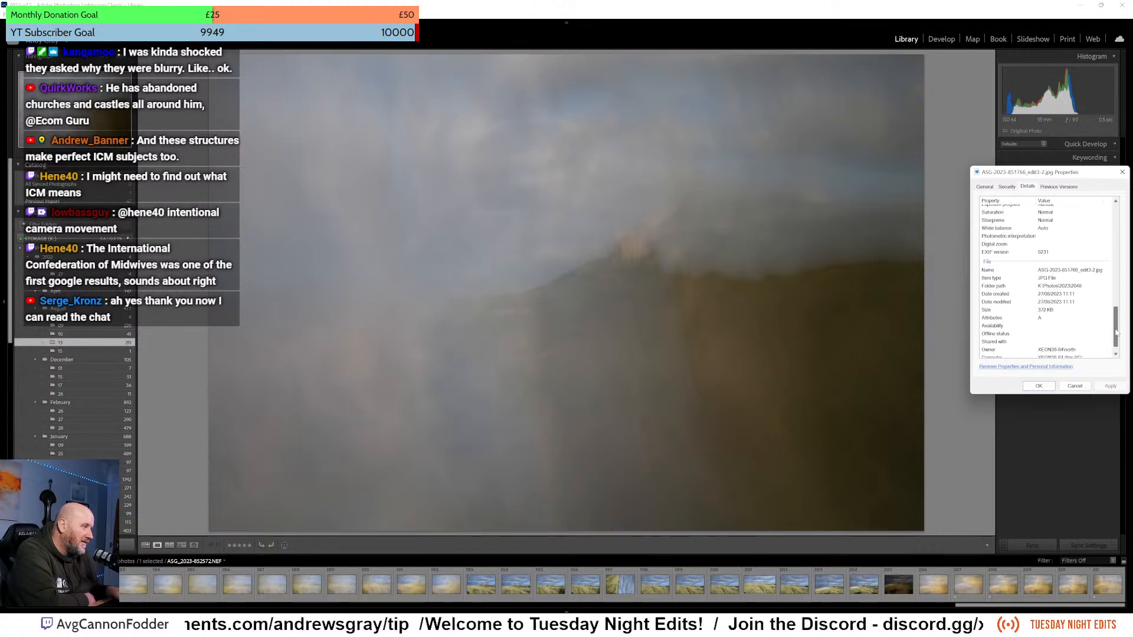
drag(1116, 333, 1117, 338)
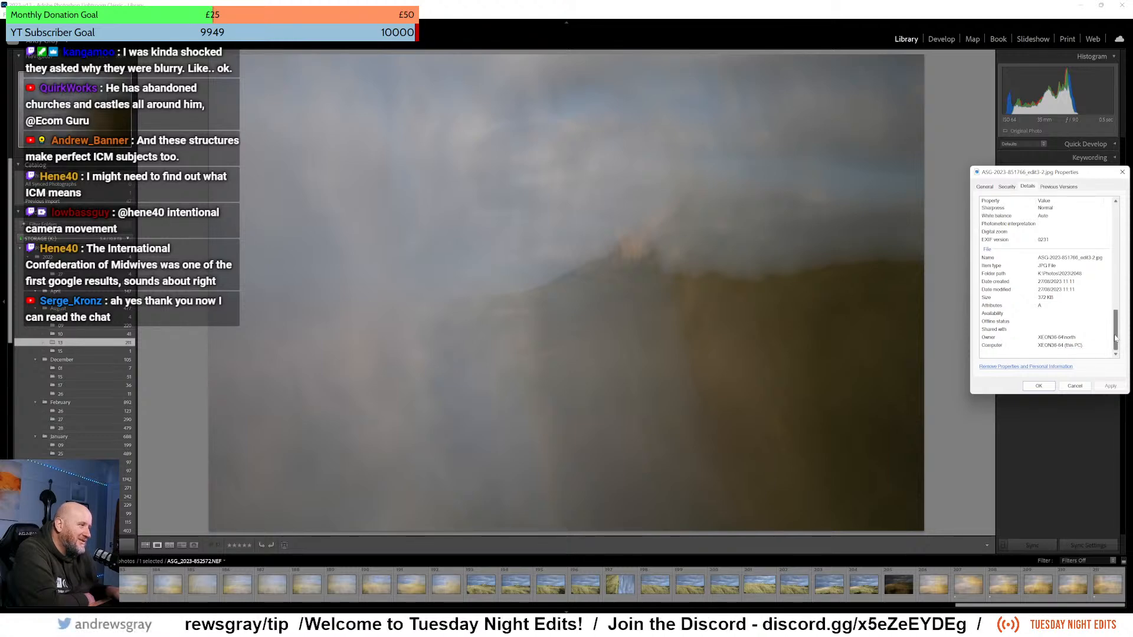
drag(1114, 334, 1094, 224)
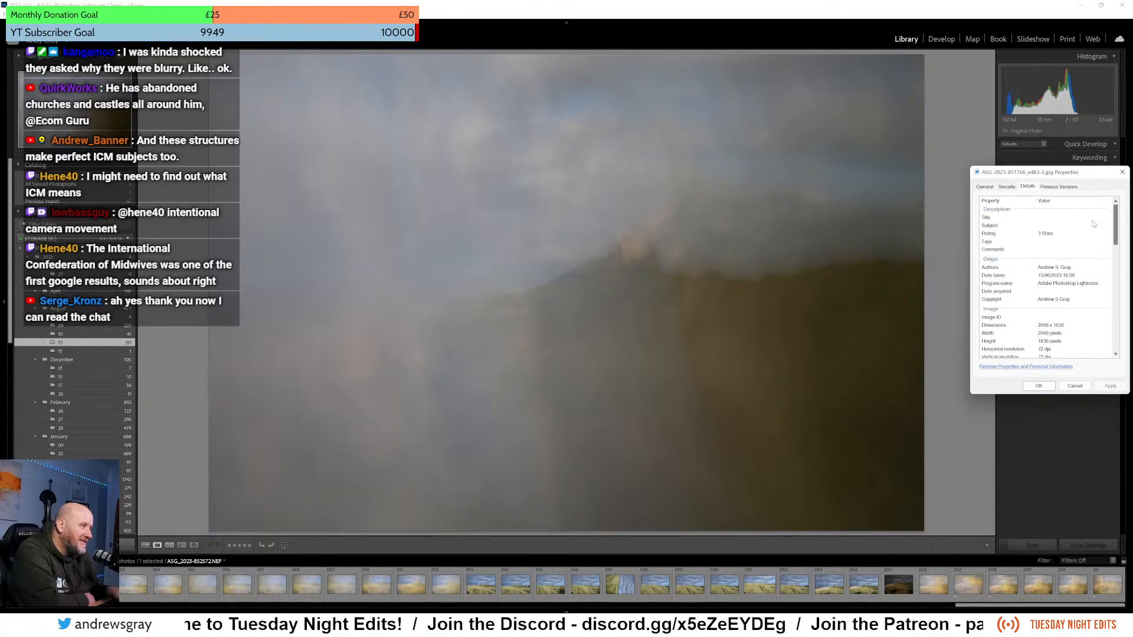
click(1122, 173)
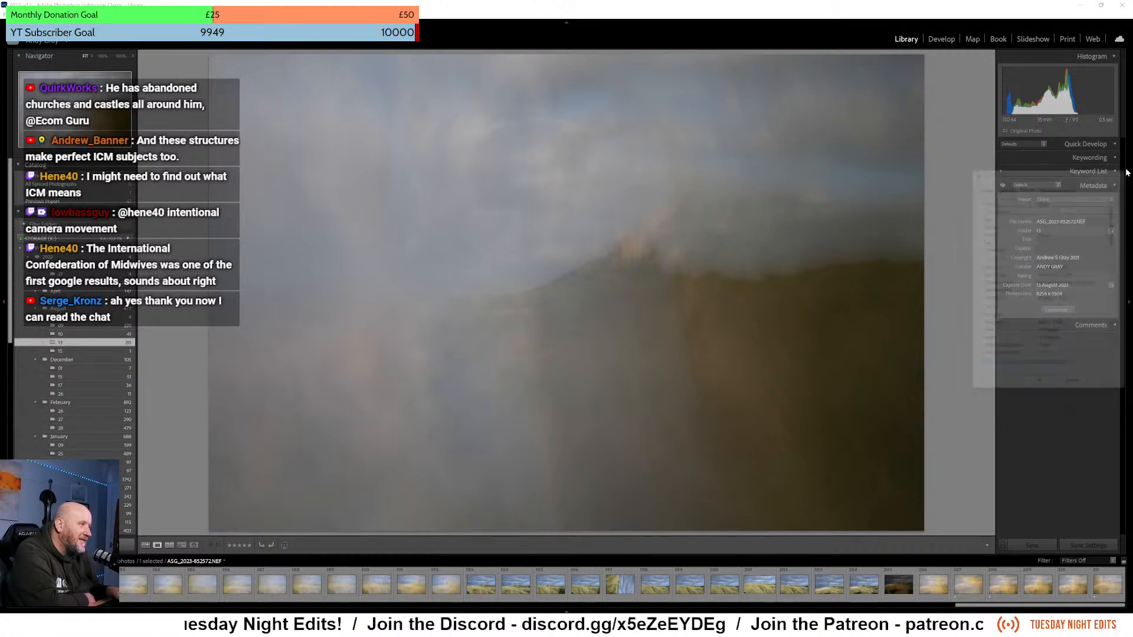
scroll(92, 358, down, 3)
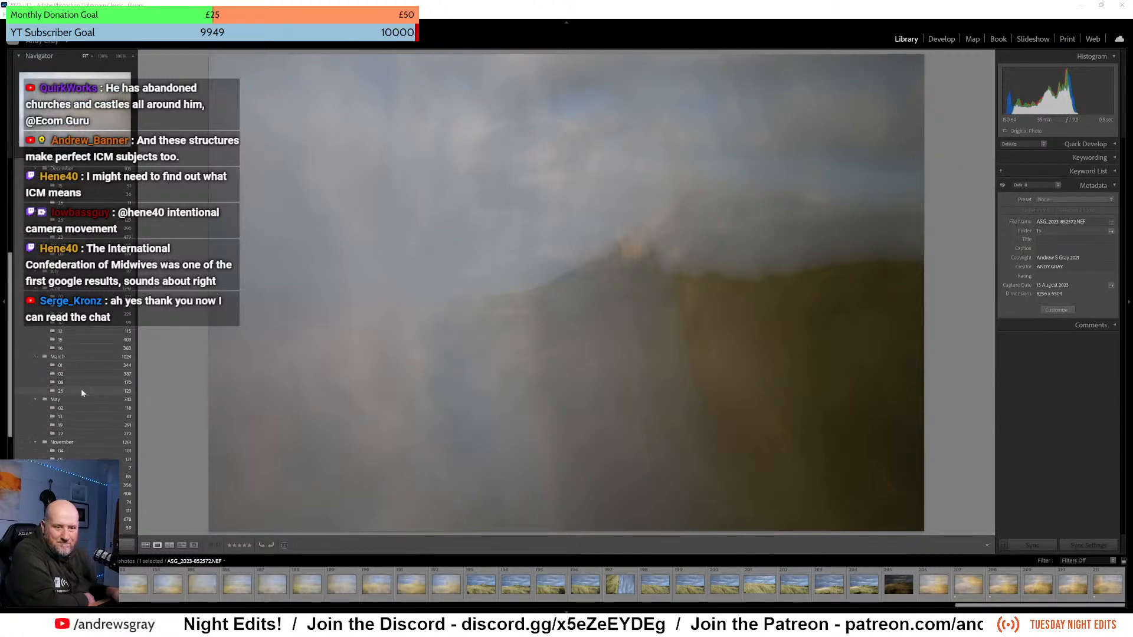
click(72, 339)
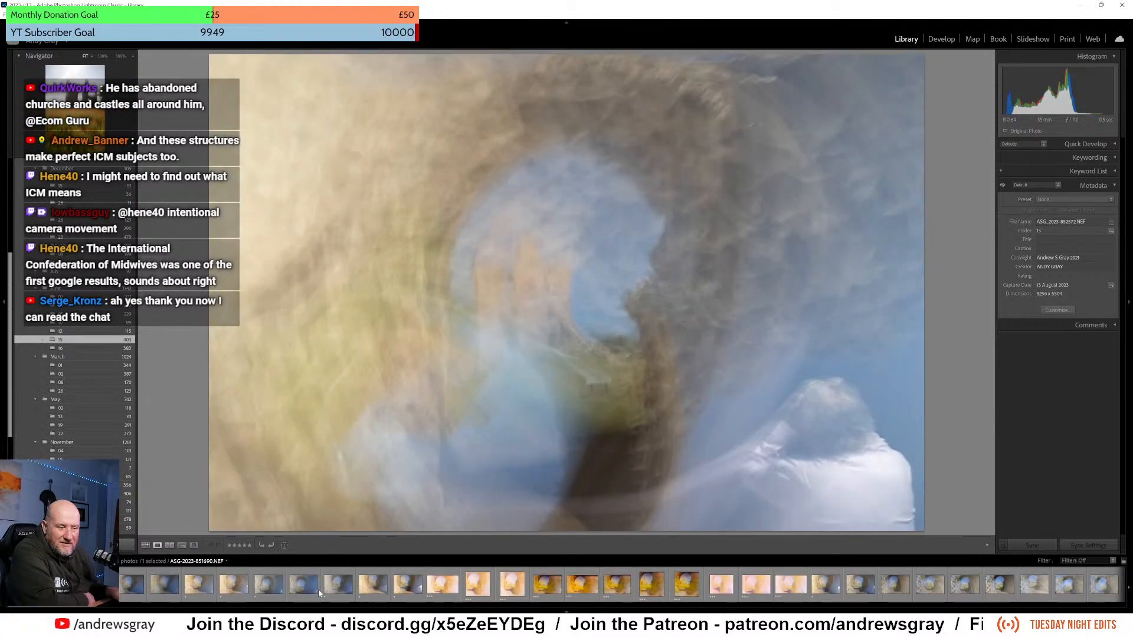
scroll(489, 594, down, 10)
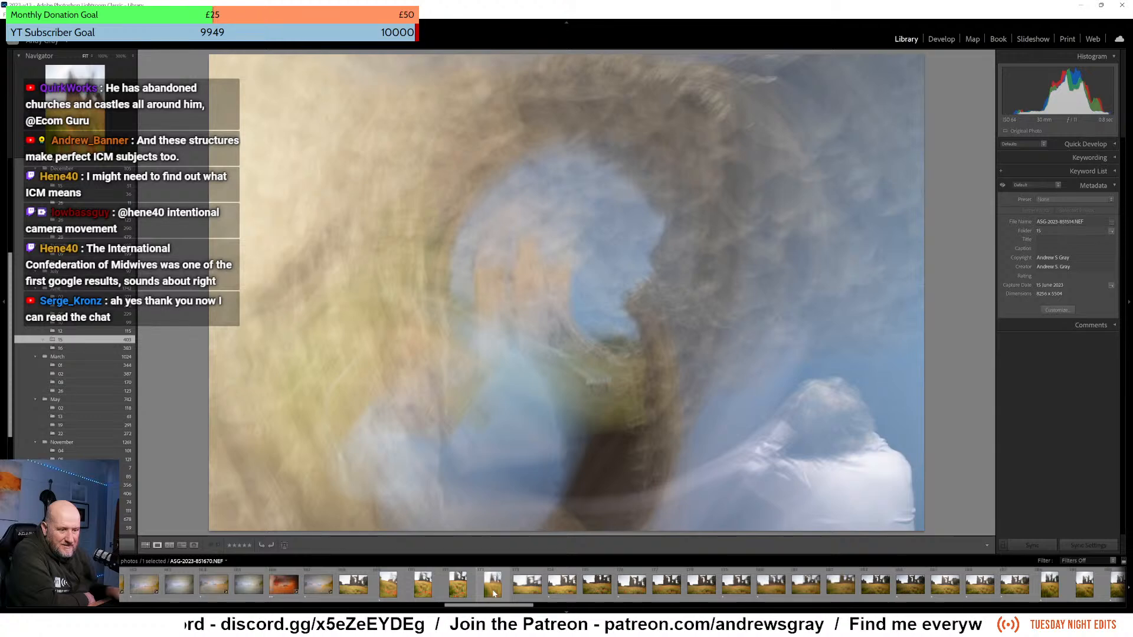
scroll(493, 593, down, 10)
scroll(492, 590, down, 10)
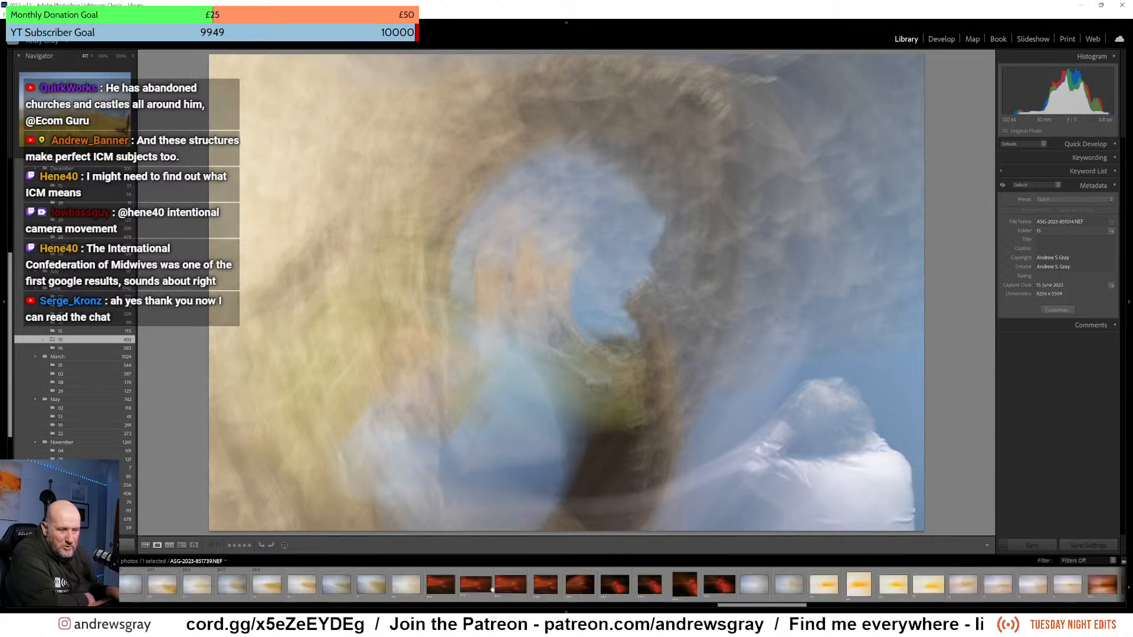
click(278, 590)
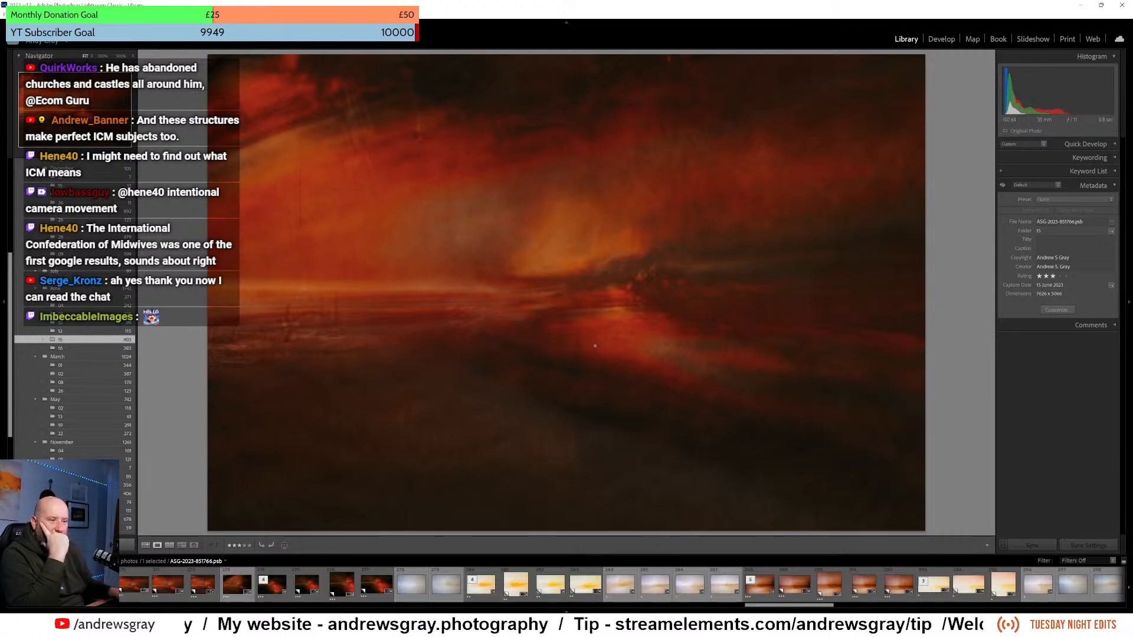
key(Left)
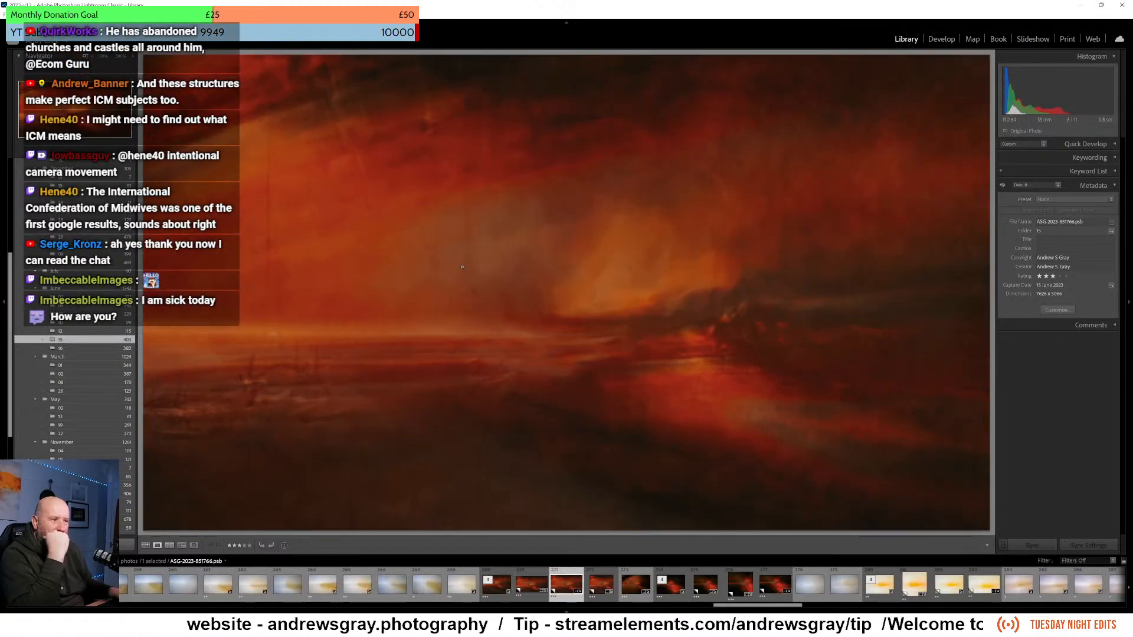
key(Right)
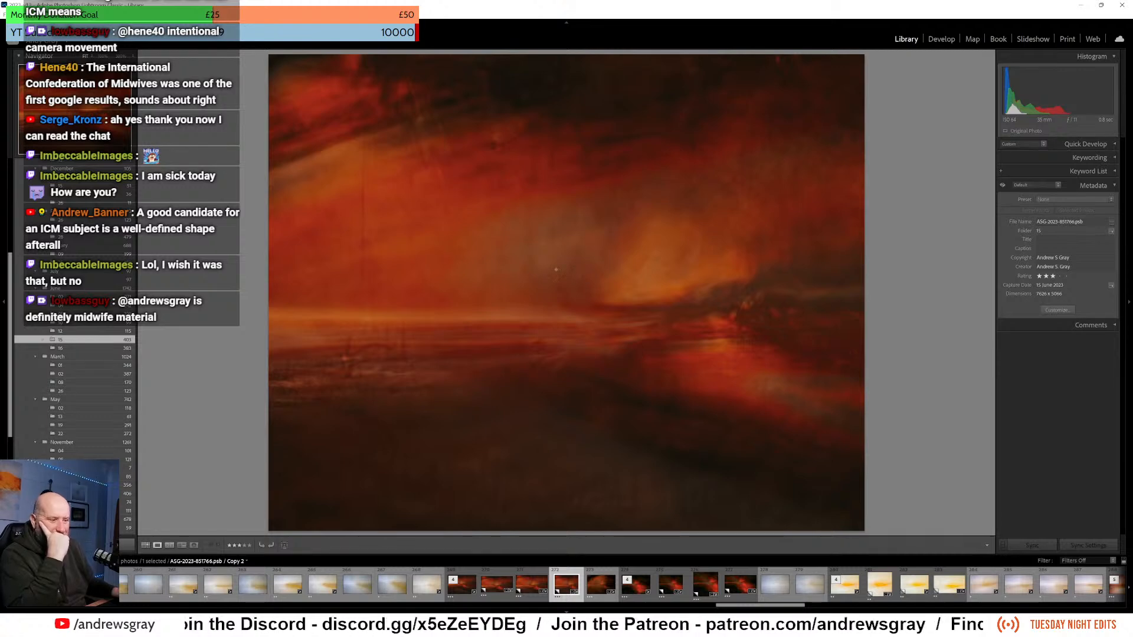
key(Right)
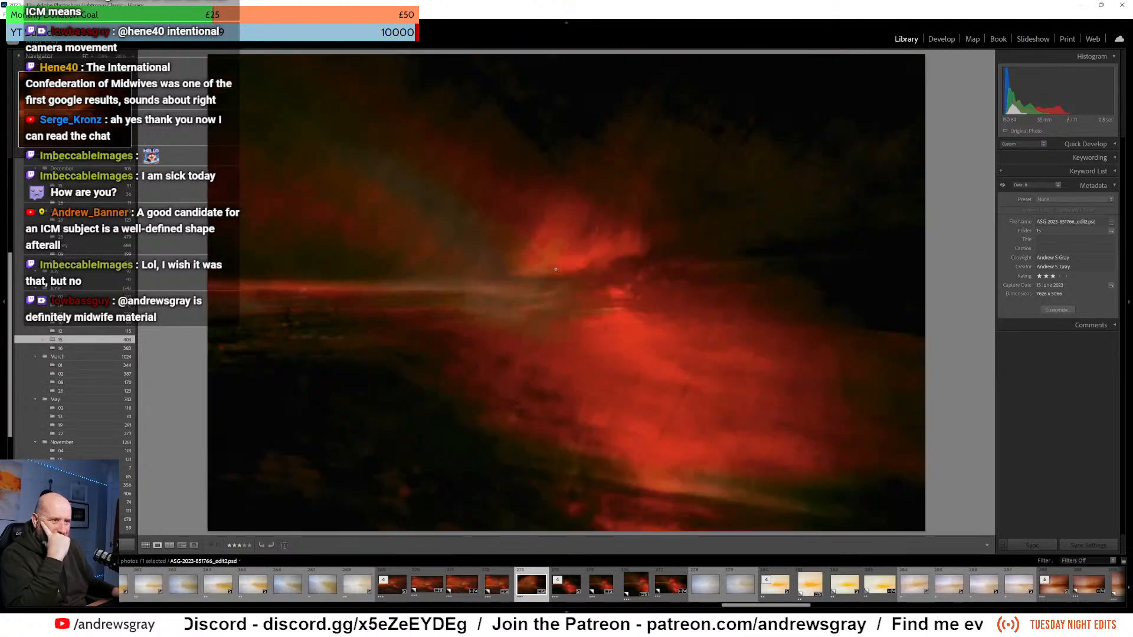
key(Right)
key(Right)
key(Right)
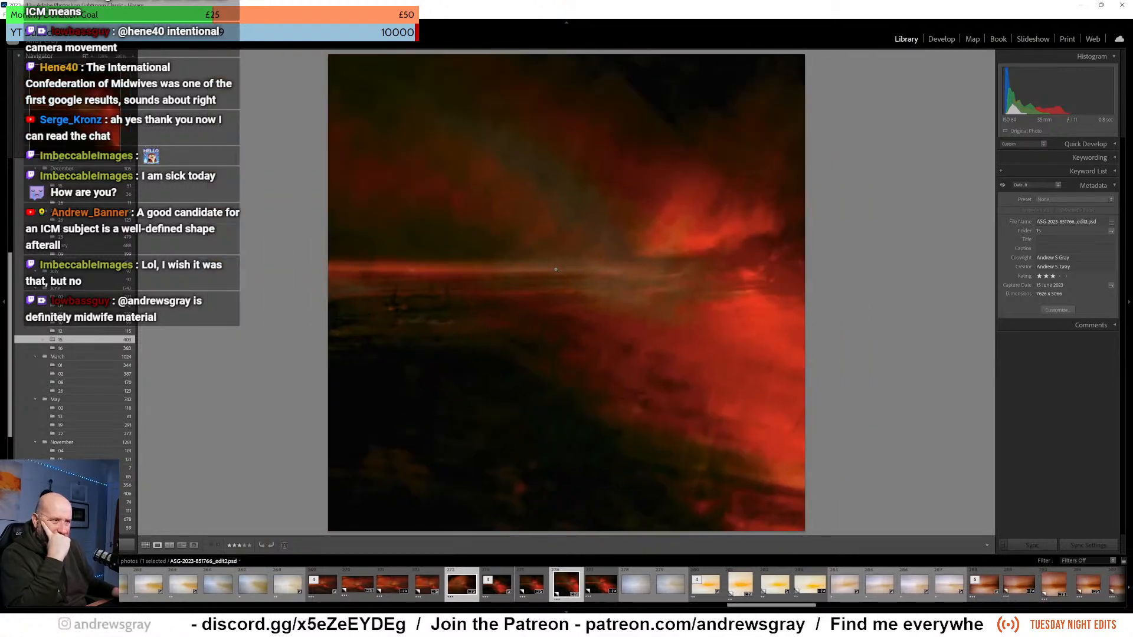
key(Right)
key(Right)
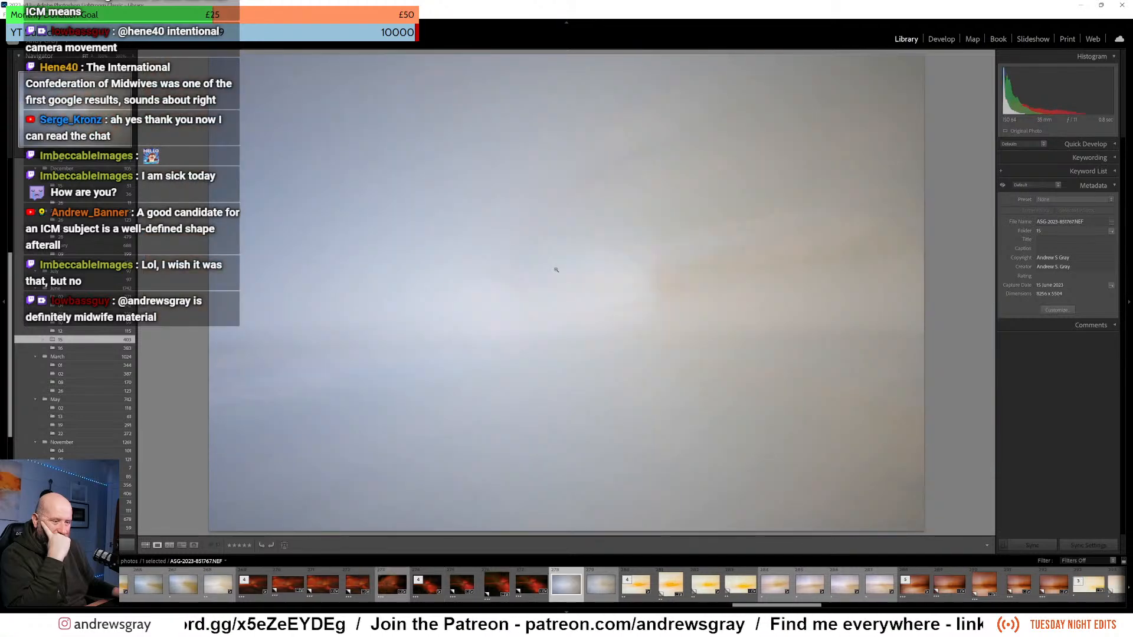
key(Left)
key(Left)
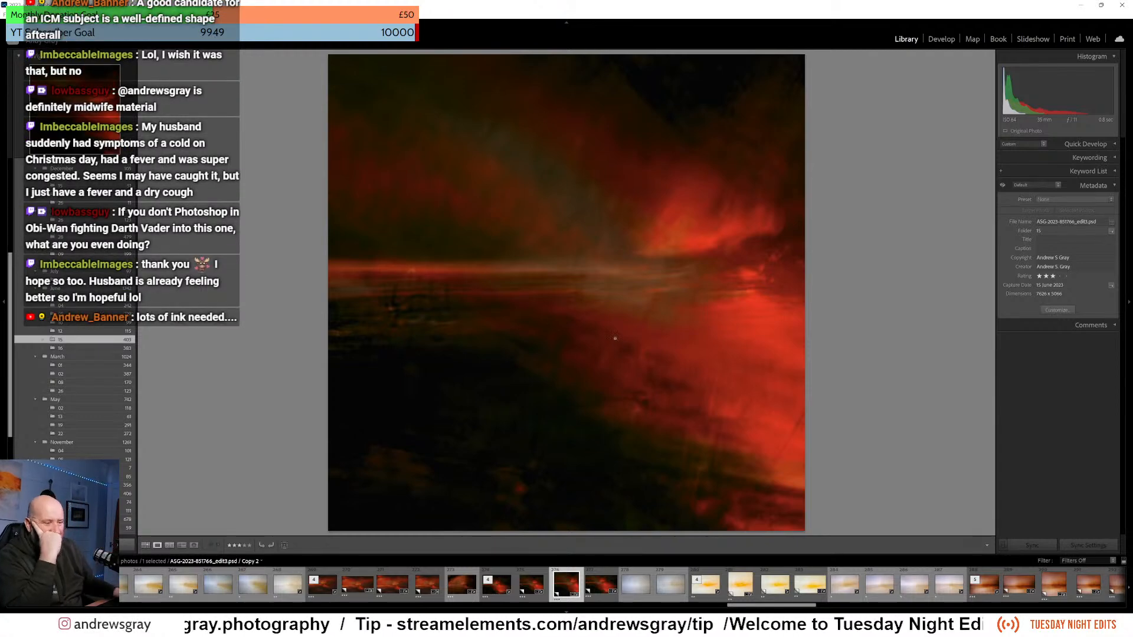
key(Left)
key(Left)
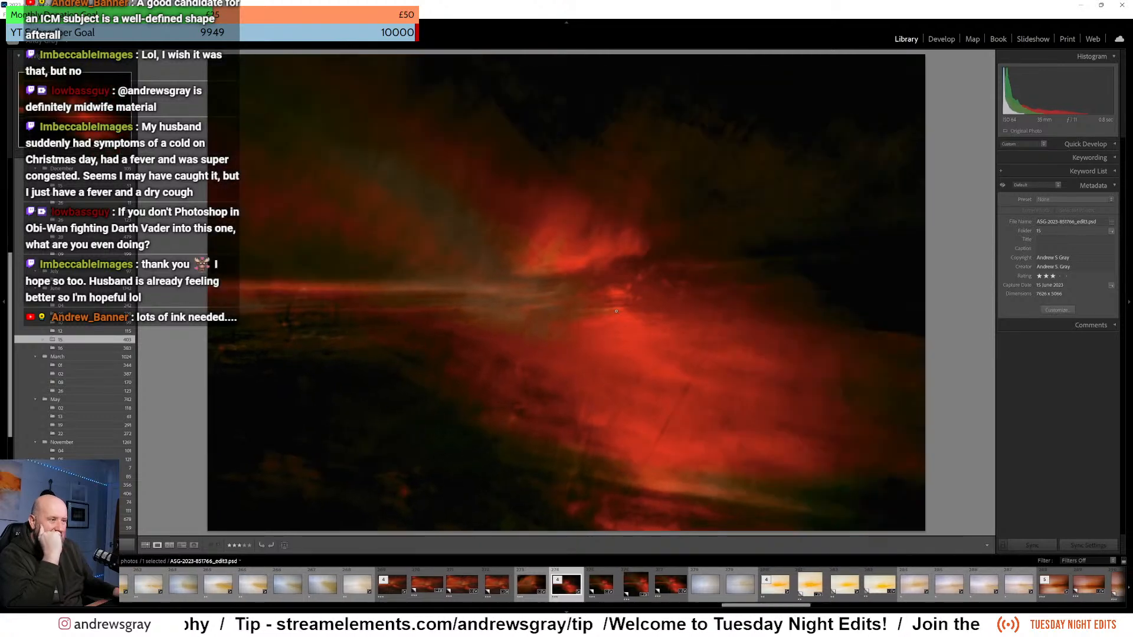
key(Left)
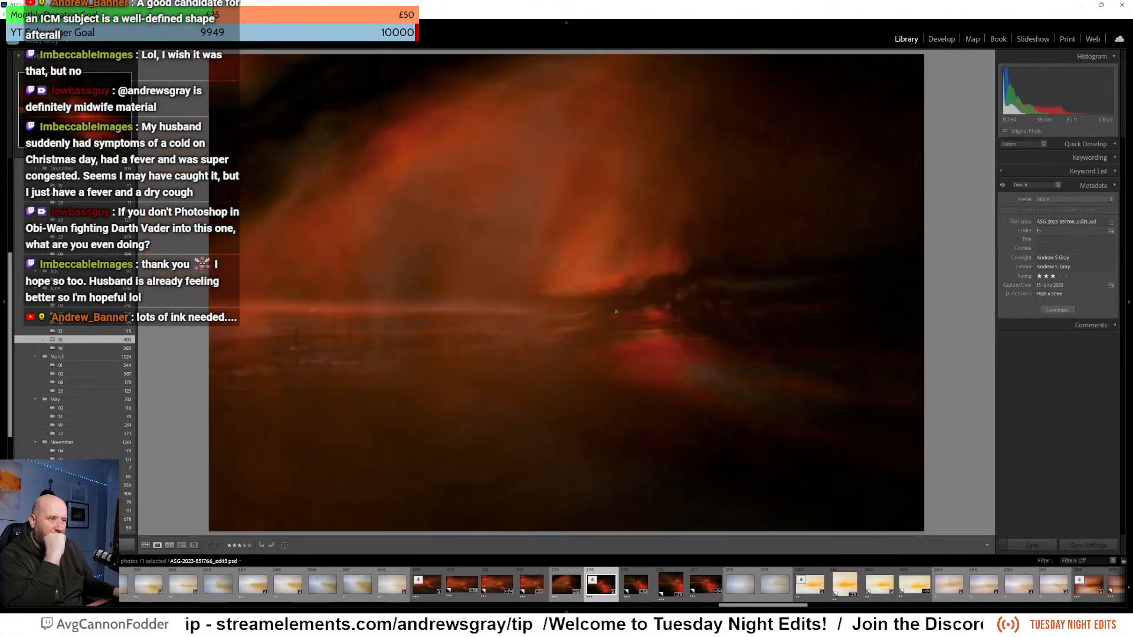
key(Right)
key(Left)
key(Left)
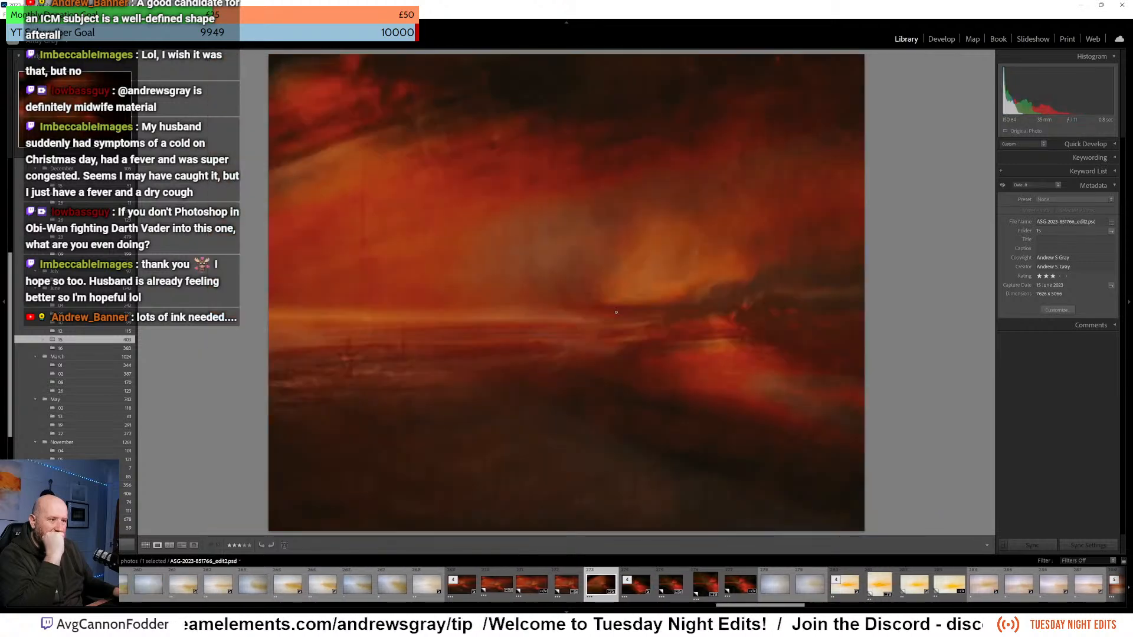
key(Right)
key(Left)
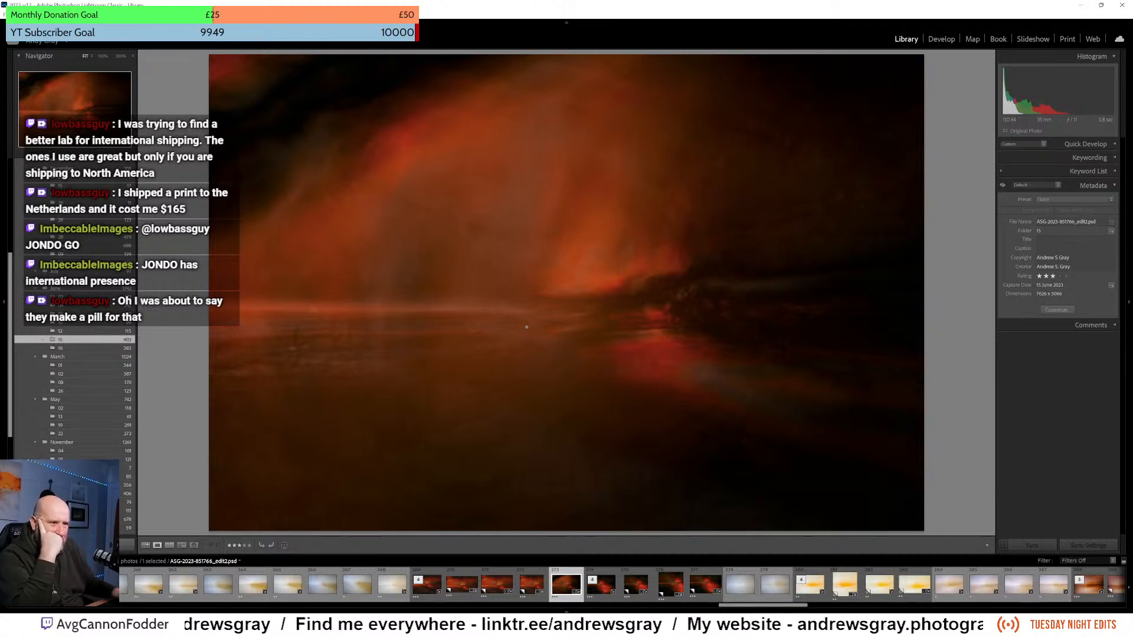
- Open ASG-2023-851766.psb for editing in Adobe Photoshop 2024 with the Edit Original option
click(421, 593)
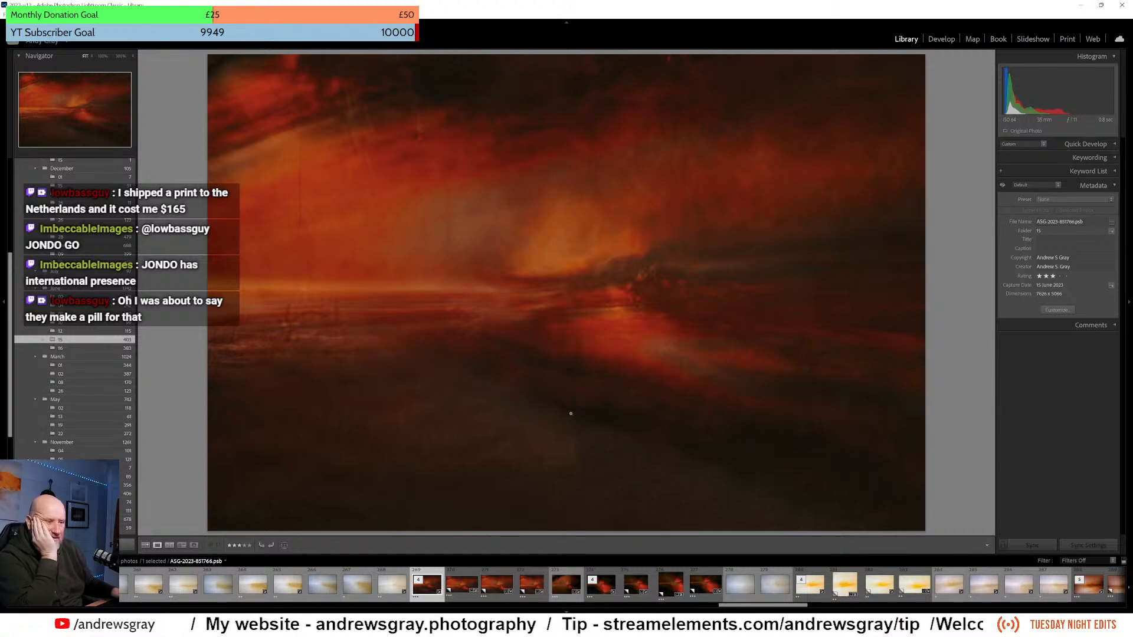
right_click(429, 593)
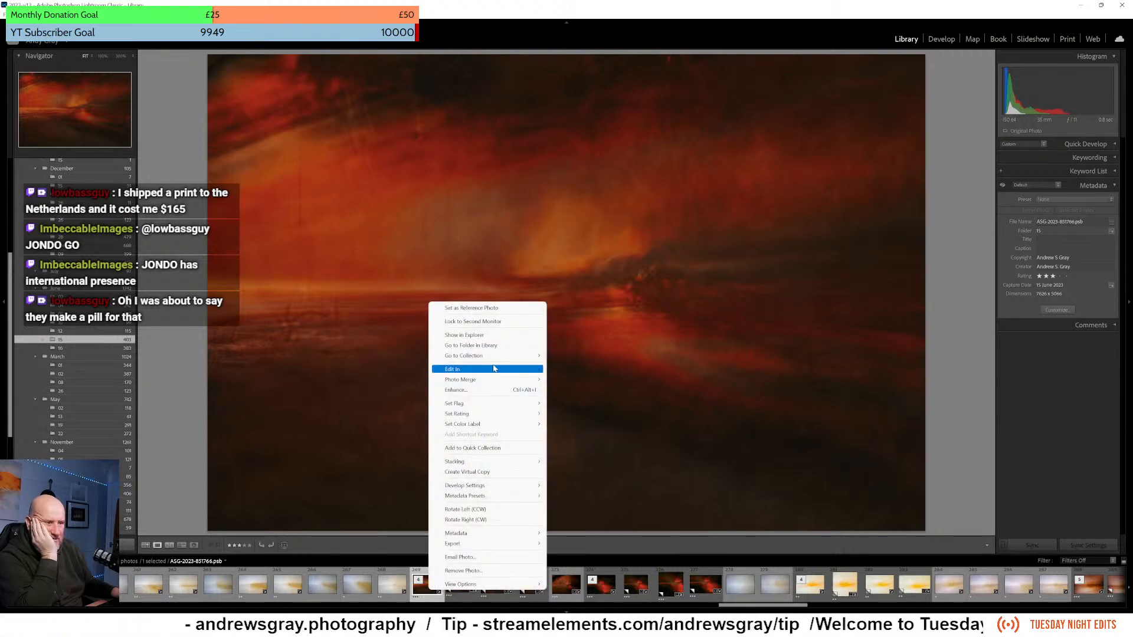
mouse_move(494, 368)
click(549, 368)
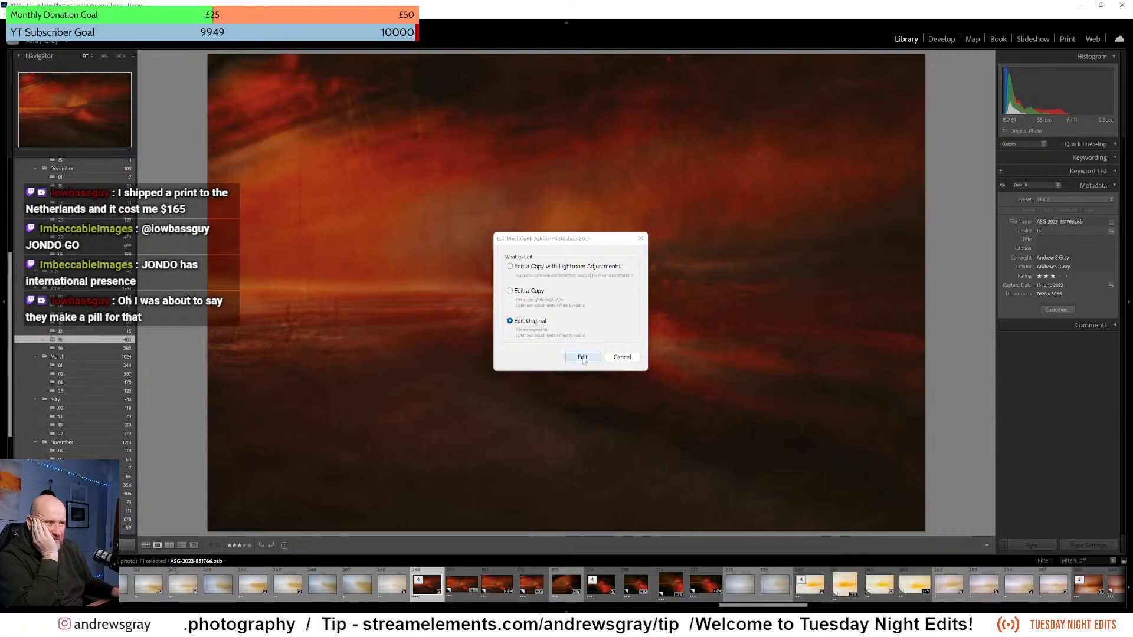
click(582, 357)
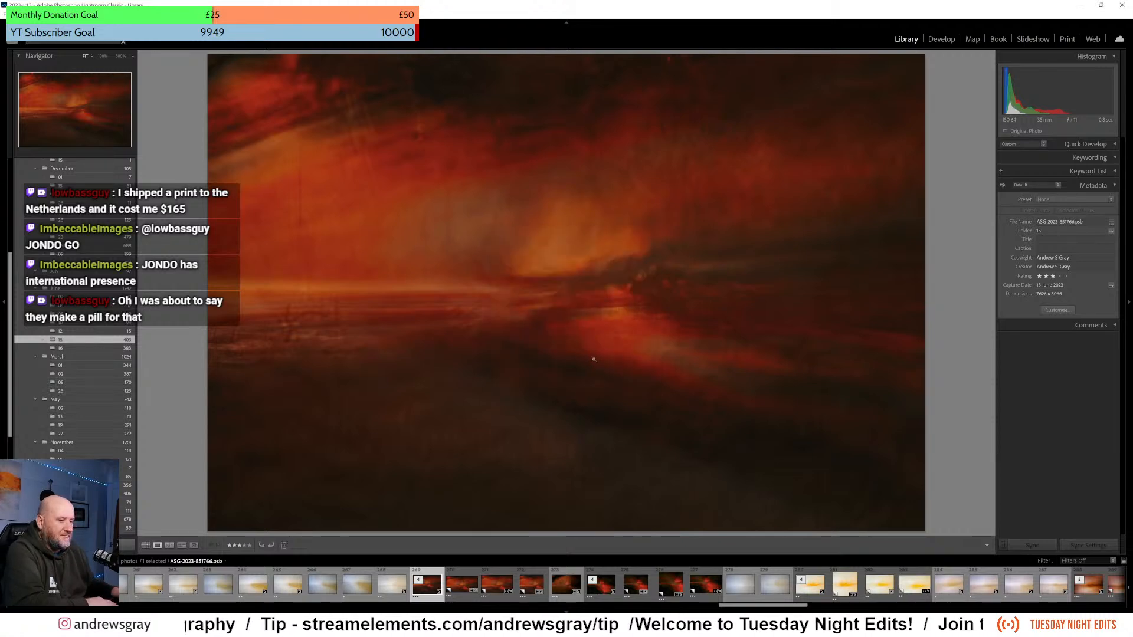
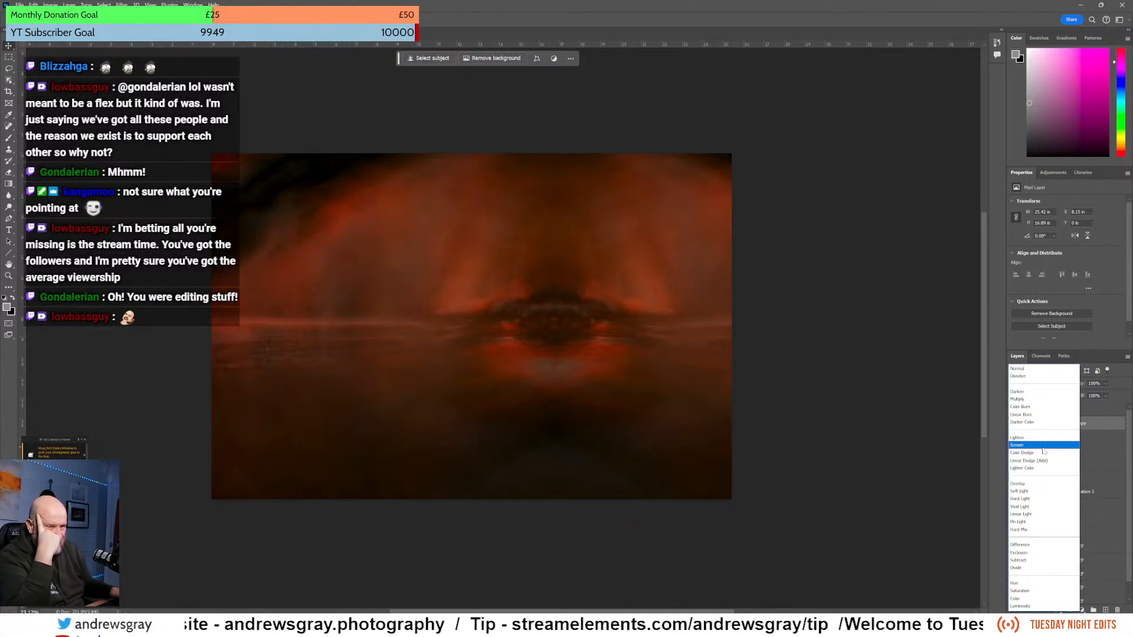
- Set the blend mode of the mirrored Analog Efex Pro 3 copy layer to Screen
click(667, 334)
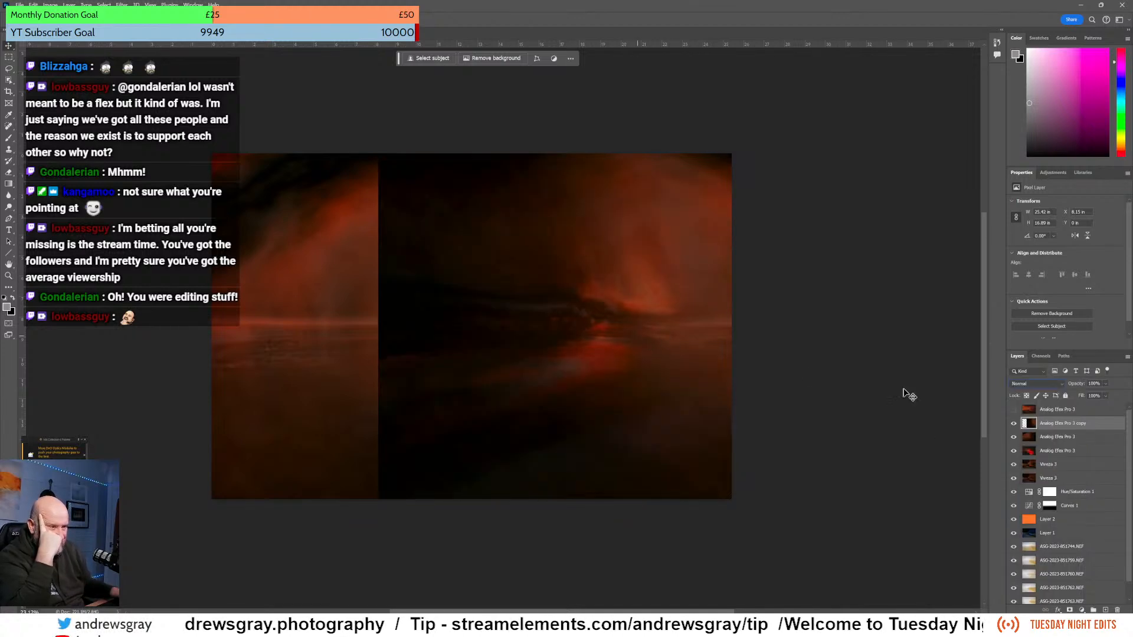
click(1036, 384)
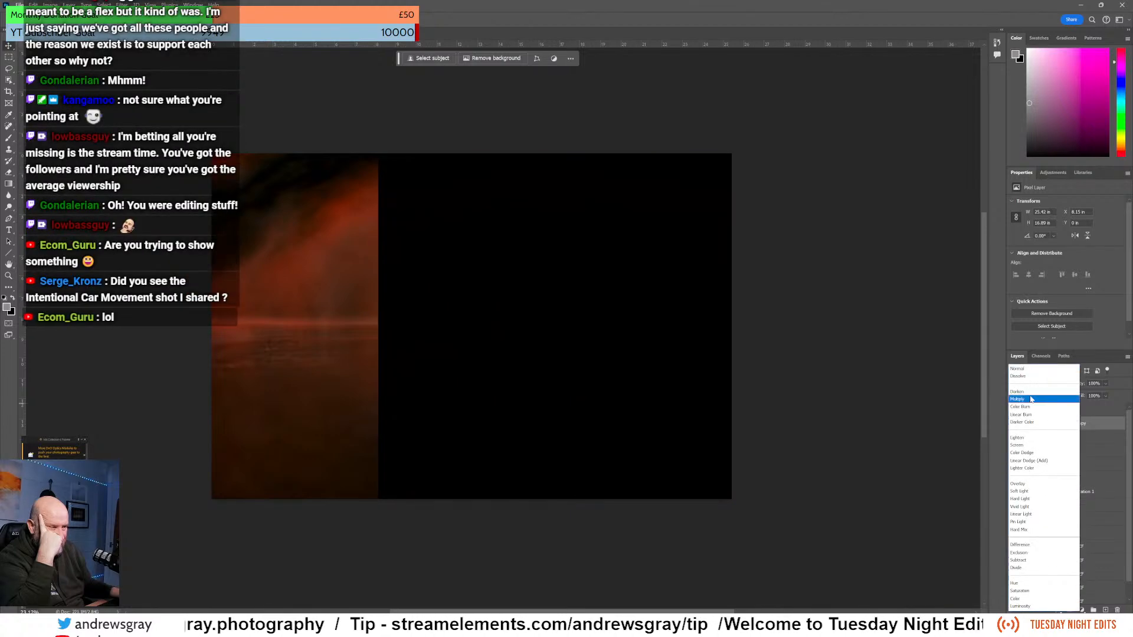
click(1027, 445)
- Try several positions for the mirrored Analog Efex Pro 3 copy layer, finishing at X about 6.88 in and Y 0 in
drag(643, 257, 683, 433)
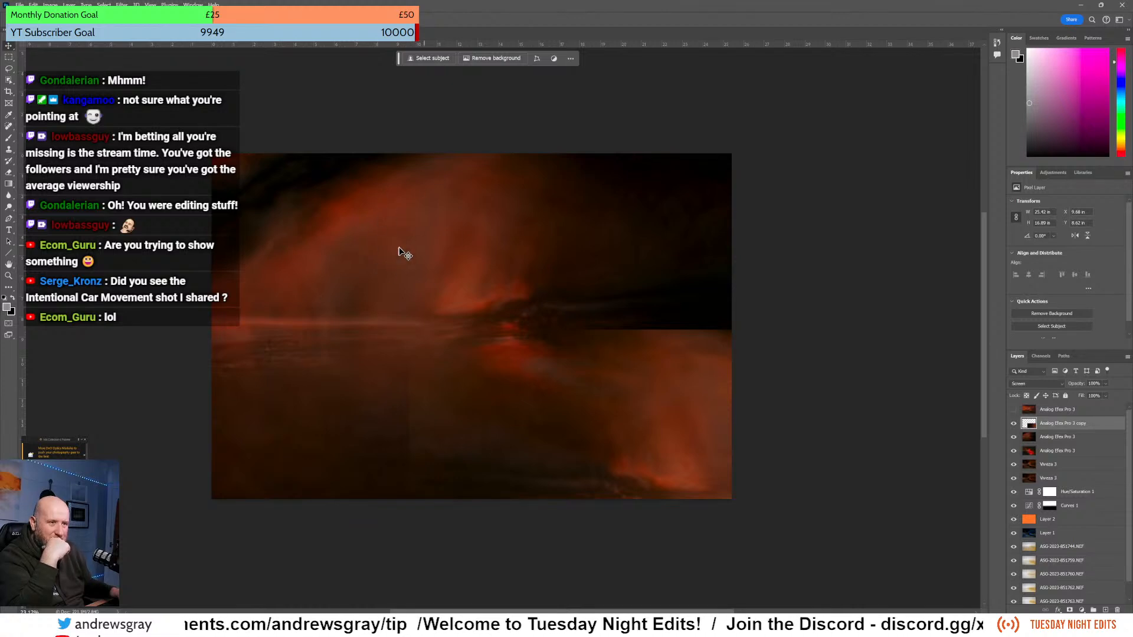
drag(651, 420, 583, 452)
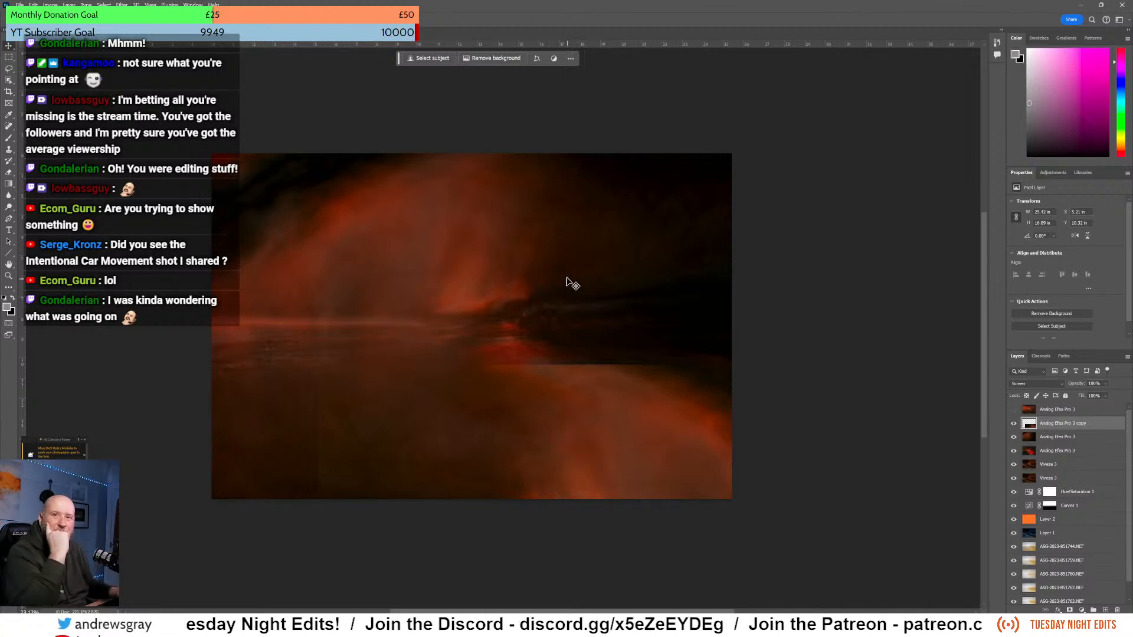
drag(599, 429, 586, 376)
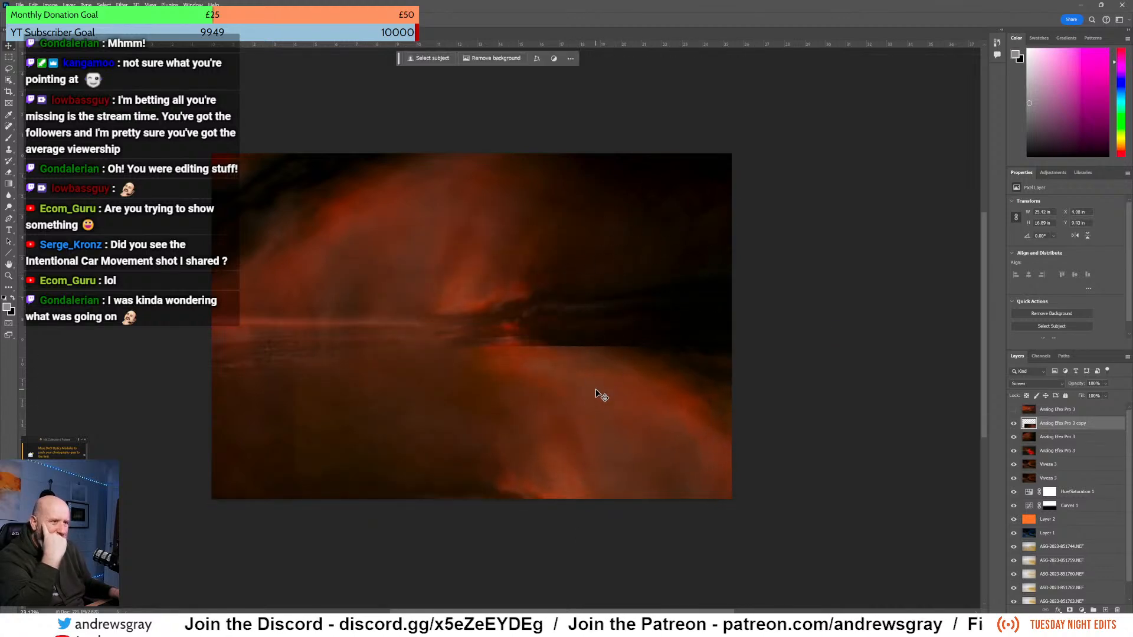
drag(586, 409, 741, 220)
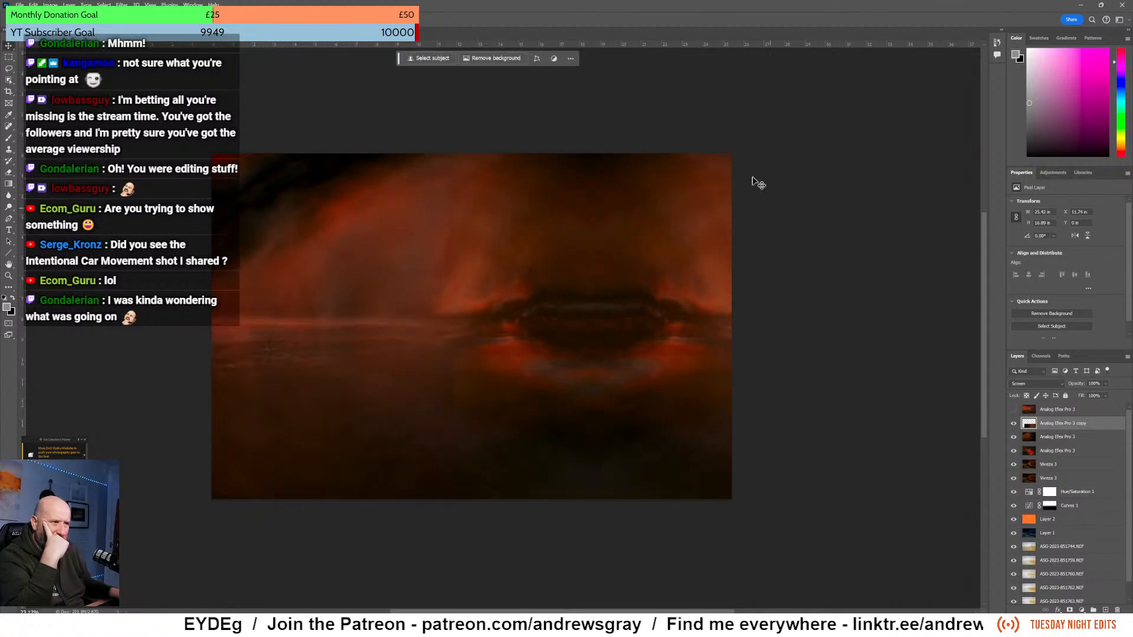
drag(655, 251, 558, 249)
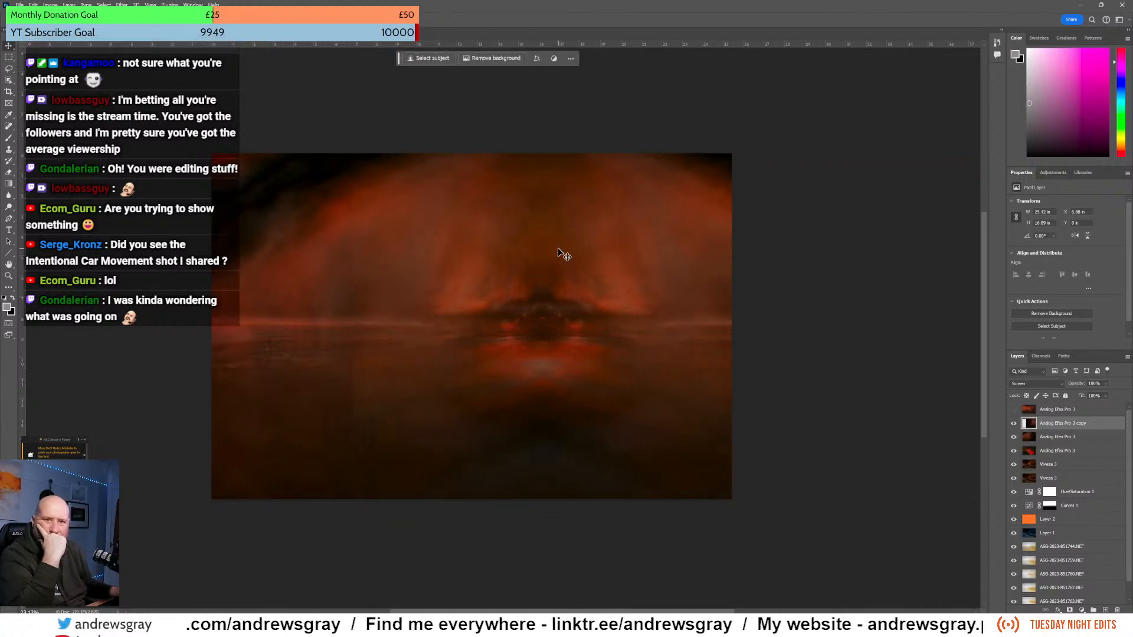
- Shift the mirrored Analog Efex Pro 3 copy layer away from the image's dark arch, enlarge it with Scale, and reposition it over the horizon
mouse_move(643, 256)
mouse_down()
mouse_move(617, 330)
mouse_move(627, 472)
mouse_move(773, 339)
mouse_move(722, 249)
mouse_move(759, 255)
mouse_move(731, 261)
mouse_move(761, 289)
mouse_move(708, 320)
mouse_move(650, 245)
mouse_move(649, 255)
mouse_up()
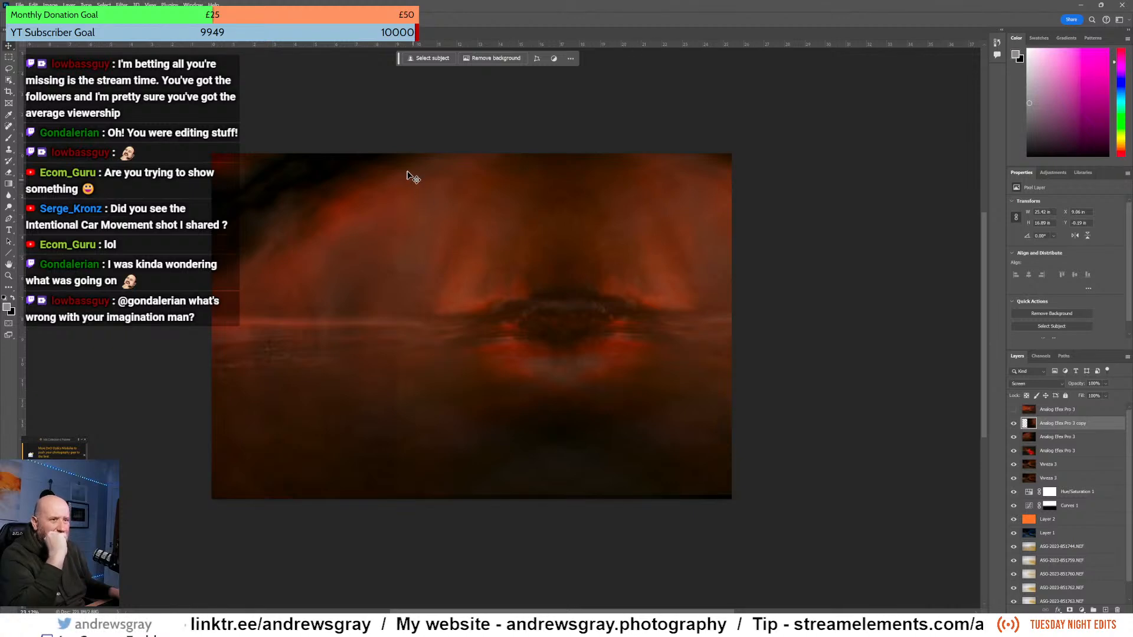
click(20, 4)
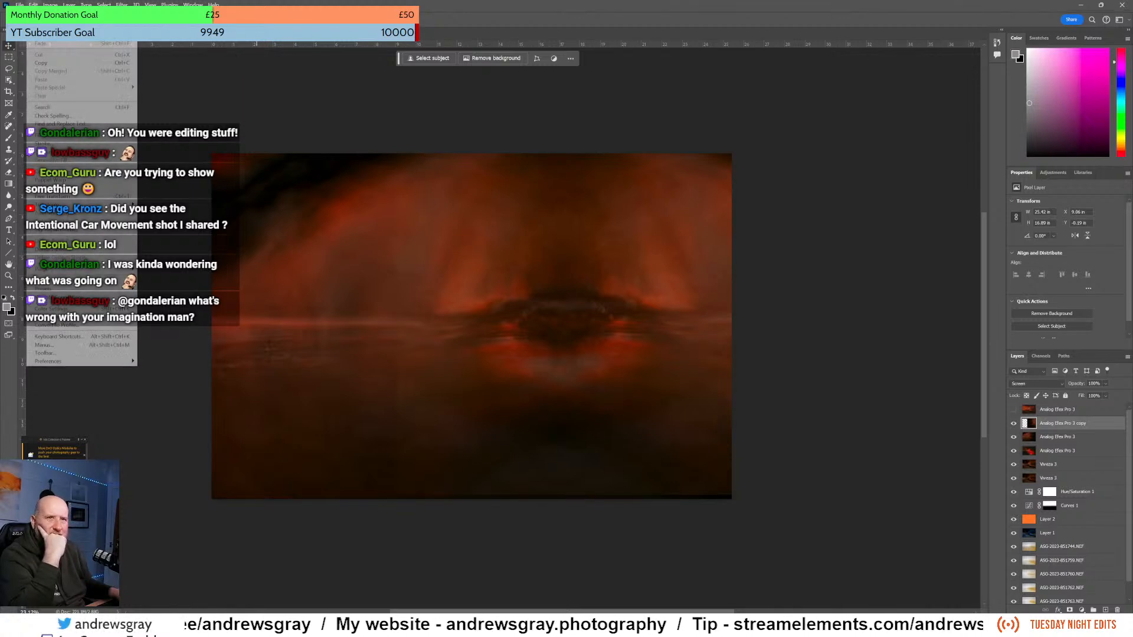
mouse_move(33, 4)
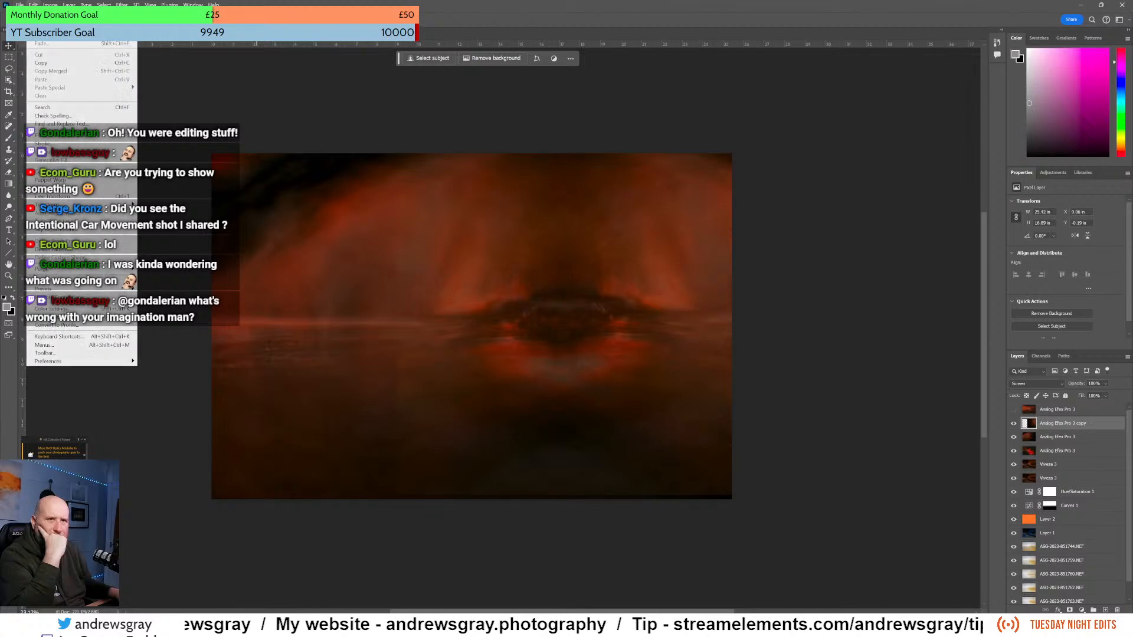
mouse_move(59, 204)
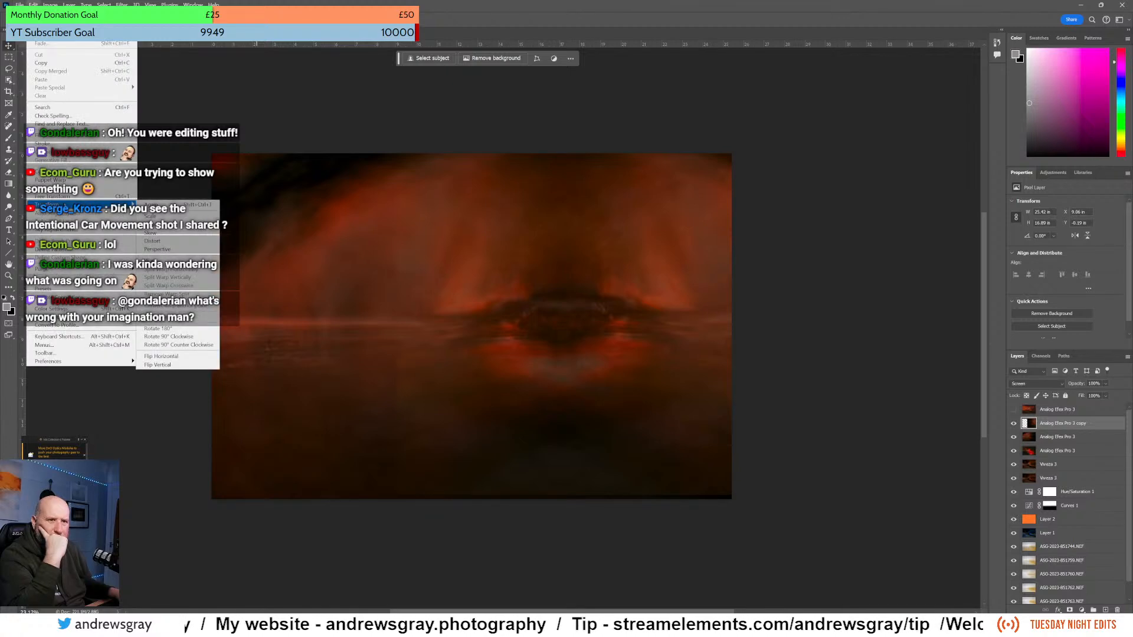
click(153, 217)
drag(397, 147, 292, 80)
drag(628, 234, 701, 305)
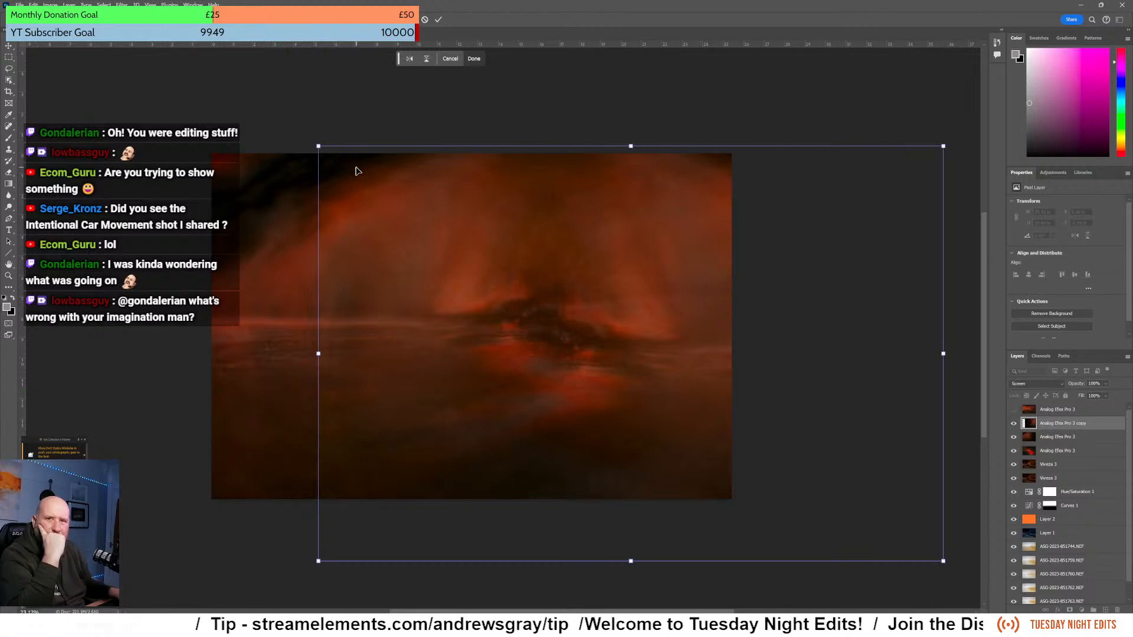
- Enlarge the mirrored copy layer further and reposition it so its glow overlaps the dark mound at the horizon
drag(319, 146, 244, 90)
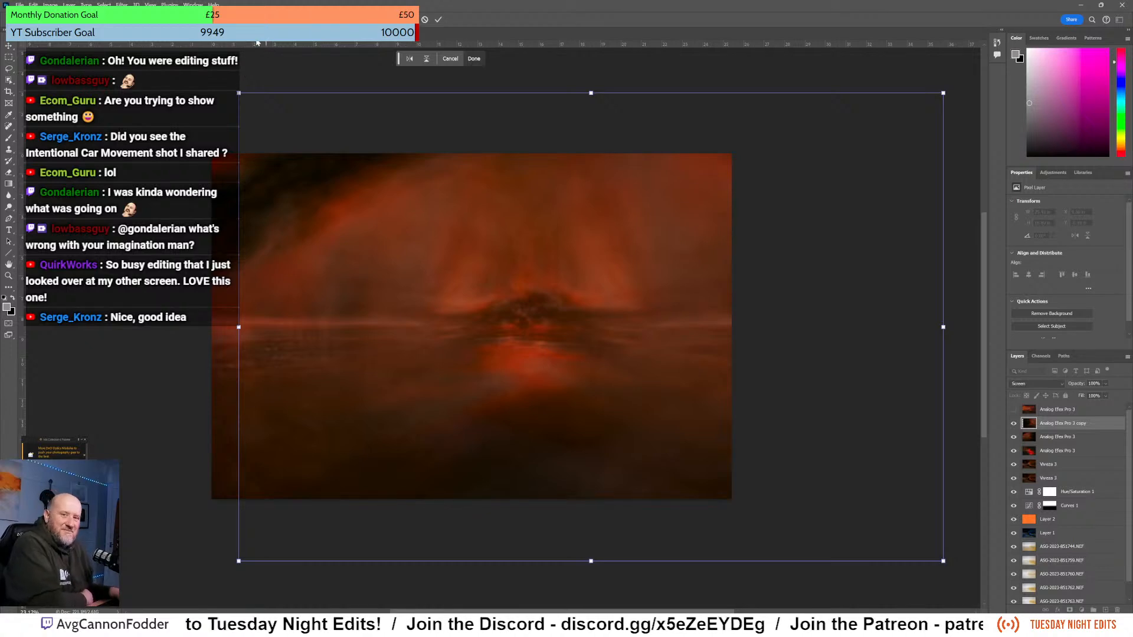
drag(387, 189, 354, 208)
drag(206, 111, 144, 69)
drag(420, 171, 457, 189)
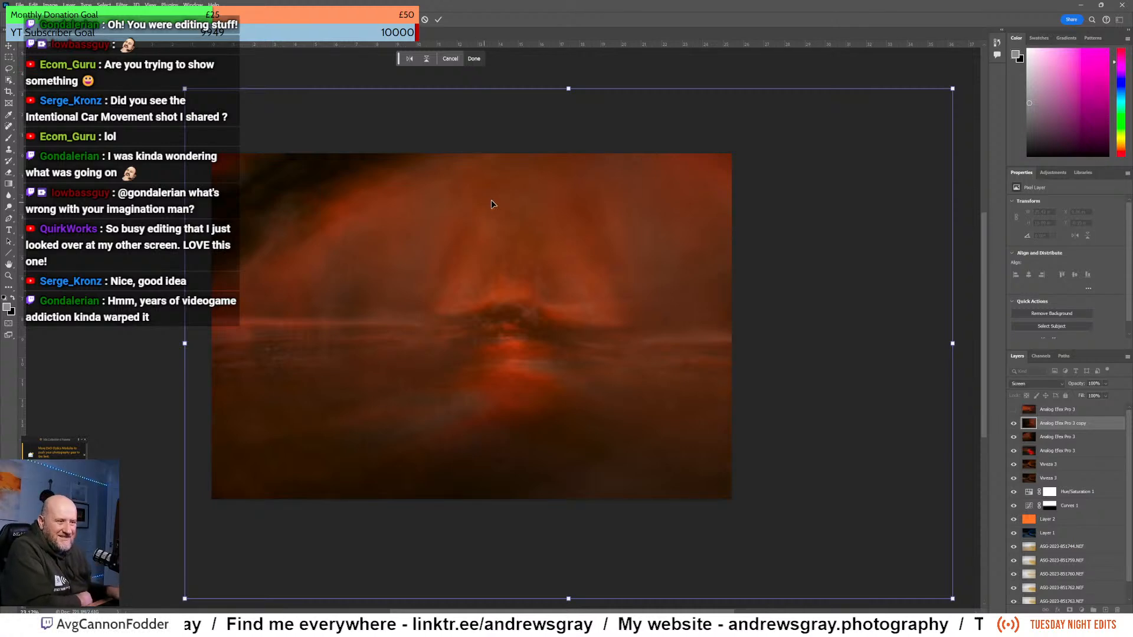
- Try the Lighten, Darken, Overlay and Soft Light blend modes on the mirrored copy layer, ending with Lighter Color
click(1045, 386)
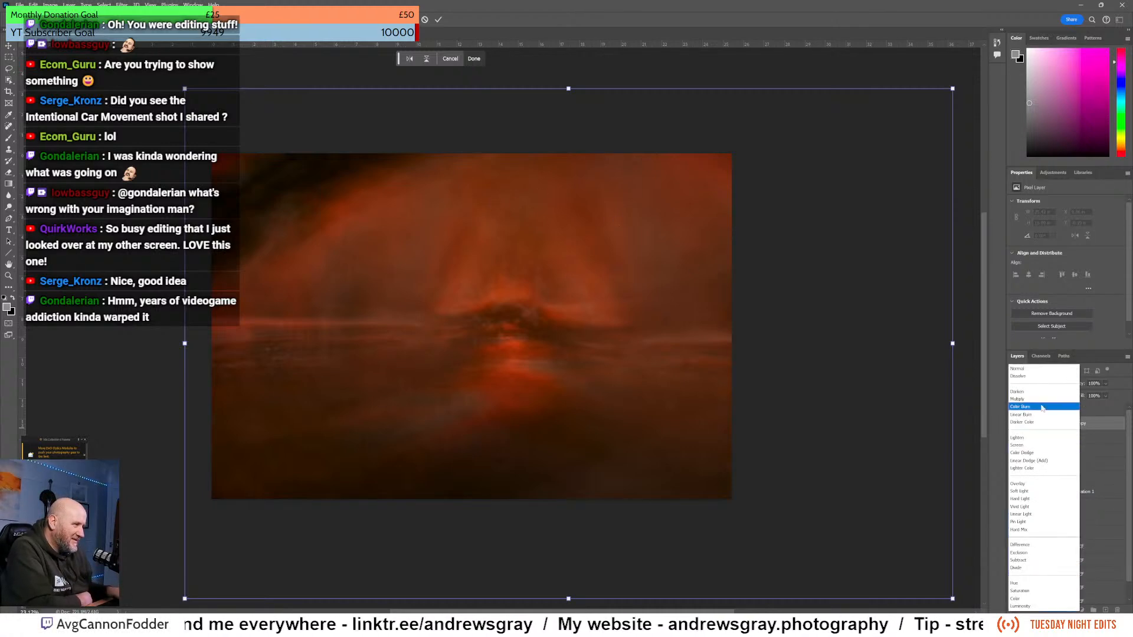
click(1039, 437)
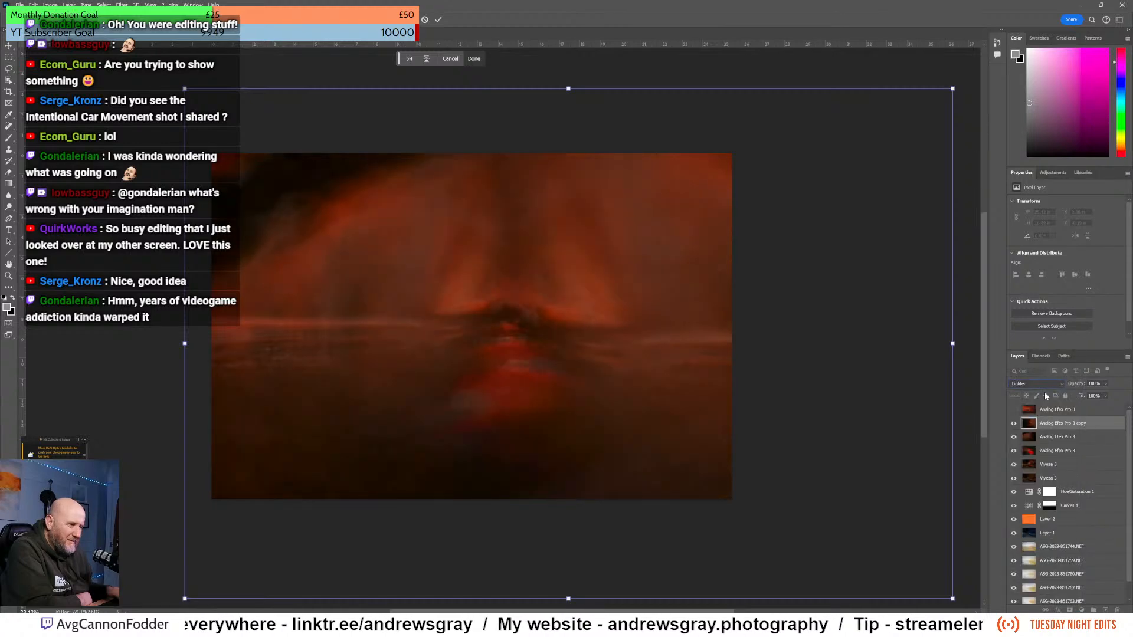
click(1043, 385)
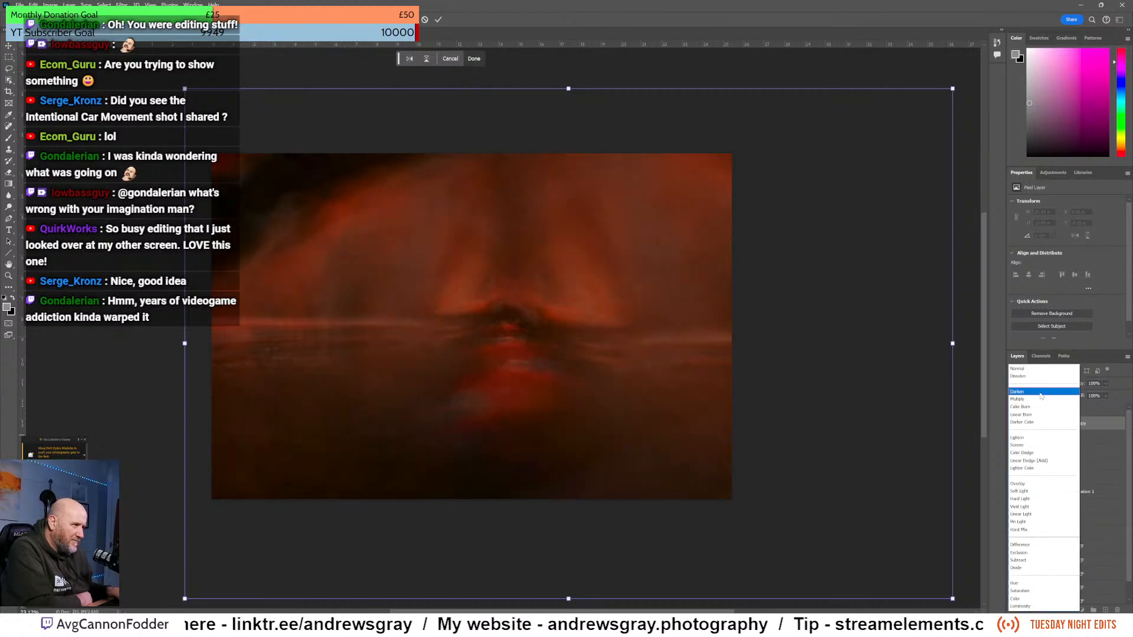
click(1041, 395)
click(1042, 381)
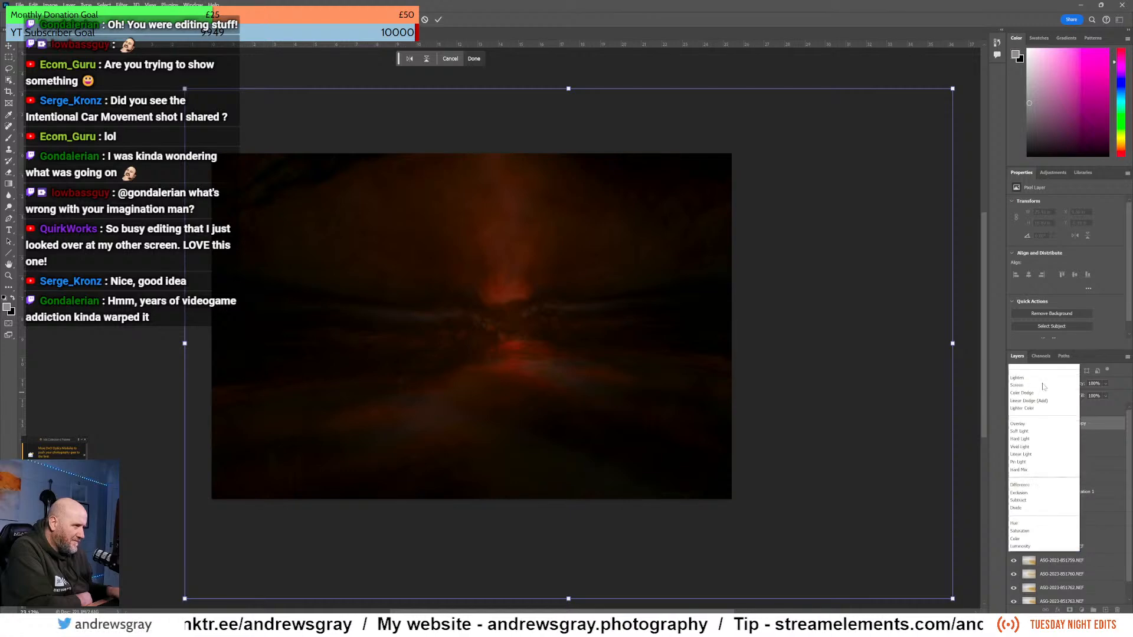
click(1043, 446)
click(1040, 383)
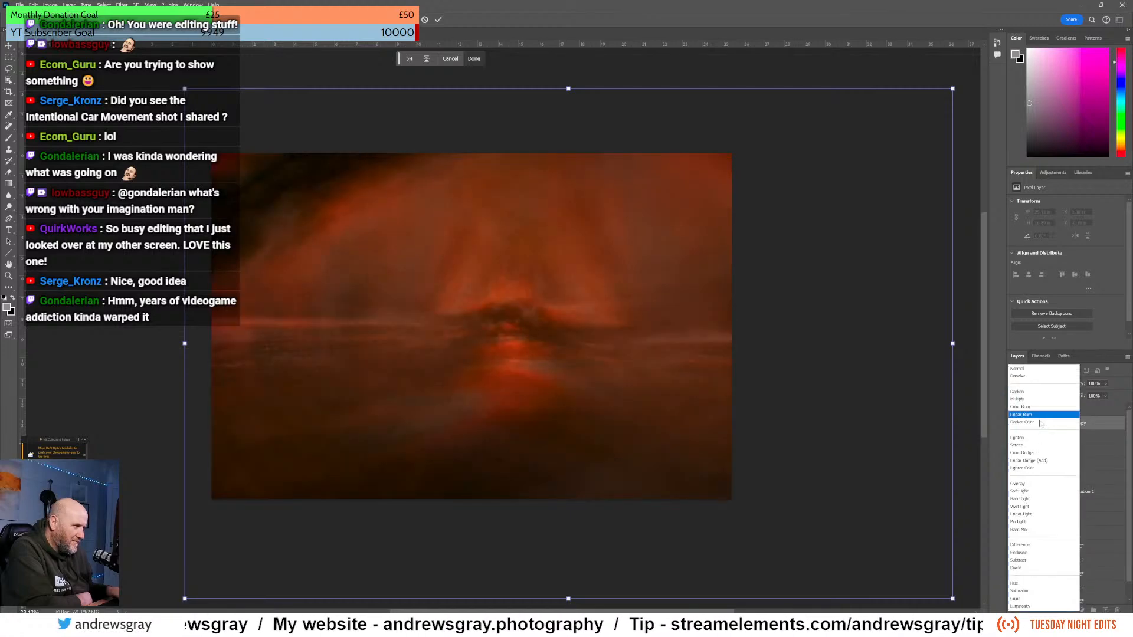
click(1034, 490)
click(1039, 384)
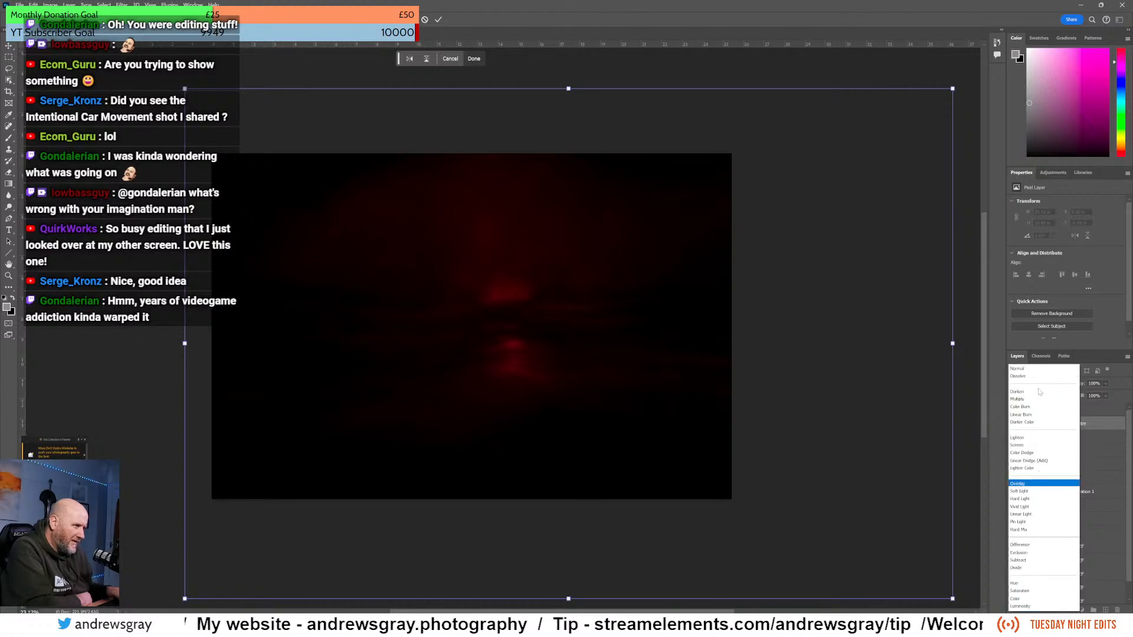
click(1048, 465)
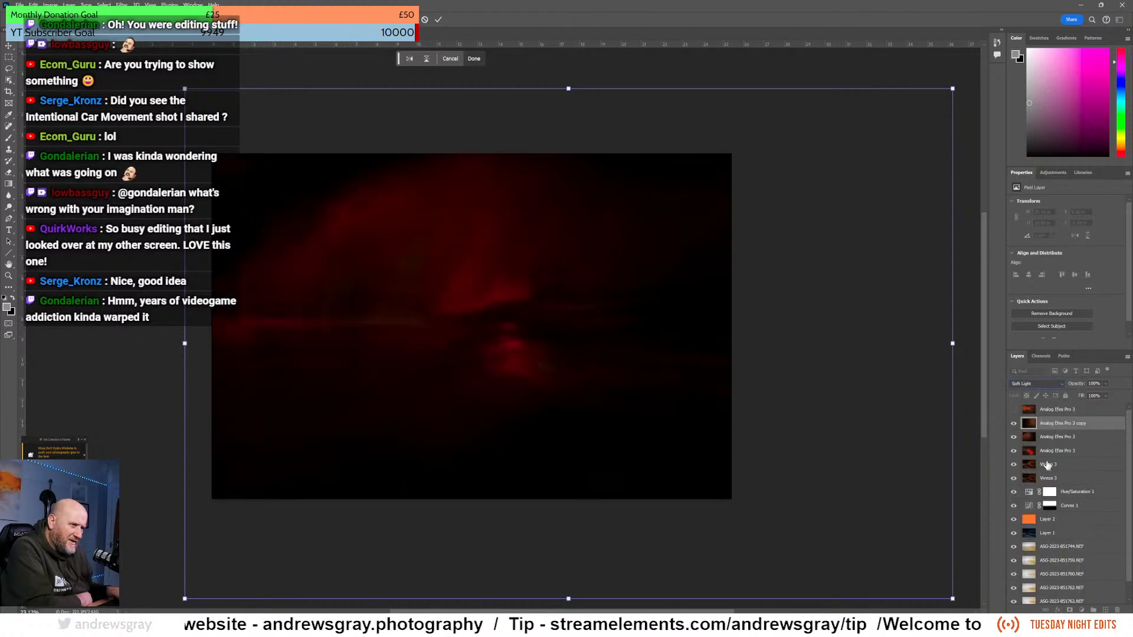
click(1049, 384)
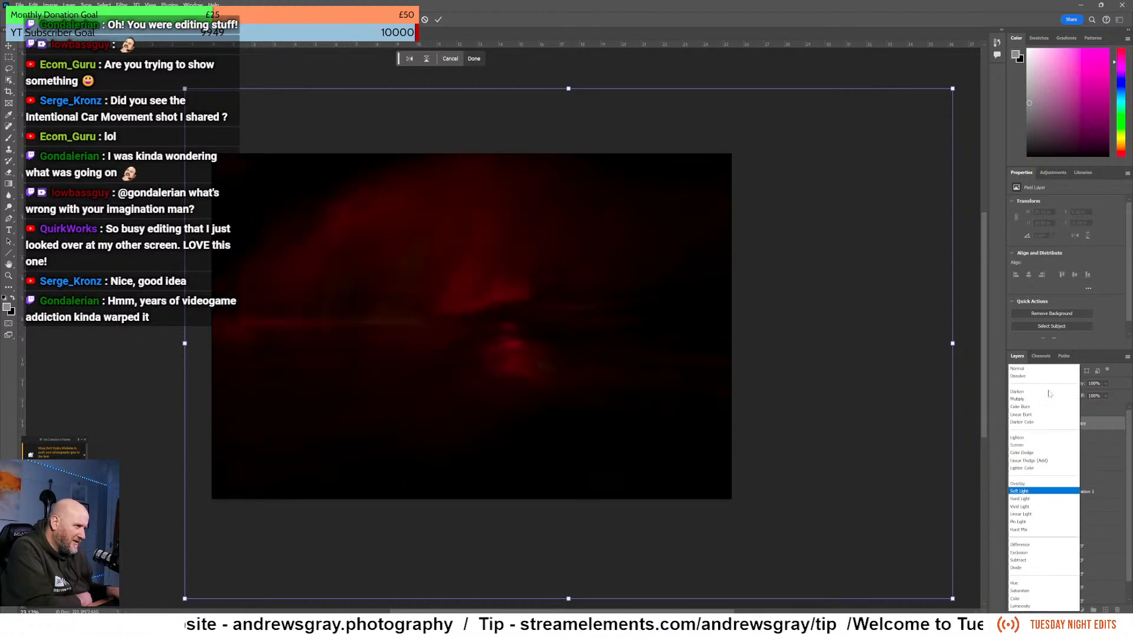
click(1045, 469)
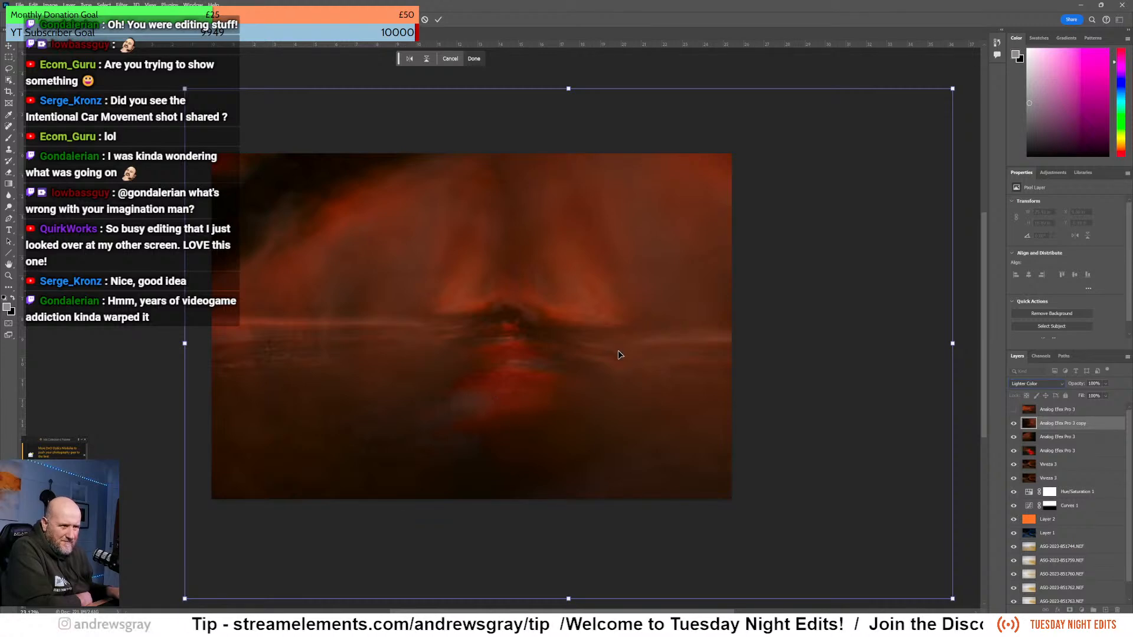
- Scale the mirrored copy layer up well beyond the canvas edges and shift it to realign its red reflection with the horizon
mouse_move(618, 352)
mouse_down()
mouse_move(542, 361)
mouse_move(561, 386)
mouse_move(600, 343)
mouse_move(637, 347)
mouse_move(611, 352)
mouse_up()
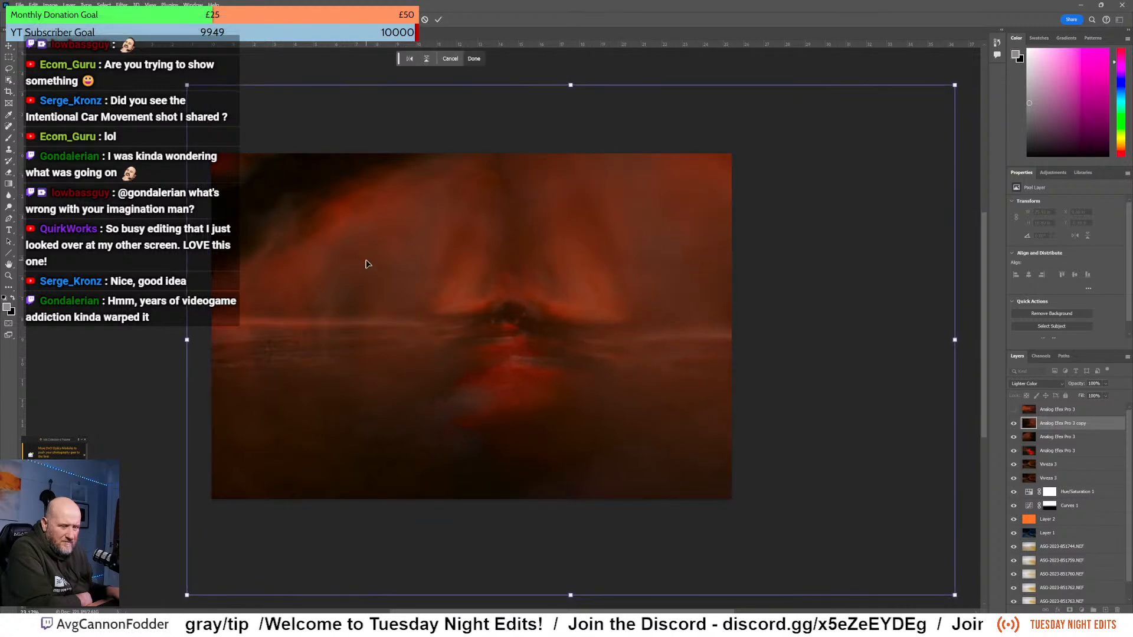
scroll(369, 262, down, 3)
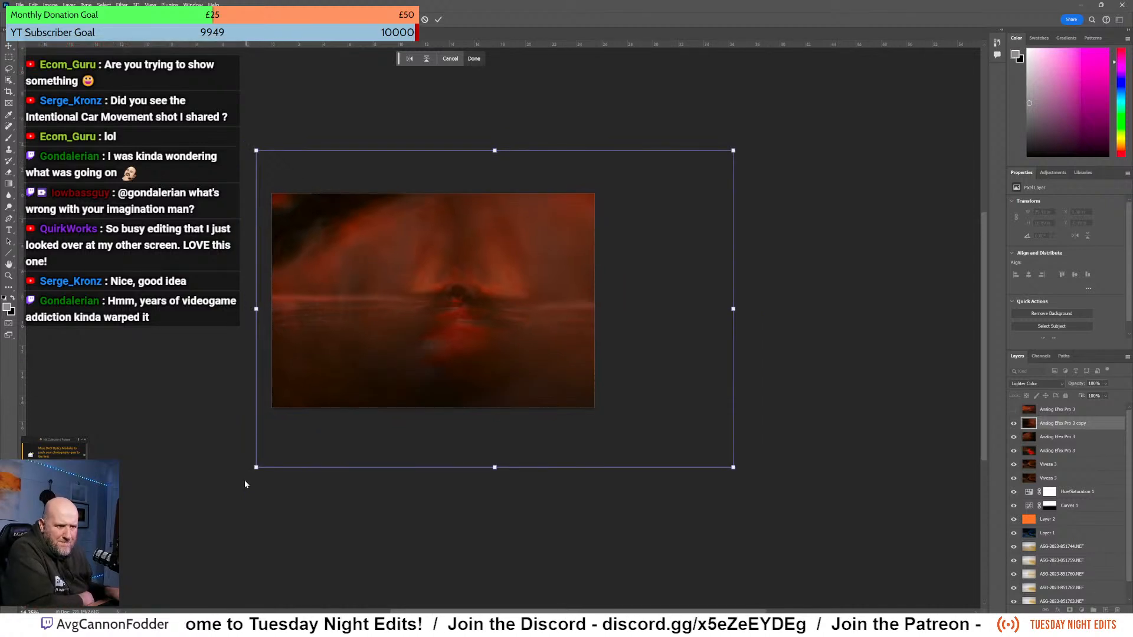
drag(256, 468, 165, 535)
drag(520, 455, 577, 437)
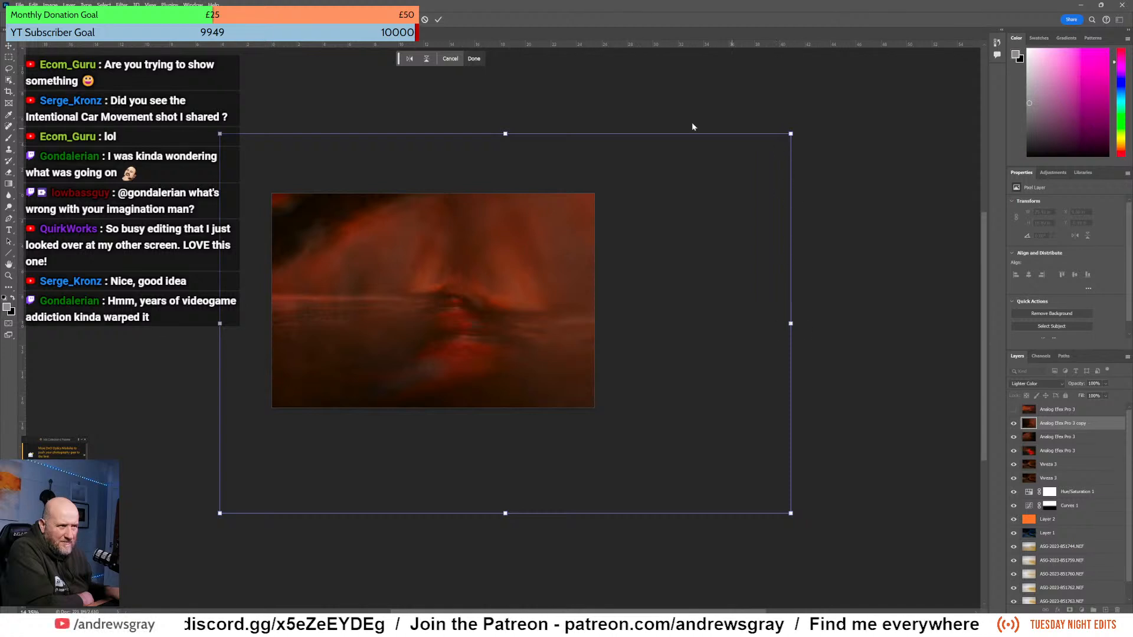
- Rotate the enlarged mirrored copy layer, trying steep tilts before settling on a slight clockwise tilt, and reposition it along the horizon
click(33, 5)
mouse_move(48, 204)
click(151, 225)
drag(808, 122, 714, 38)
drag(596, 196, 633, 195)
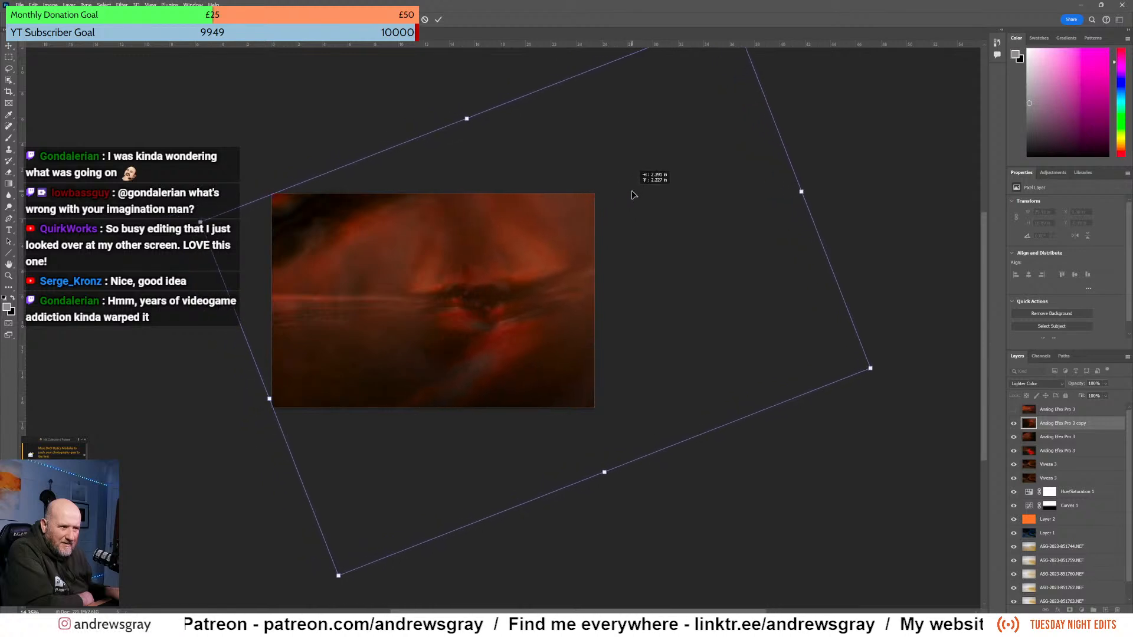
drag(868, 263, 781, 422)
mouse_move(637, 290)
mouse_down()
mouse_move(637, 313)
mouse_move(625, 305)
mouse_up()
drag(859, 216, 828, 138)
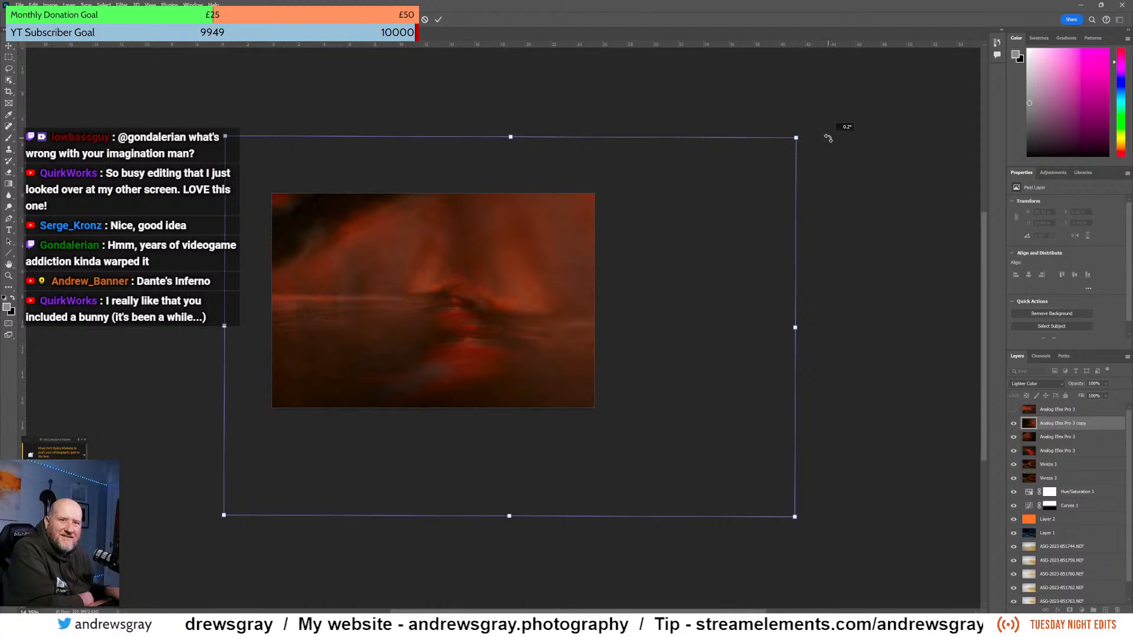
mouse_move(829, 138)
mouse_down()
mouse_move(852, 142)
mouse_move(857, 170)
mouse_move(815, 100)
mouse_move(829, 142)
mouse_up()
drag(825, 138, 827, 139)
mouse_move(690, 303)
mouse_down()
mouse_move(693, 273)
mouse_move(720, 283)
mouse_move(692, 300)
mouse_up()
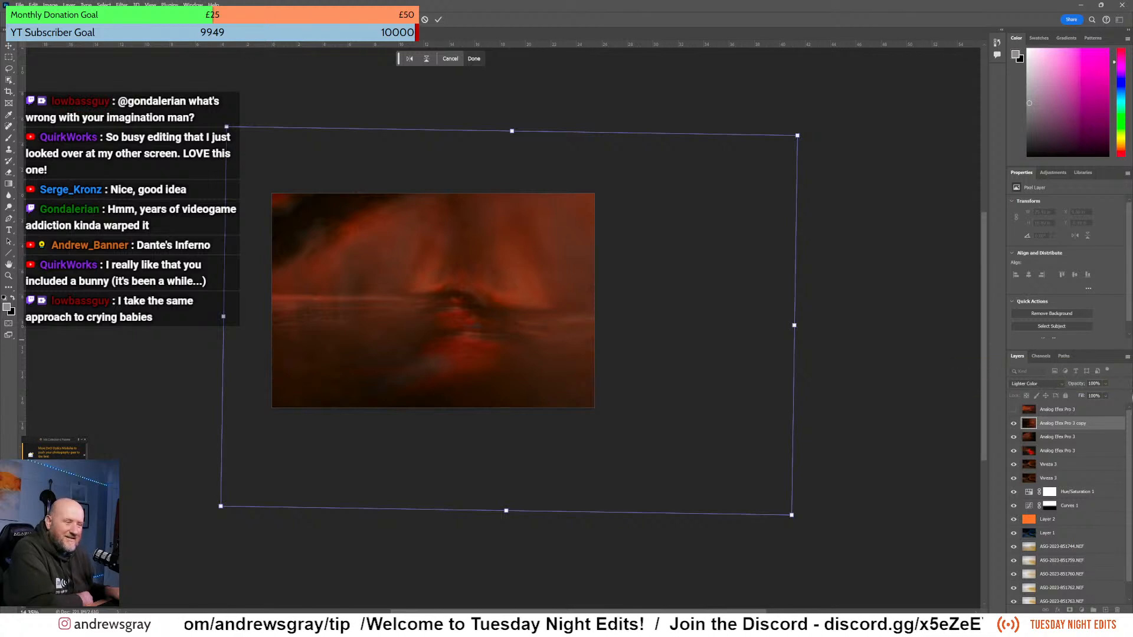
- Compare Lighten, Screen and Linear Dodge (Add) on the mirrored copy layer and set its blend mode to Lighten
click(1065, 385)
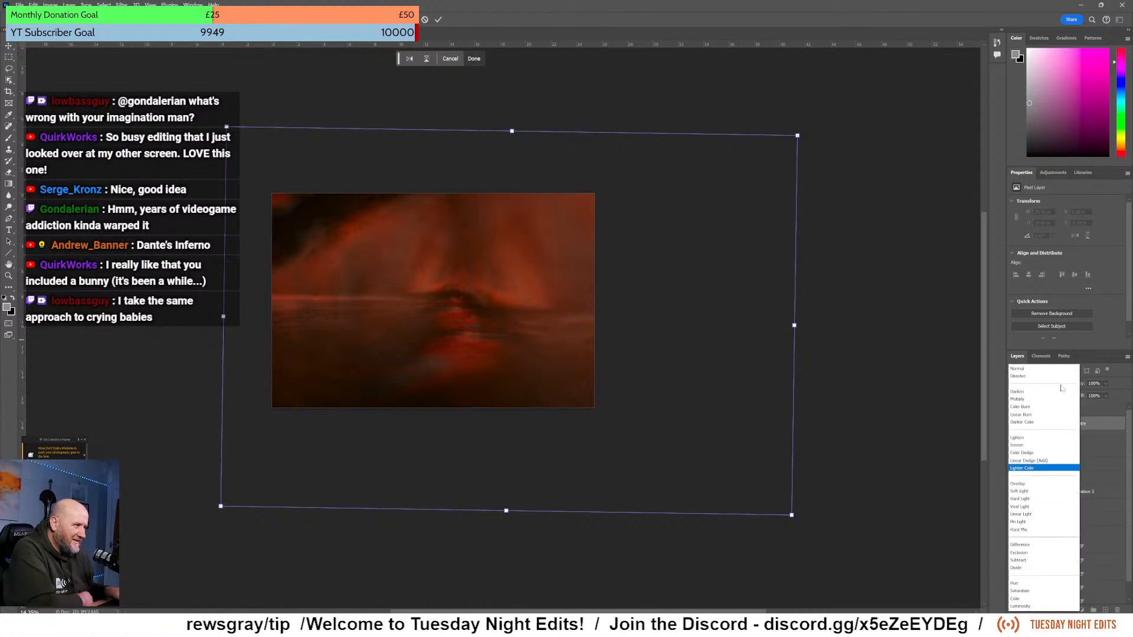
click(1042, 438)
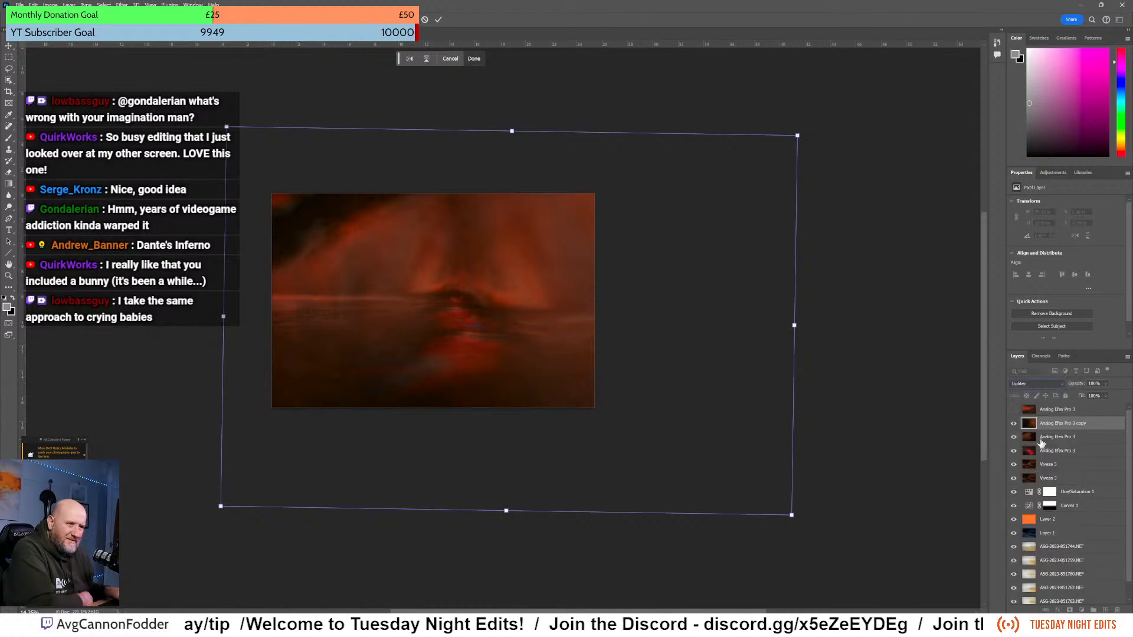
click(1040, 384)
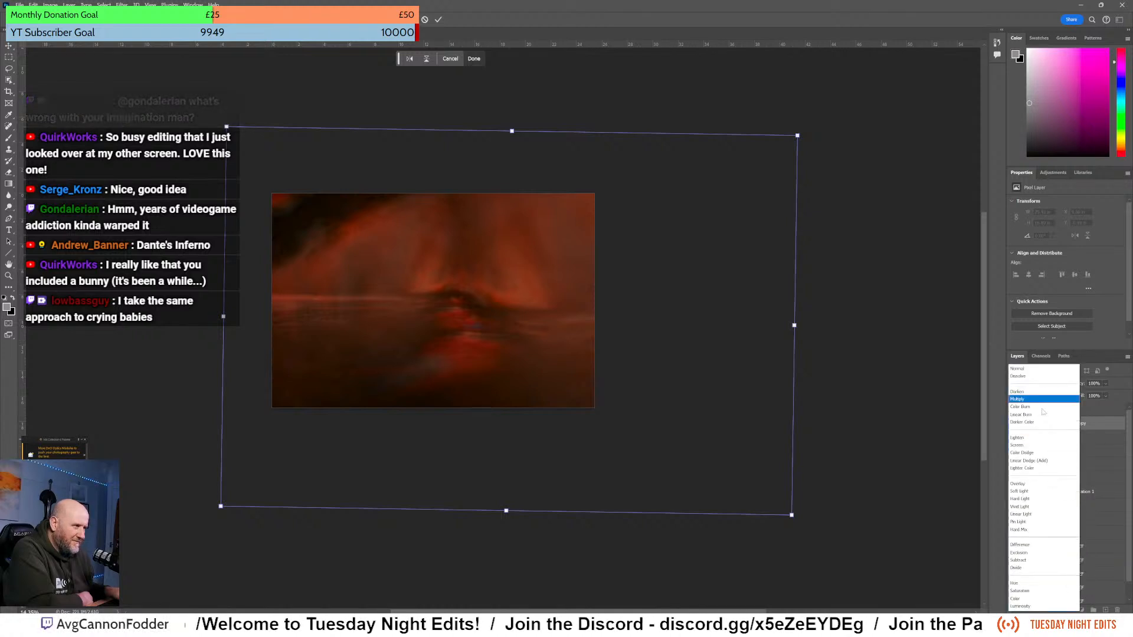
click(1034, 444)
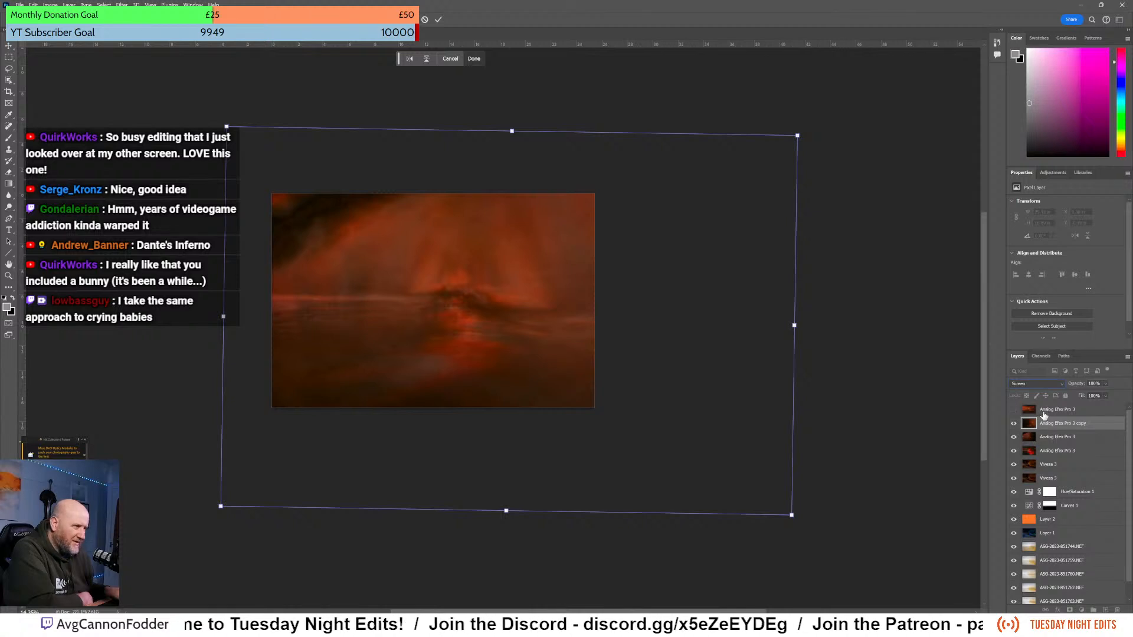
click(1044, 386)
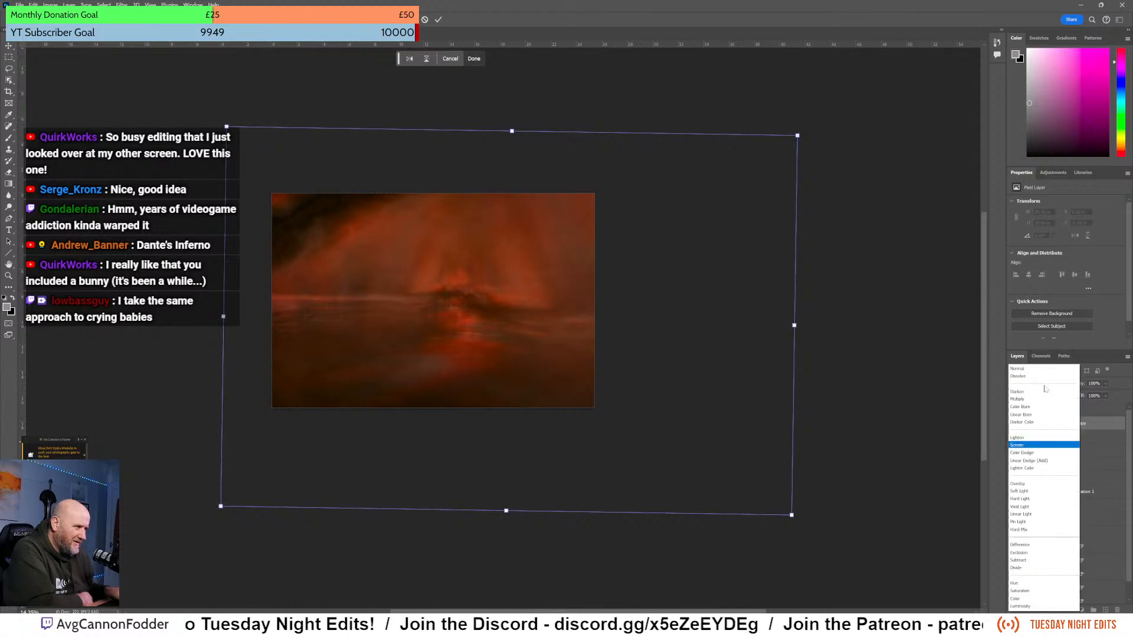
click(1040, 461)
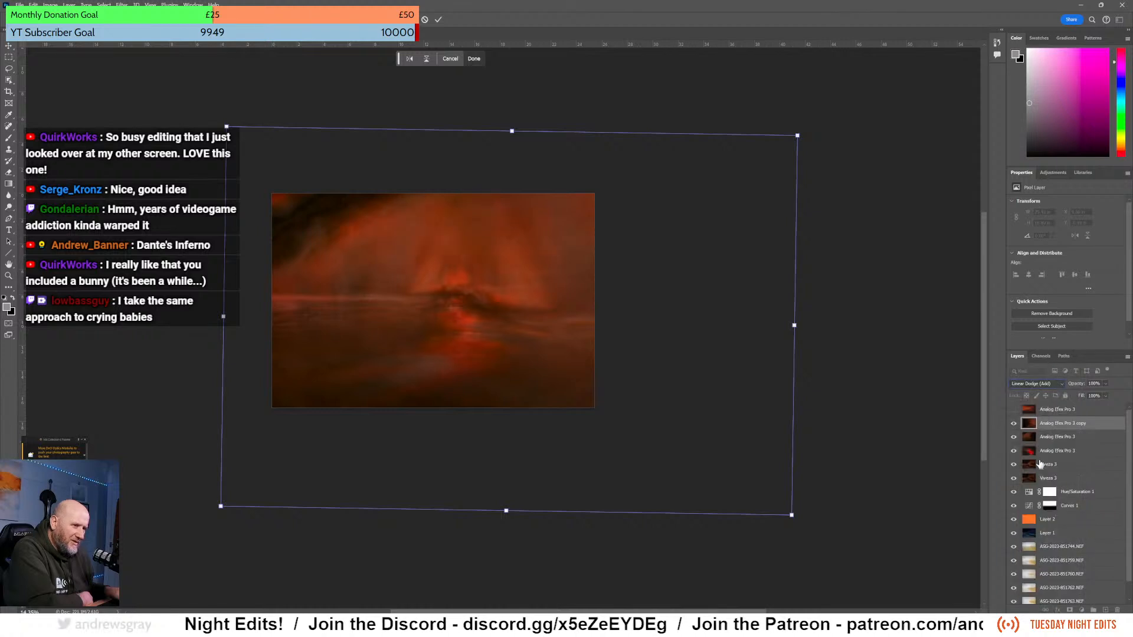
click(1042, 384)
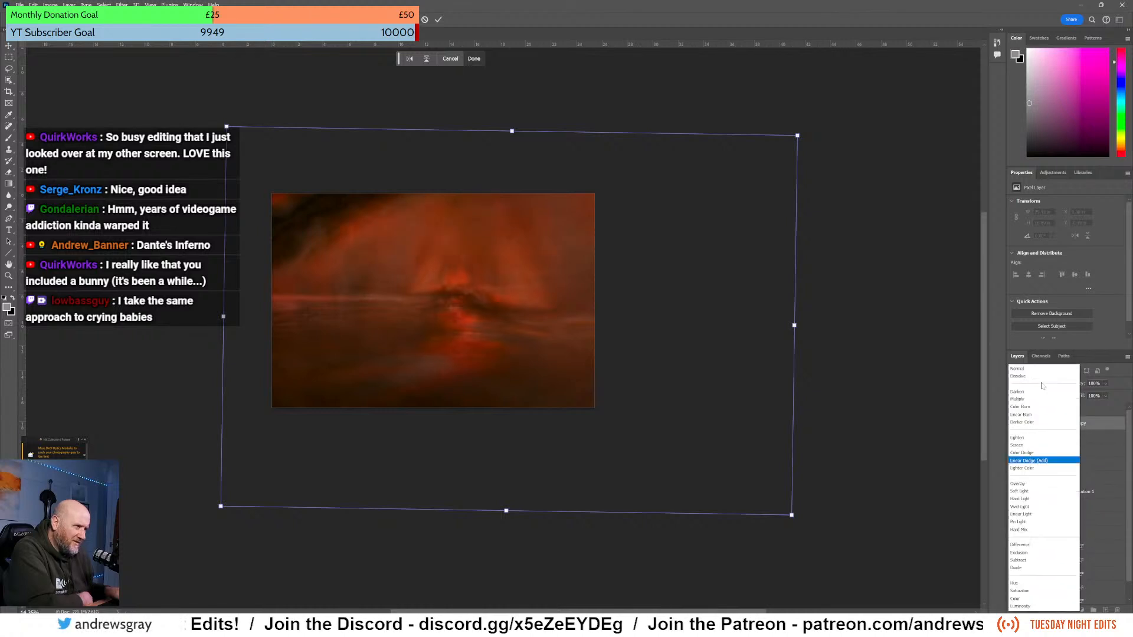
click(1033, 439)
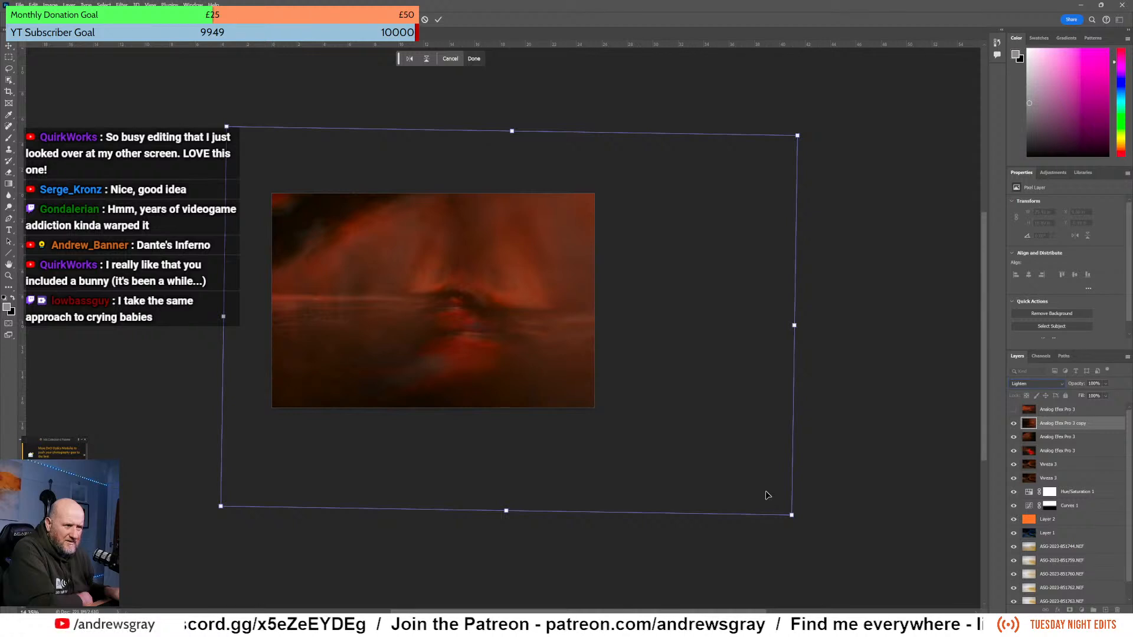
- Shrink the mirrored copy layer slightly, tilt it a little more clockwise, and apply the transform at about 44.67 by 30.31 in
mouse_move(793, 519)
mouse_down()
mouse_move(561, 398)
mouse_move(753, 533)
mouse_move(855, 564)
mouse_move(876, 600)
mouse_move(890, 584)
mouse_move(771, 522)
mouse_up()
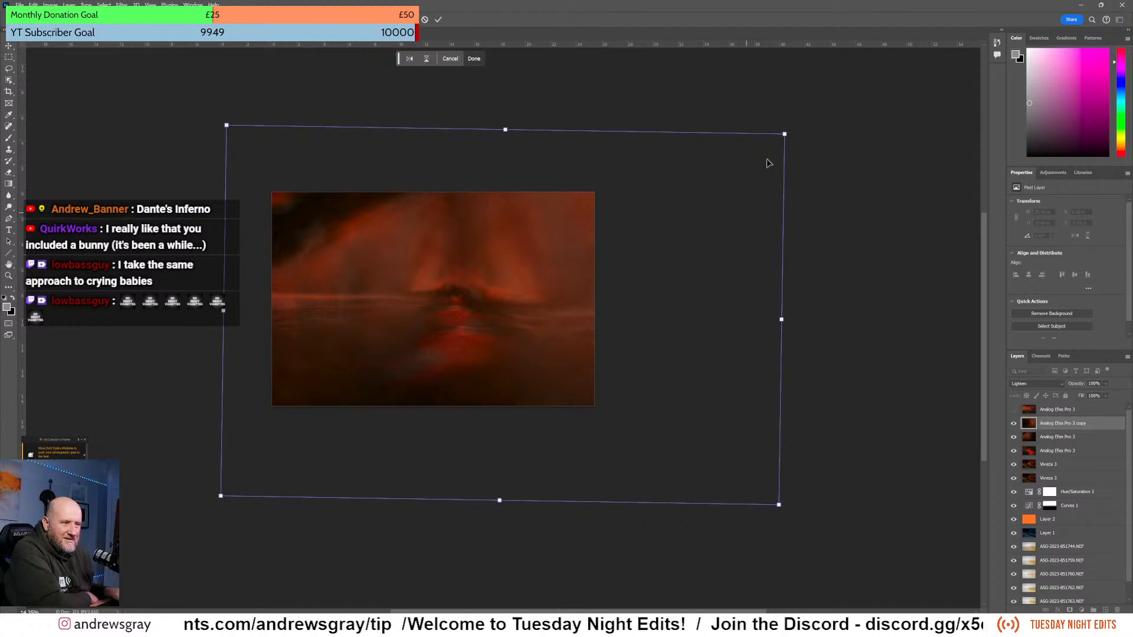
mouse_move(797, 118)
mouse_down()
mouse_move(825, 147)
mouse_move(789, 116)
mouse_move(802, 112)
mouse_move(792, 128)
mouse_up()
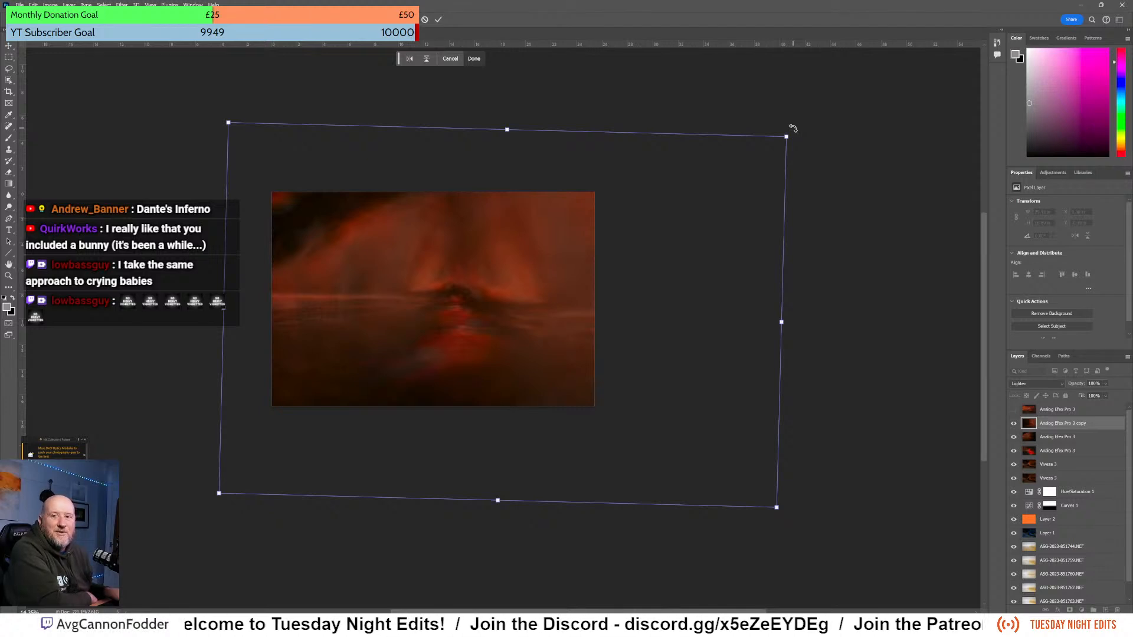
mouse_move(584, 323)
mouse_down()
mouse_move(566, 321)
mouse_move(686, 321)
mouse_move(592, 320)
mouse_up()
key(Return)
key(shift+plus)
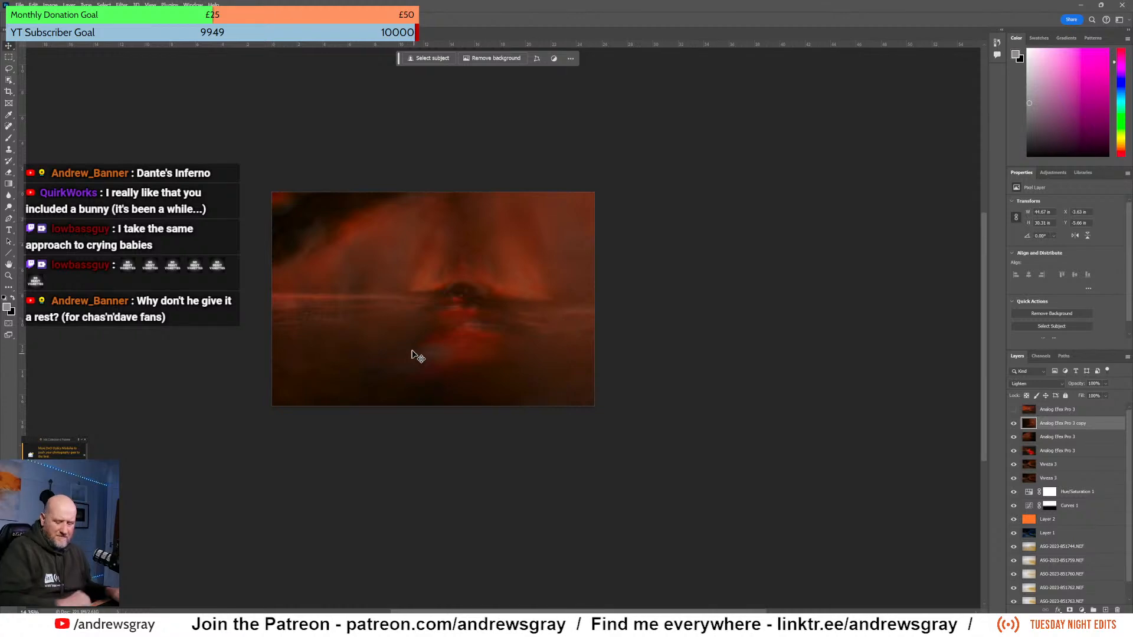
scroll(362, 329, up, 5)
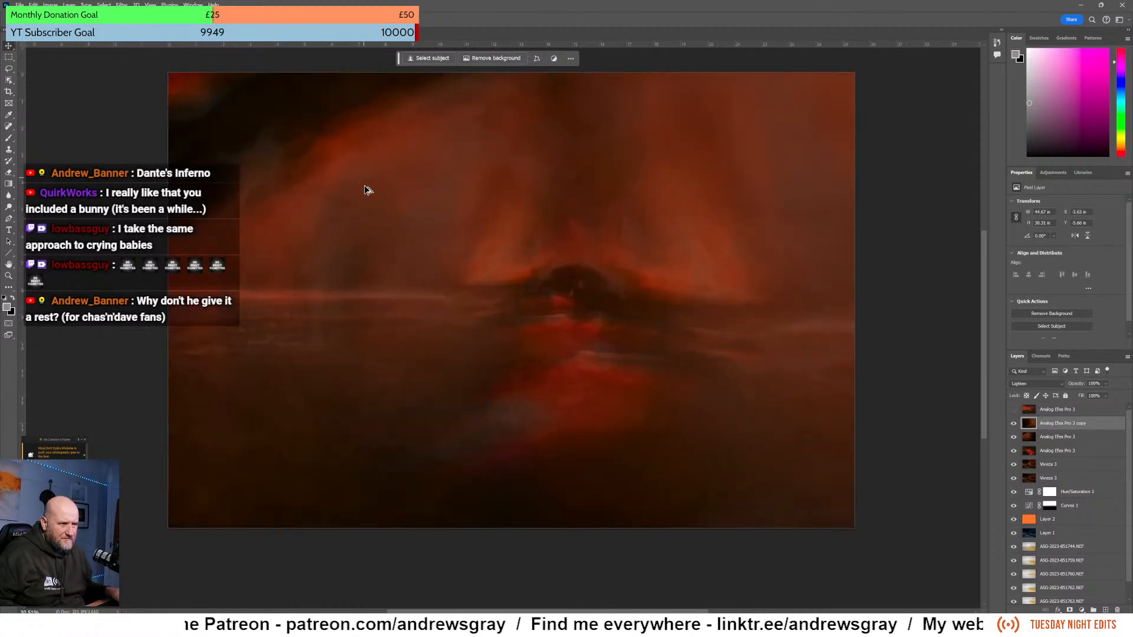
scroll(365, 207, up, 1)
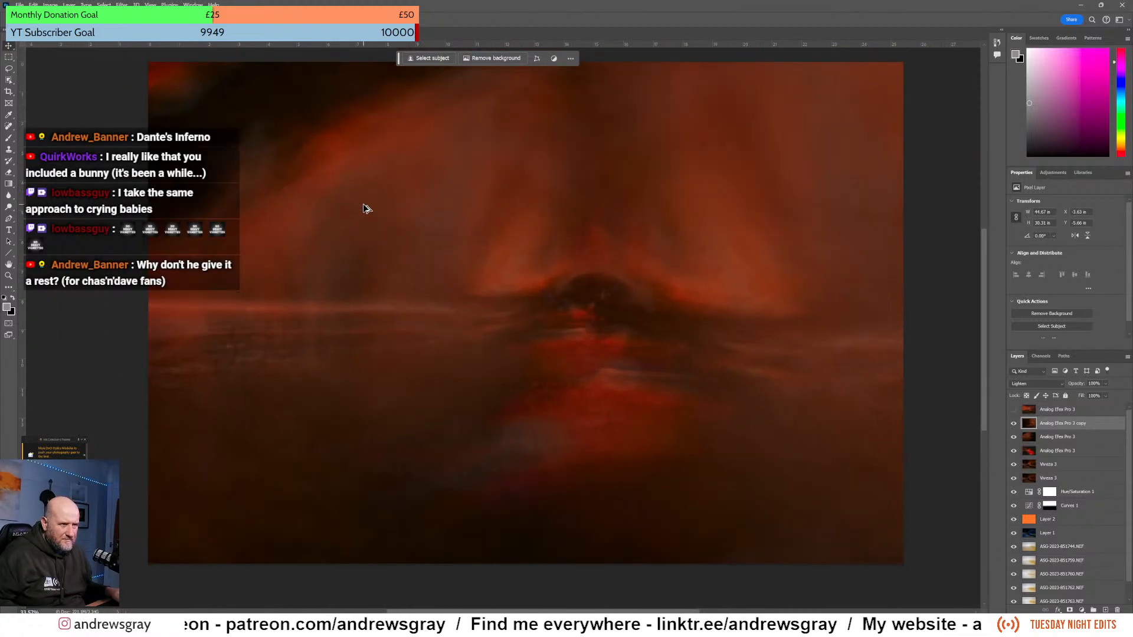
- Duplicate the visible, unflipped Analog Efex Pro 3 layer and place the copy directly above the mirrored copy layer
scroll(365, 207, down, 1)
scroll(365, 207, down, 1)
scroll(365, 207, up, 1)
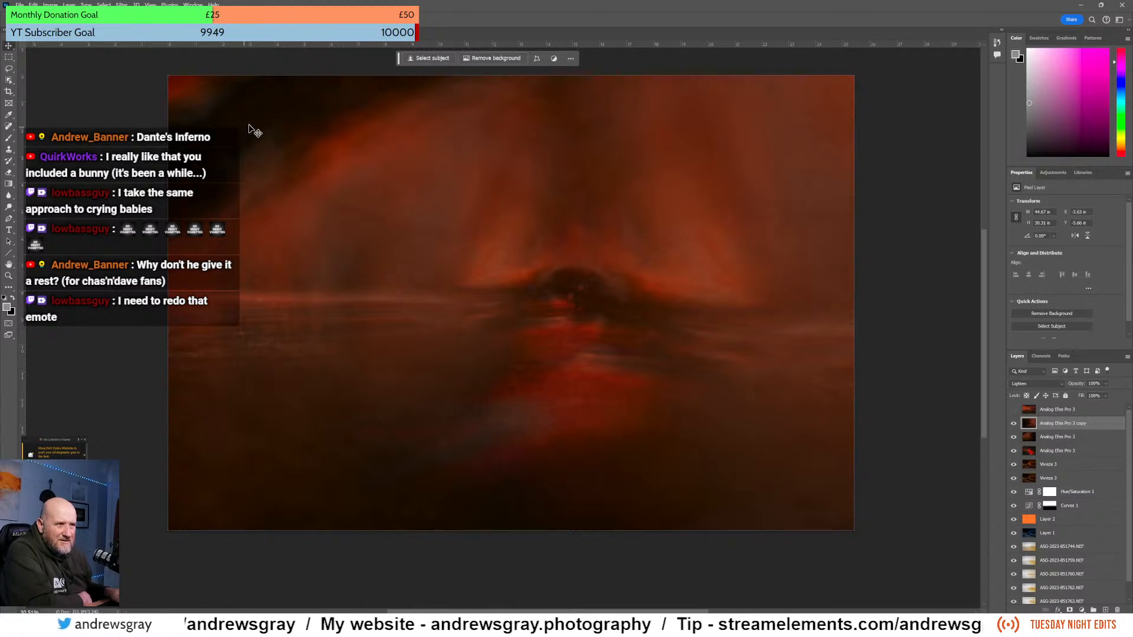
click(1065, 437)
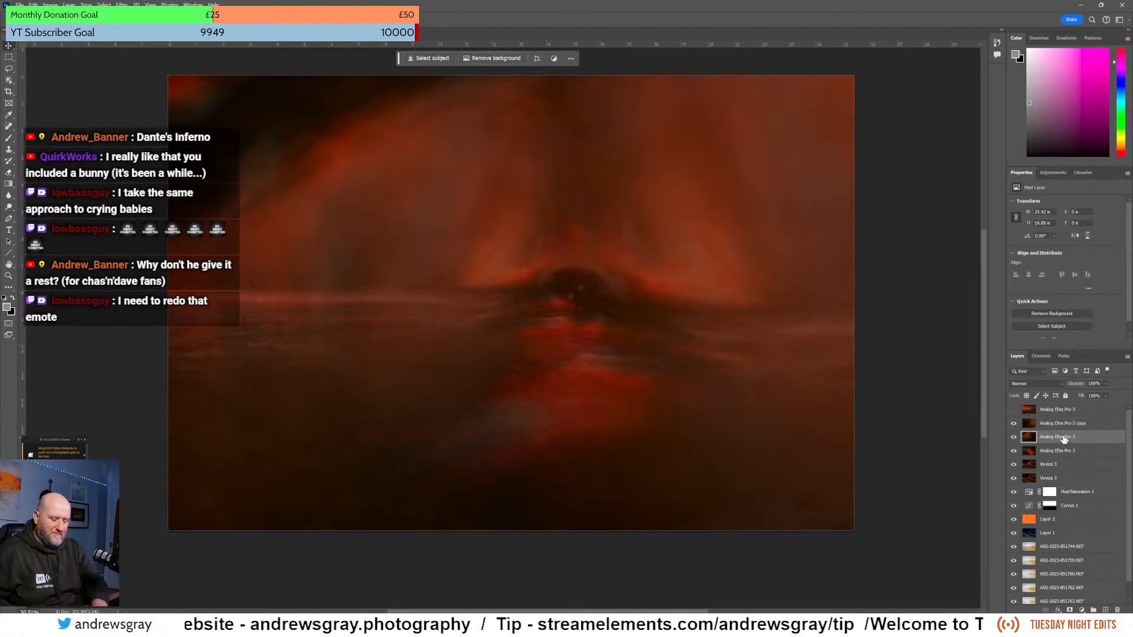
key(ctrl+j)
drag(1063, 439, 1068, 423)
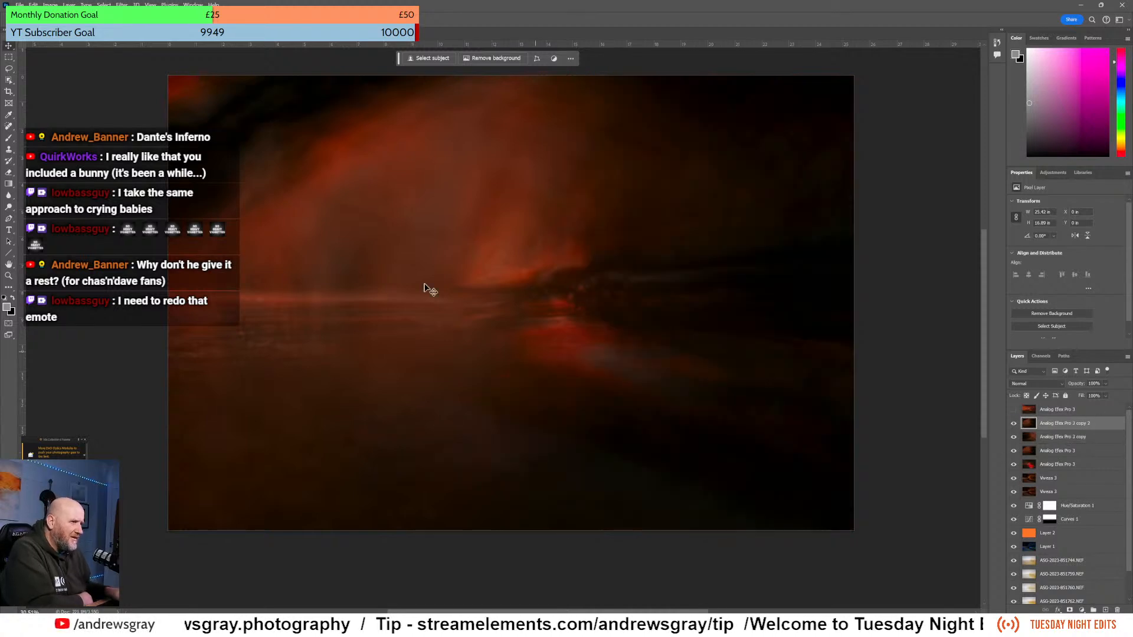
- Enlarge the new copy layer to about 28.94 by 19.22 in, extending it beyond the canvas's upper and left edges
click(33, 4)
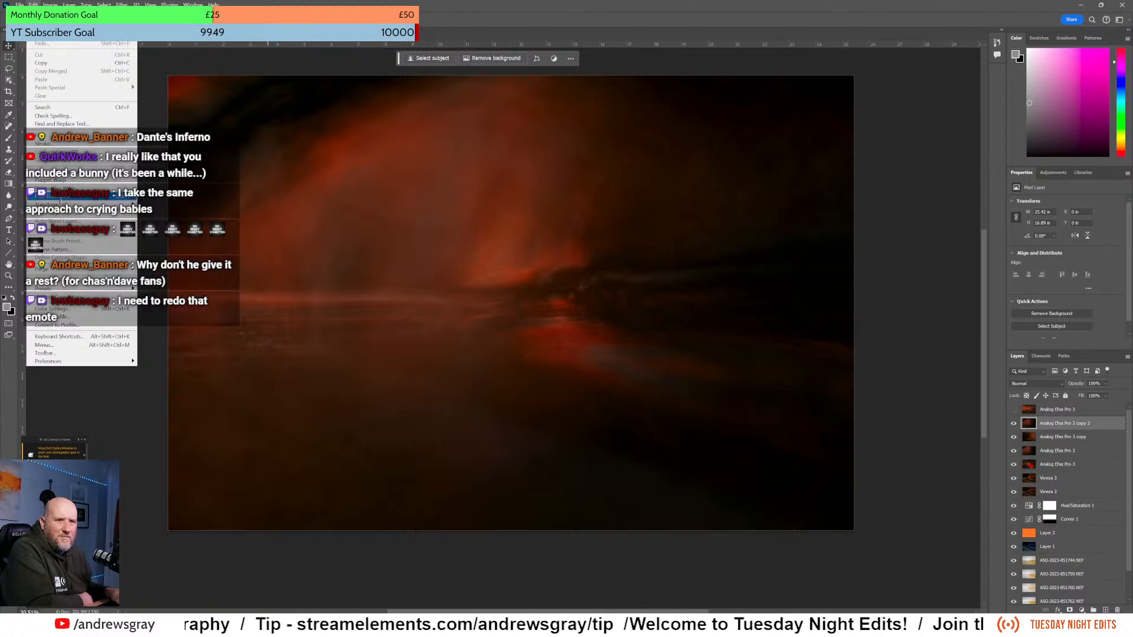
click(60, 199)
drag(166, 76, 75, 88)
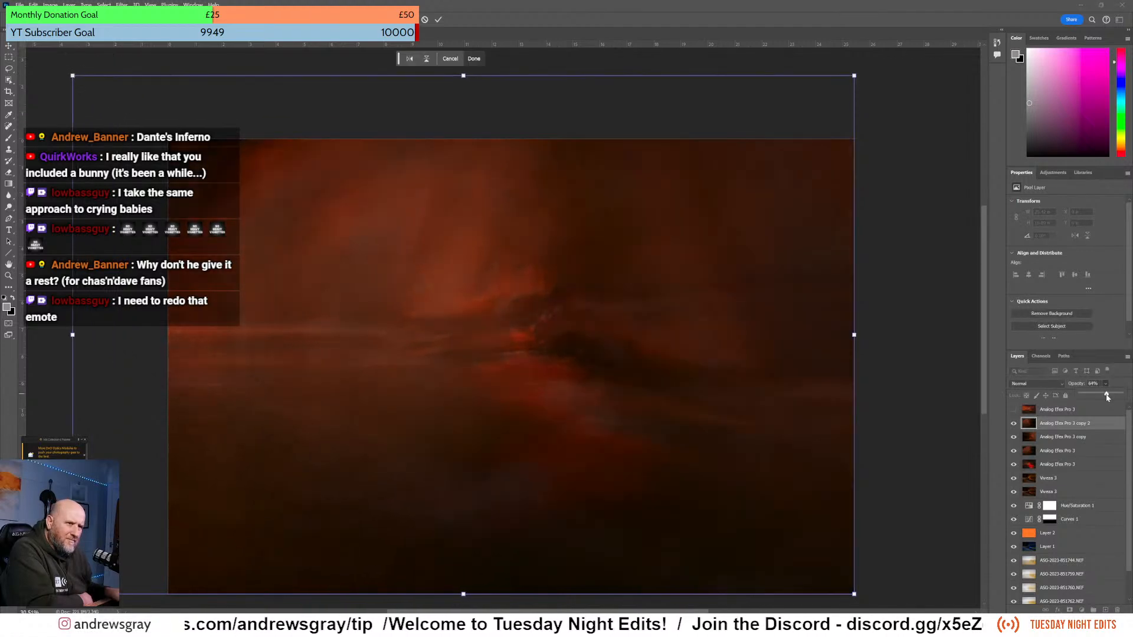
- Lower the enlarged copy's opacity to about 30%, try Screen, settle on the Lighten blend mode, and apply the transform
drag(1107, 397, 1093, 399)
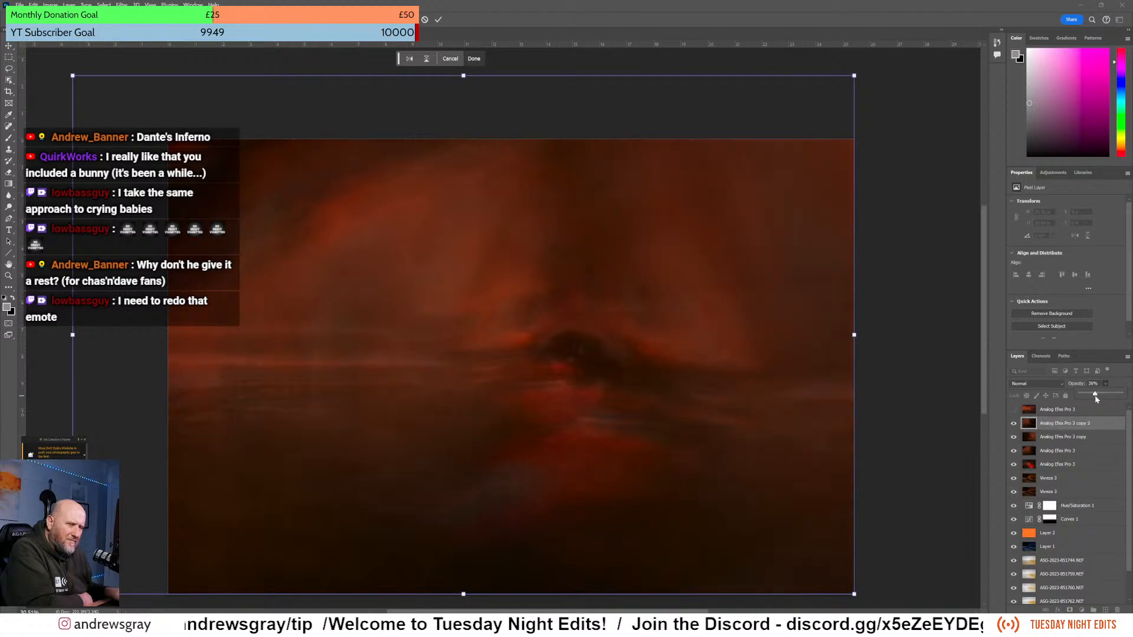
drag(1096, 399, 1093, 399)
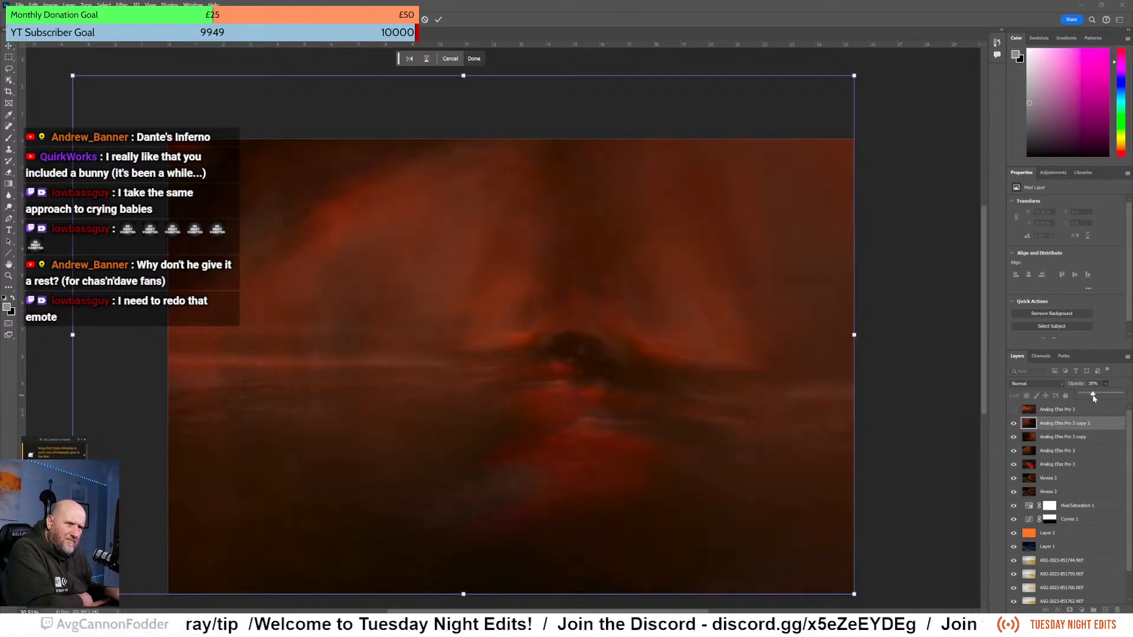
click(1055, 384)
click(1039, 448)
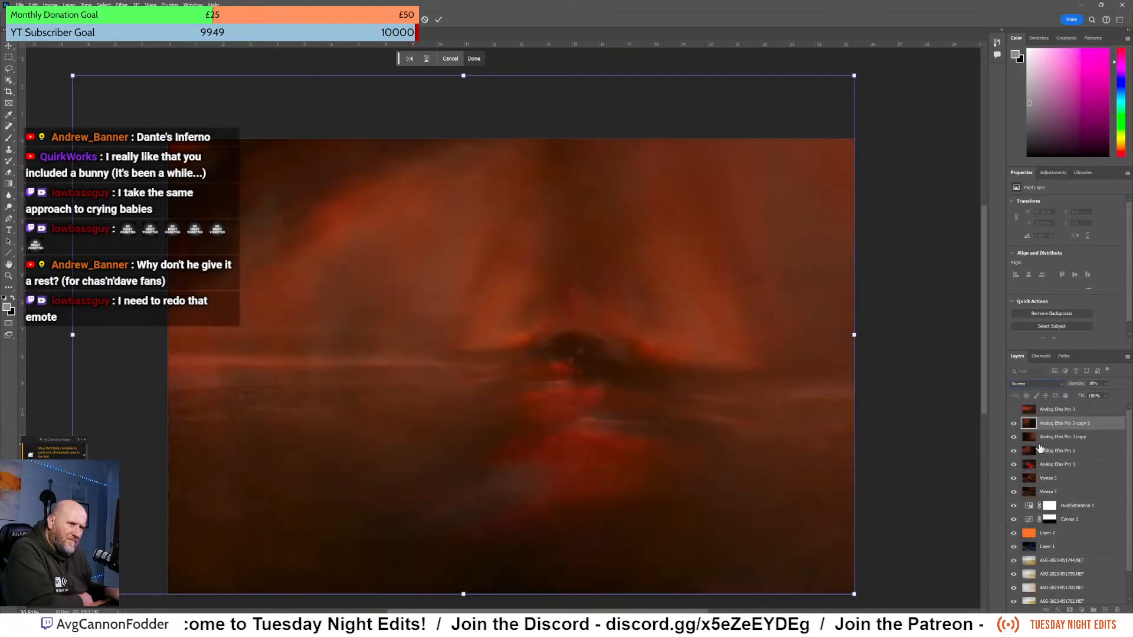
click(1042, 384)
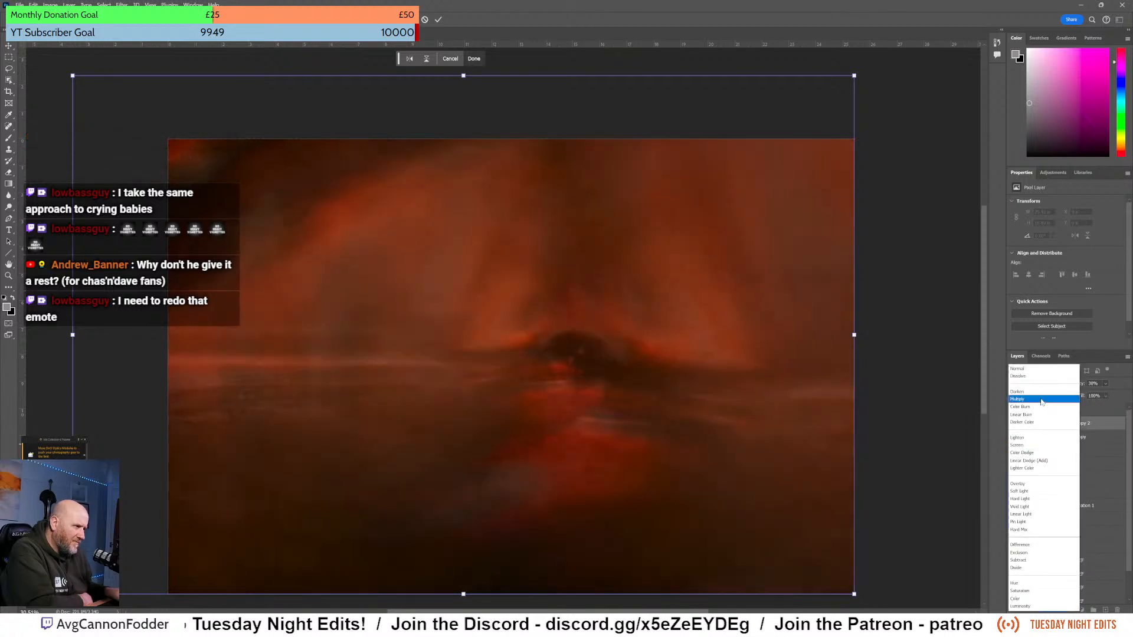
click(1036, 438)
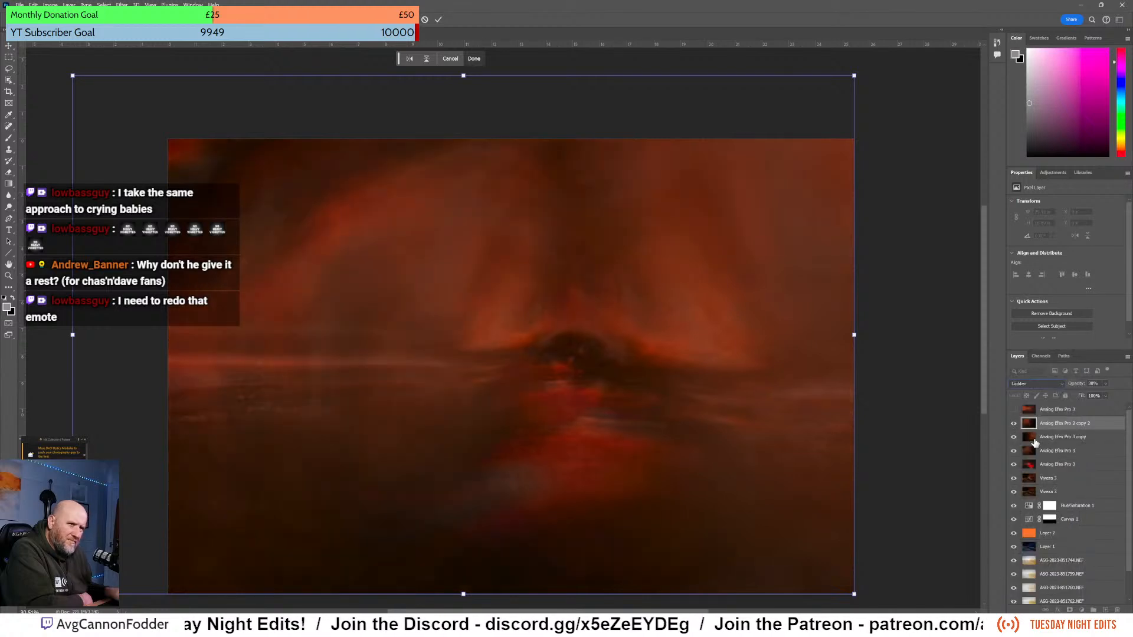
click(1013, 424)
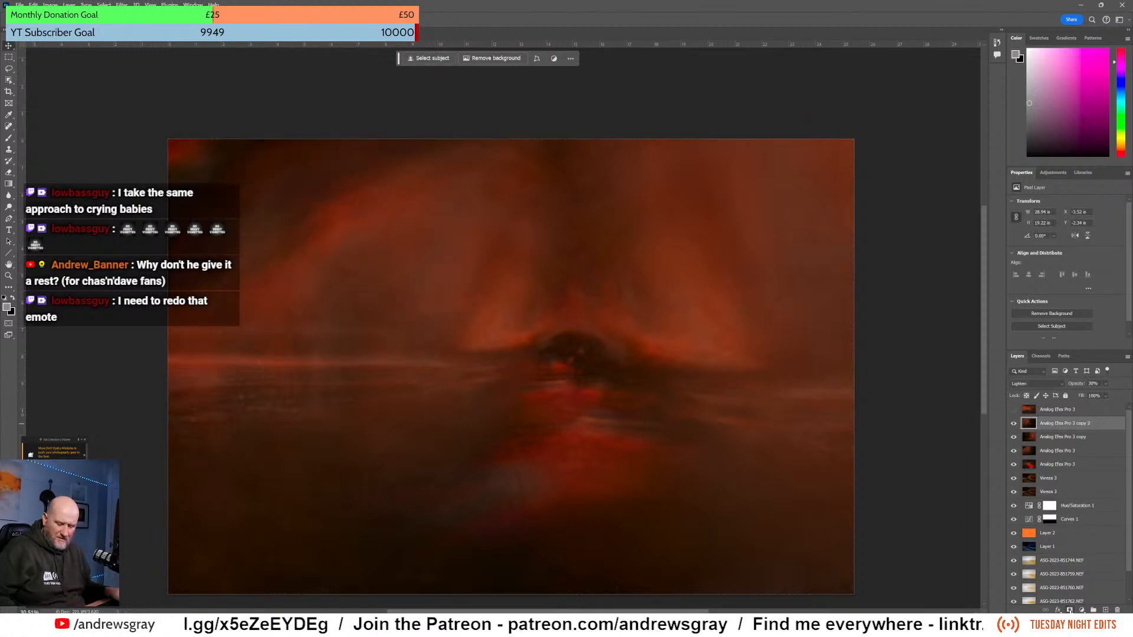
- Add a black mask to the enlarged copy and paint with white to reveal it over the dark upper-left area
alt+click(1069, 610)
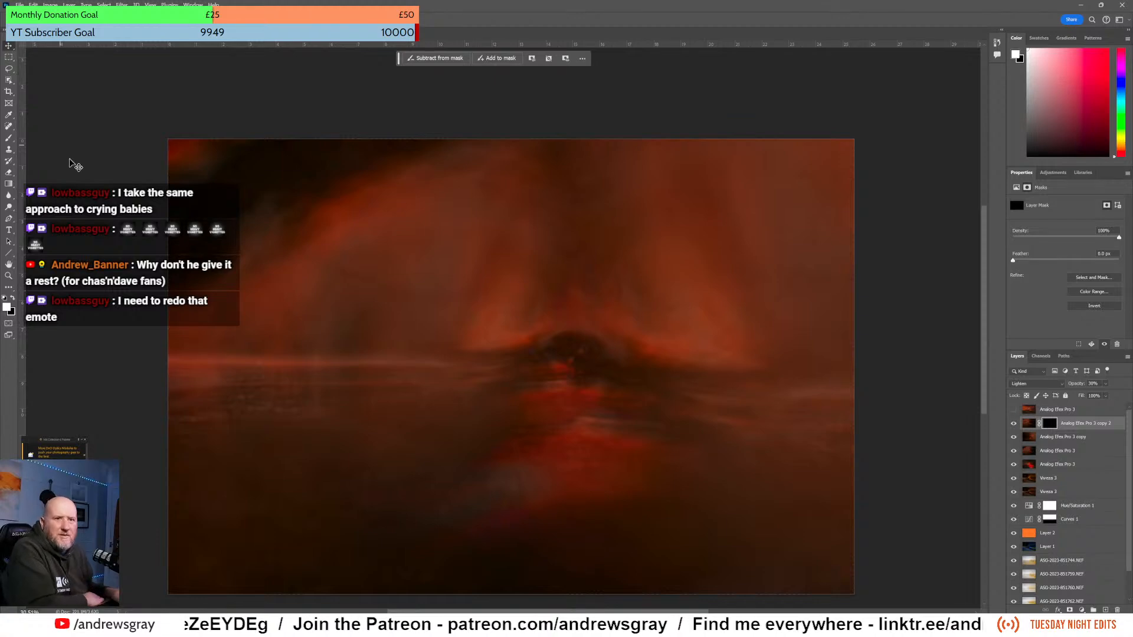
click(9, 139)
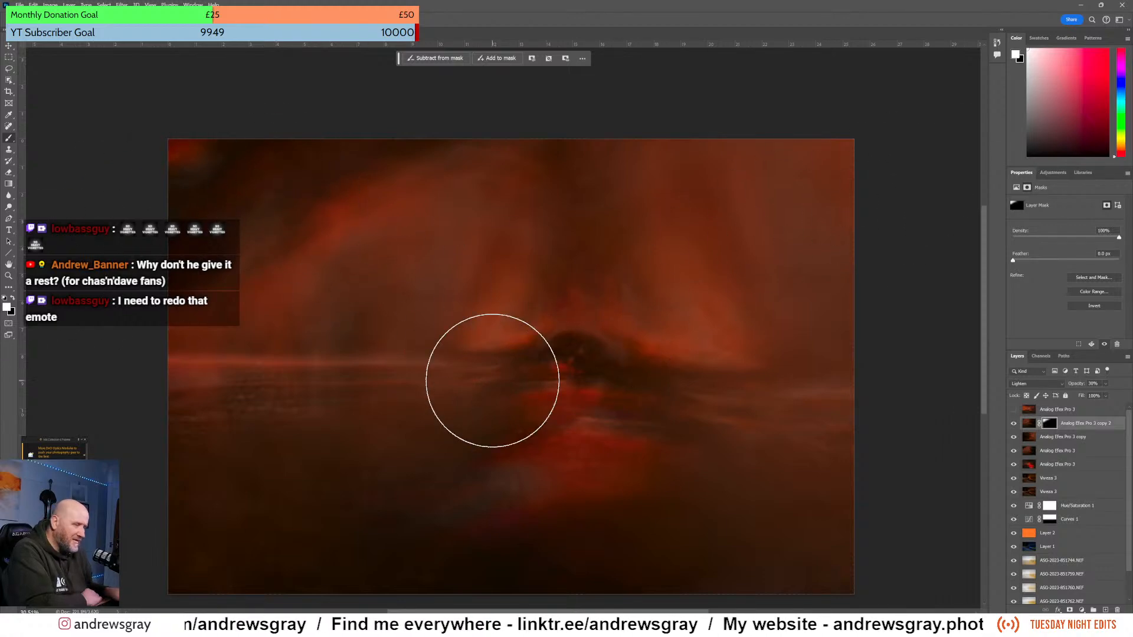
scroll(481, 351, down, 3)
scroll(275, 331, up, 1)
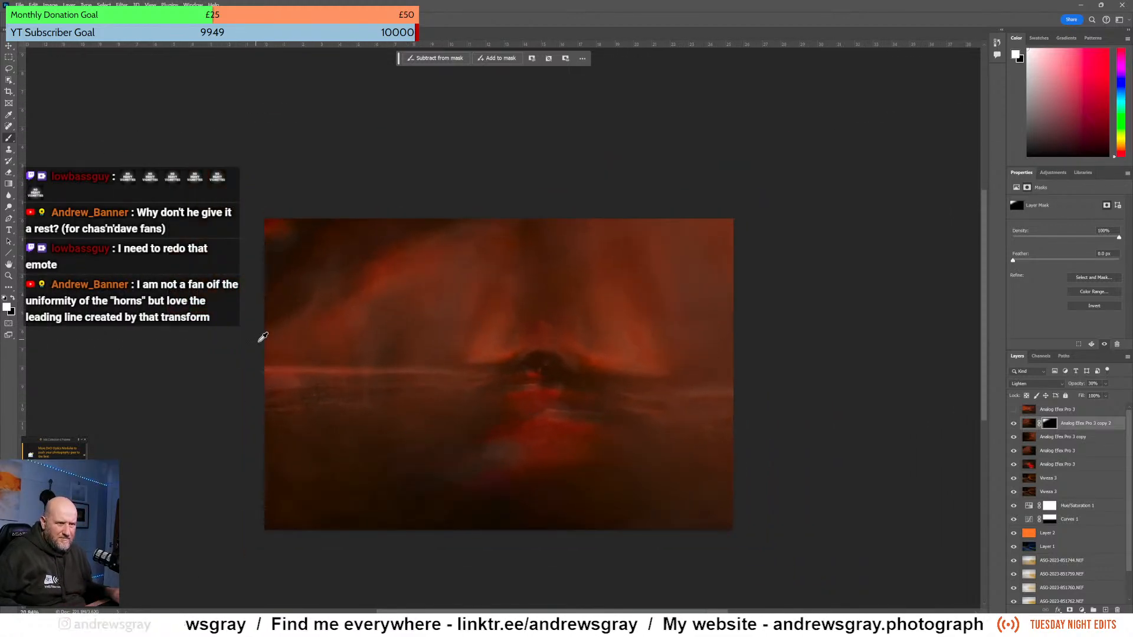
- Compare the image with and without the masked copy layer, and reduce that layer's opacity to 15%
click(1014, 424)
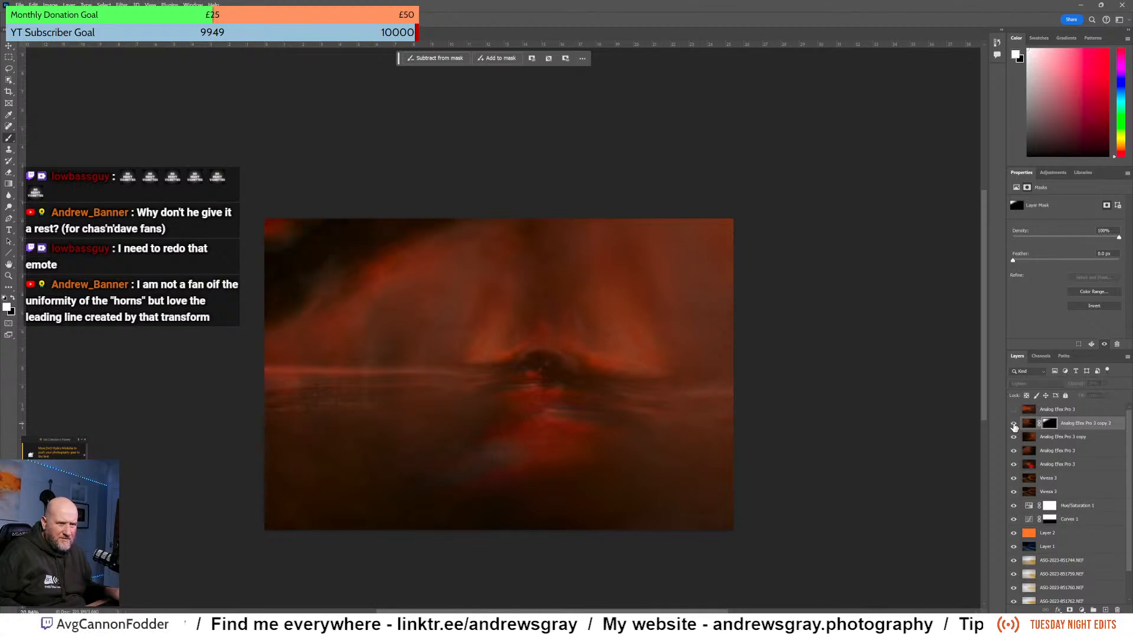
click(1014, 424)
click(1014, 424)
click(1013, 424)
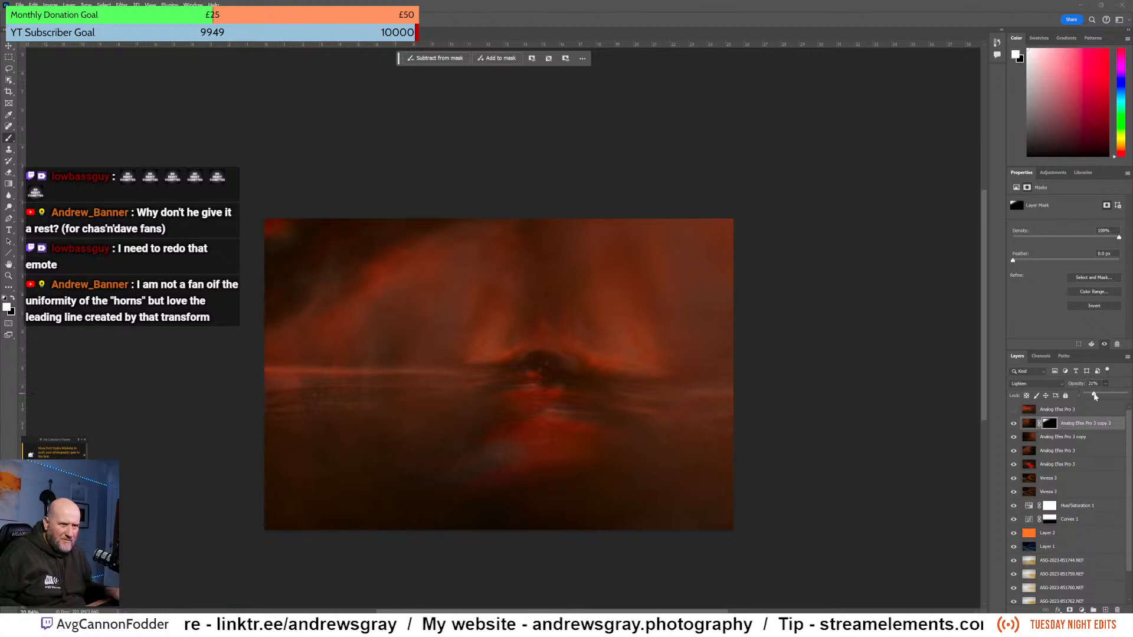
drag(1091, 397, 1092, 397)
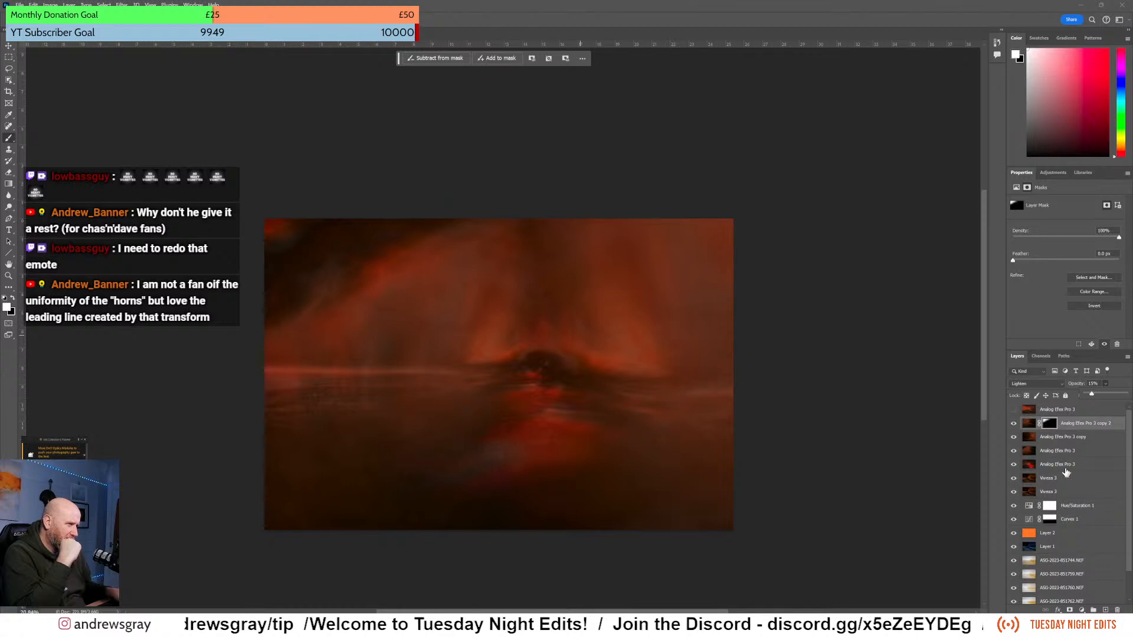
- Toggle the hidden orange-toned Analog Efex Pro 3 layer on and off to compare it with the current composite
click(1013, 412)
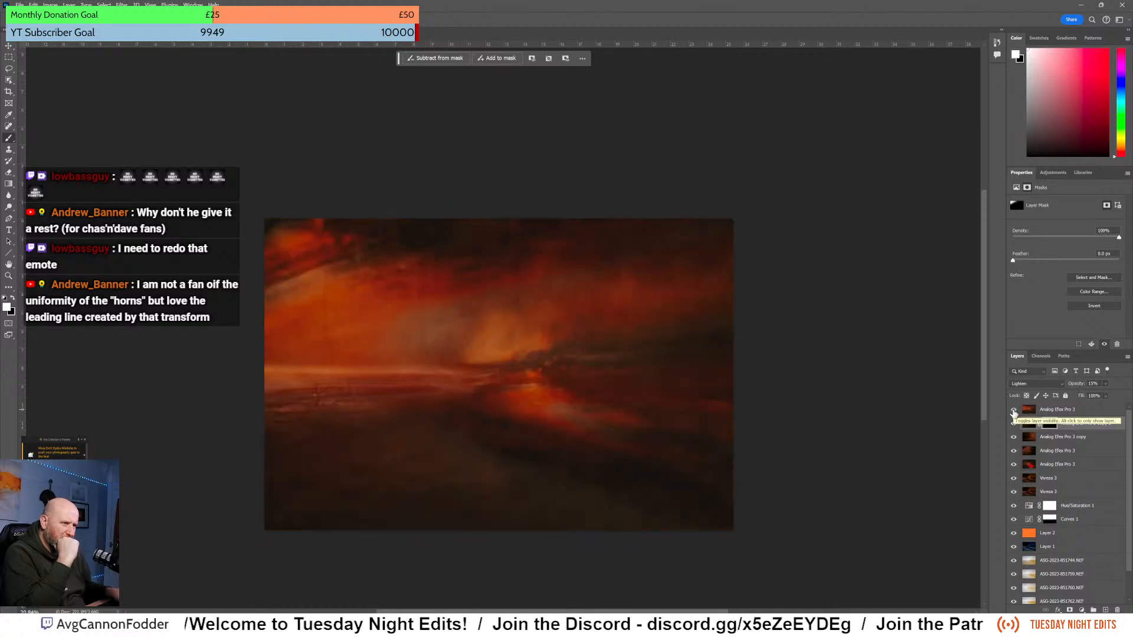
click(1014, 411)
click(1014, 411)
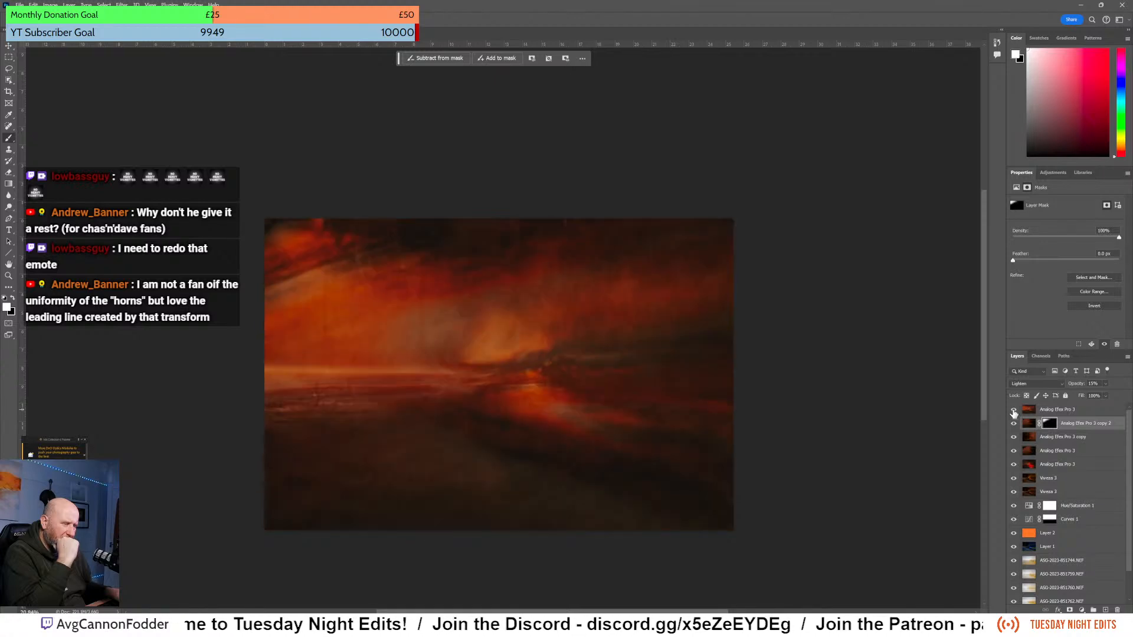
click(1013, 412)
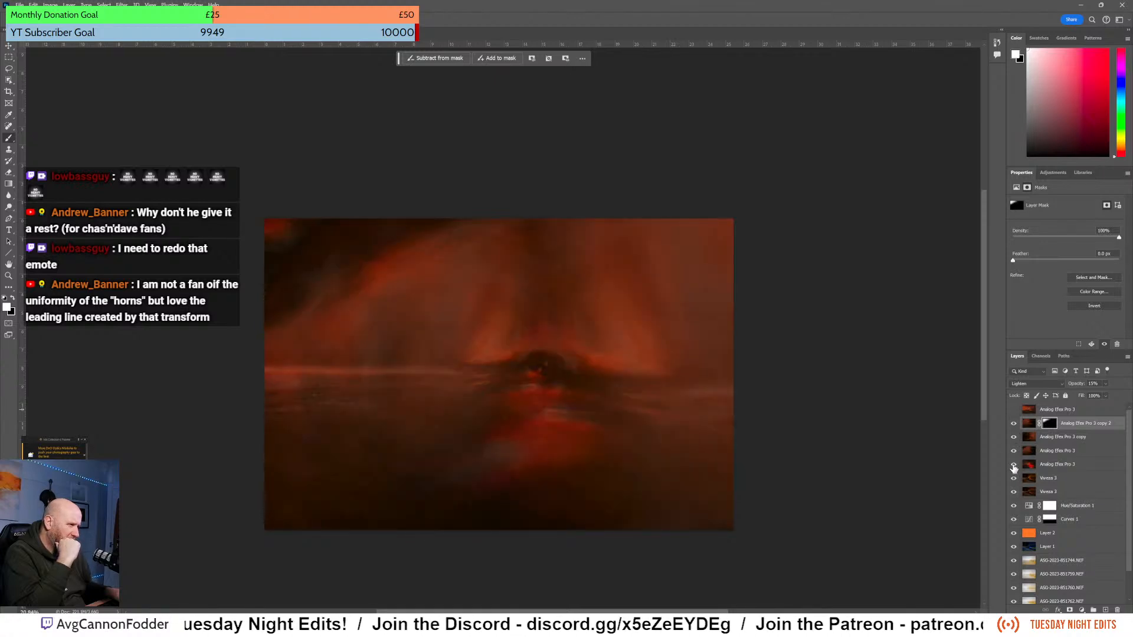
- Try the bright red Analog Efex Pro 3 layer at the top of the stack, compare its visibility, and return it above the Viveza layers
drag(1060, 468, 1038, 406)
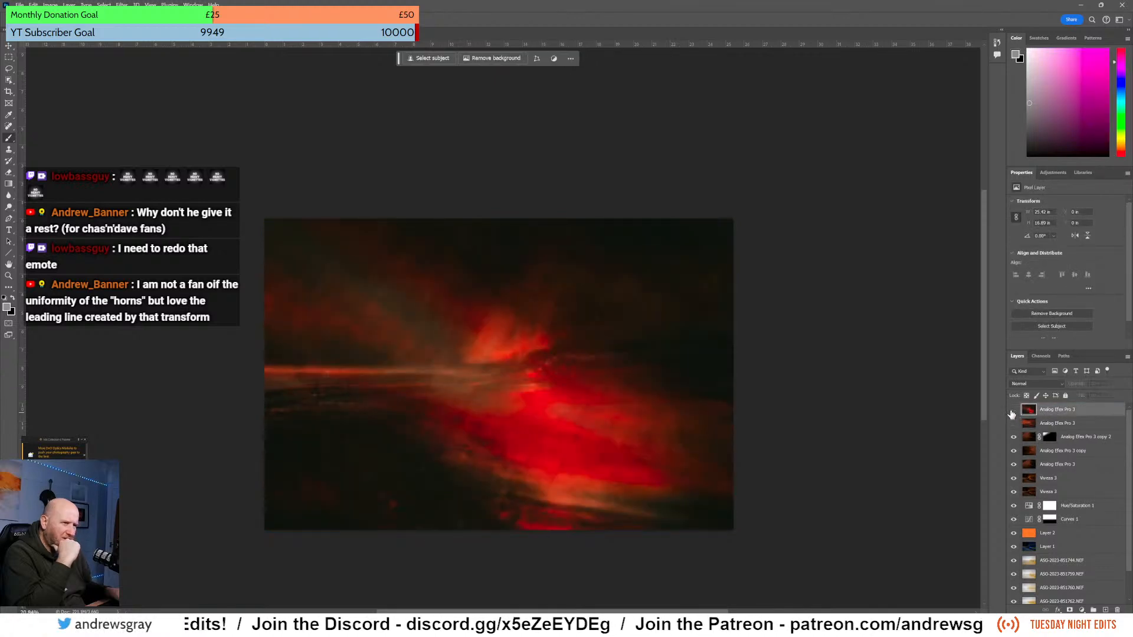
click(1012, 412)
click(1013, 412)
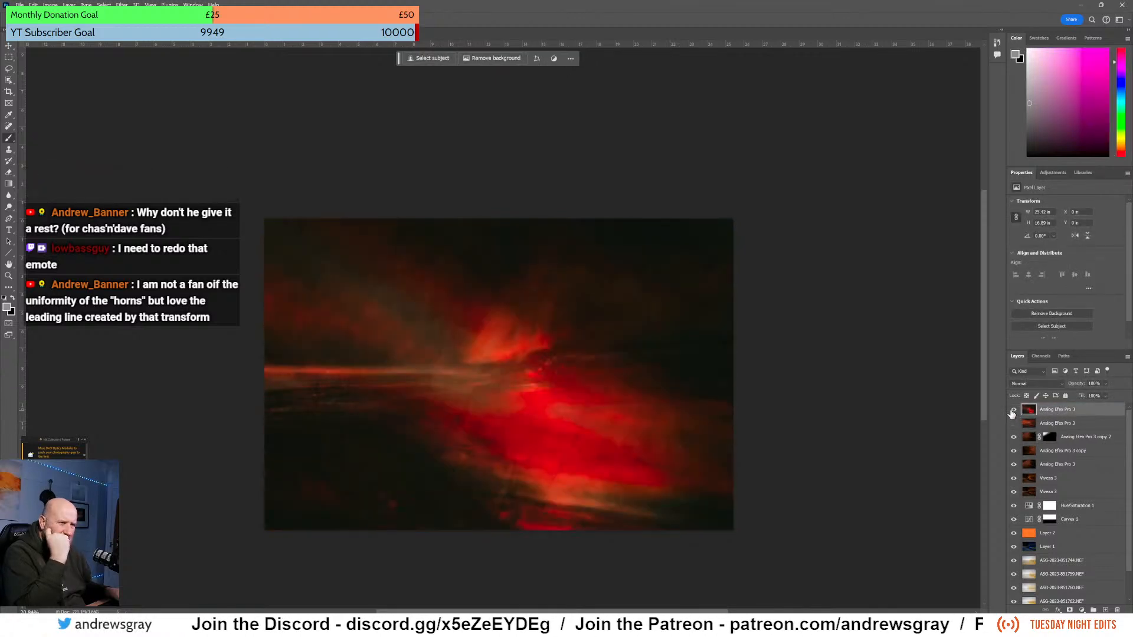
click(1012, 412)
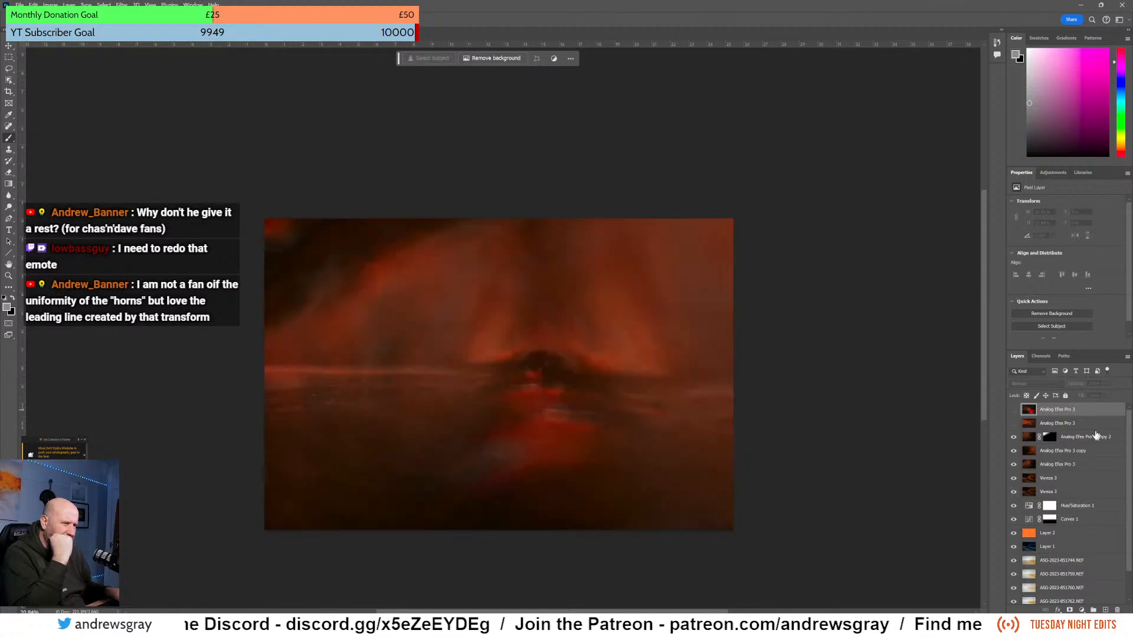
drag(1085, 411, 1091, 479)
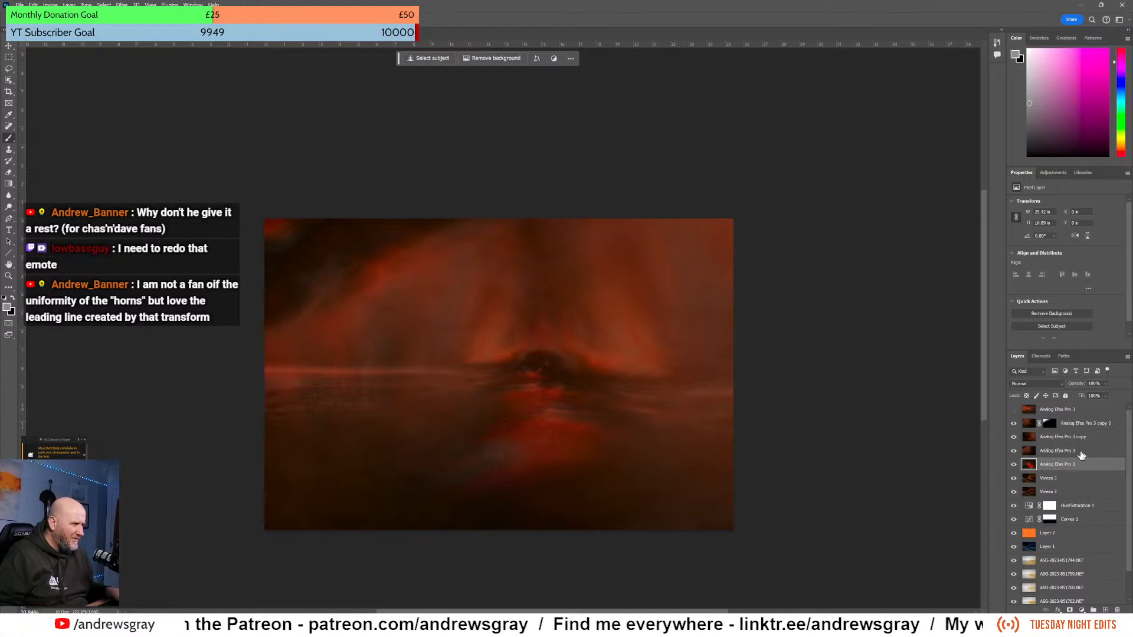
- Duplicate the unflipped Analog Efex Pro 3 layer again, place the copy above the masked copy, and flip it horizontally
click(1066, 452)
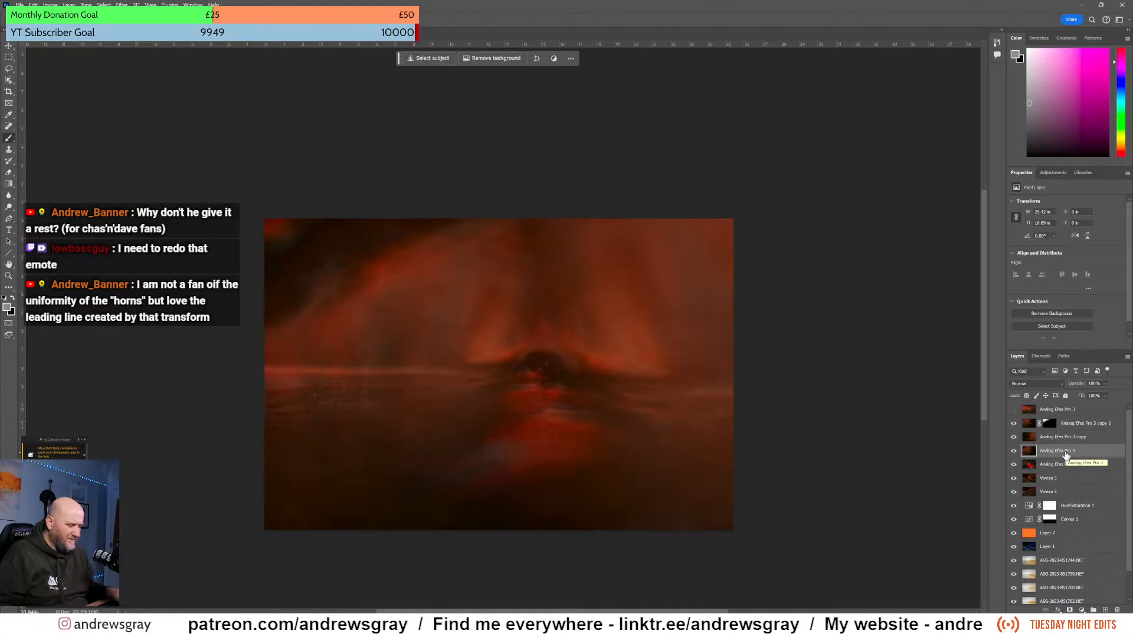
key(ctrl+j)
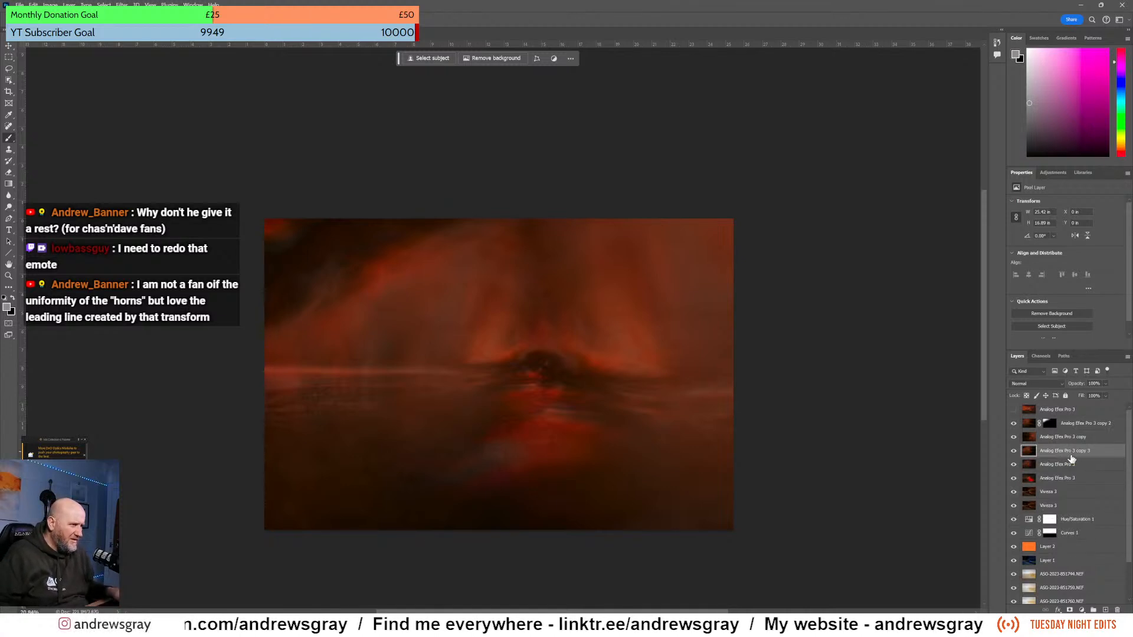
drag(1071, 452, 1062, 416)
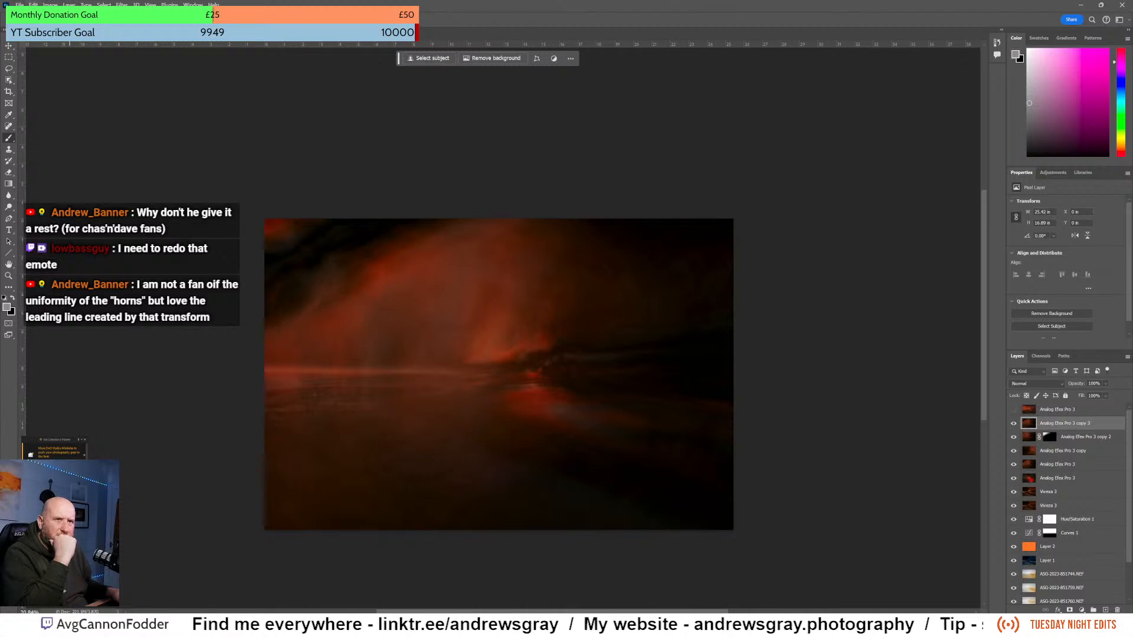
click(33, 5)
mouse_move(118, 205)
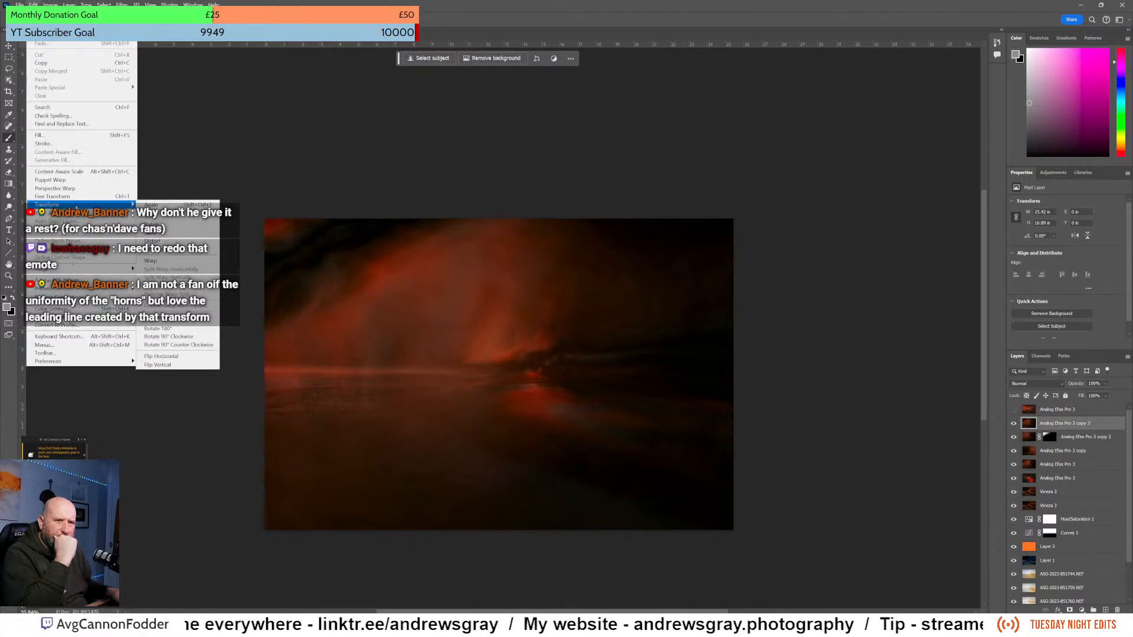
click(183, 365)
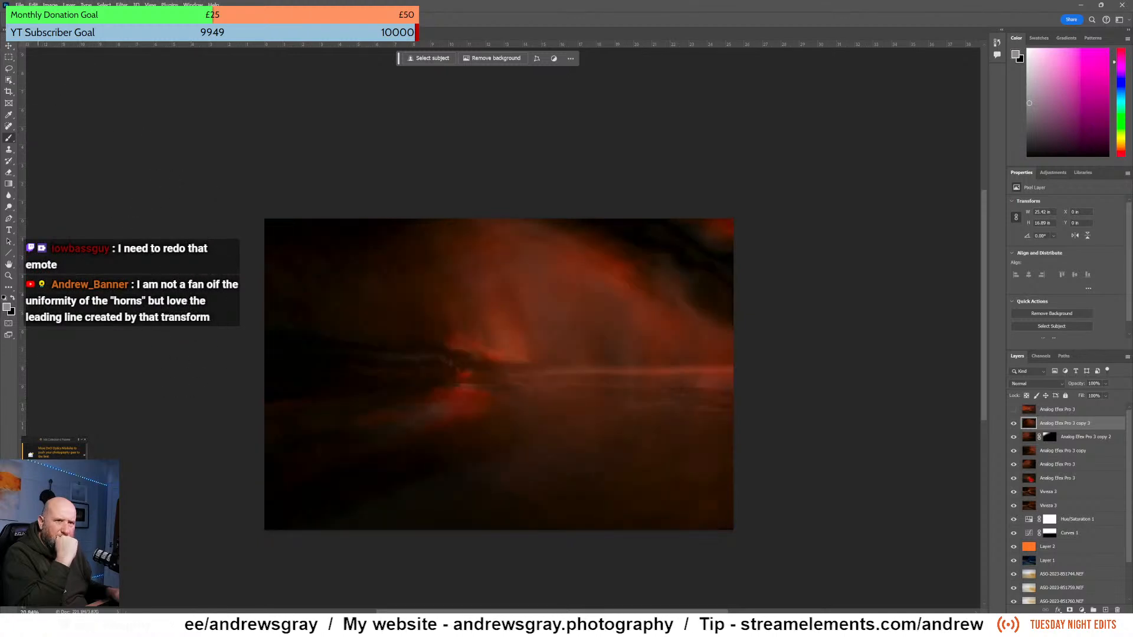
- Enlarge the flipped copy layer beyond the canvas, tilt it clockwise, and reposition it across the image
click(33, 4)
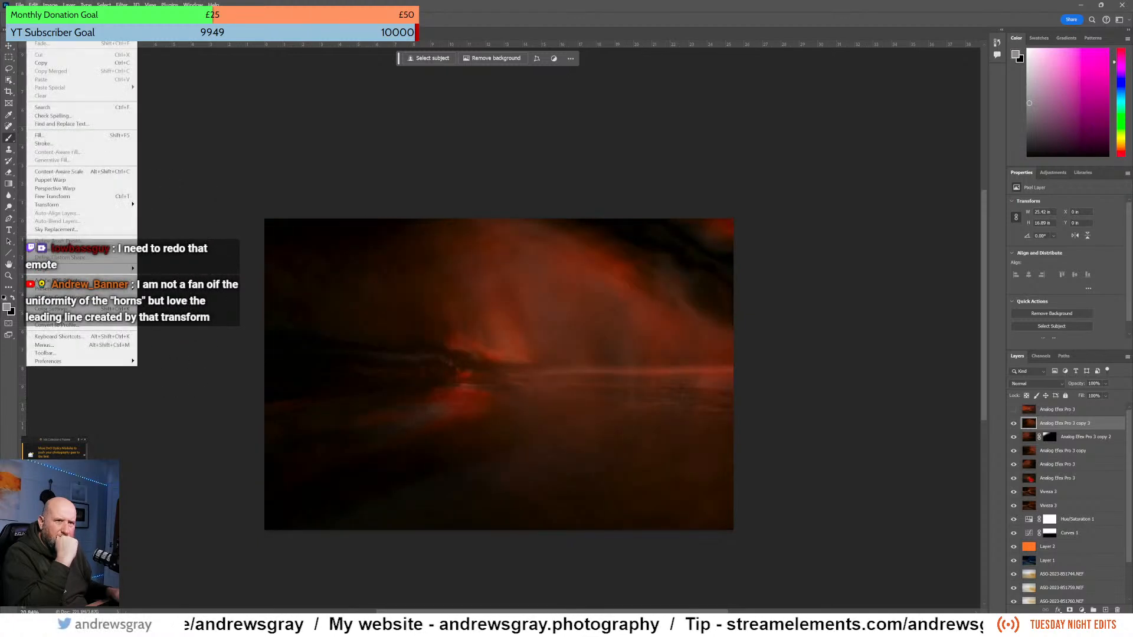
click(67, 198)
drag(266, 529, 128, 608)
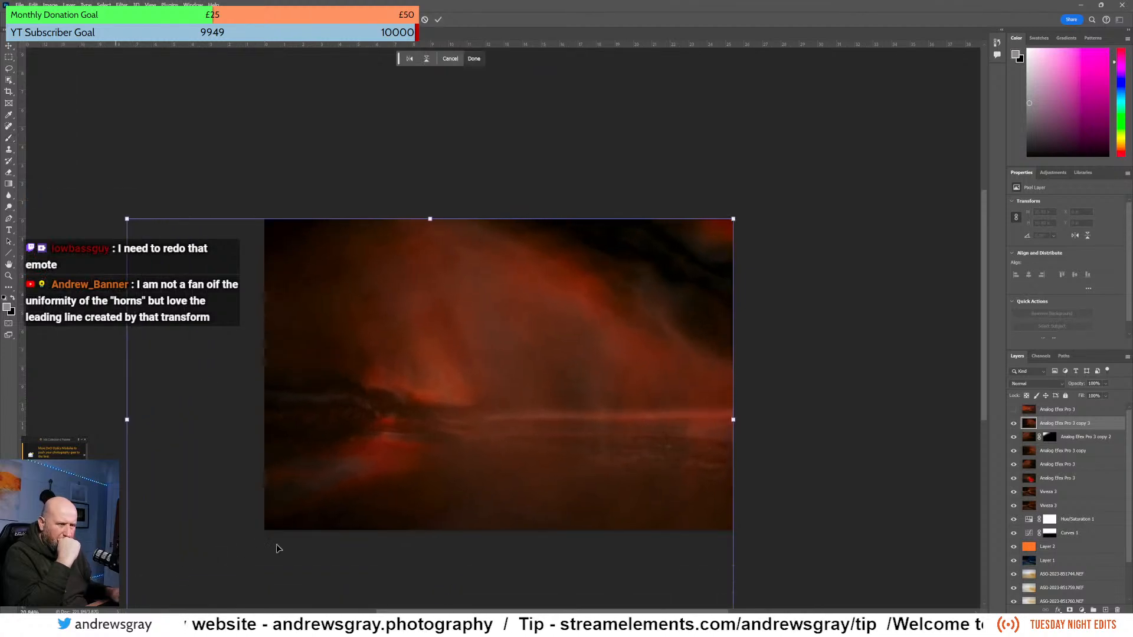
drag(502, 472, 543, 425)
drag(817, 157, 865, 266)
drag(663, 370, 685, 352)
drag(149, 456, 25, 490)
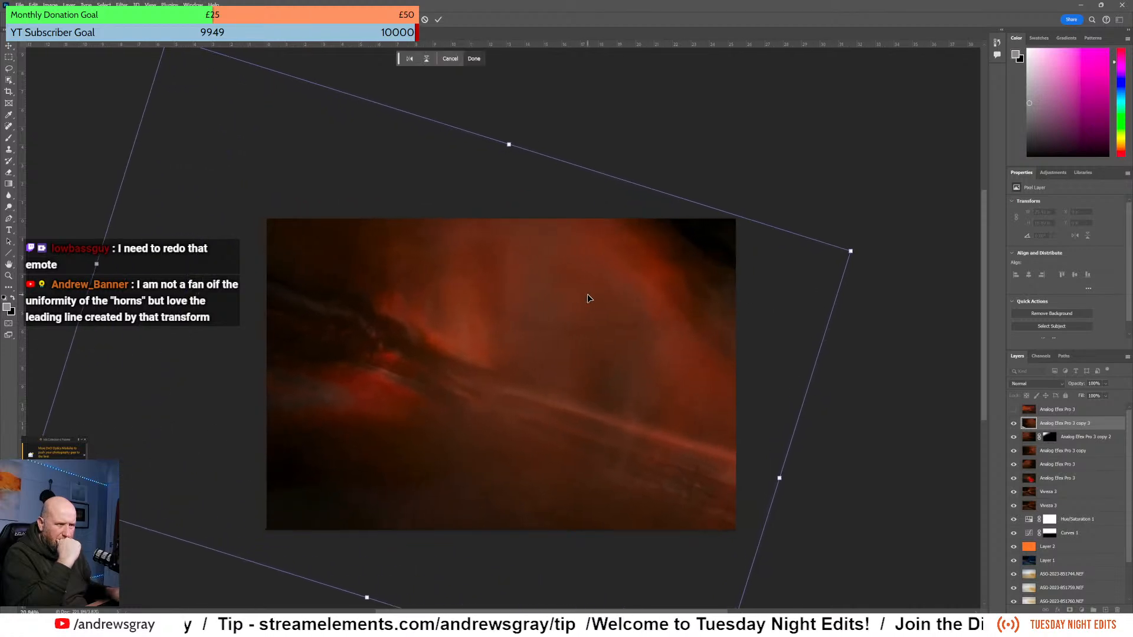
- Tilt the flipped copy further clockwise so its horizon streak runs diagonally down to the right, adjust its size and position, and apply the transform
drag(606, 368, 637, 359)
drag(609, 112, 564, 110)
drag(611, 155, 618, 183)
drag(912, 242, 716, 318)
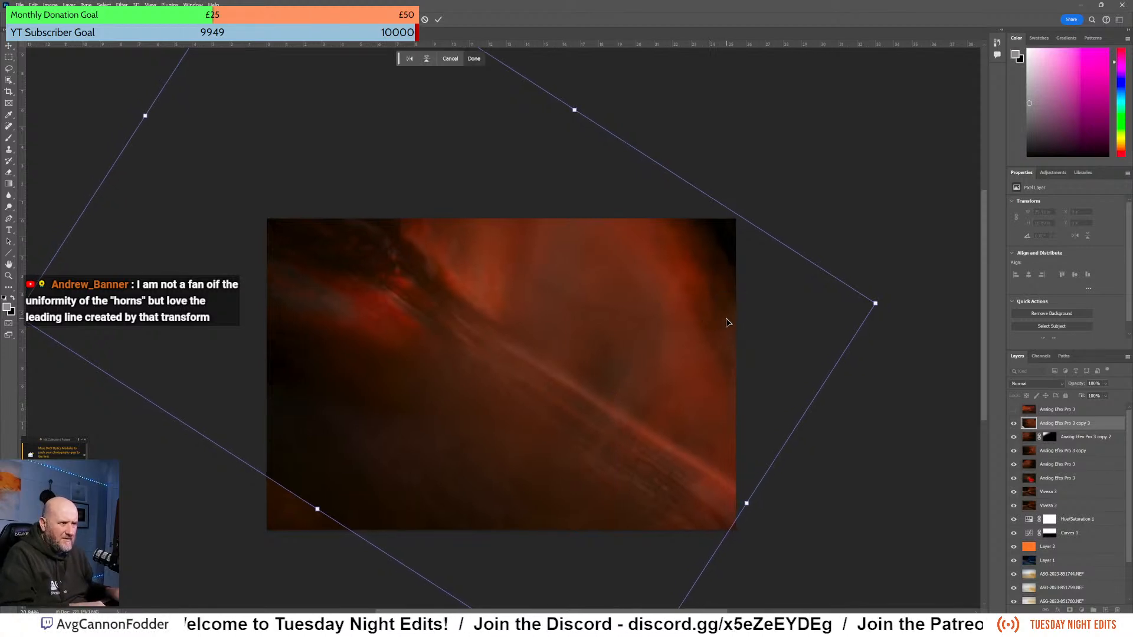
key(Return)
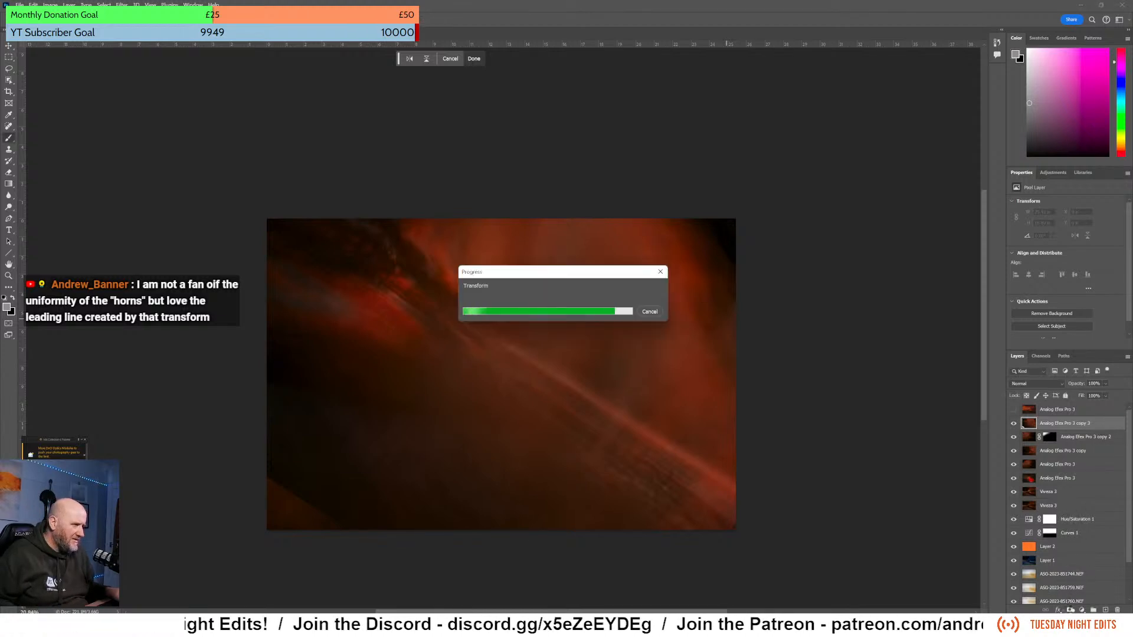
- Add a black mask to the flipped copy and paint with white to reveal its dark area in the upper-right corner
alt+click(1069, 610)
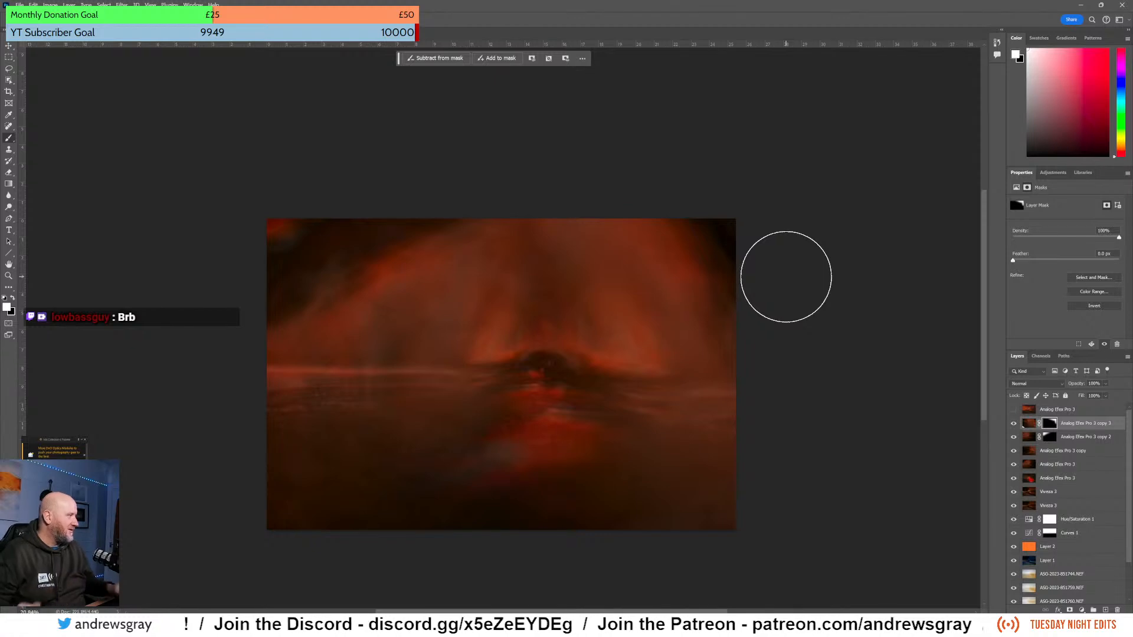
- Group the layers from the lowest Analog Efex Pro 3 down to the last raw photo, and move the hidden top layer into the group
scroll(579, 347, up, 4)
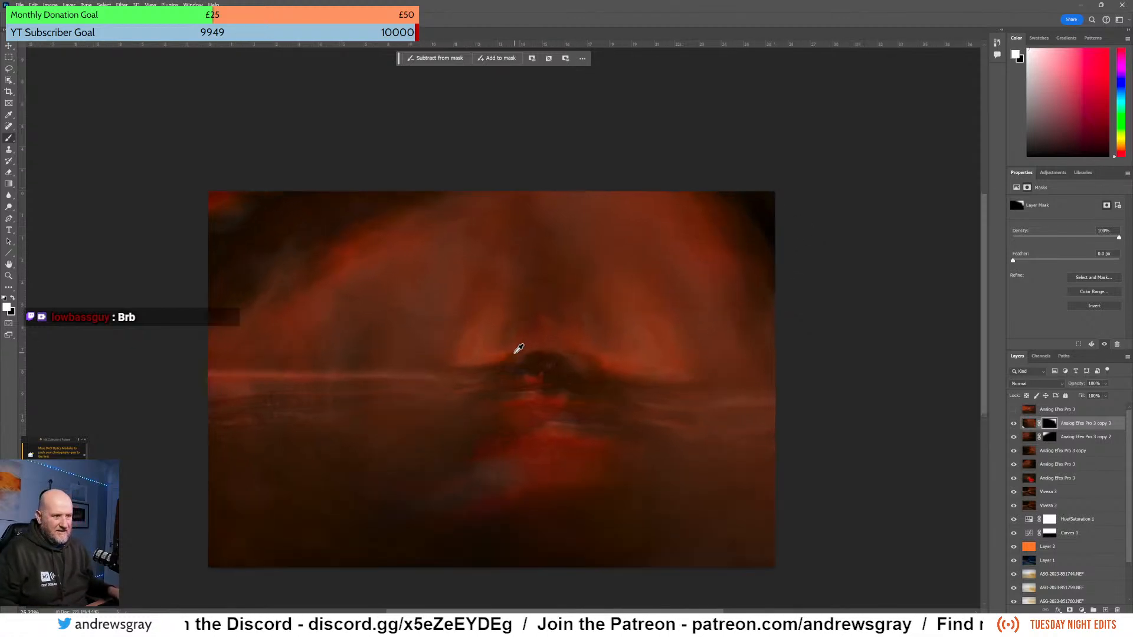
scroll(432, 354, up, 1)
drag(433, 366, 455, 303)
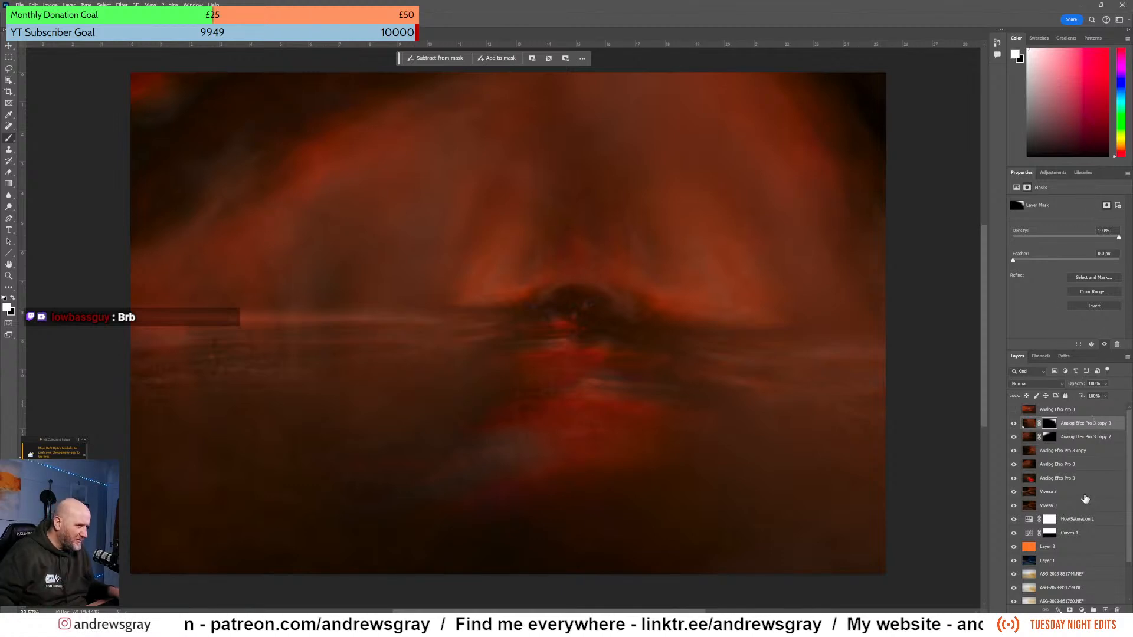
click(1076, 480)
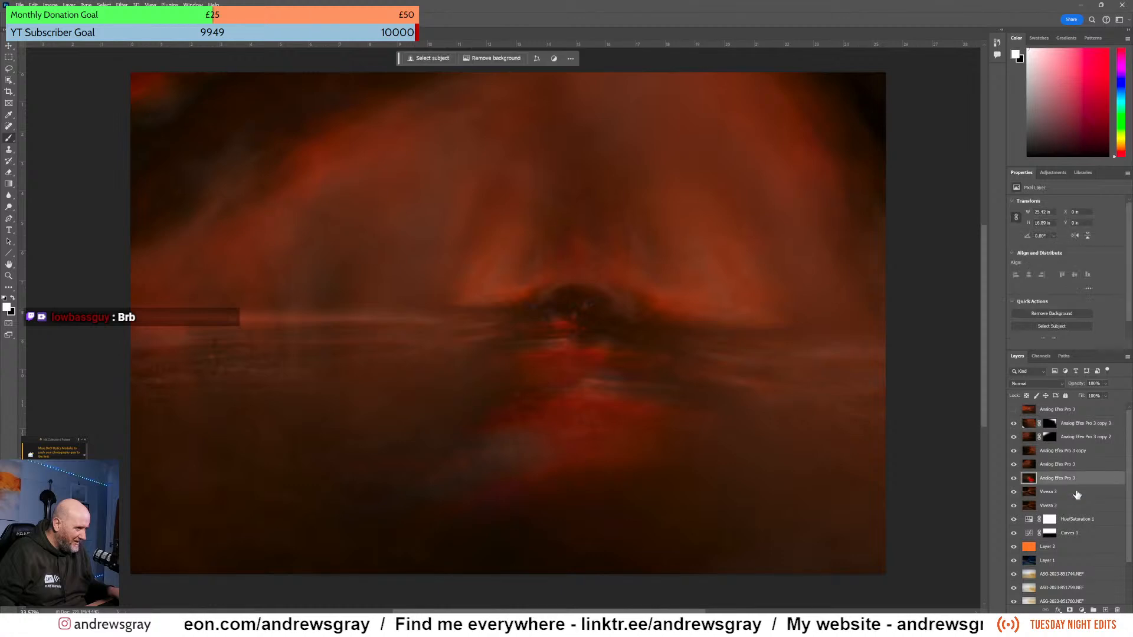
scroll(1080, 584, down, 2)
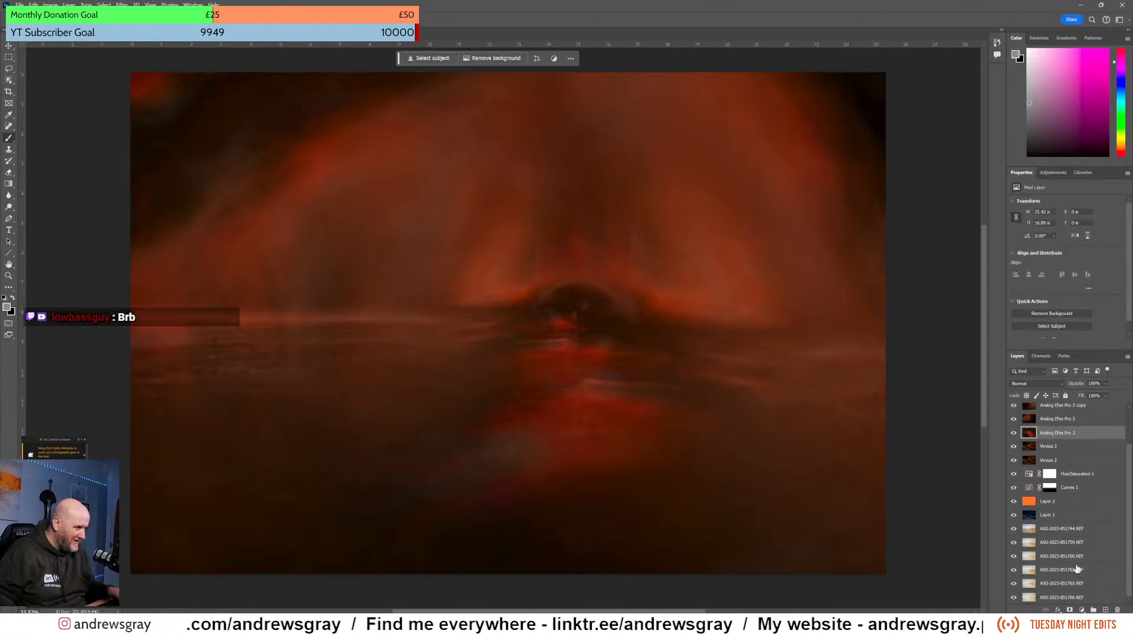
shift+click(1086, 598)
drag(1075, 437, 1092, 609)
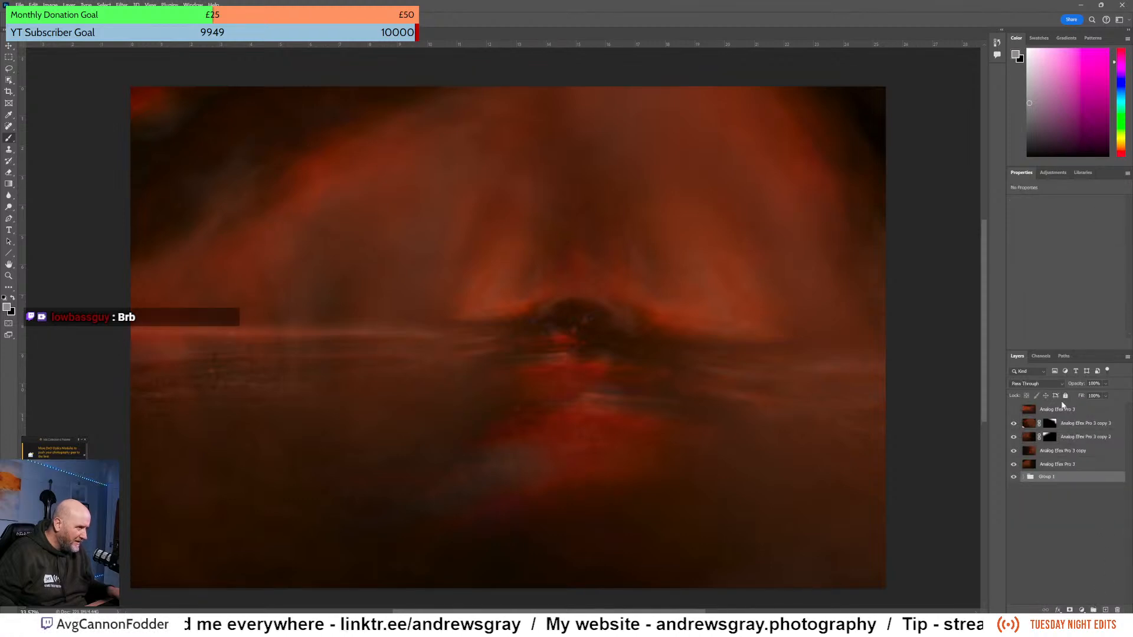
drag(1067, 411, 1068, 479)
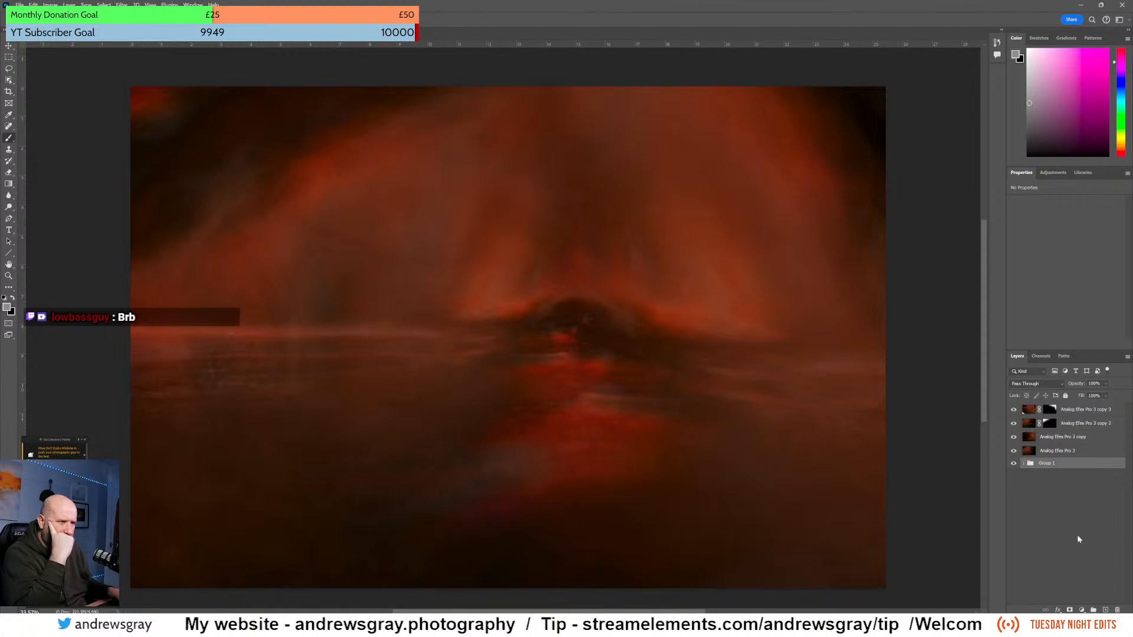
- Add a Curves adjustment above the topmost masked copy, with points at input 157, output 157 and input 187, output 201, and compare its effect
click(1100, 411)
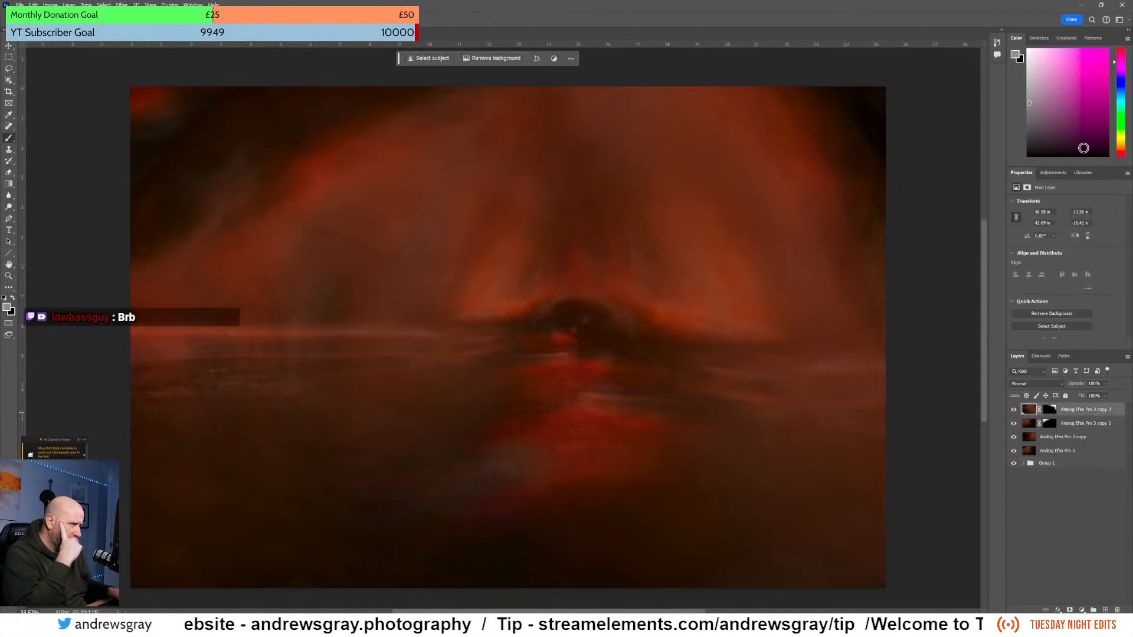
click(1053, 172)
click(1049, 302)
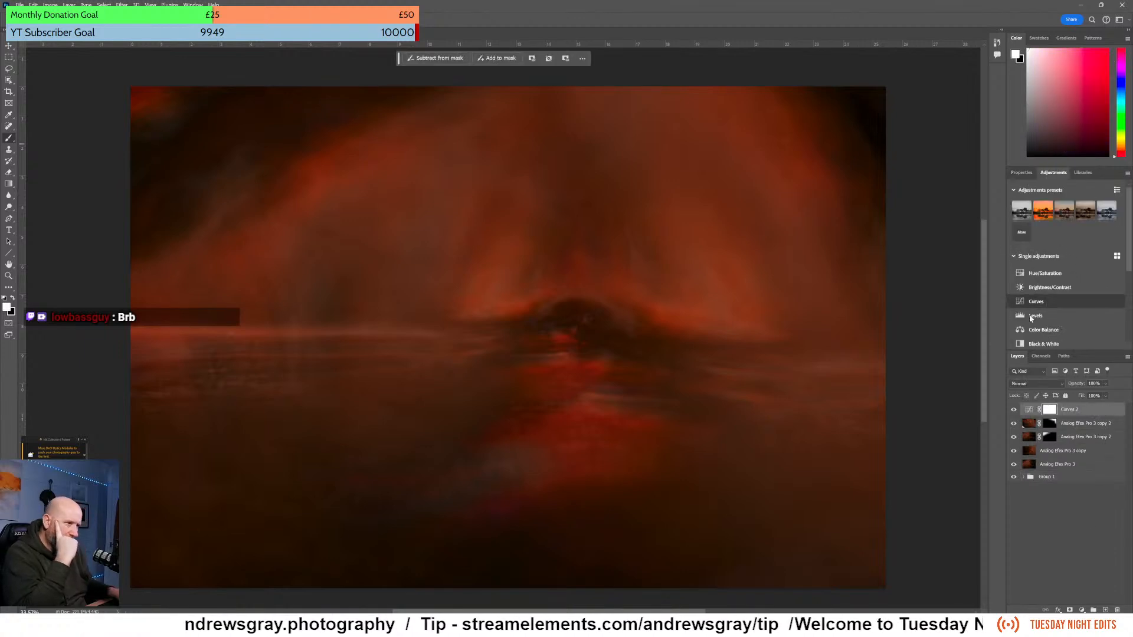
click(1095, 241)
drag(1096, 239, 1085, 257)
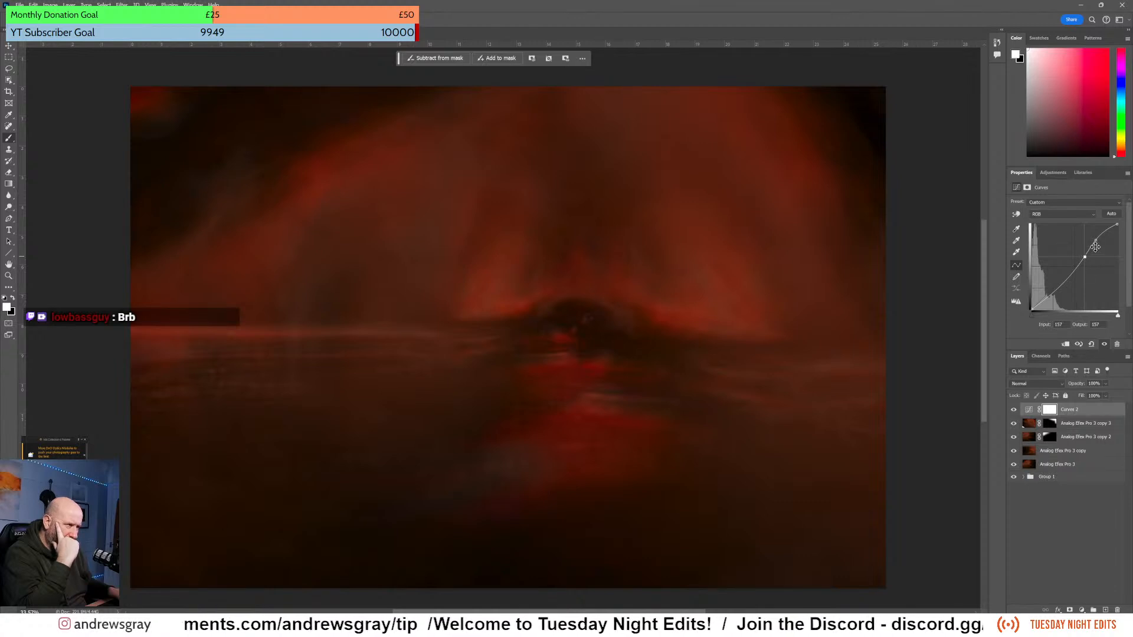
click(1095, 242)
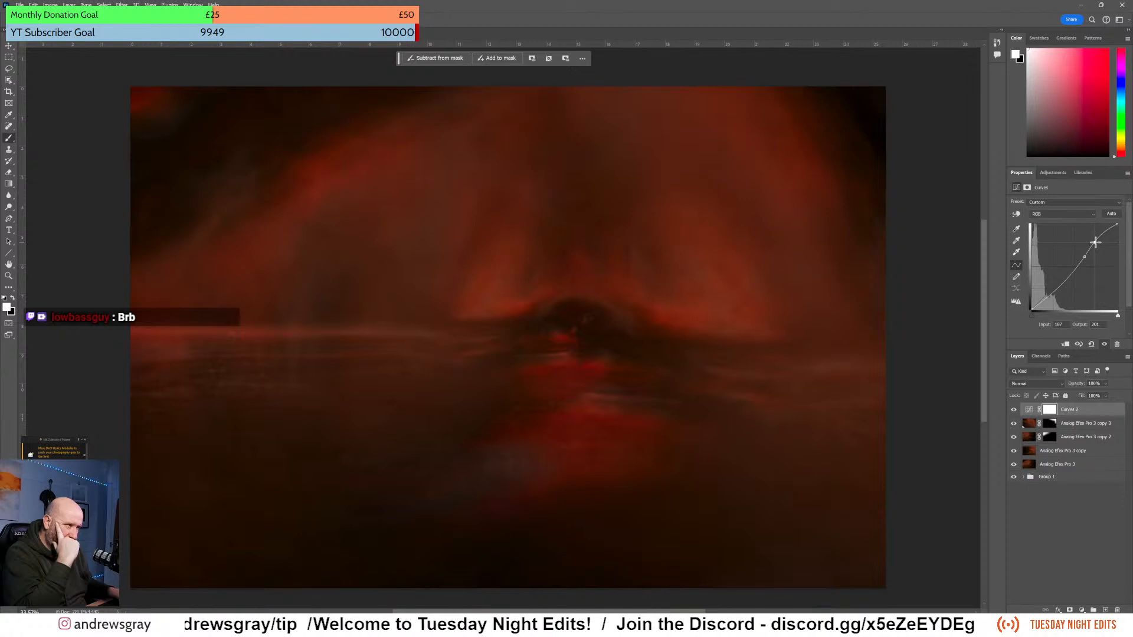
mouse_move(1116, 223)
mouse_down()
mouse_move(1112, 234)
mouse_move(1093, 203)
mouse_move(1080, 205)
mouse_move(1117, 206)
mouse_up()
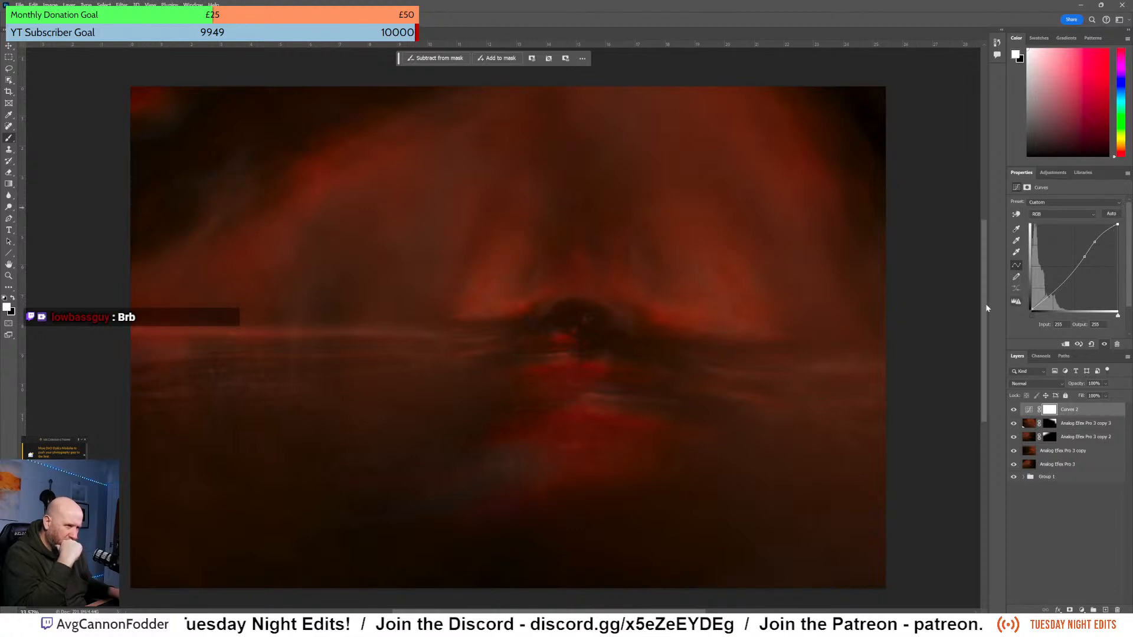
click(1013, 410)
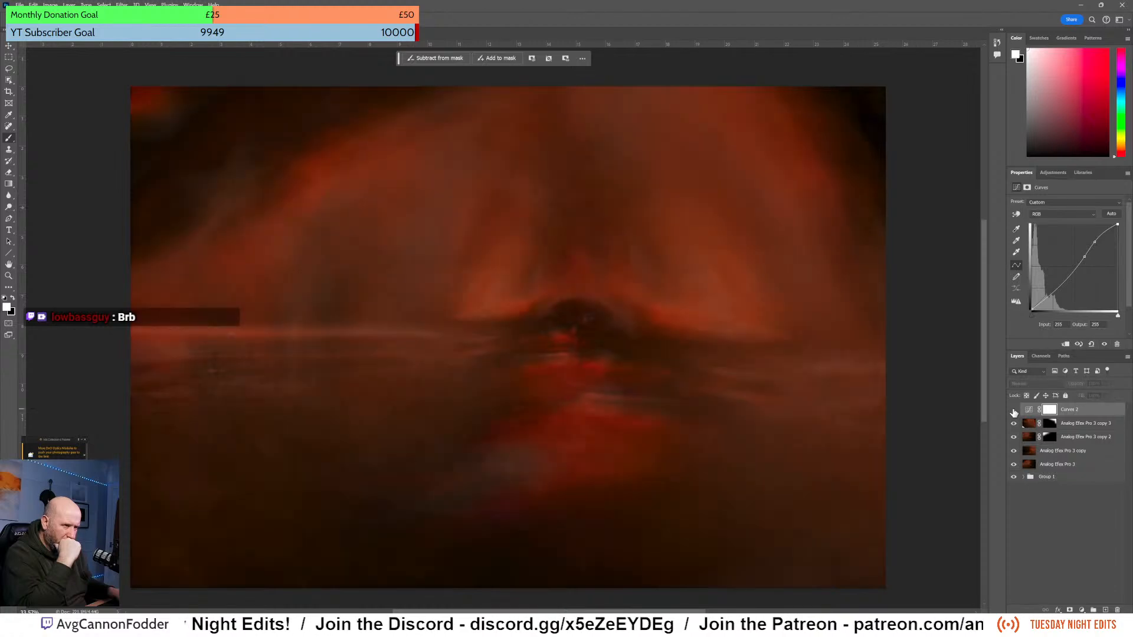
click(1013, 410)
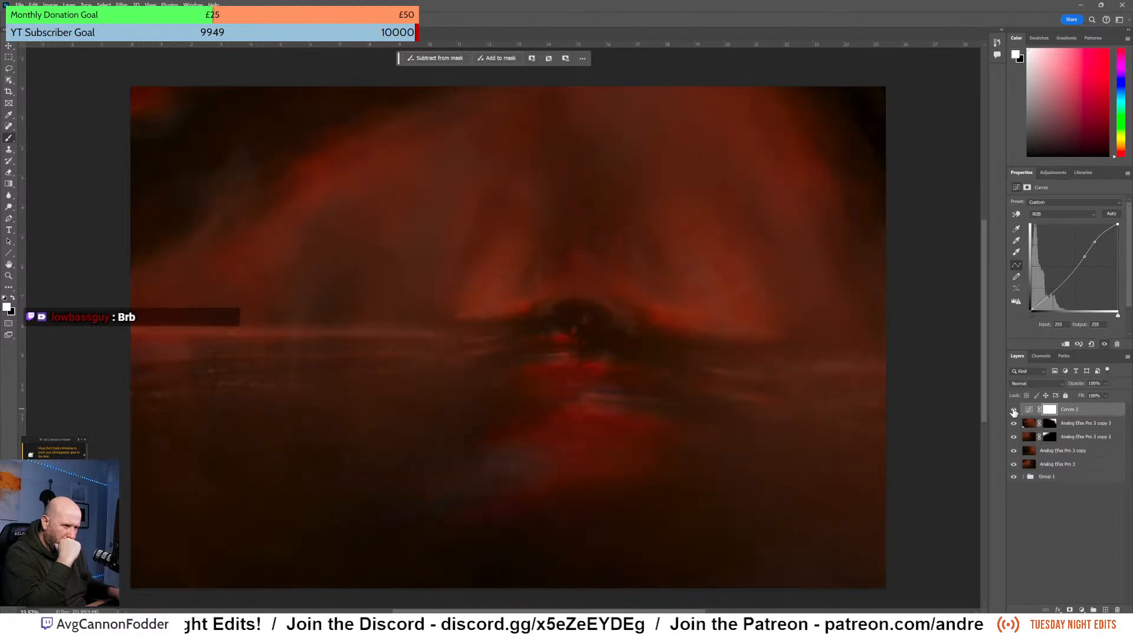
- Add curve points at input 120, output 120 and input 64, output 73, and set the black point to input 3, output 0
click(1084, 257)
mouse_move(1084, 257)
mouse_down()
mouse_move(1065, 277)
mouse_move(1072, 269)
mouse_up()
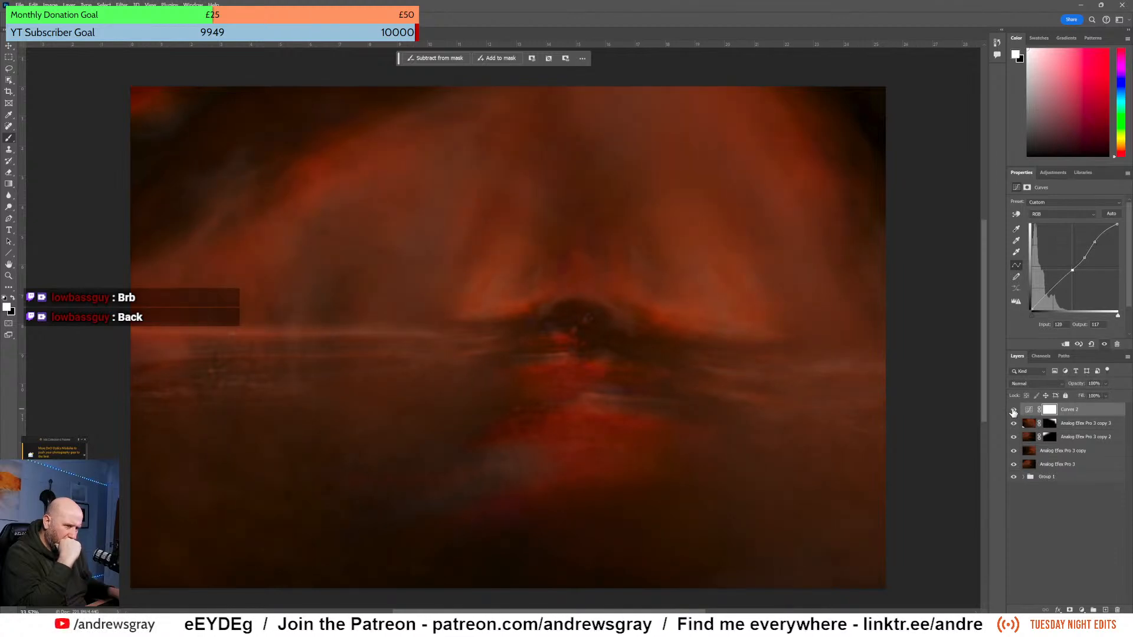
click(1085, 258)
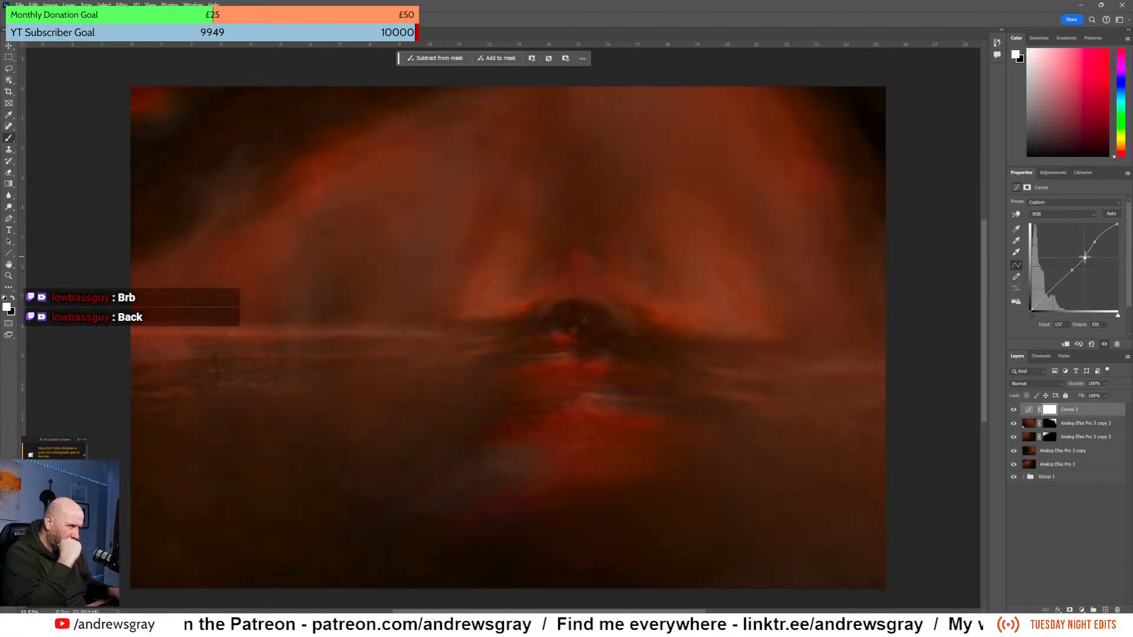
drag(1072, 271, 1072, 270)
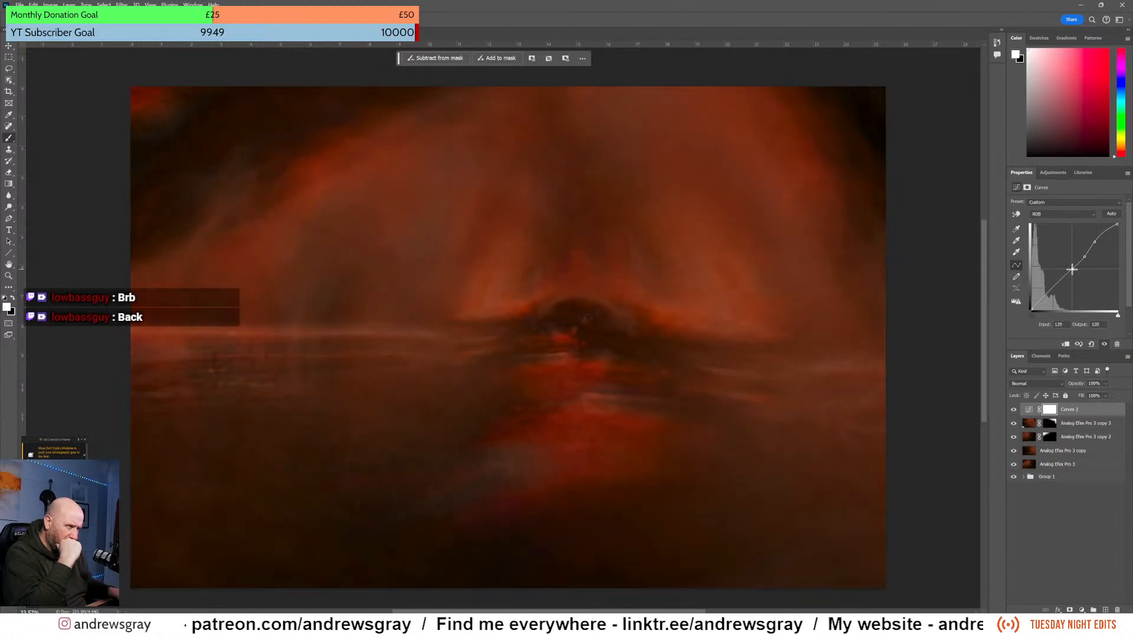
drag(1054, 285, 1052, 284)
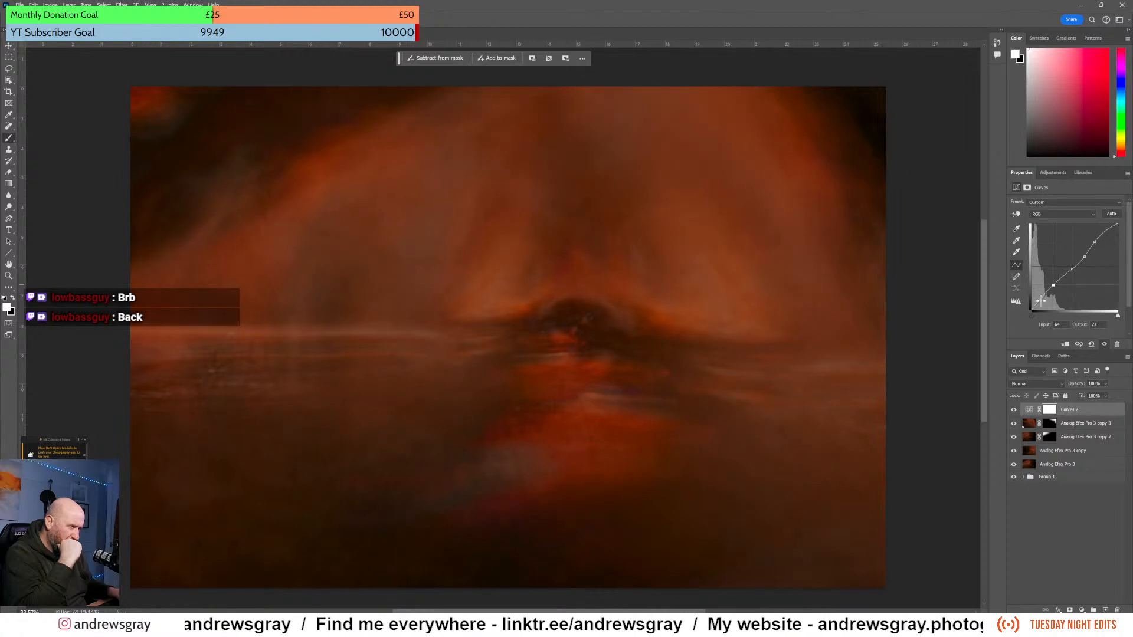
drag(1032, 311, 1033, 309)
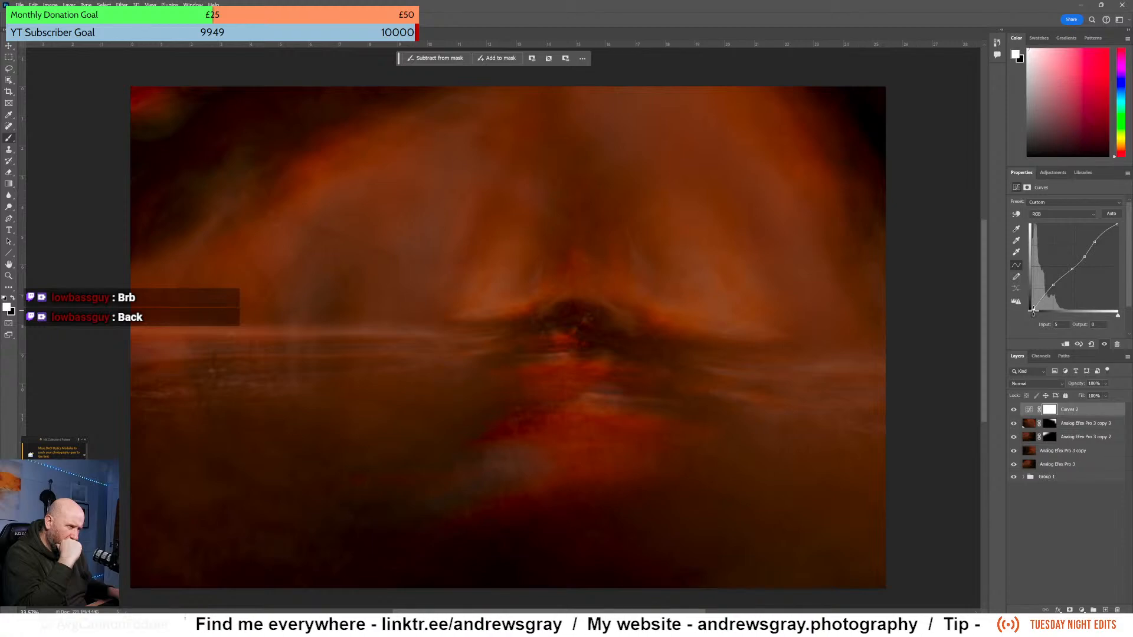
drag(1033, 309, 1032, 311)
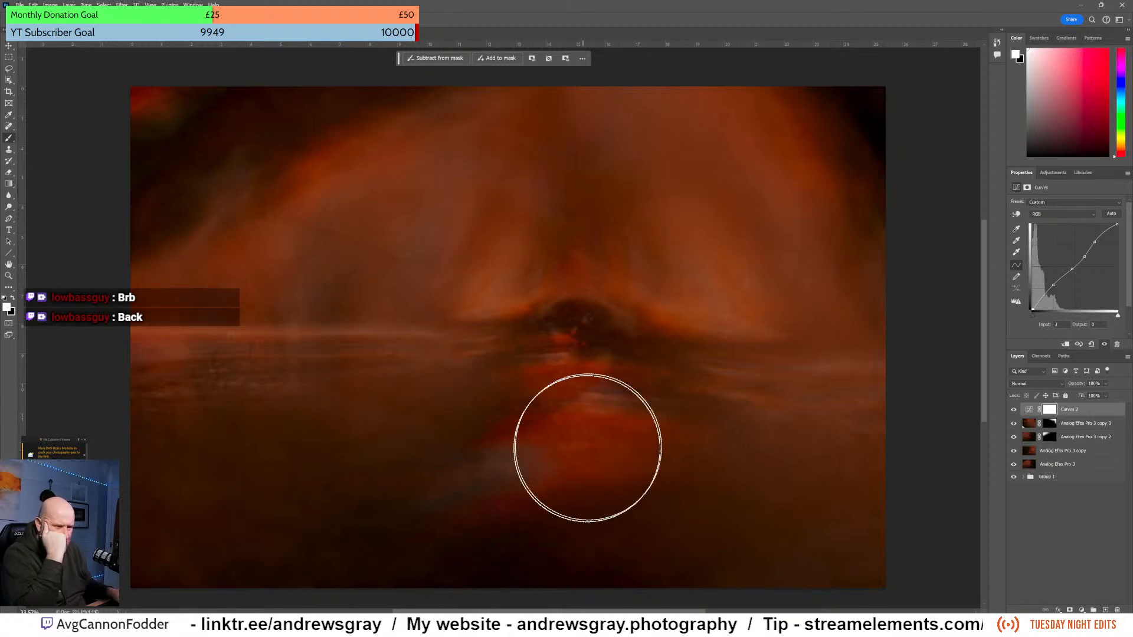
- Compare the whole image with and without the Curves 2 adjustment
click(1013, 410)
click(1013, 410)
click(1013, 410)
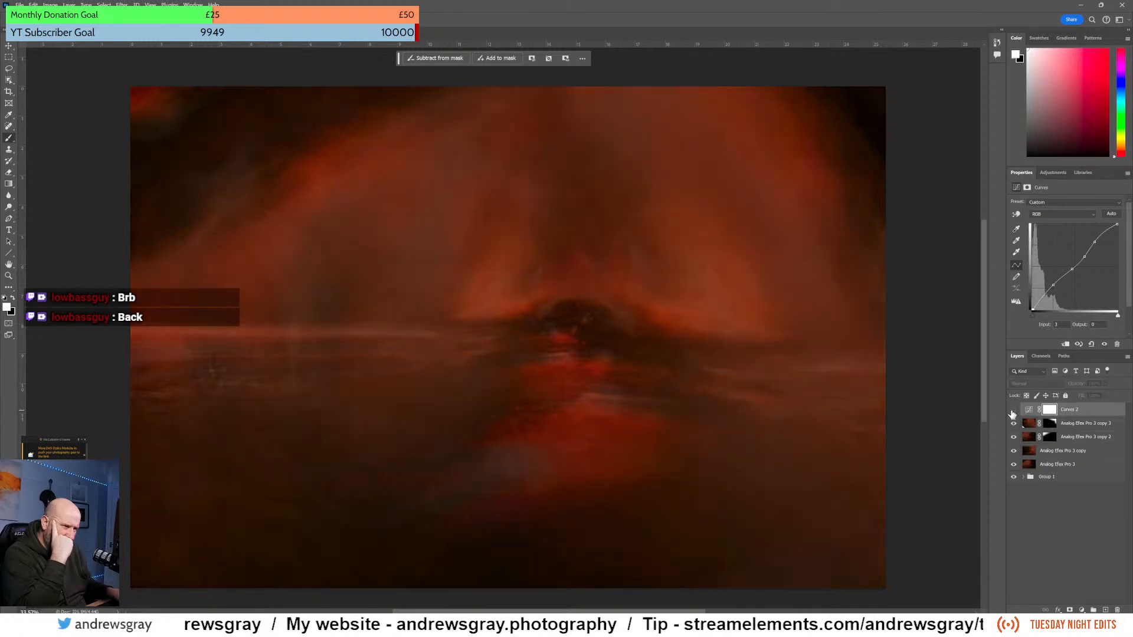
click(1013, 410)
click(1013, 410)
click(1013, 409)
click(1013, 409)
click(1013, 411)
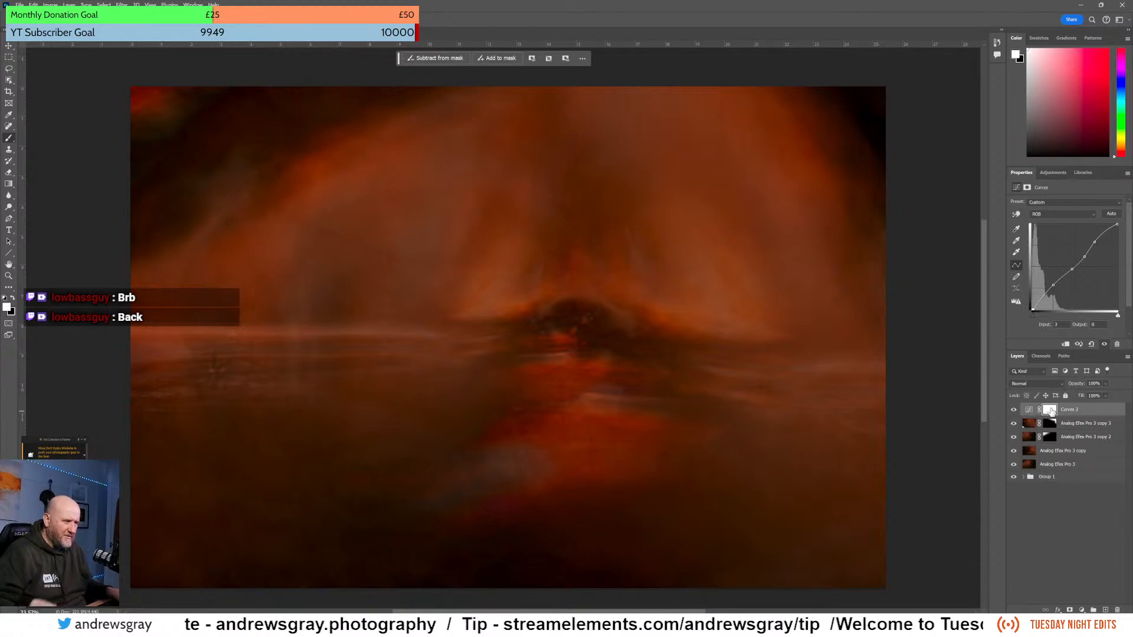
- Invert the Curves 2 mask to black and paint with white over the red reflection in the foreground
click(1027, 187)
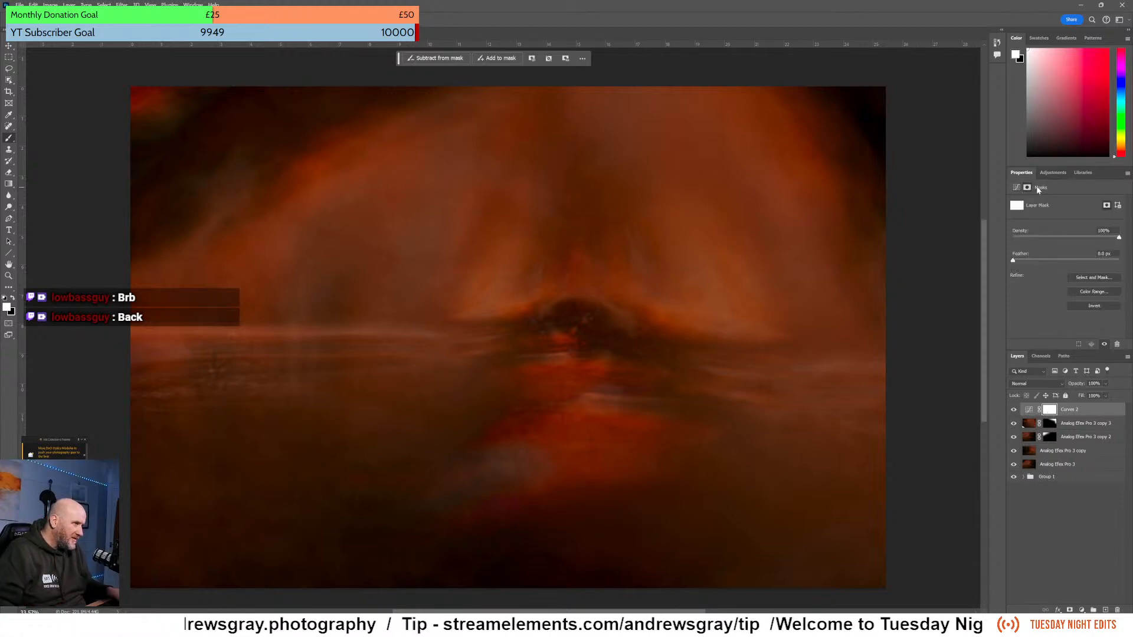
click(1095, 306)
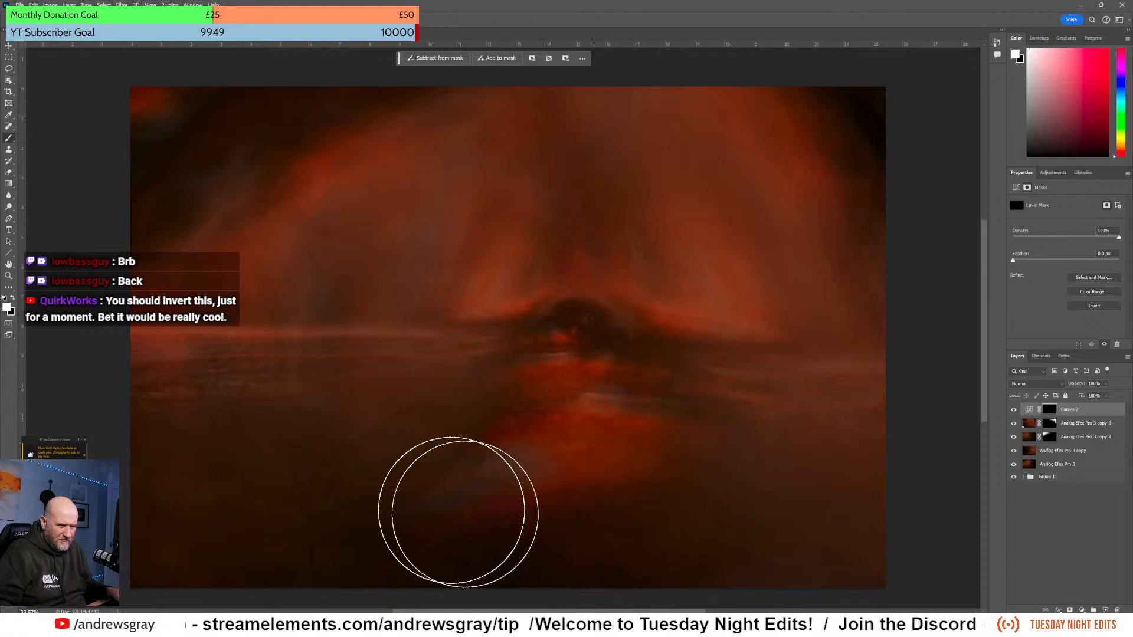
mouse_move(375, 491)
mouse_down()
mouse_move(354, 508)
mouse_move(620, 408)
mouse_move(648, 464)
mouse_up()
mouse_move(523, 525)
mouse_down()
mouse_move(595, 415)
mouse_move(833, 524)
mouse_move(542, 392)
mouse_move(422, 541)
mouse_up()
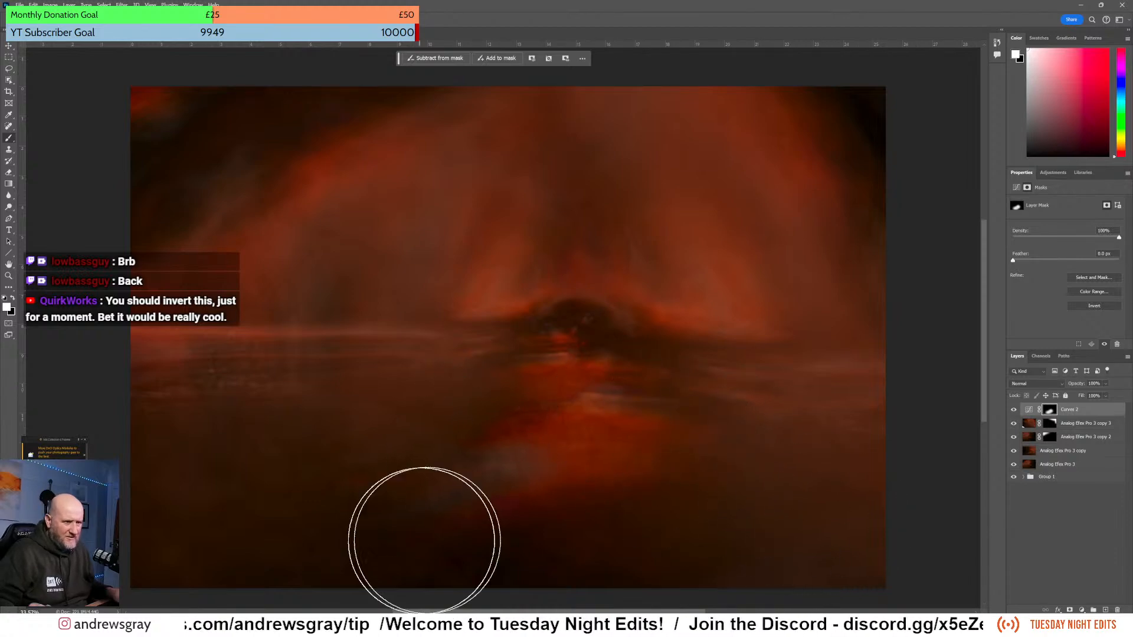
- Compare the image with and without the masked Curves 2 adjustment and the topmost masked Analog Efex Pro 3 copy
click(1013, 409)
click(1013, 410)
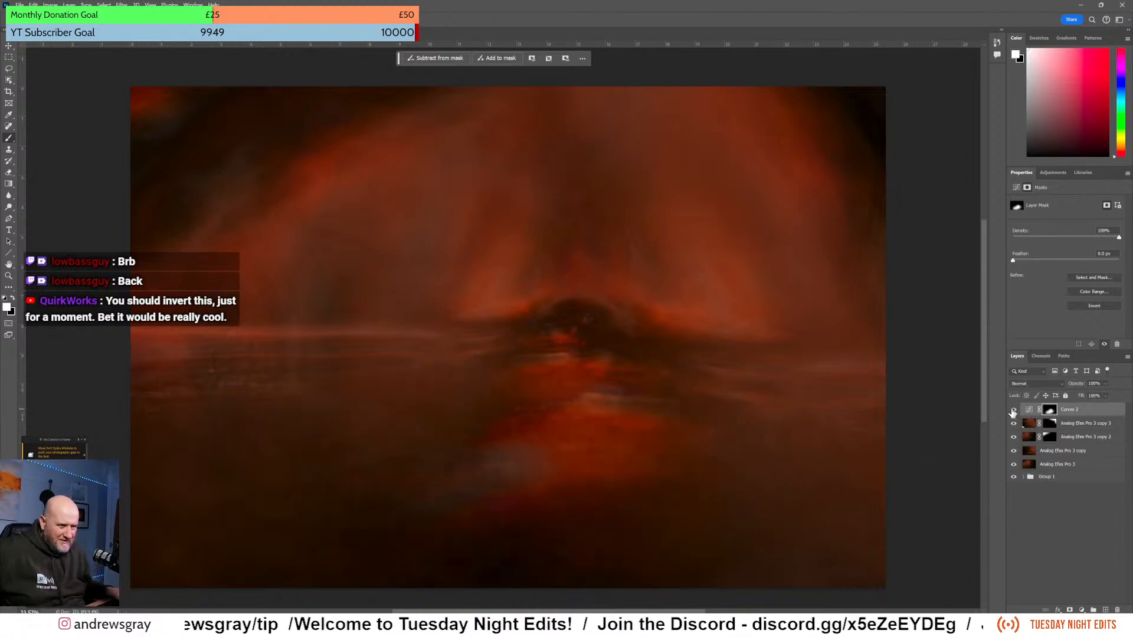
click(1013, 410)
click(1013, 410)
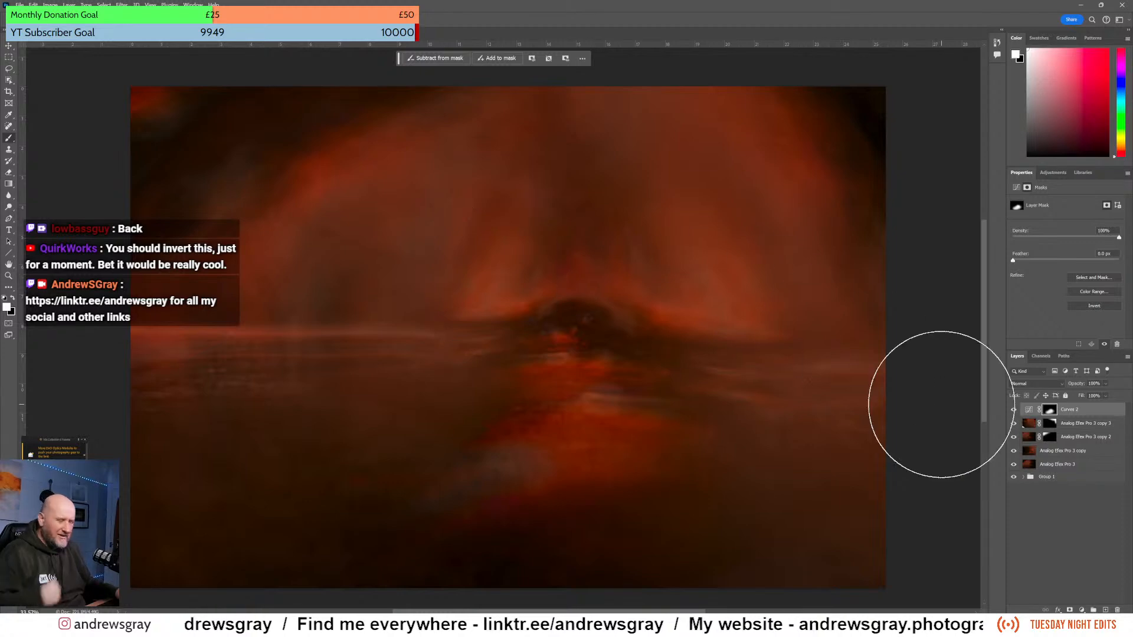
click(1013, 425)
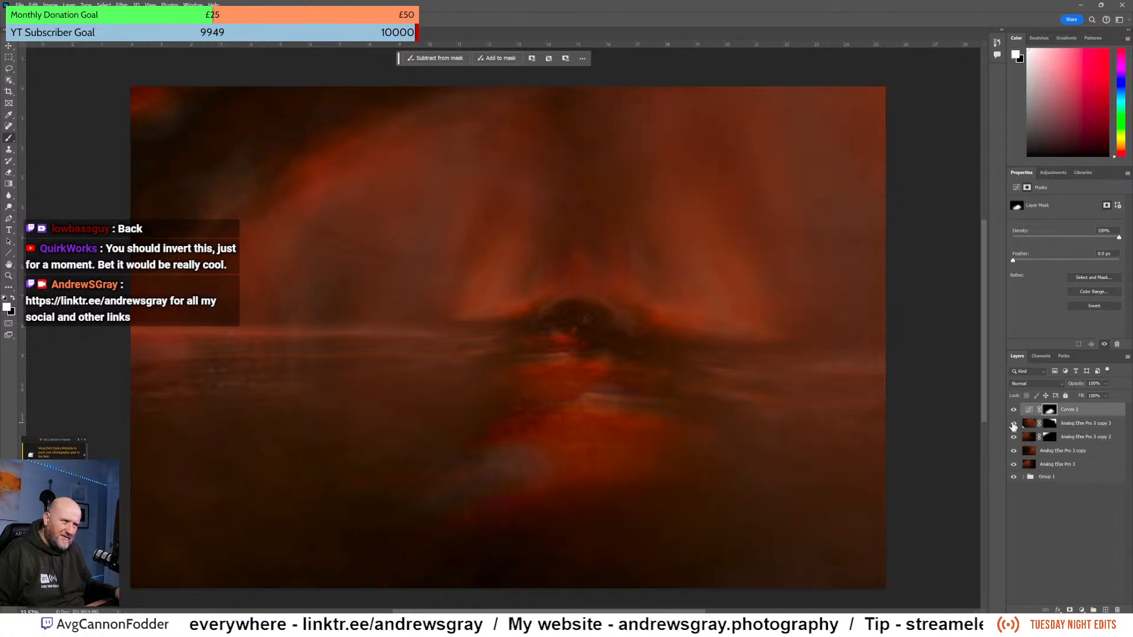
click(1013, 424)
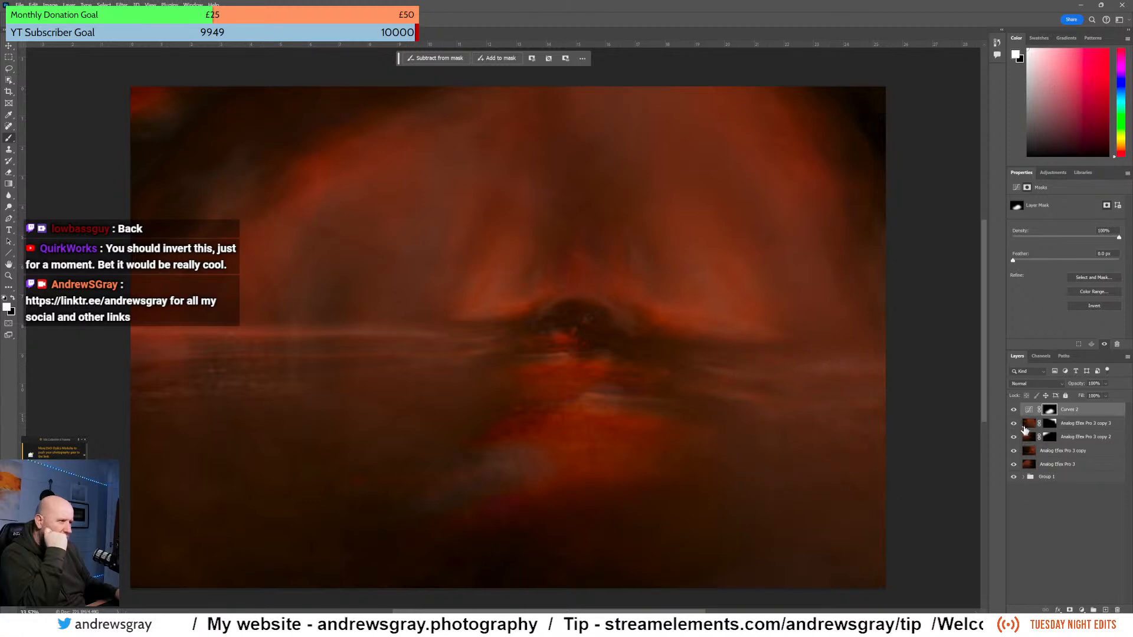
click(1014, 411)
click(1014, 410)
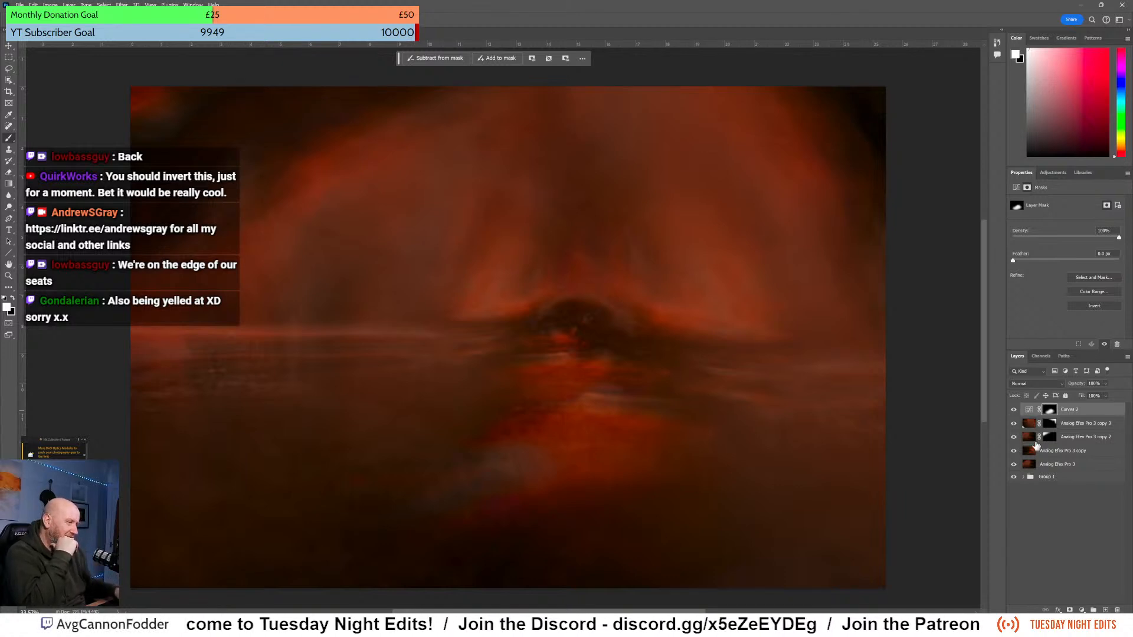
- Expand Group 1 and hide its layers from the visible Analog Efex Pro 3 down to Layer 1
click(1023, 477)
scroll(1070, 504, down, 3)
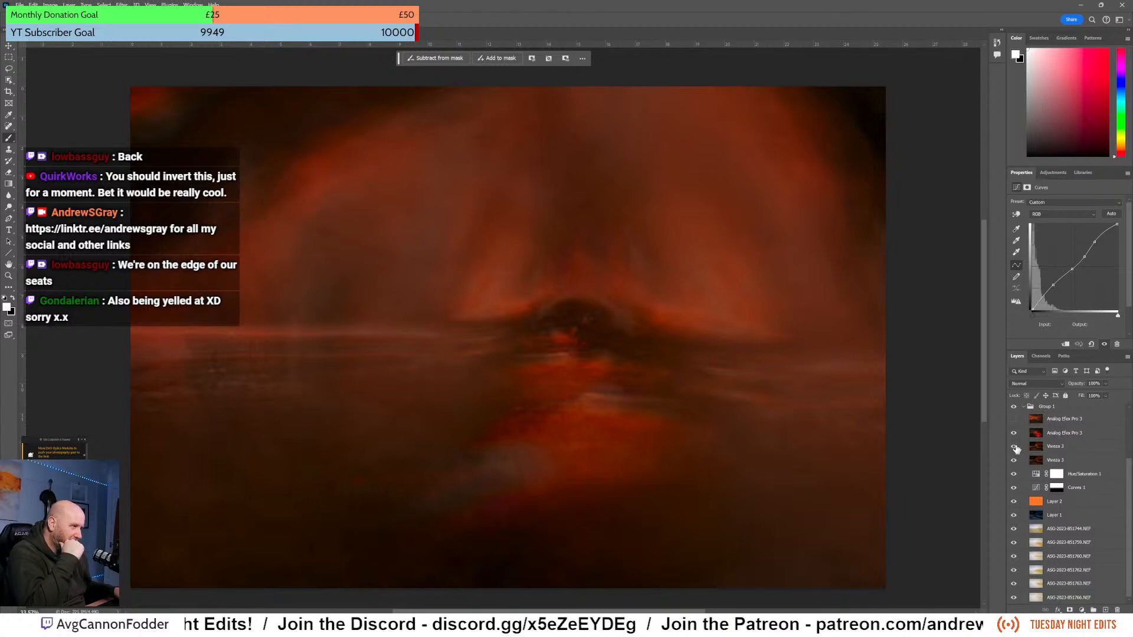
drag(1014, 471, 1015, 517)
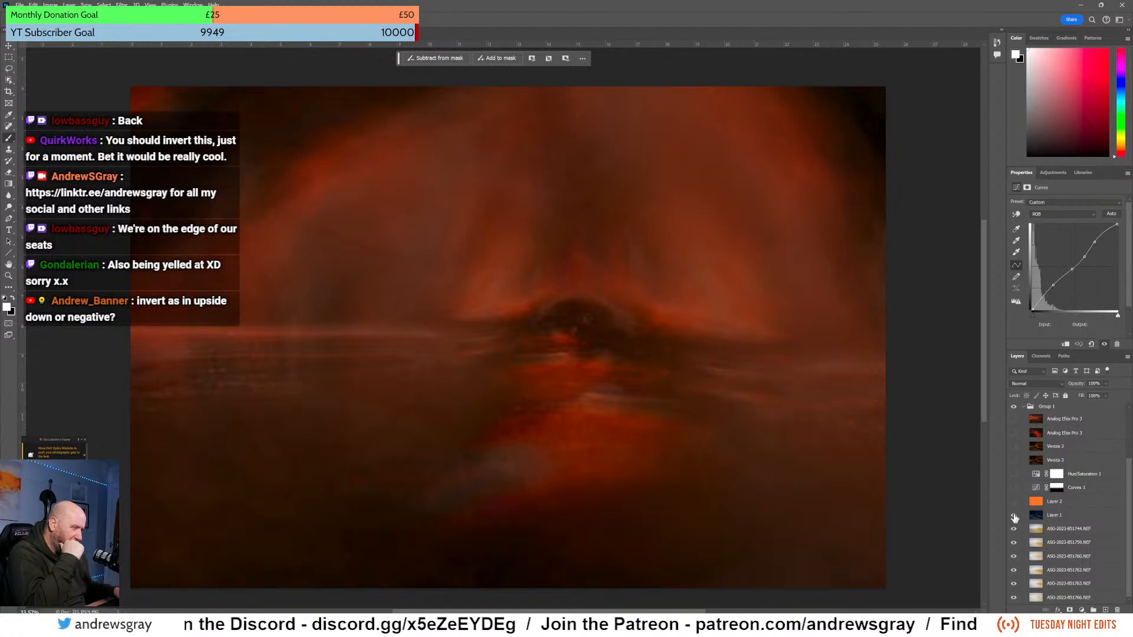
scroll(1070, 485, up, 3)
click(1014, 478)
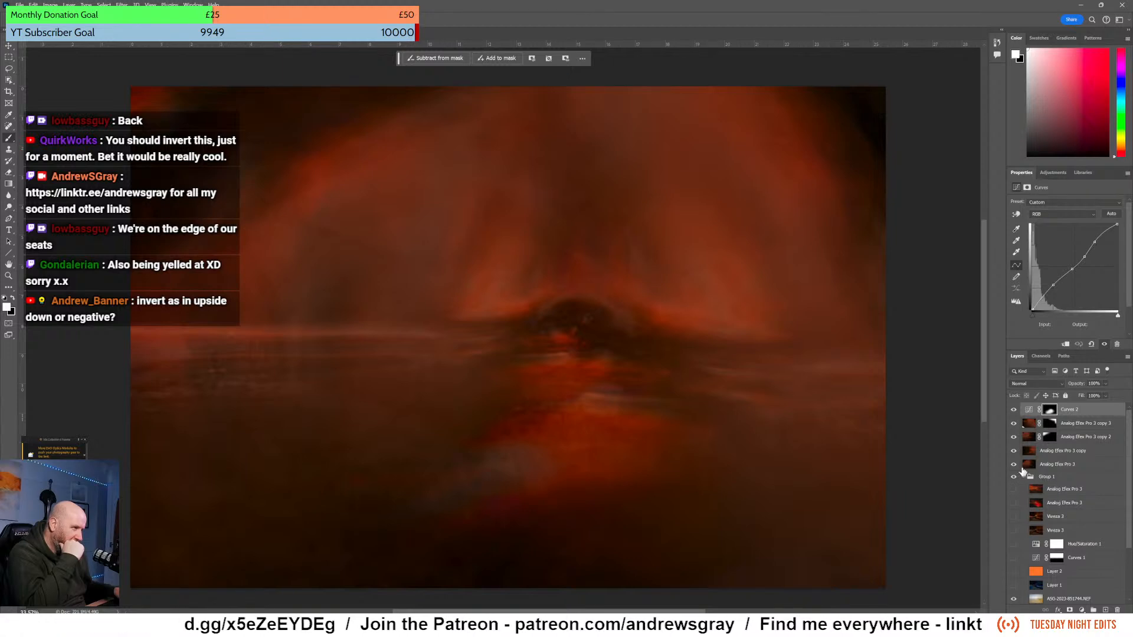
- Group the layers from Curves 2 down to the visible Analog Efex Pro 3 above Group 1 and hide the new group
click(1071, 465)
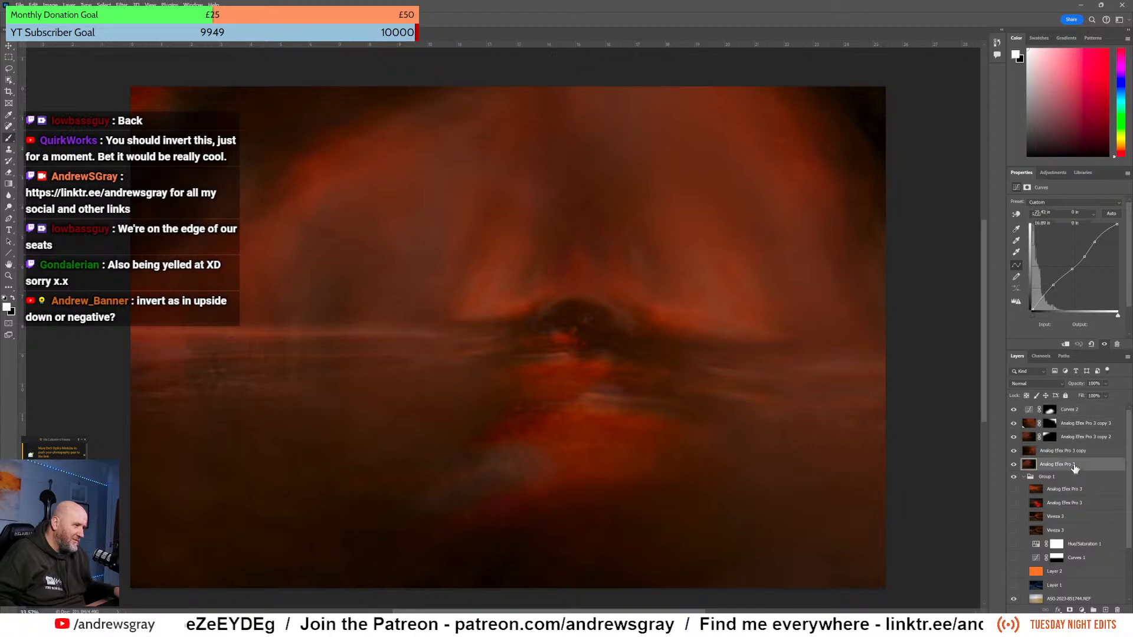
shift+click(1089, 410)
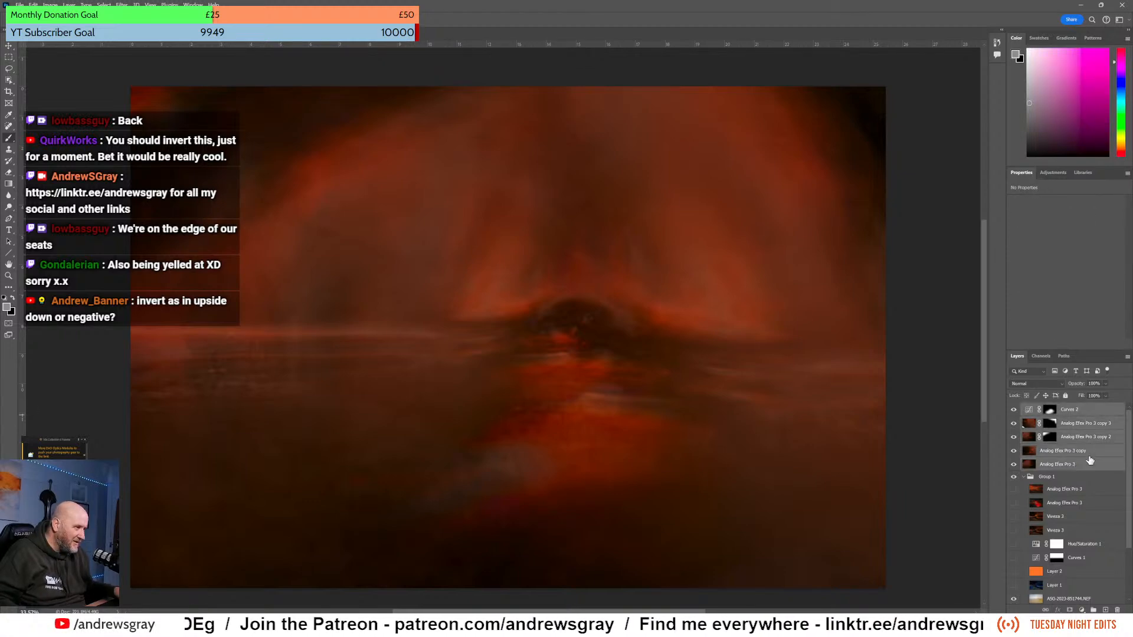
drag(1090, 469, 1098, 591)
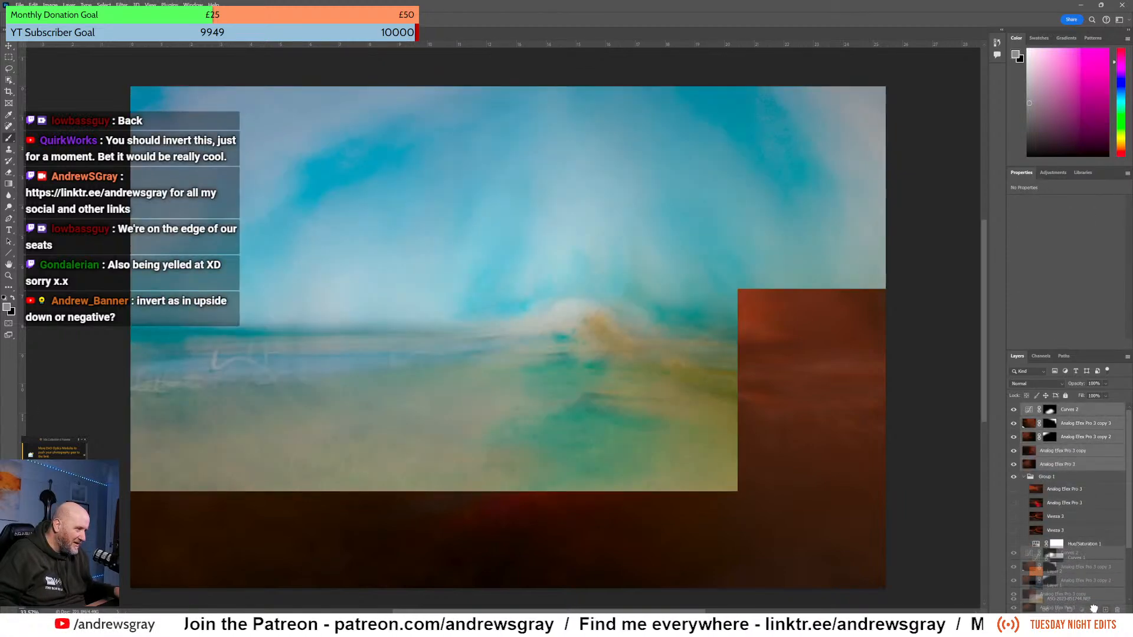
click(1094, 610)
click(1014, 408)
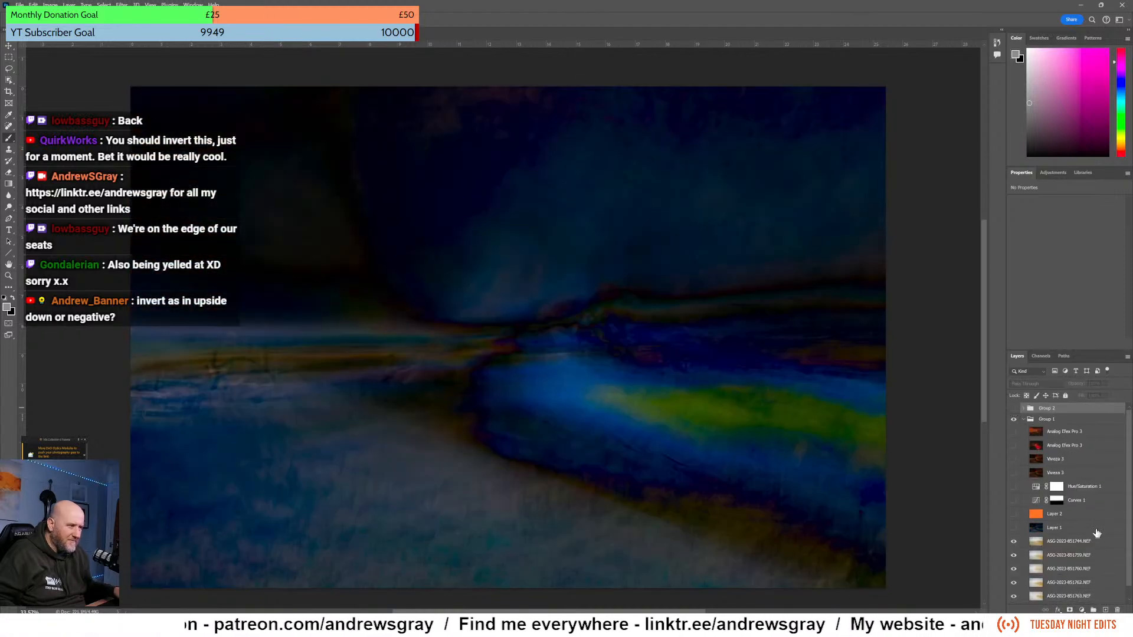
- Hide the .NEF photo layers one by one from ASG-2023-851744.NEF downward to examine each stage of the Difference stack
scroll(1094, 513, down, 1)
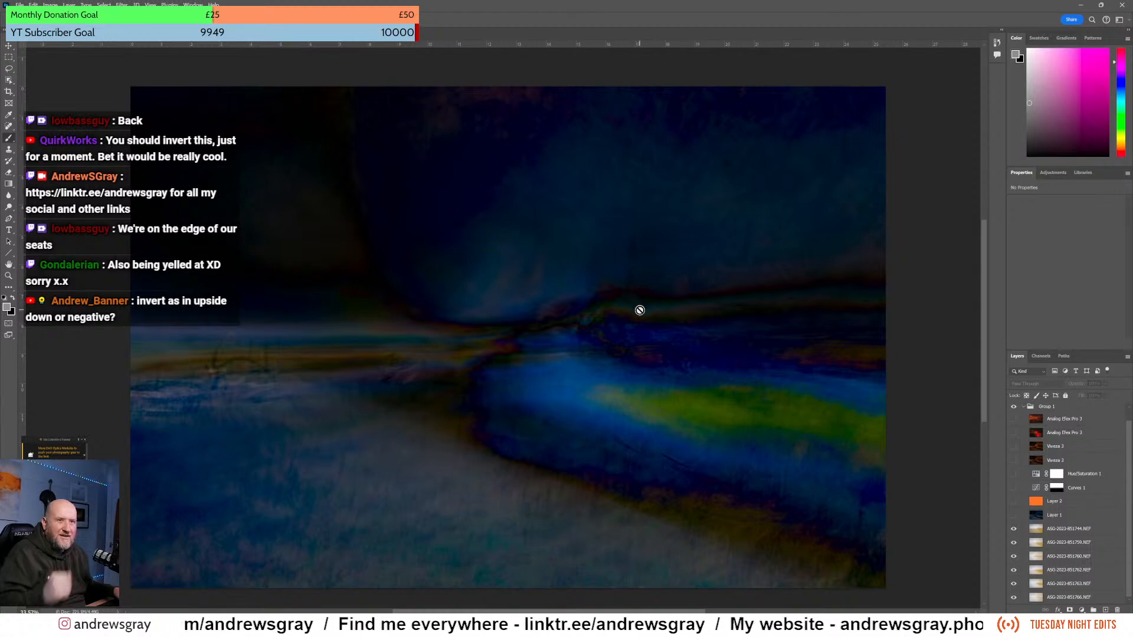
click(1062, 529)
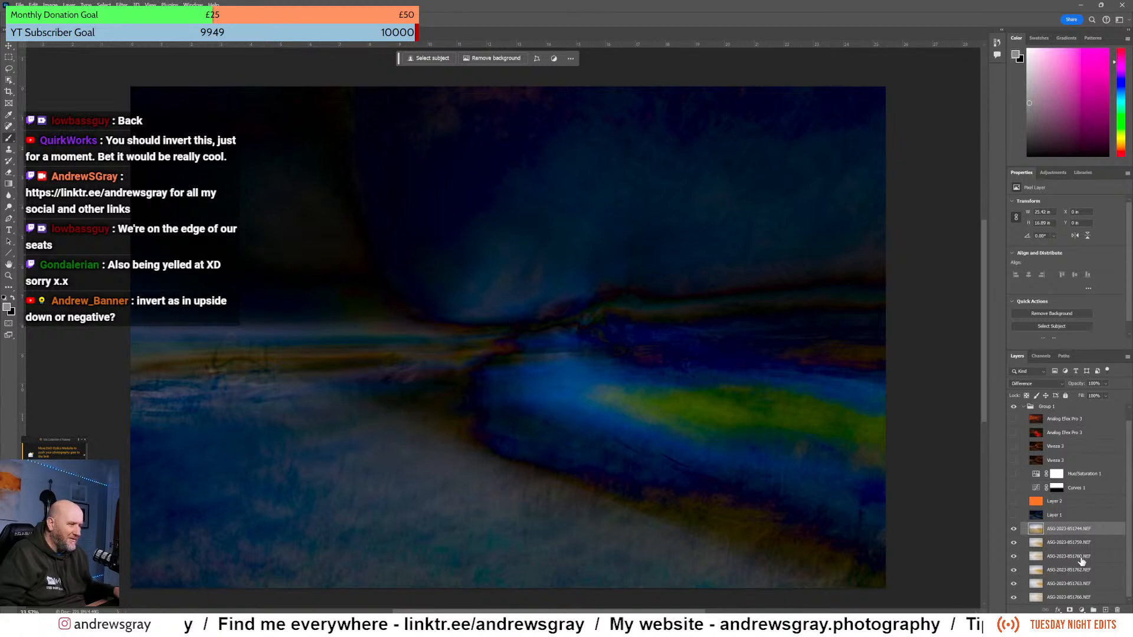
click(1014, 529)
click(1014, 544)
click(1013, 558)
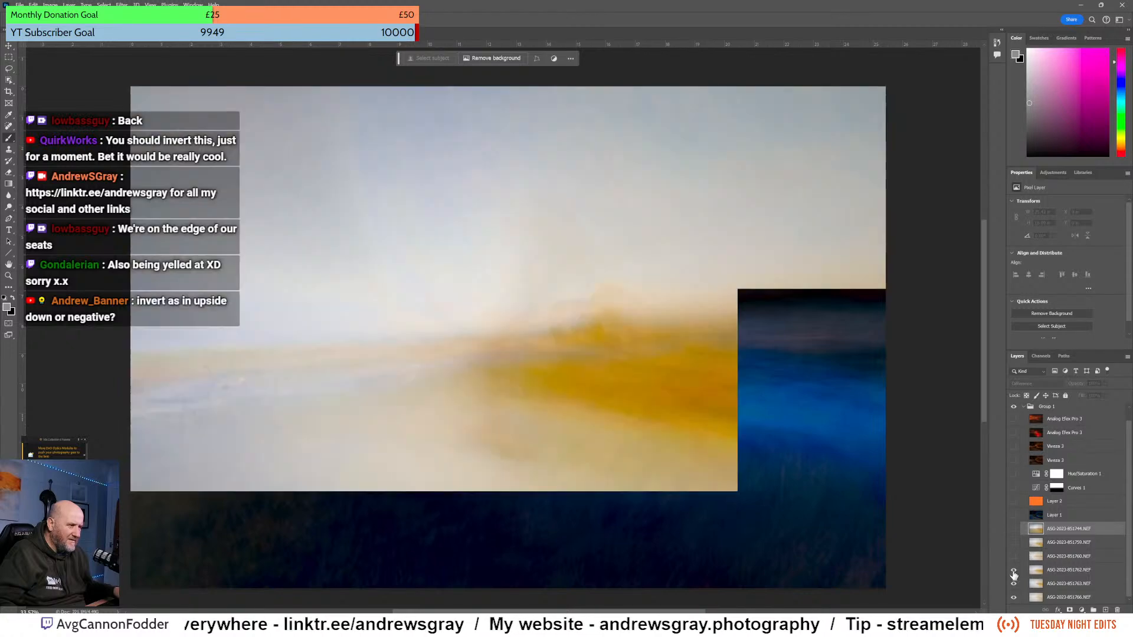
click(1014, 570)
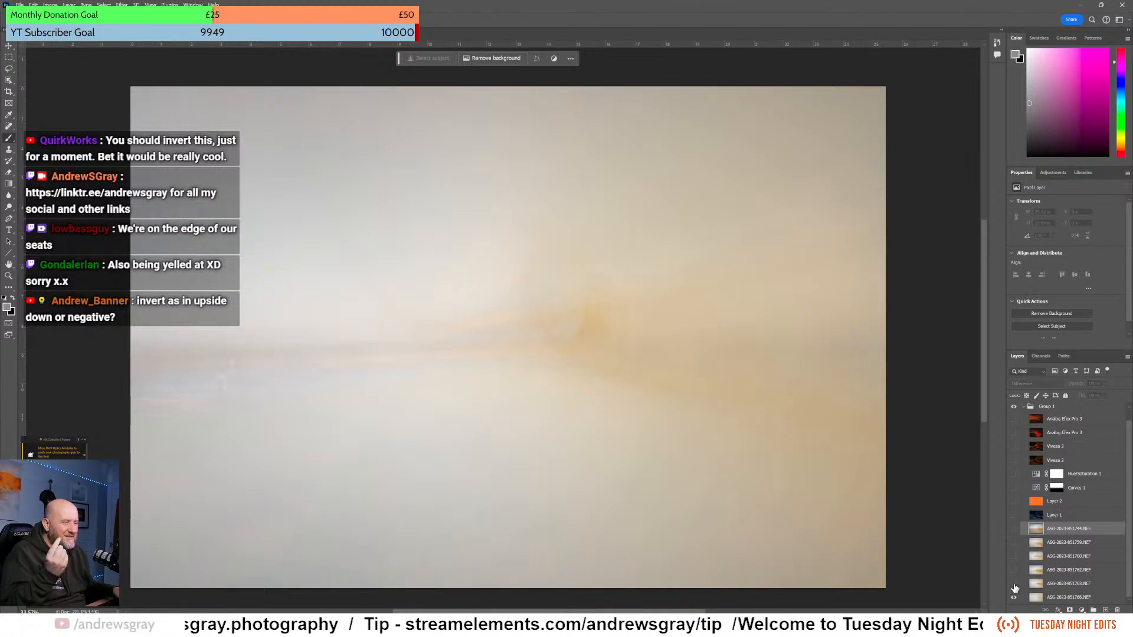
- Show the hidden .NEF photo layers again one by one, from the lowest hidden one up to ASG-2023-851744.NEF
click(1013, 585)
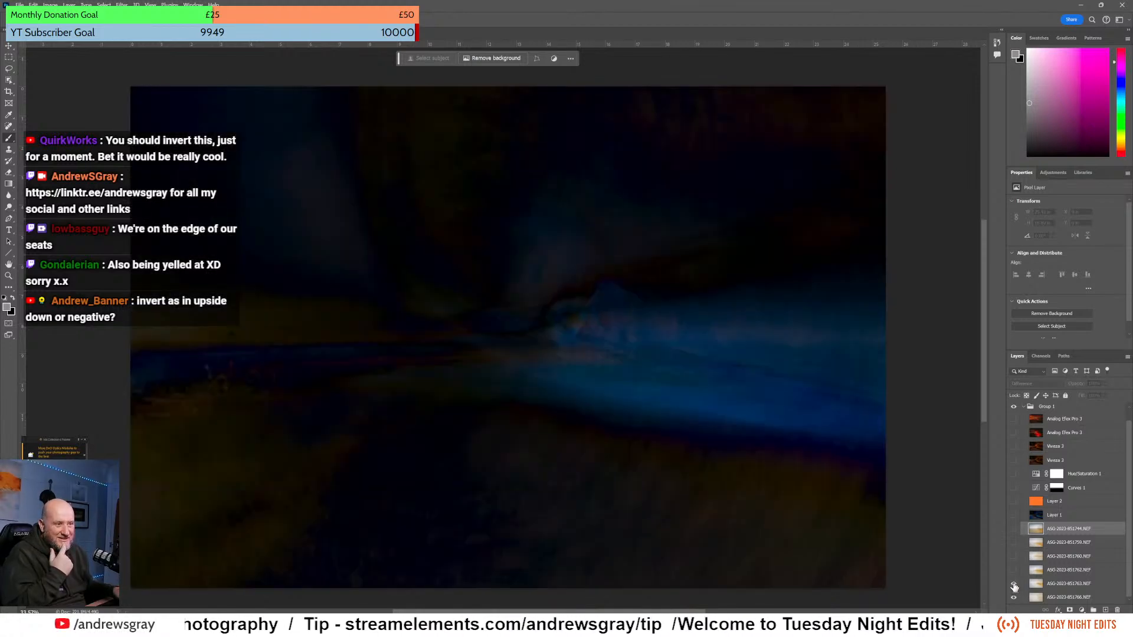
click(1013, 570)
click(1013, 556)
click(1014, 542)
click(1014, 528)
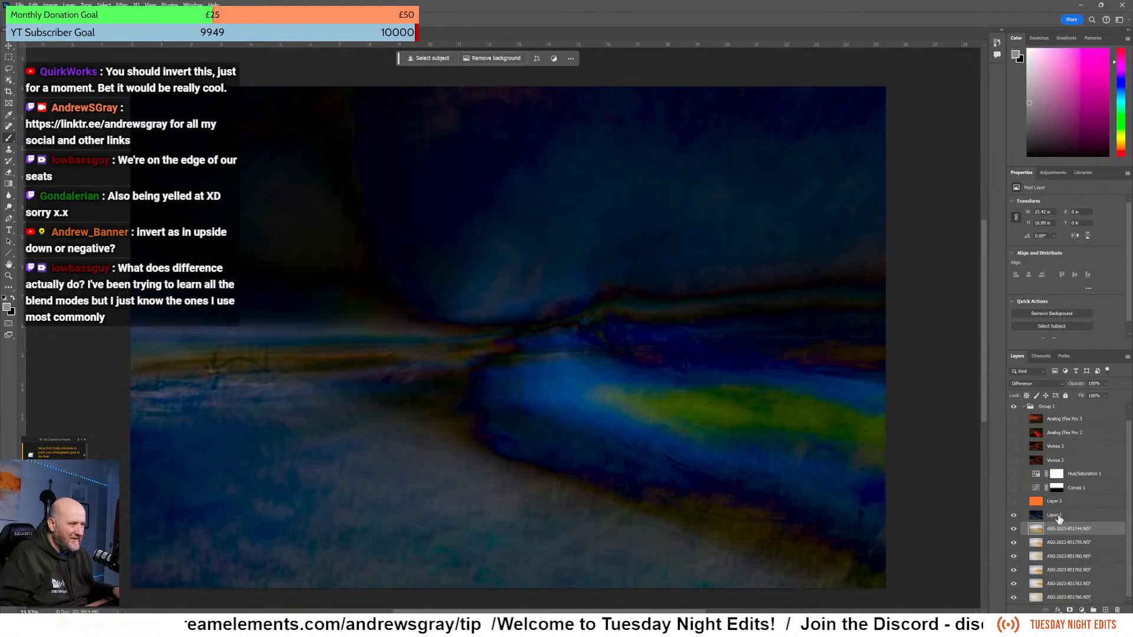
- Show the hidden Group 1 layers one by one, from Layer 1 up to the topmost Analog Efex Pro 3
click(1014, 515)
click(1013, 501)
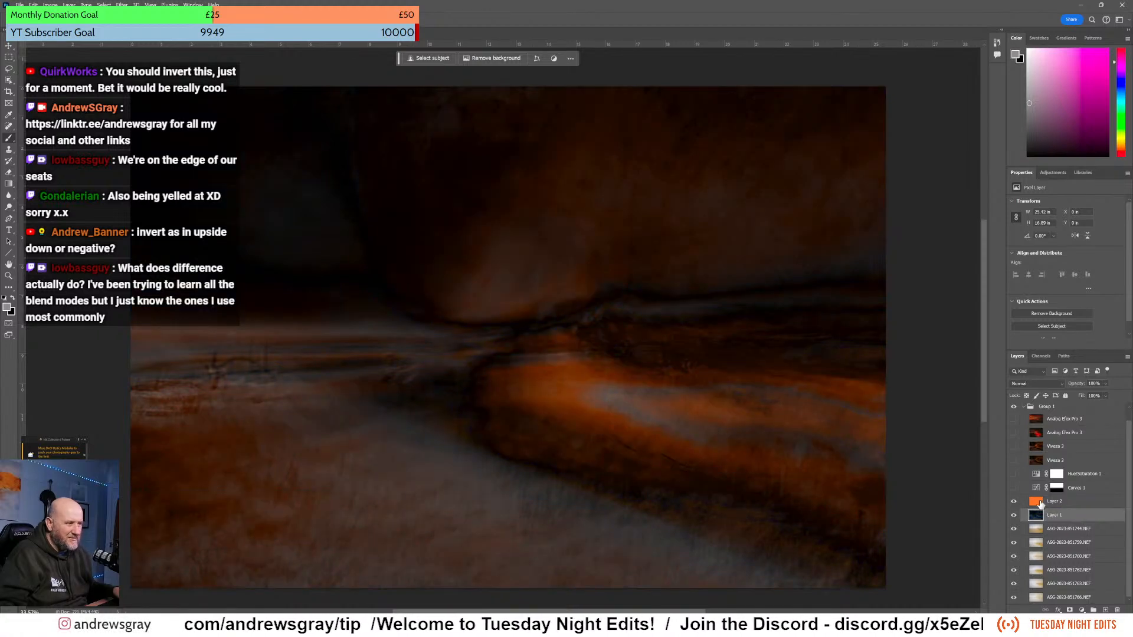
click(1014, 488)
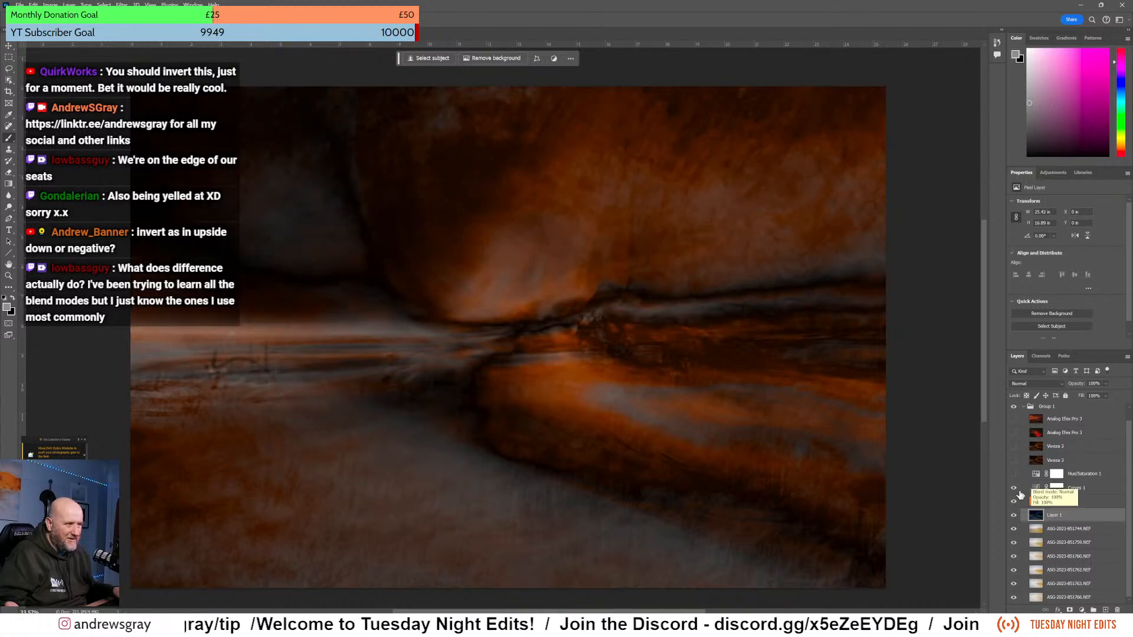
click(1014, 476)
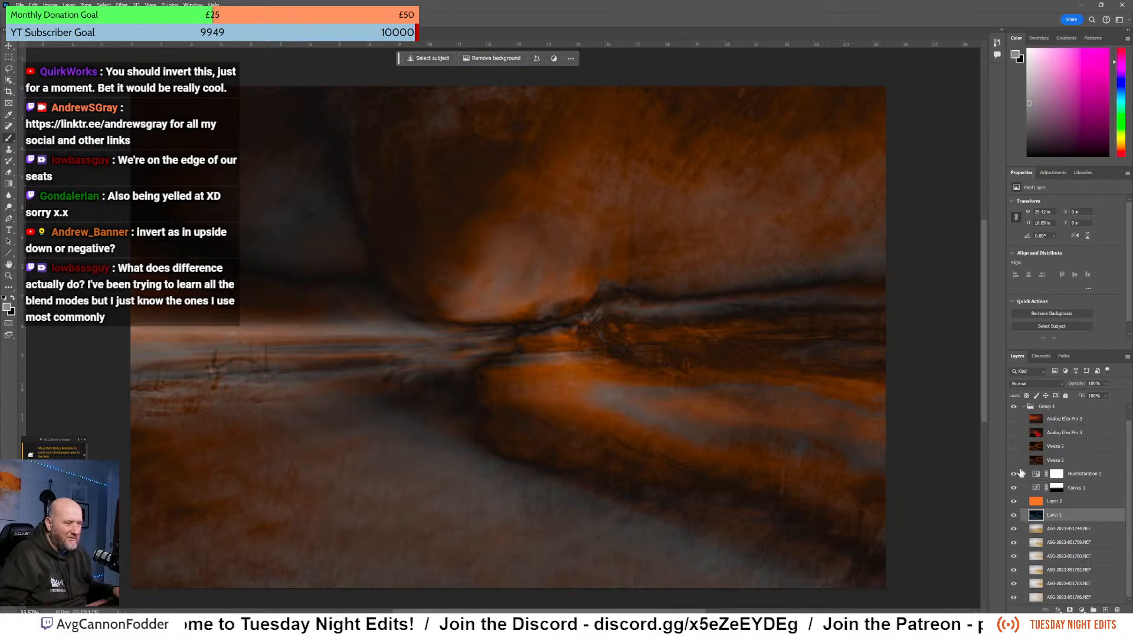
click(1015, 461)
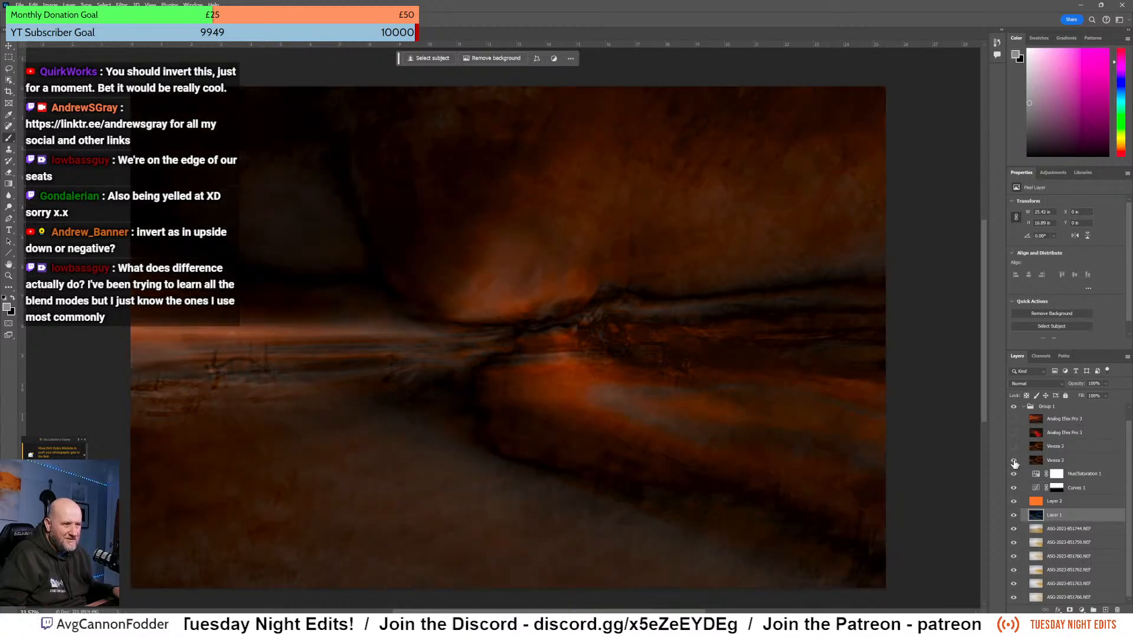
click(1014, 447)
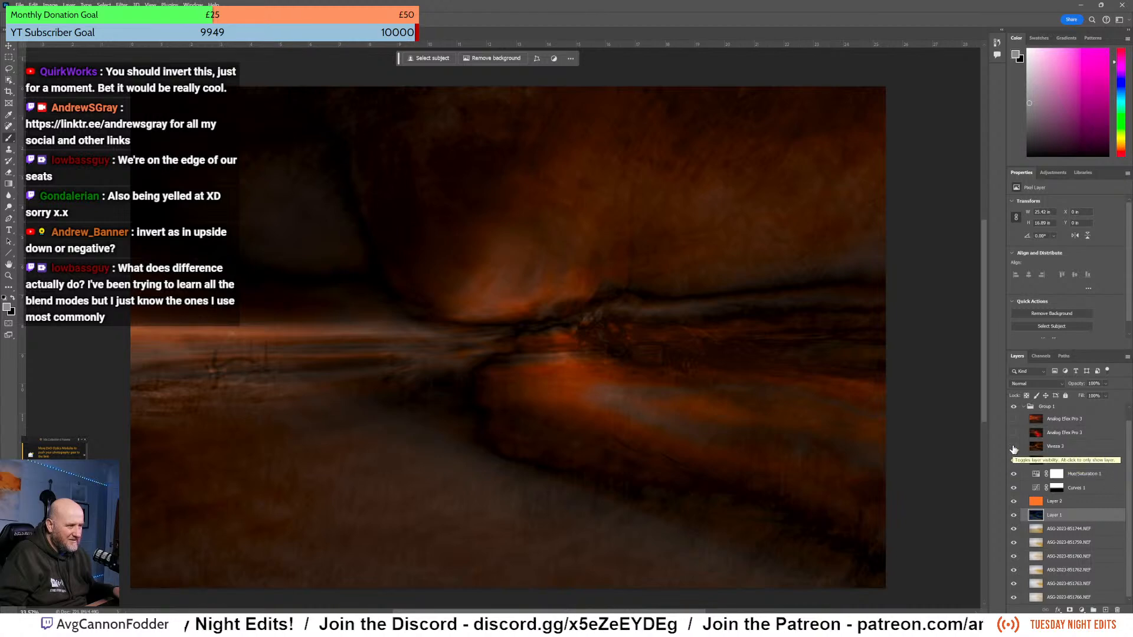
click(1013, 486)
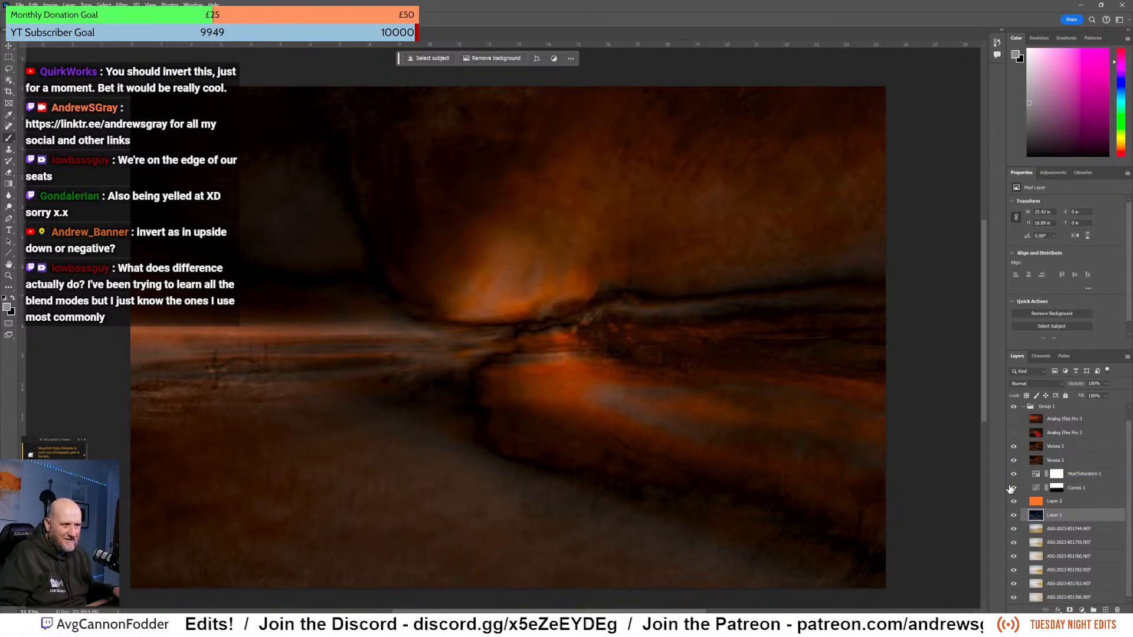
click(1013, 433)
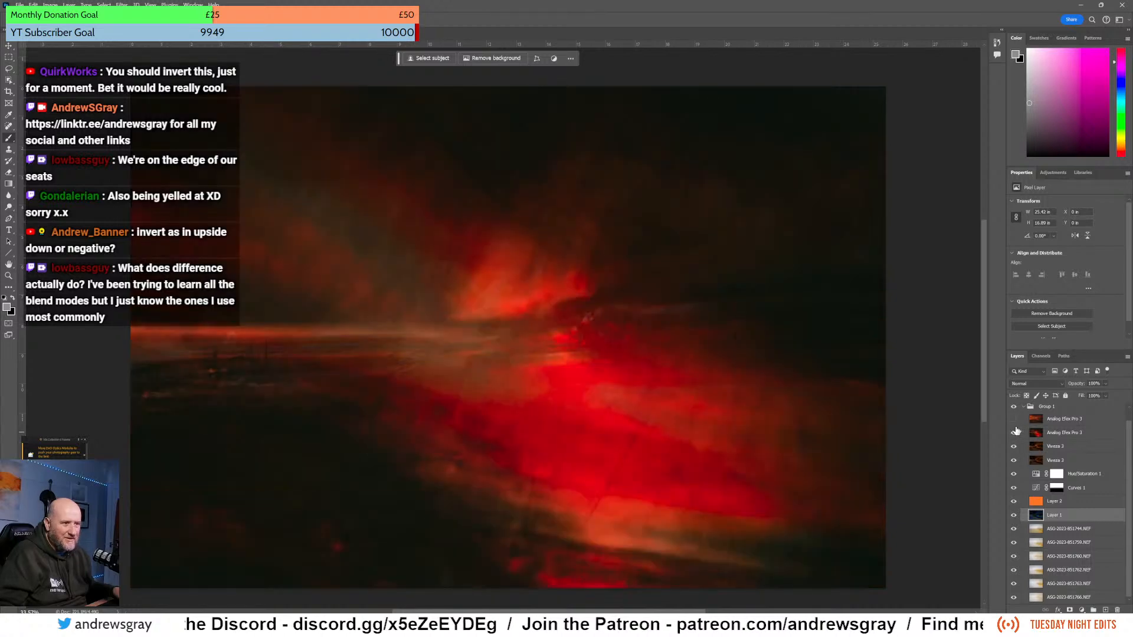
click(1013, 419)
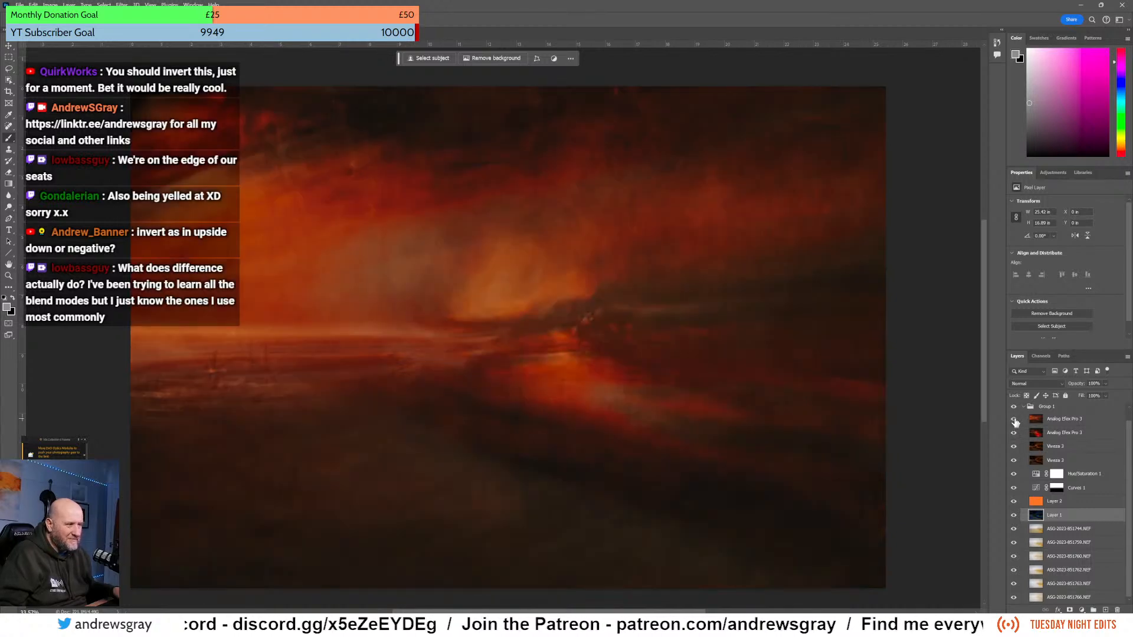
- Show Group 2 with Group 1 hidden, and select and expand Group 2
scroll(1015, 421, up, 1)
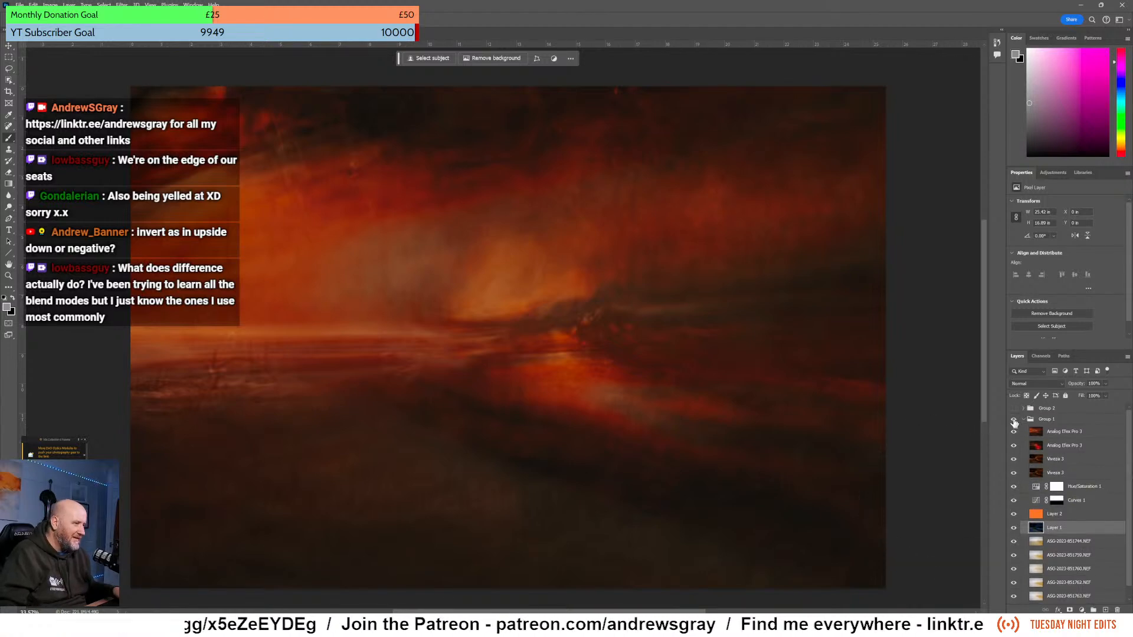
click(1014, 408)
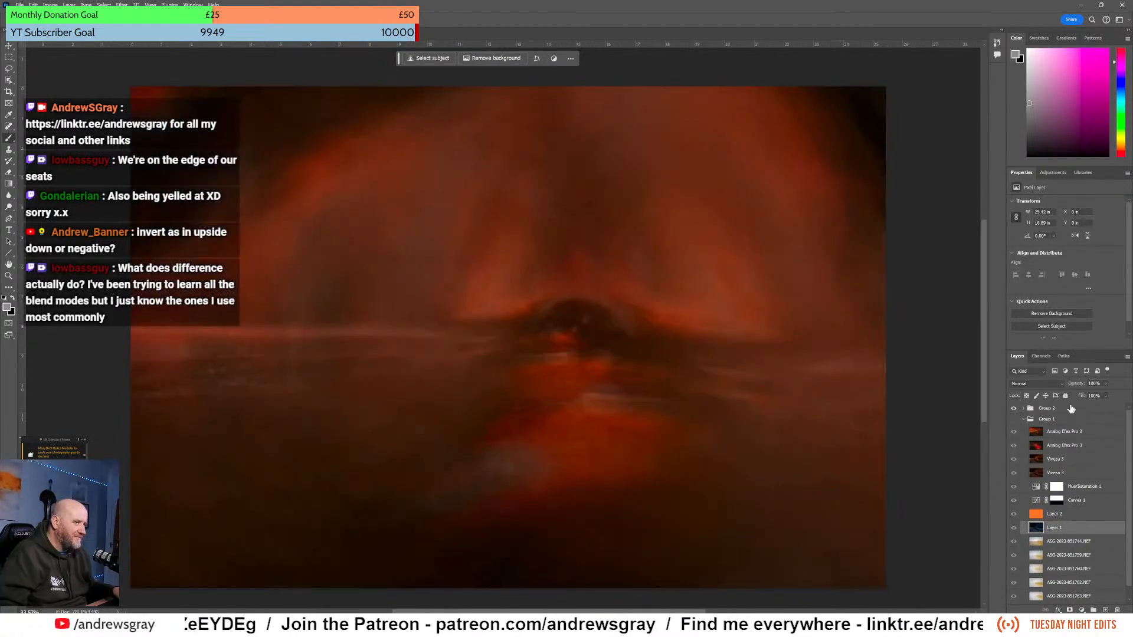
click(1070, 409)
click(1024, 408)
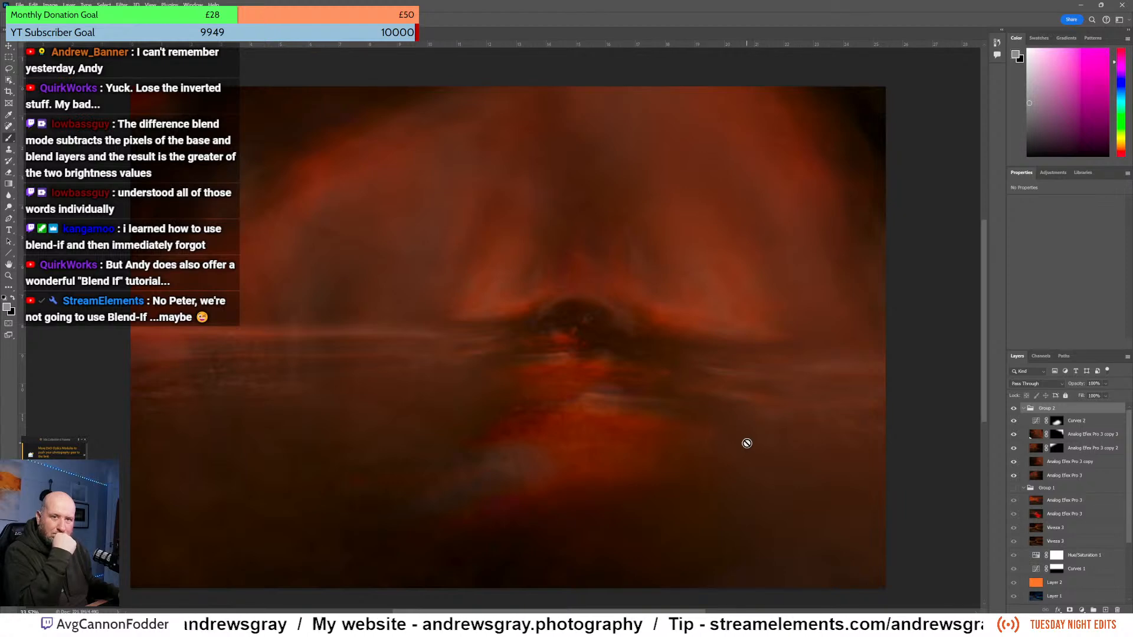
mouse_move(621, 627)
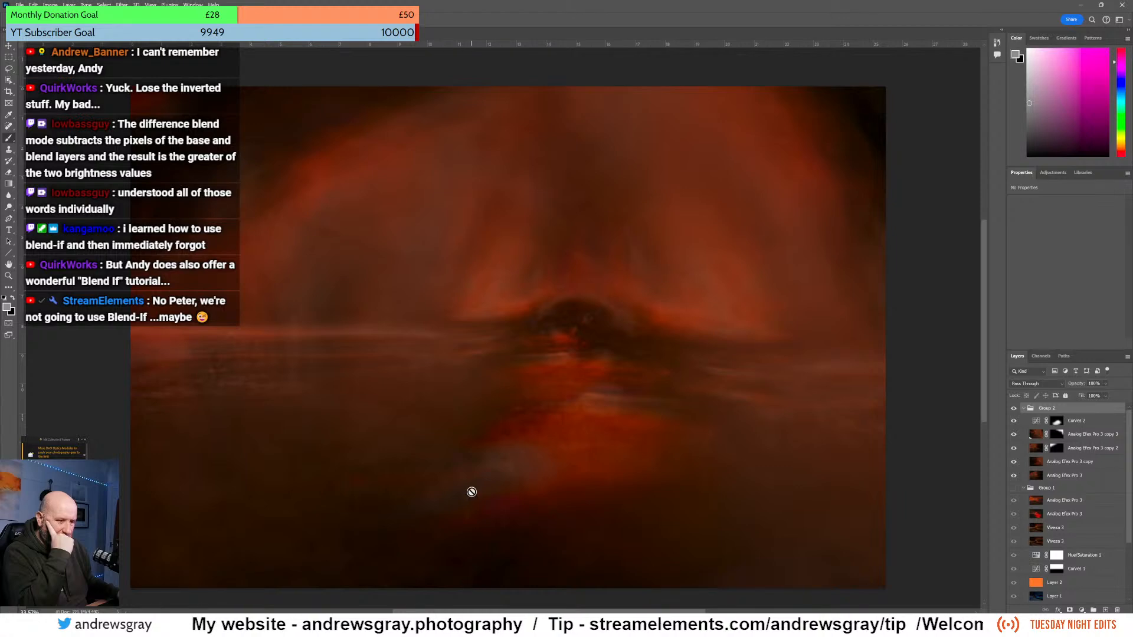
click(602, 626)
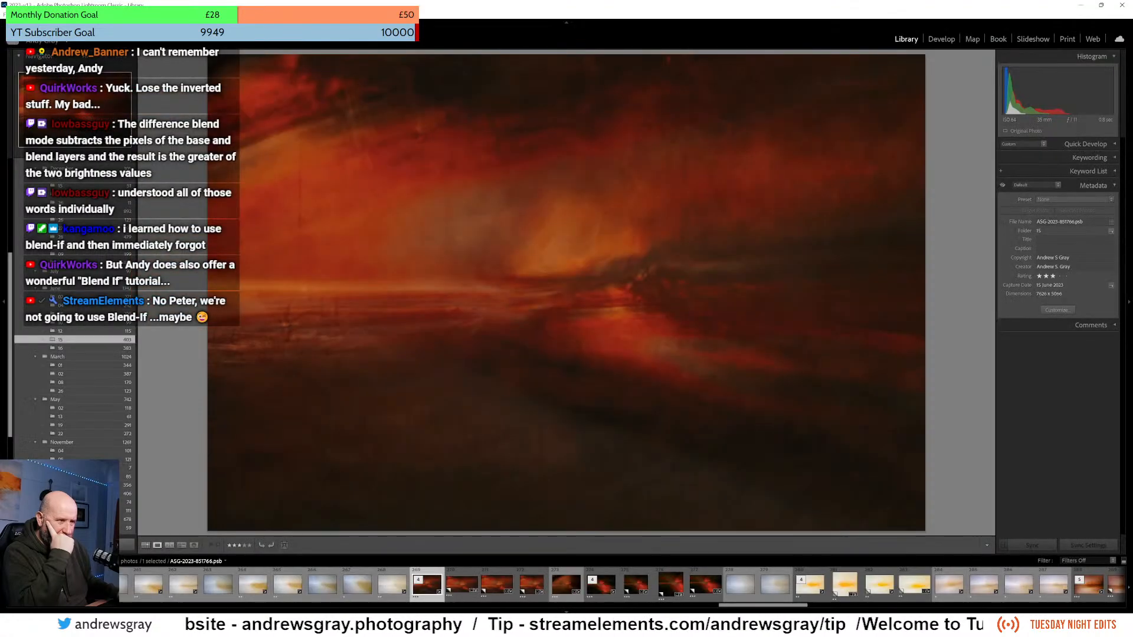
scroll(328, 584, up, 5)
scroll(332, 586, up, 10)
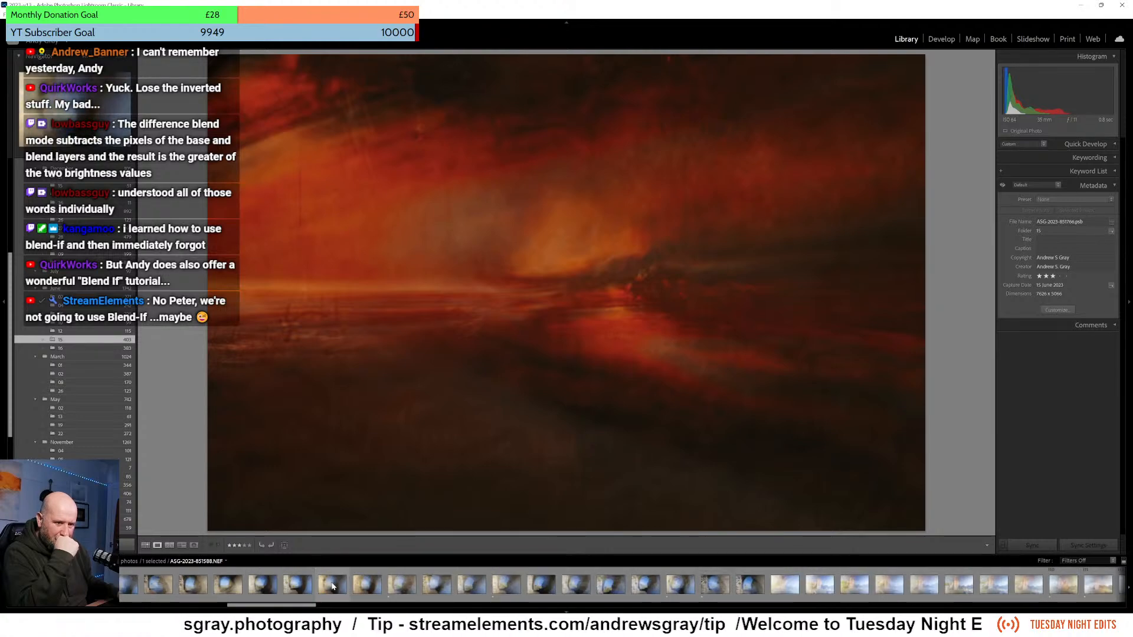
scroll(332, 586, down, 10)
scroll(614, 592, down, 10)
scroll(614, 590, down, 8)
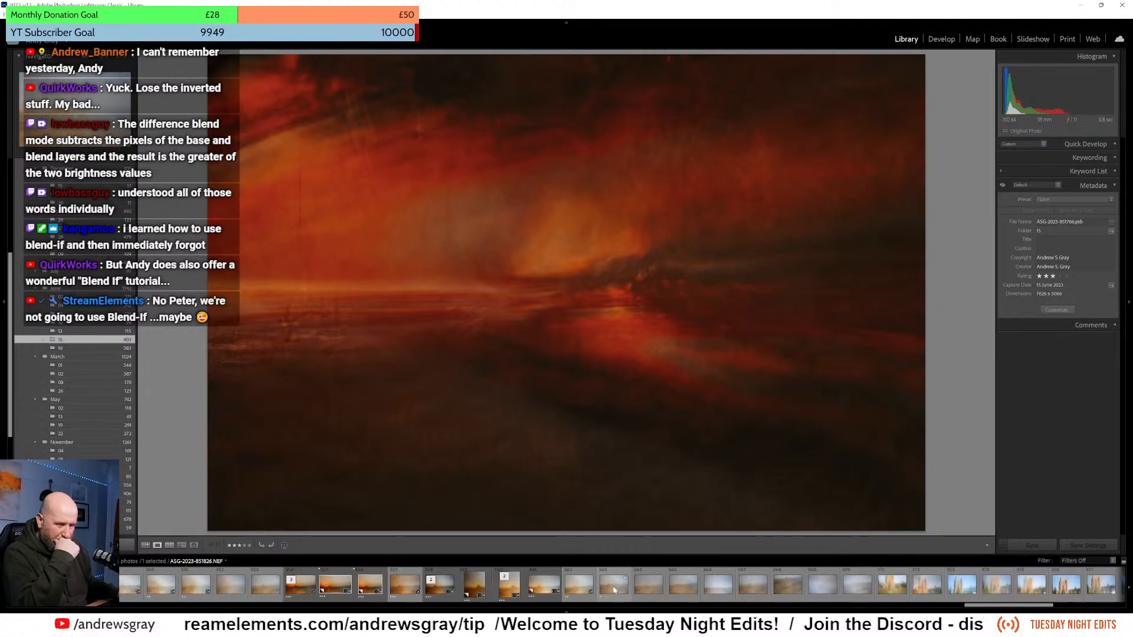
click(501, 593)
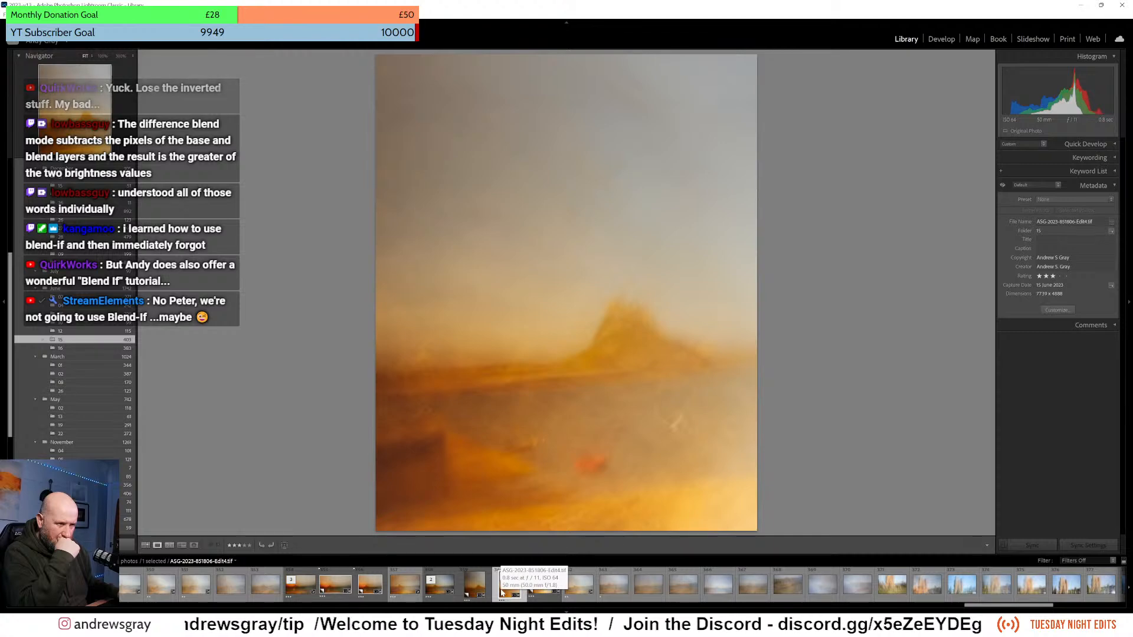
- Open the selected photo in Photoshop 2024 as a copy with Lightroom adjustments
right_click(583, 344)
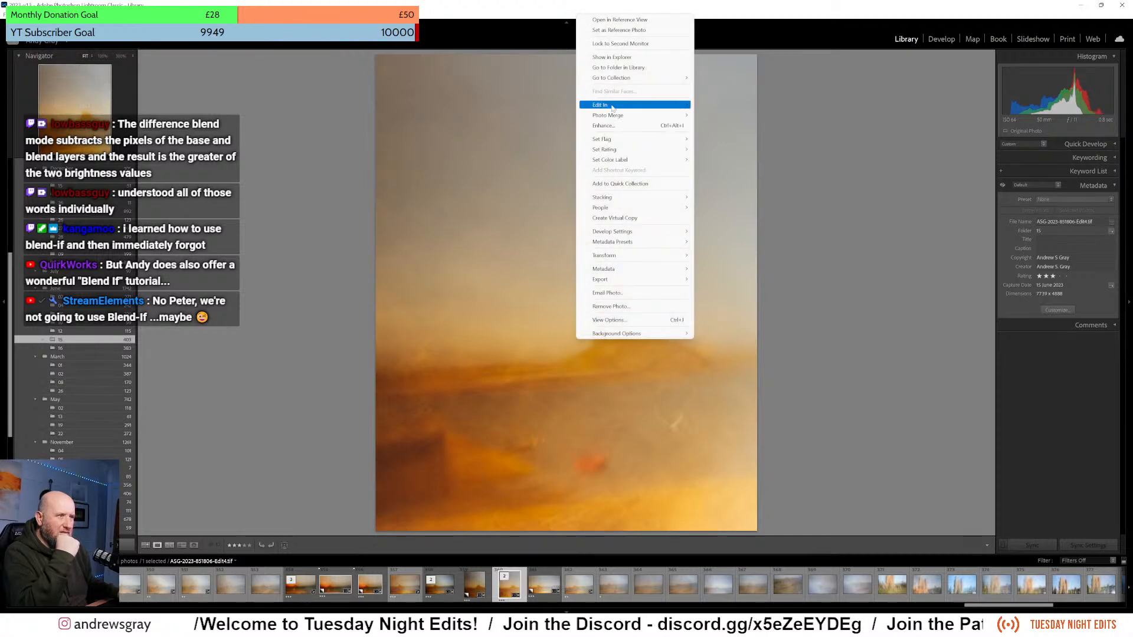
mouse_move(612, 108)
click(724, 107)
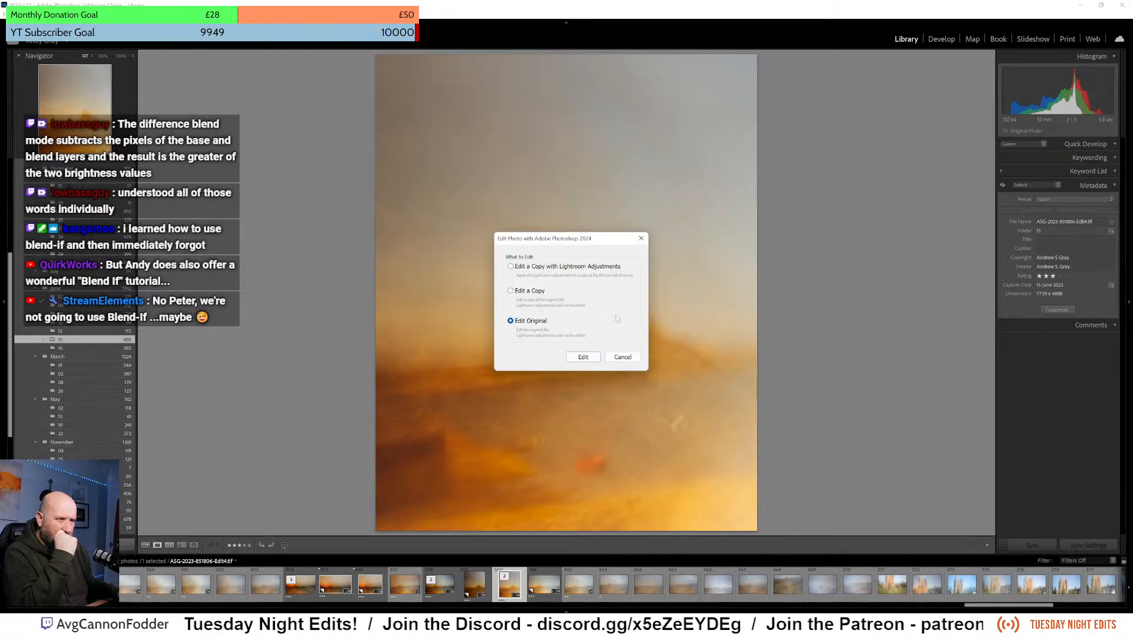
click(511, 266)
click(586, 359)
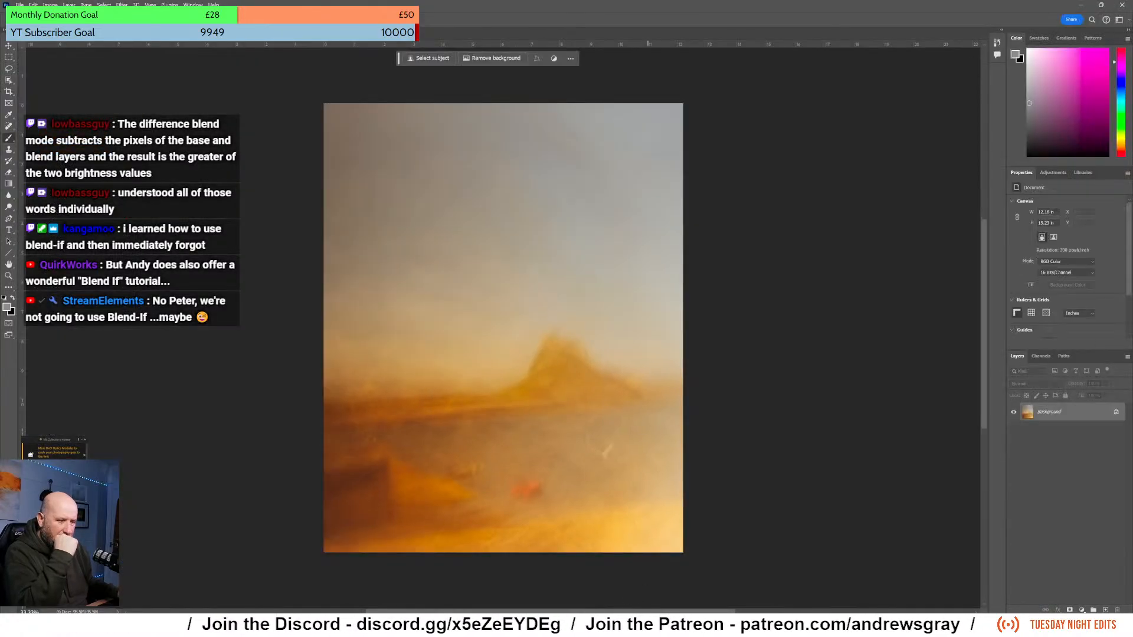
- Move the yellow photo into the red composite as the top layer of Group 2, with its hill over the dark central mound
mouse_move(674, 626)
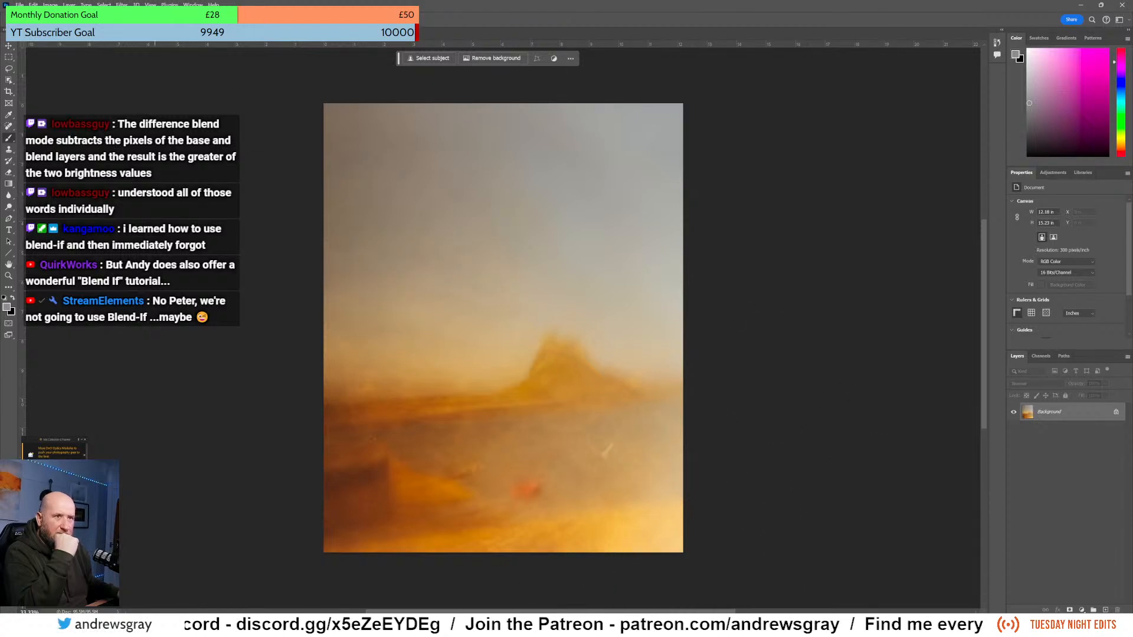
key(v)
mouse_move(513, 280)
mouse_down()
mouse_move(365, 88)
mouse_move(207, 31)
mouse_move(104, 32)
mouse_move(316, 197)
mouse_up()
drag(375, 233, 572, 280)
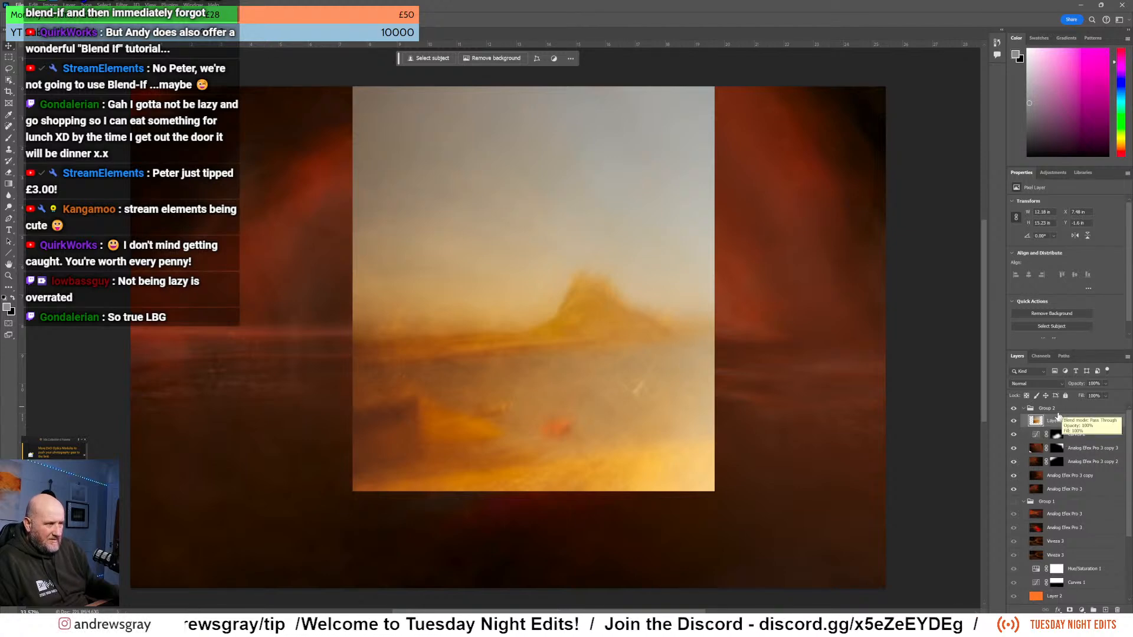
- Set the yellow photo's layer to Pin Light blending at 68% opacity and add a white layer mask
click(1042, 384)
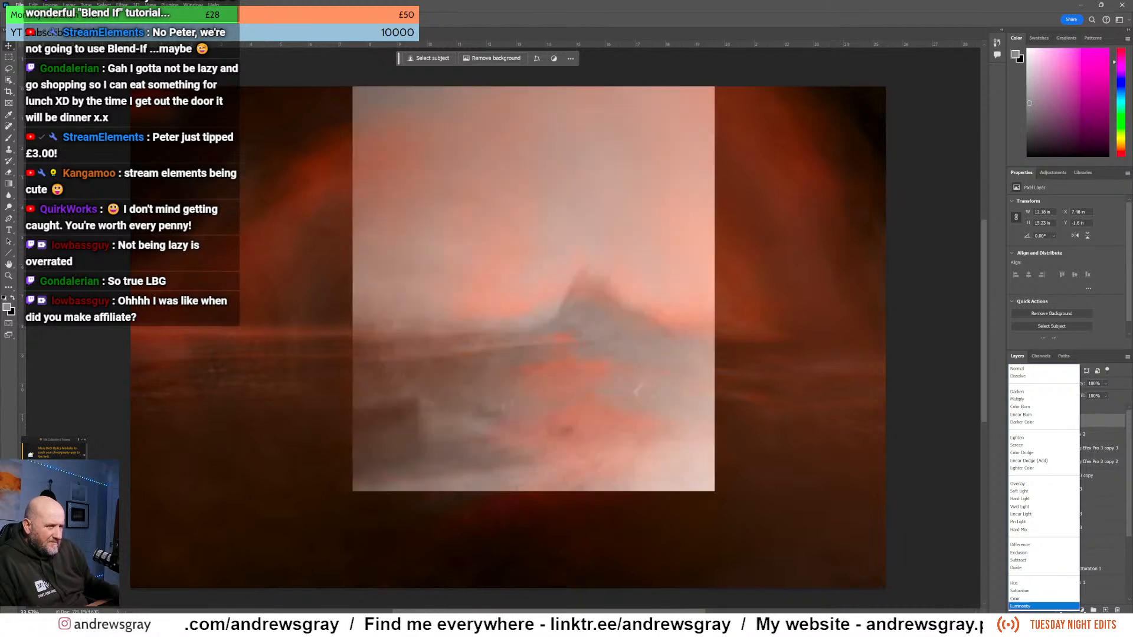
click(1018, 522)
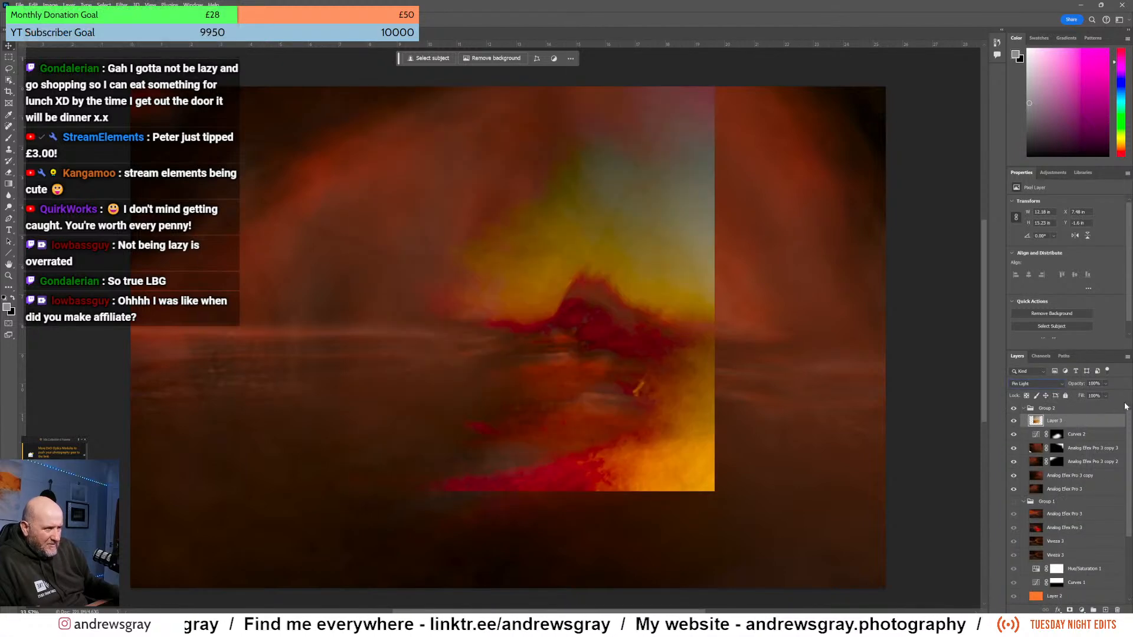
drag(1115, 397, 1109, 396)
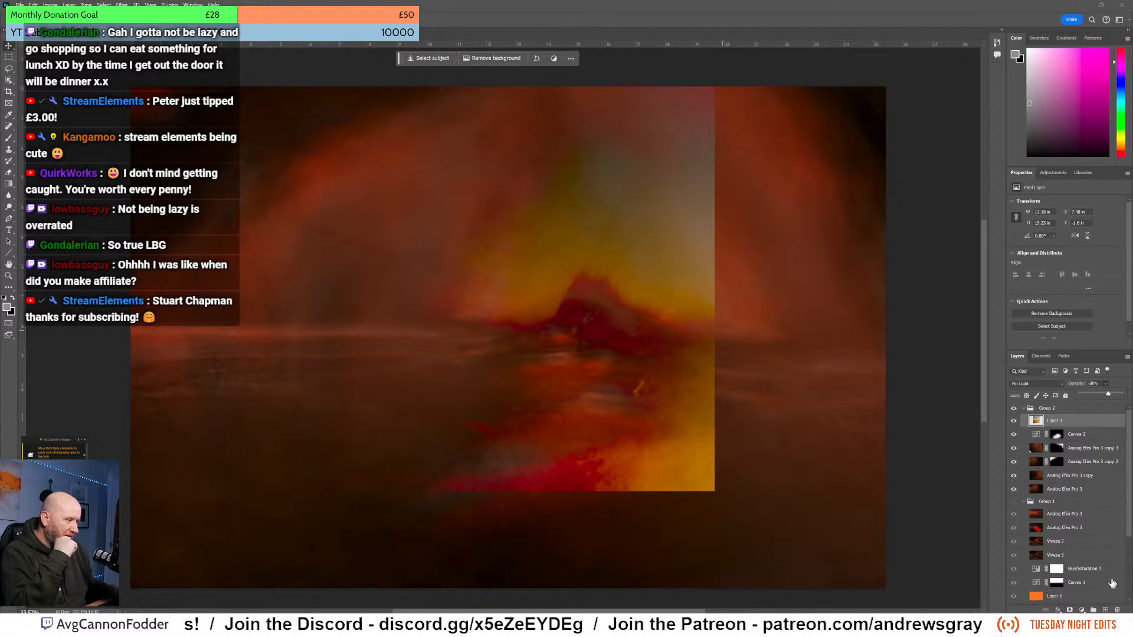
click(1070, 609)
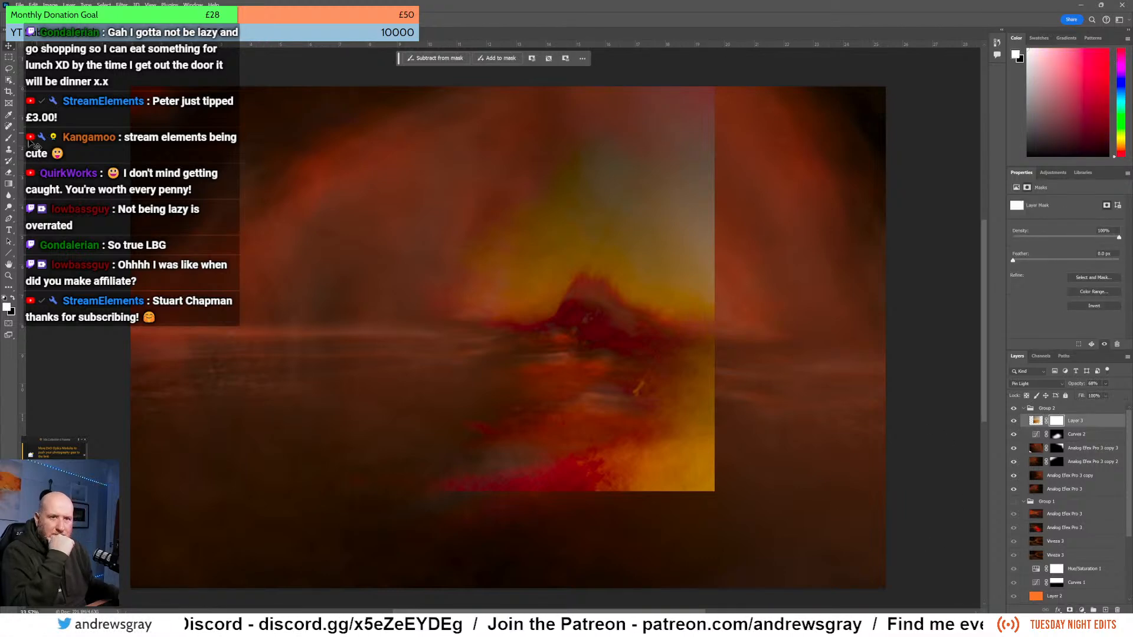
- Erase the yellow photo's foreground and outer sky edges on its layer mask, shrinking the Eraser for the finer areas
click(9, 173)
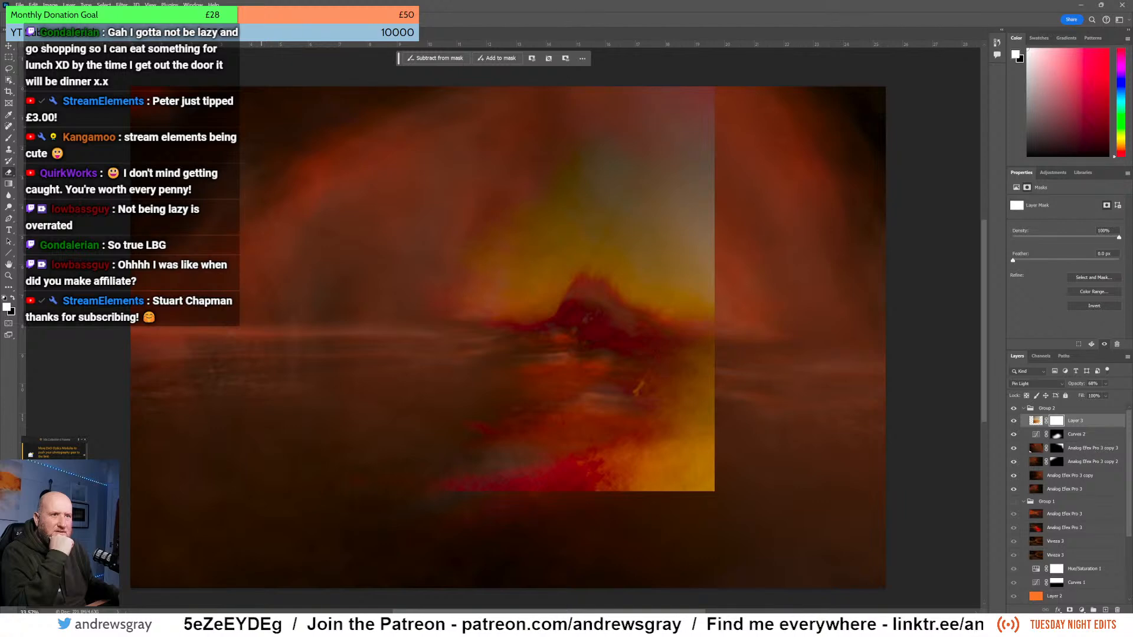
mouse_move(646, 471)
mouse_down()
mouse_move(666, 484)
mouse_move(702, 473)
mouse_up()
mouse_move(441, 494)
mouse_down()
mouse_move(636, 491)
mouse_move(583, 499)
mouse_move(453, 491)
mouse_move(643, 462)
mouse_up()
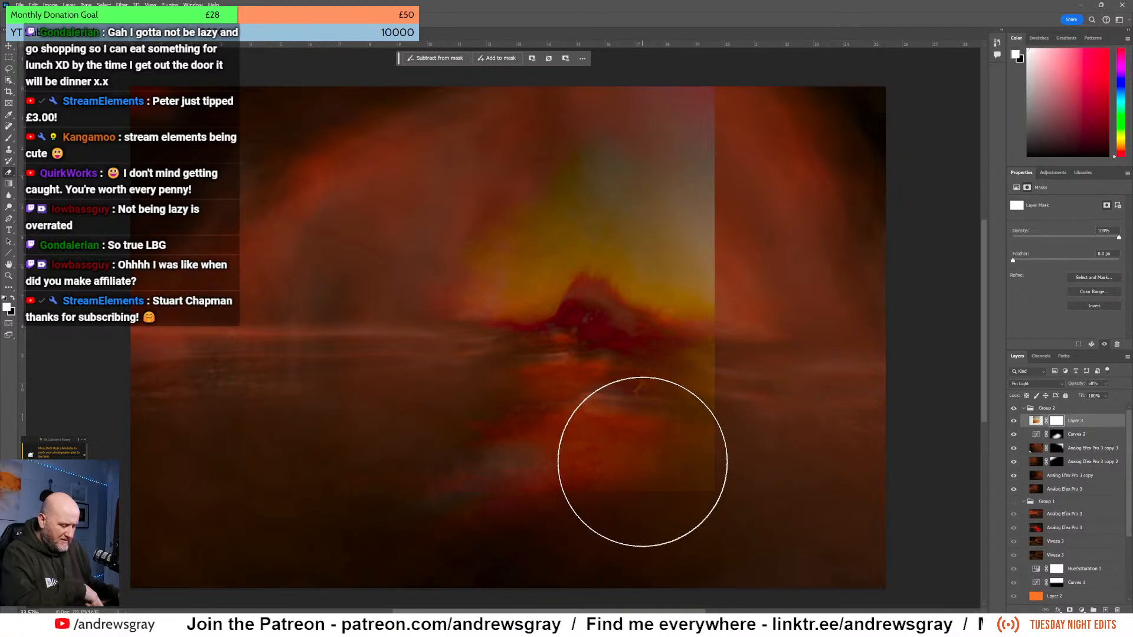
key(bracketleft)
key(bracketleft)
key(bracketleft)
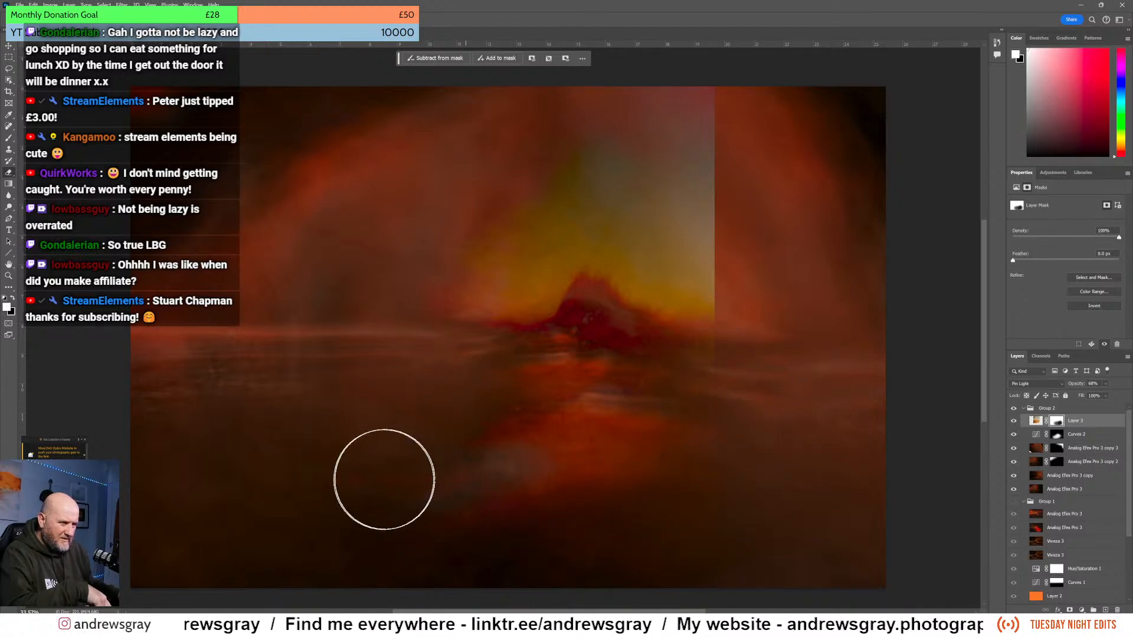
drag(634, 450, 698, 430)
mouse_move(742, 129)
mouse_down()
mouse_move(624, 122)
mouse_move(680, 103)
mouse_move(510, 147)
mouse_move(732, 180)
mouse_move(774, 236)
mouse_move(524, 170)
mouse_move(794, 308)
mouse_move(701, 230)
mouse_move(740, 174)
mouse_up()
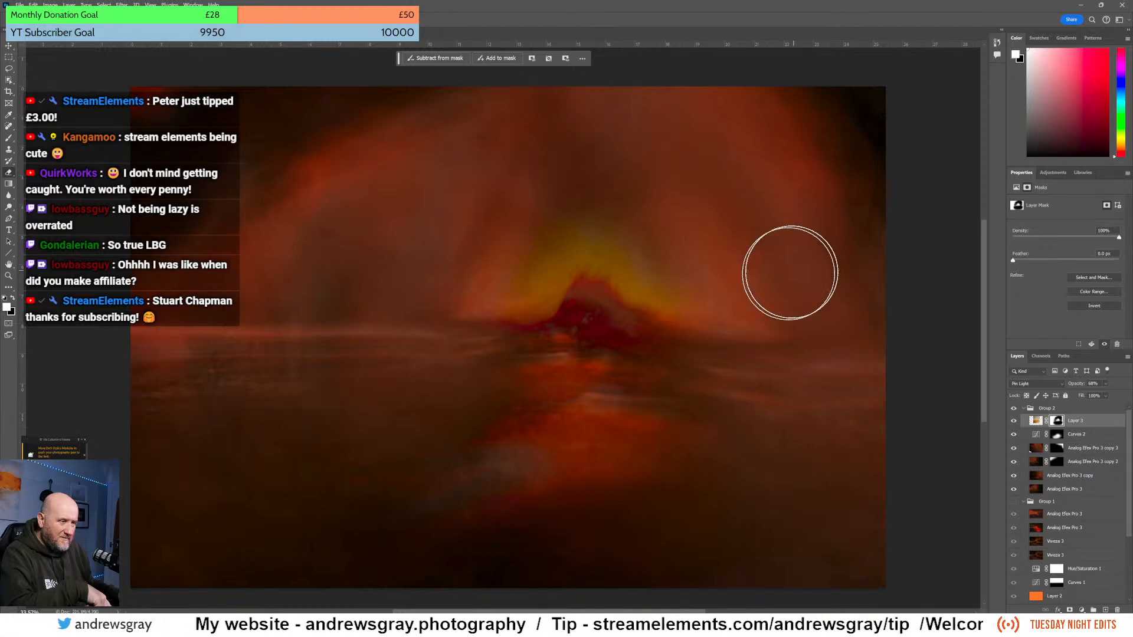
- Erase the remaining yellow sky around the central mound on the layer mask with a smaller Eraser
key(bracketleft)
key(bracketleft)
key(bracketleft)
key(bracketleft)
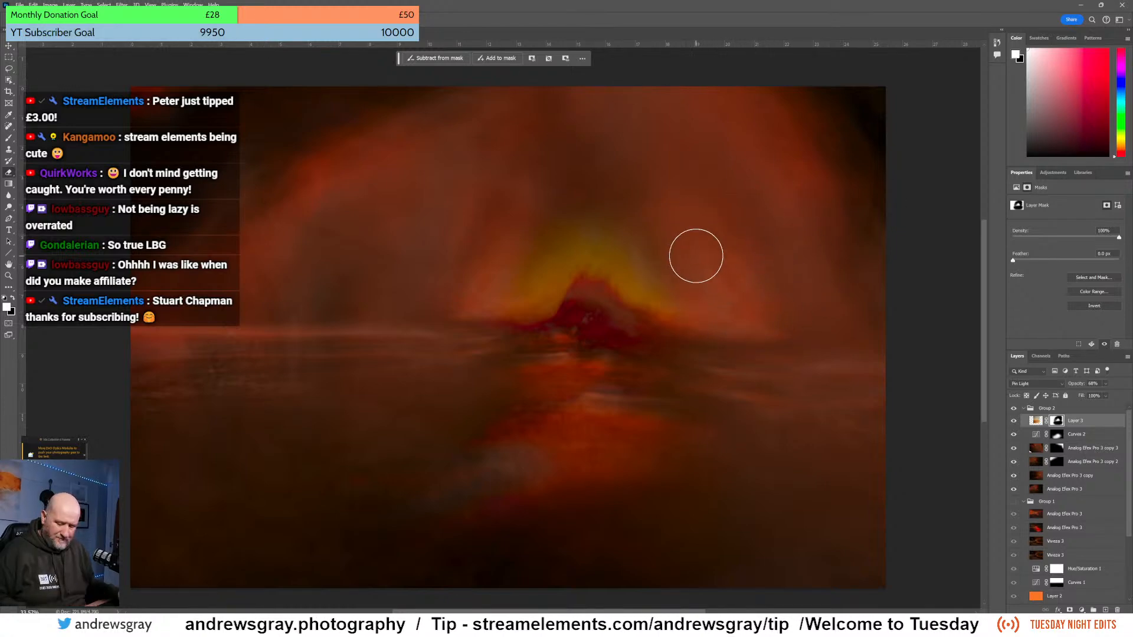
scroll(696, 255, up, 4)
scroll(699, 262, up, 1)
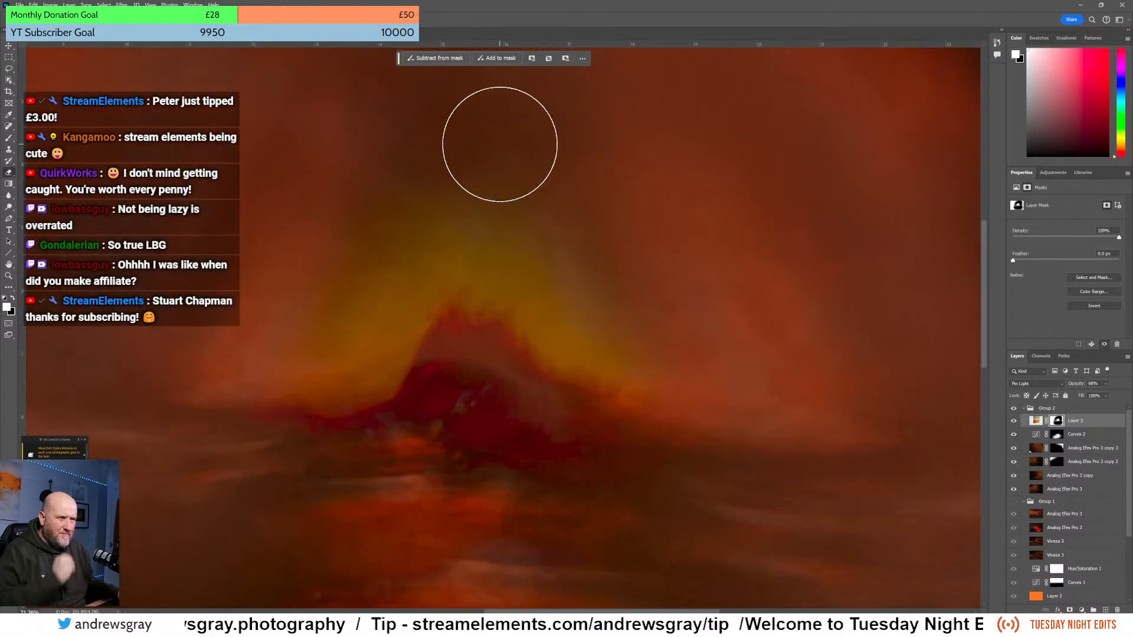
mouse_move(663, 352)
mouse_down()
mouse_move(573, 325)
mouse_move(541, 270)
mouse_move(658, 330)
mouse_move(625, 343)
mouse_move(511, 256)
mouse_move(419, 248)
mouse_move(546, 259)
mouse_move(481, 273)
mouse_move(494, 150)
mouse_move(439, 137)
mouse_move(419, 145)
mouse_move(386, 210)
mouse_move(384, 265)
mouse_move(350, 352)
mouse_move(202, 347)
mouse_move(230, 343)
mouse_move(284, 302)
mouse_move(250, 302)
mouse_move(202, 340)
mouse_move(356, 355)
mouse_move(374, 323)
mouse_move(400, 170)
mouse_move(373, 193)
mouse_up()
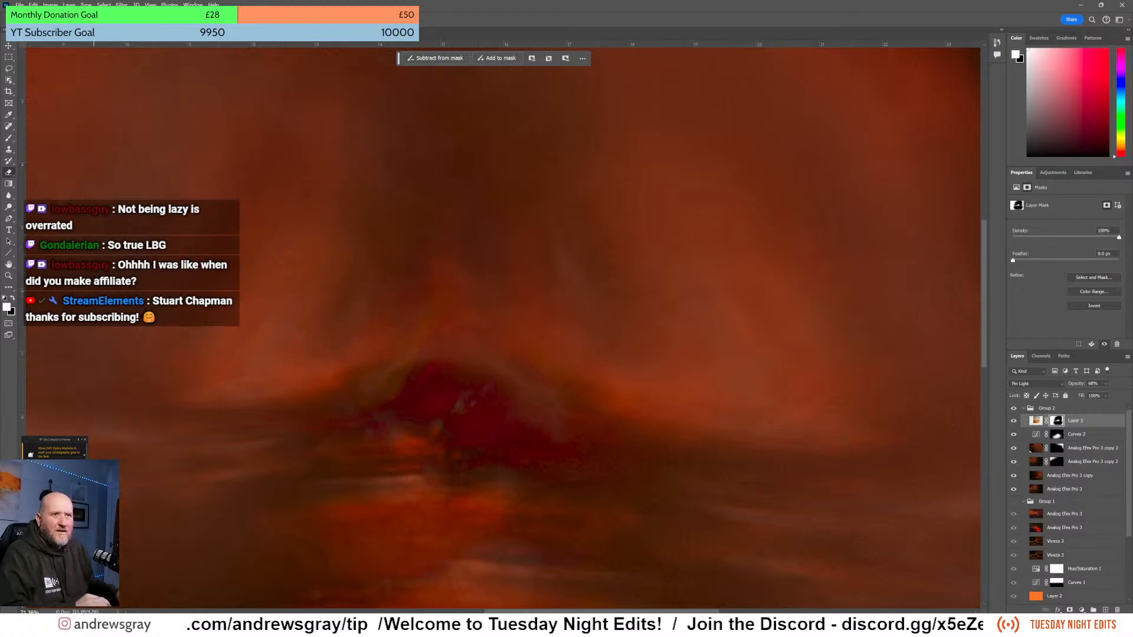
- Give the Eraser a harder and much smaller tip for detailed mask work around the mound
click(42, 20)
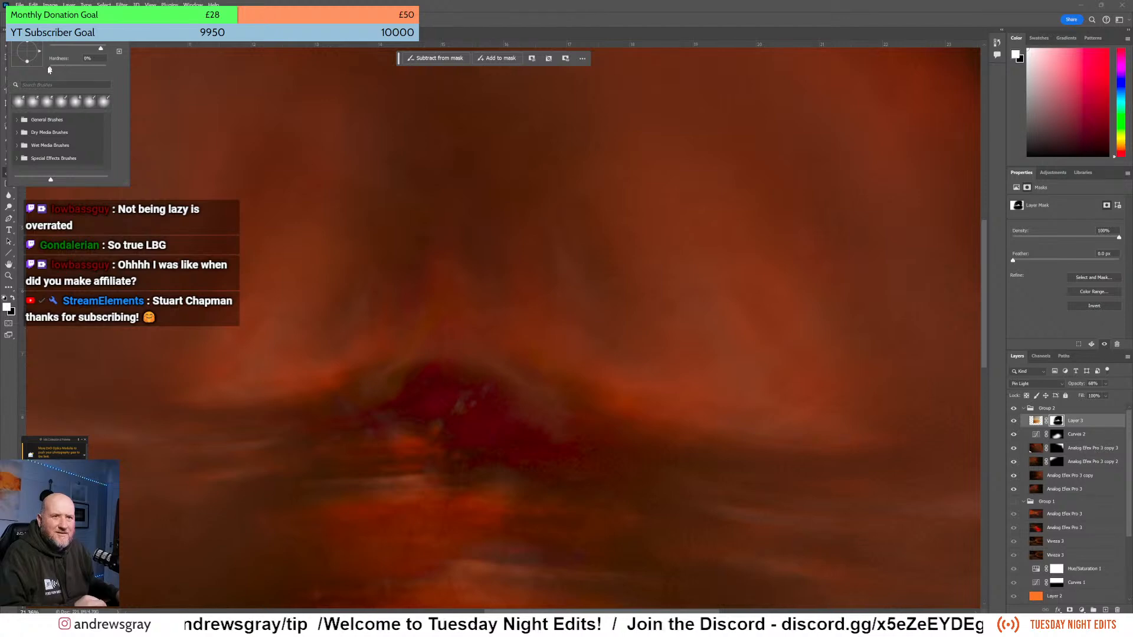
key(Return)
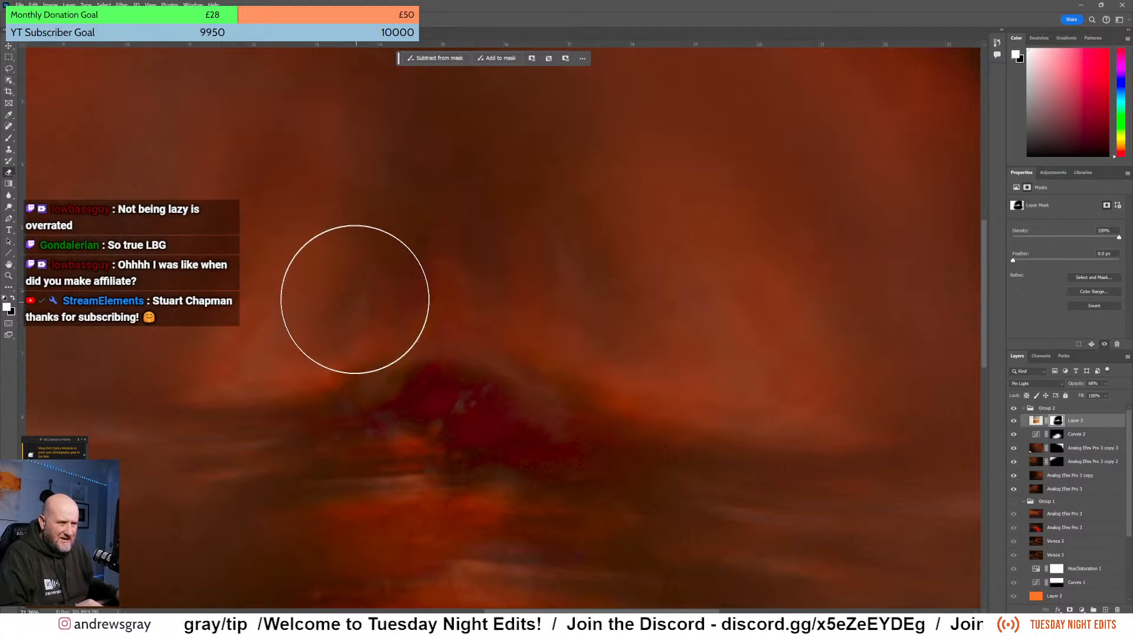
key(bracketleft)
key(bracketleft)
key(bracketleft)
key(bracketleft)
key(bracketleft)
key(bracketleft)
key(bracketleft)
key(bracketleft)
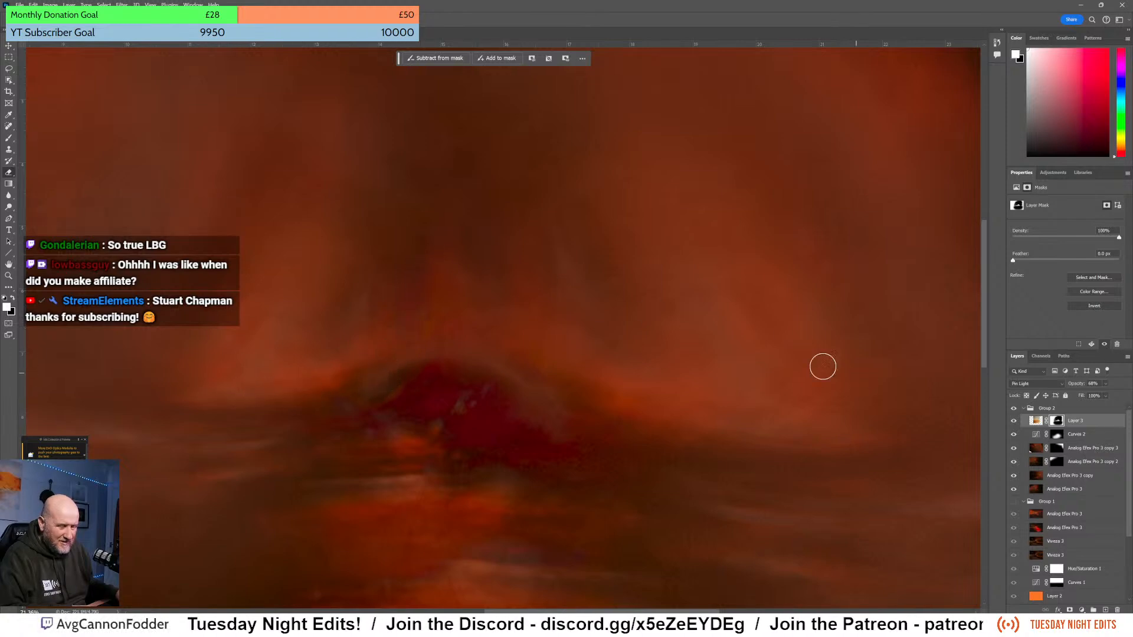
- Paint the yellow glow back along the mound's ridge with a small Brush on the mask, and compare with the layer hidden
key(b)
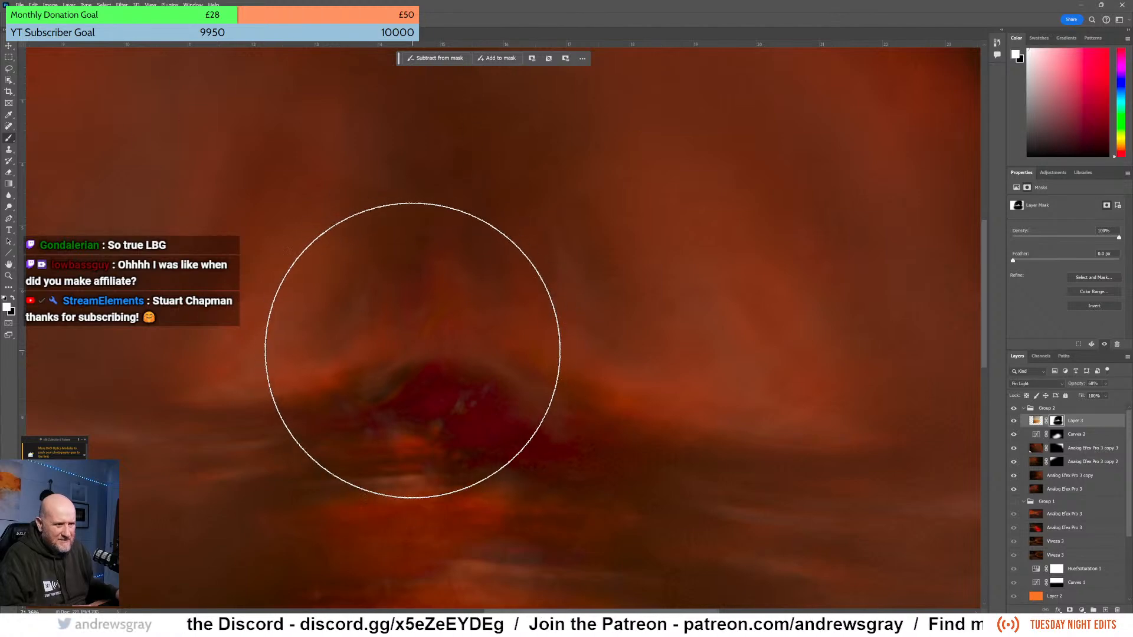
key(bracketleft)
key(bracketleft)
key(bracketleft)
key(bracketleft)
key(bracketleft)
key(bracketleft)
key(bracketleft)
key(bracketleft)
key(bracketleft)
key(bracketleft)
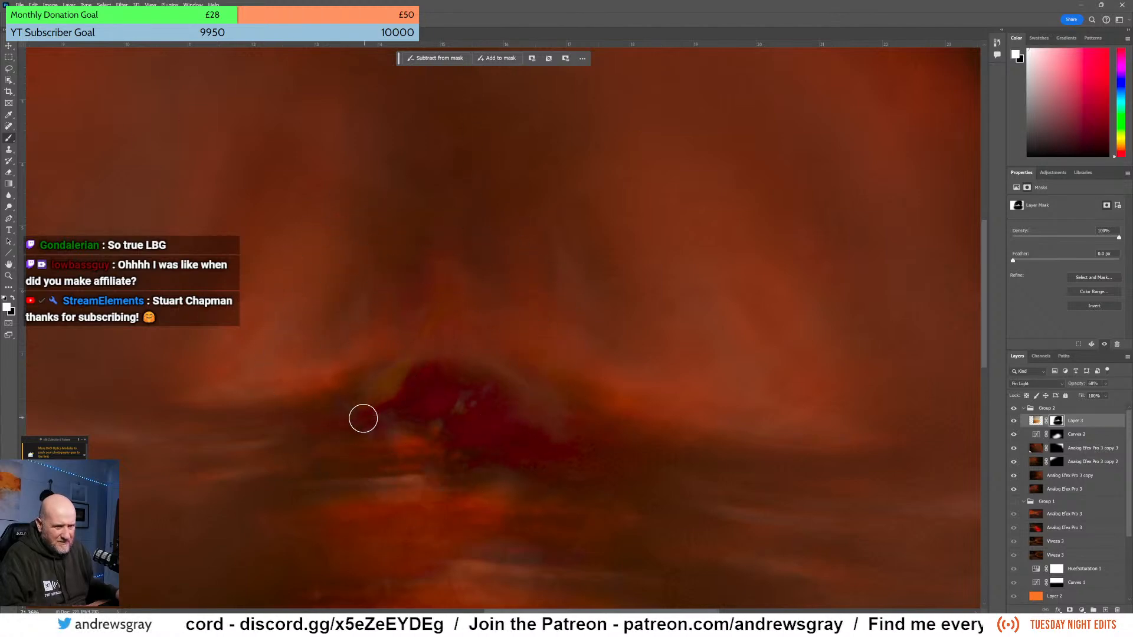
mouse_move(434, 313)
mouse_down()
mouse_move(475, 305)
mouse_move(455, 345)
mouse_move(502, 302)
mouse_move(465, 335)
mouse_move(513, 338)
mouse_move(469, 323)
mouse_move(526, 329)
mouse_move(550, 364)
mouse_move(522, 324)
mouse_move(563, 391)
mouse_up()
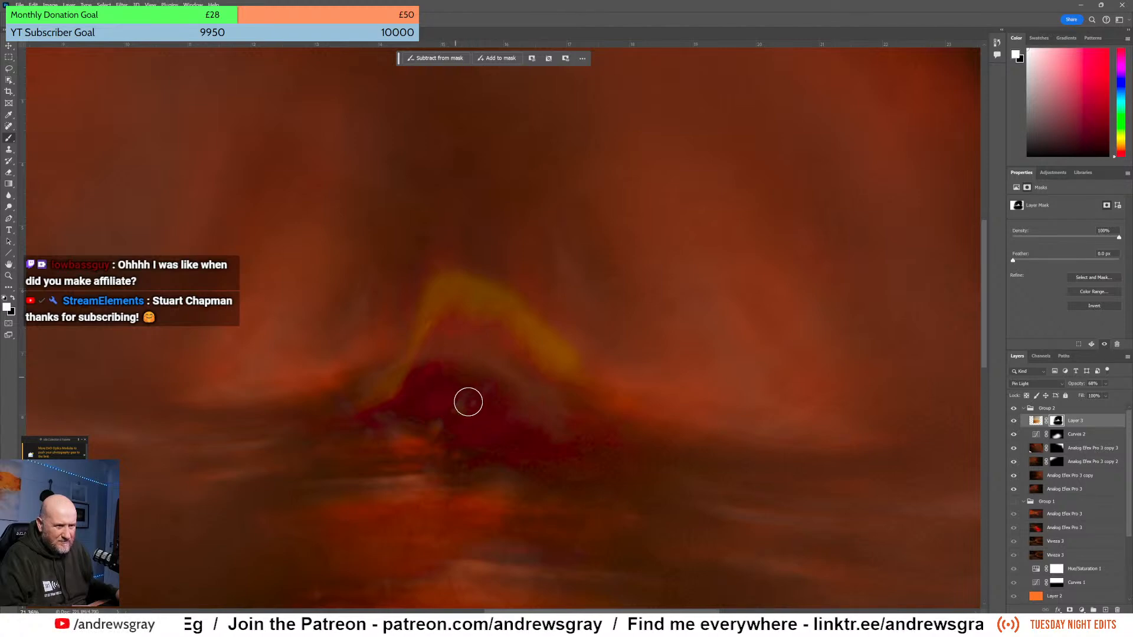
click(1013, 424)
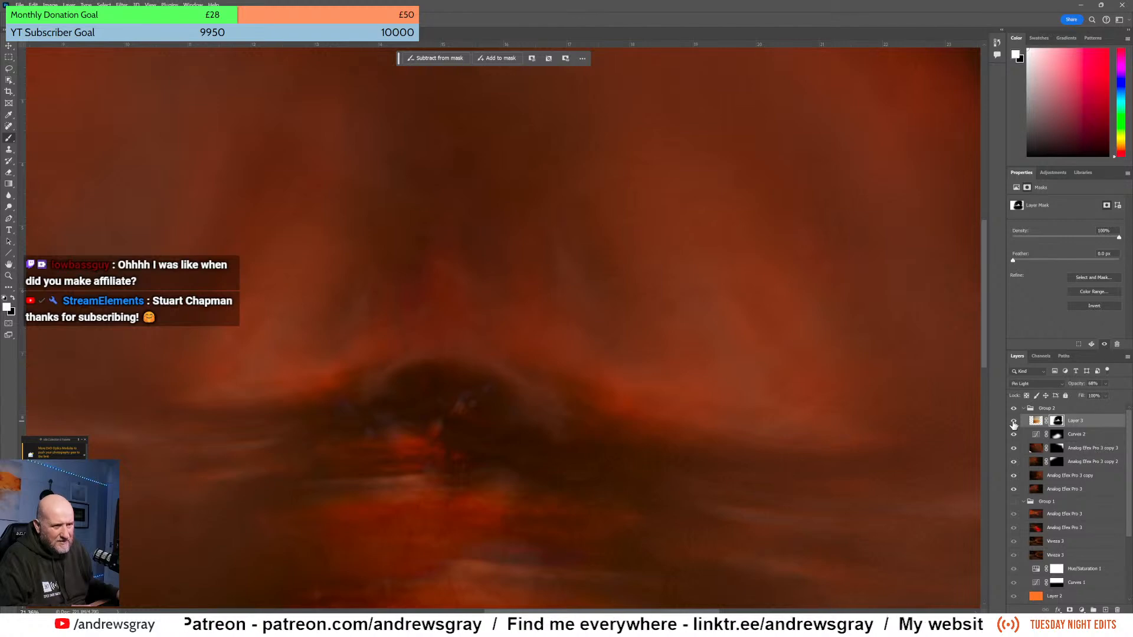
click(1013, 424)
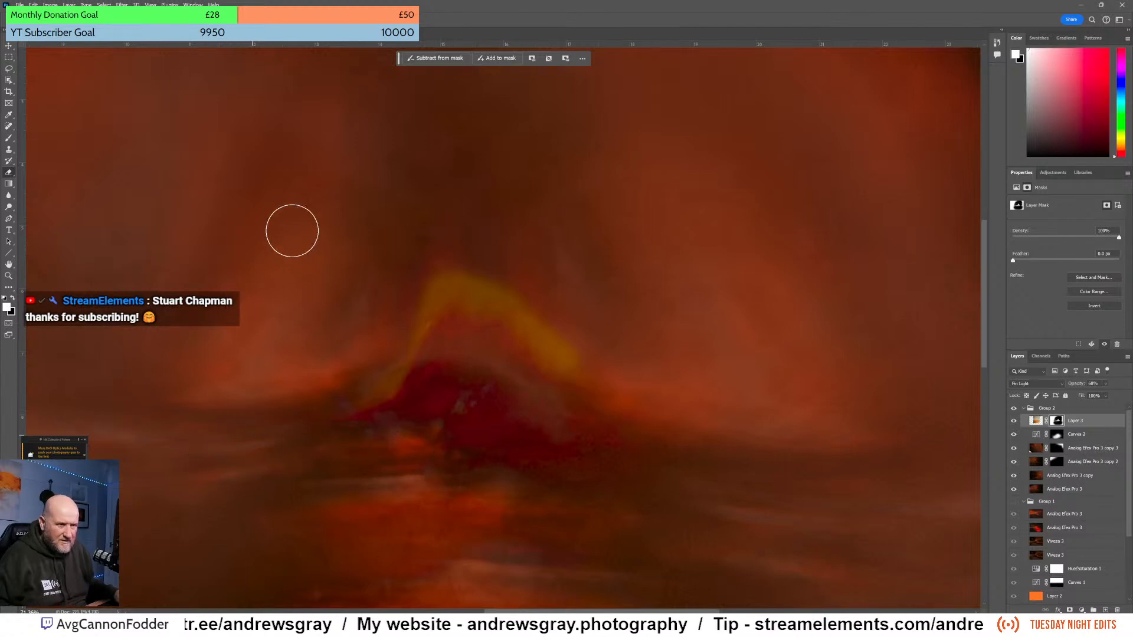
- Set the Eraser hardness to 47% and erase the yellow band along the mound's ridge on the mask
click(41, 20)
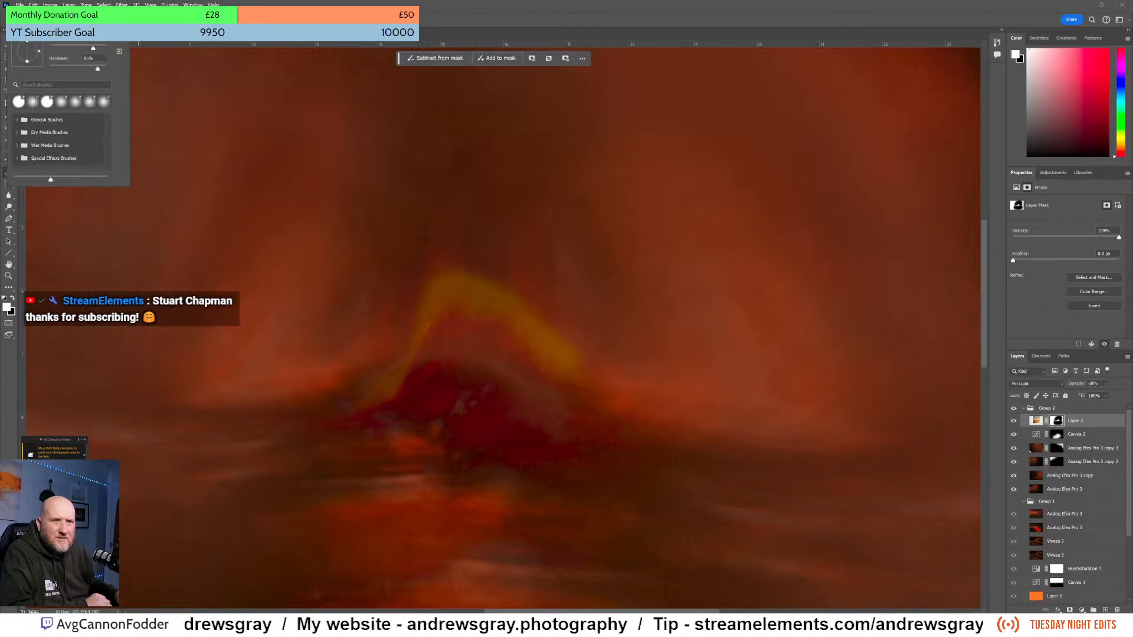
drag(82, 71, 77, 71)
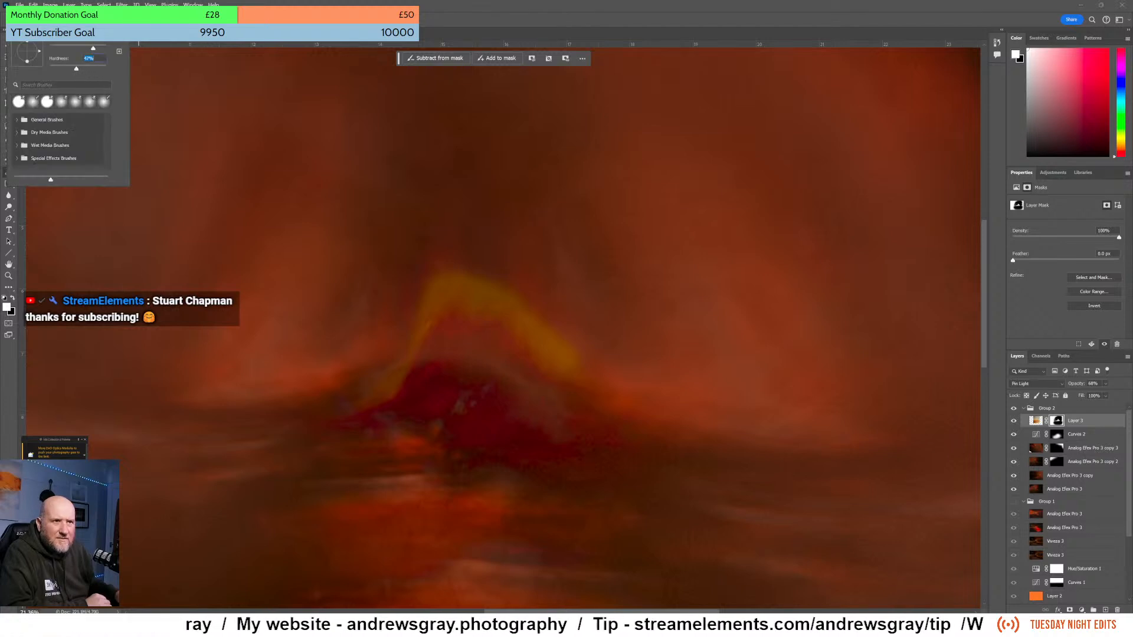
click(42, 21)
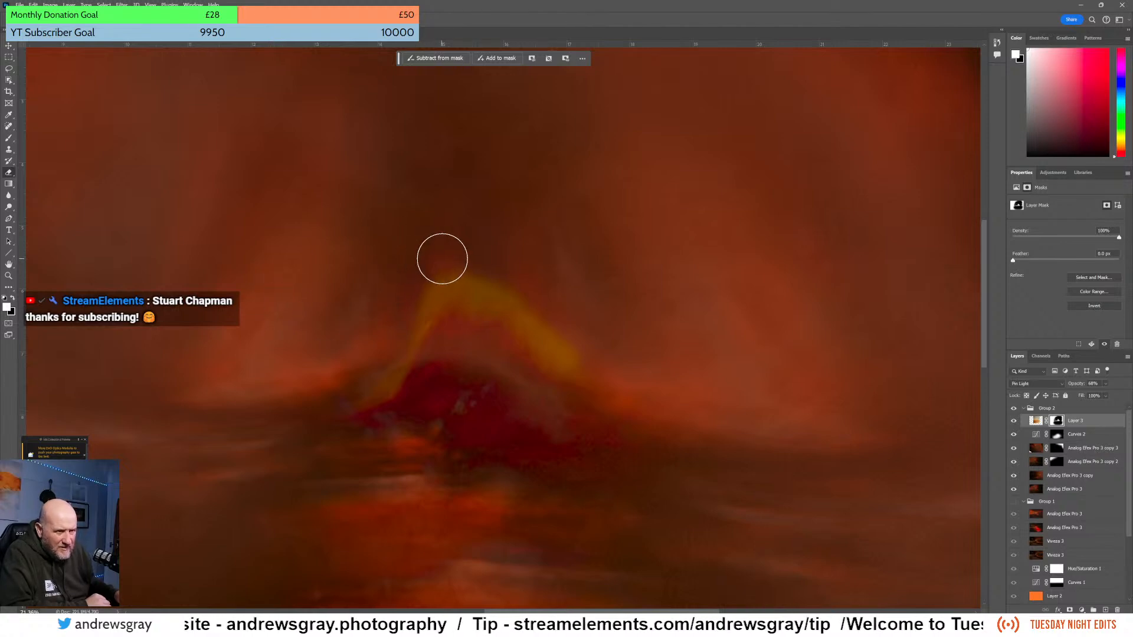
mouse_move(501, 280)
mouse_down()
mouse_move(524, 289)
mouse_move(534, 325)
mouse_move(560, 351)
mouse_move(617, 369)
mouse_up()
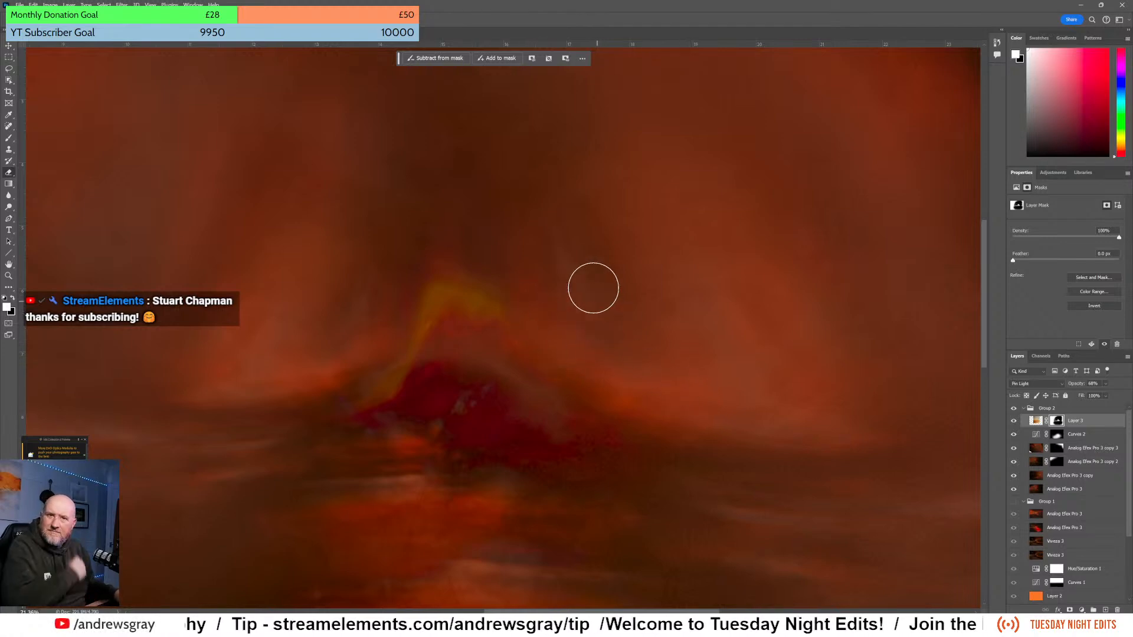
key(bracketleft)
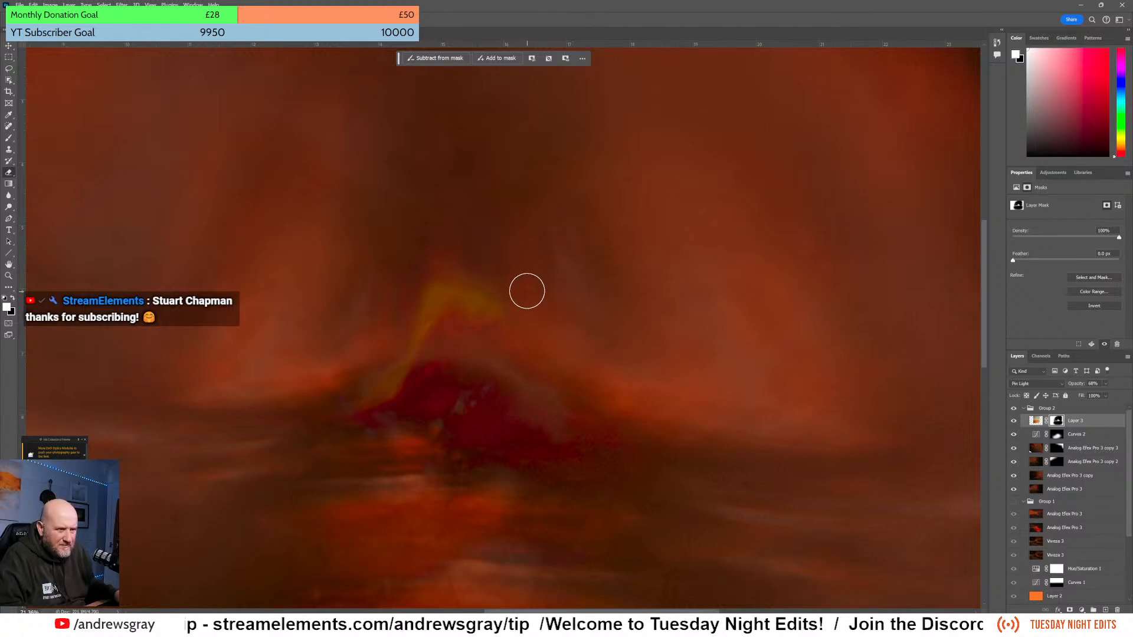
key(bracketleft)
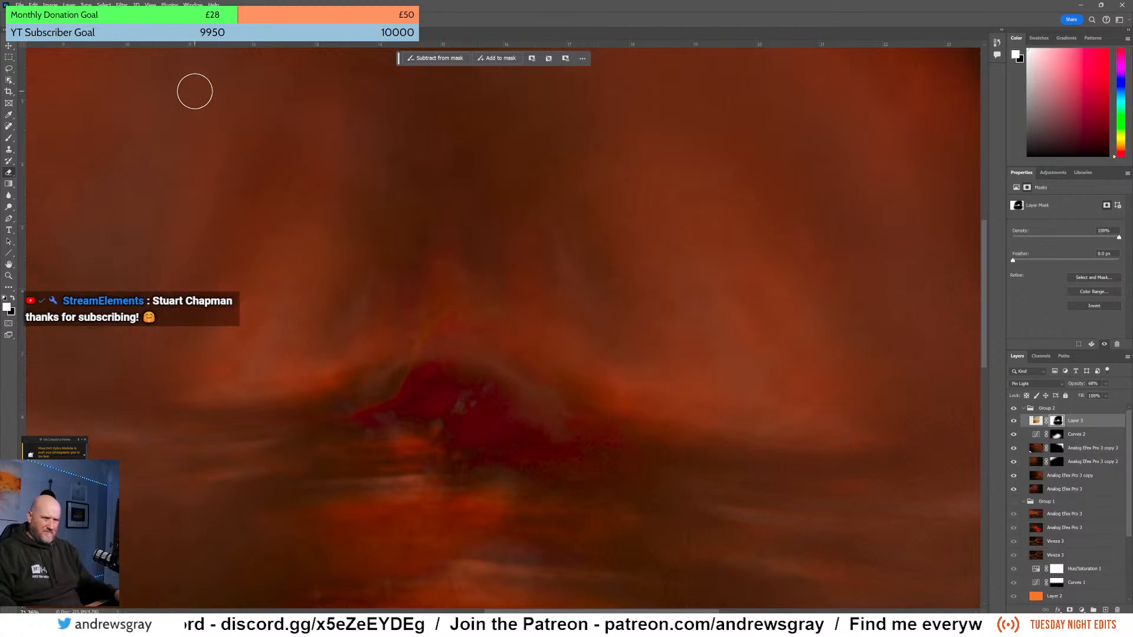
- Paint the dark red hill back along both sides of its base on the mask, and clean up stray yellow with the Eraser
scroll(252, 162, down, 4)
scroll(242, 206, down, 1)
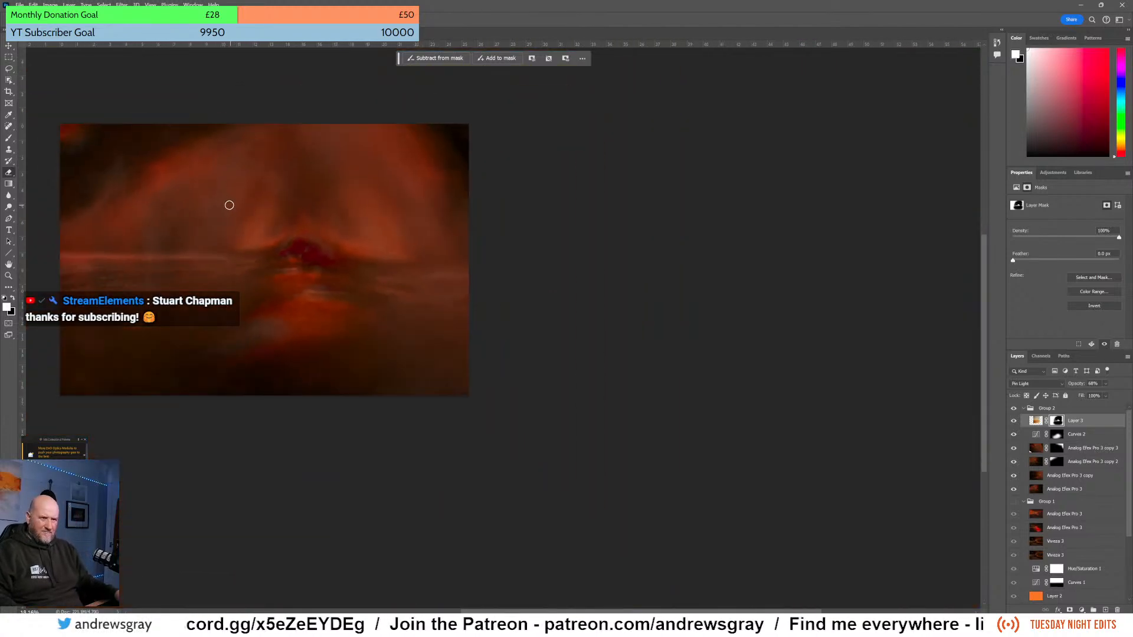
scroll(230, 203, up, 5)
scroll(337, 276, up, 1)
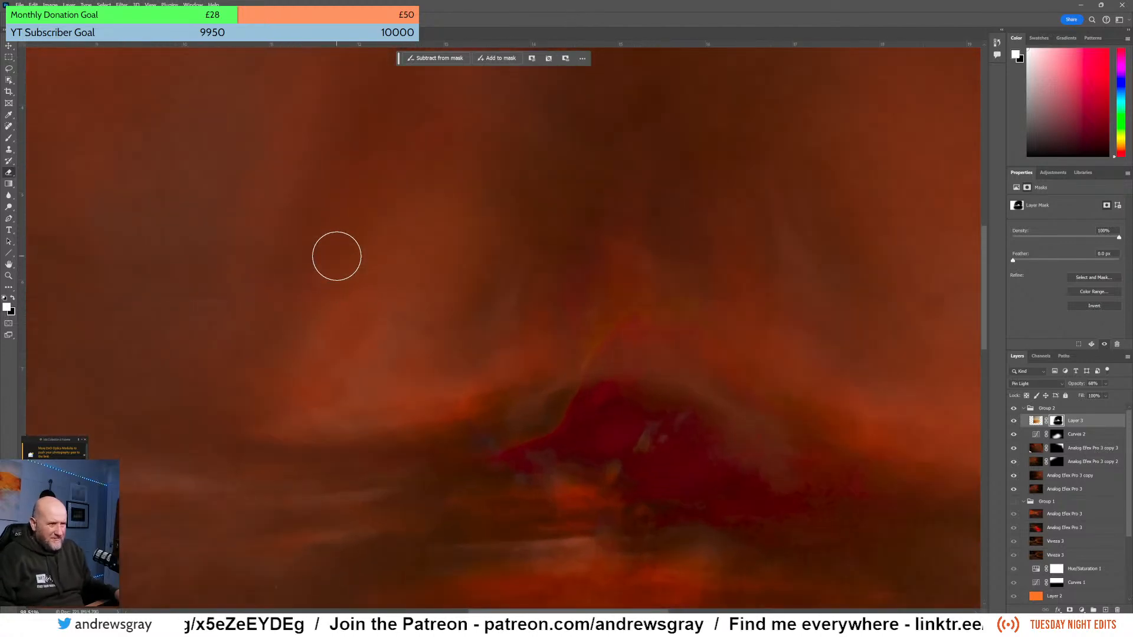
click(10, 137)
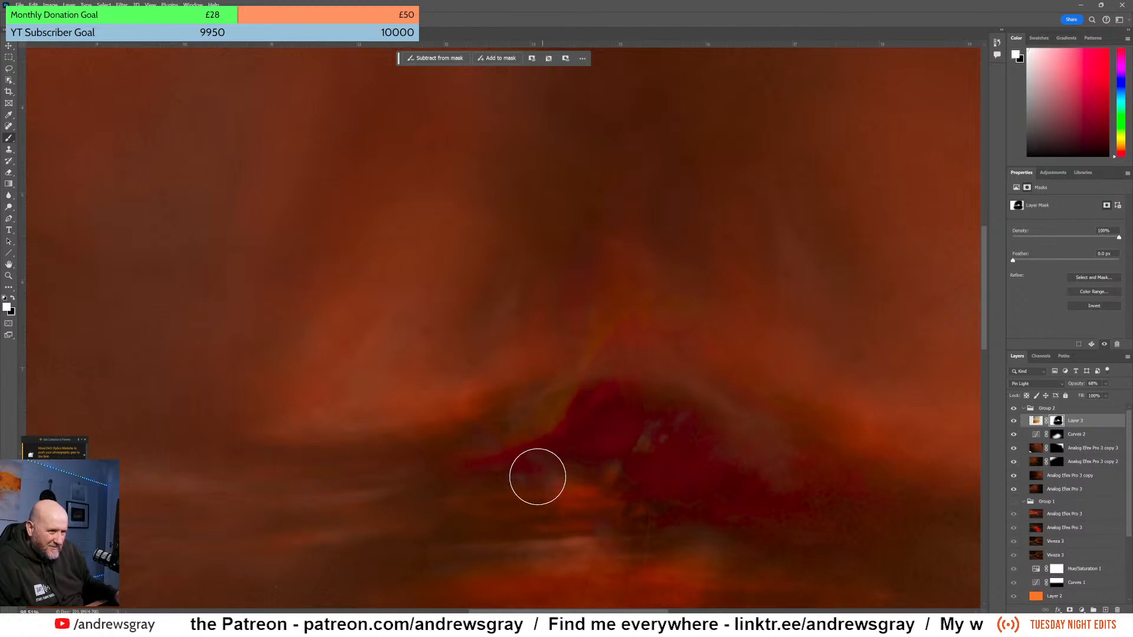
drag(769, 451, 573, 421)
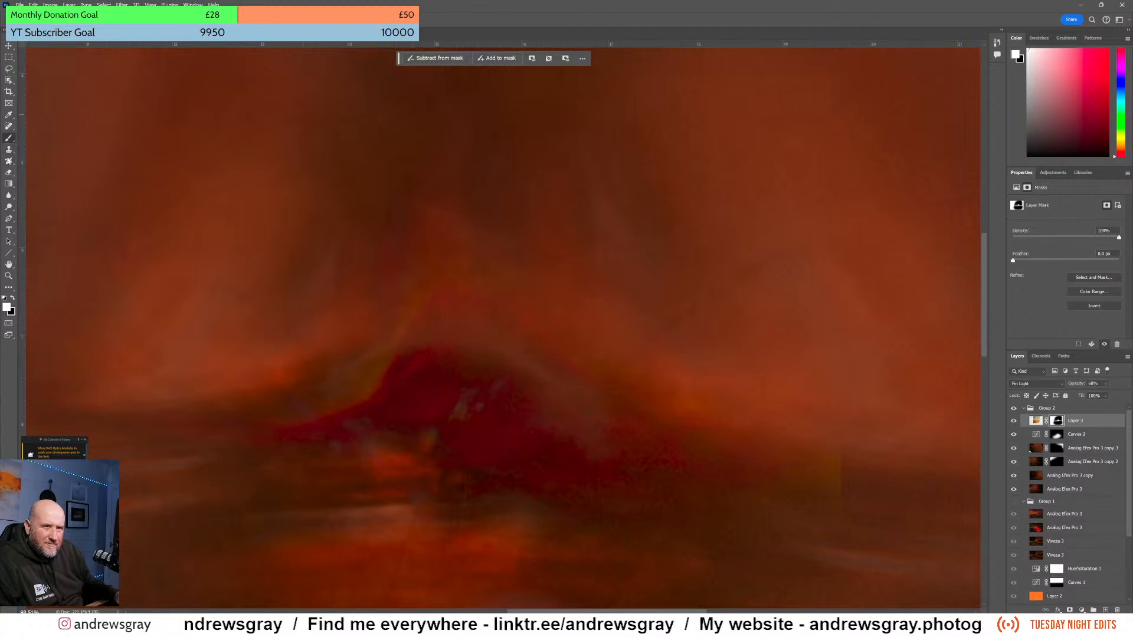
click(9, 173)
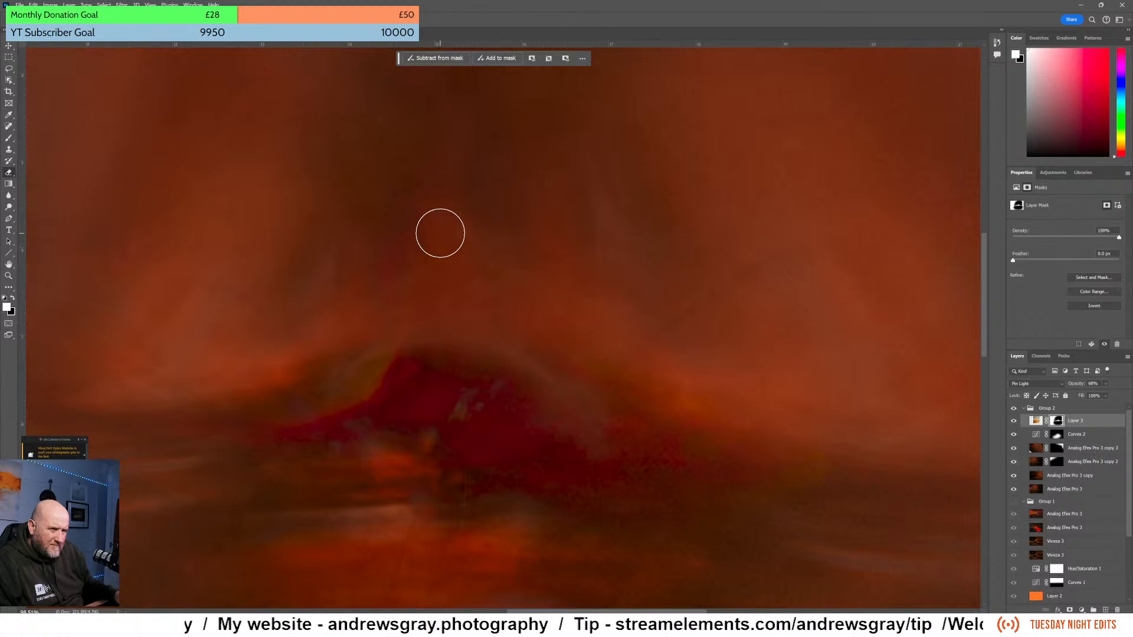
- Duplicate the masked yellow photo layer and shift the copy slightly up and to the right
click(1037, 421)
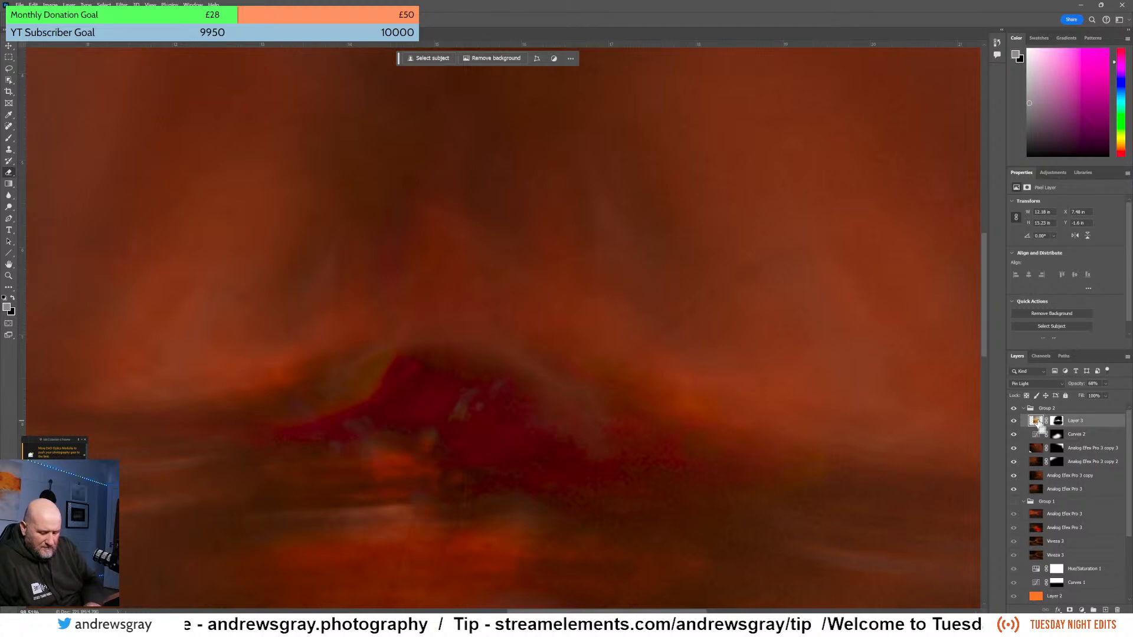
key(ctrl+j)
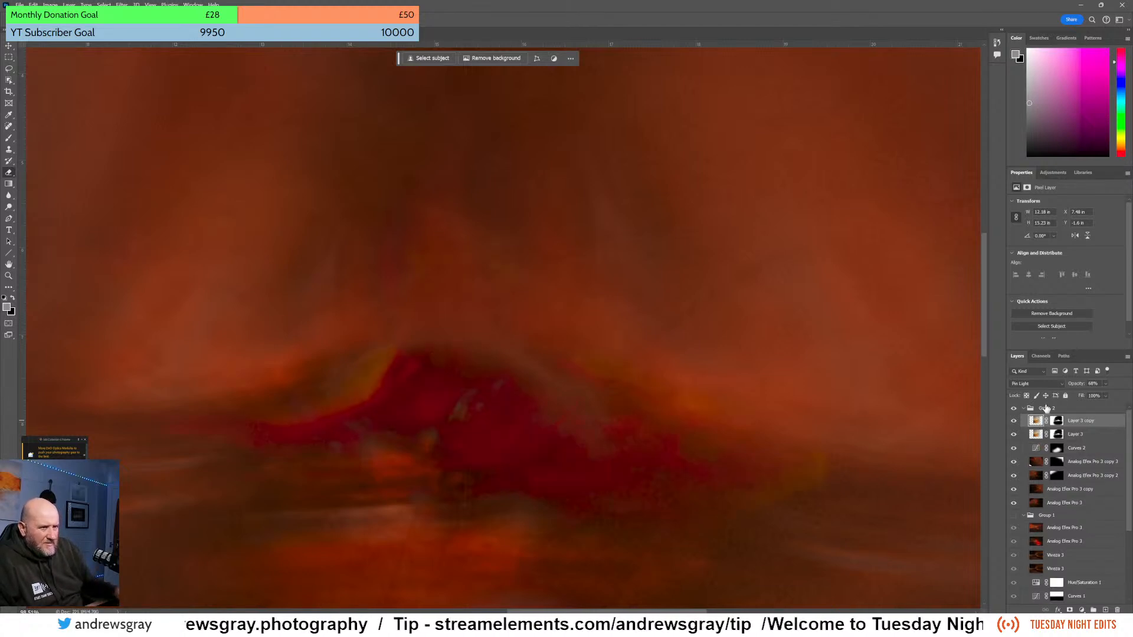
click(9, 46)
mouse_move(326, 260)
mouse_down()
mouse_move(315, 236)
mouse_move(331, 216)
mouse_move(348, 221)
mouse_up()
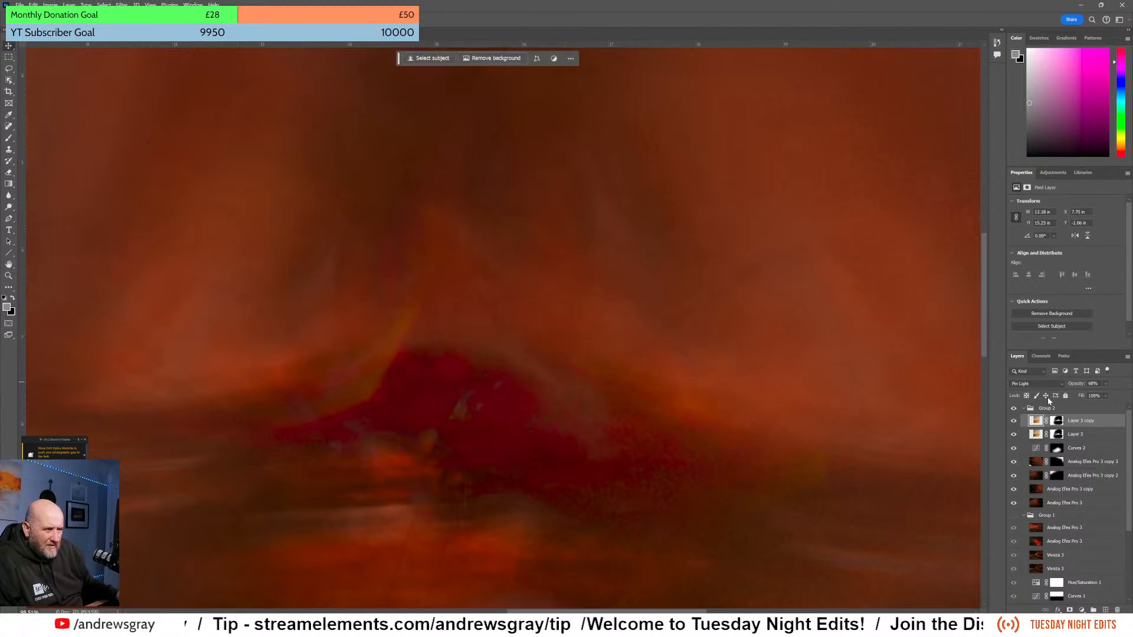
- Try other blend modes on the duplicate layer, return it to Pin Light, and move it back down and to the left
click(1036, 384)
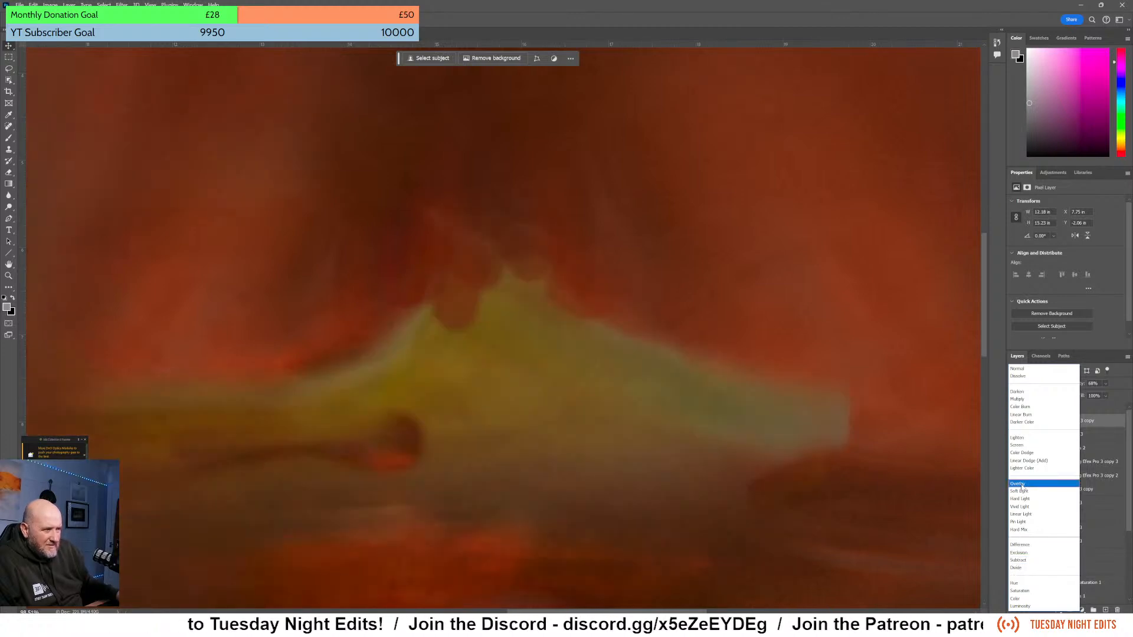
click(1025, 523)
mouse_move(647, 398)
mouse_down()
mouse_move(672, 337)
mouse_move(646, 292)
mouse_move(647, 376)
mouse_move(614, 507)
mouse_move(563, 533)
mouse_move(514, 532)
mouse_move(613, 455)
mouse_move(613, 390)
mouse_move(624, 357)
mouse_move(636, 357)
mouse_move(617, 429)
mouse_up()
- Compare the image with the duplicate yellow photo layer hidden and shown, and delete the duplicate
click(1055, 421)
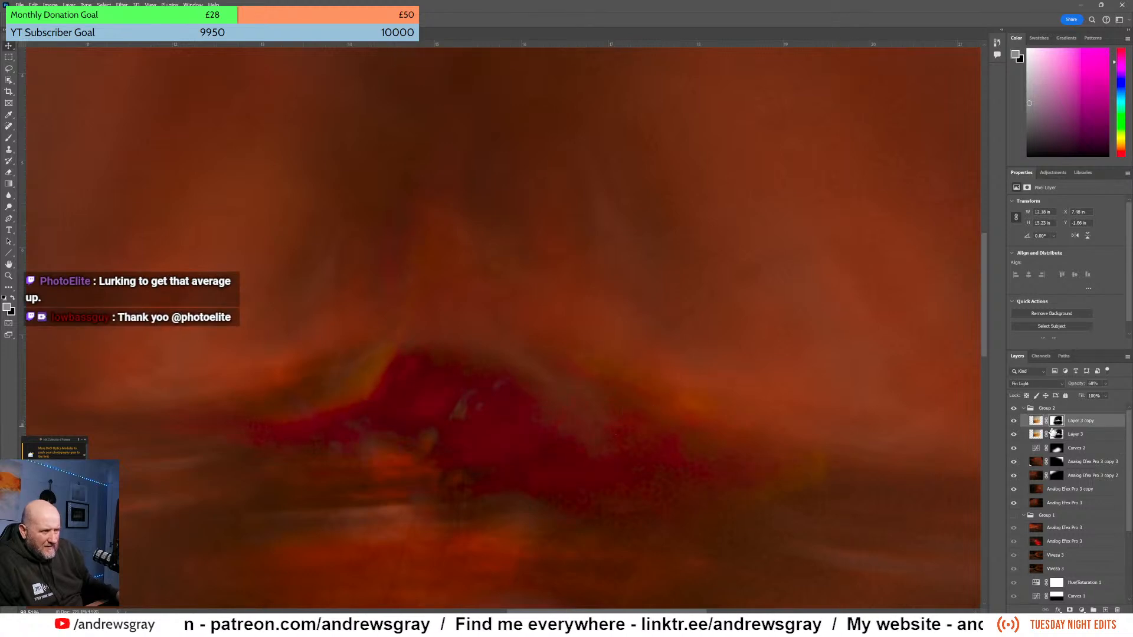
click(1013, 422)
click(1013, 421)
drag(1102, 425, 1119, 608)
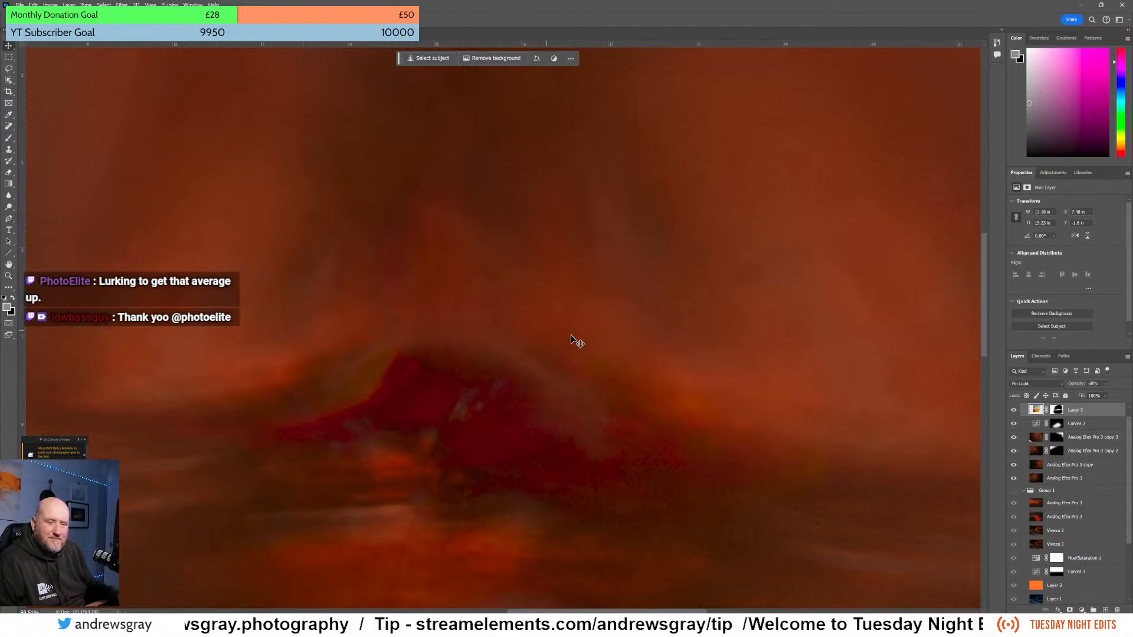
- Hide the masked yellow photo layer and compare the image with the Analog Efex copy layers hidden and shown
click(1013, 412)
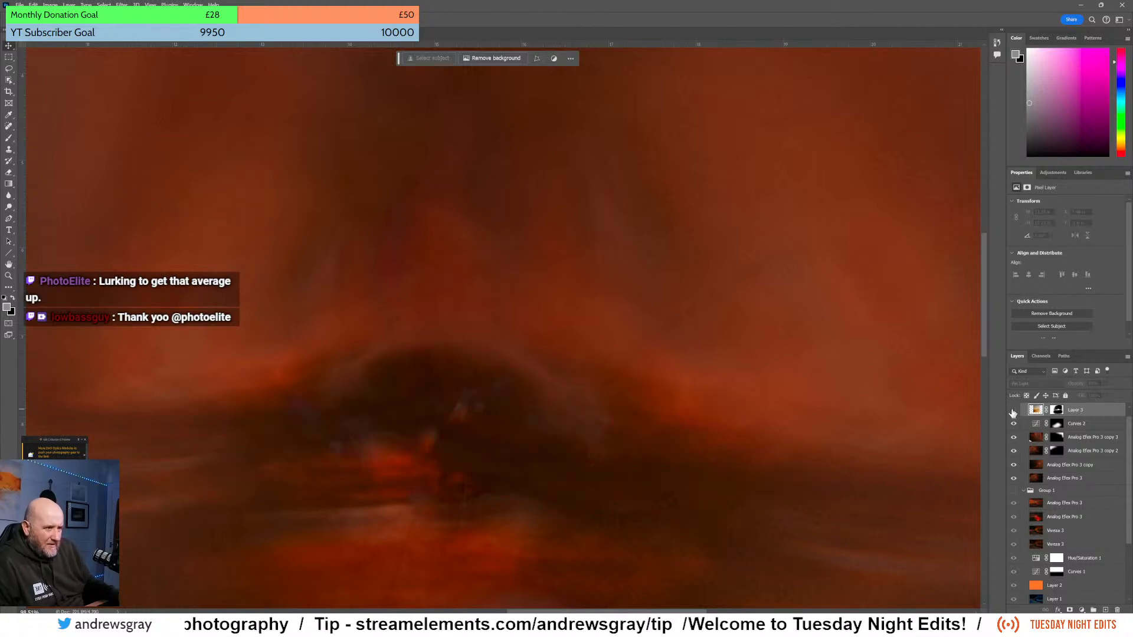
click(1013, 411)
click(1013, 412)
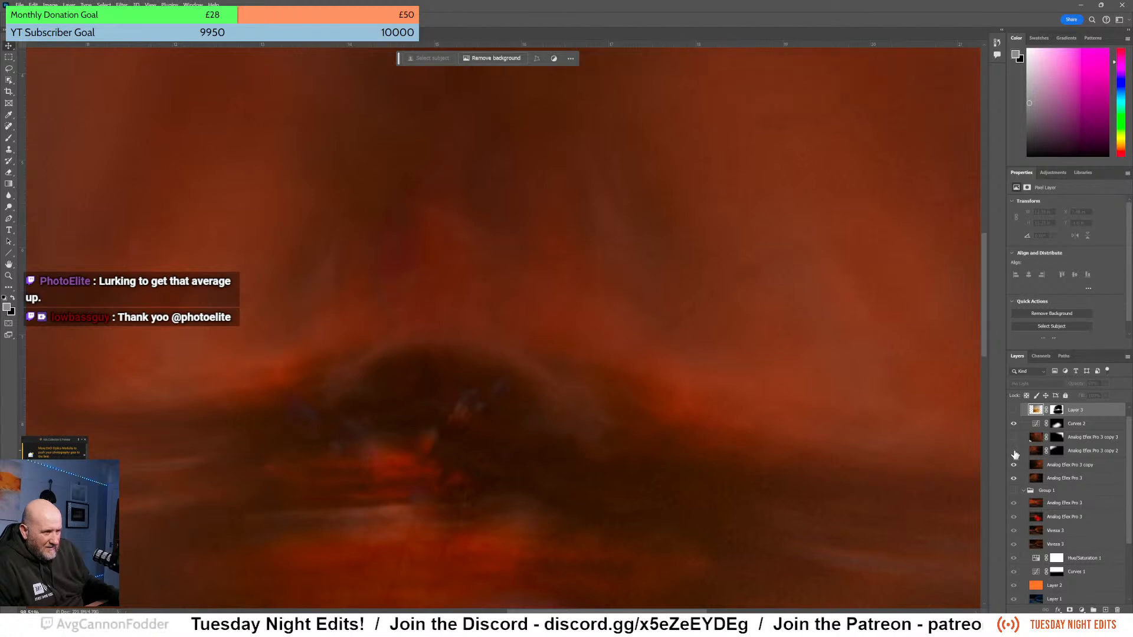
click(1014, 469)
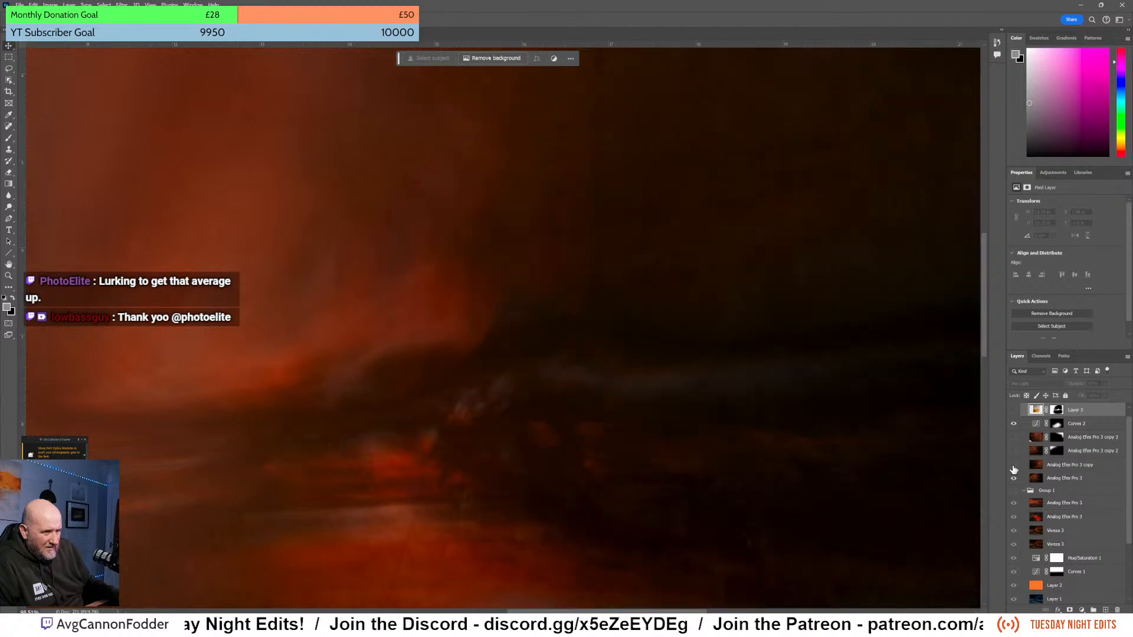
click(1014, 469)
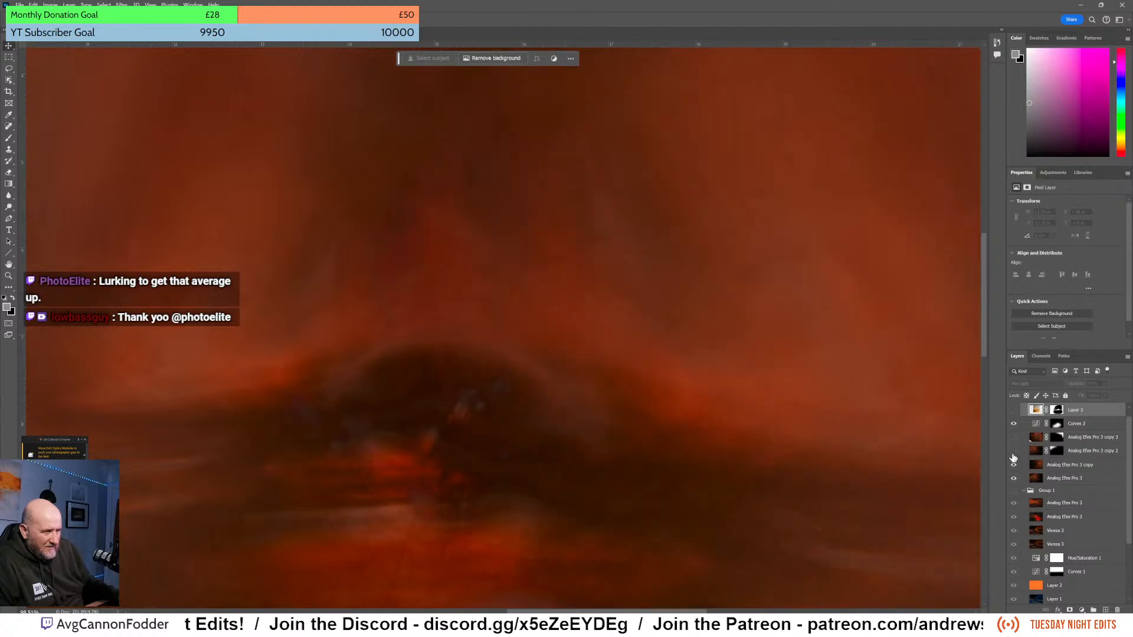
- Duplicate the Analog Efex Pro 3 layer above Group 1 and clone the dark mound upward on the copy with a larger Clone Stamp
click(1037, 479)
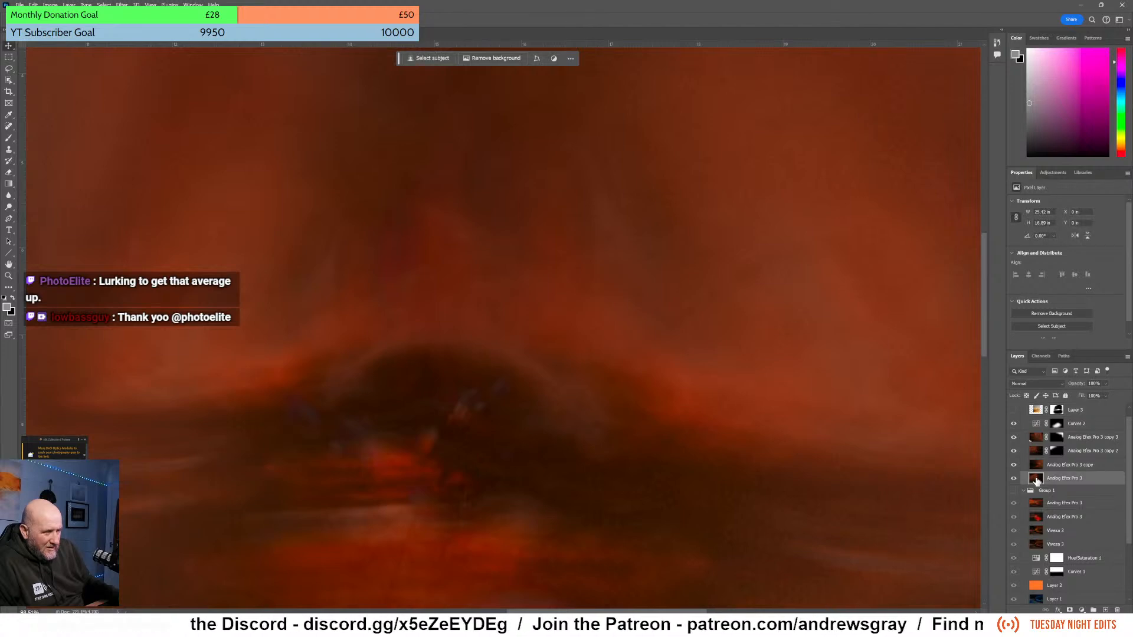
key(ctrl+j)
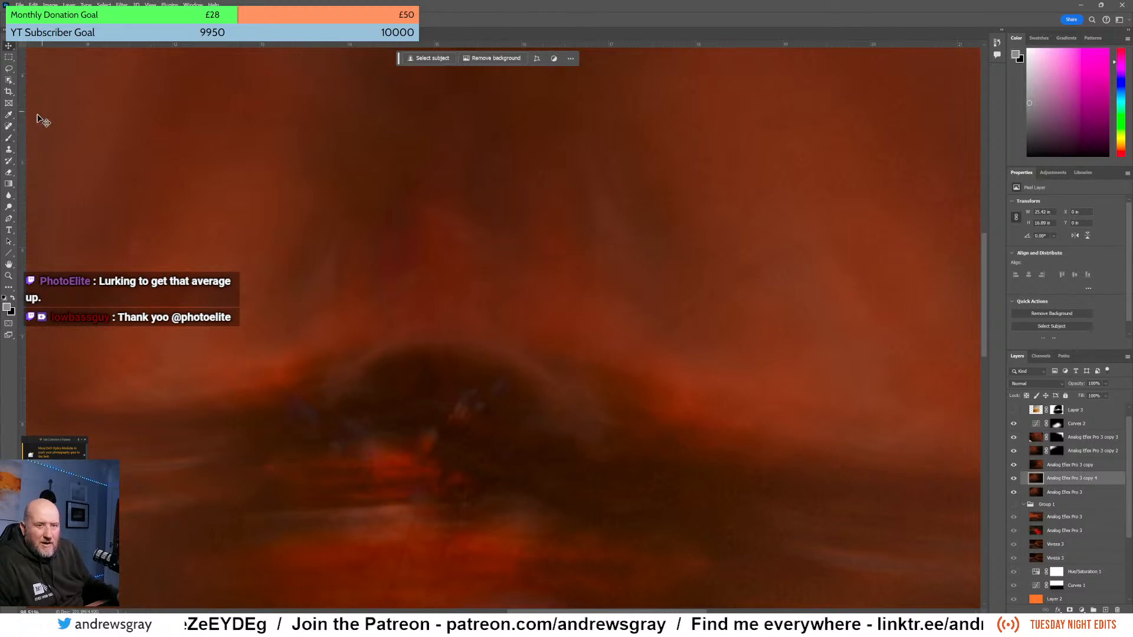
click(9, 150)
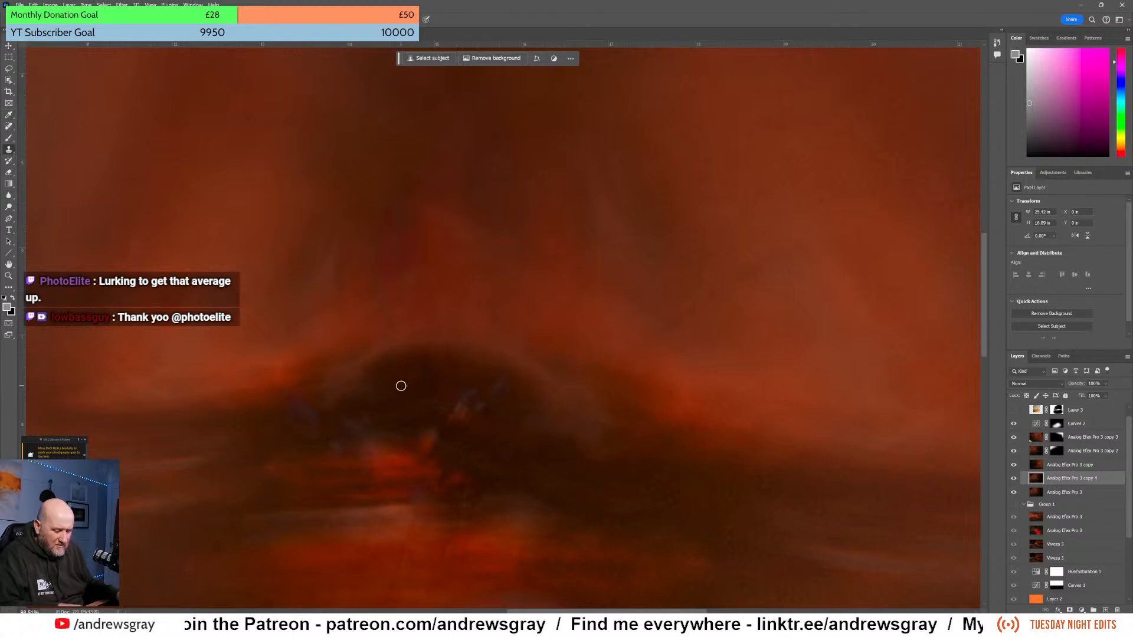
key(bracketright)
key(bracketright)
key(bracketright)
key(bracketright)
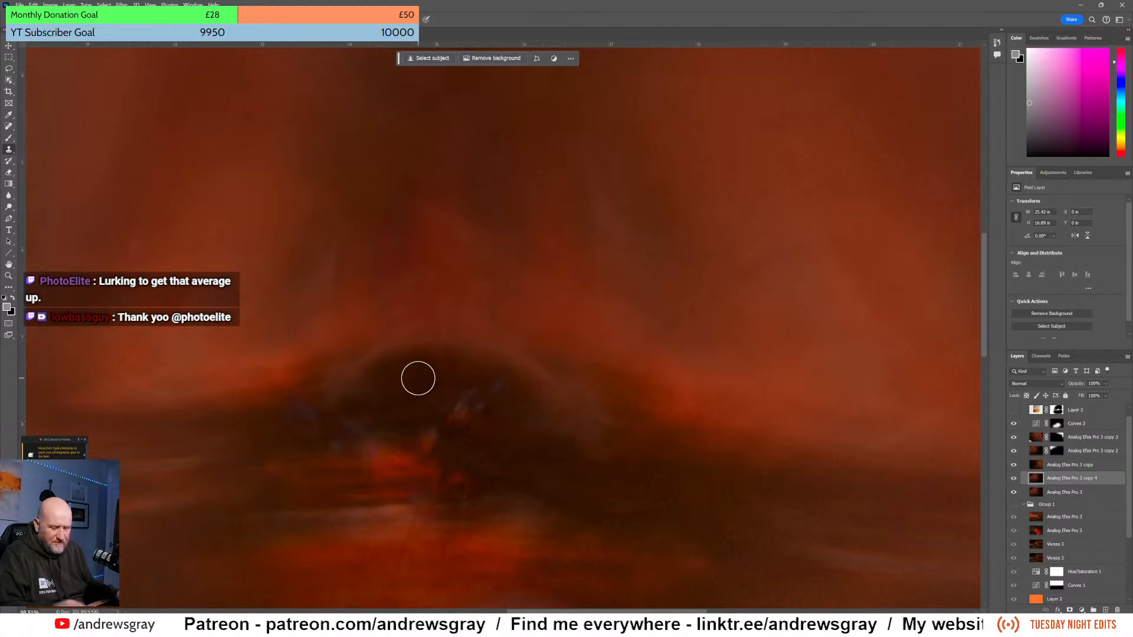
alt+click(418, 379)
mouse_move(411, 344)
mouse_down()
mouse_move(430, 305)
mouse_move(446, 331)
mouse_up()
alt+click(413, 361)
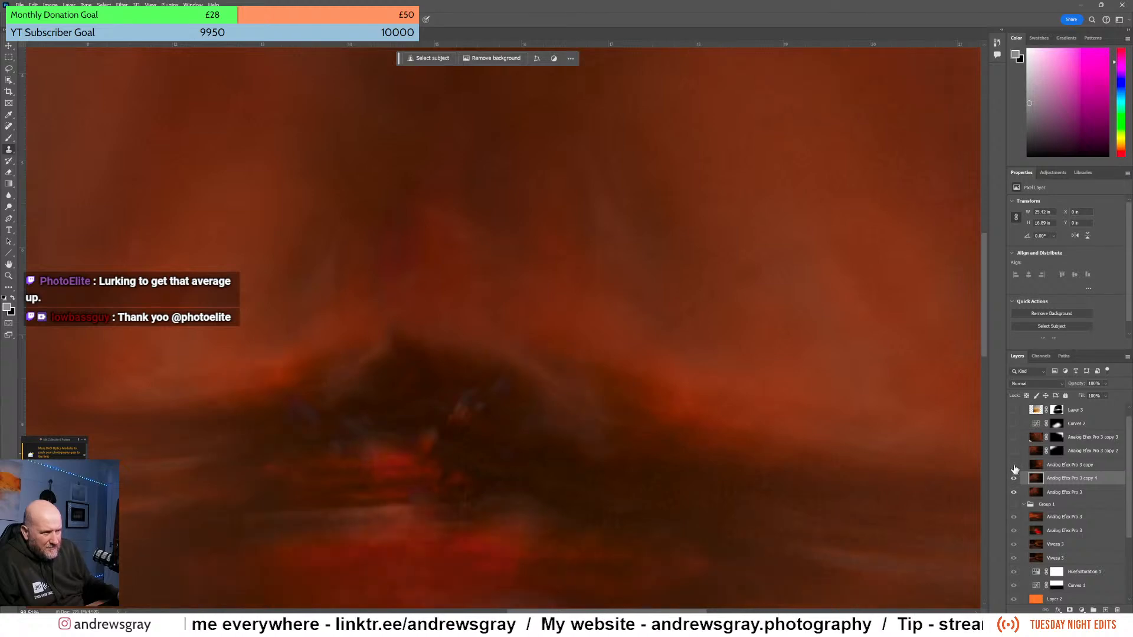
- Compare the cloned mound with the Lighten Analog Efex Pro 3 copy layer hidden and shown
click(1014, 468)
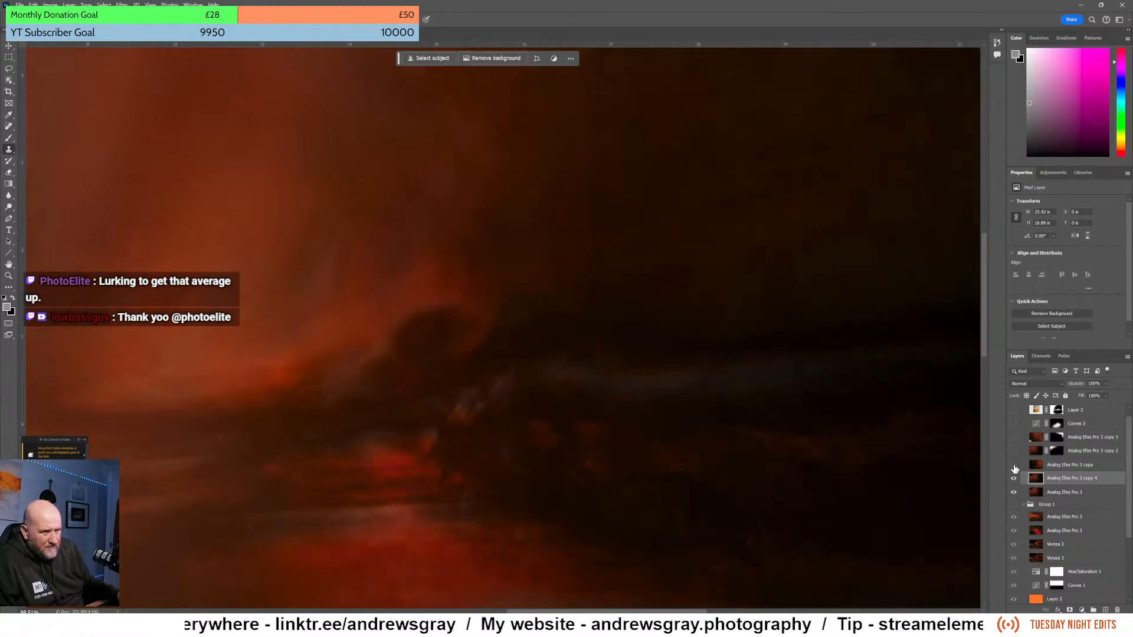
click(1014, 468)
click(1015, 467)
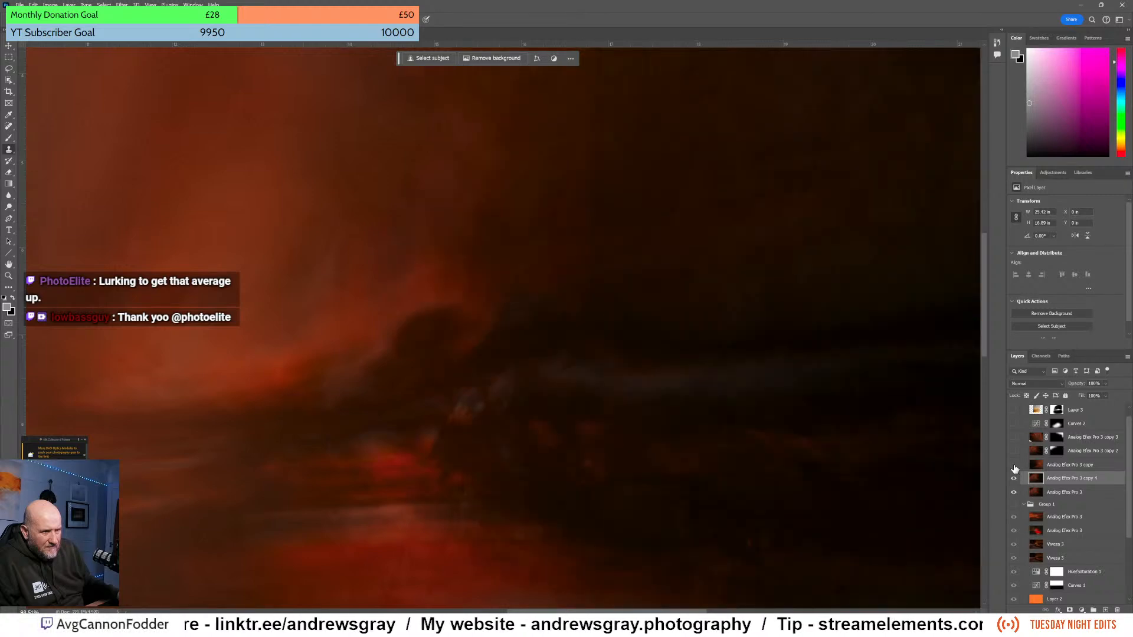
click(1014, 467)
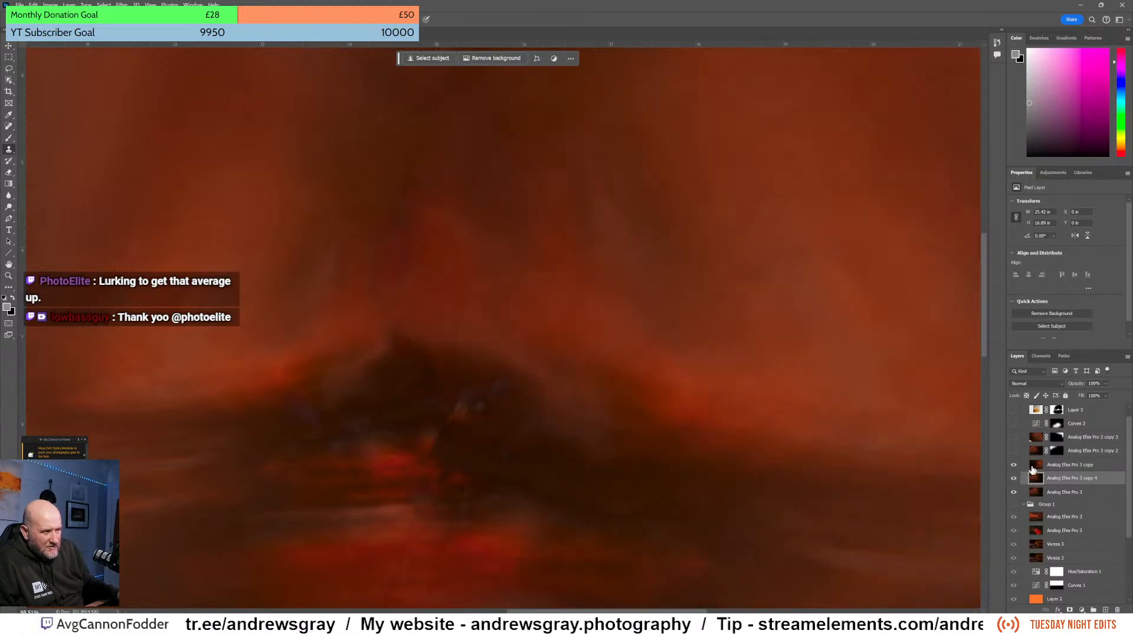
- Add a layer mask to the Lighten Analog Efex Pro 3 copy layer and erase a taller dark peak over the mound on it
click(1038, 466)
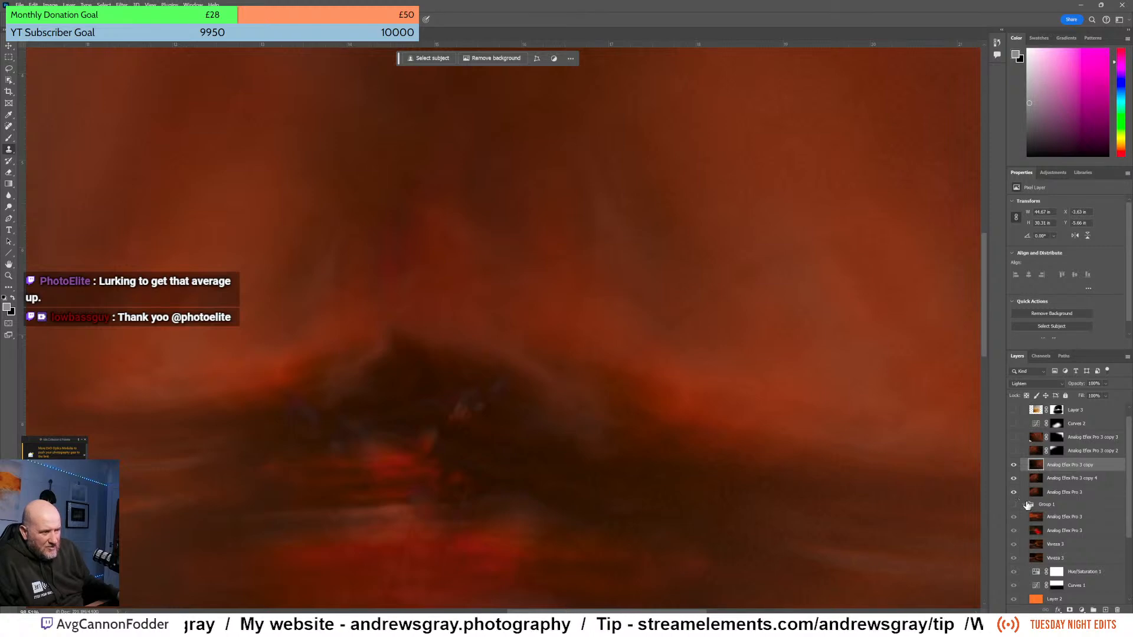
click(1070, 610)
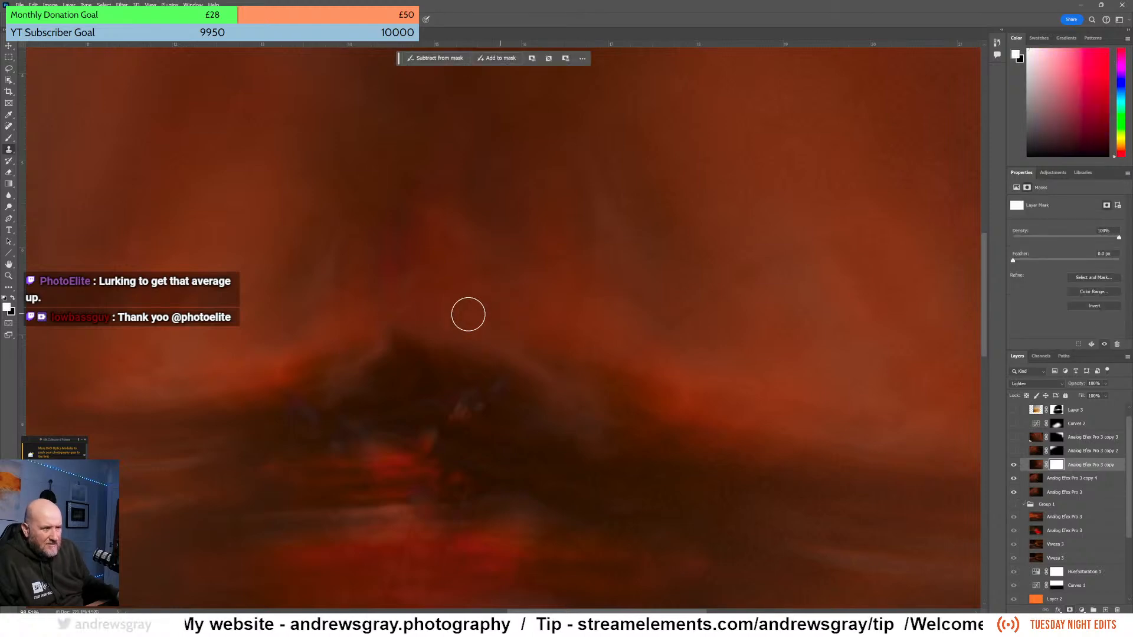
click(9, 172)
mouse_move(458, 324)
mouse_down()
mouse_move(444, 282)
mouse_move(395, 338)
mouse_move(462, 355)
mouse_move(520, 349)
mouse_move(482, 295)
mouse_move(441, 297)
mouse_move(429, 318)
mouse_move(457, 249)
mouse_up()
mouse_move(504, 249)
mouse_down()
mouse_move(531, 325)
mouse_move(575, 342)
mouse_move(488, 358)
mouse_move(538, 400)
mouse_move(597, 391)
mouse_up()
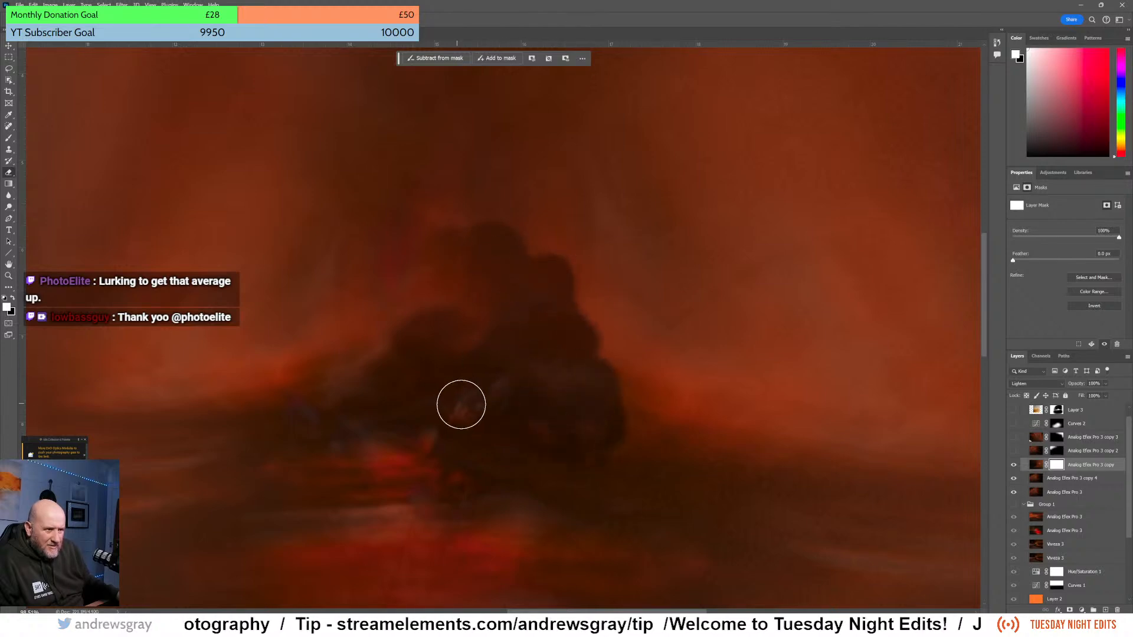
- Show the masked yellow photo layer again and paint white on its mask to extend the hill over the dark peak and down both slopes
click(1012, 412)
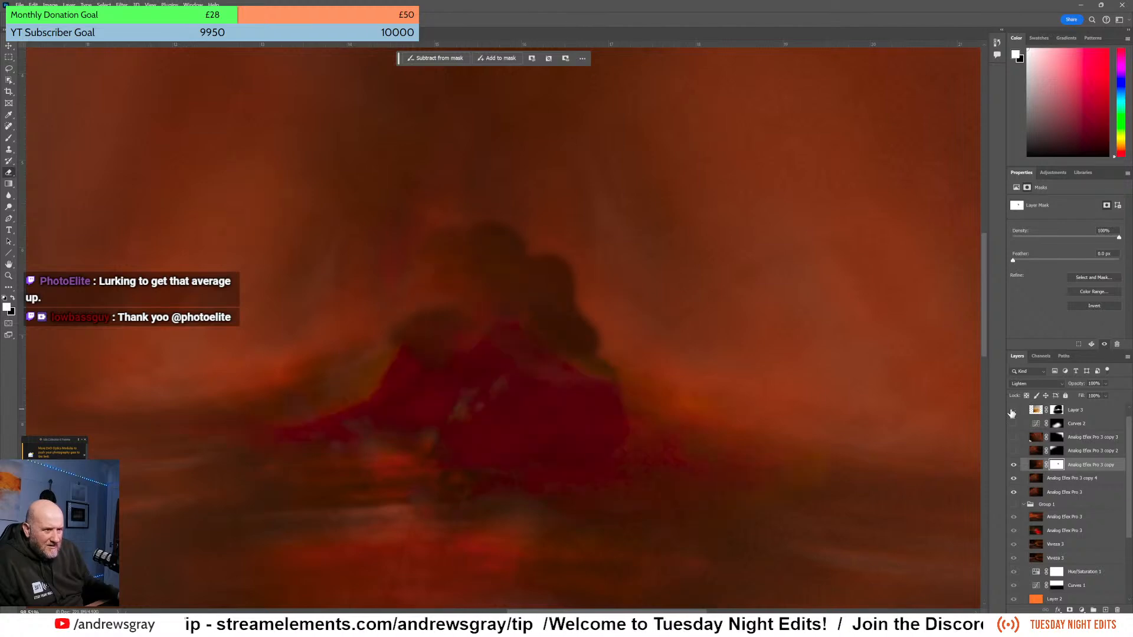
click(1012, 411)
click(1013, 412)
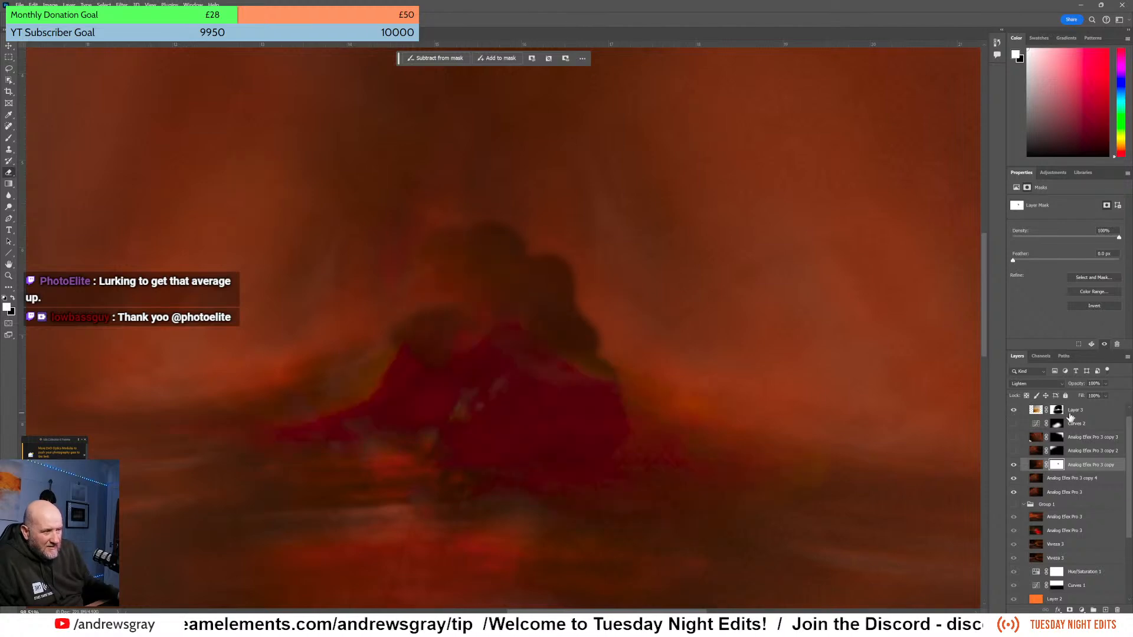
click(1056, 410)
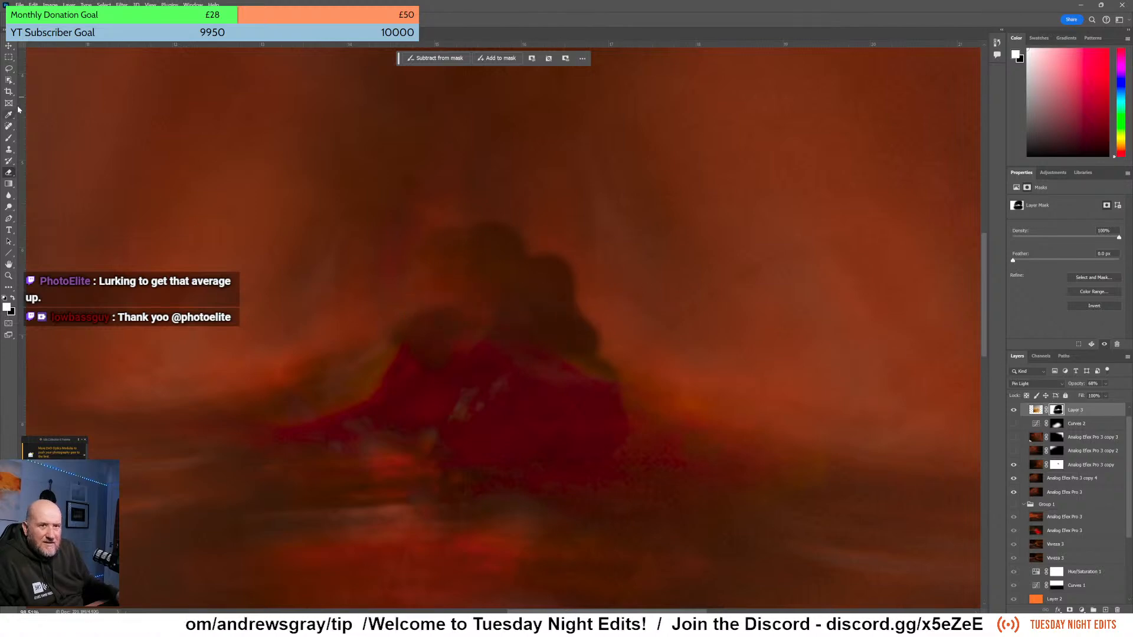
click(8, 138)
mouse_move(548, 322)
mouse_down()
mouse_move(450, 321)
mouse_move(500, 344)
mouse_move(432, 352)
mouse_move(403, 302)
mouse_move(473, 264)
mouse_move(446, 271)
mouse_move(584, 347)
mouse_move(524, 270)
mouse_move(448, 268)
mouse_move(577, 372)
mouse_move(595, 340)
mouse_move(512, 263)
mouse_move(576, 354)
mouse_move(462, 334)
mouse_move(520, 319)
mouse_move(446, 336)
mouse_move(452, 370)
mouse_move(540, 353)
mouse_move(534, 361)
mouse_move(464, 355)
mouse_move(519, 333)
mouse_move(561, 353)
mouse_move(539, 350)
mouse_move(529, 379)
mouse_up()
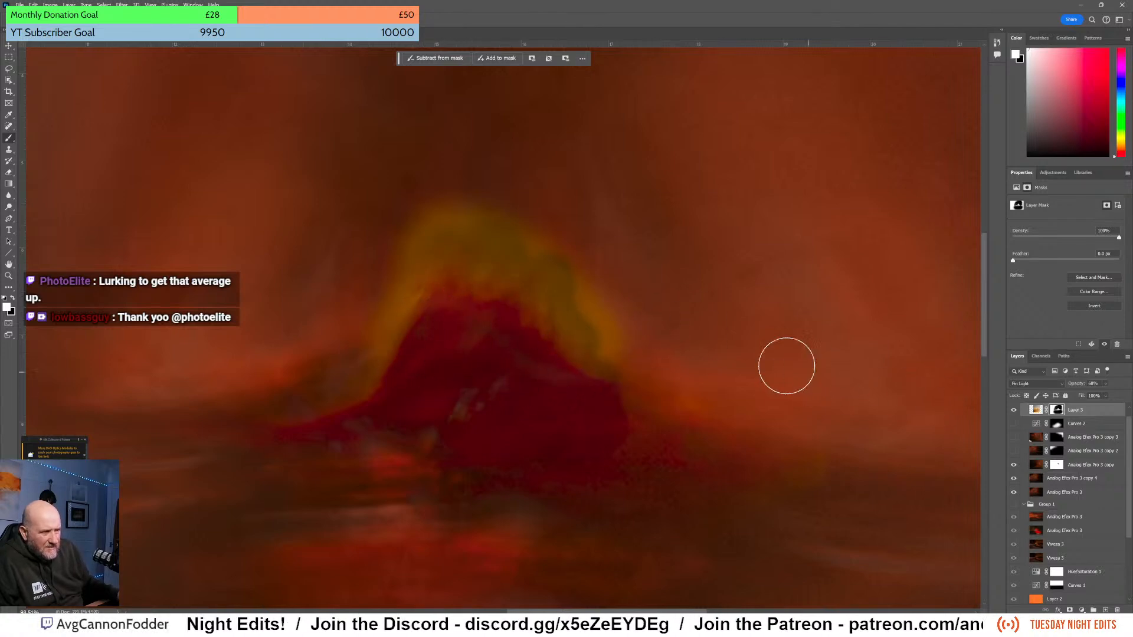
mouse_move(478, 285)
mouse_down()
mouse_move(347, 356)
mouse_move(559, 321)
mouse_up()
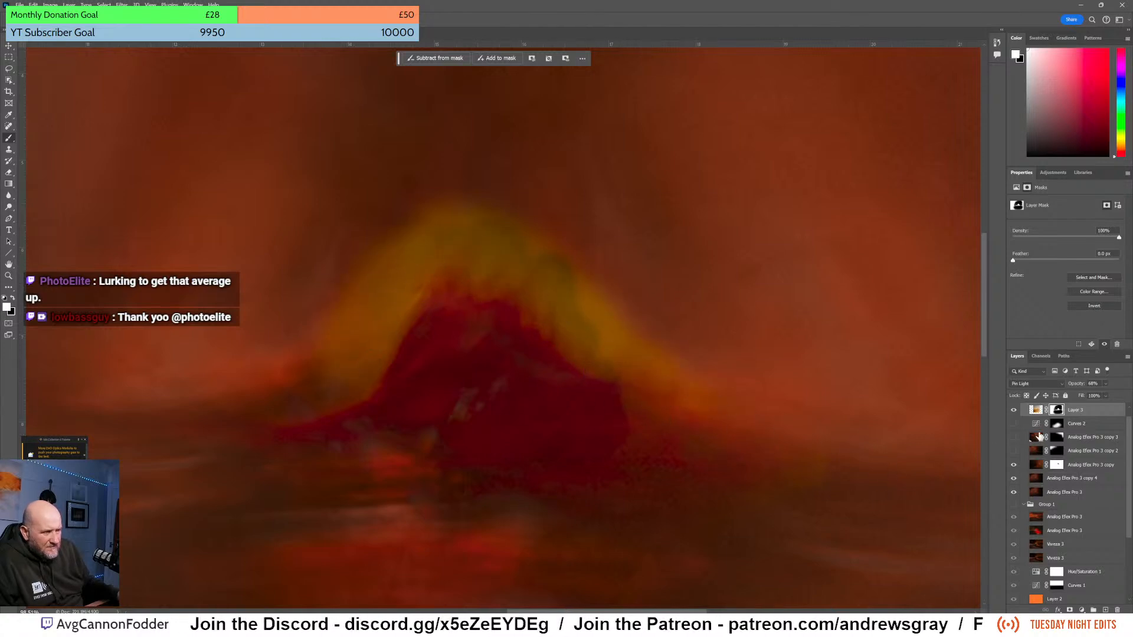
- Erase the Lighten layer's mask along the hill's right slope, and undo the last strokes extending past the base
click(1063, 466)
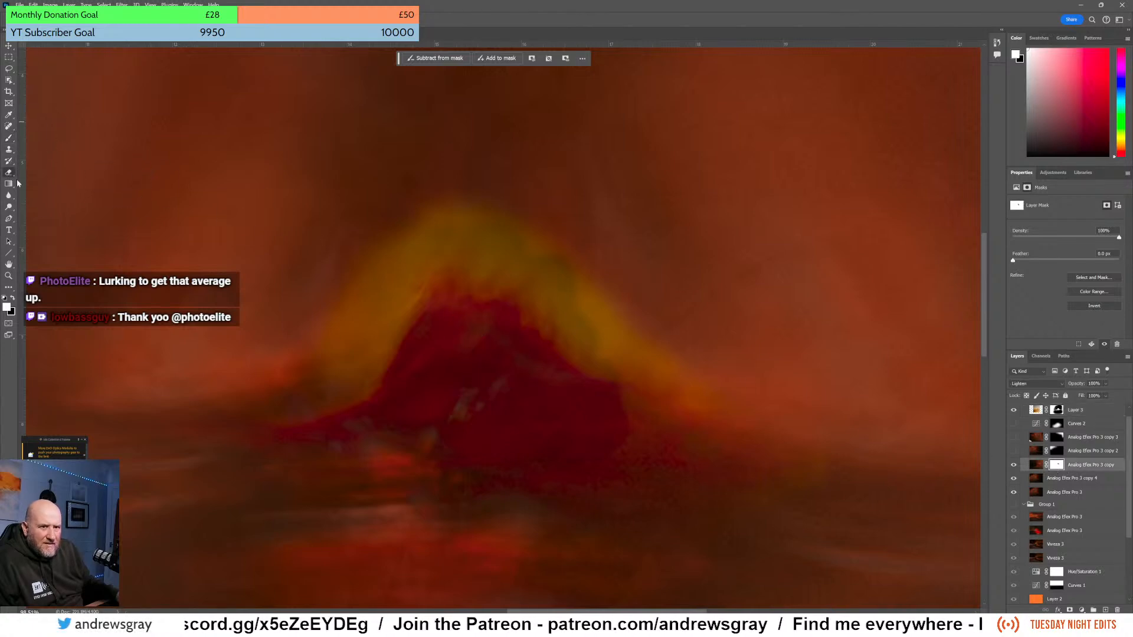
mouse_move(491, 264)
mouse_down()
mouse_move(545, 269)
mouse_move(605, 355)
mouse_move(541, 281)
mouse_move(410, 301)
mouse_move(499, 303)
mouse_move(644, 380)
mouse_move(566, 379)
mouse_move(530, 359)
mouse_move(447, 378)
mouse_move(446, 412)
mouse_move(348, 429)
mouse_move(399, 318)
mouse_move(283, 414)
mouse_move(388, 351)
mouse_move(507, 316)
mouse_move(745, 447)
mouse_move(788, 457)
mouse_move(587, 425)
mouse_move(650, 448)
mouse_move(580, 456)
mouse_move(758, 472)
mouse_move(466, 453)
mouse_move(599, 472)
mouse_move(567, 477)
mouse_move(768, 487)
mouse_move(720, 472)
mouse_move(797, 462)
mouse_move(934, 481)
mouse_move(658, 497)
mouse_up()
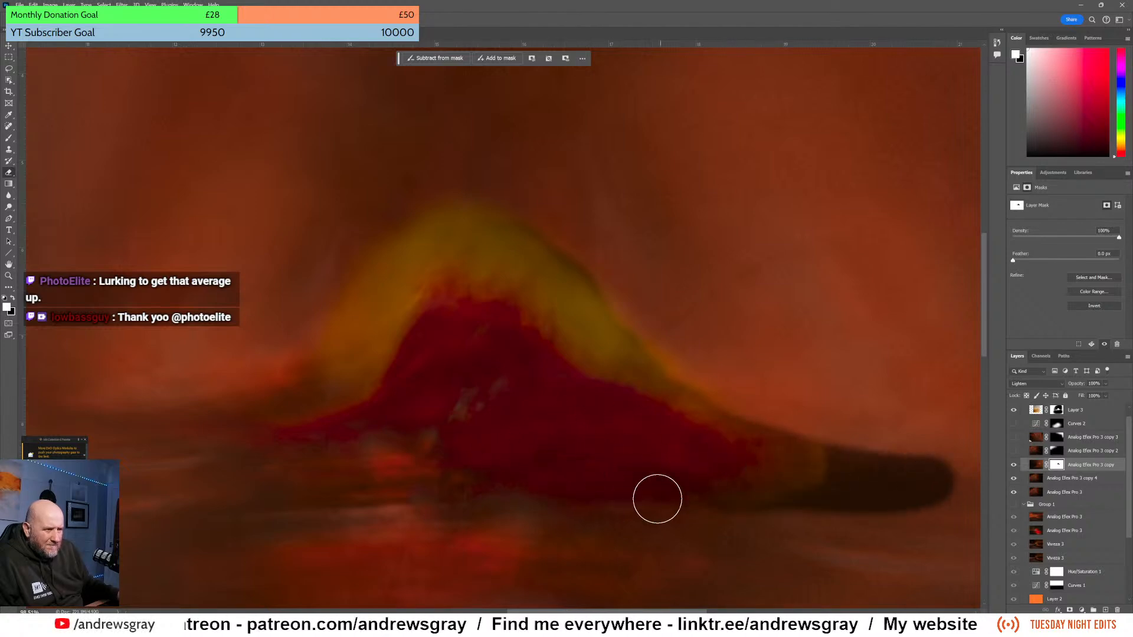
key(ctrl+z)
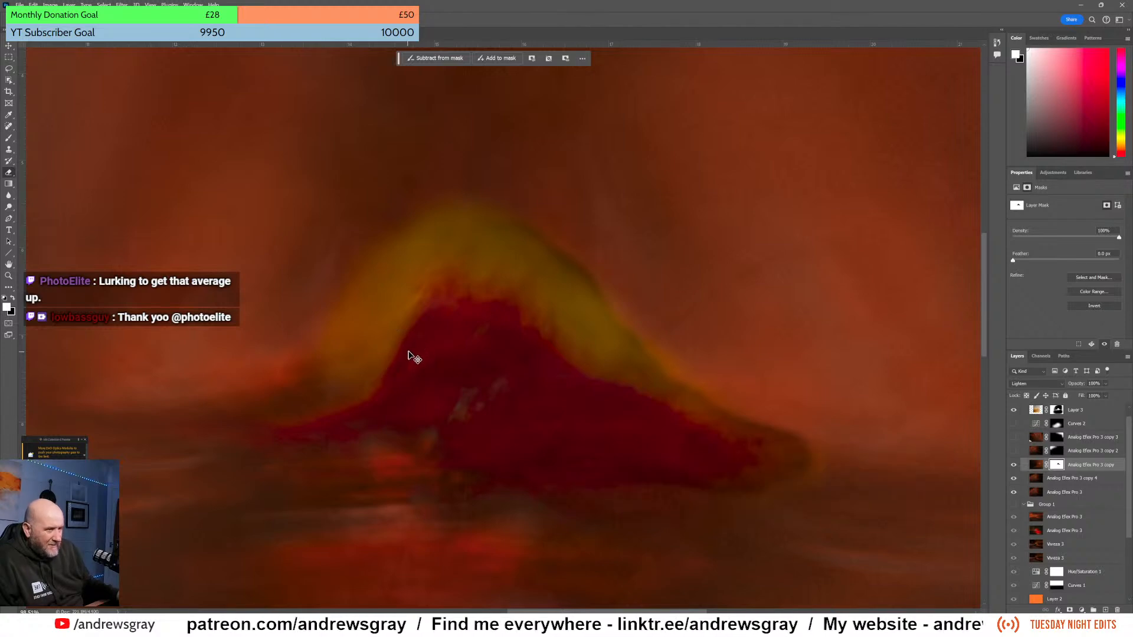
key(ctrl+z)
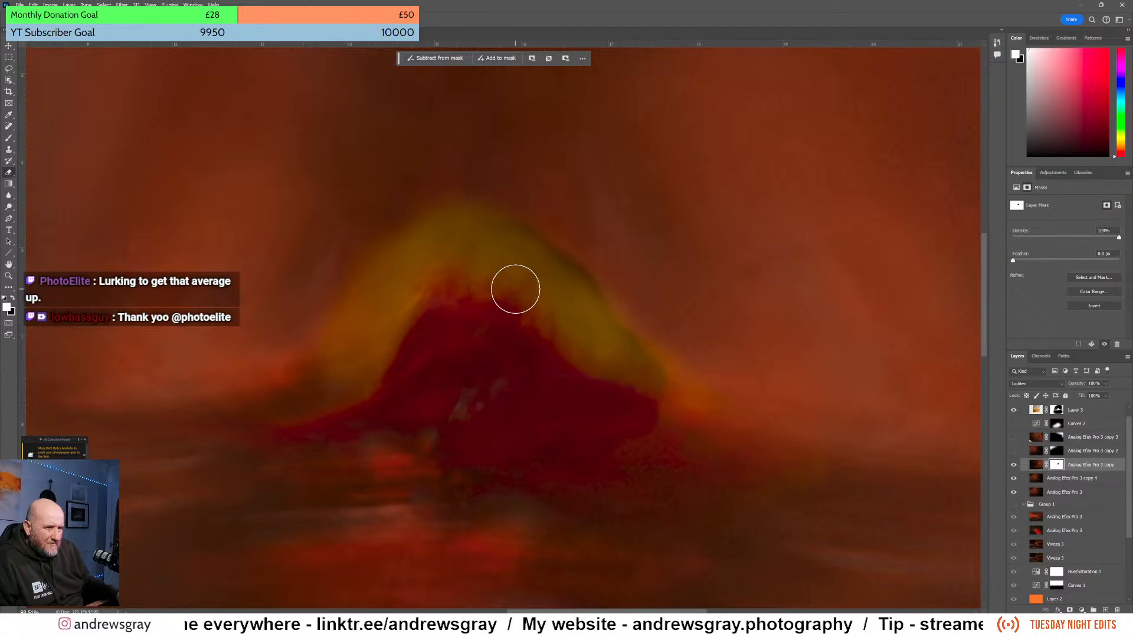
- Show the Curves 2 layer and the masked Analog Efex copy layers again, and check the hill within the wider image
click(1014, 425)
click(1015, 439)
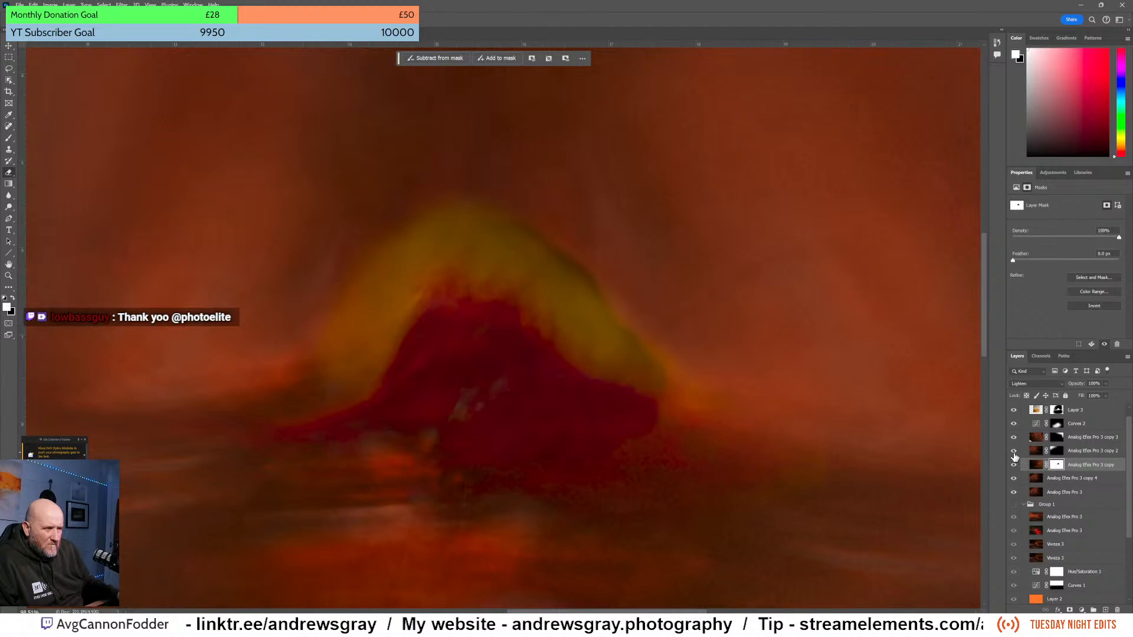
scroll(696, 371, down, 5)
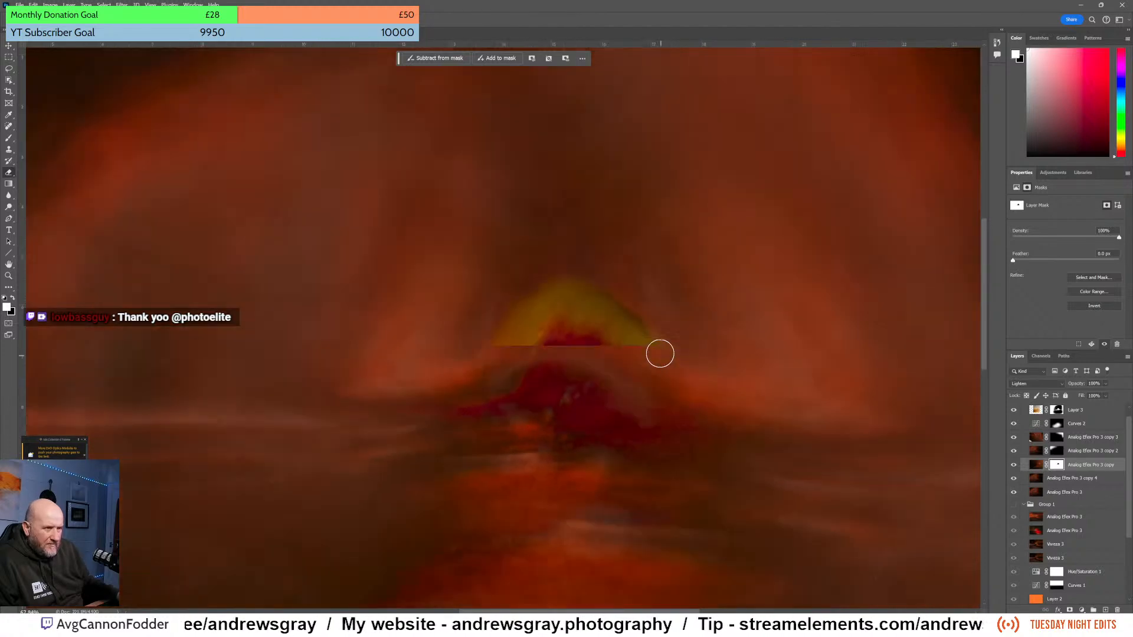
scroll(660, 352, up, 4)
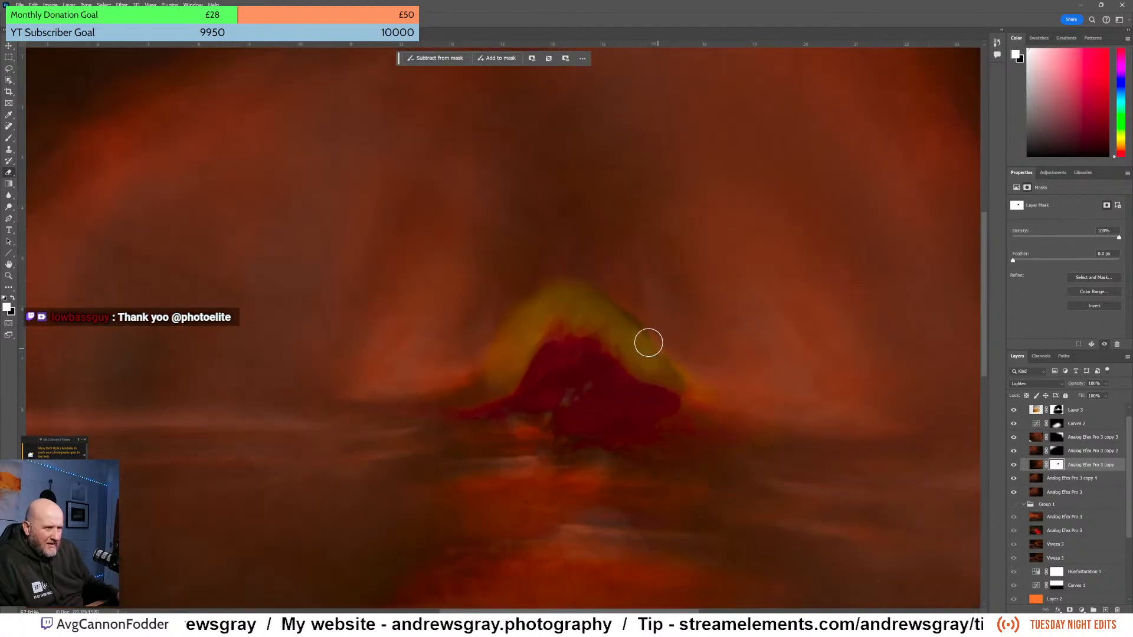
scroll(589, 332, down, 3)
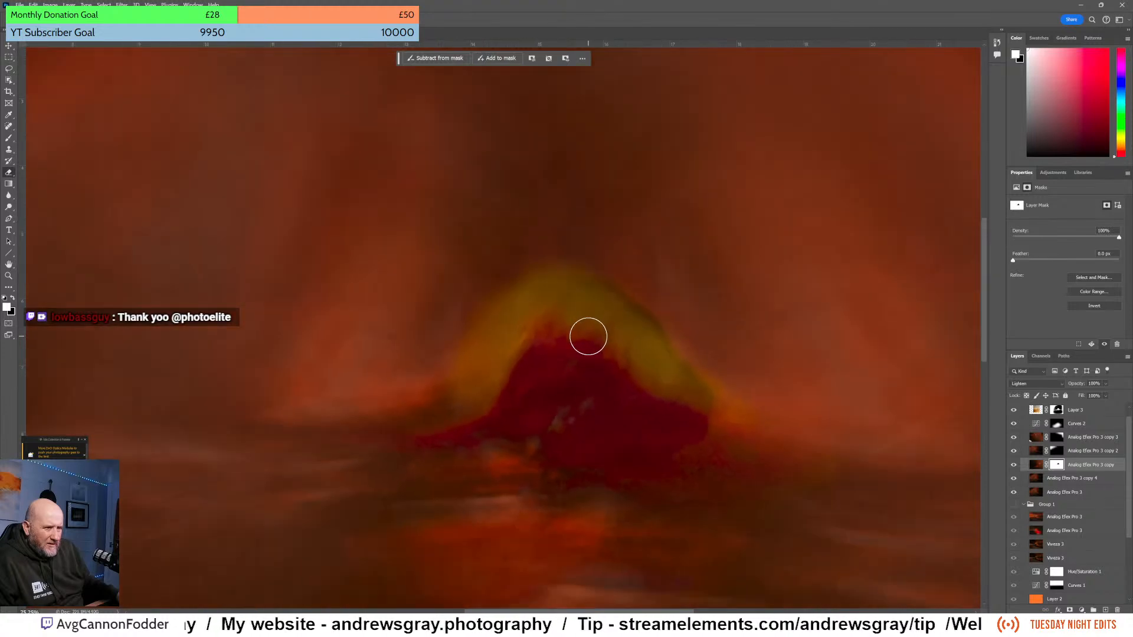
scroll(588, 336, down, 2)
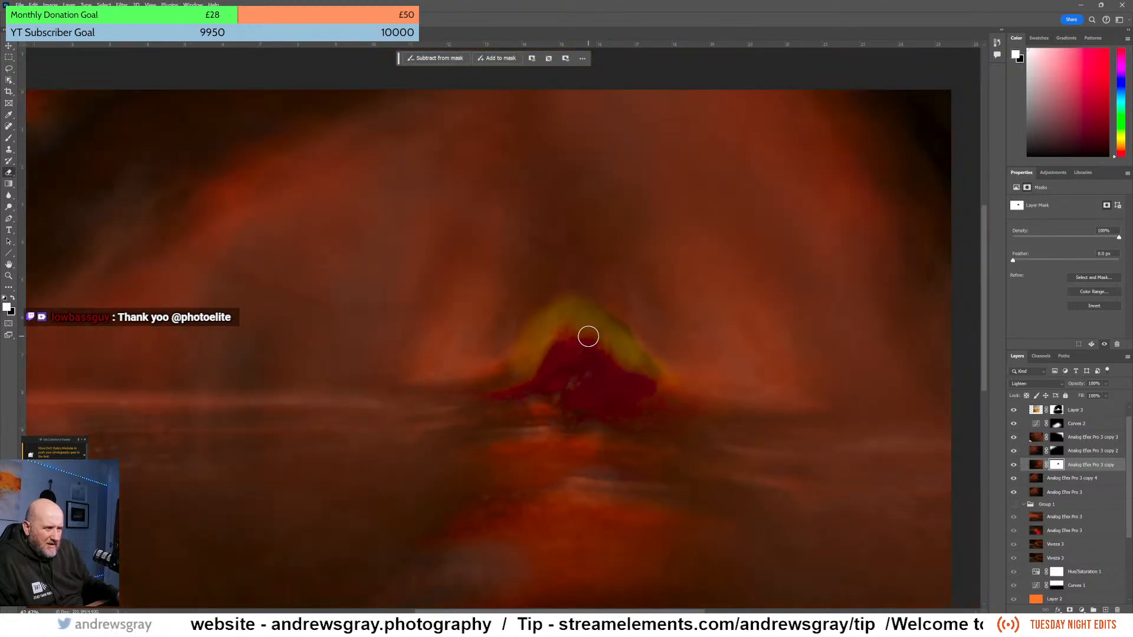
click(1036, 412)
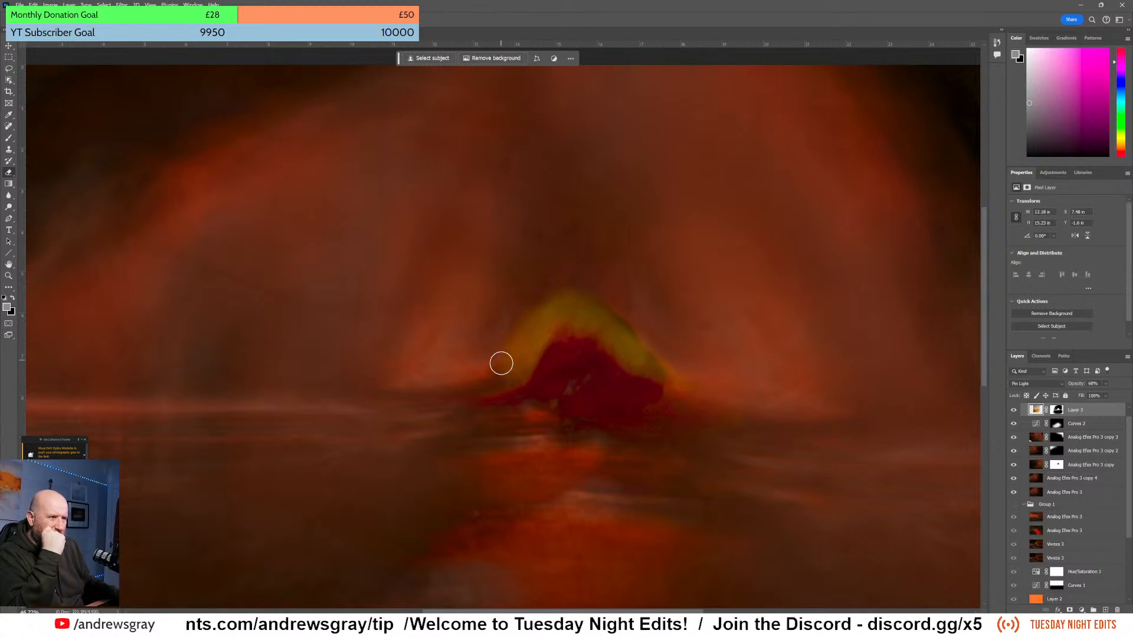
click(104, 4)
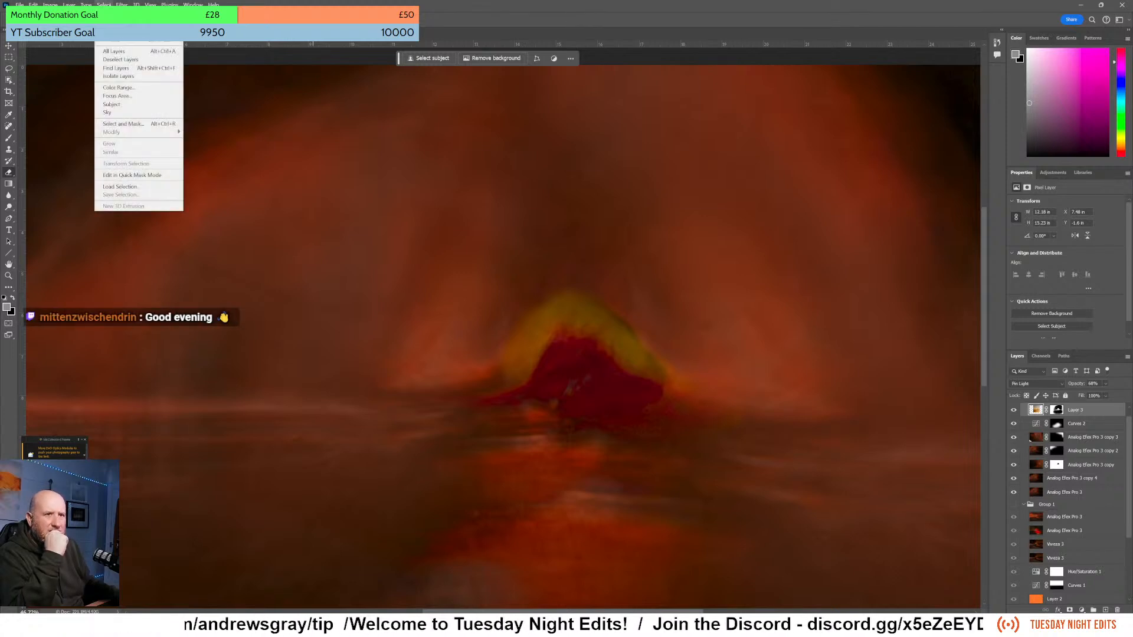
click(145, 87)
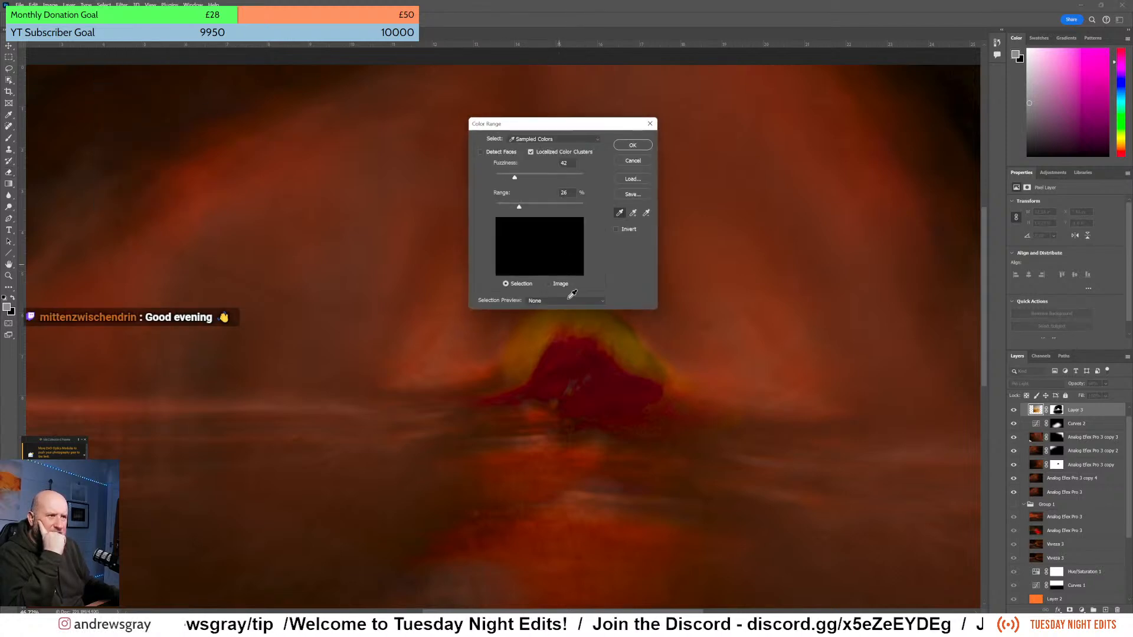
click(570, 338)
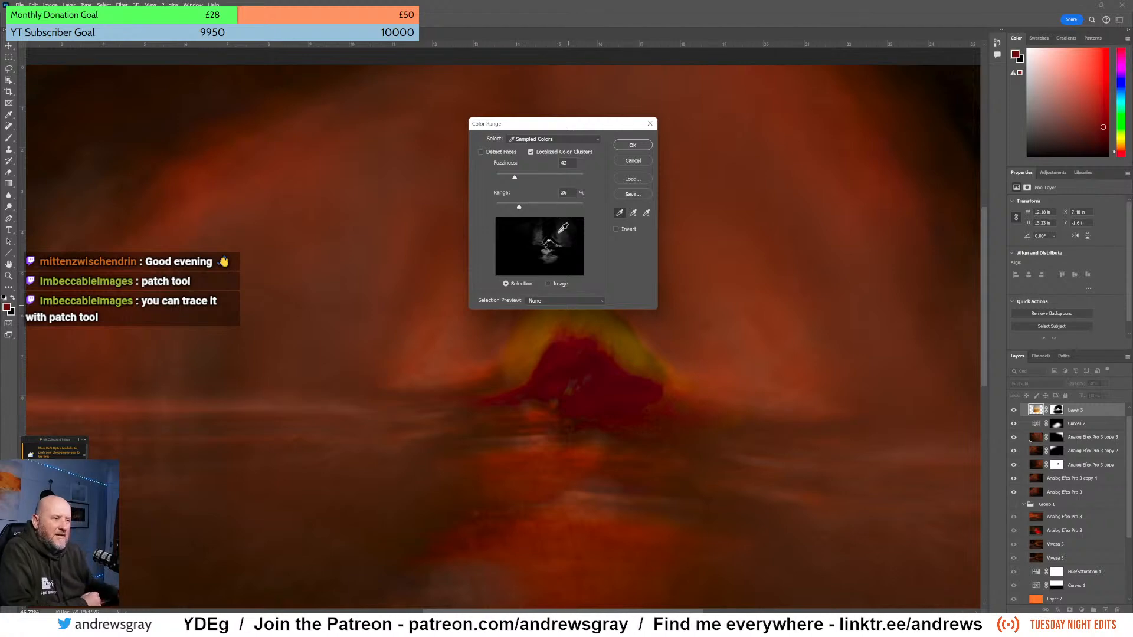
drag(519, 209, 540, 211)
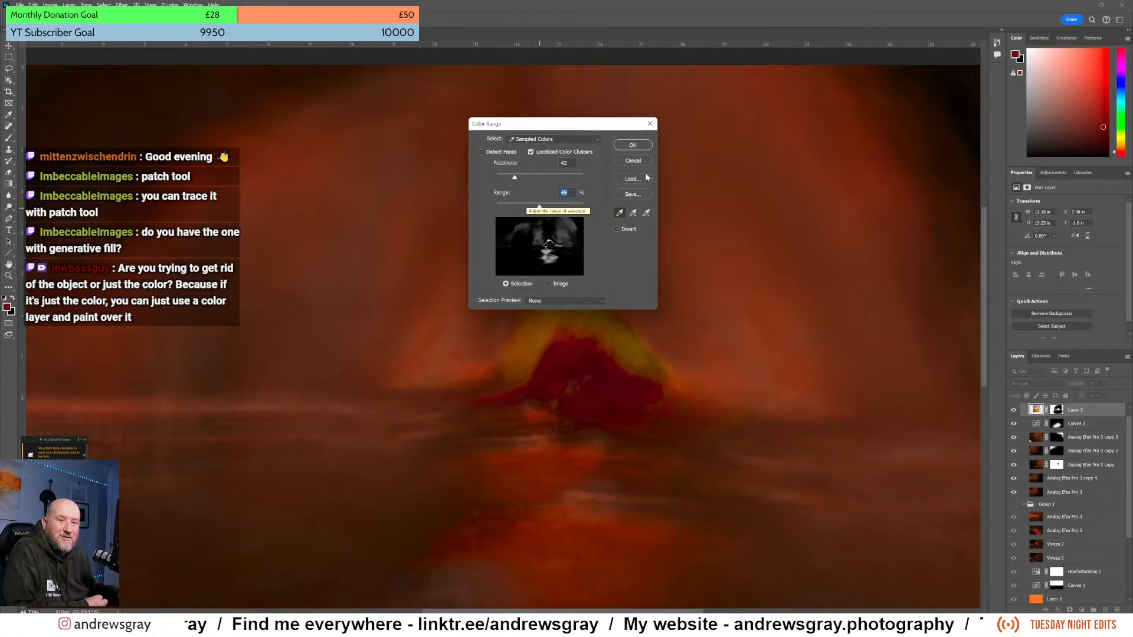
click(632, 160)
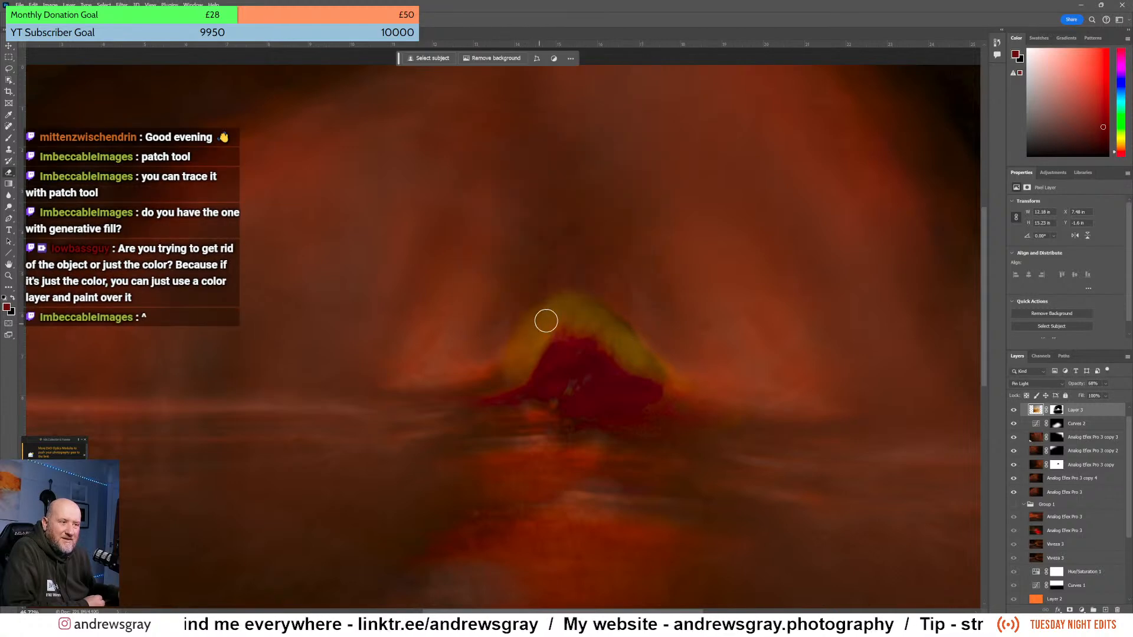
- Compare the hill with and without the masked yellow photo, and add a new layer above it in Color blend mode
click(1014, 411)
click(1013, 410)
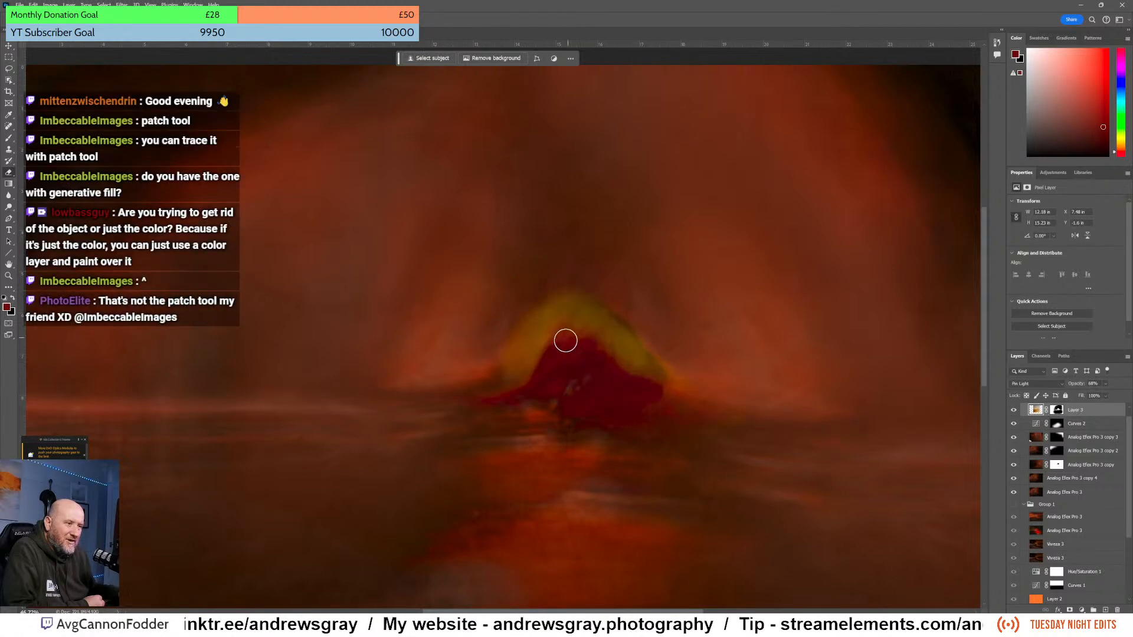
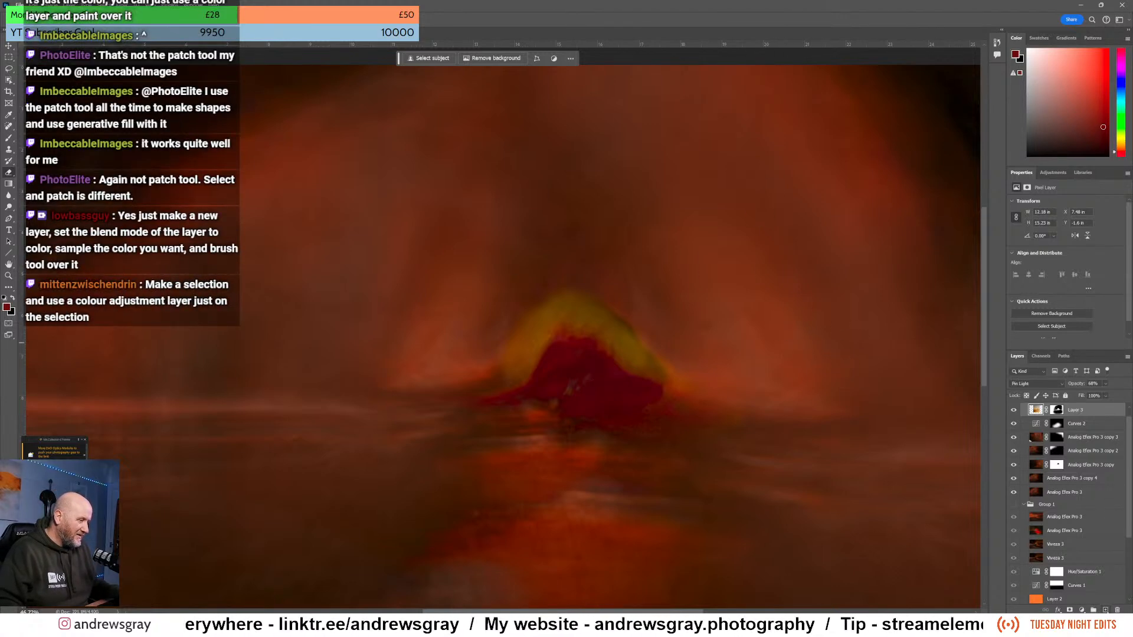
click(1105, 610)
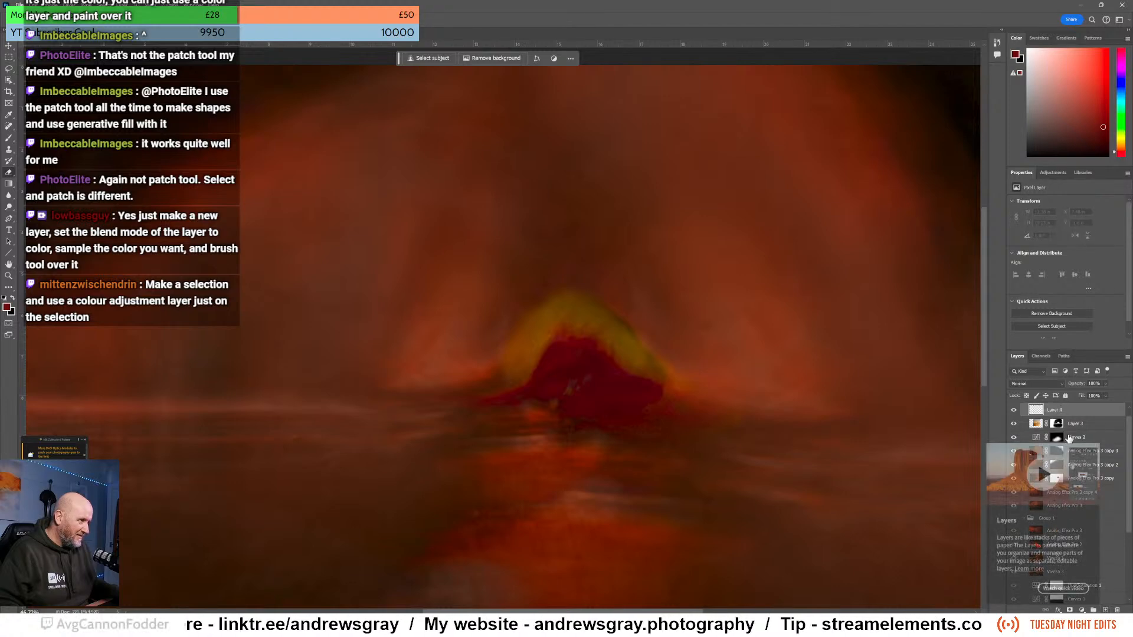
click(1049, 384)
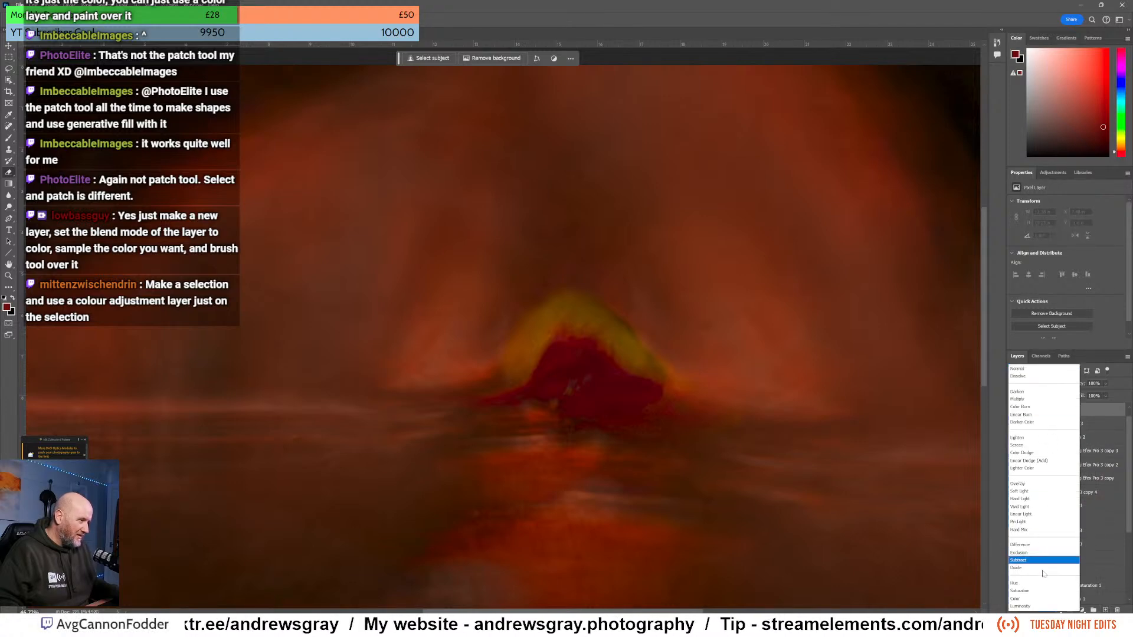
click(1033, 602)
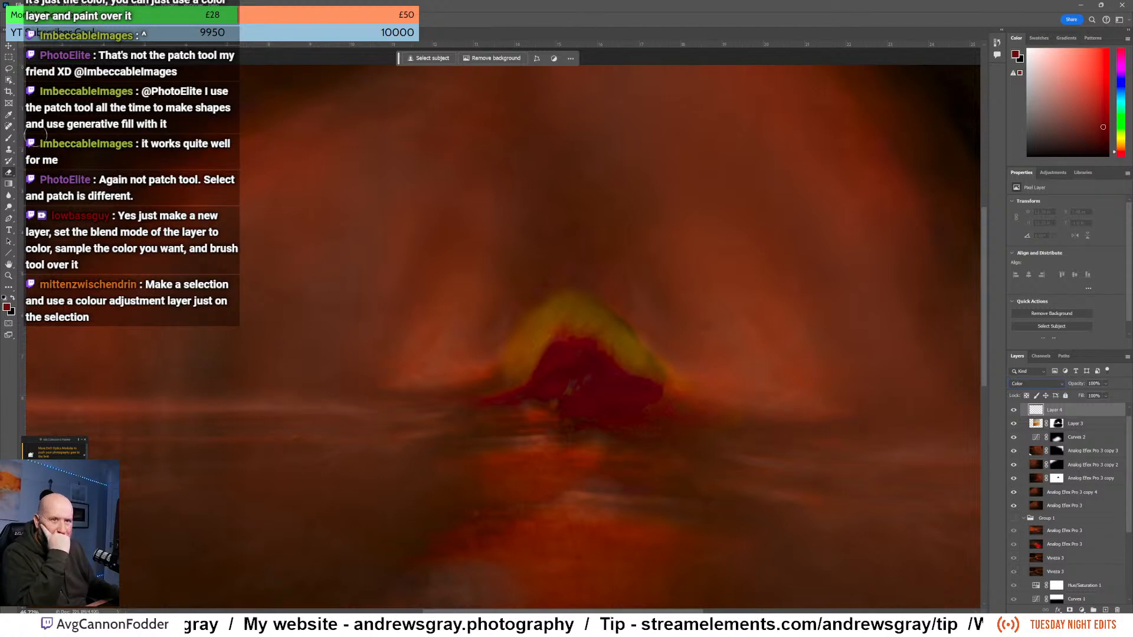
- Try brushing a sampled yellow-brown over the hill's right side on the Color layer, then undo the stroke and delete the layer
click(9, 116)
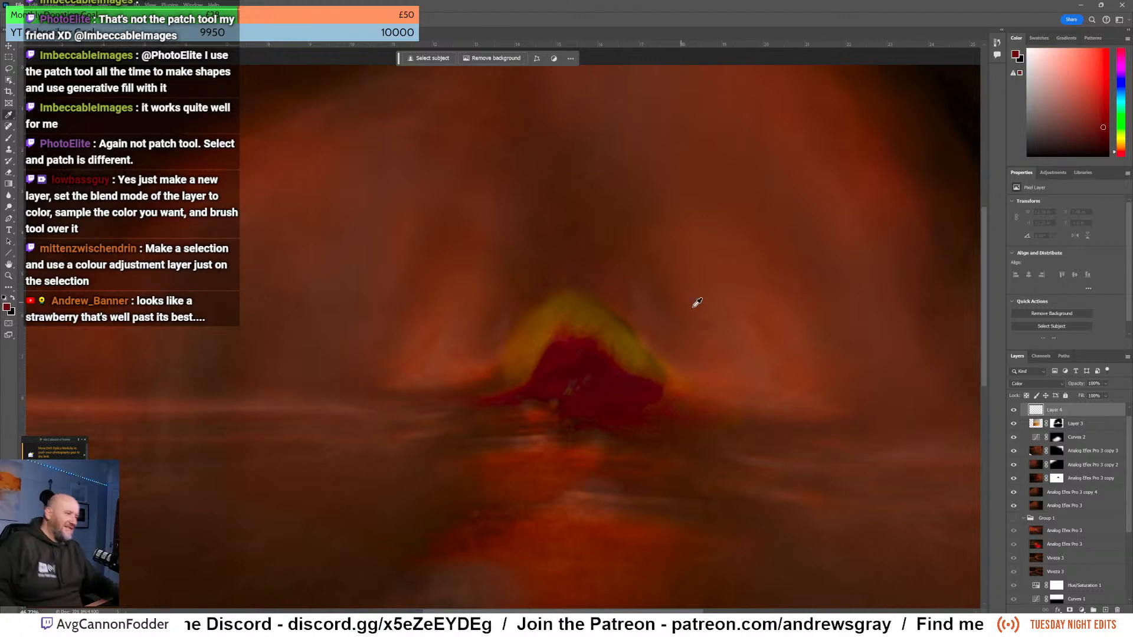
click(634, 339)
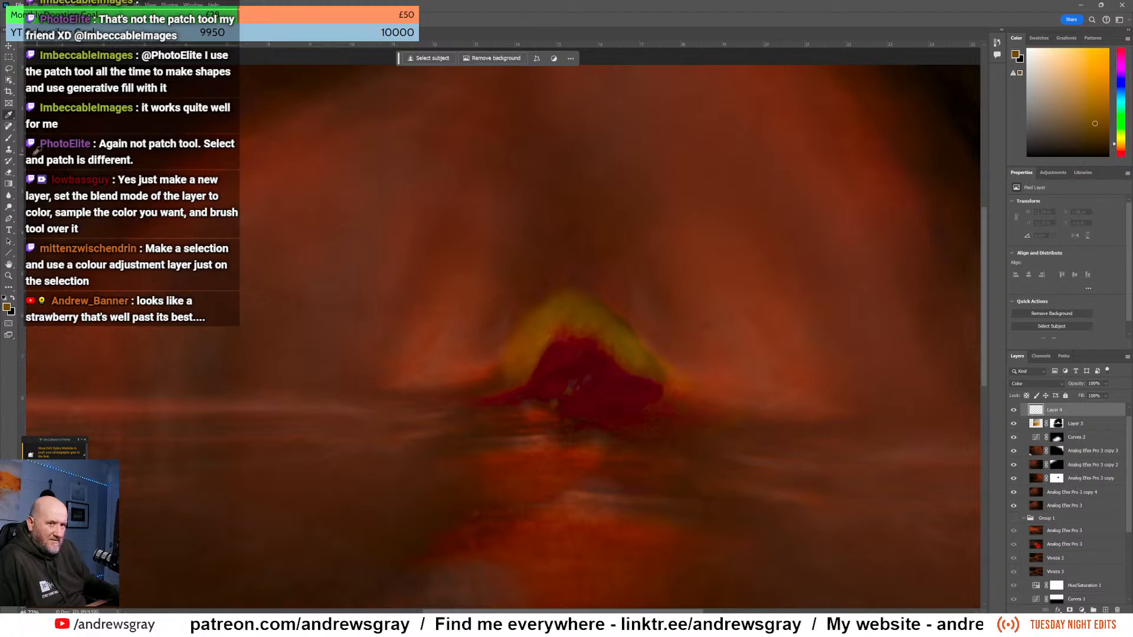
click(9, 139)
mouse_move(574, 293)
mouse_down()
mouse_move(706, 402)
mouse_move(678, 327)
mouse_move(659, 368)
mouse_move(820, 389)
mouse_up()
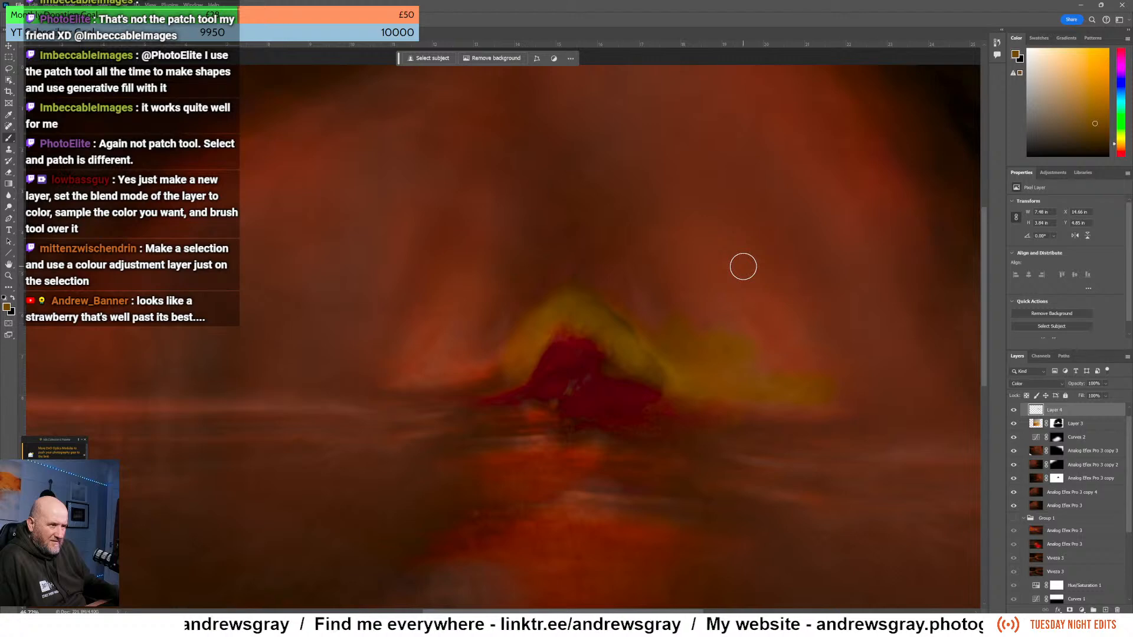
key(ctrl+z)
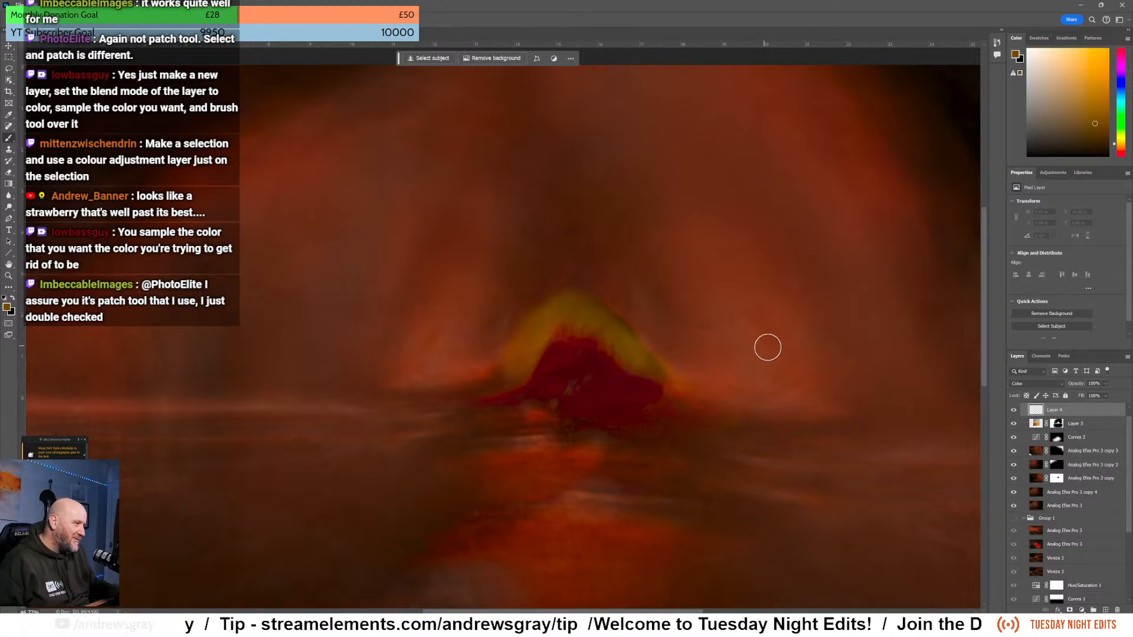
click(1117, 610)
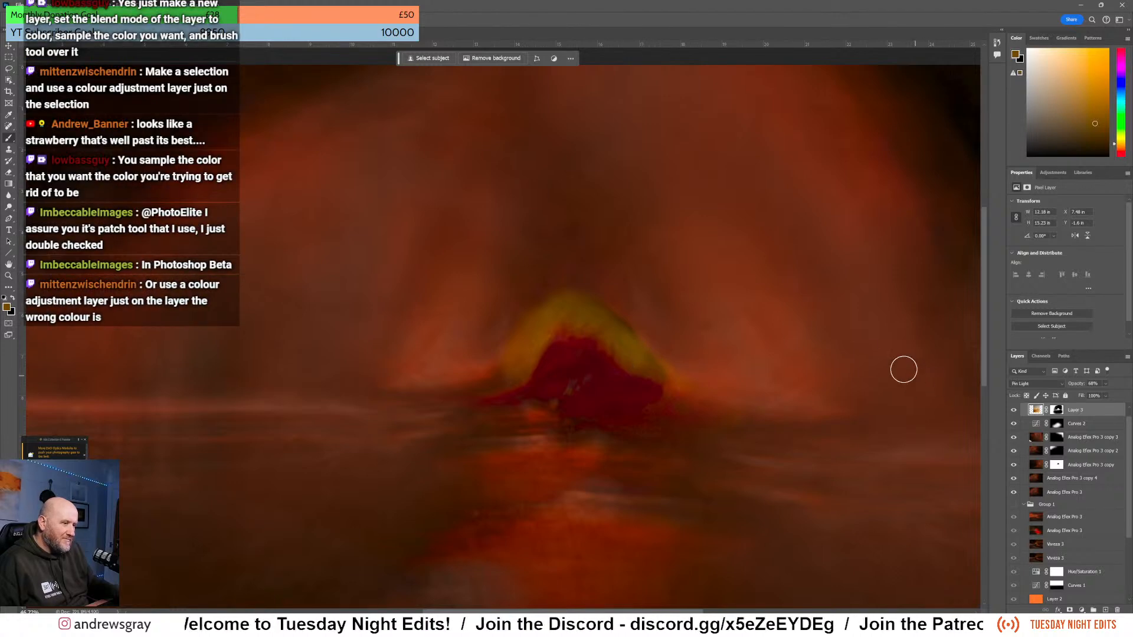
- Delete the layer mask from the Pin Light yellow photo layer
click(1056, 410)
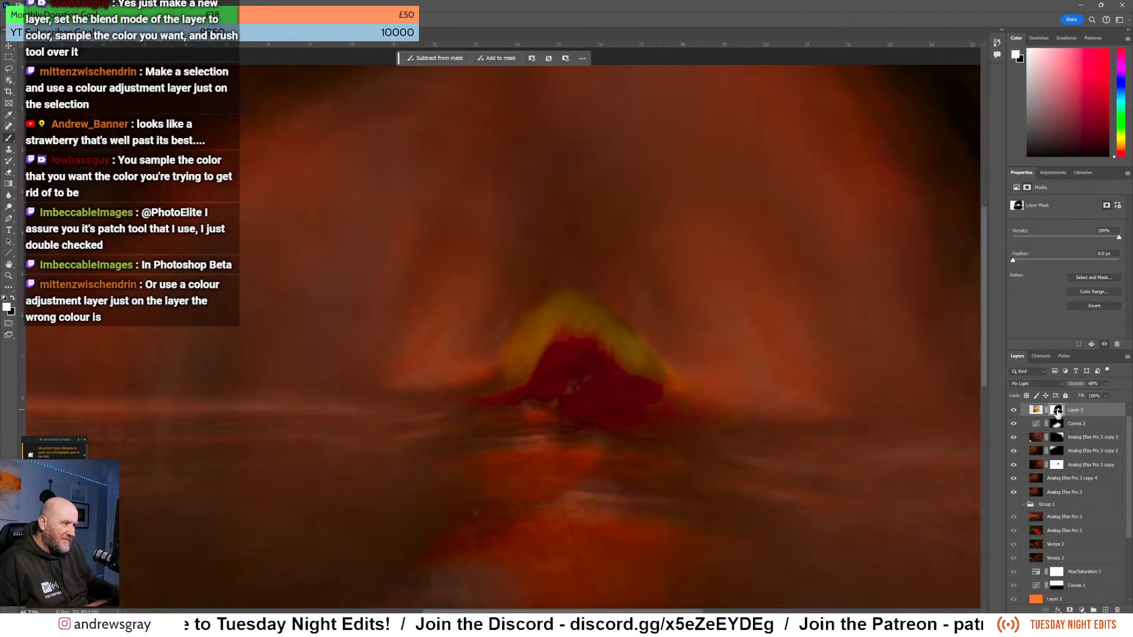
right_click(1057, 413)
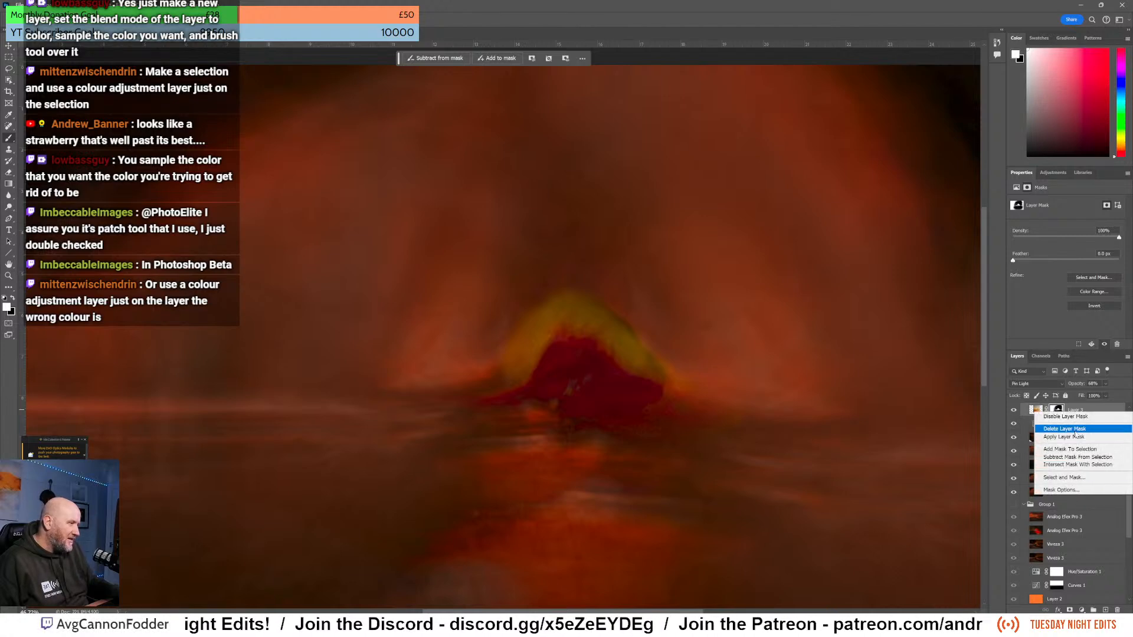
click(1069, 428)
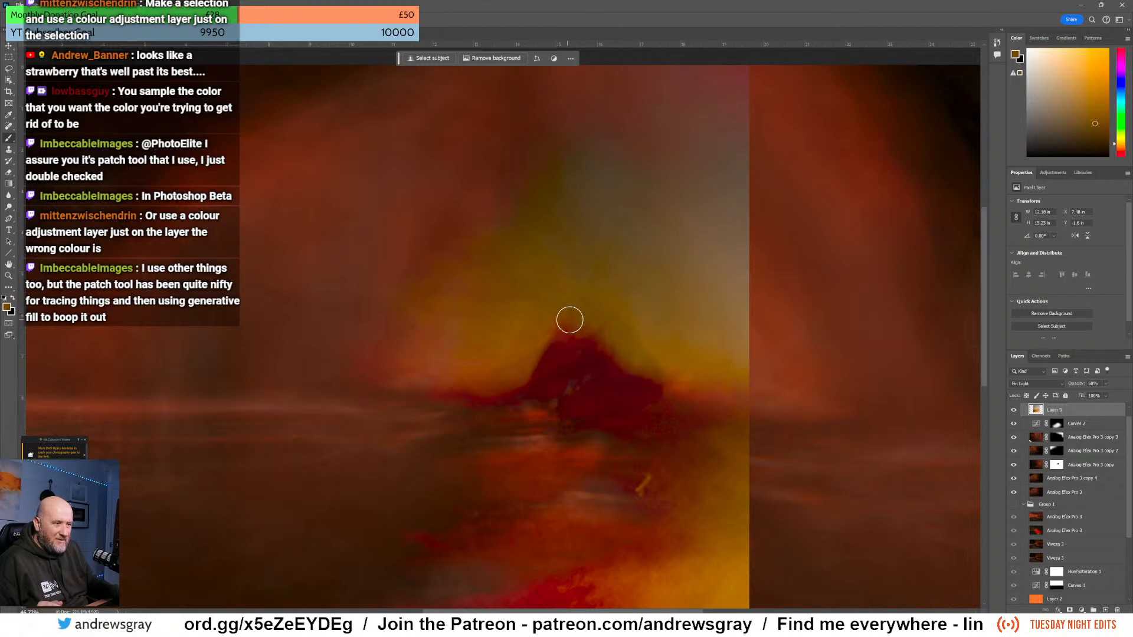
- Examine the unmasked yellow photo's hill edges up close and within the wider image
scroll(593, 341, up, 3)
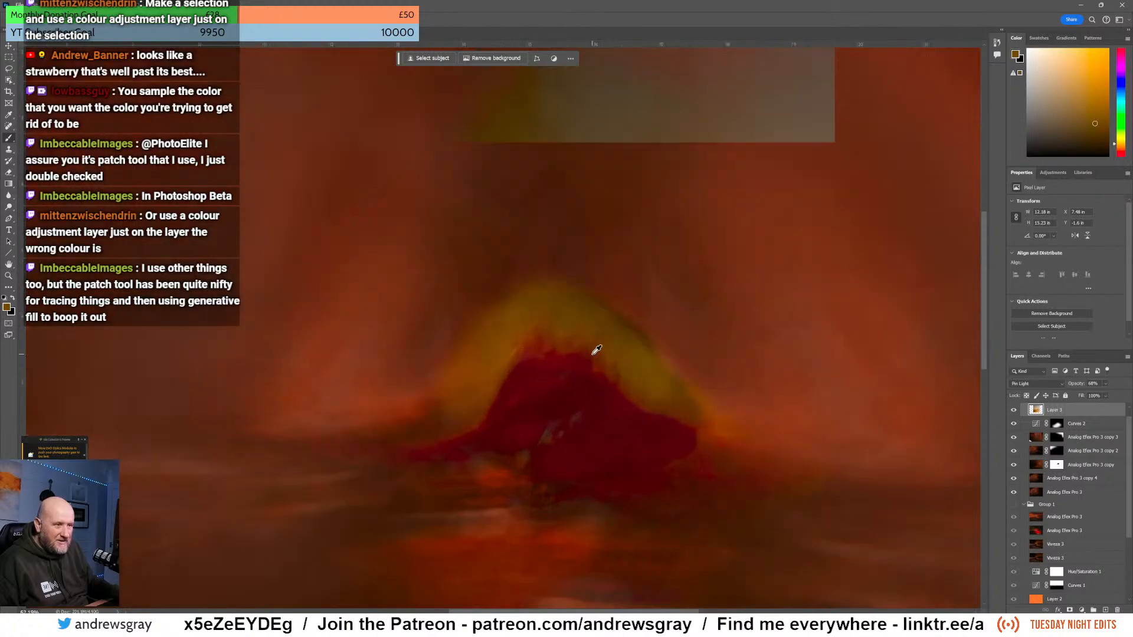
scroll(596, 350, up, 5)
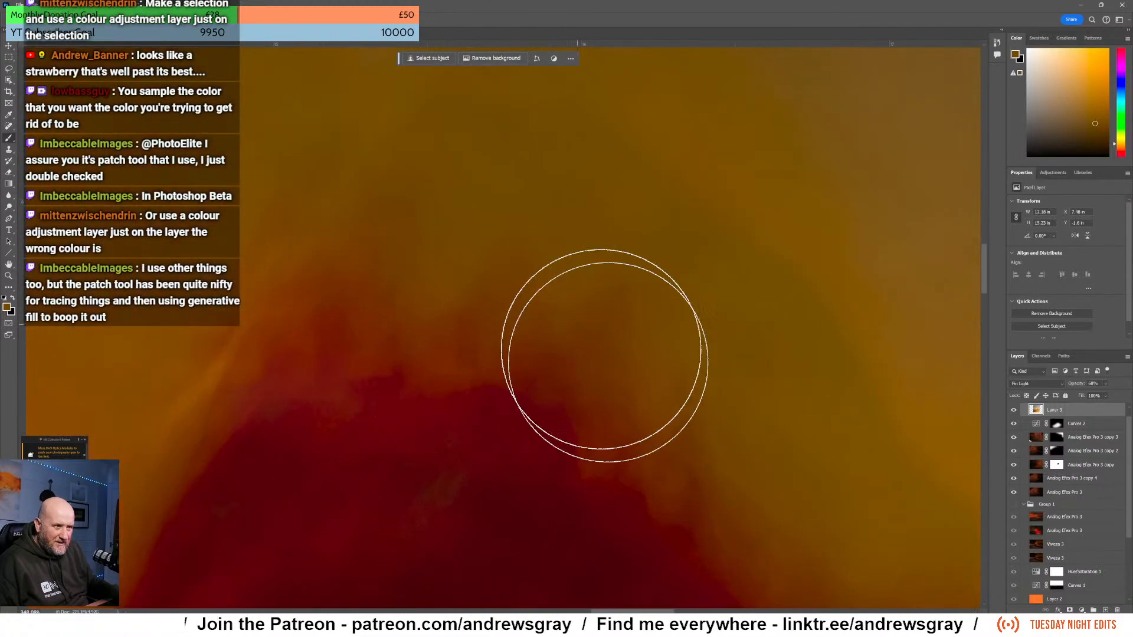
scroll(500, 324, down, 3)
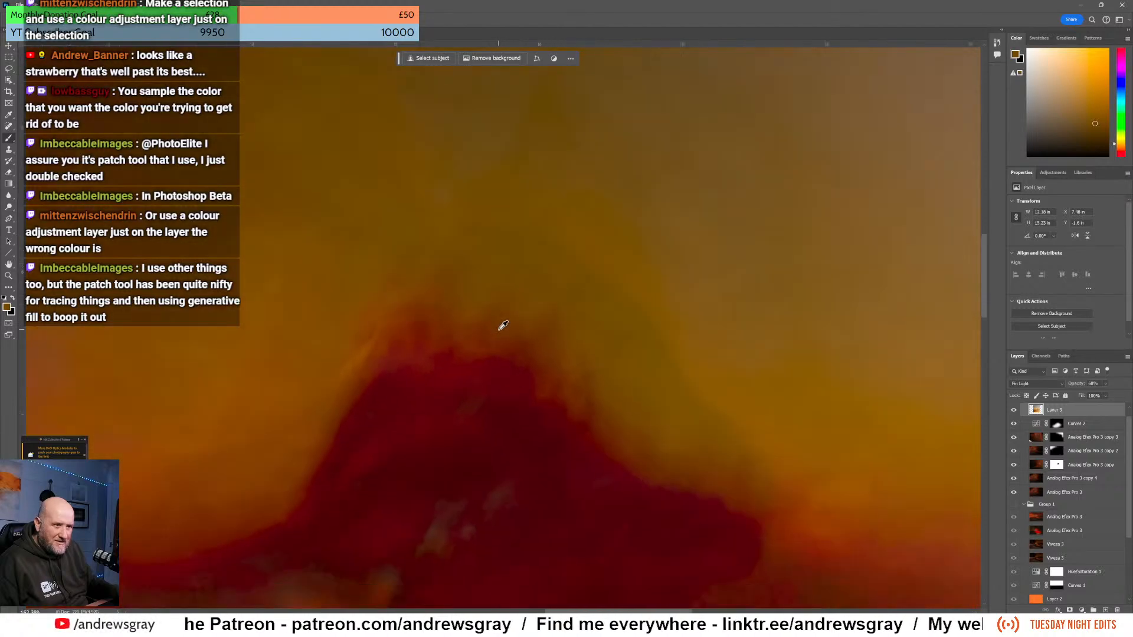
scroll(501, 324, down, 2)
scroll(475, 325, down, 2)
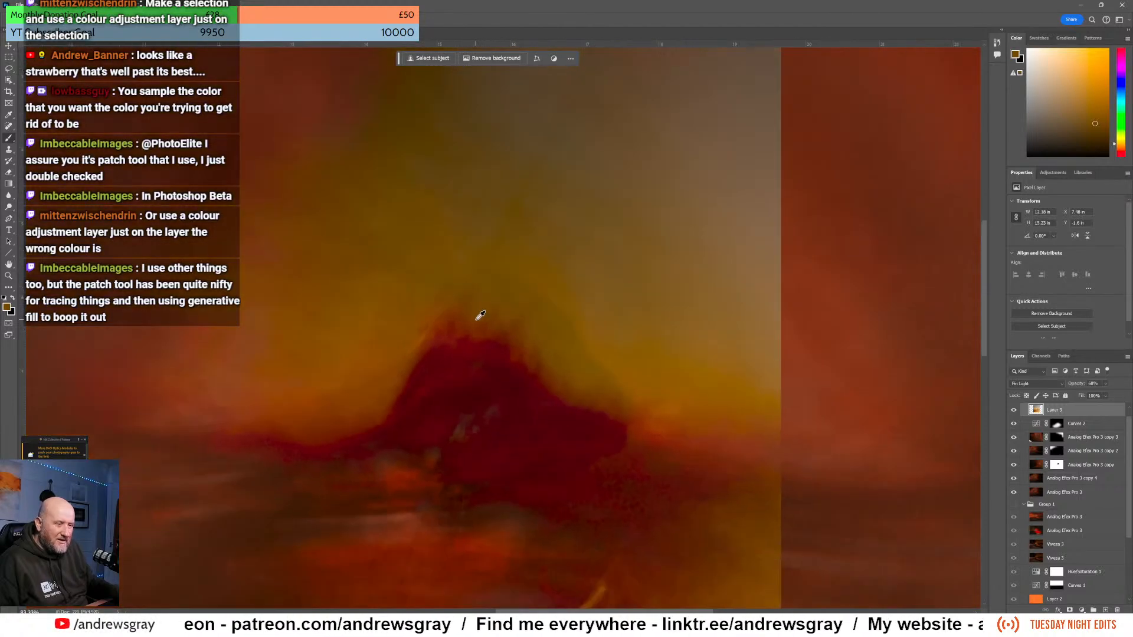
scroll(480, 316, down, 4)
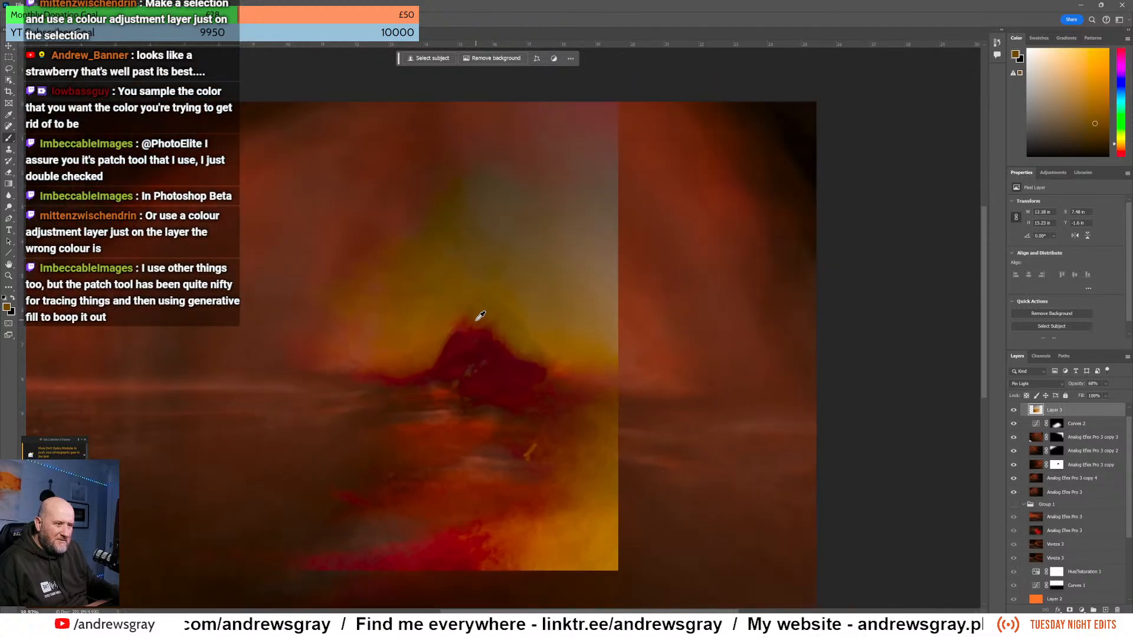
scroll(480, 317, up, 3)
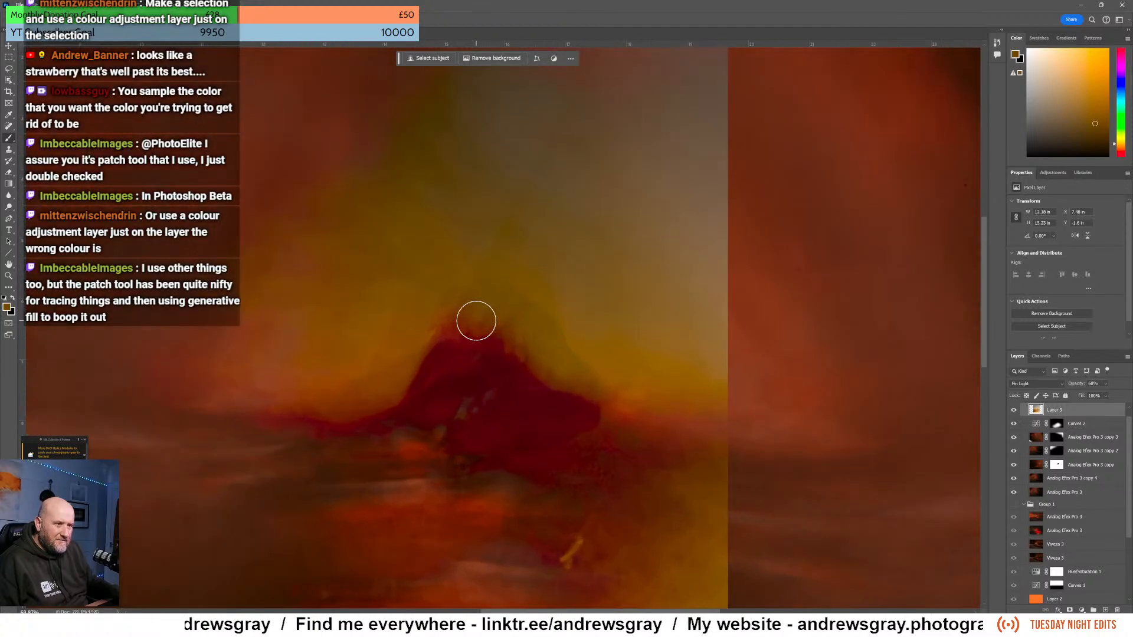
scroll(477, 320, down, 2)
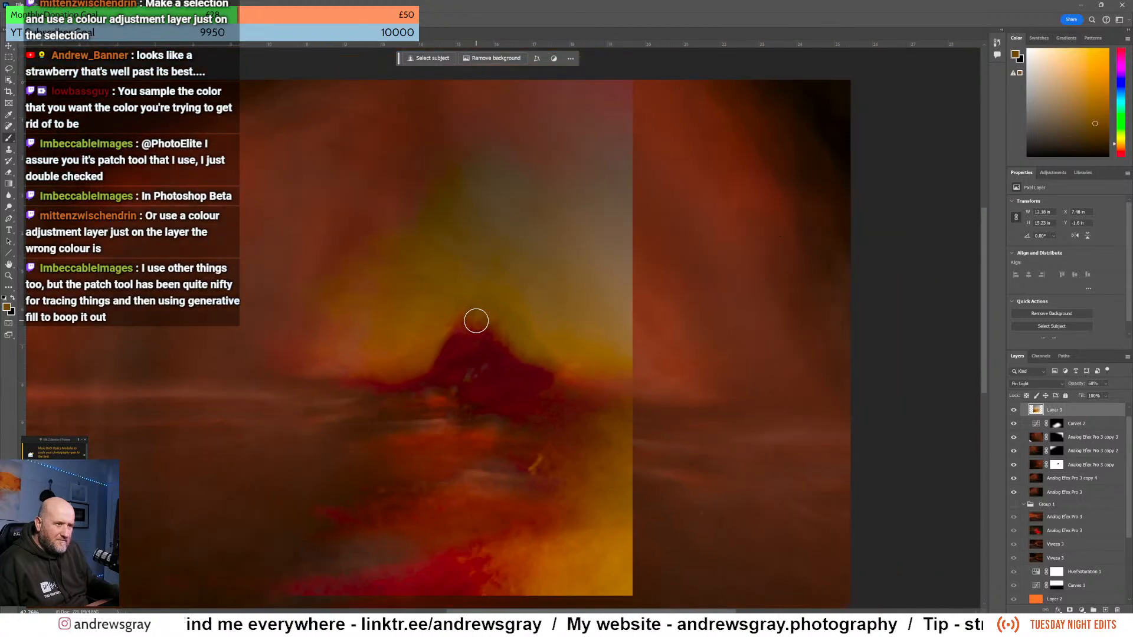
- Start a Color Range selection on the yellow photo, sampling the yellow sky right of the hill and the darker yellow above it
click(102, 4)
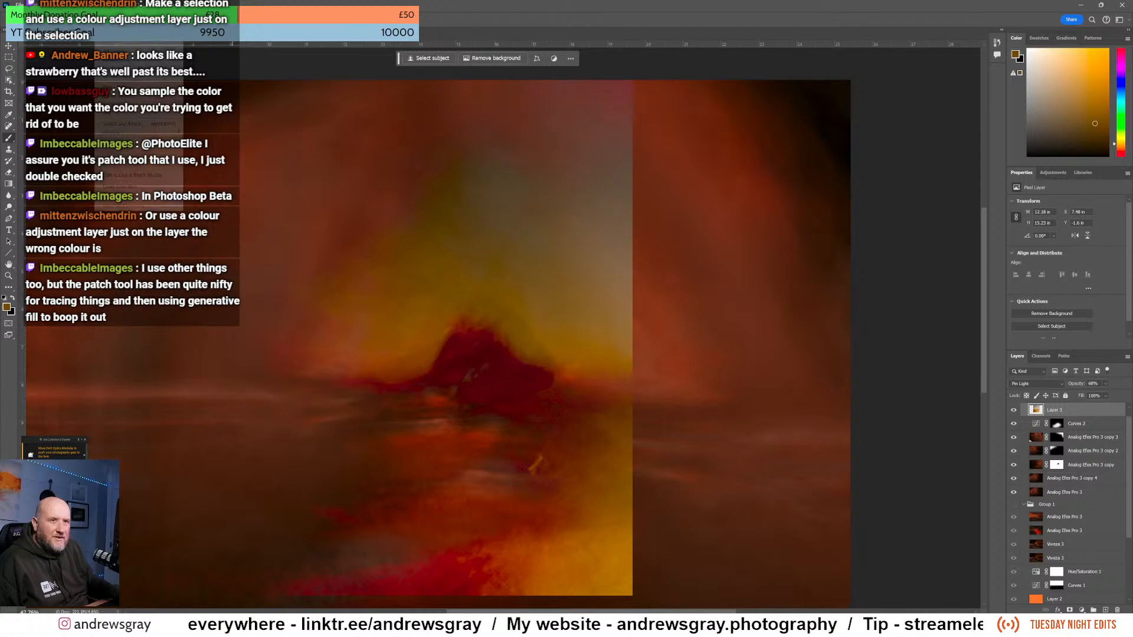
click(118, 92)
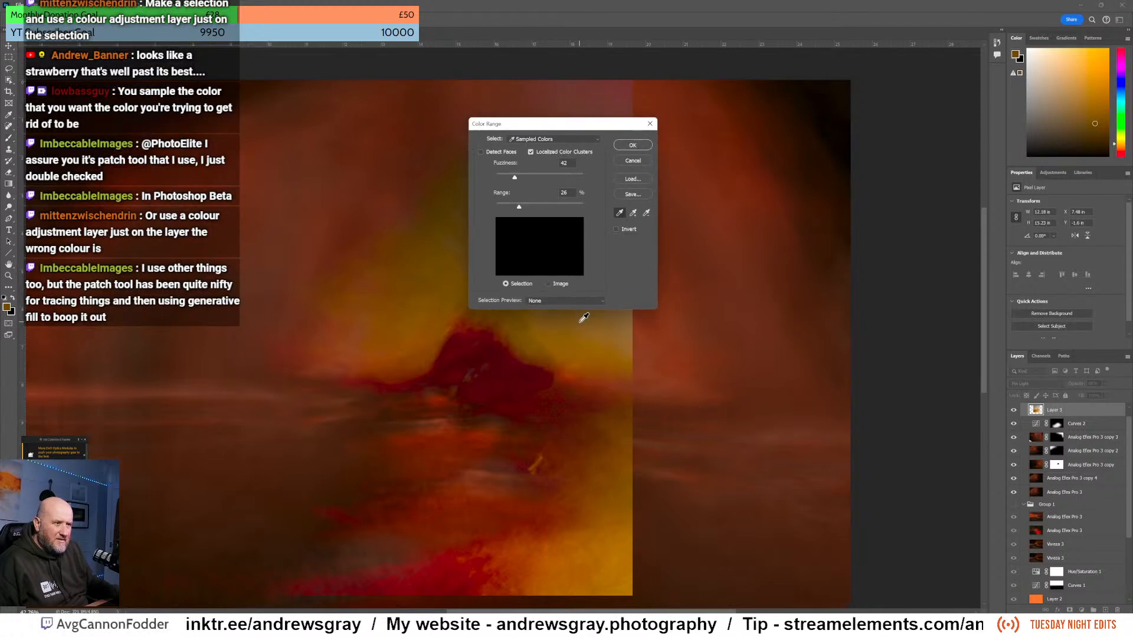
click(583, 326)
mouse_move(580, 329)
mouse_down()
mouse_move(557, 327)
mouse_move(579, 331)
mouse_up()
click(633, 216)
mouse_move(579, 328)
mouse_down()
mouse_move(639, 338)
mouse_move(627, 338)
mouse_up()
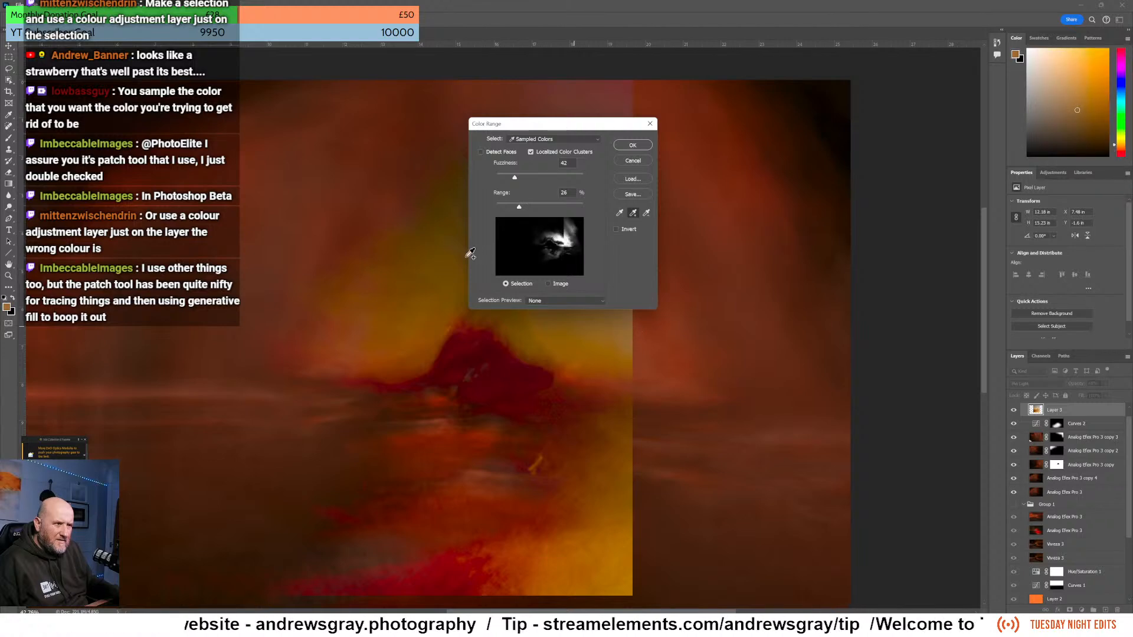
click(455, 221)
- Add the greyish upper sky, the yellow water at lower right and the glow beside the hill to the sampled colour range
drag(561, 129, 738, 145)
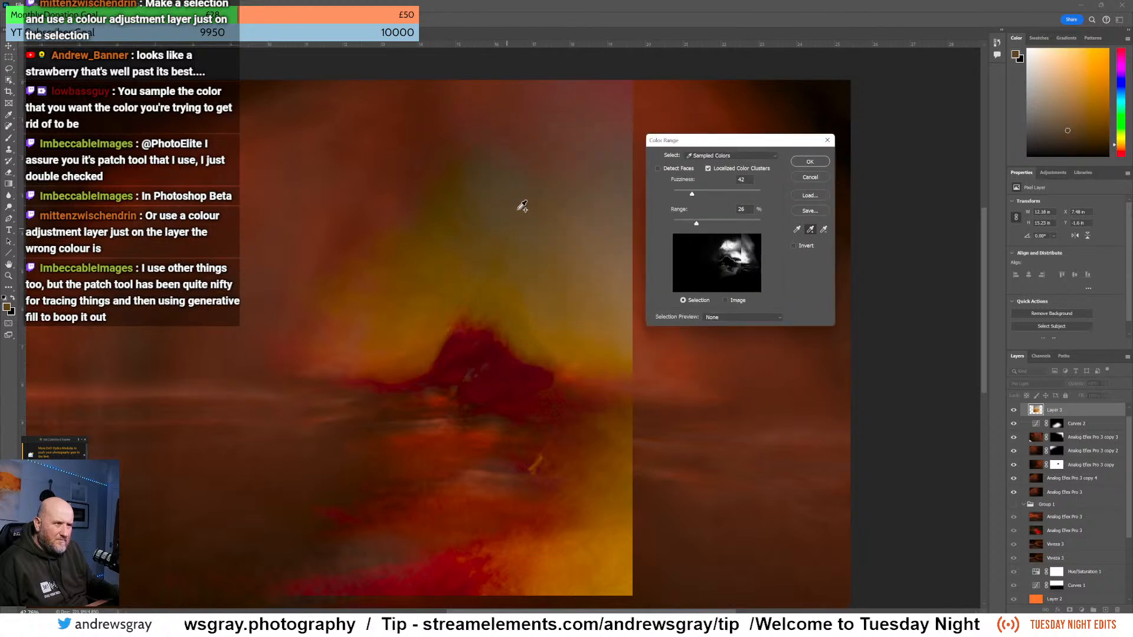
click(603, 207)
click(603, 254)
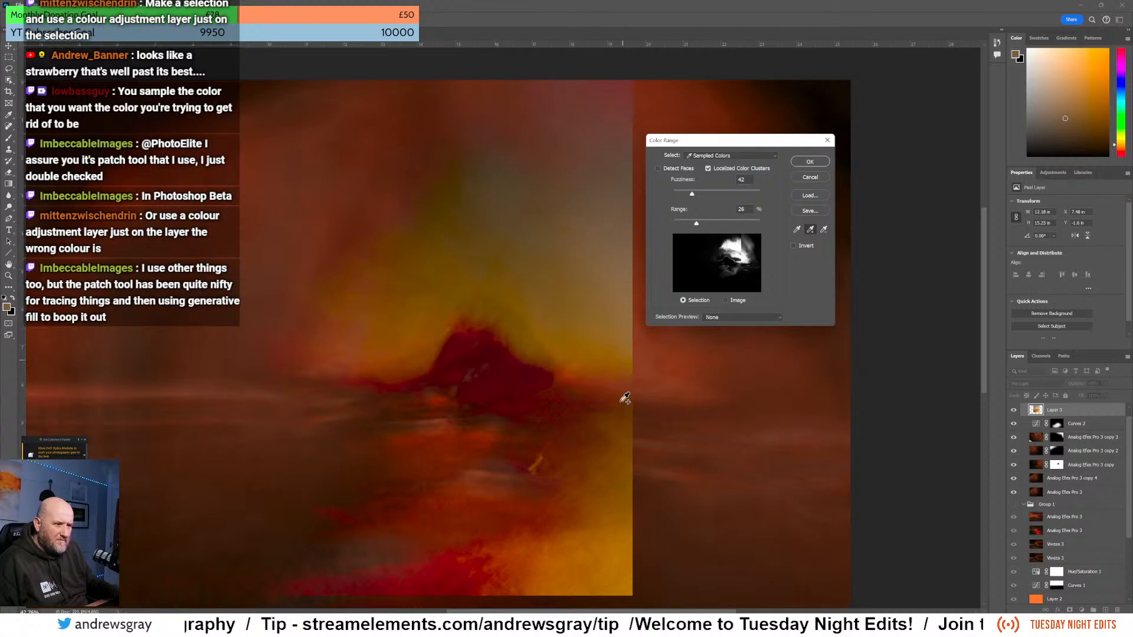
click(618, 558)
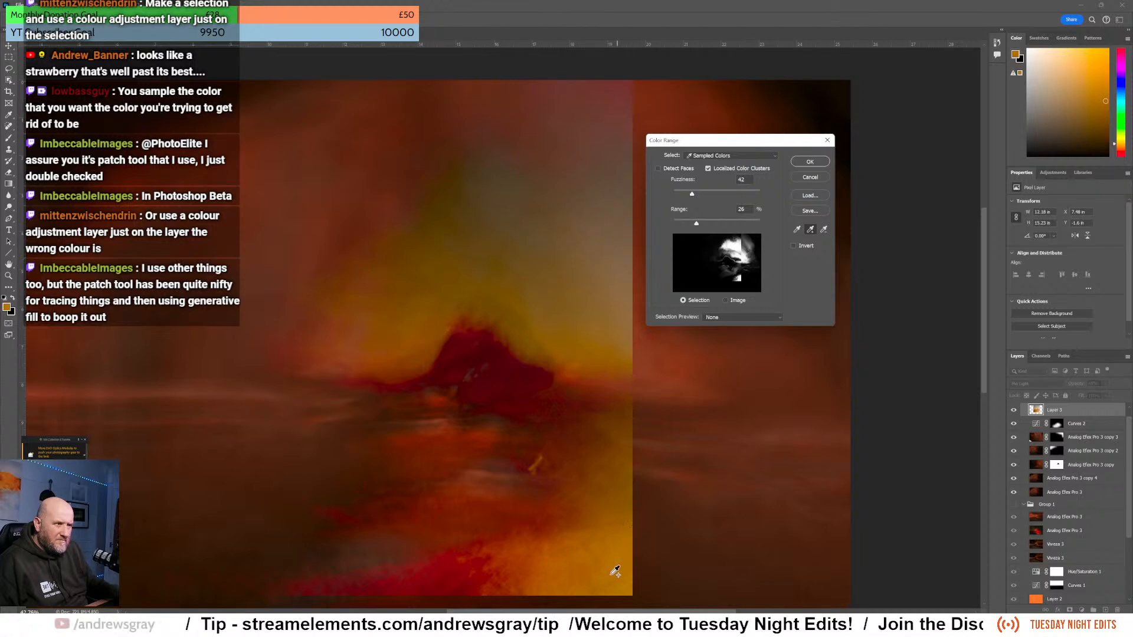
click(631, 503)
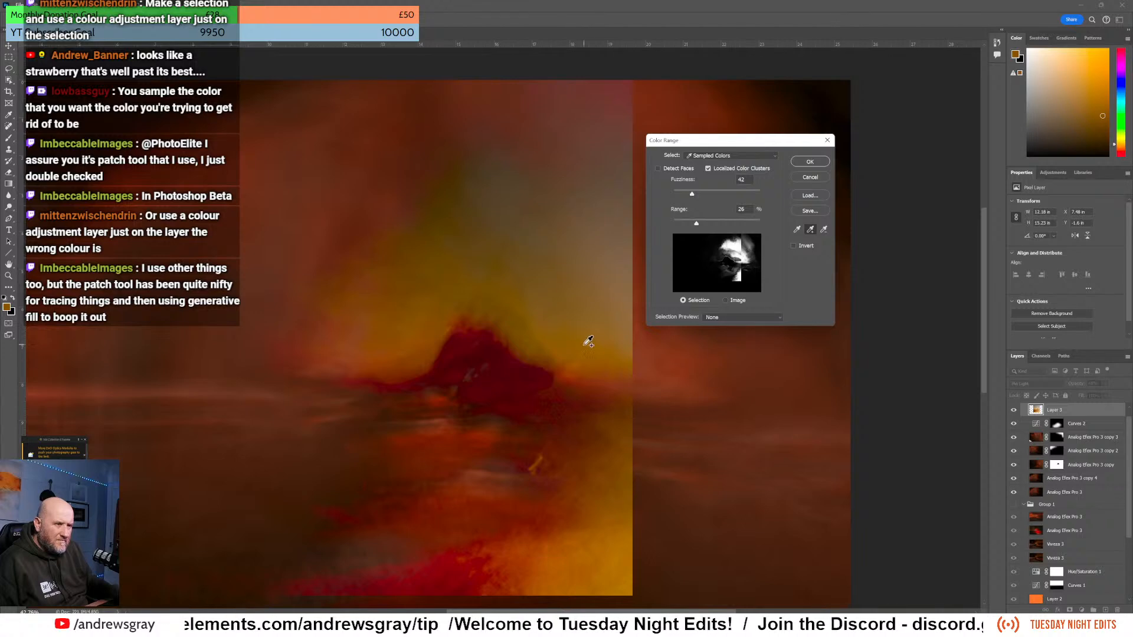
mouse_move(553, 336)
mouse_down()
mouse_move(497, 296)
mouse_move(435, 319)
mouse_move(418, 339)
mouse_up()
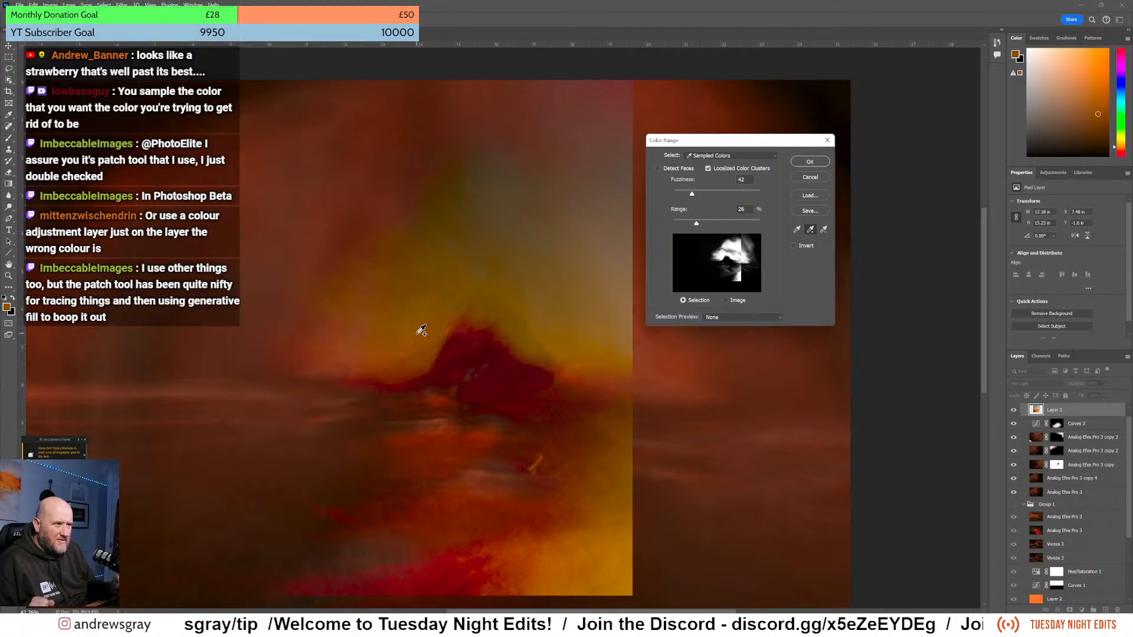
- Set the Color Range fuzziness to 63 and the range to 28%, and create the selection
drag(696, 224, 706, 225)
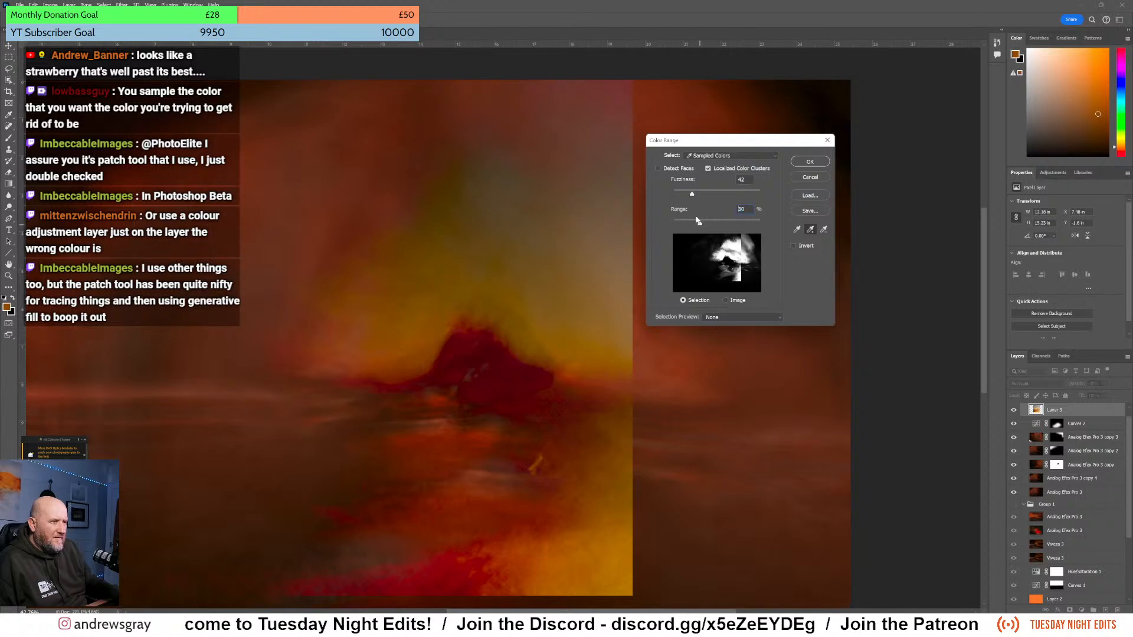
drag(703, 195, 708, 195)
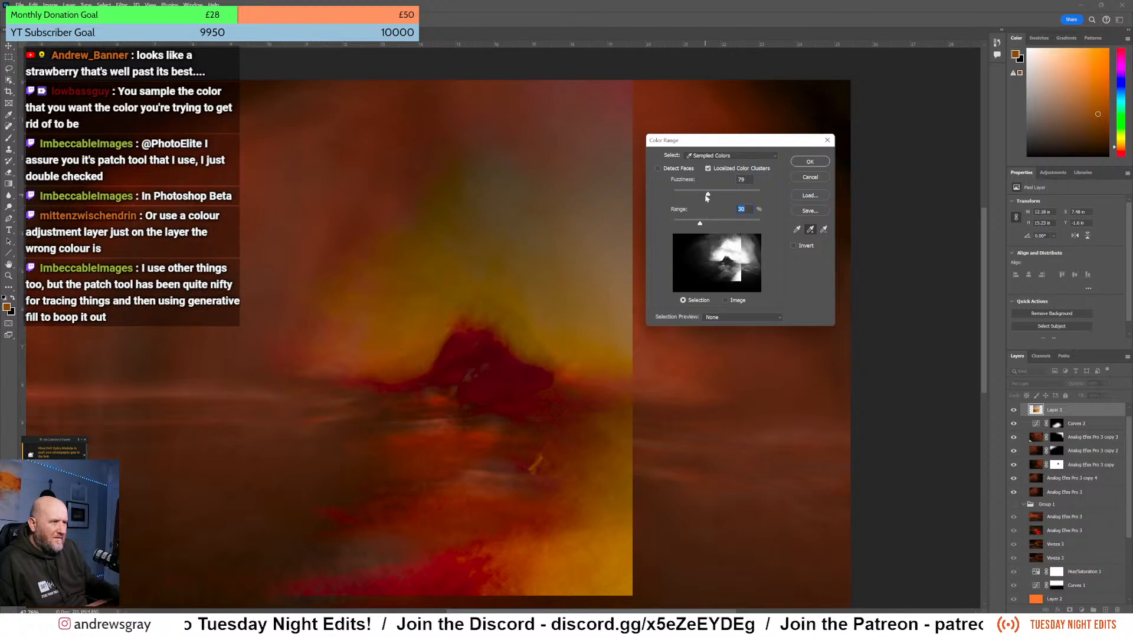
click(703, 195)
drag(706, 198, 695, 231)
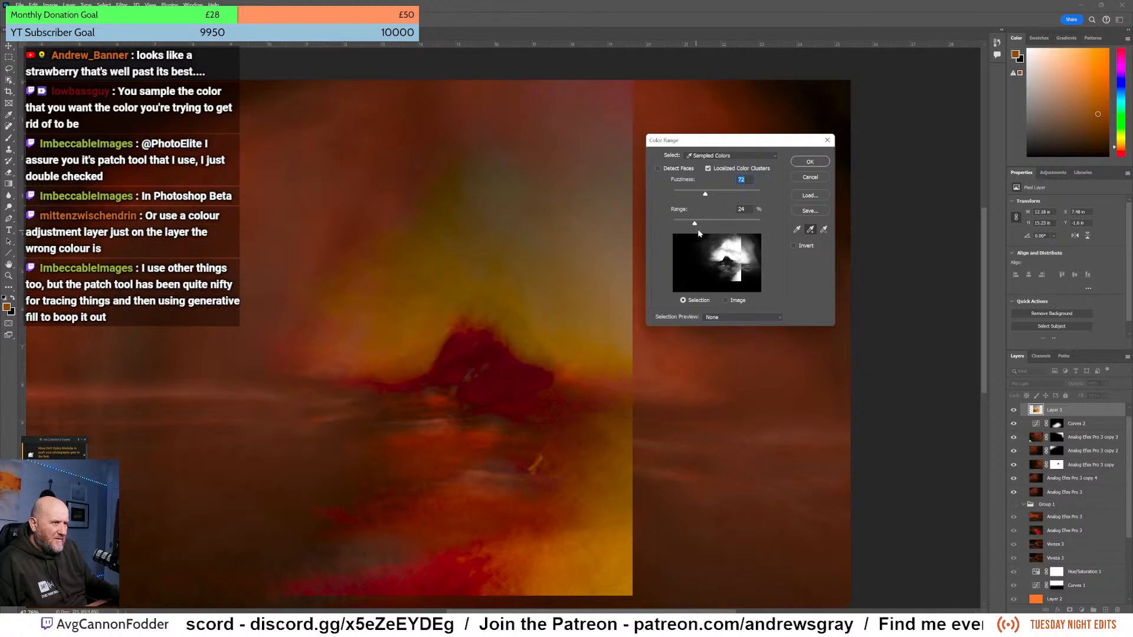
drag(704, 197, 702, 197)
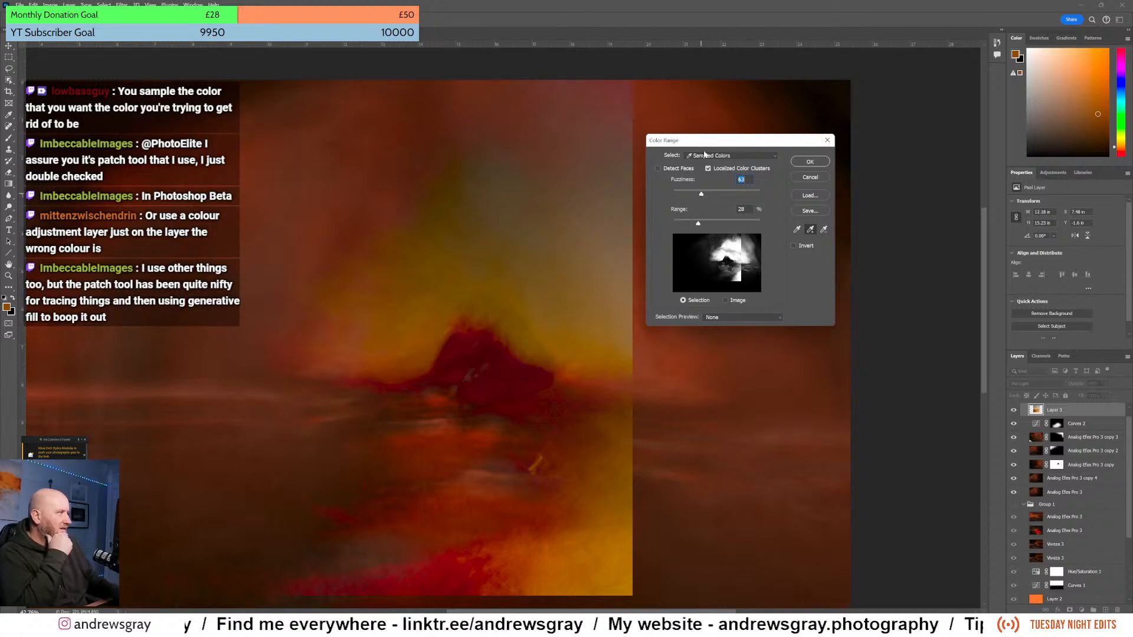
click(807, 162)
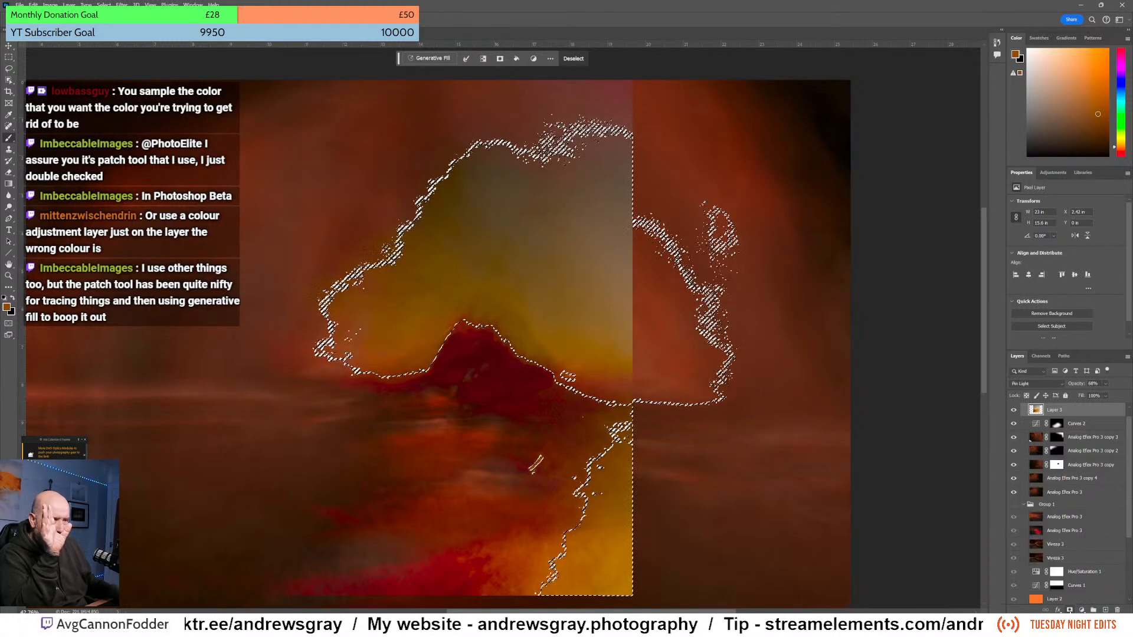
- Mask the yellow photo layer with the colour range selection and invert the mask to hide the yellow sky
click(1069, 610)
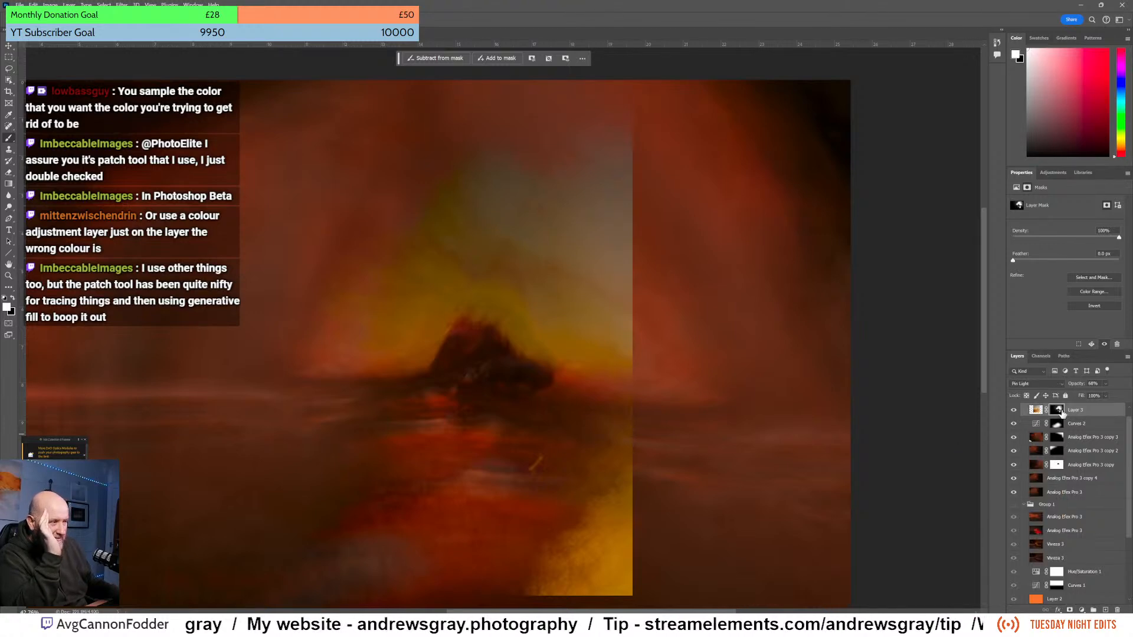
click(1089, 306)
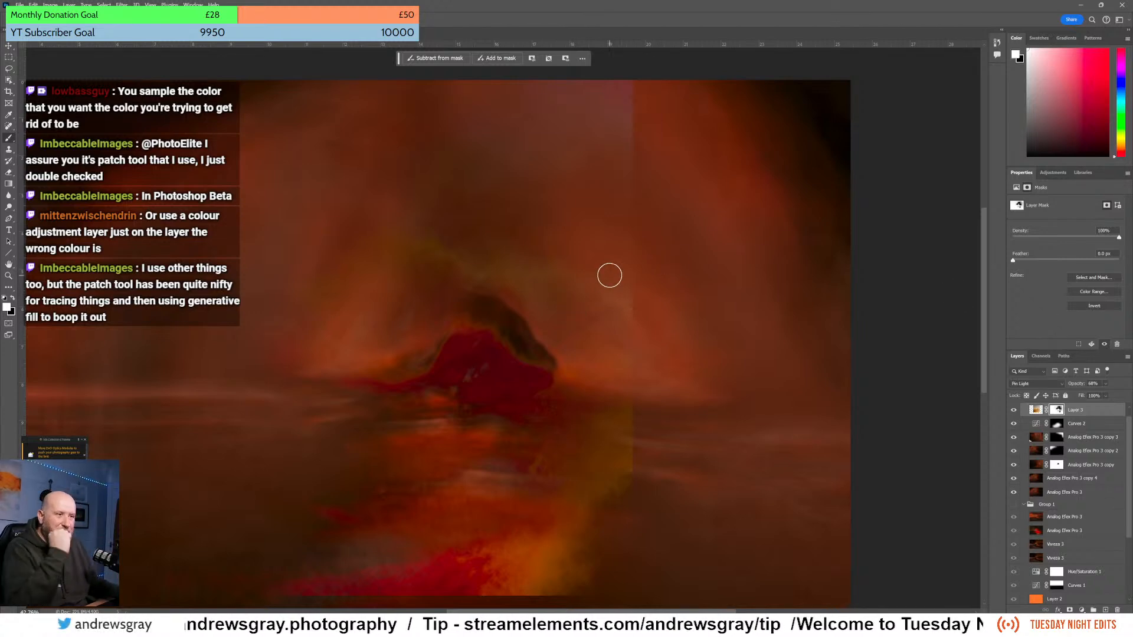
scroll(656, 282, down, 4)
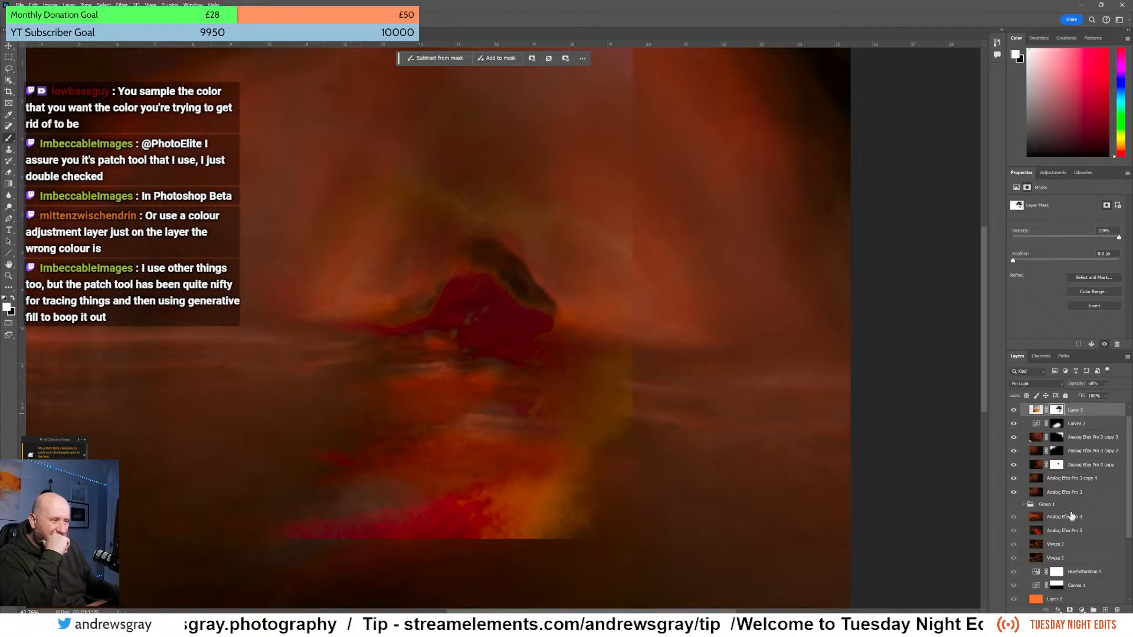
- Try deleting the layer mask of the Analog Efex Pro 3 copy layer, and undo the deletion
click(1013, 465)
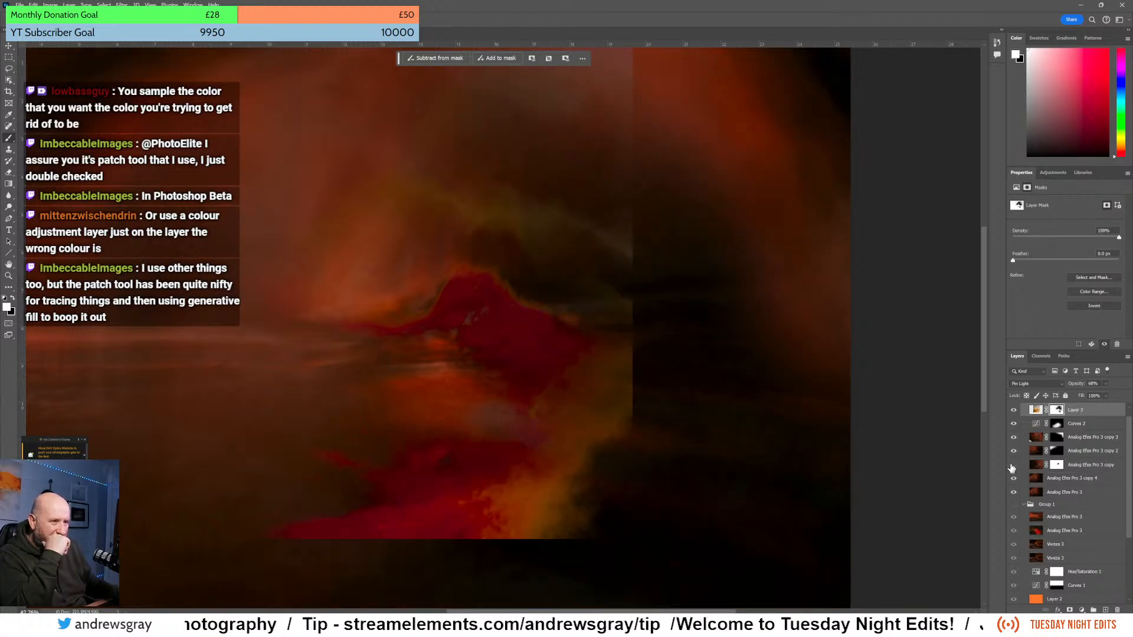
click(1013, 466)
click(1056, 465)
right_click(1056, 465)
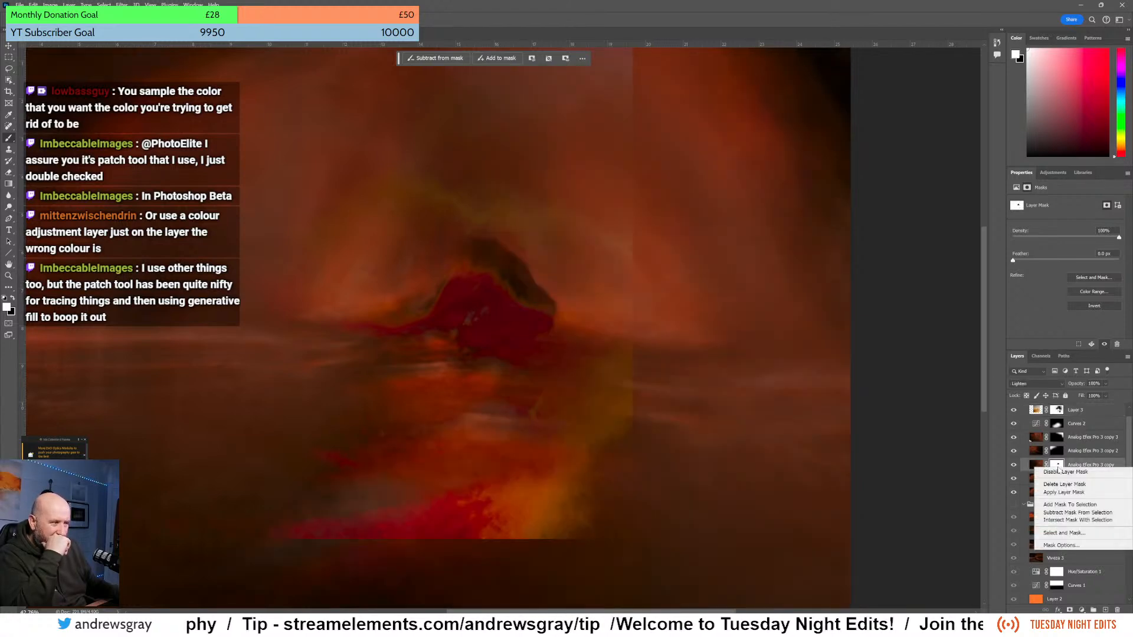
click(1064, 485)
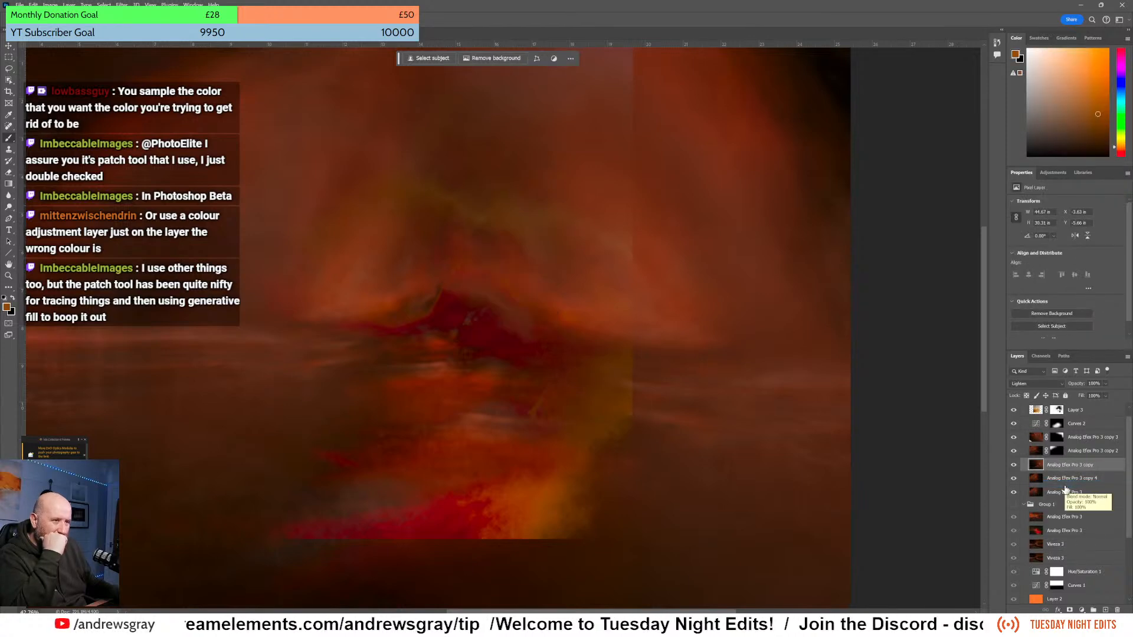
key(ctrl+z)
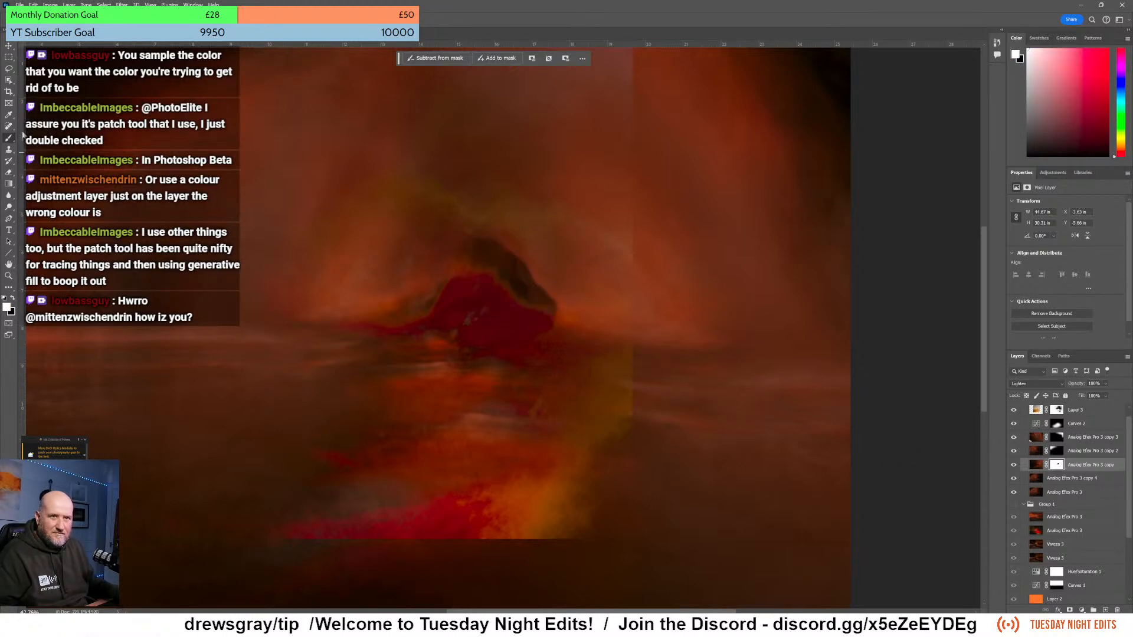
- Paint white over the central hill on the Analog Efex Pro 3 copy mask, comparing it with the top layer shown and hidden
drag(482, 234, 558, 294)
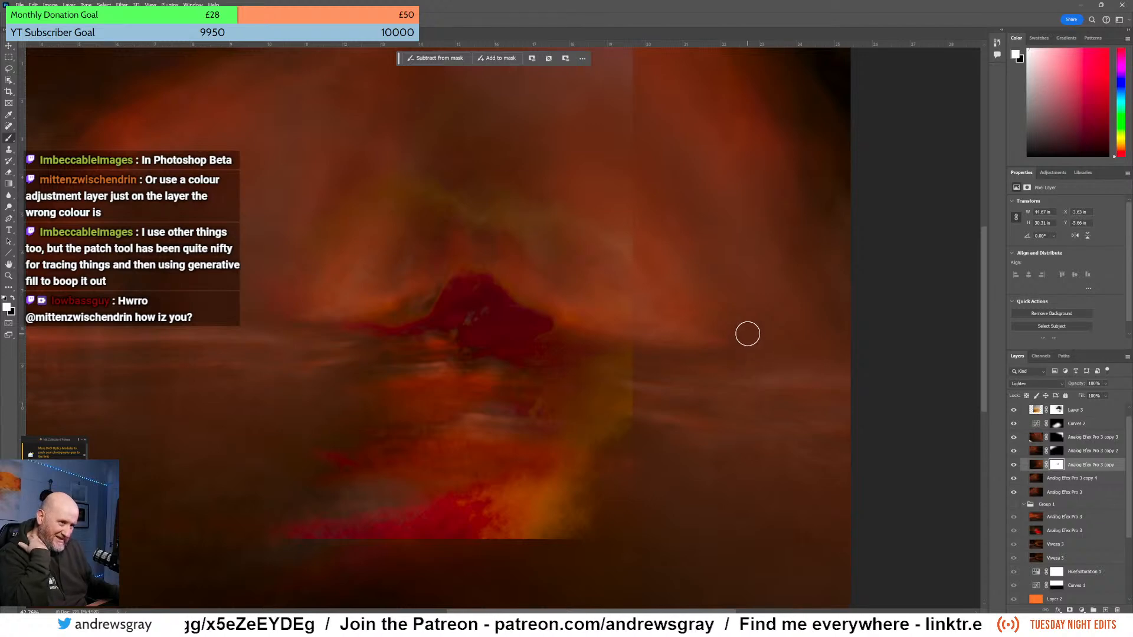
click(1014, 411)
click(1014, 411)
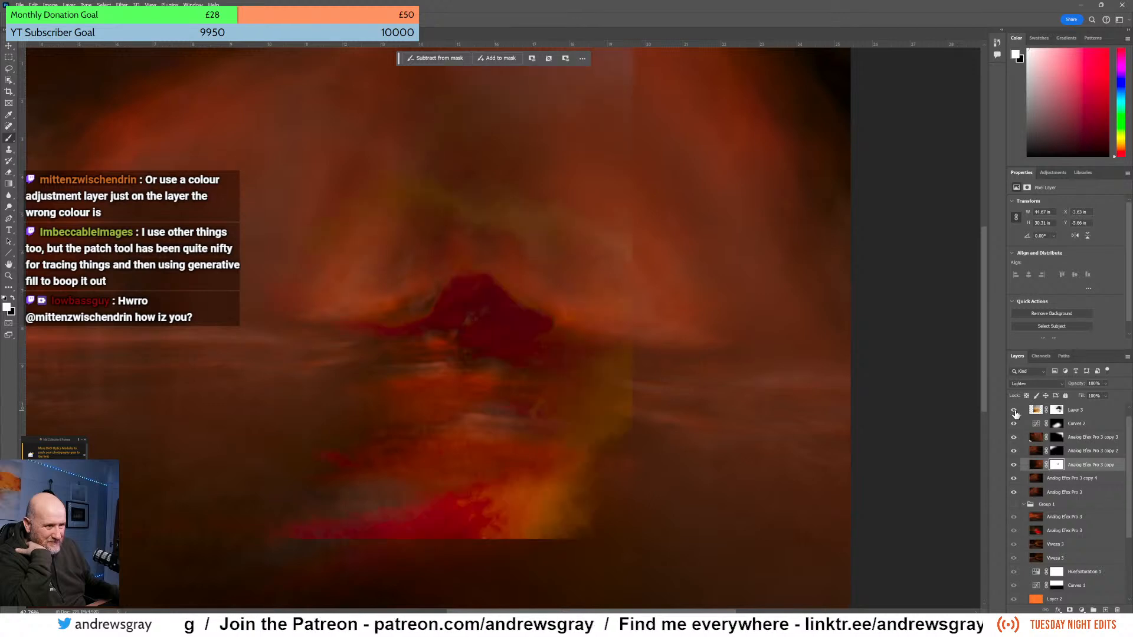
click(1014, 411)
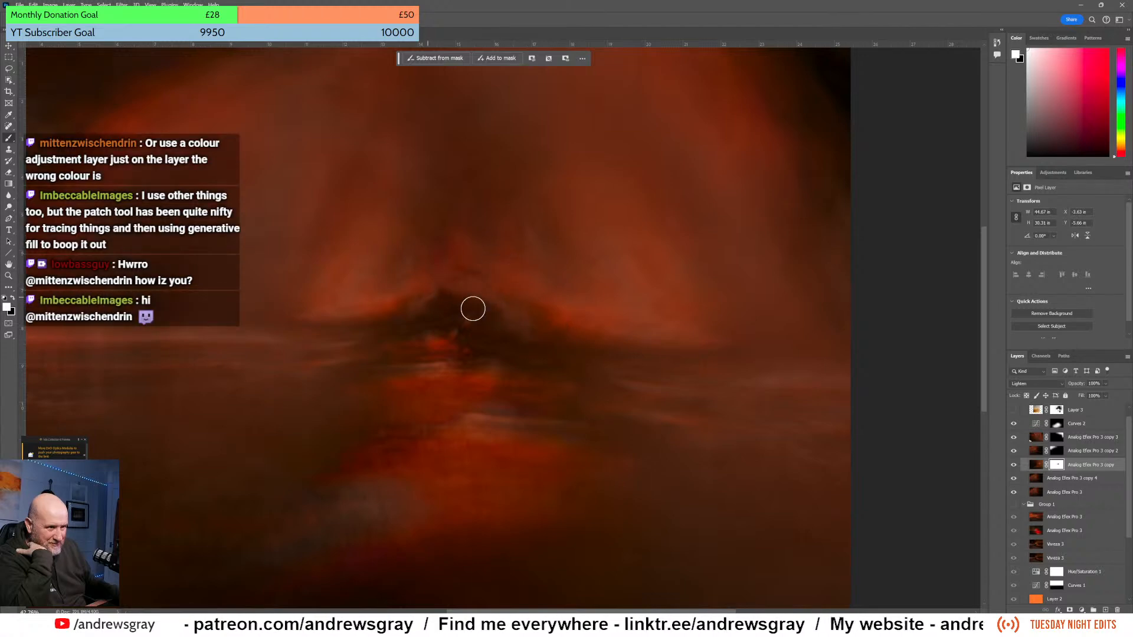
click(1011, 412)
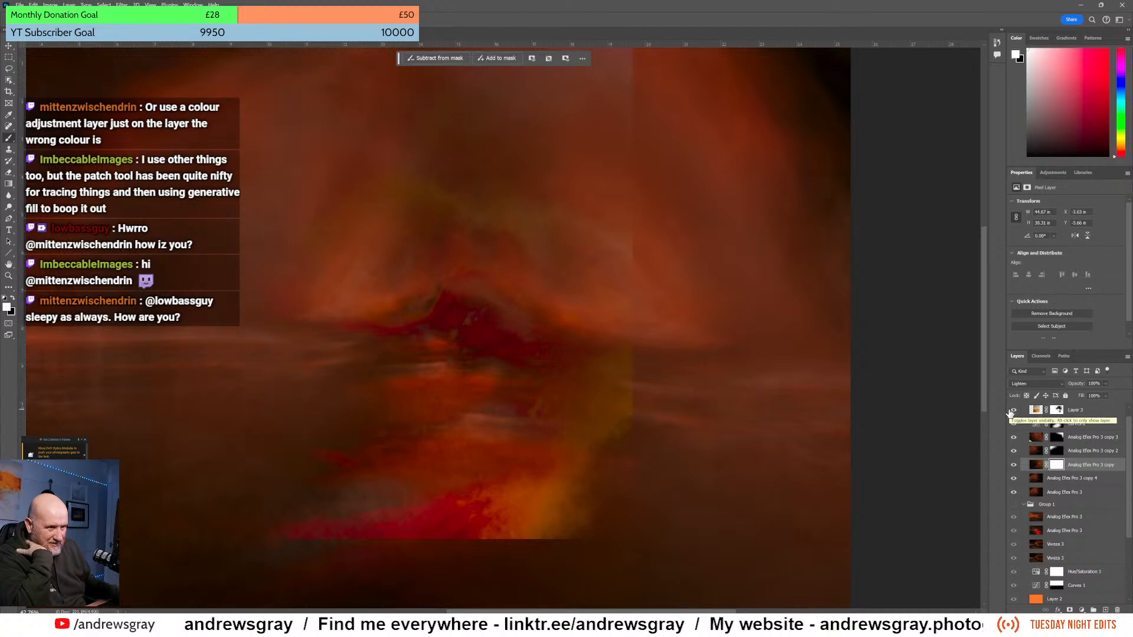
click(1011, 412)
click(1011, 412)
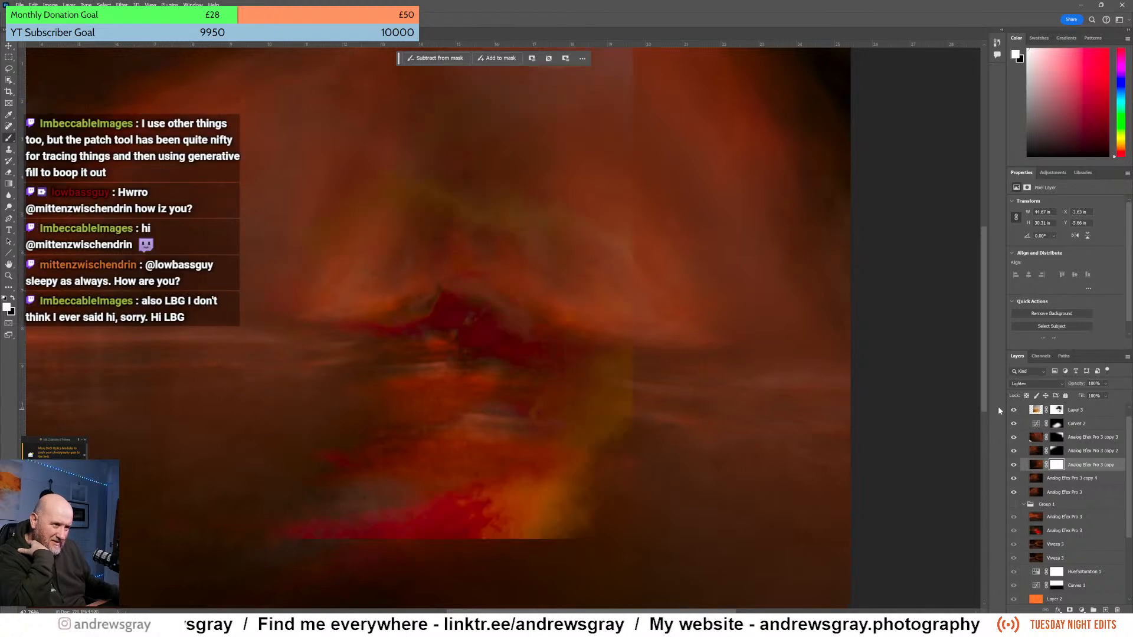
click(1013, 411)
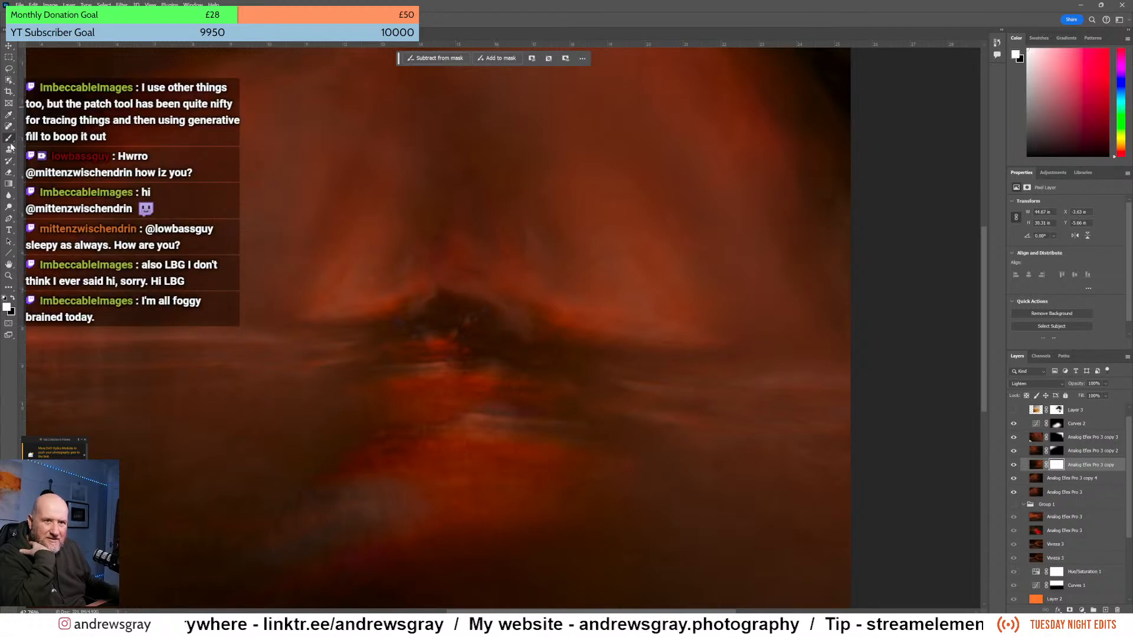
- Erase the hill area on the Analog Efex Pro 3 copy mask with the Eraser tool, enlarging the eraser to cover the hill's lower part
click(10, 172)
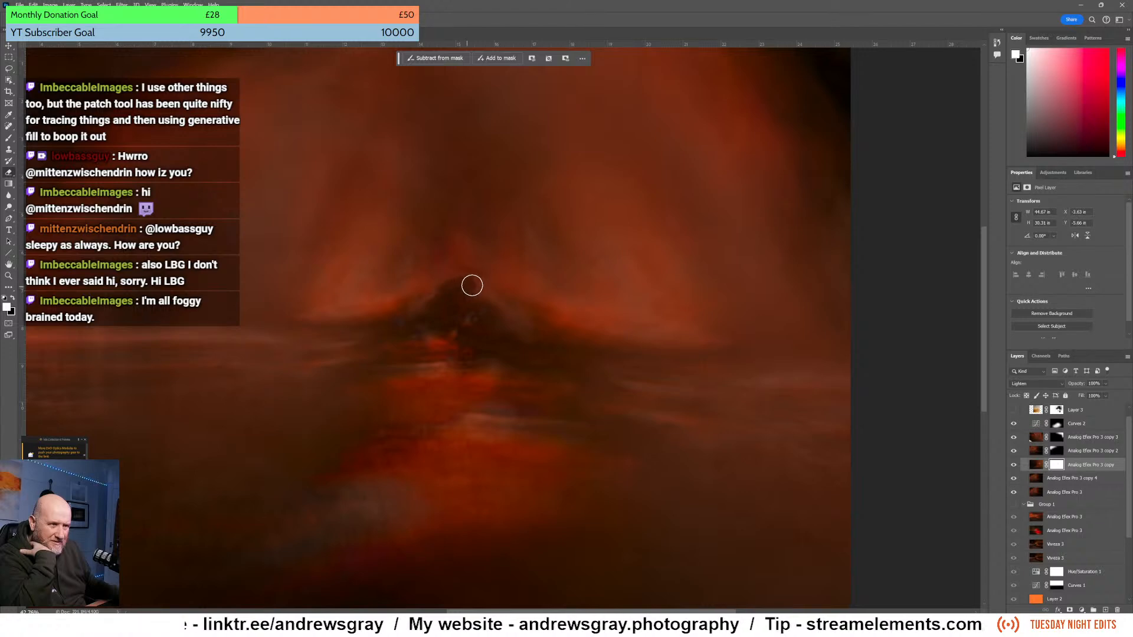
mouse_move(482, 297)
mouse_down()
mouse_move(507, 325)
mouse_move(468, 288)
mouse_up()
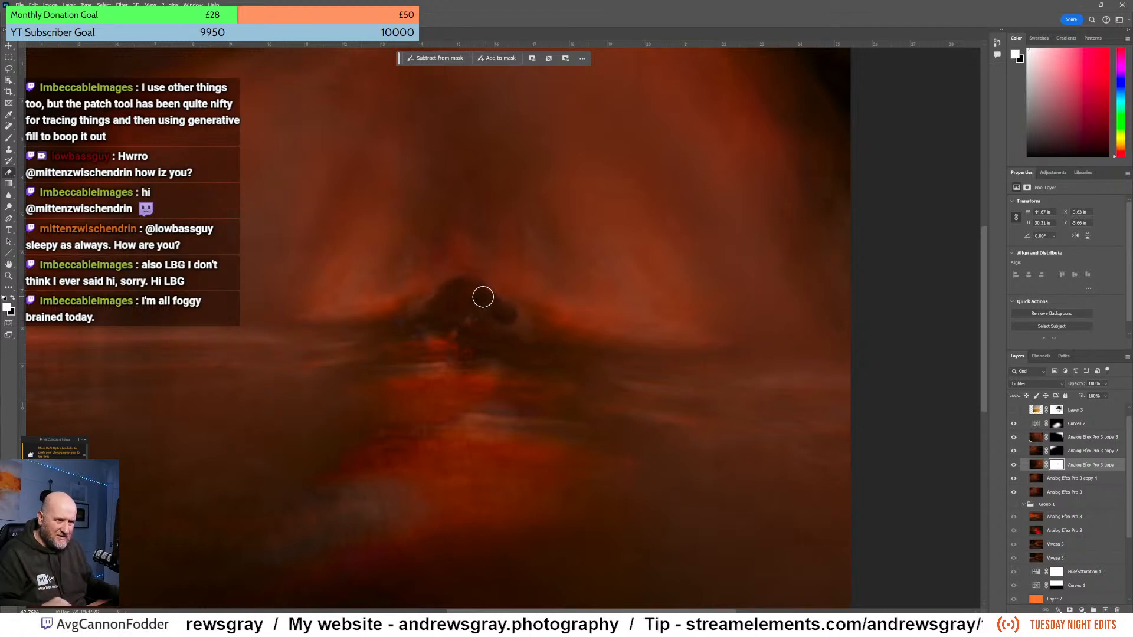
key(bracketright)
key(bracketright)
key(bracketright)
key(bracketright)
key(bracketright)
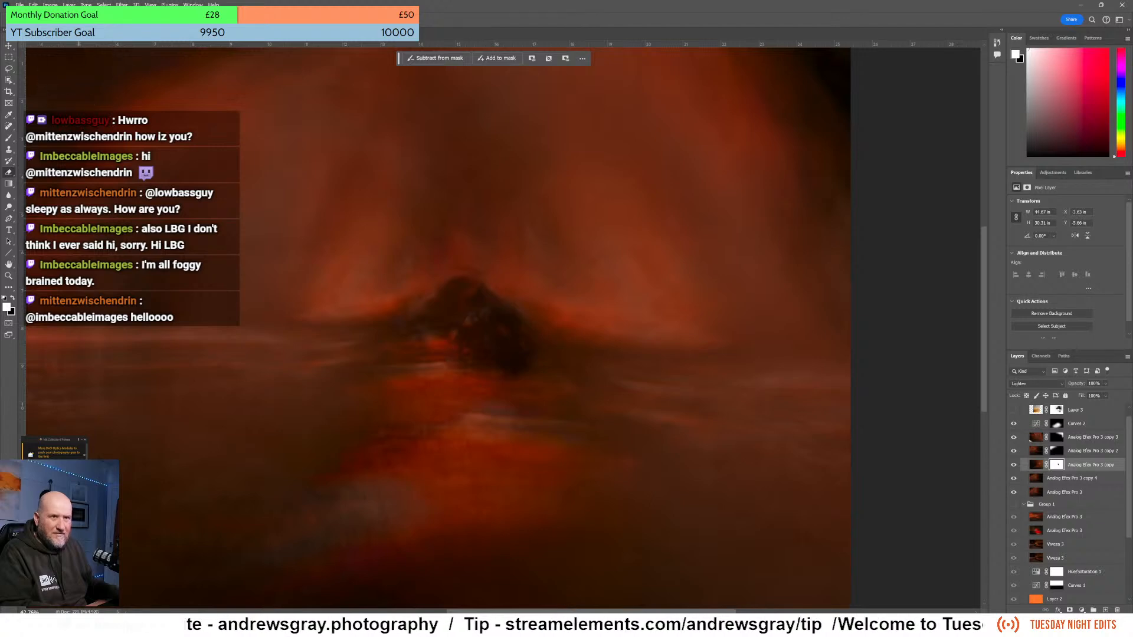
- Check the eraser's hardness, blend the hill's lower right edge on the mask, and show the top layer again
click(38, 20)
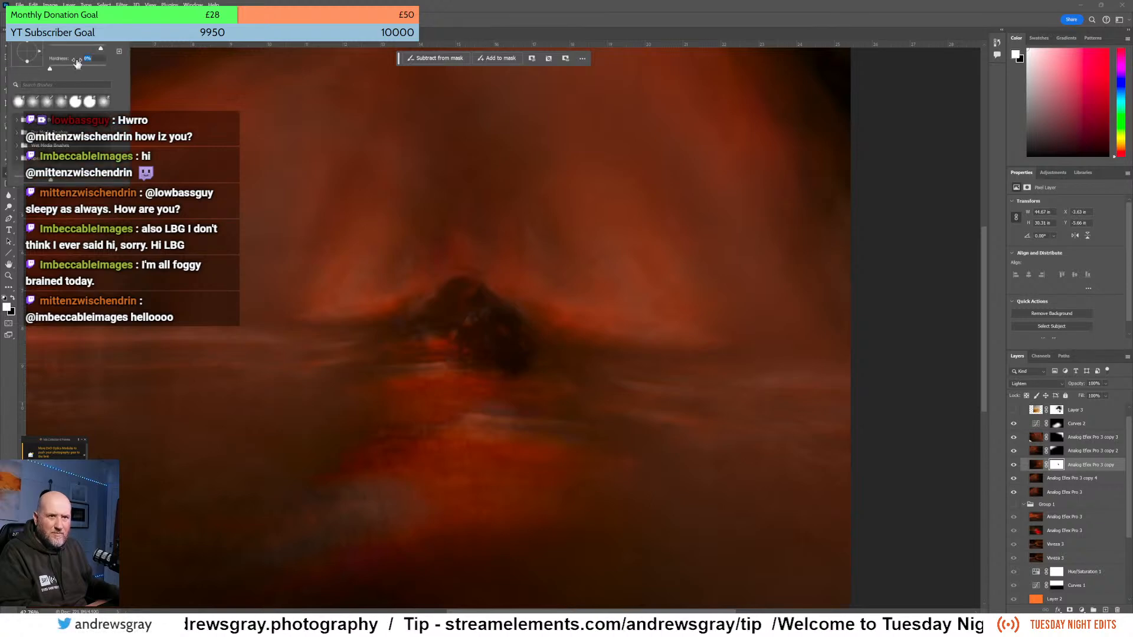
click(38, 19)
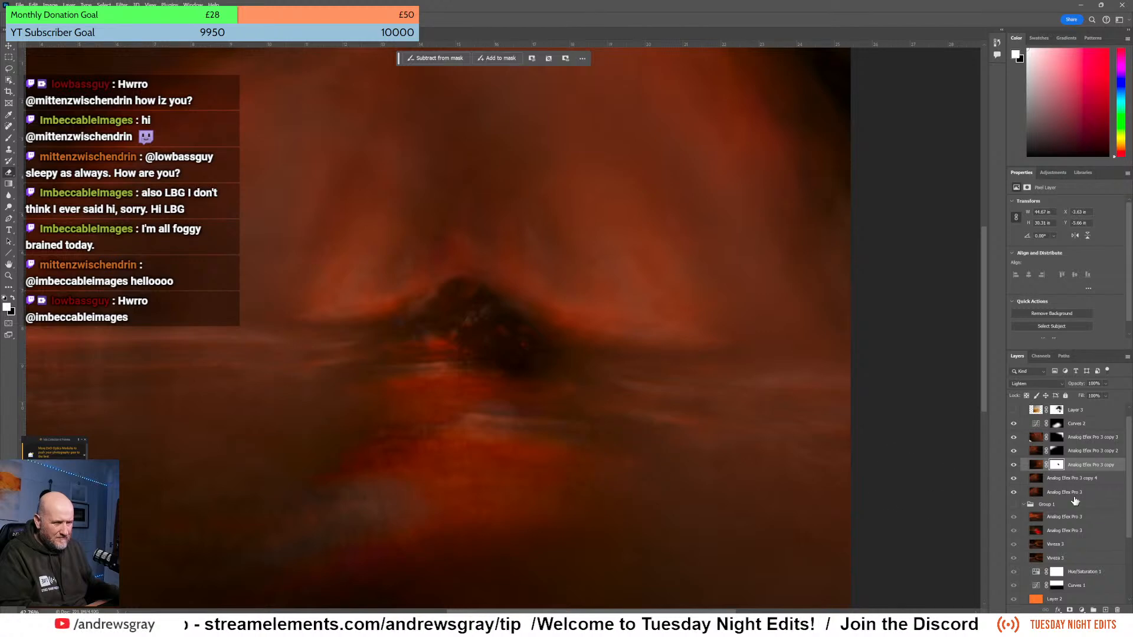
click(1013, 410)
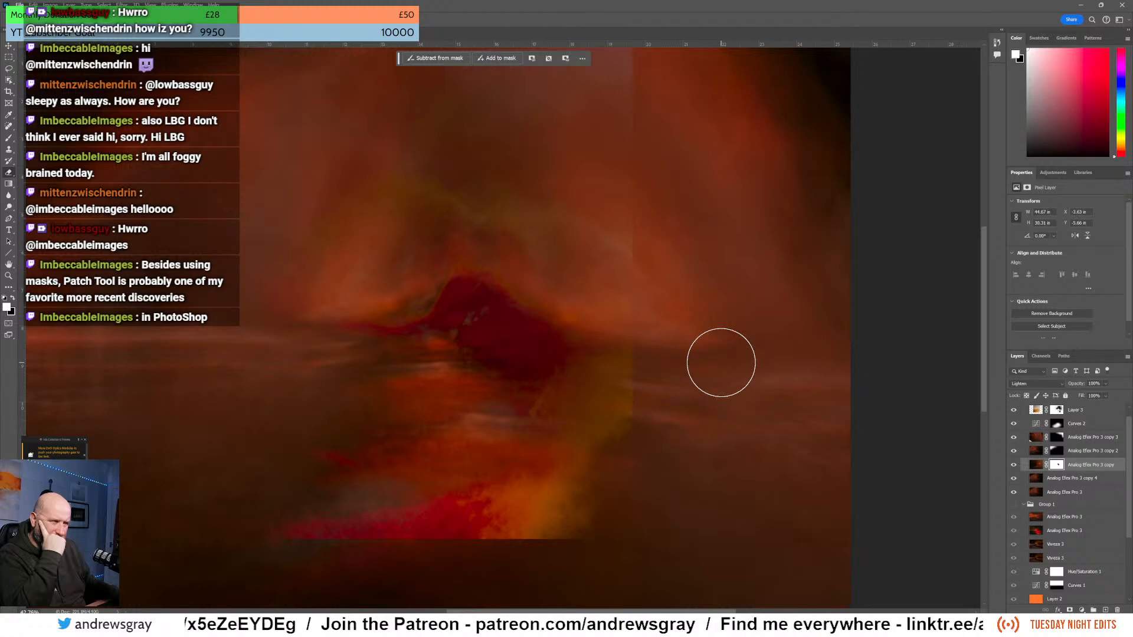
- Erase the top layer's mask around the hill and over the water with an enlarged eraser, hiding the hard edges and yellow and red patches
drag(575, 237, 522, 233)
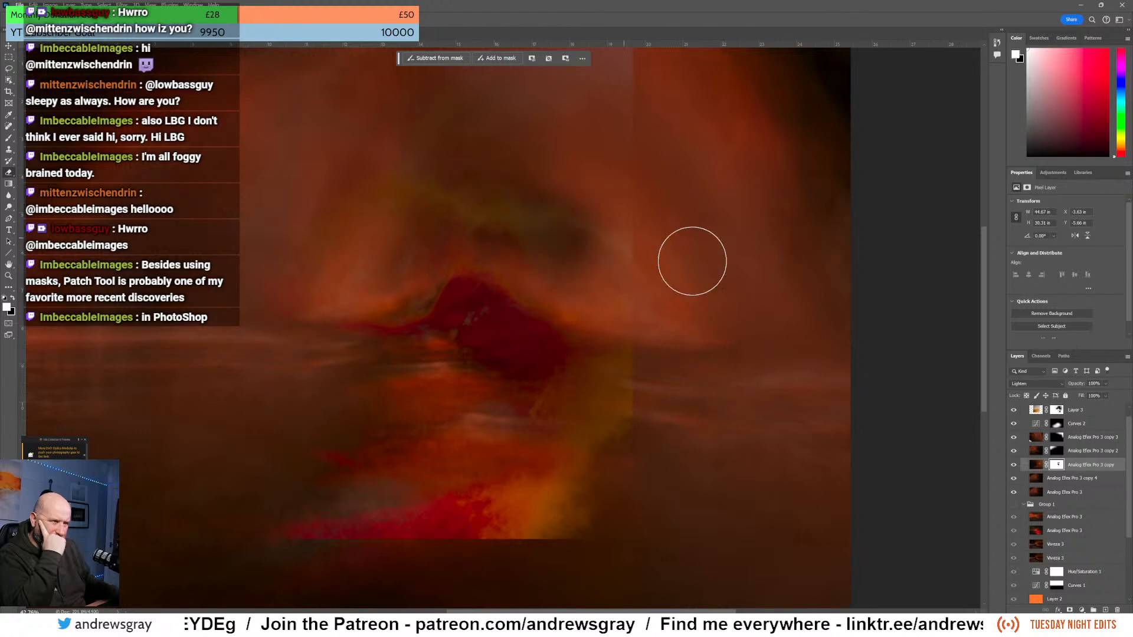
key(ctrl+z)
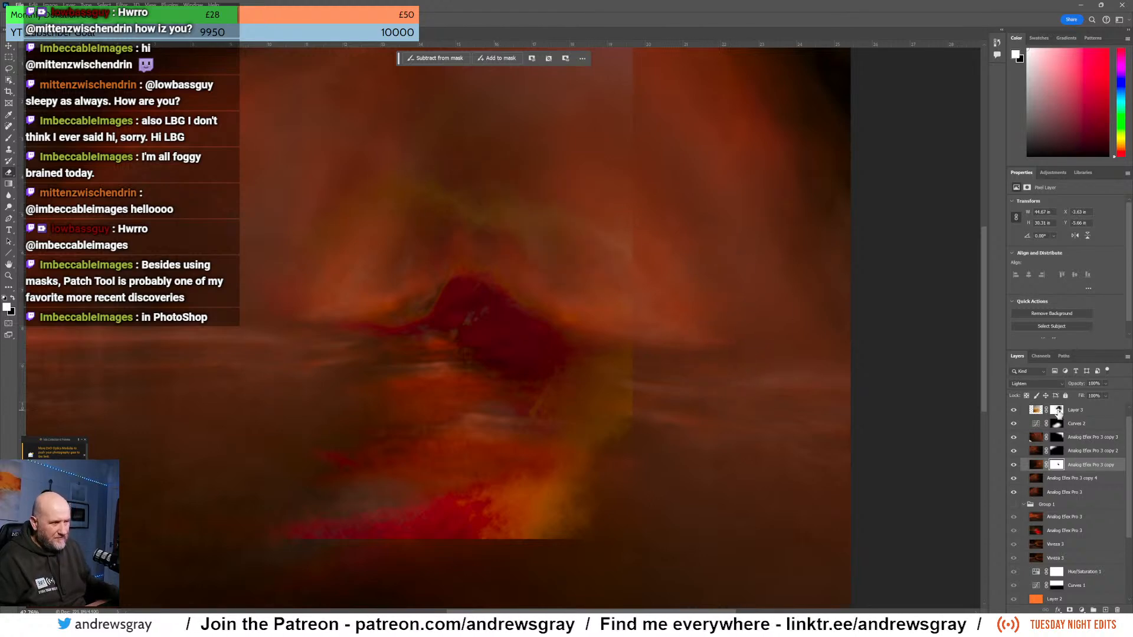
click(1057, 410)
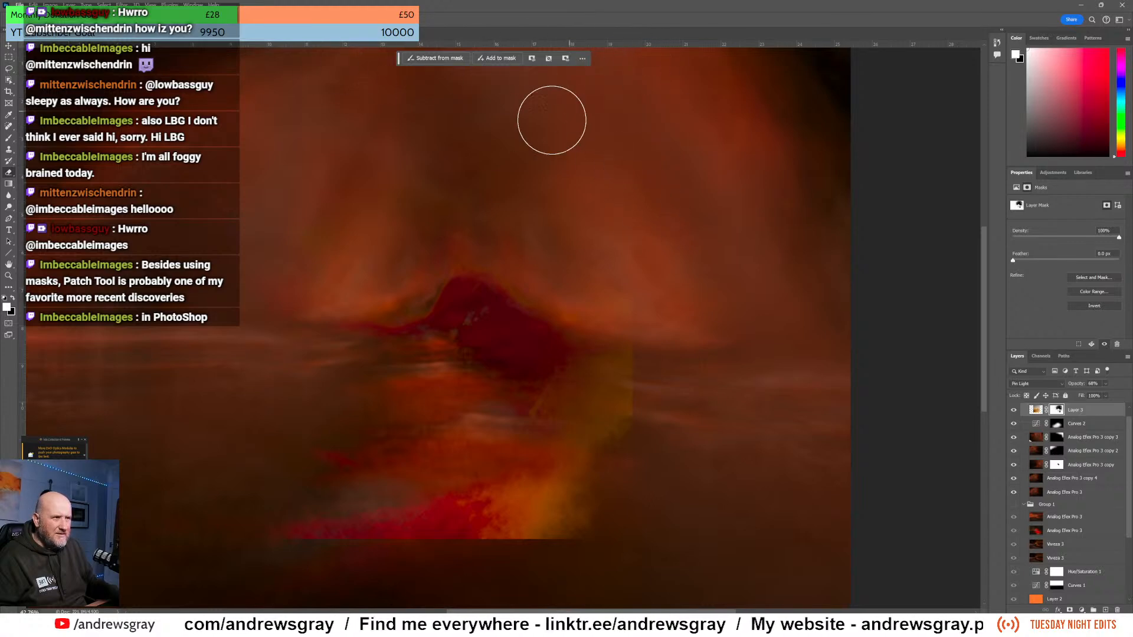
mouse_move(626, 381)
mouse_down()
mouse_move(588, 435)
mouse_move(646, 449)
mouse_move(603, 461)
mouse_move(699, 527)
mouse_move(196, 536)
mouse_move(544, 550)
mouse_move(203, 510)
mouse_up()
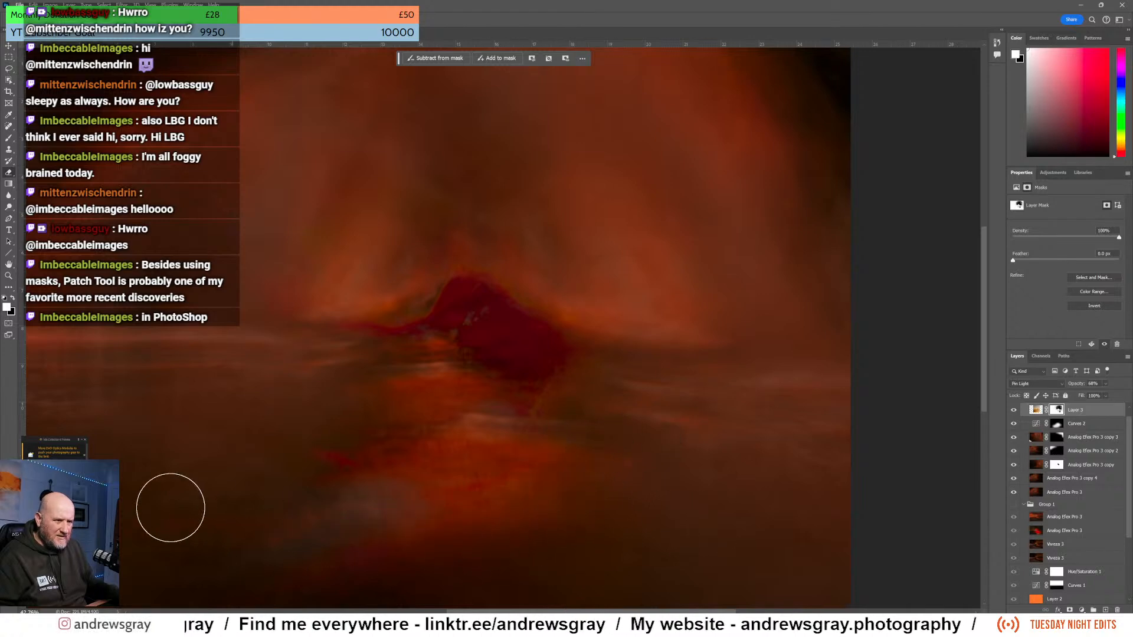
key(bracketright)
key(bracketright)
key(bracketright)
key(bracketright)
key(bracketright)
key(bracketright)
key(bracketright)
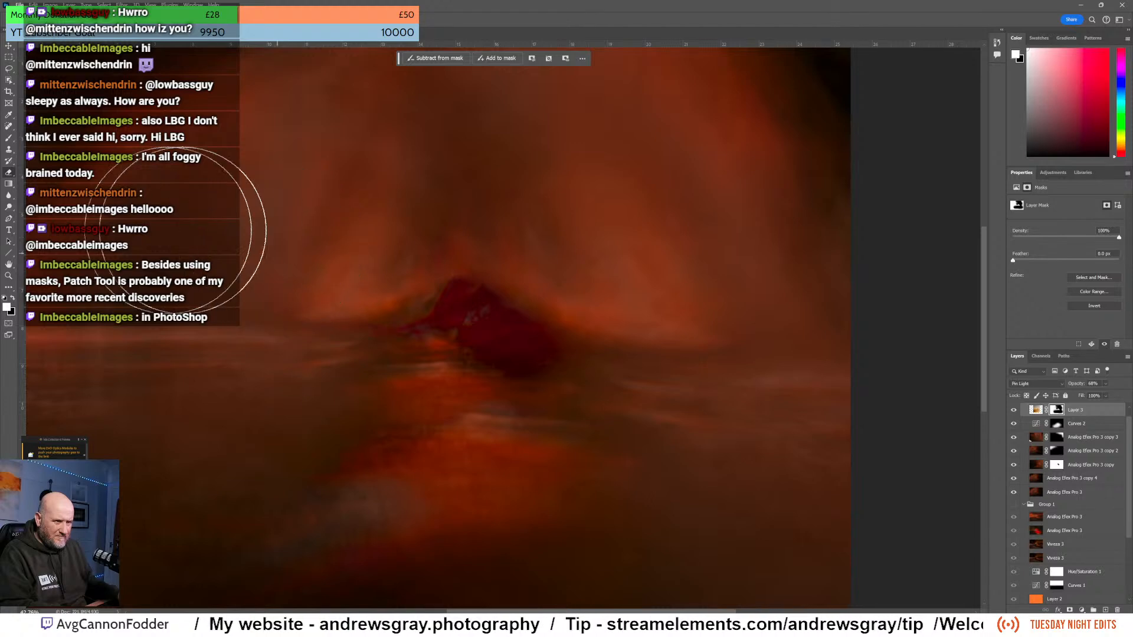
- Examine the whole image with the top layer repeatedly hidden and shown to judge its effect on the hill
scroll(378, 401, down, 3)
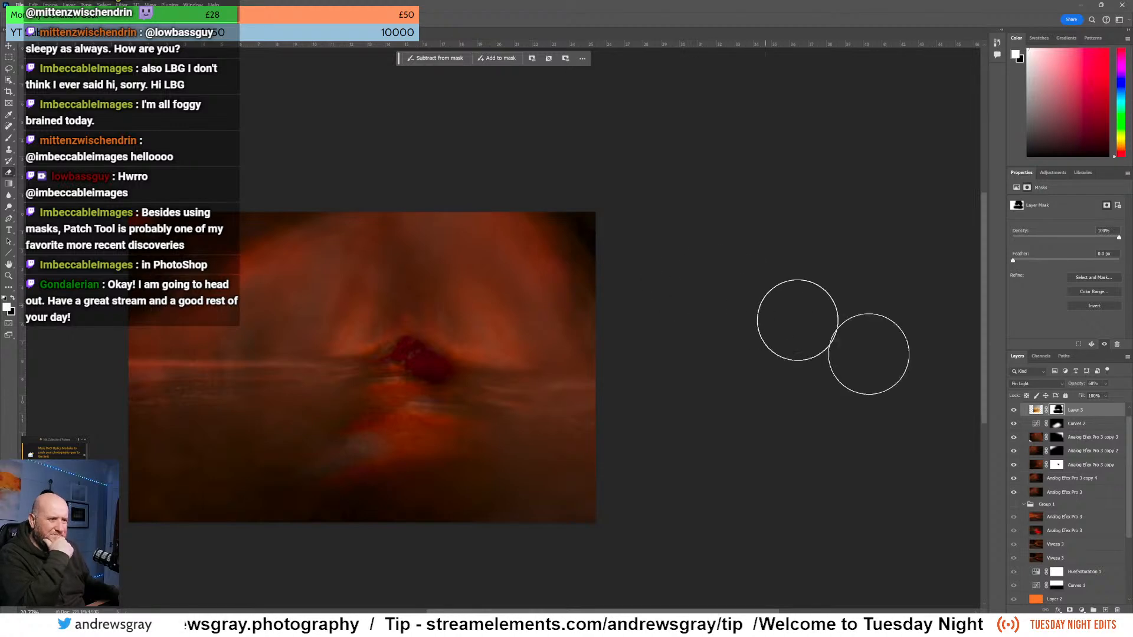
click(1014, 411)
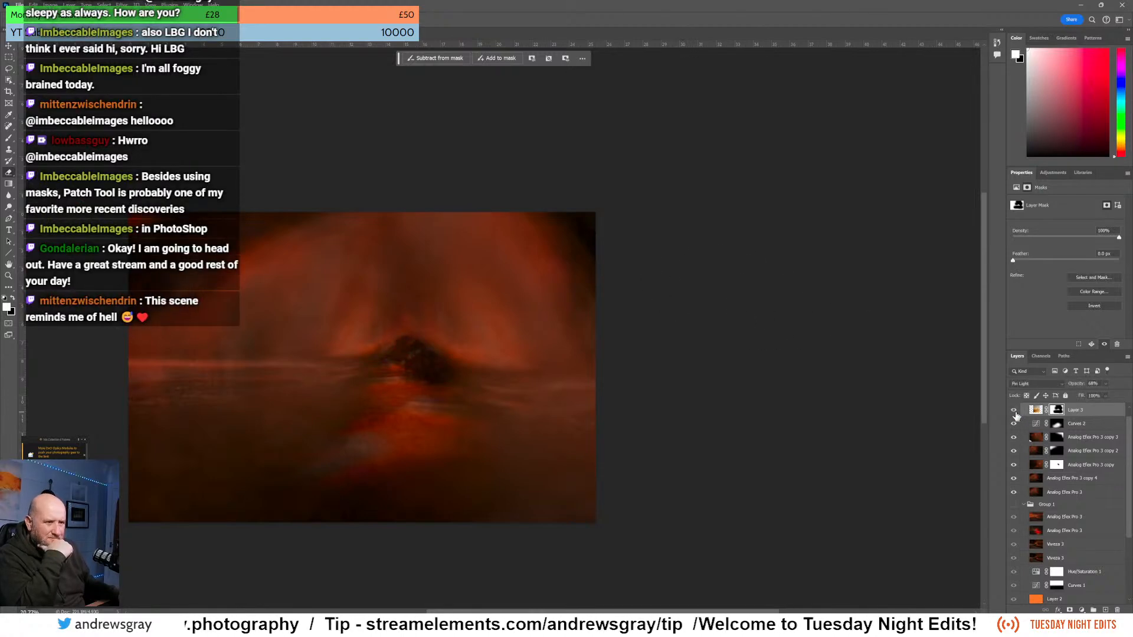
click(1014, 411)
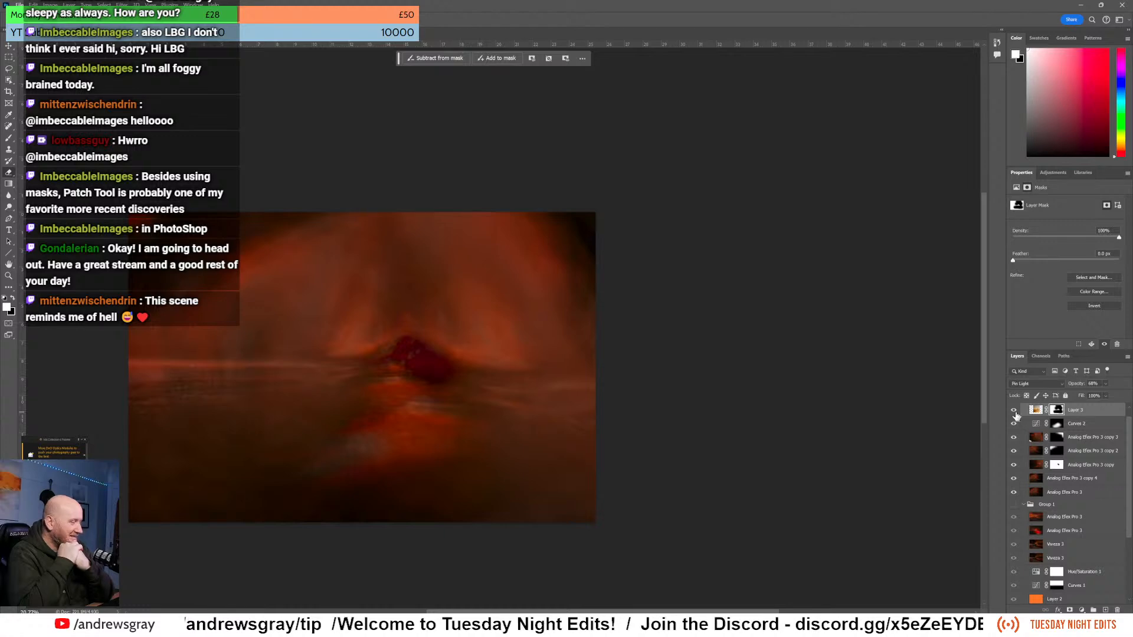
mouse_move(301, 305)
mouse_down()
mouse_move(429, 286)
mouse_move(433, 263)
mouse_up()
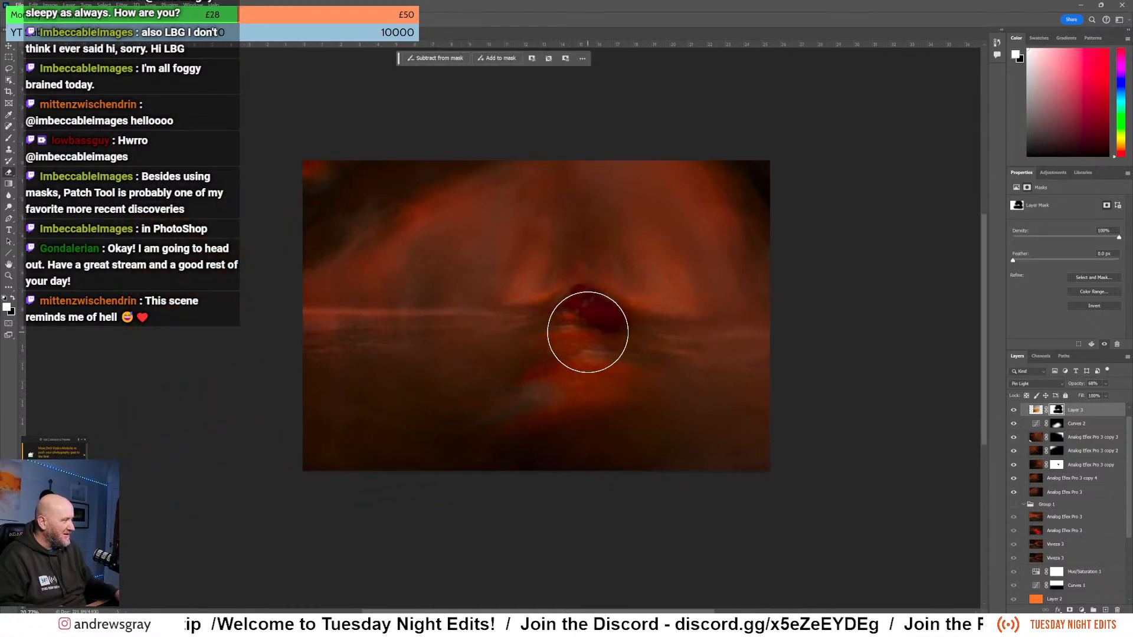
scroll(584, 321, up, 3)
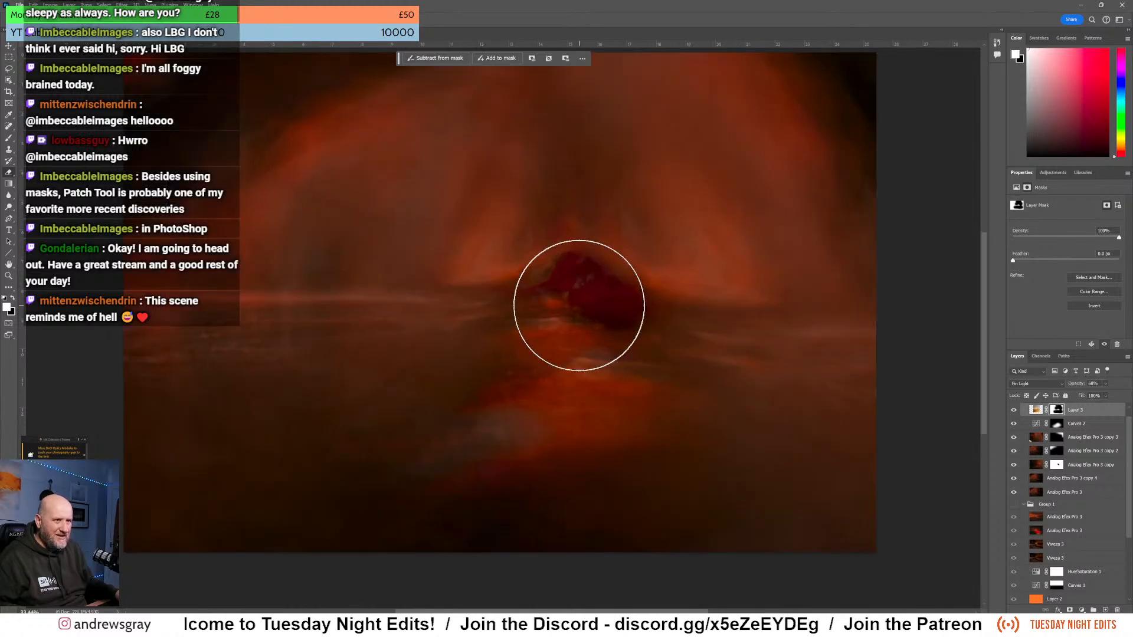
scroll(580, 306, down, 1)
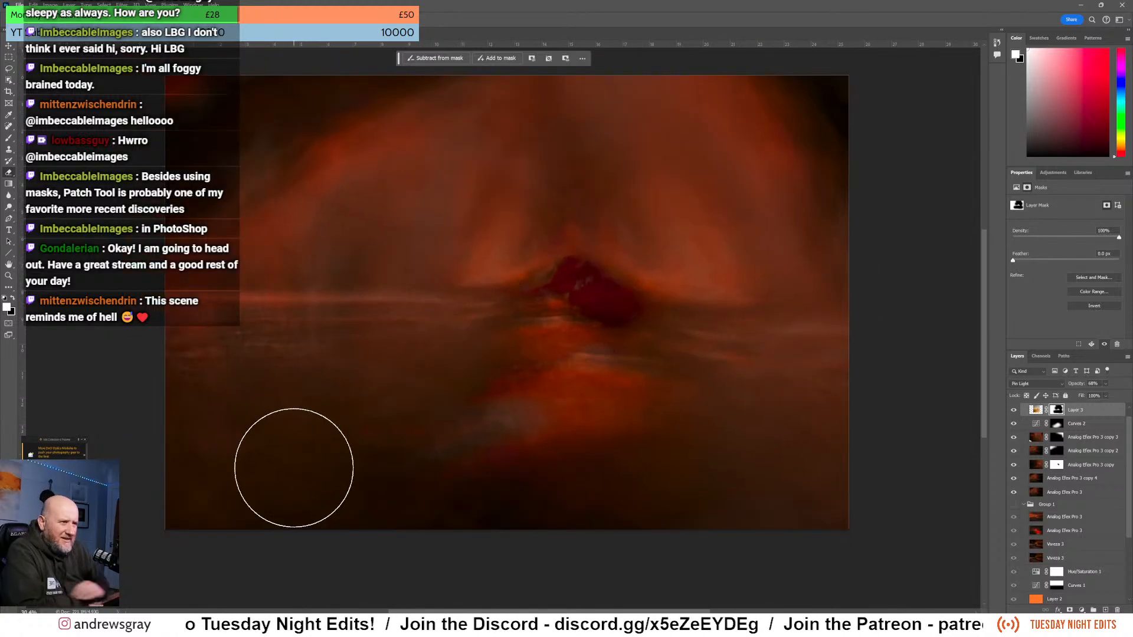
click(1013, 411)
click(1012, 411)
click(1012, 411)
click(1012, 411)
click(1013, 411)
click(1013, 411)
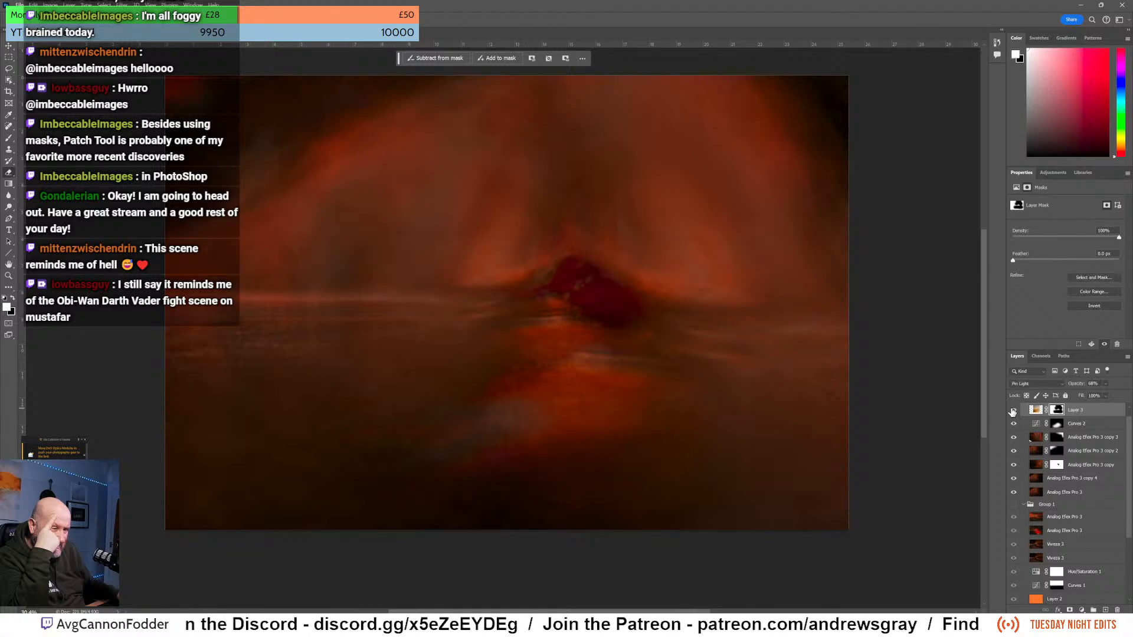
- Set the top layer's opacity to 100% and its blend mode to Lighten
click(1104, 386)
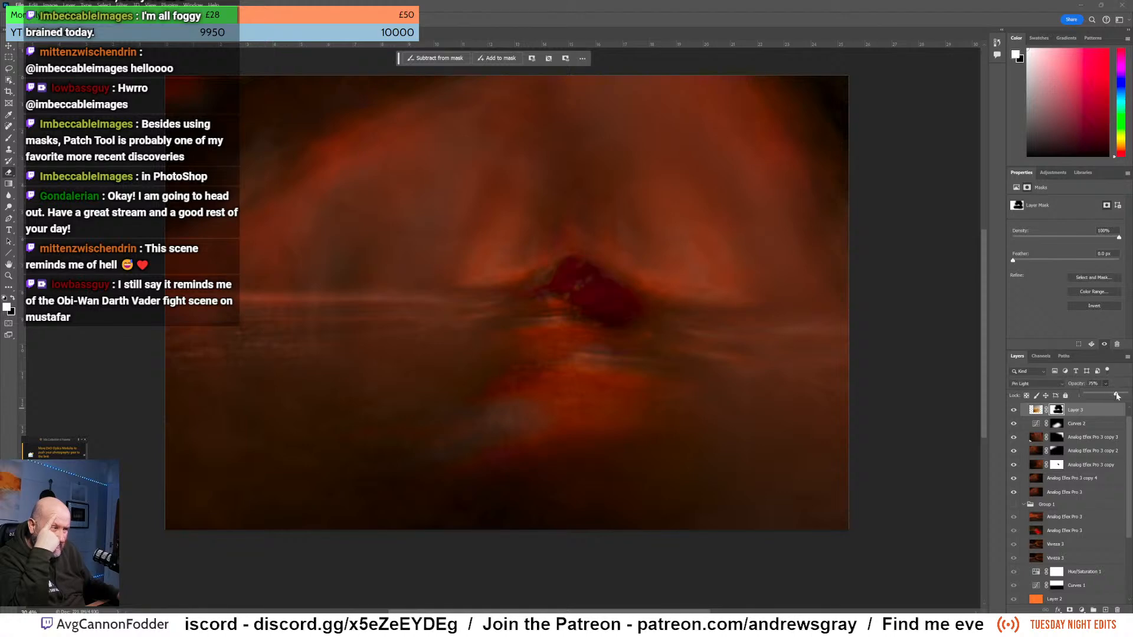
mouse_move(1126, 393)
mouse_down()
mouse_move(1113, 394)
mouse_move(1128, 401)
mouse_up()
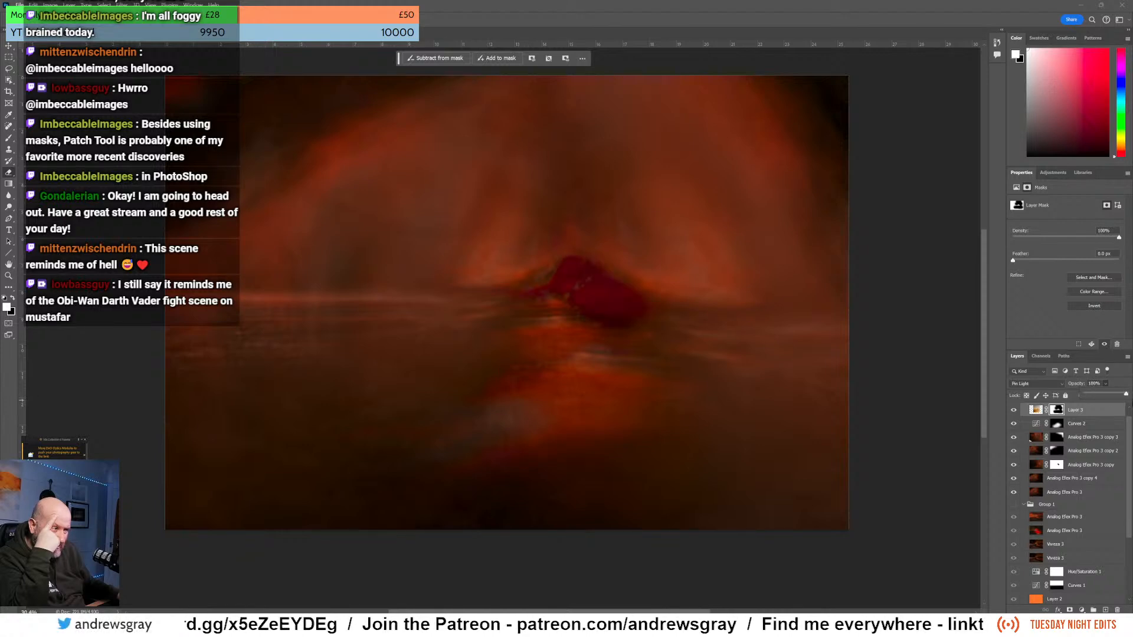
click(1035, 384)
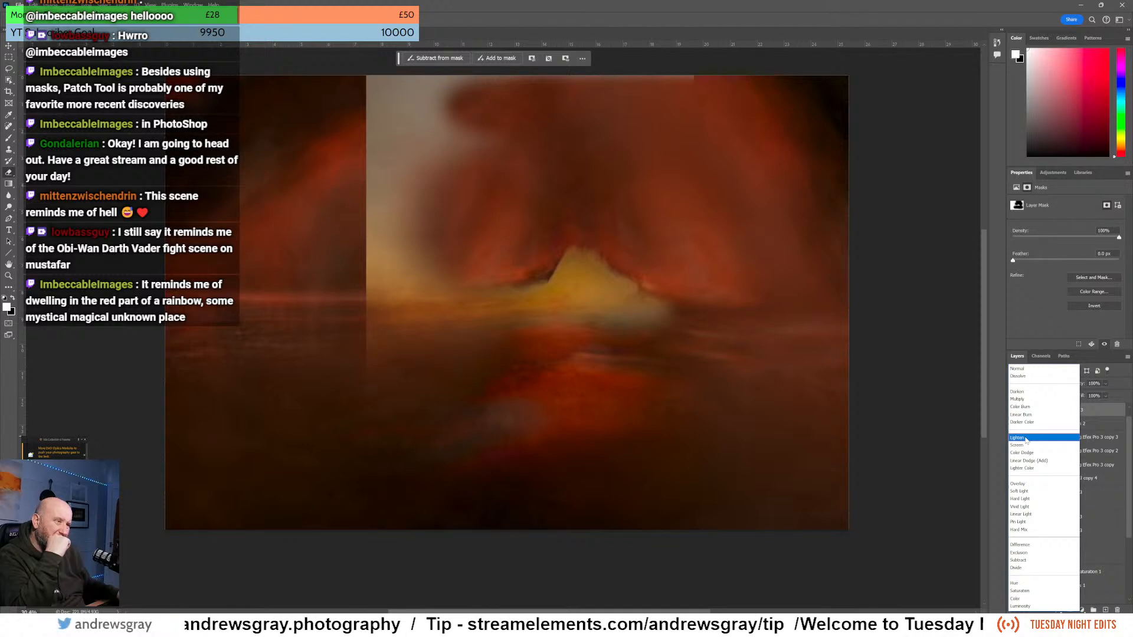
click(1025, 440)
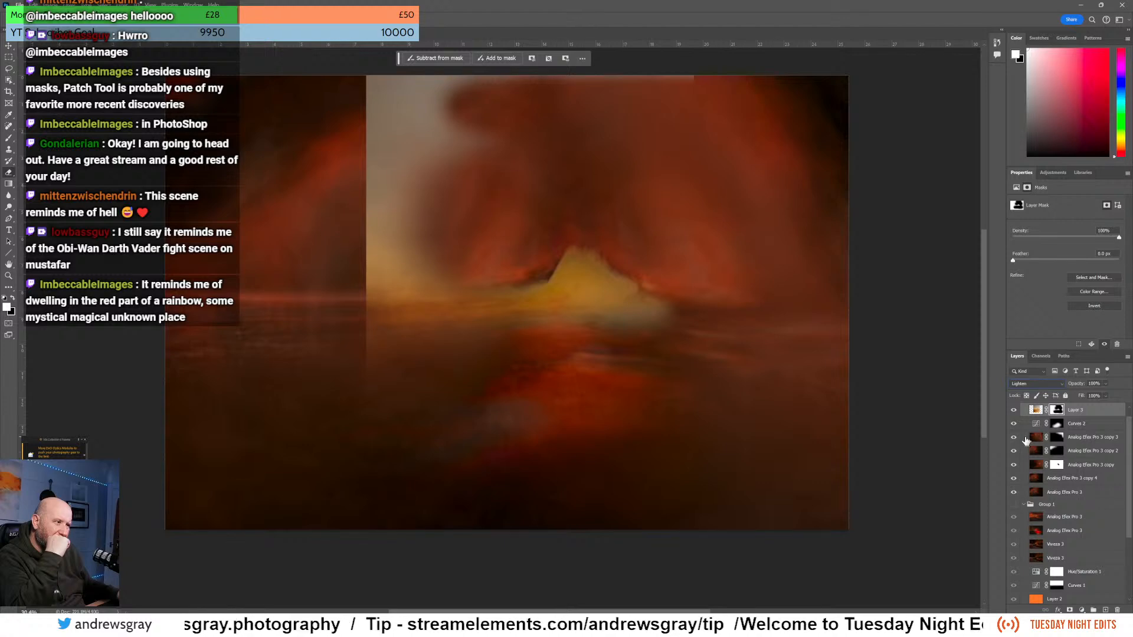
- Move the top layer slightly up and to the left to reposition its yellow glow over the central hill
click(9, 46)
mouse_move(677, 217)
mouse_down()
mouse_move(670, 201)
mouse_move(649, 250)
mouse_move(661, 210)
mouse_up()
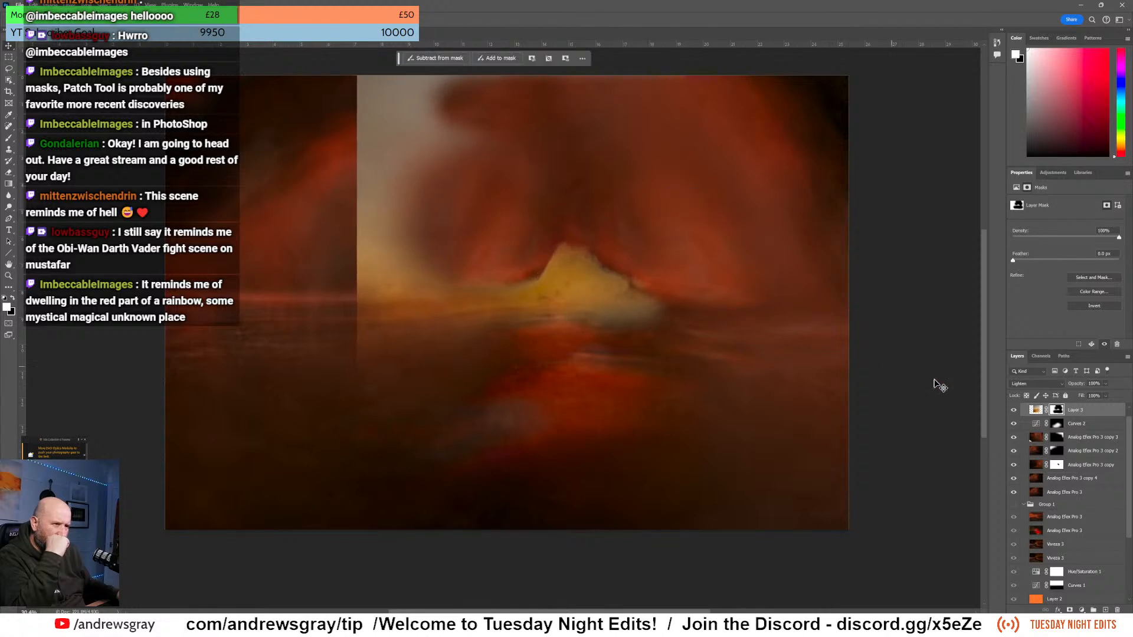
- Try lower opacities for the top layer, then restore its opacity to 100%
click(1105, 385)
drag(1108, 396, 1114, 401)
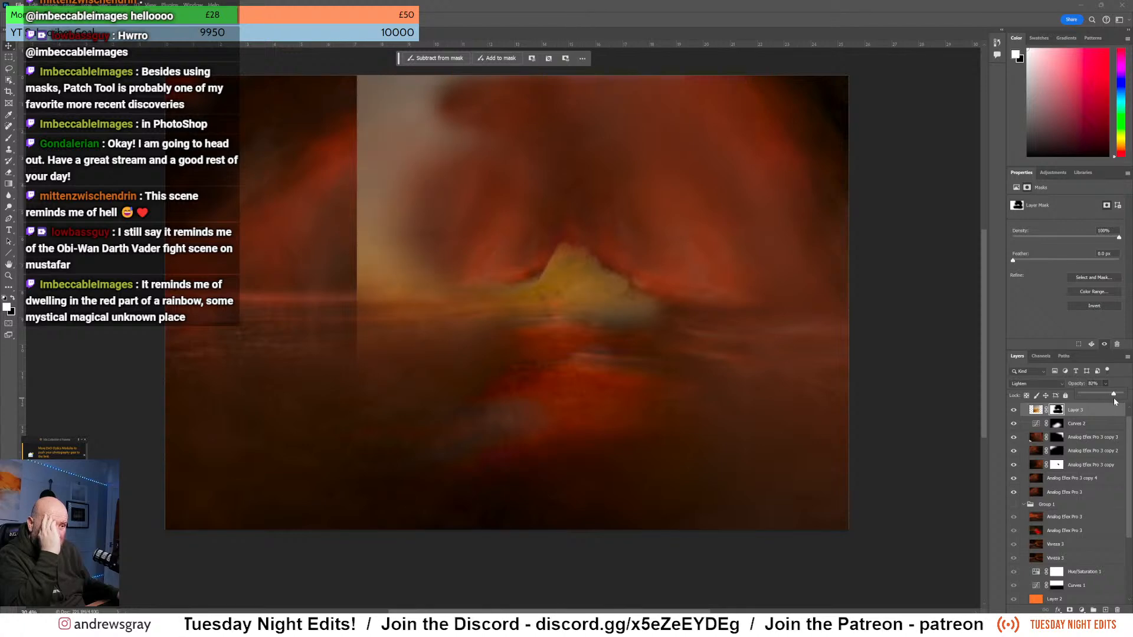
drag(1115, 402, 1103, 406)
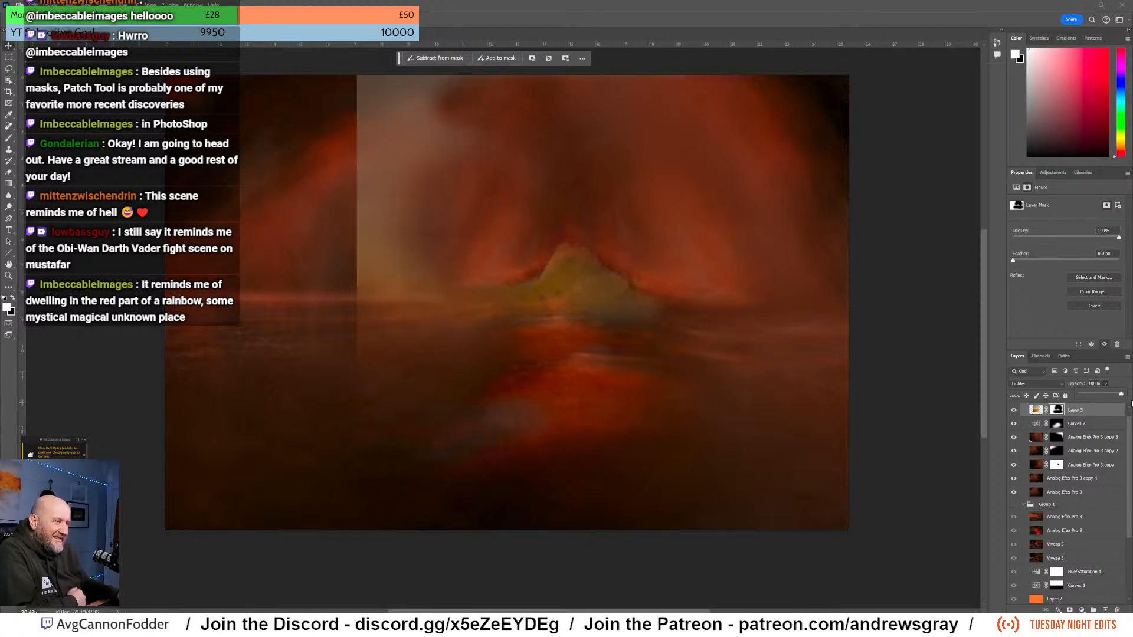
key(0)
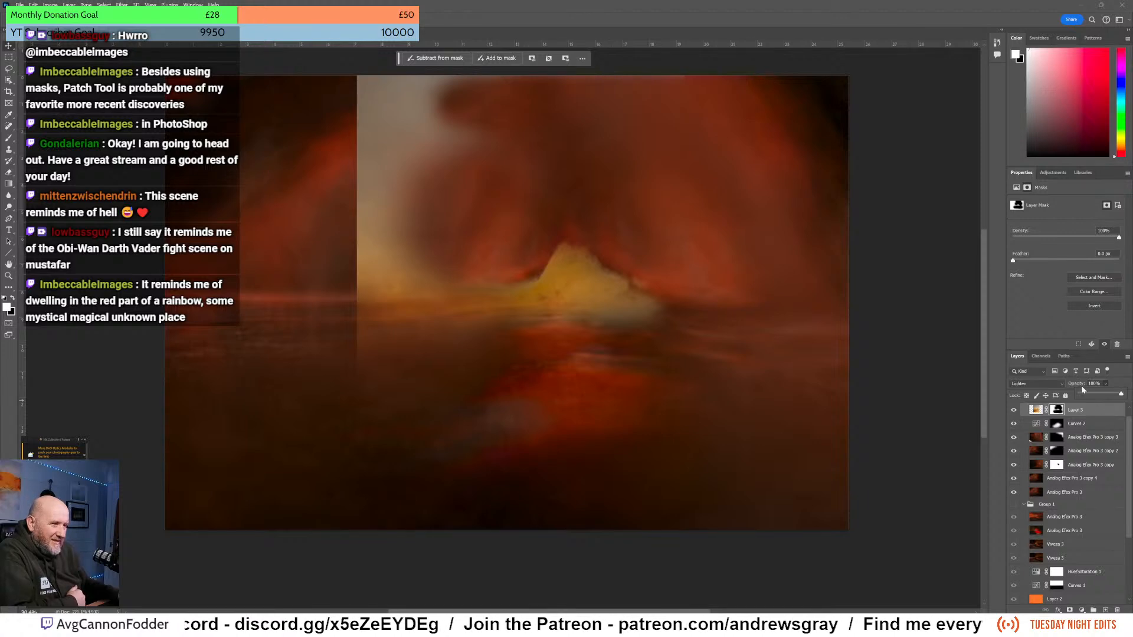
- Add a Curves adjustment clipped to the top image layer and shape an S-curve that lifts the highlights and deepens the shadows
click(1052, 173)
click(1042, 300)
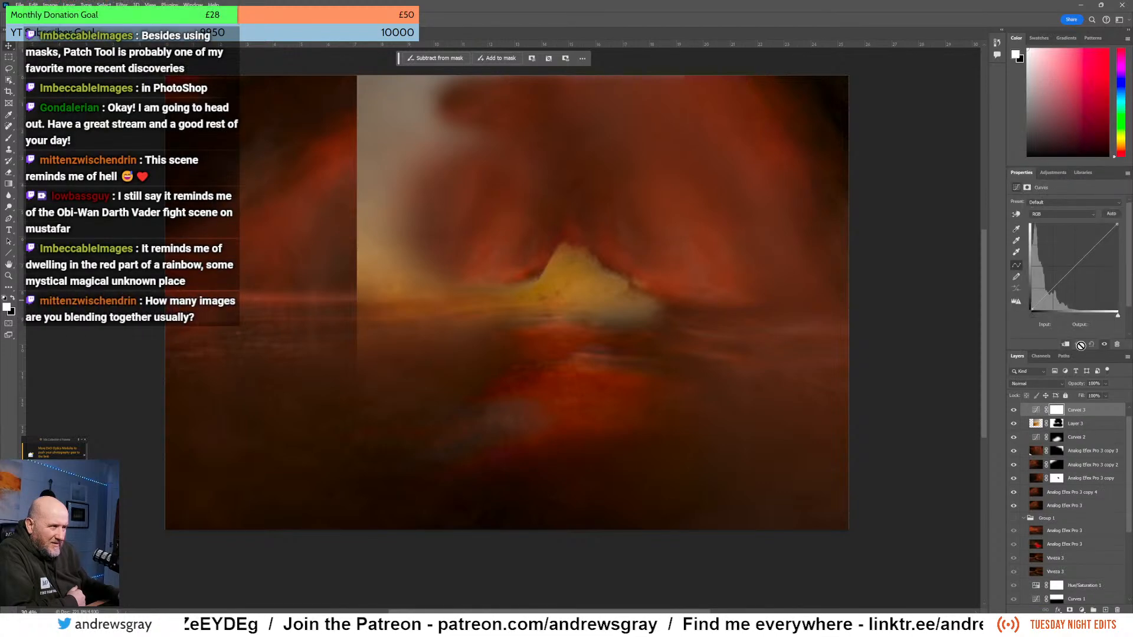
click(1066, 345)
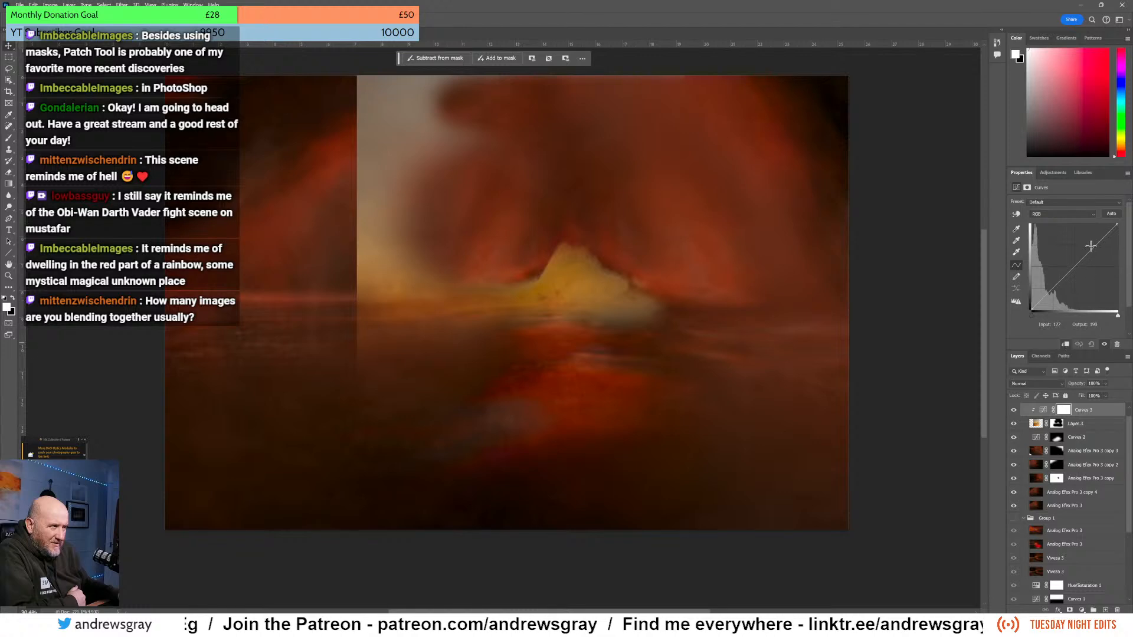
drag(1094, 248, 1089, 236)
drag(1055, 270, 1058, 291)
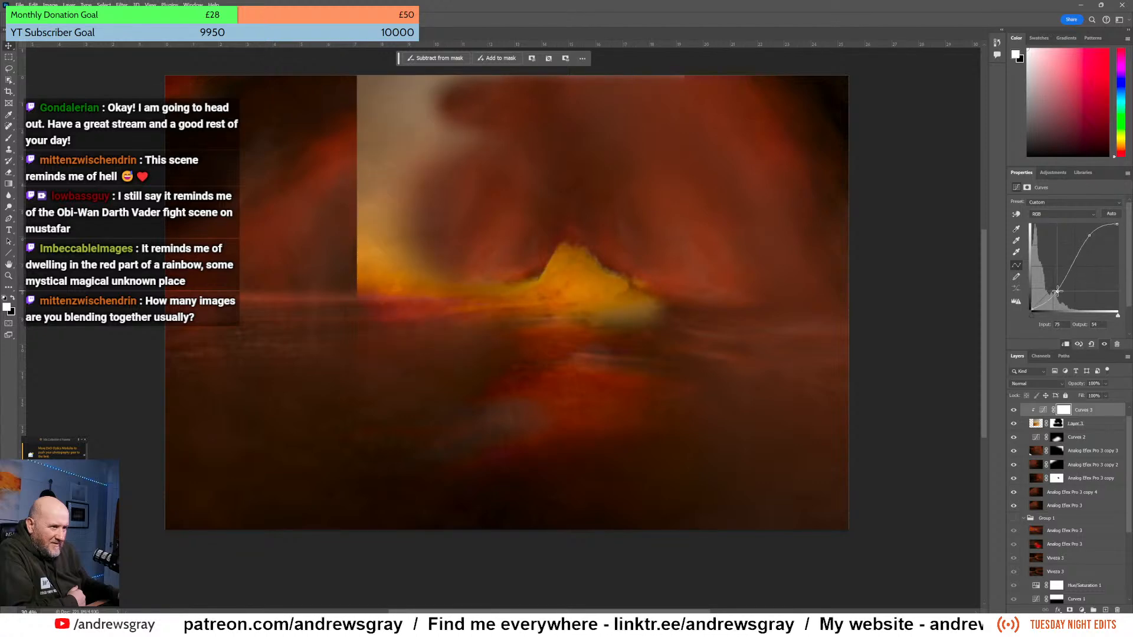
- Raise the midtones of the clipped adjustment's Blue curve and place a midpoint on its Red curve close to the diagonal
click(1093, 214)
click(1082, 249)
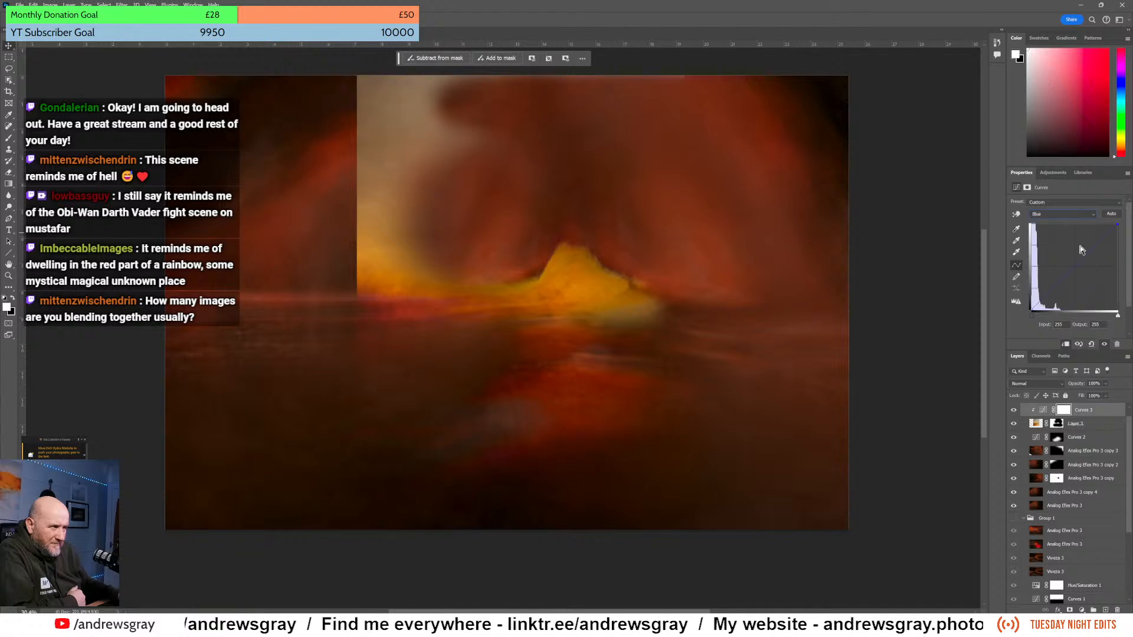
drag(1084, 274, 1071, 257)
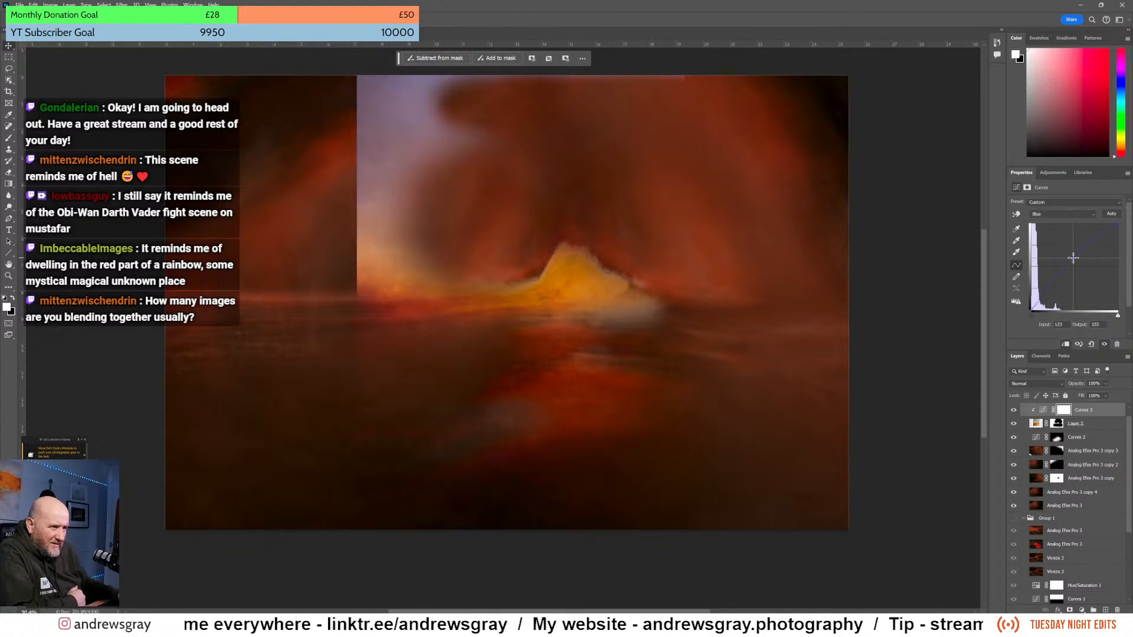
click(1070, 214)
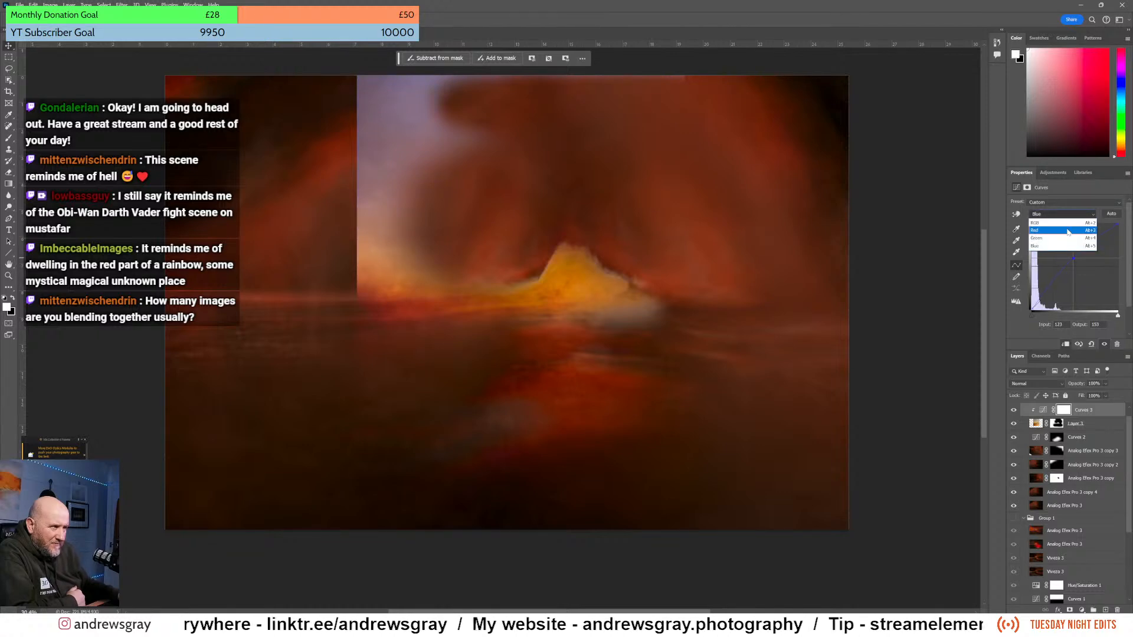
click(1066, 231)
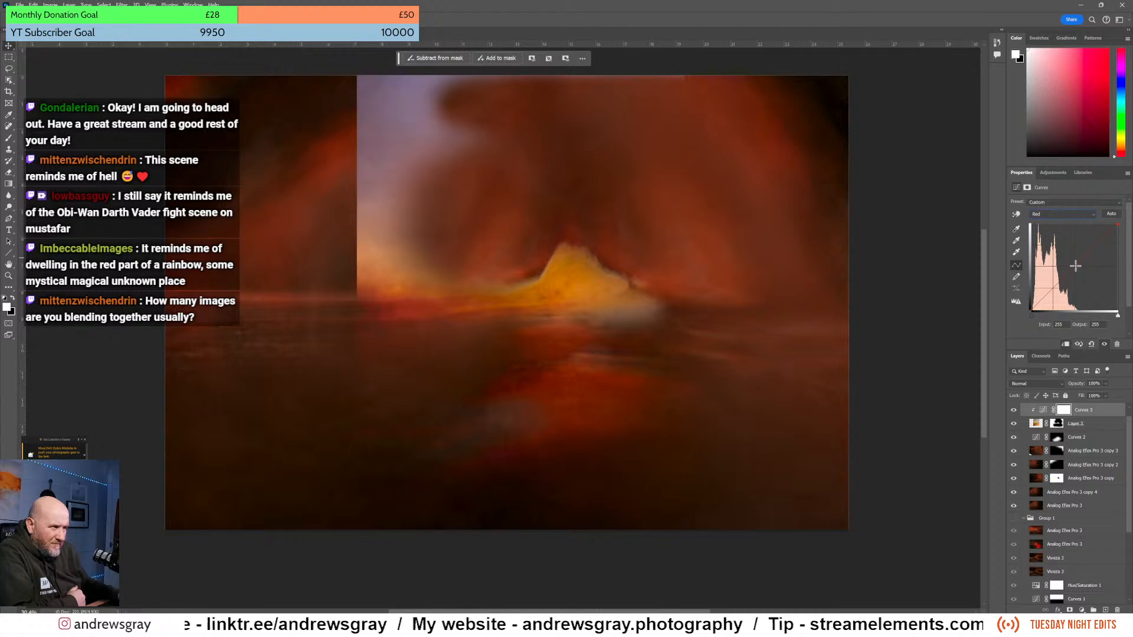
drag(1079, 272, 1075, 268)
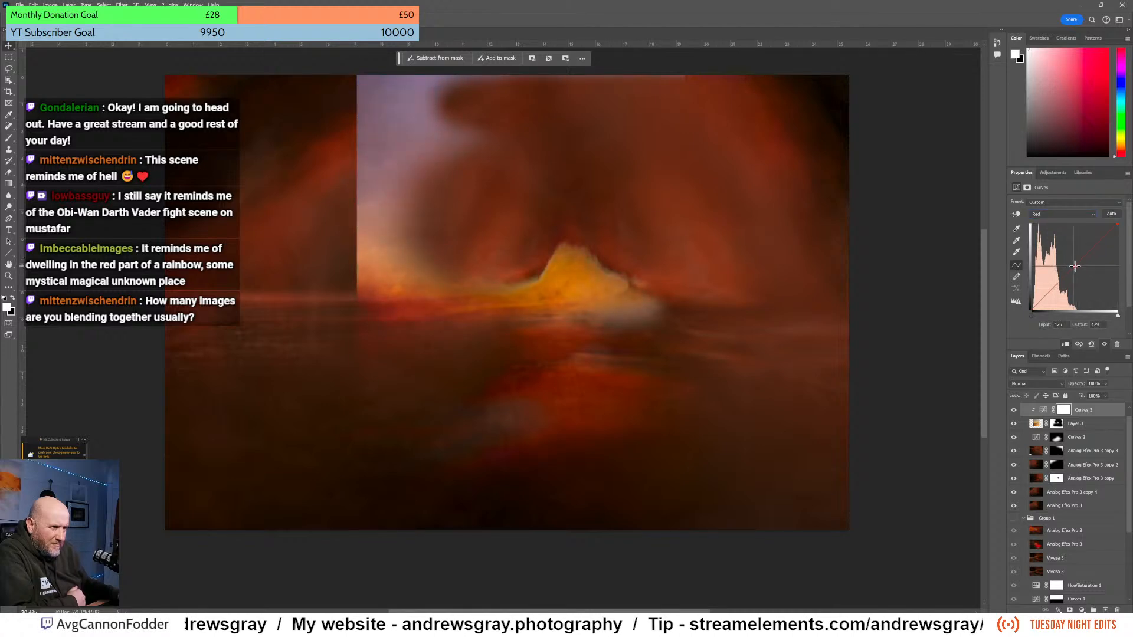
- Recheck the RGB and Red curves, then add a point just above the diagonal in the upper midtones of the Green curve
click(1062, 215)
click(1066, 224)
click(1063, 214)
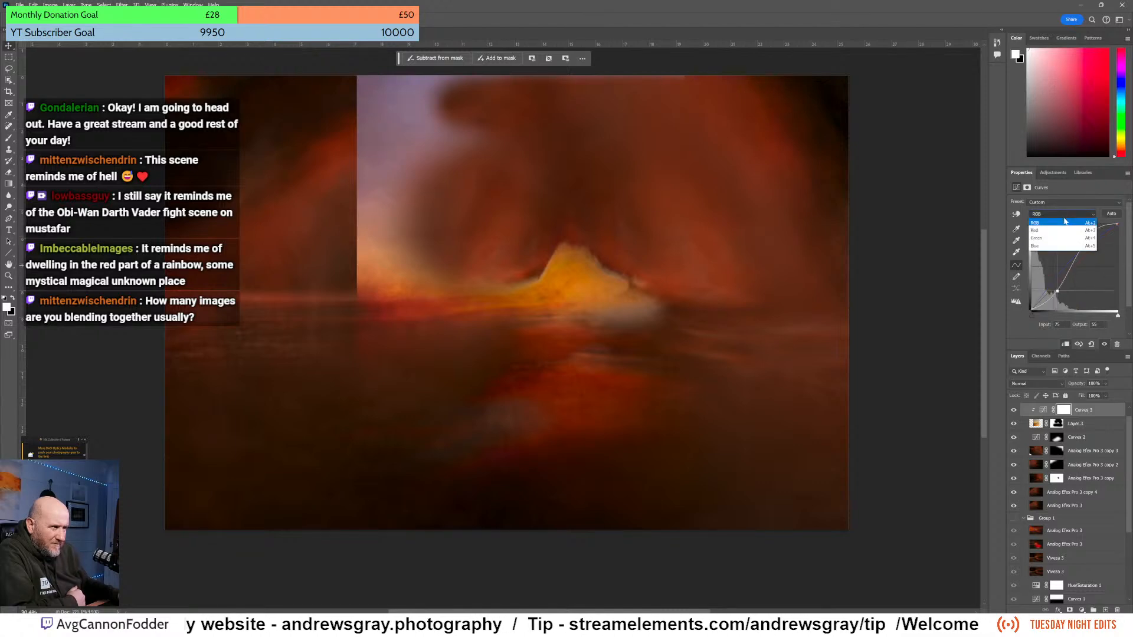
click(1064, 231)
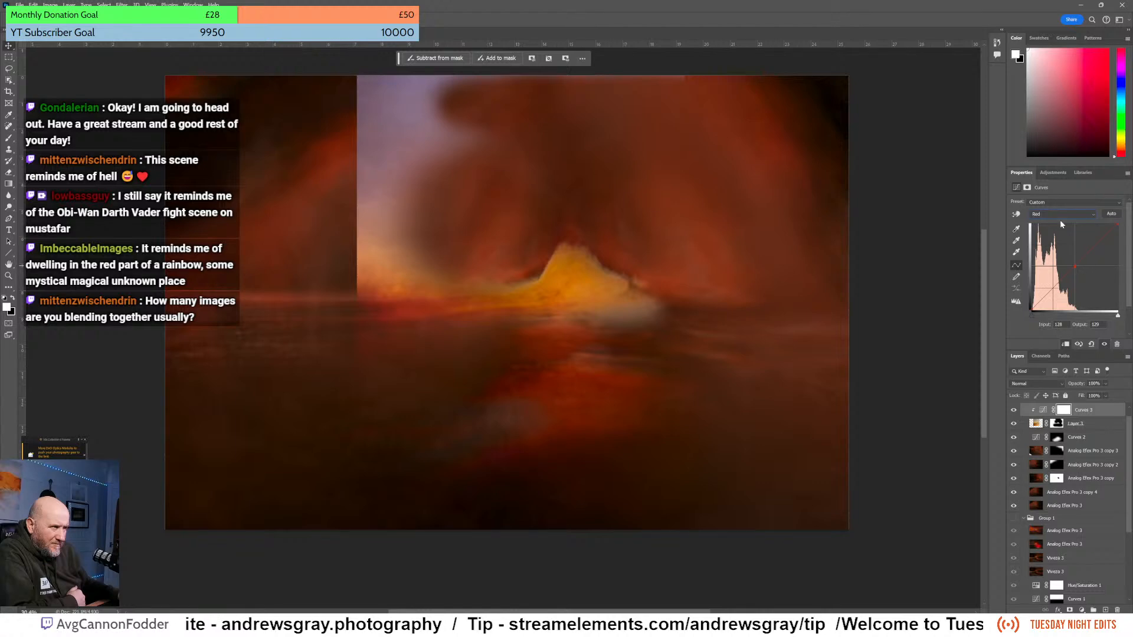
click(1061, 214)
click(1063, 238)
mouse_move(1083, 260)
mouse_down()
mouse_move(1081, 271)
mouse_move(1084, 255)
mouse_up()
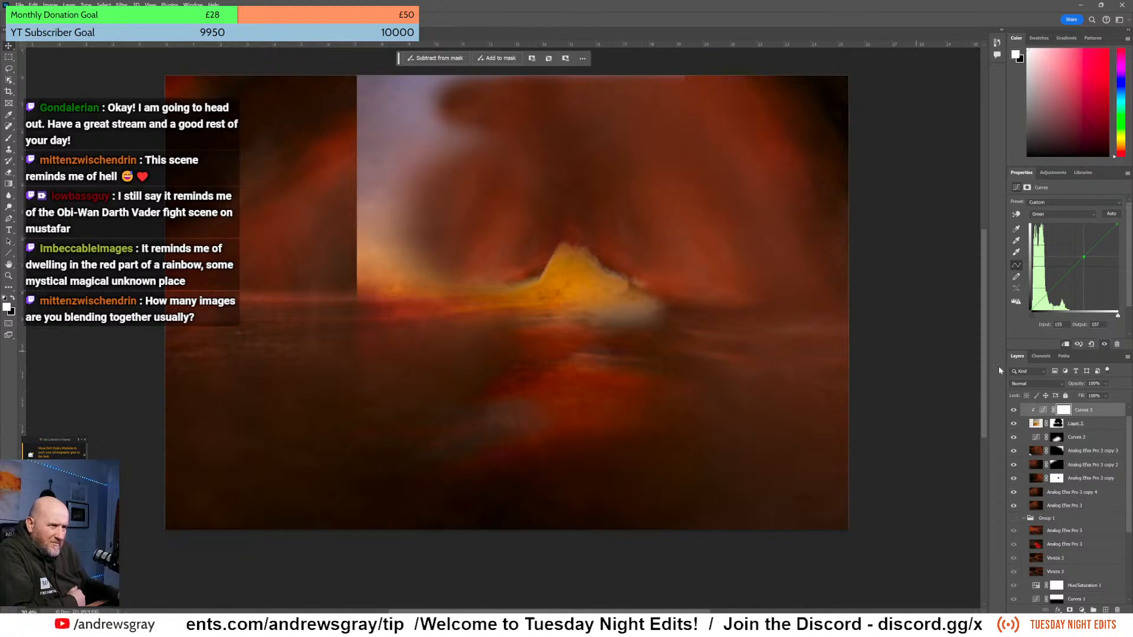
- Nudge the clipped image layer slightly to the right, compare it hidden and shown, and keep its opacity at 100%
click(1100, 423)
mouse_move(693, 261)
mouse_down()
mouse_move(690, 250)
mouse_move(592, 253)
mouse_move(706, 269)
mouse_move(696, 267)
mouse_up()
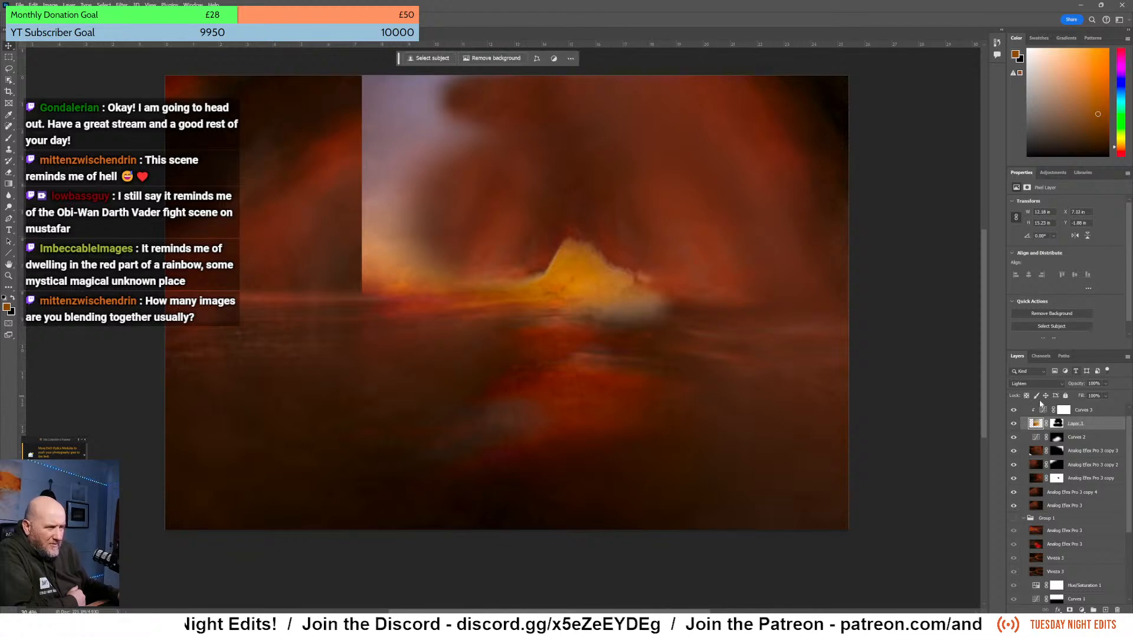
click(1015, 423)
click(1014, 423)
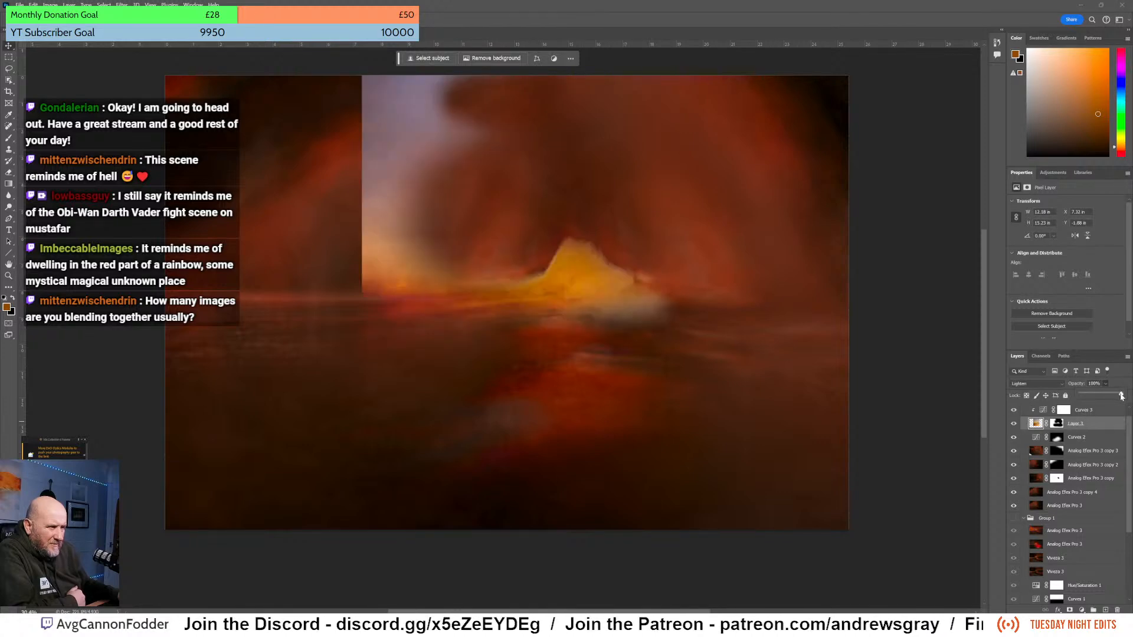
mouse_move(1113, 396)
mouse_down()
mouse_move(1099, 397)
mouse_move(1131, 397)
mouse_up()
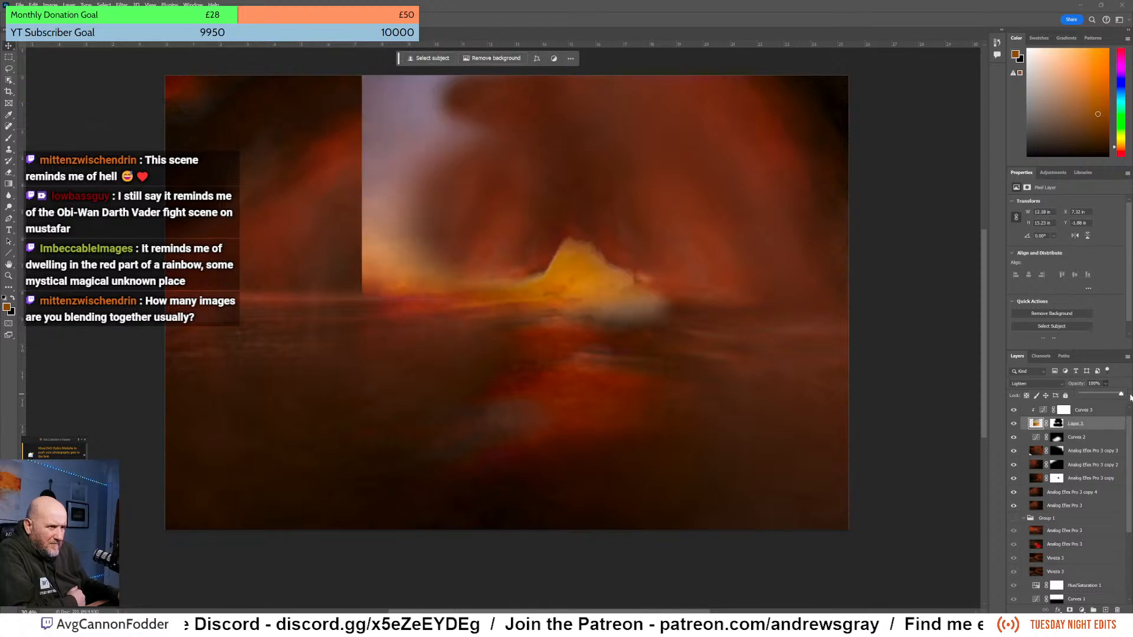
- Move the highlight point of the clipped Curves adjustment's RGB curve further toward the bright end
click(1043, 410)
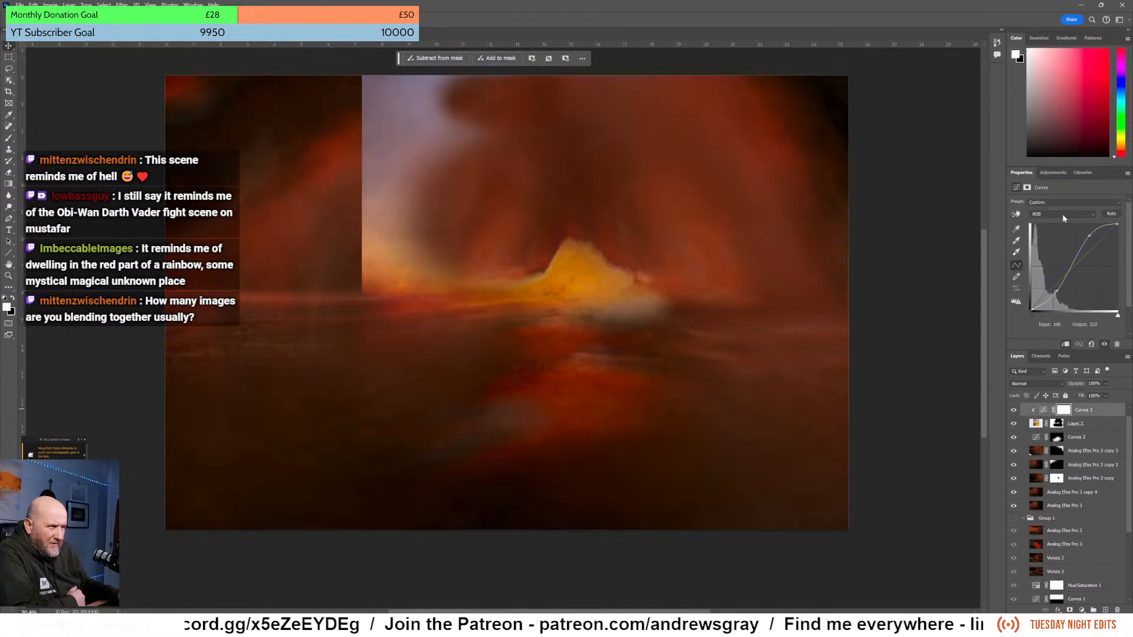
mouse_move(1087, 235)
mouse_down()
mouse_move(1082, 223)
mouse_move(1097, 229)
mouse_up()
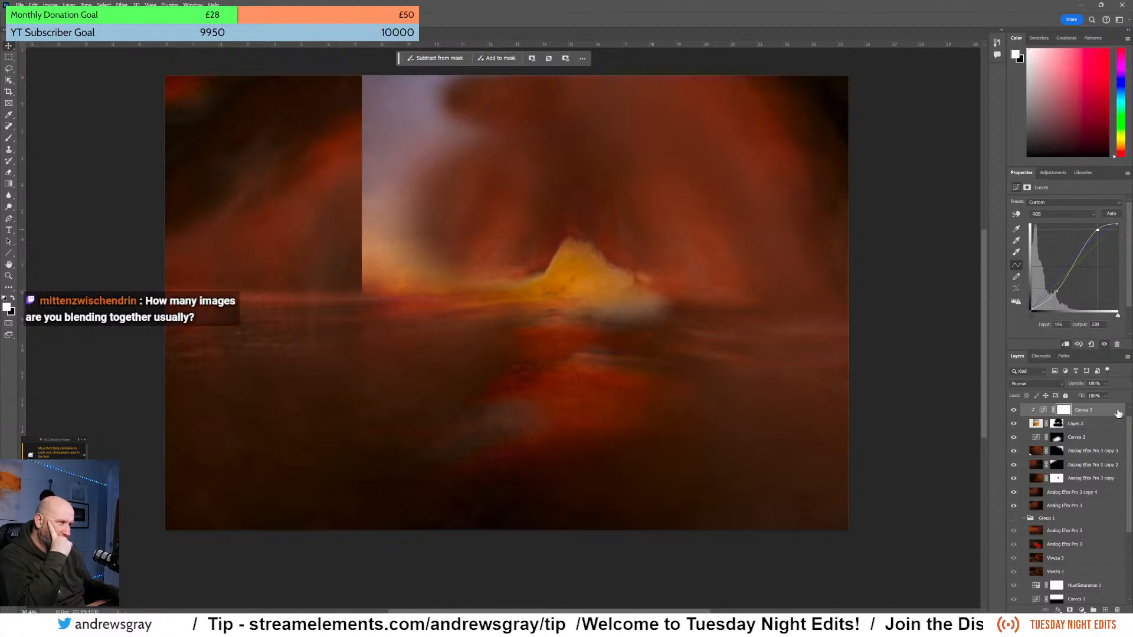
- Erase the image layer's mask over the sky and horizon left of the hill and along the water below it
click(1055, 424)
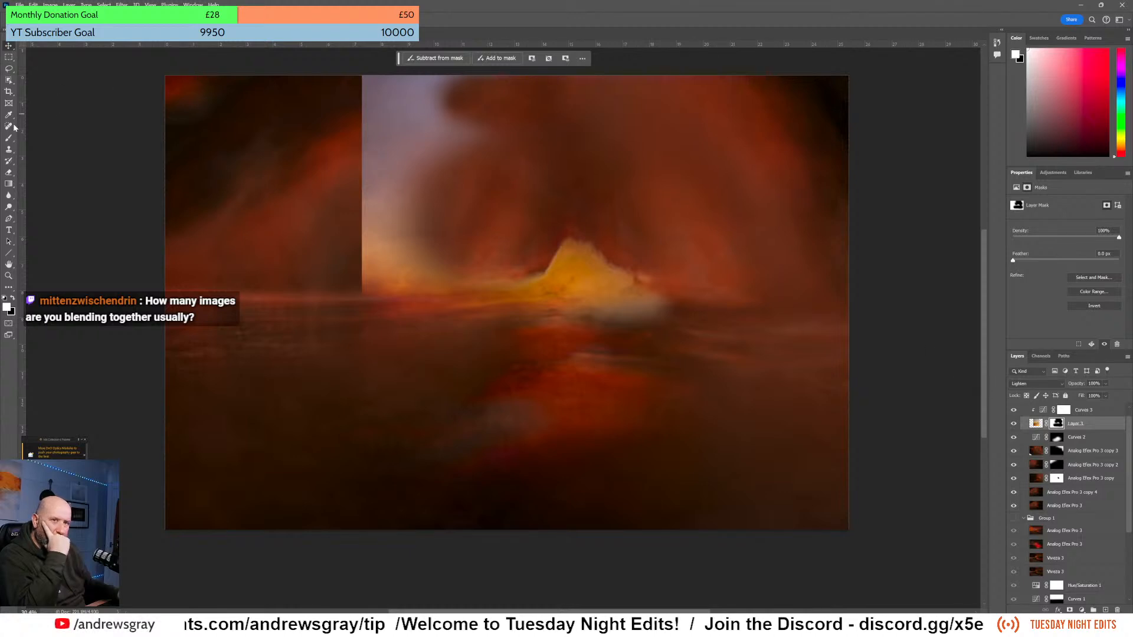
click(9, 172)
mouse_move(328, 215)
mouse_down()
mouse_move(494, 126)
mouse_move(419, 59)
mouse_up()
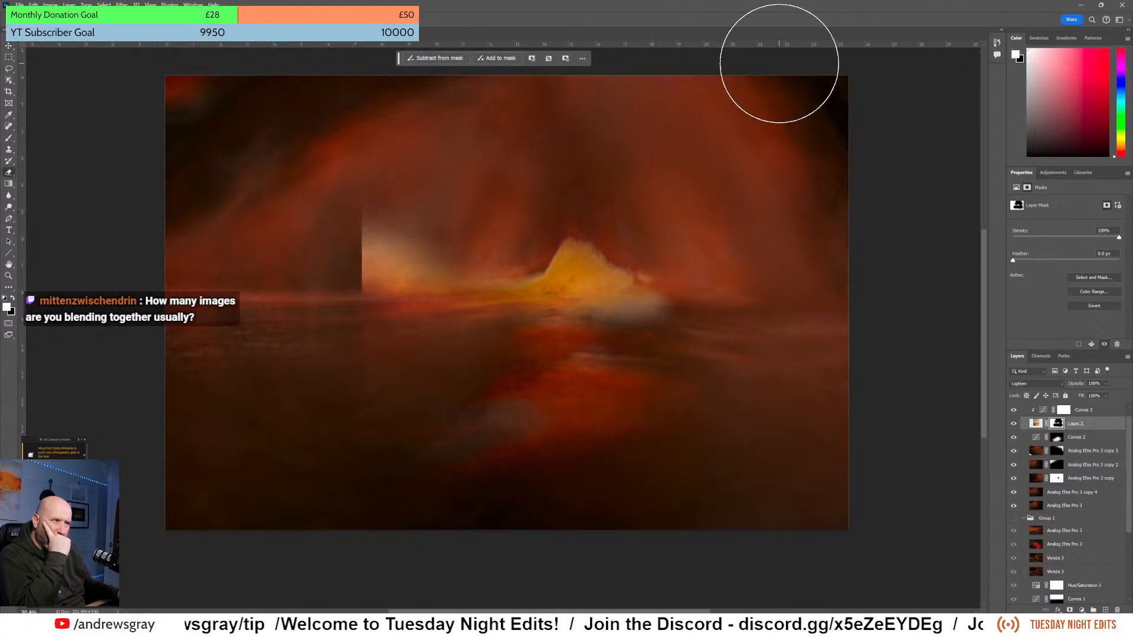
drag(372, 245, 382, 283)
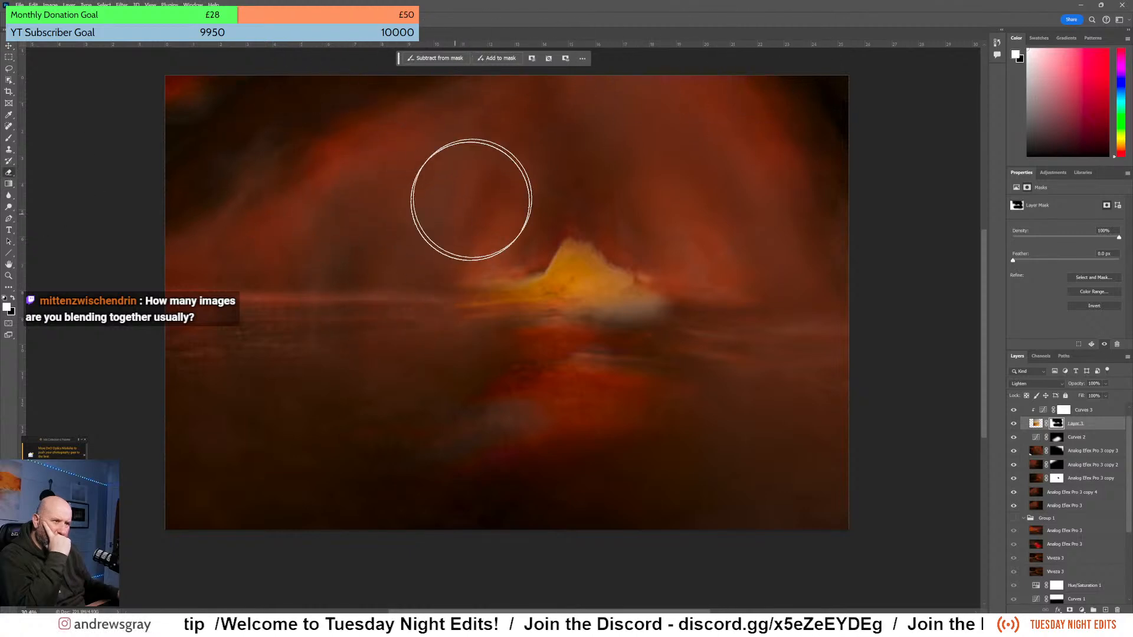
mouse_move(790, 364)
mouse_down()
mouse_move(633, 378)
mouse_move(446, 415)
mouse_move(764, 344)
mouse_move(826, 351)
mouse_move(806, 378)
mouse_move(583, 362)
mouse_up()
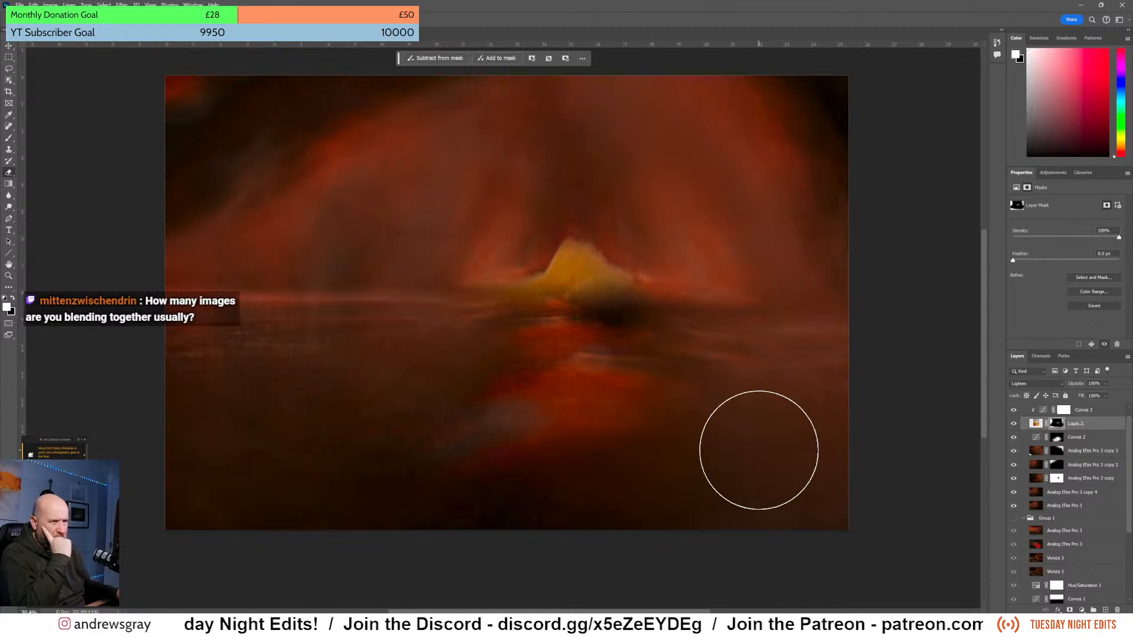
- Shift the masked hill layer down and right, then enlarge it with Free Transform and recenter it over the hill
click(9, 46)
drag(380, 197, 387, 216)
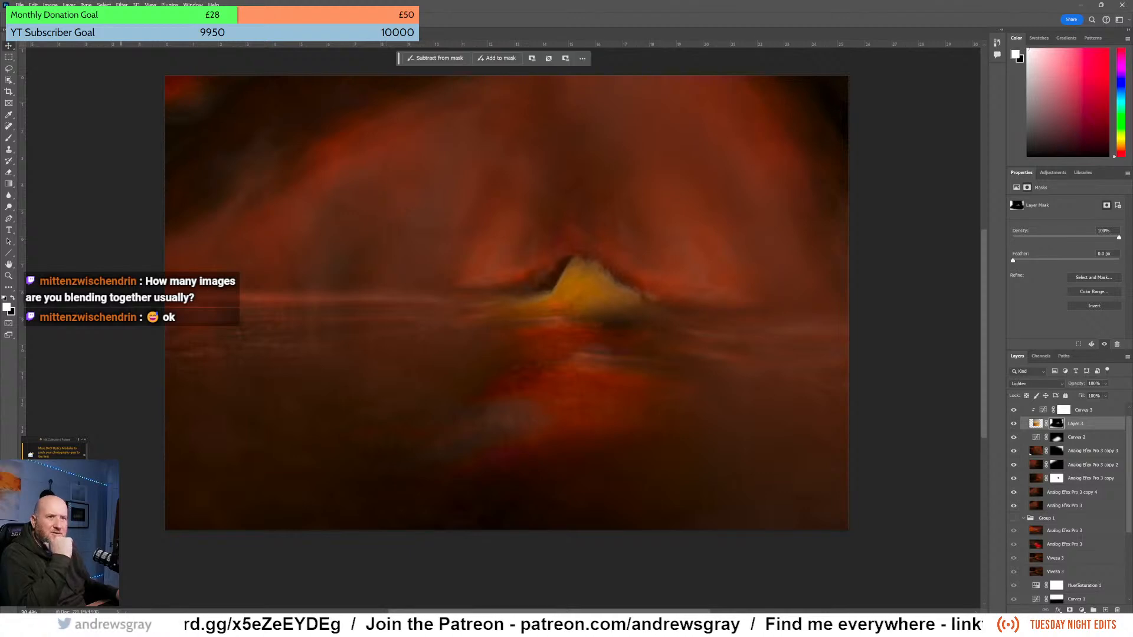
click(33, 5)
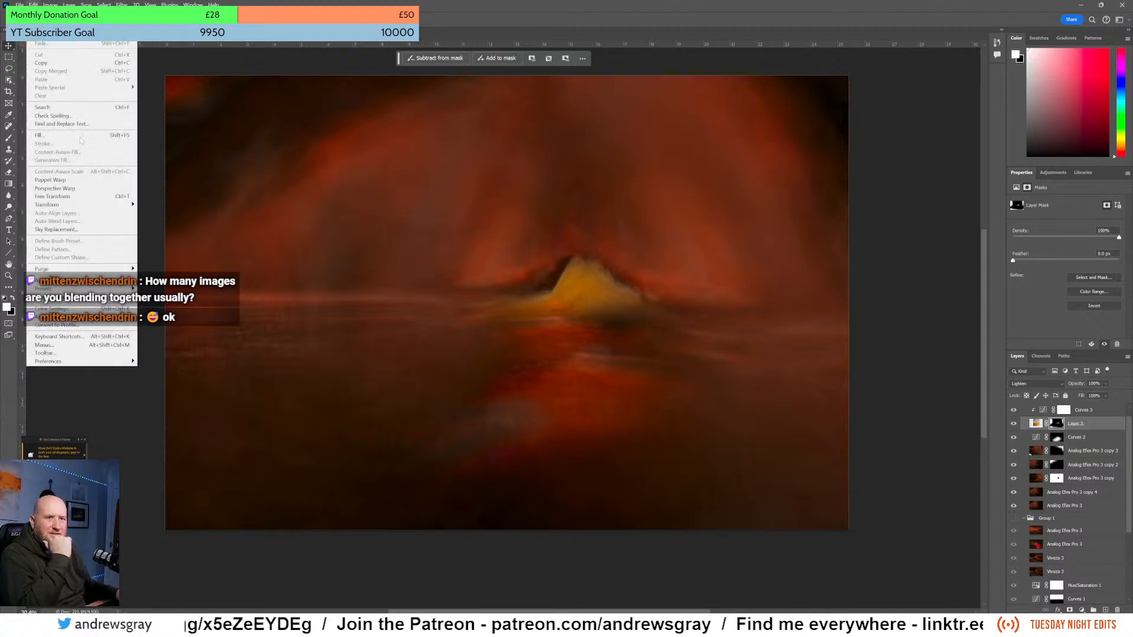
click(87, 197)
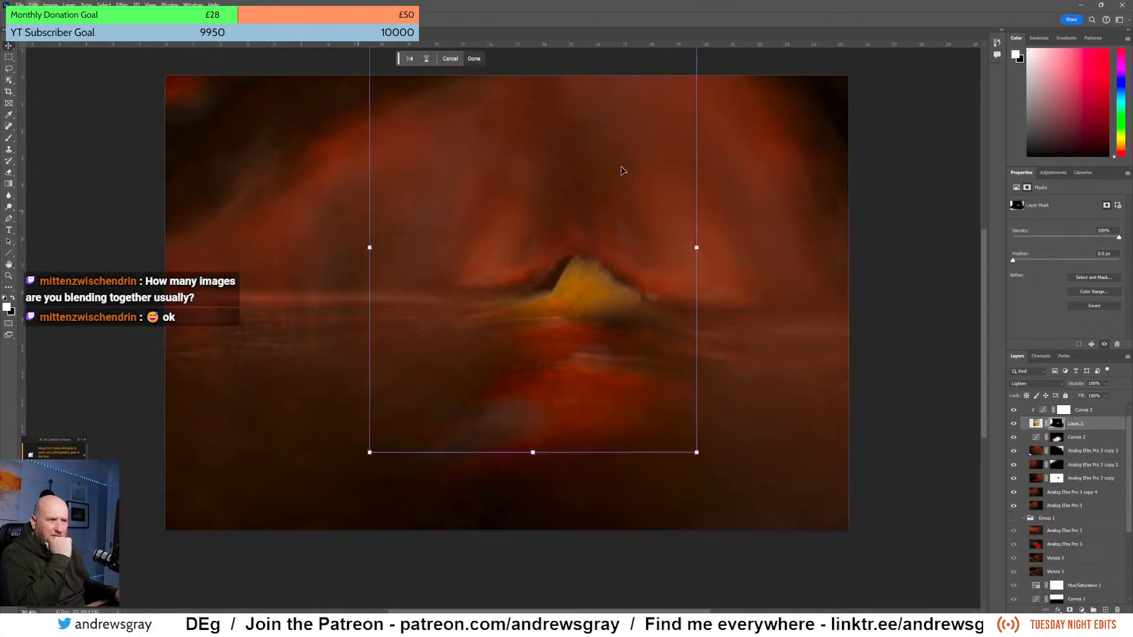
drag(698, 248, 825, 262)
drag(754, 248, 664, 224)
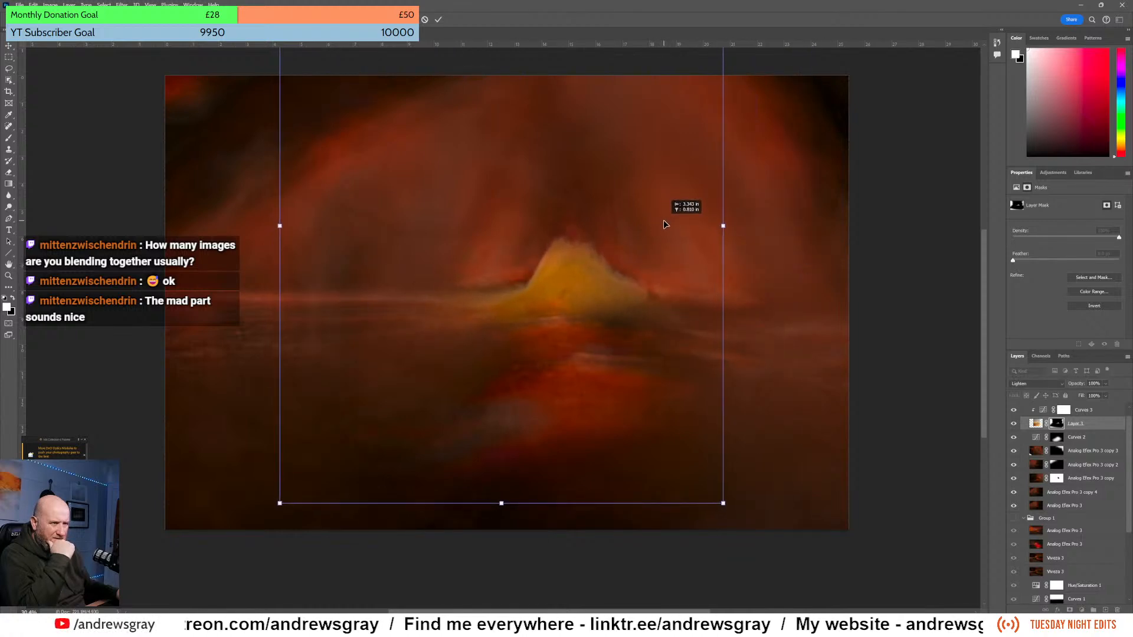
- Rotate the hill layer slightly clockwise, enlarge it further, and align it with the hill's slopes
drag(746, 231, 749, 245)
drag(653, 266, 666, 256)
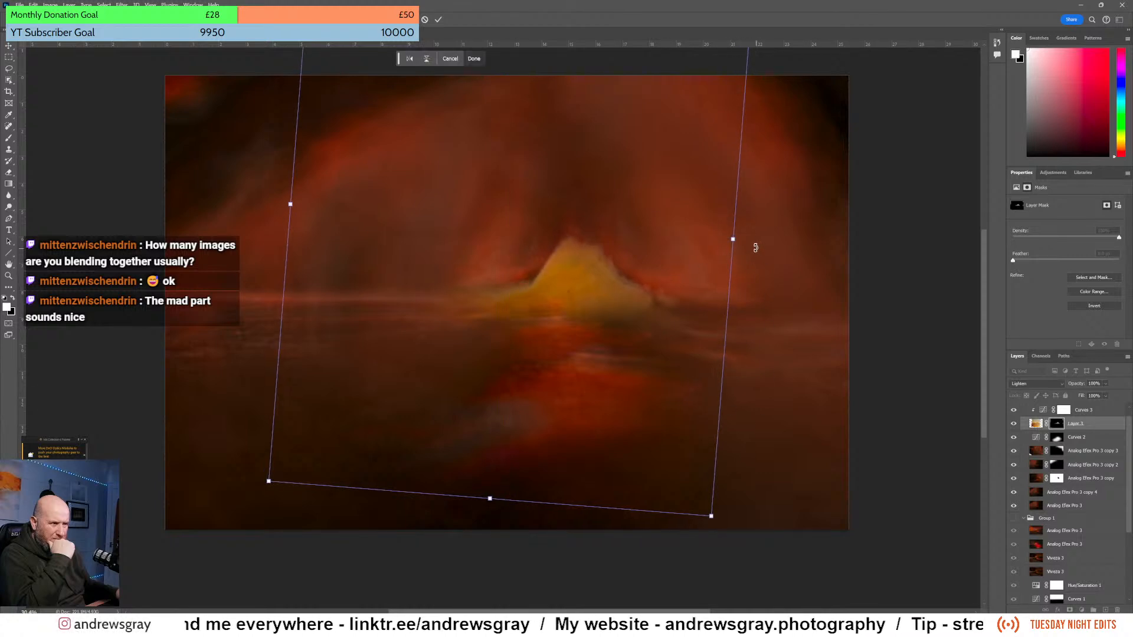
drag(731, 241, 787, 243)
drag(701, 258, 680, 256)
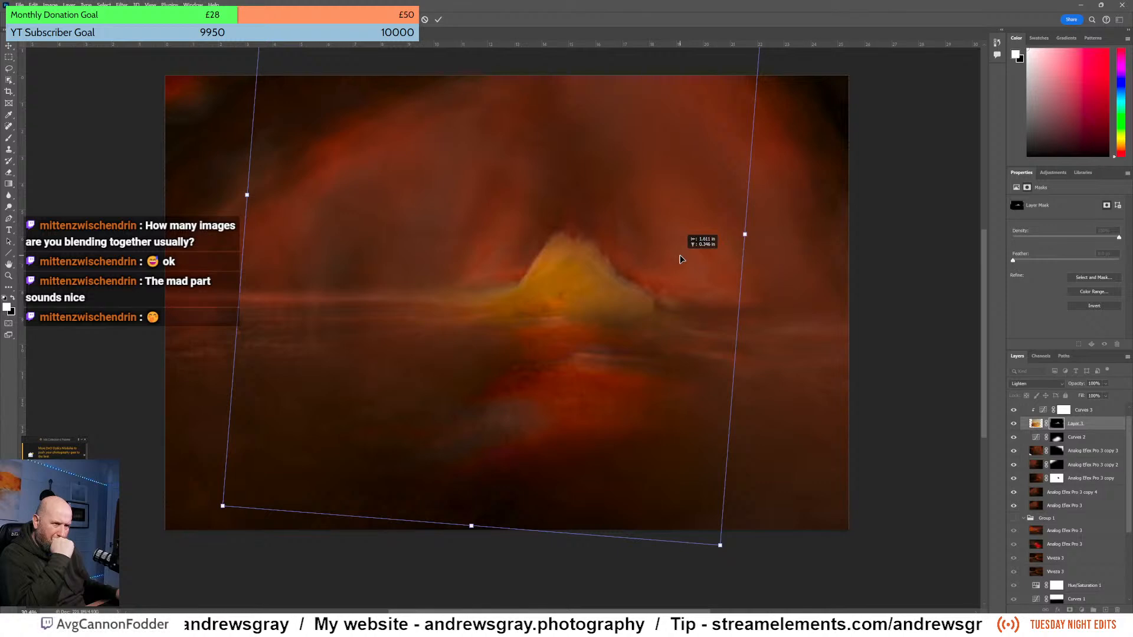
drag(680, 256, 681, 256)
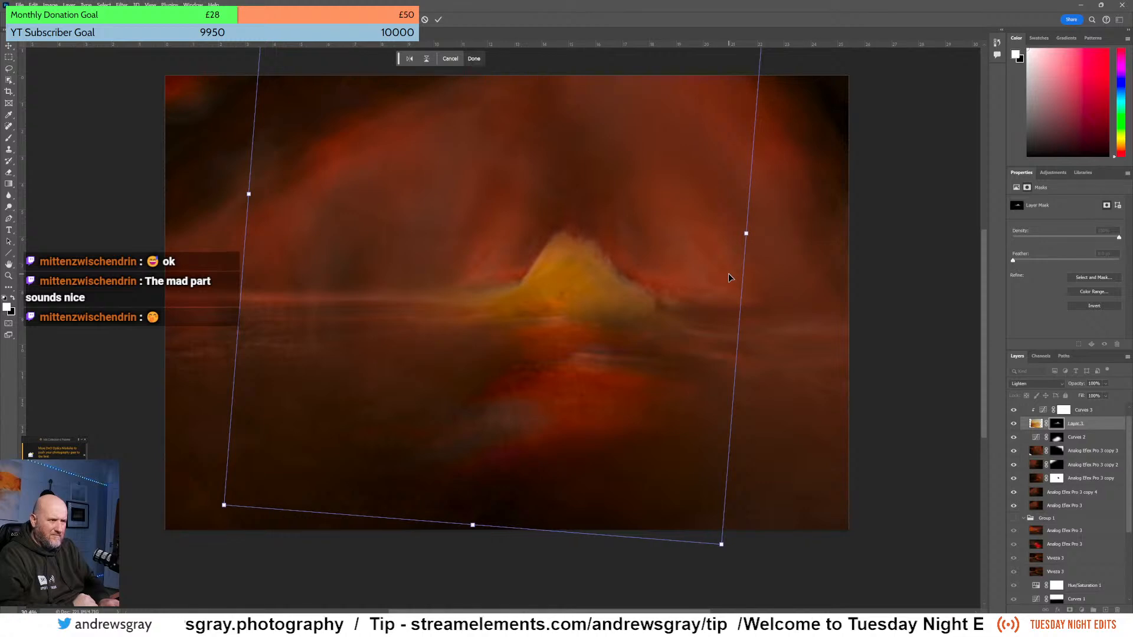
- Nudge the hill layer slightly up and to the right and apply the transform
key(shift+Up)
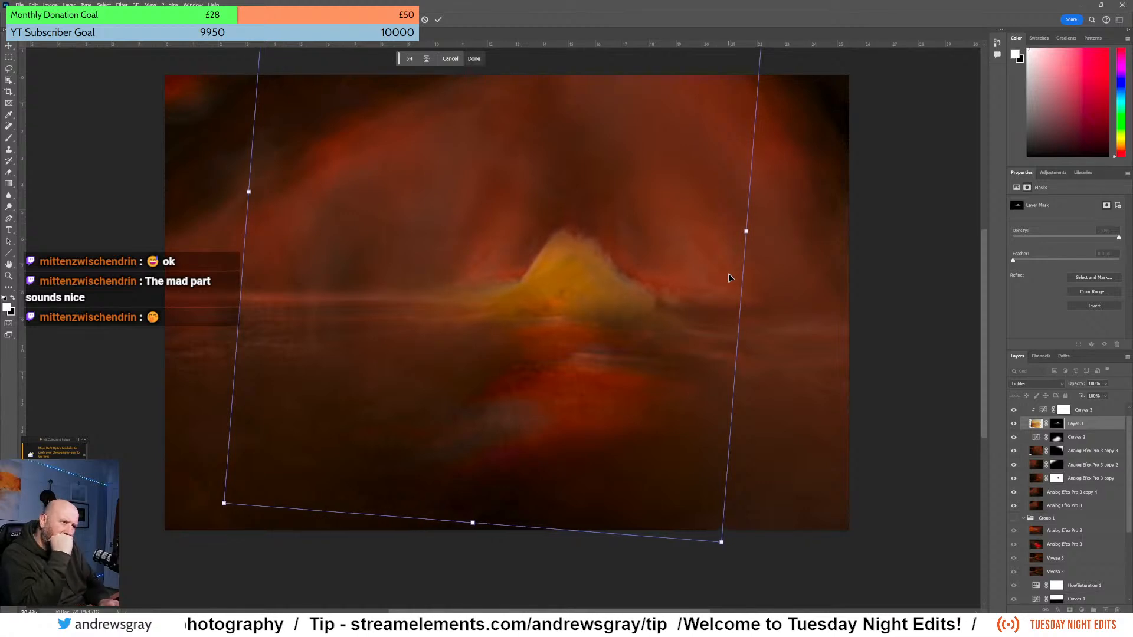
key(Right)
key(Right)
key(Right)
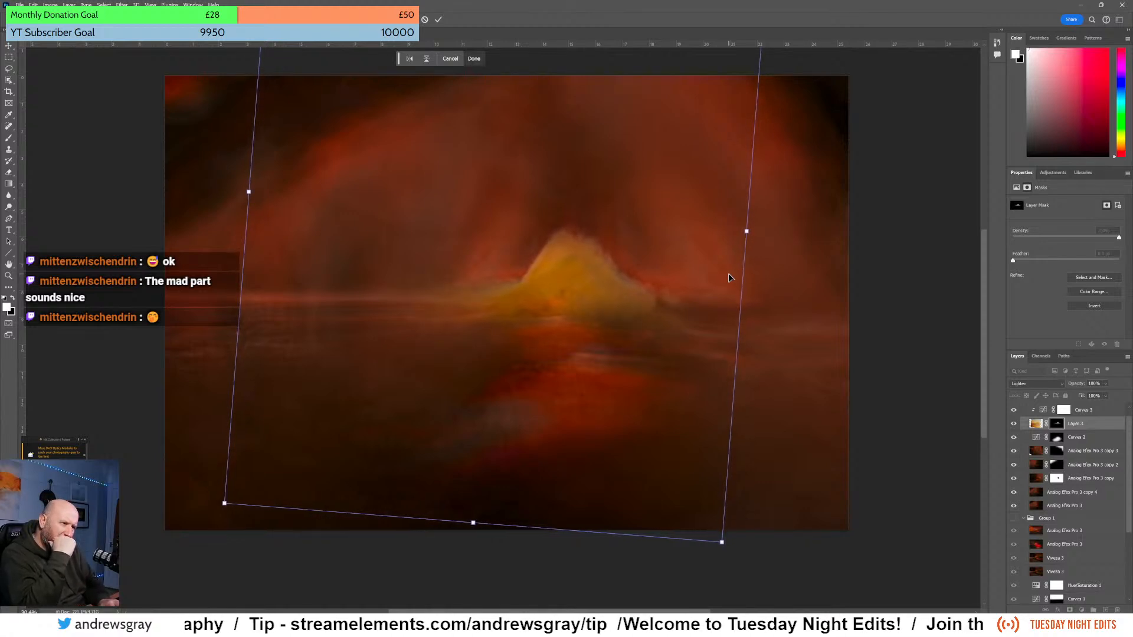
key(Return)
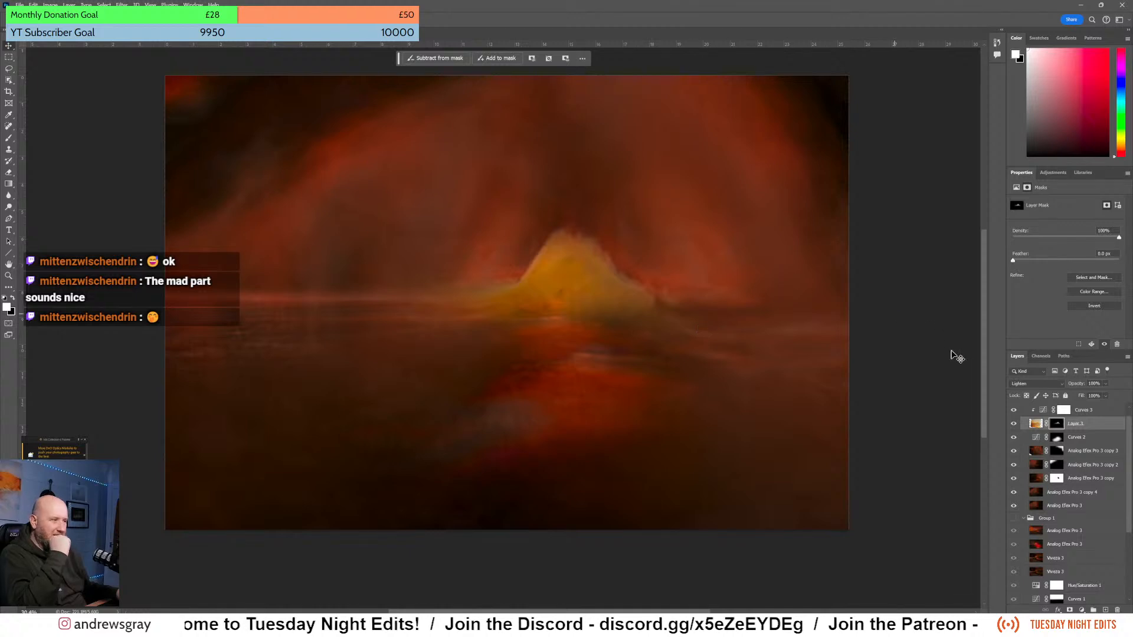
- Try a brush stroke on the layer mask along the hill's lower right edge and undo it
click(10, 140)
drag(637, 299, 698, 318)
key(ctrl+z)
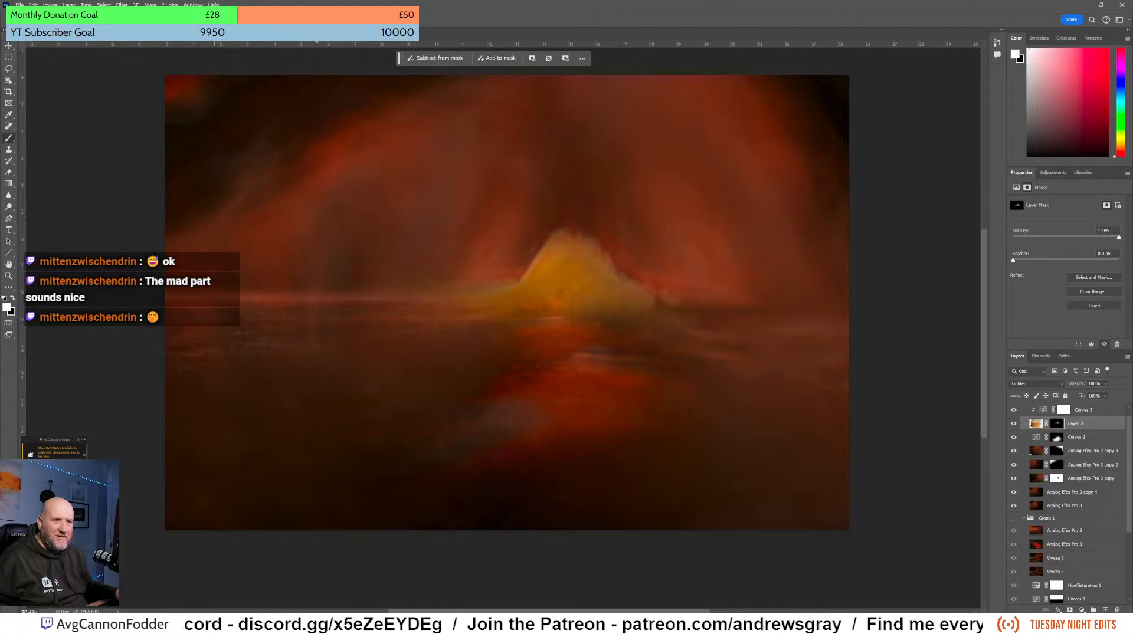
- Enlarge the brush and paint the hill layer's mask white along the hill's base, extending past its lower right edge
key(bracketright)
key(bracketright)
key(bracketright)
key(bracketright)
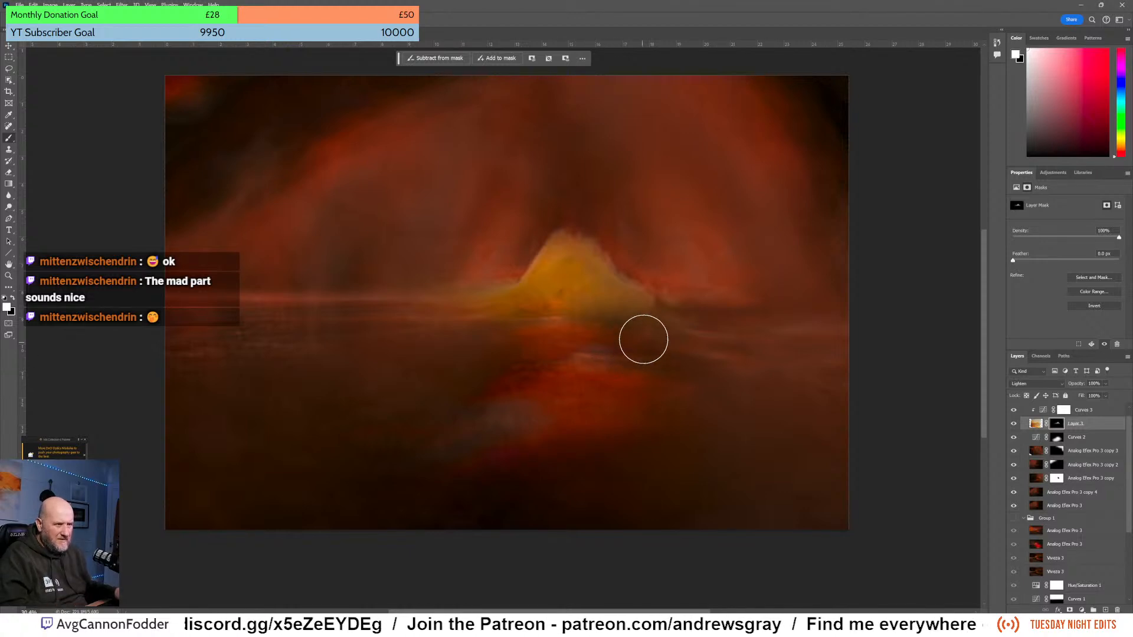
mouse_move(670, 315)
mouse_down()
mouse_move(667, 317)
mouse_move(604, 301)
mouse_move(533, 314)
mouse_move(643, 316)
mouse_move(508, 309)
mouse_up()
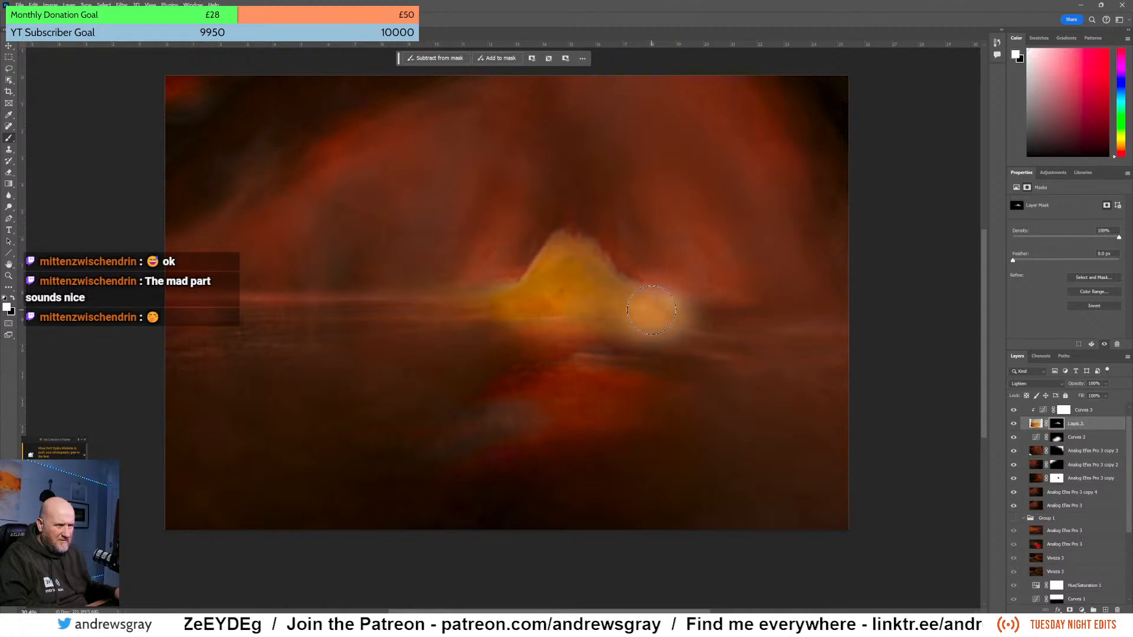
mouse_move(611, 295)
mouse_down()
mouse_move(594, 283)
mouse_move(622, 319)
mouse_up()
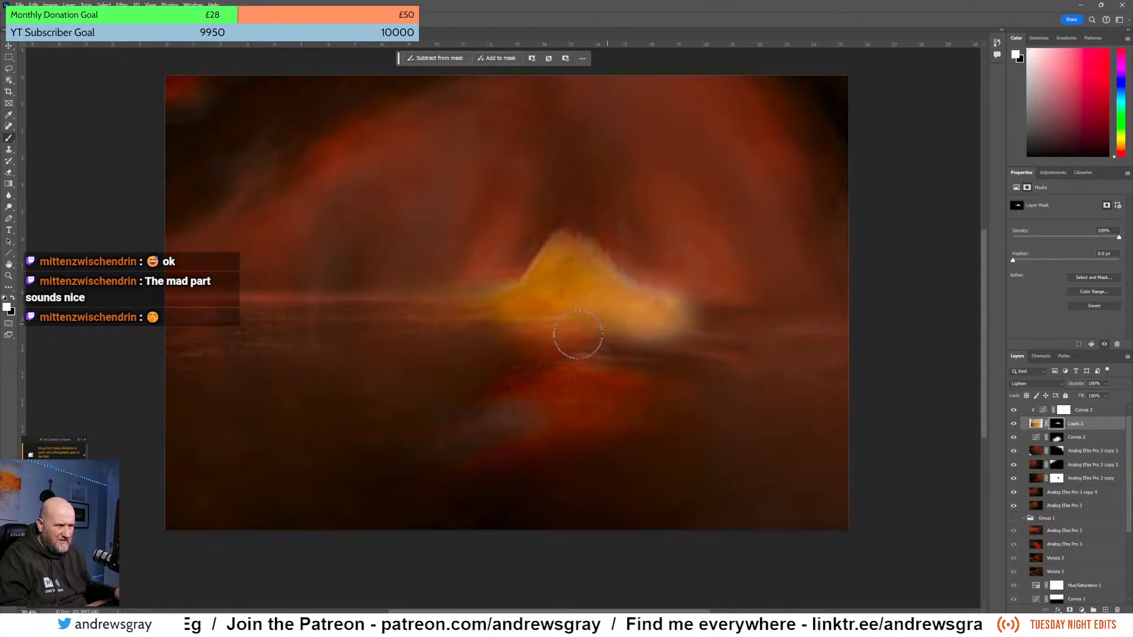
key(ctrl+z)
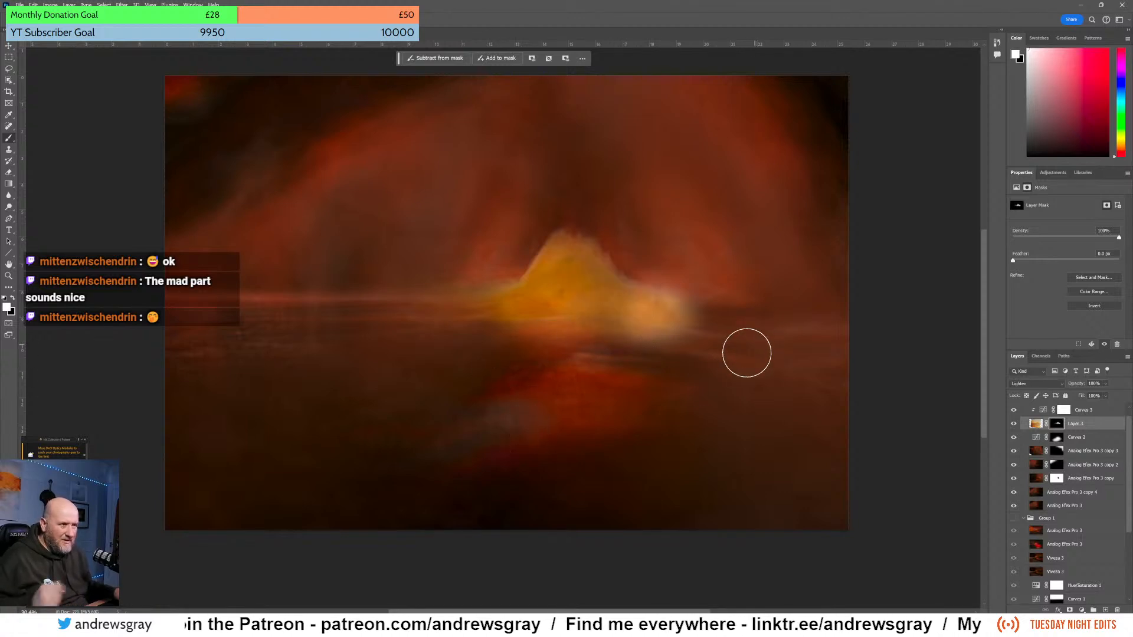
mouse_move(639, 343)
mouse_down()
mouse_move(462, 337)
mouse_move(628, 328)
mouse_move(519, 323)
mouse_move(644, 325)
mouse_move(568, 321)
mouse_move(814, 336)
mouse_move(673, 327)
mouse_move(725, 327)
mouse_move(741, 298)
mouse_up()
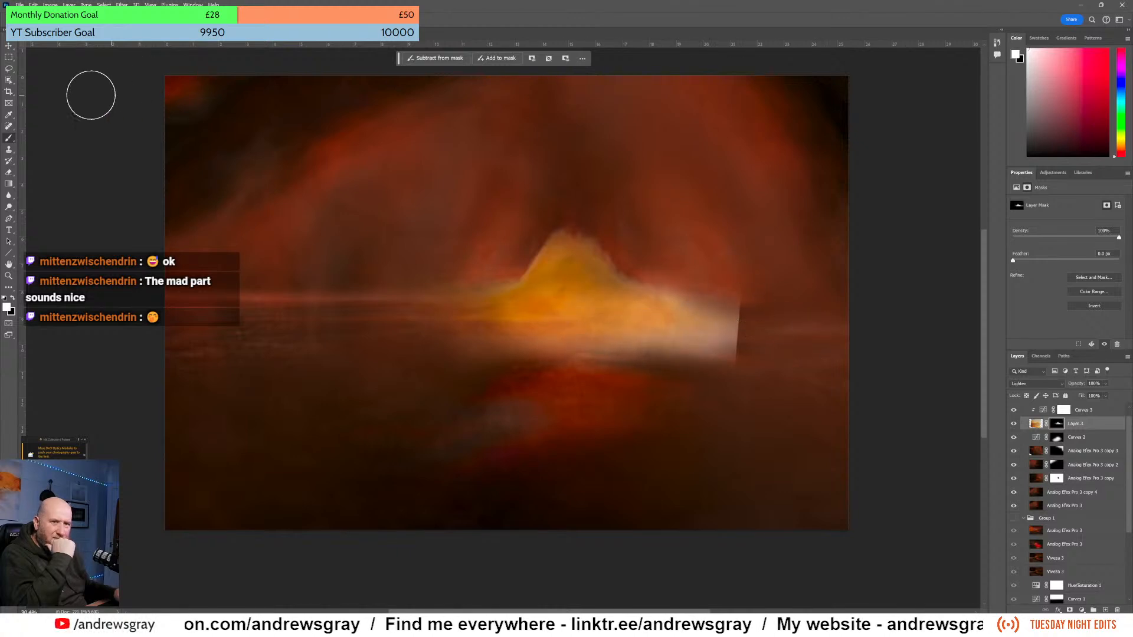
- Erase the excess revealed area and hard edge to the right of the hill on the layer mask
click(9, 173)
mouse_move(713, 248)
mouse_down()
mouse_move(766, 287)
mouse_move(700, 255)
mouse_up()
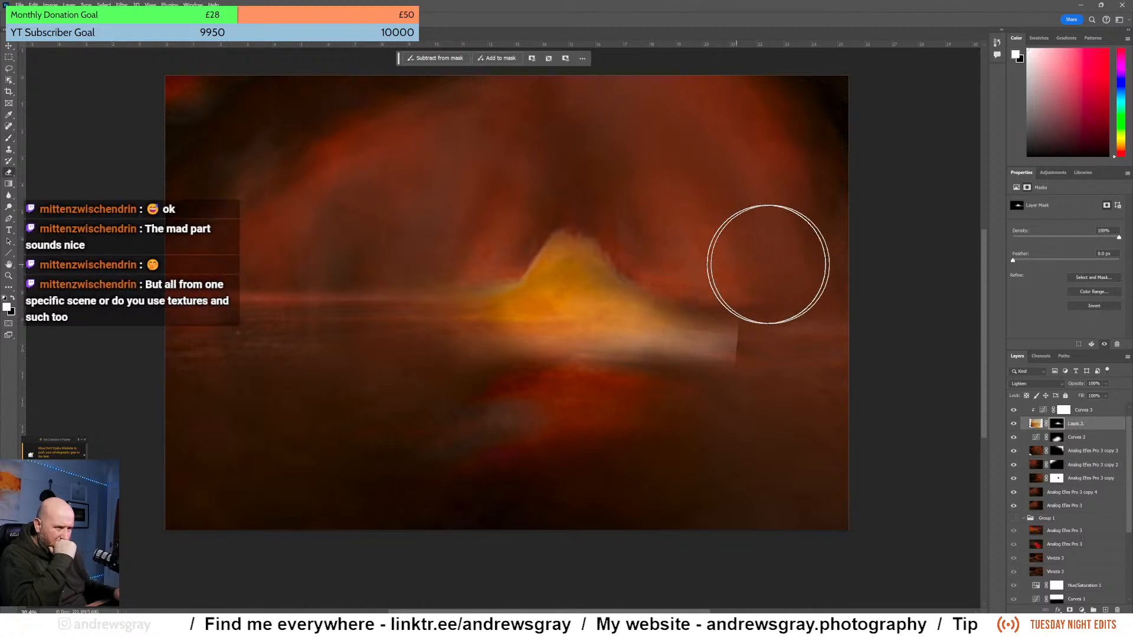
mouse_move(787, 289)
mouse_down()
mouse_move(784, 428)
mouse_move(779, 342)
mouse_move(781, 402)
mouse_up()
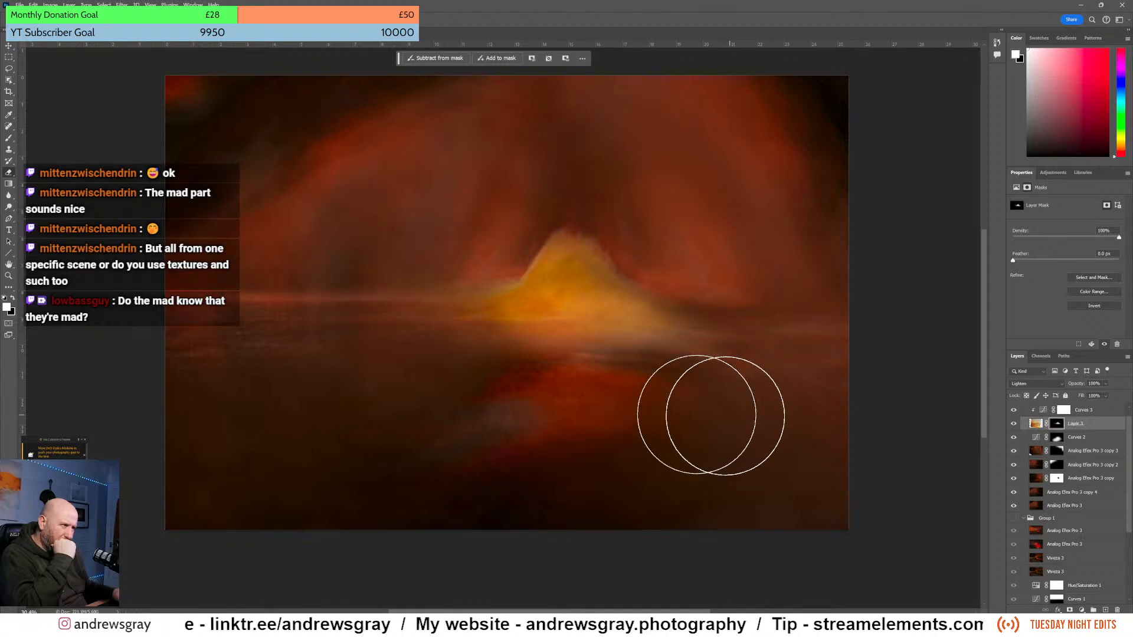
- Apply a near-vertical black-to-white gradient to the hill layer's mask, running from the red reflection up to the hill, to fade its base
click(10, 185)
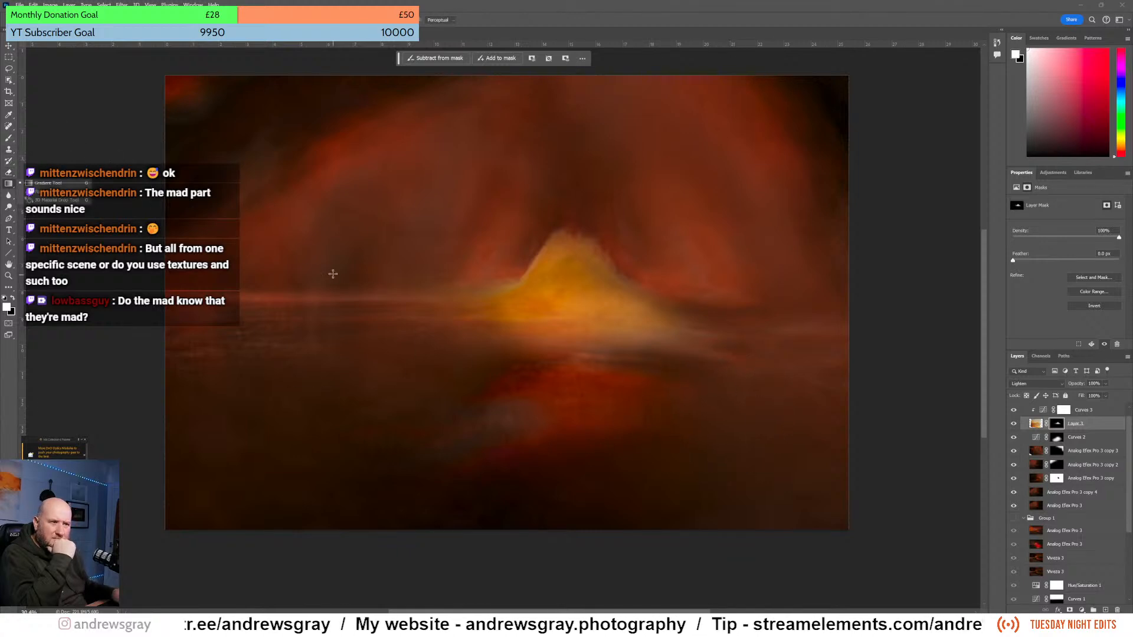
drag(576, 300, 577, 366)
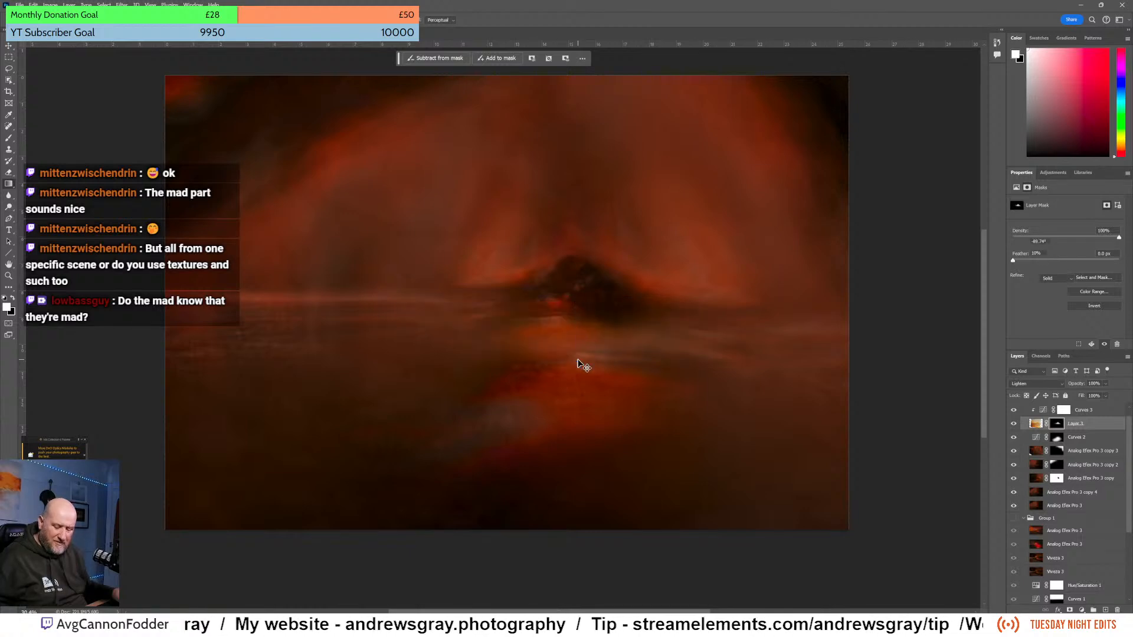
key(ctrl+z)
drag(576, 381, 569, 308)
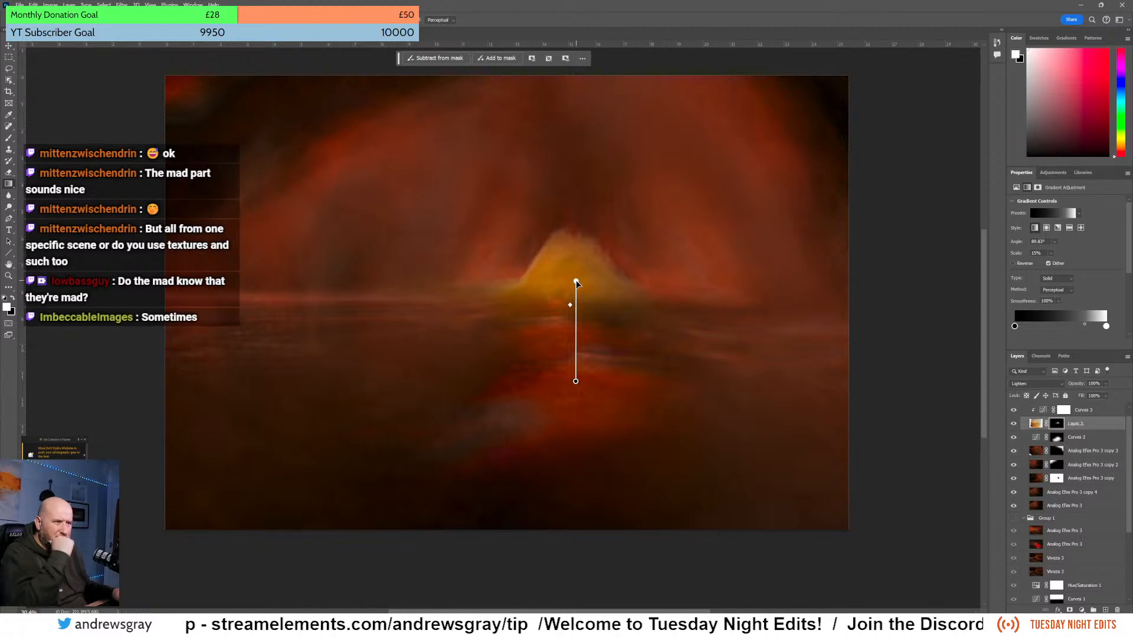
drag(575, 280, 576, 286)
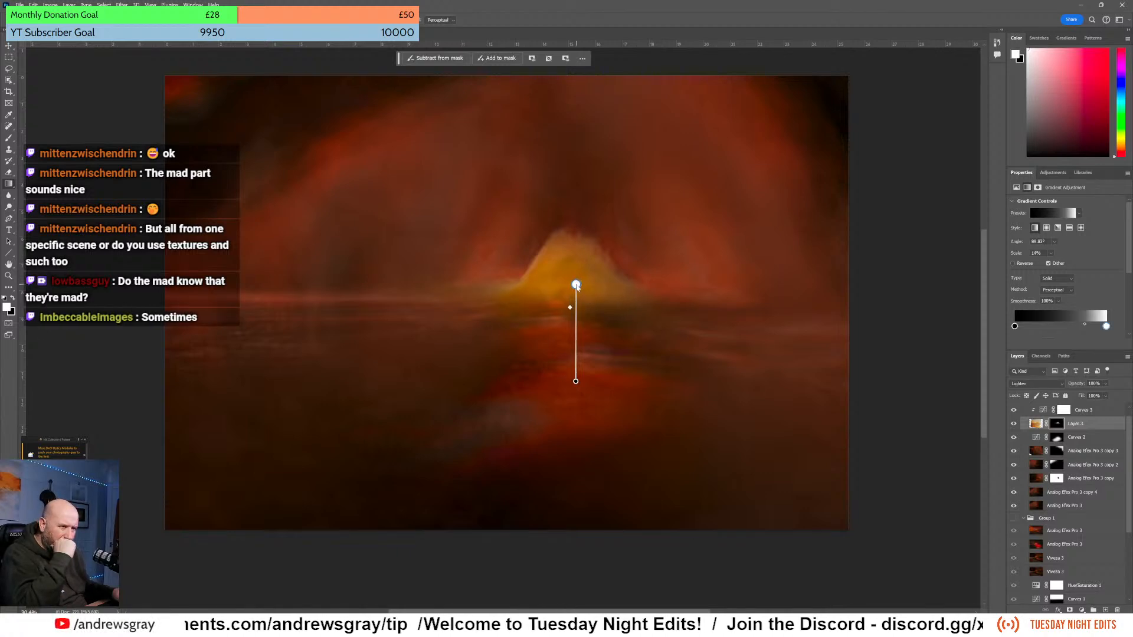
drag(574, 282, 571, 275)
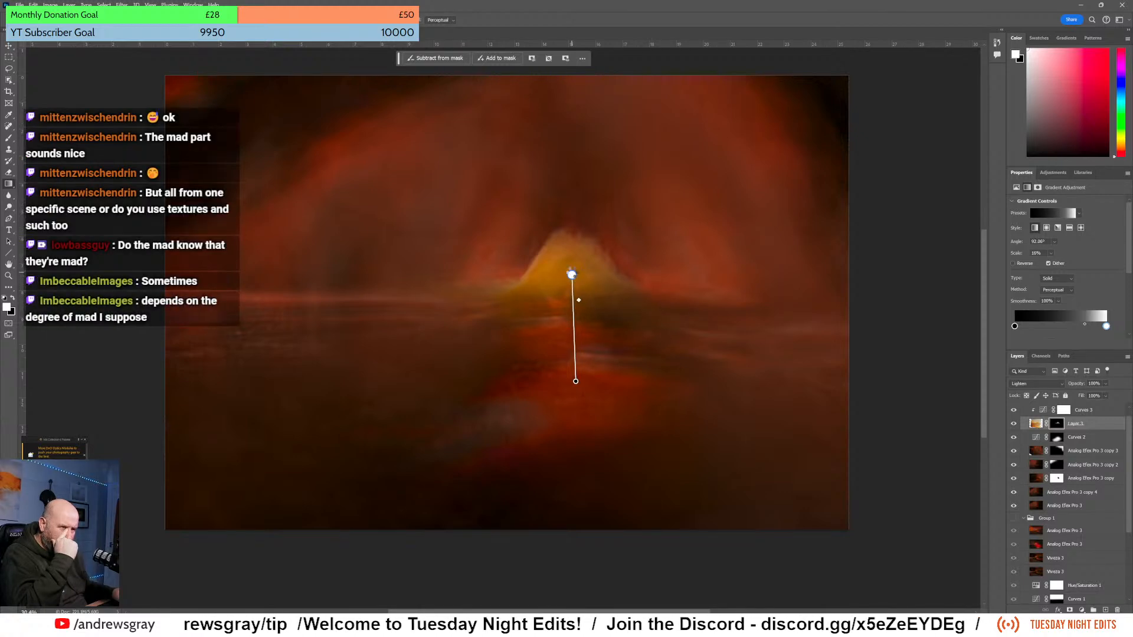
drag(576, 382, 568, 425)
drag(571, 272, 571, 272)
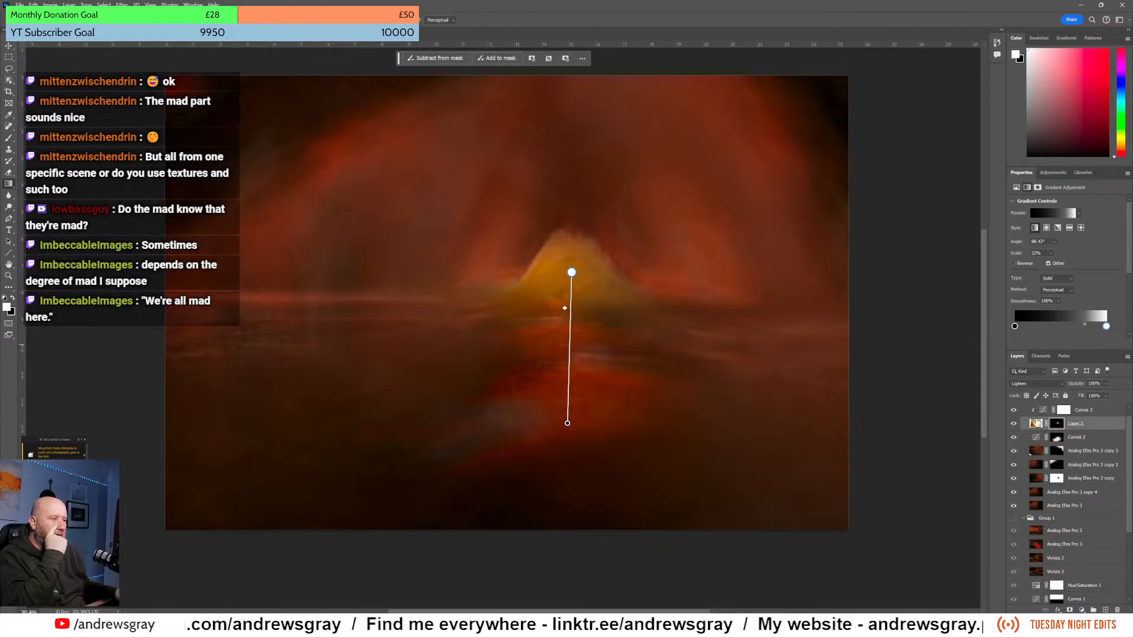
- Toggle the hill layer's visibility to compare the image with and without the yellow hill
click(1090, 424)
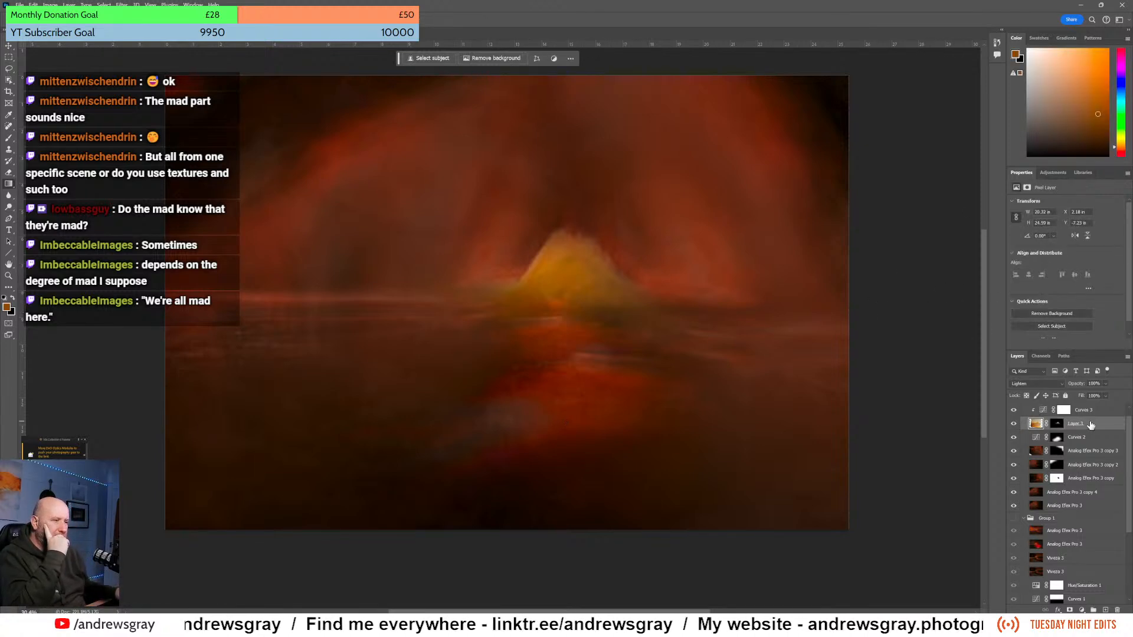
click(1014, 424)
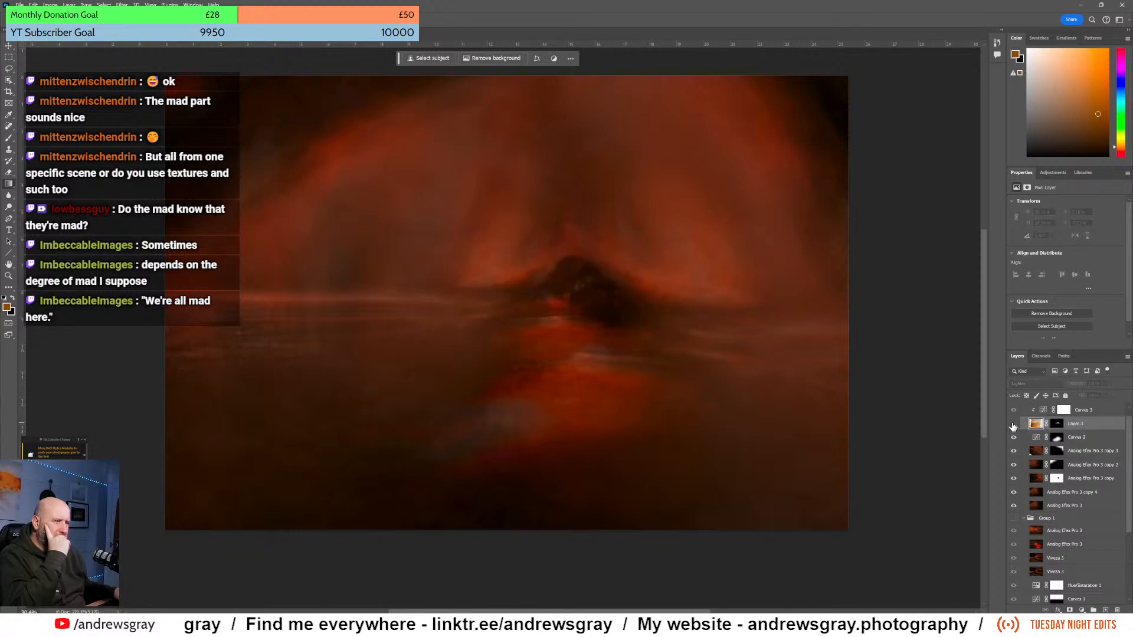
click(1014, 425)
click(1014, 425)
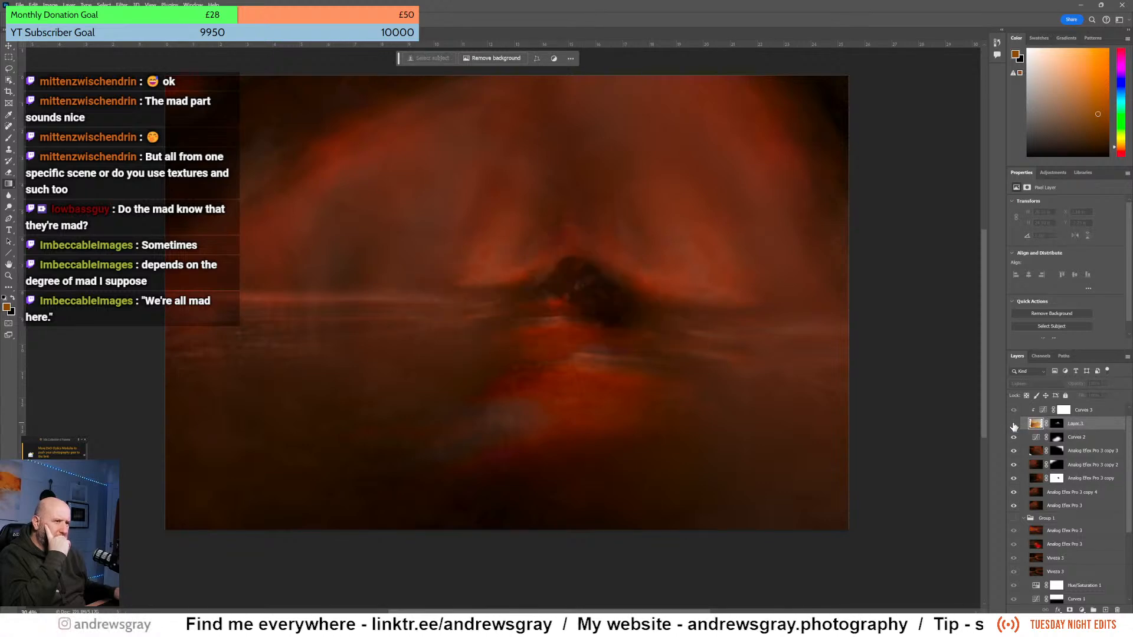
click(1013, 425)
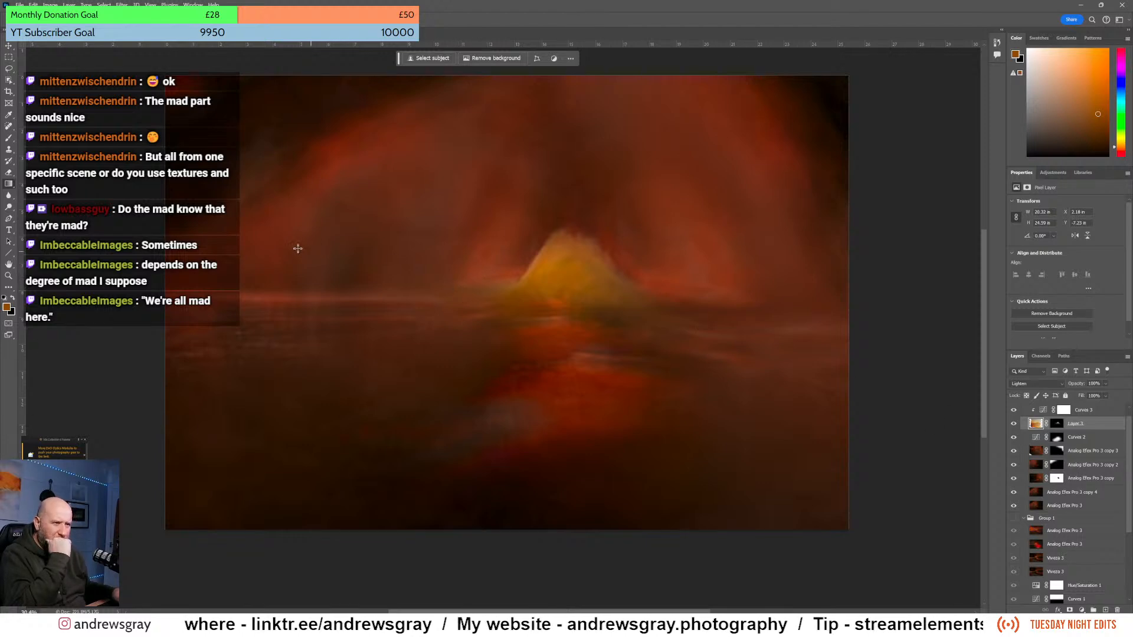
- Try erasing the hill layer's pixels in a horizontal stroke below the hill with a smaller eraser, and undo it
key(e)
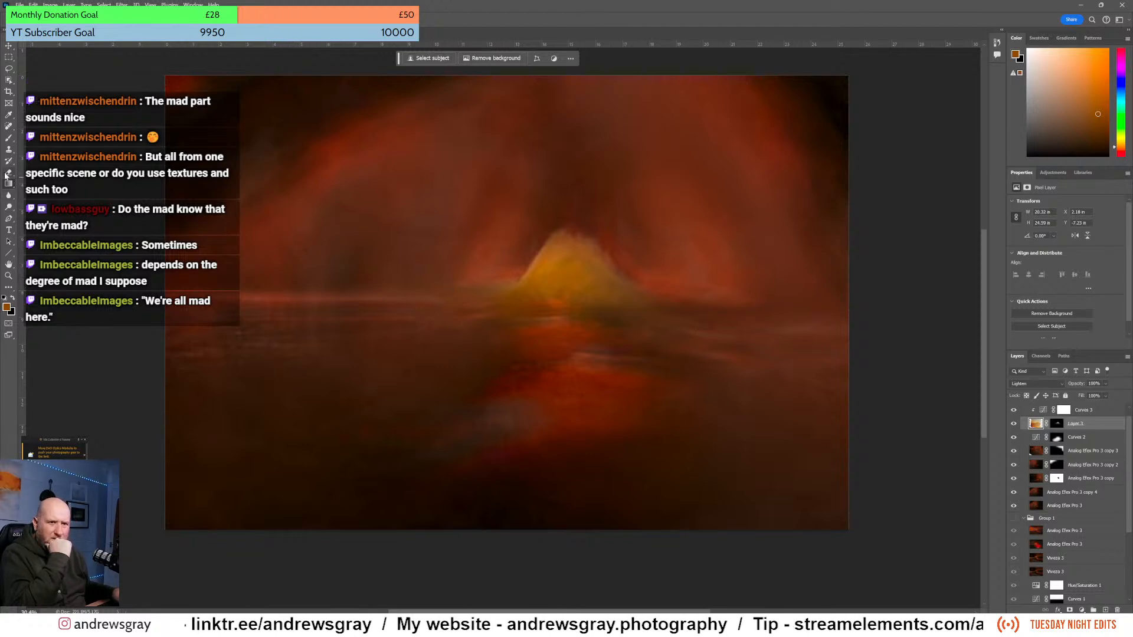
key(bracketleft)
key(bracketleft)
key(bracketleft)
key(bracketleft)
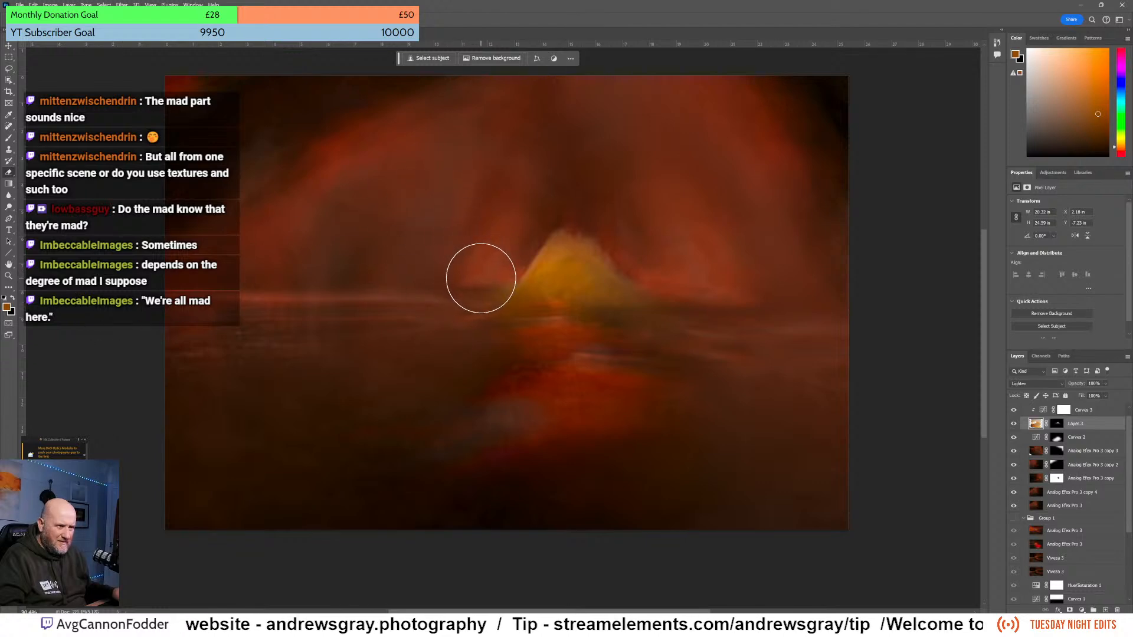
mouse_move(460, 336)
mouse_down()
mouse_move(636, 358)
mouse_move(686, 390)
mouse_move(721, 375)
mouse_move(620, 354)
mouse_move(769, 347)
mouse_up()
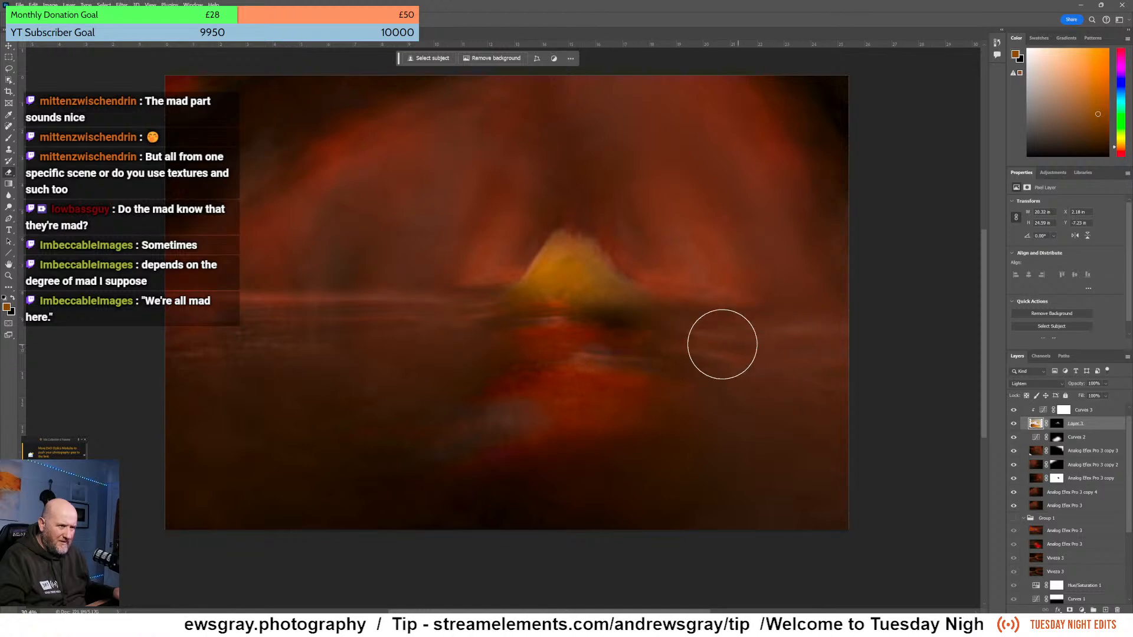
key(ctrl+z)
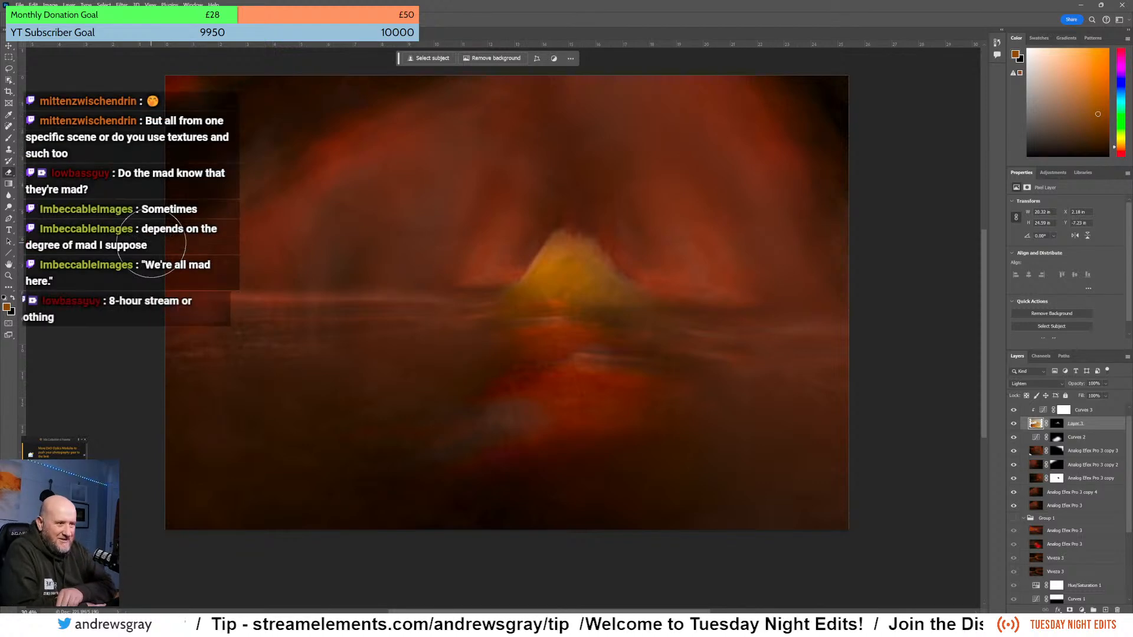
- Add a Hue/Saturation adjustment above the clipped Curves layer and clip it to the hill layer
click(1042, 412)
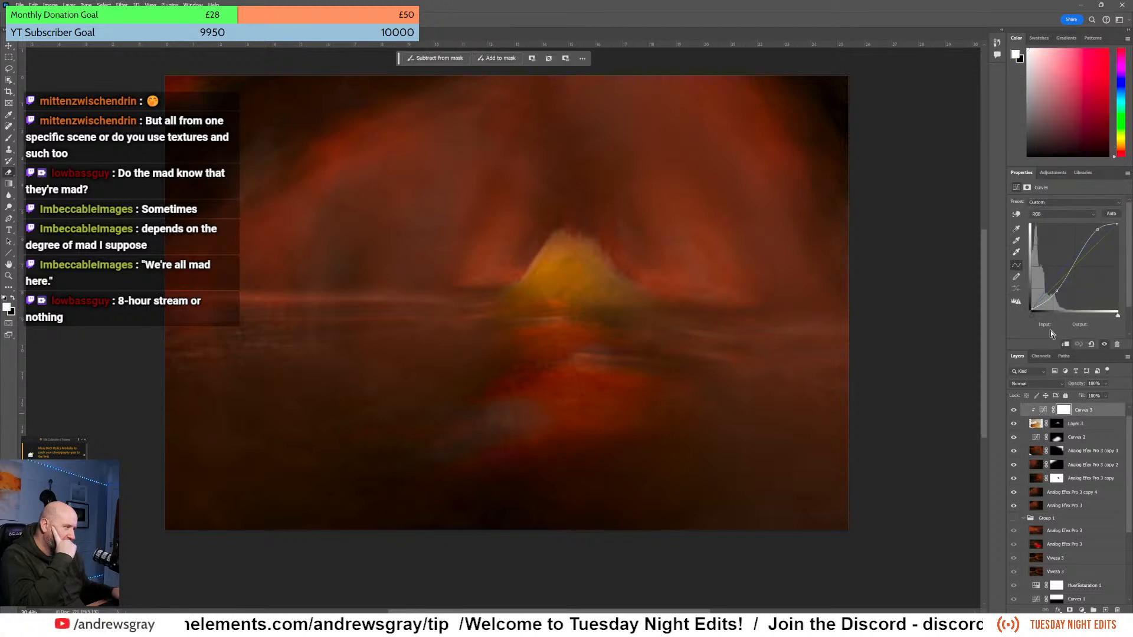
click(1060, 172)
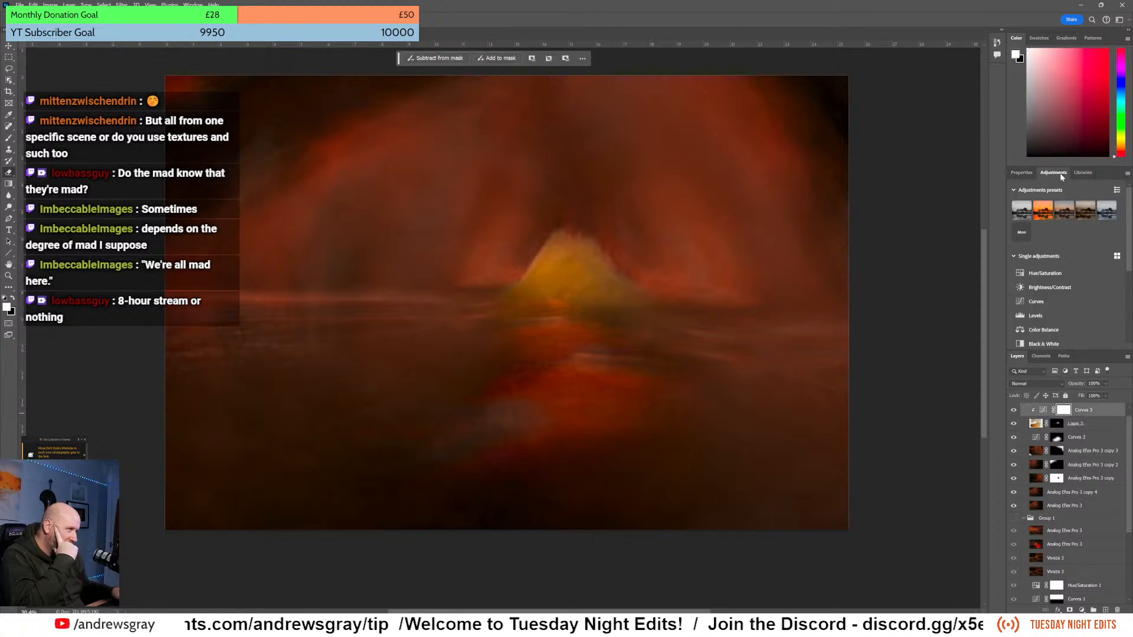
click(1055, 273)
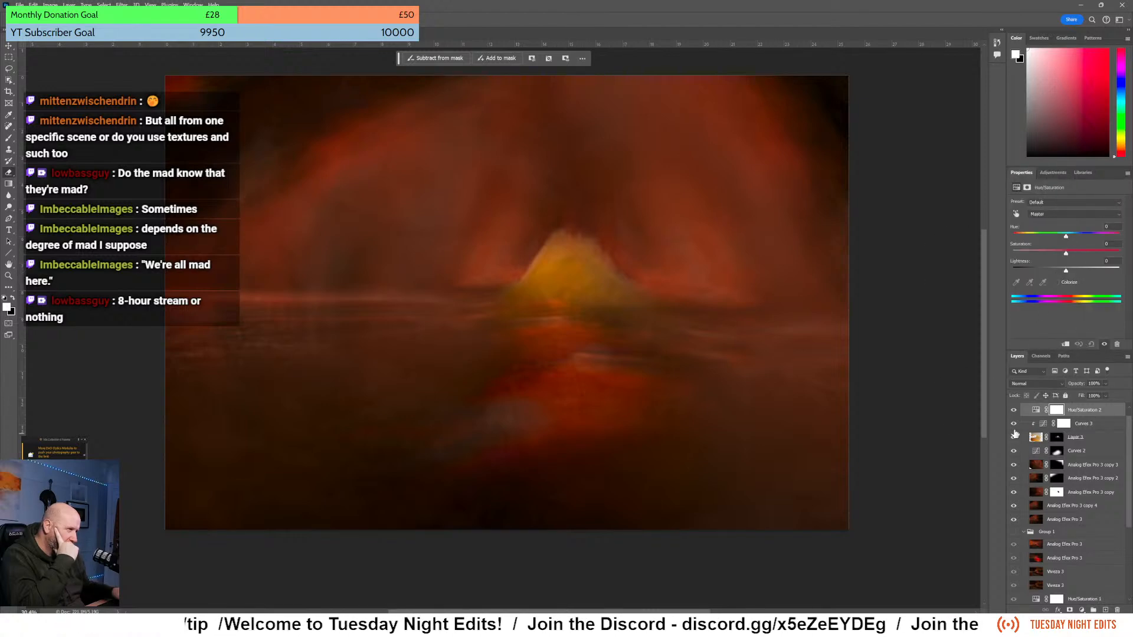
click(1066, 344)
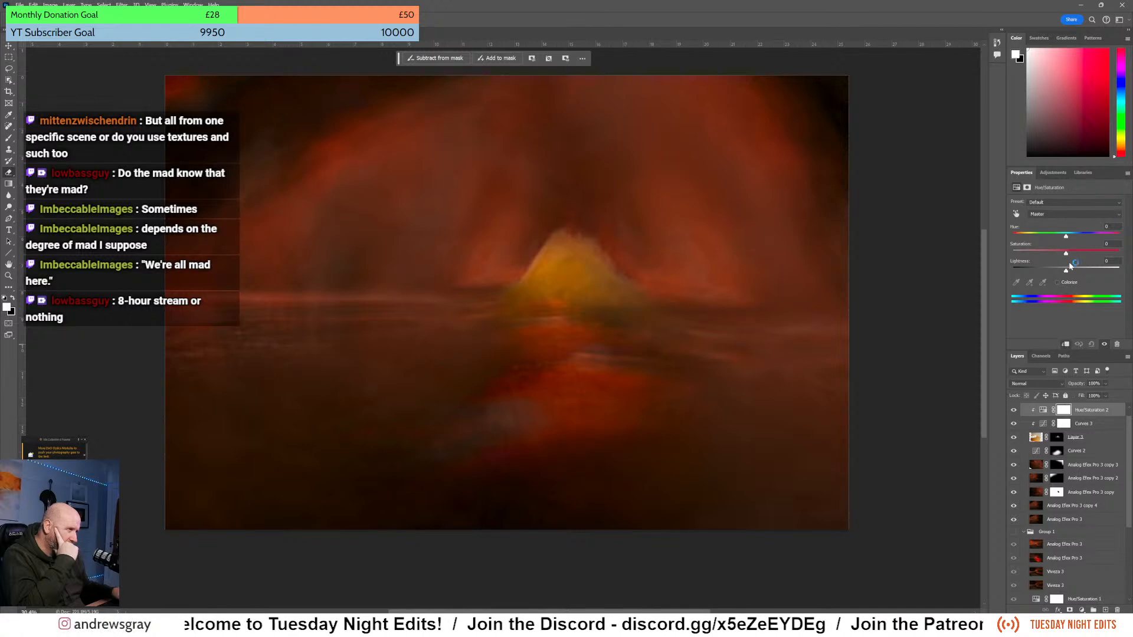
- Recolour the hill to a pale blue with Hue +180, Saturation about -49 and Lightness +55
drag(1065, 238, 1117, 238)
drag(1067, 270, 967, 253)
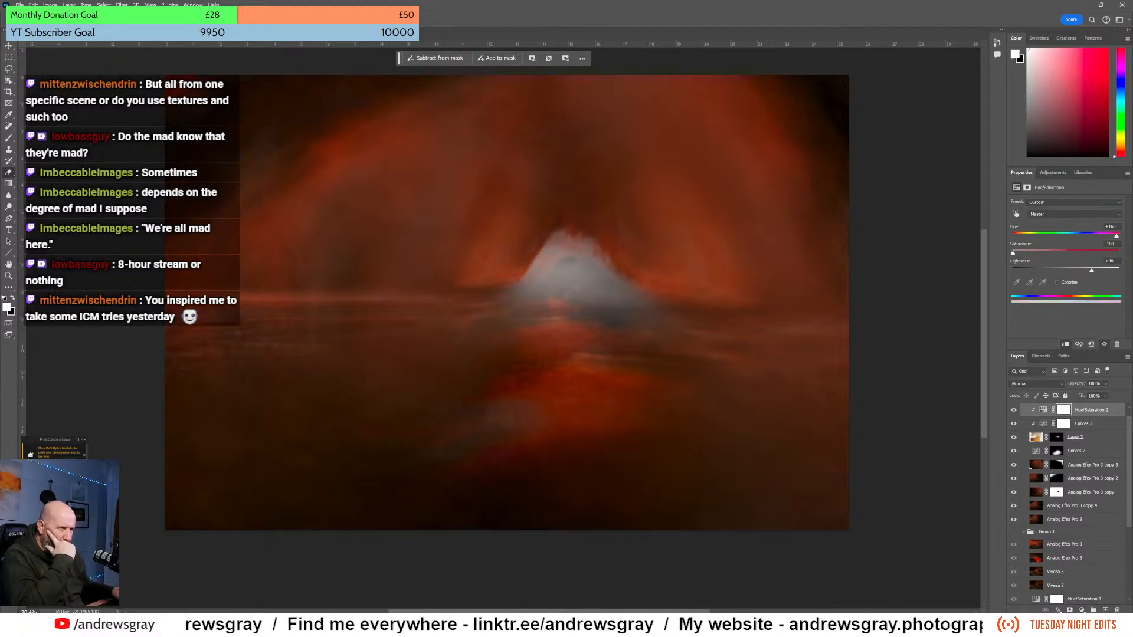
drag(1116, 235, 1097, 237)
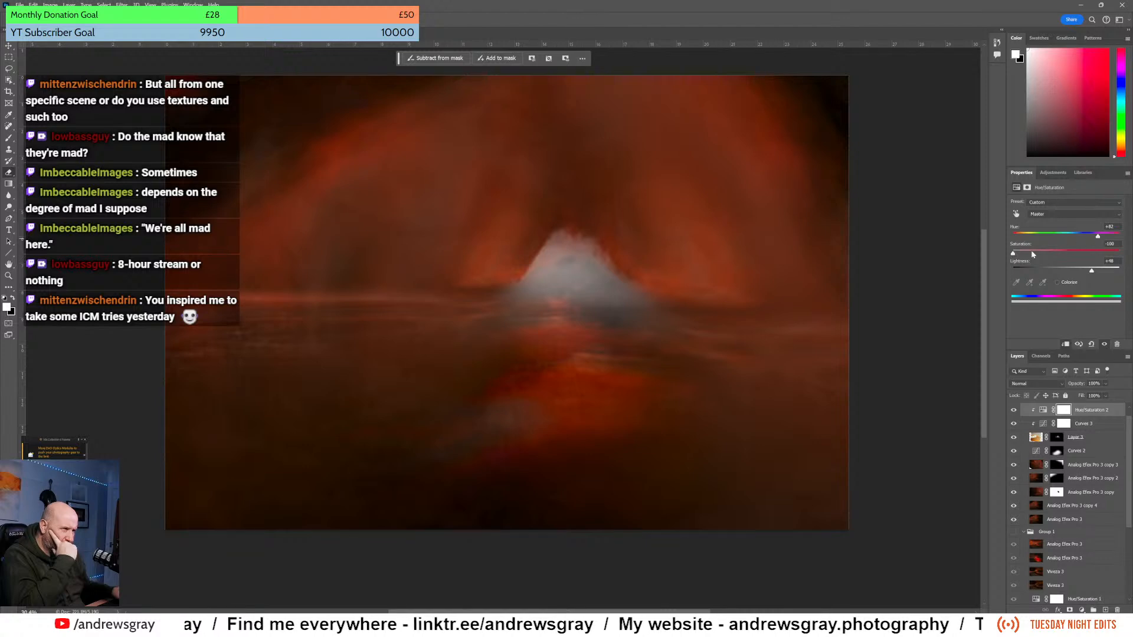
drag(1014, 252, 1029, 253)
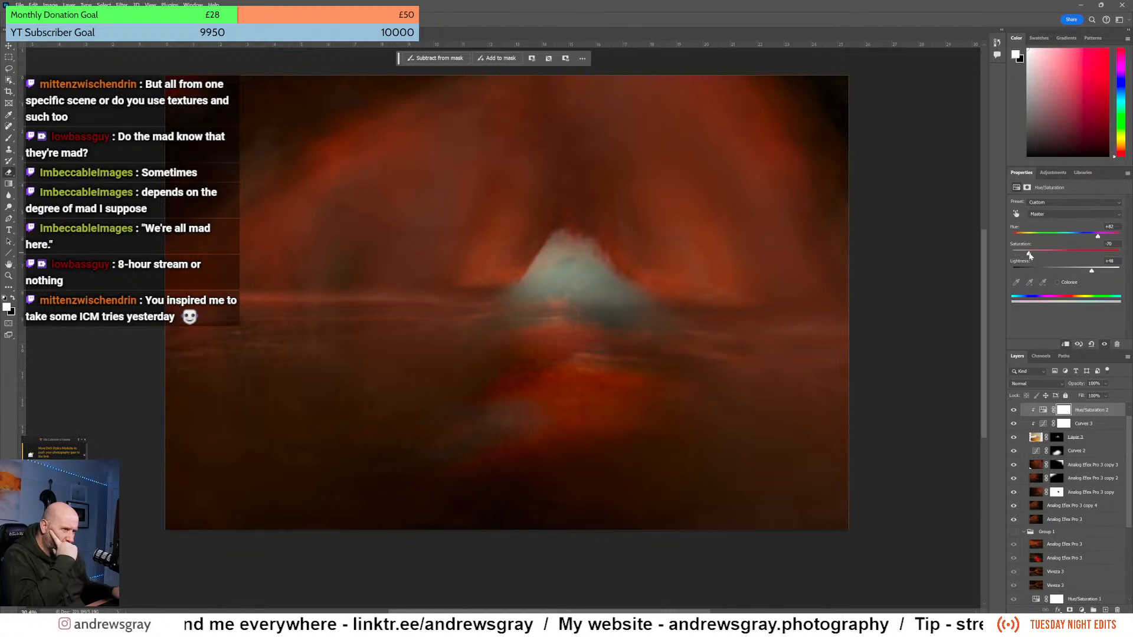
drag(1096, 237, 1011, 236)
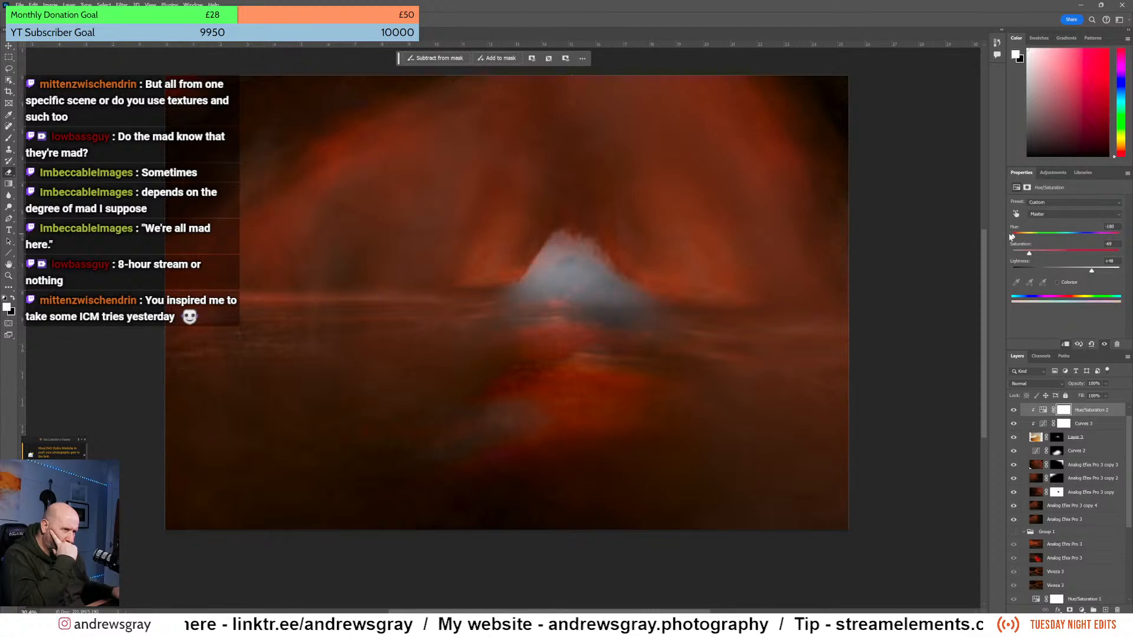
drag(1012, 237, 1131, 245)
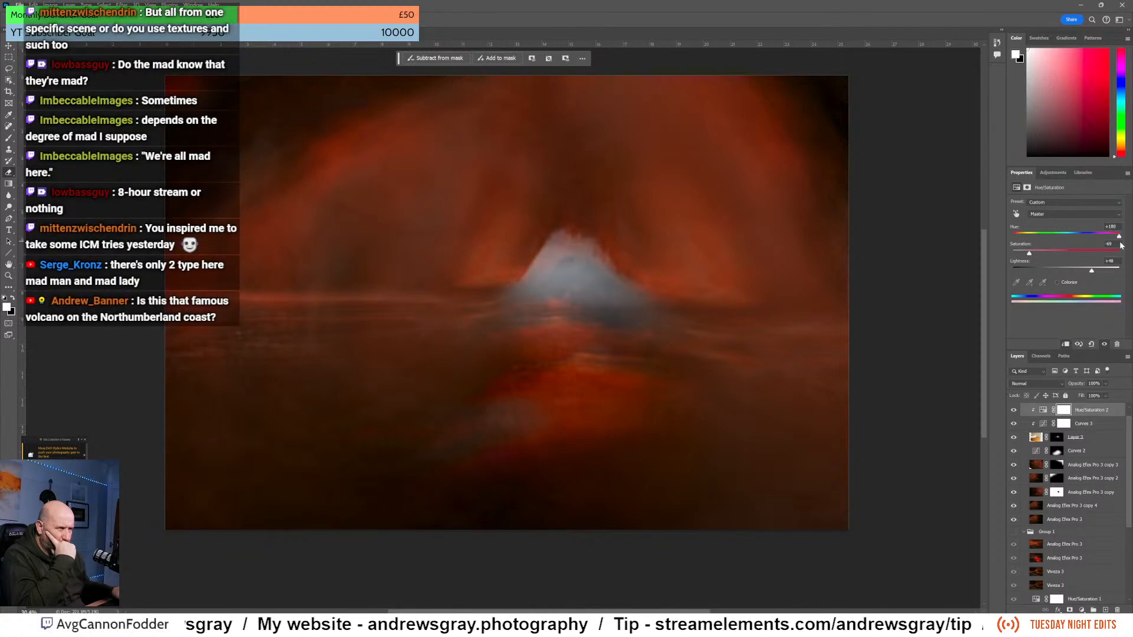
drag(1029, 252, 1023, 252)
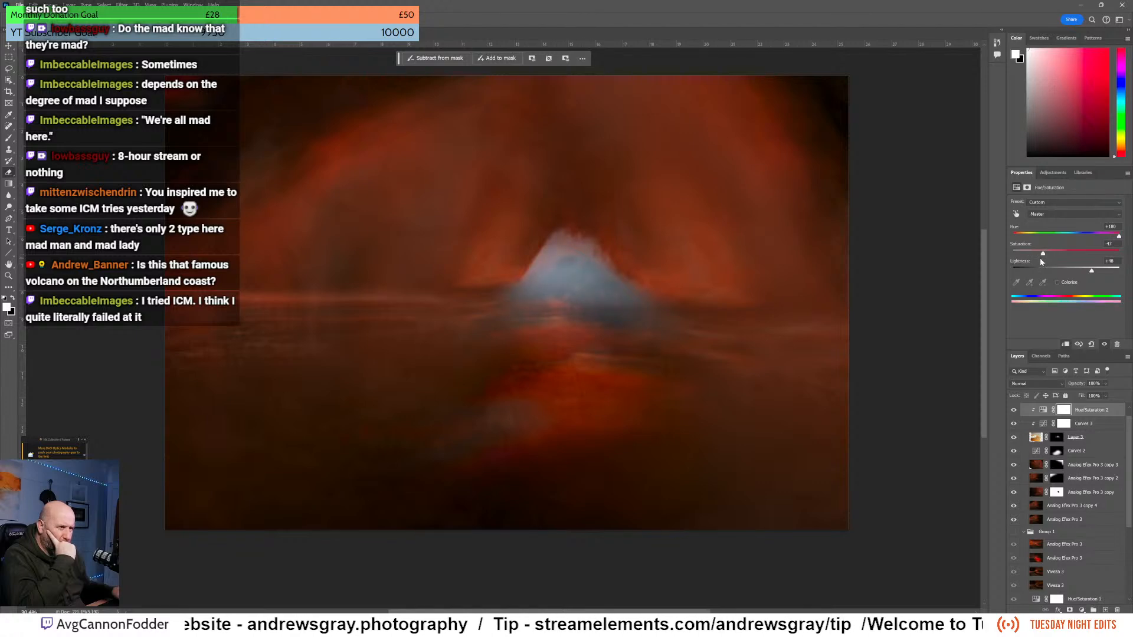
click(1080, 271)
drag(1081, 273, 1095, 274)
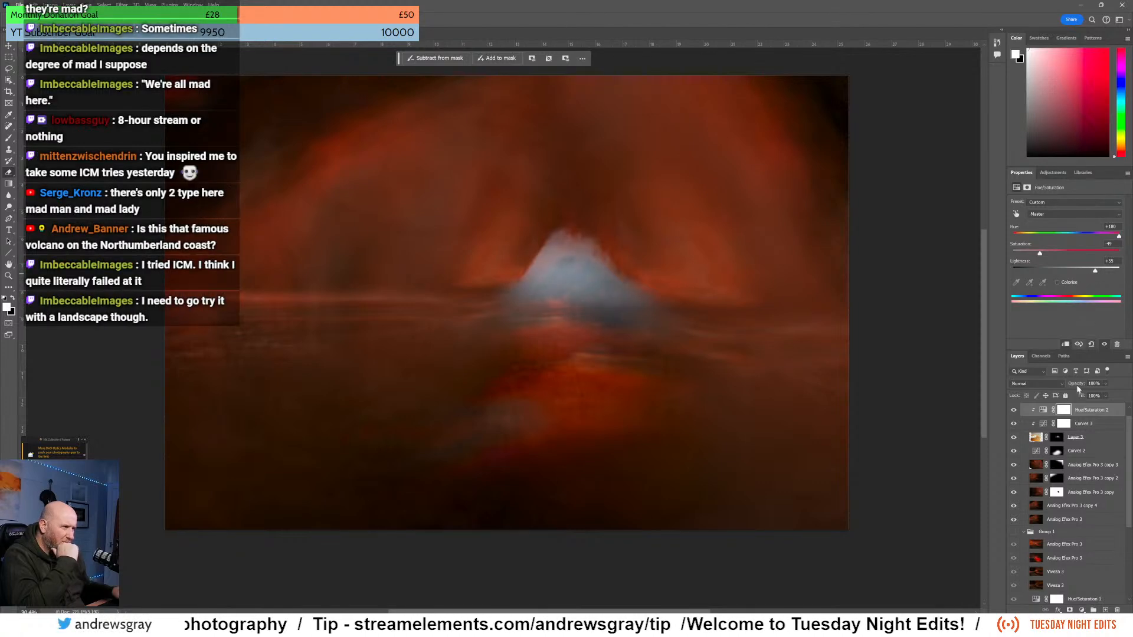
- Try raising the midtones of the Curves adjustment clipped to the hill layer, and undo the change
click(1051, 425)
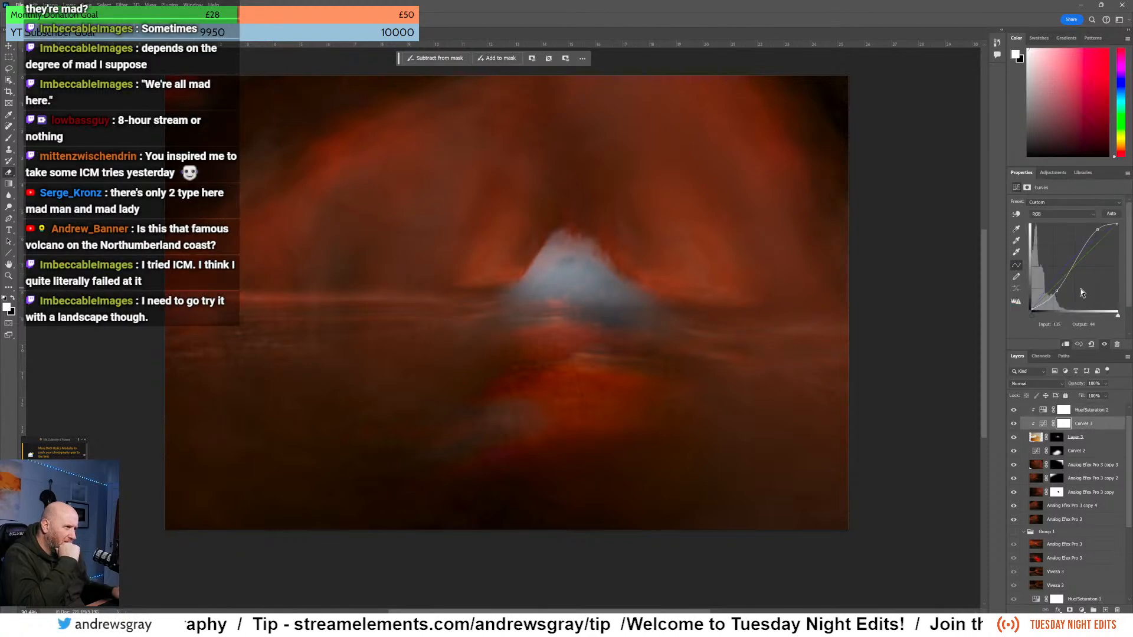
drag(1070, 265, 1068, 260)
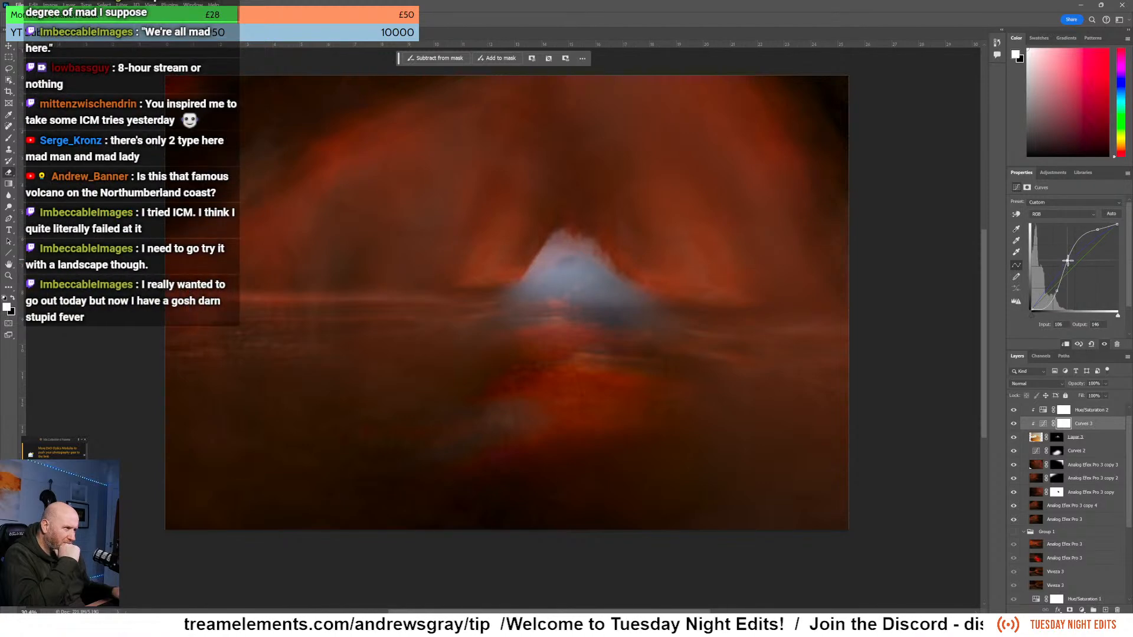
key(ctrl+z)
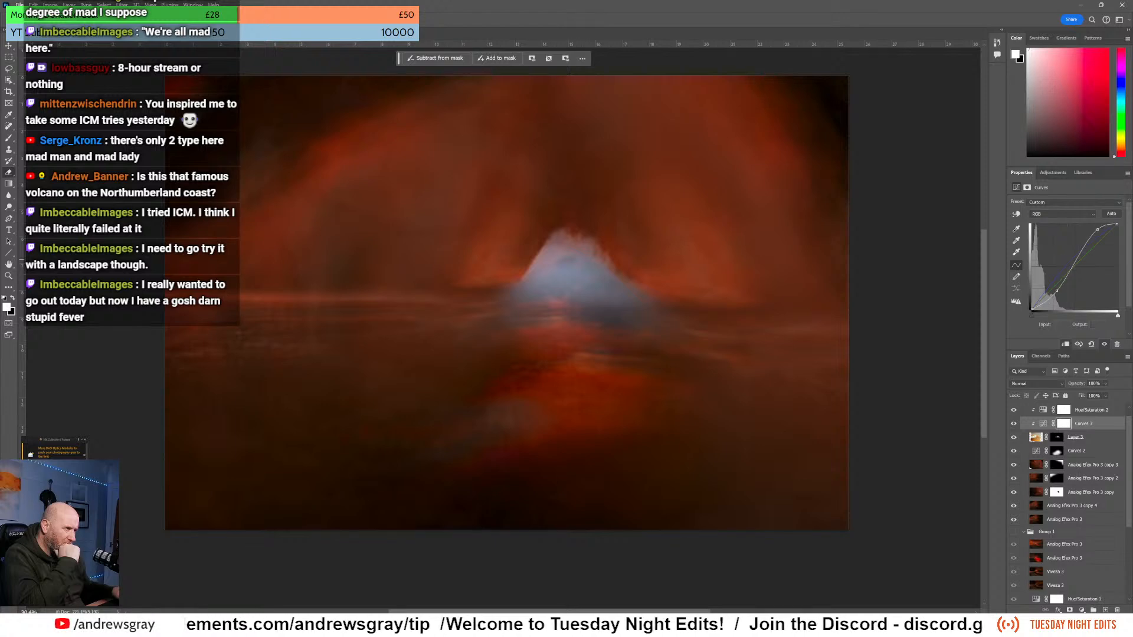
- Shift the lower point of the clipped Curves adjustment slightly toward the shadows, and compare the image with the hill layer hidden
drag(1056, 290, 1052, 290)
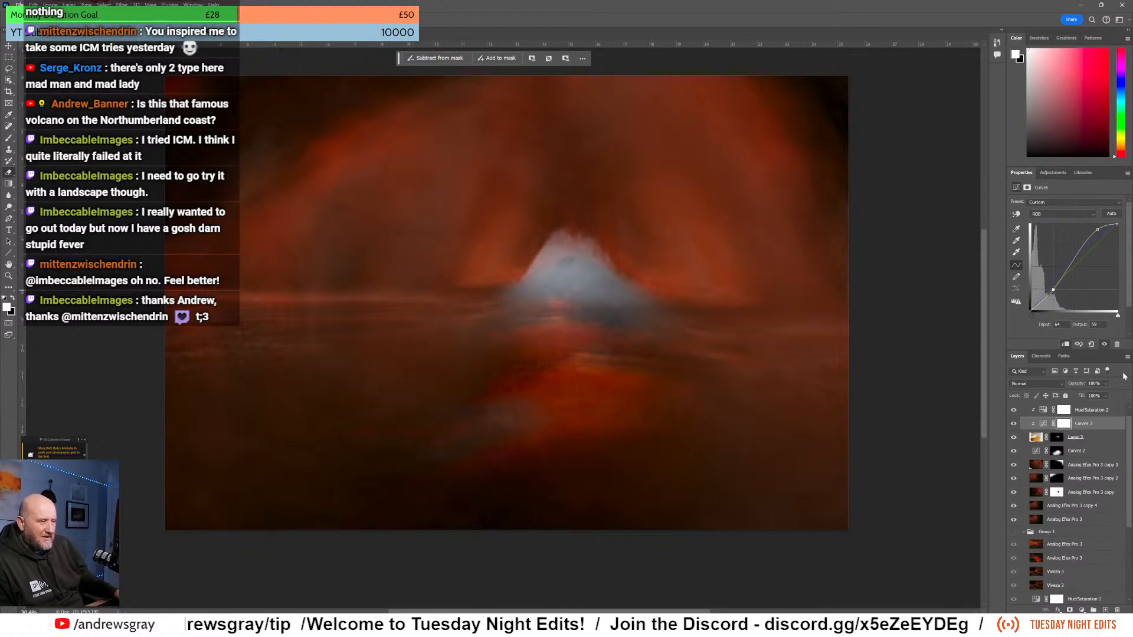
click(1013, 439)
click(1013, 439)
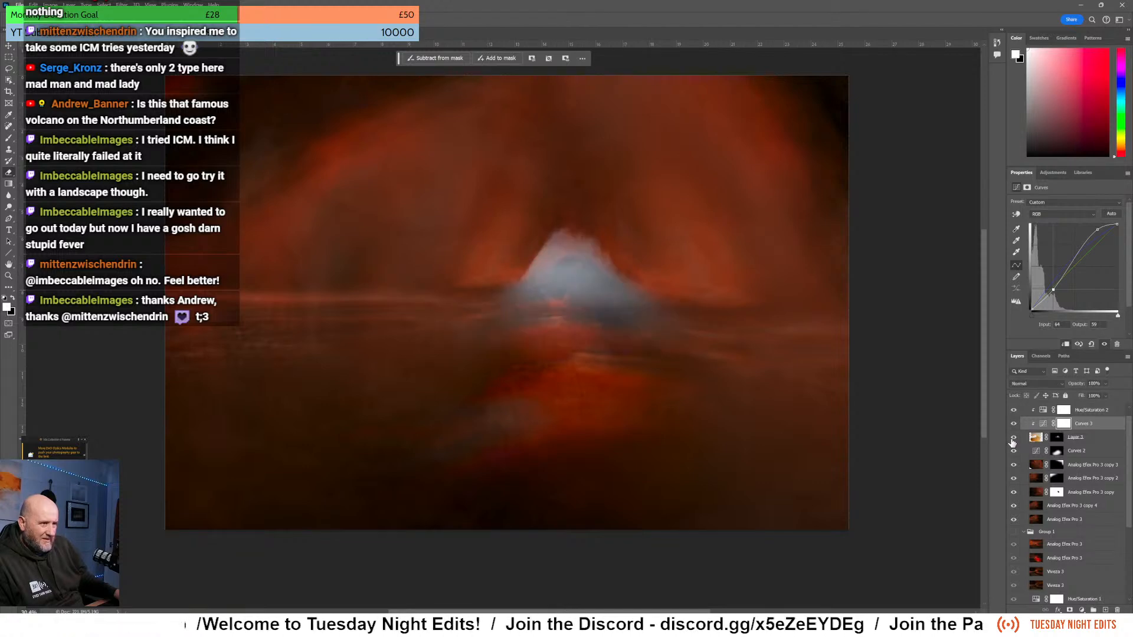
- Reduce the original hill layer's opacity to about 79%
click(1101, 440)
click(1105, 384)
drag(1123, 397, 1114, 399)
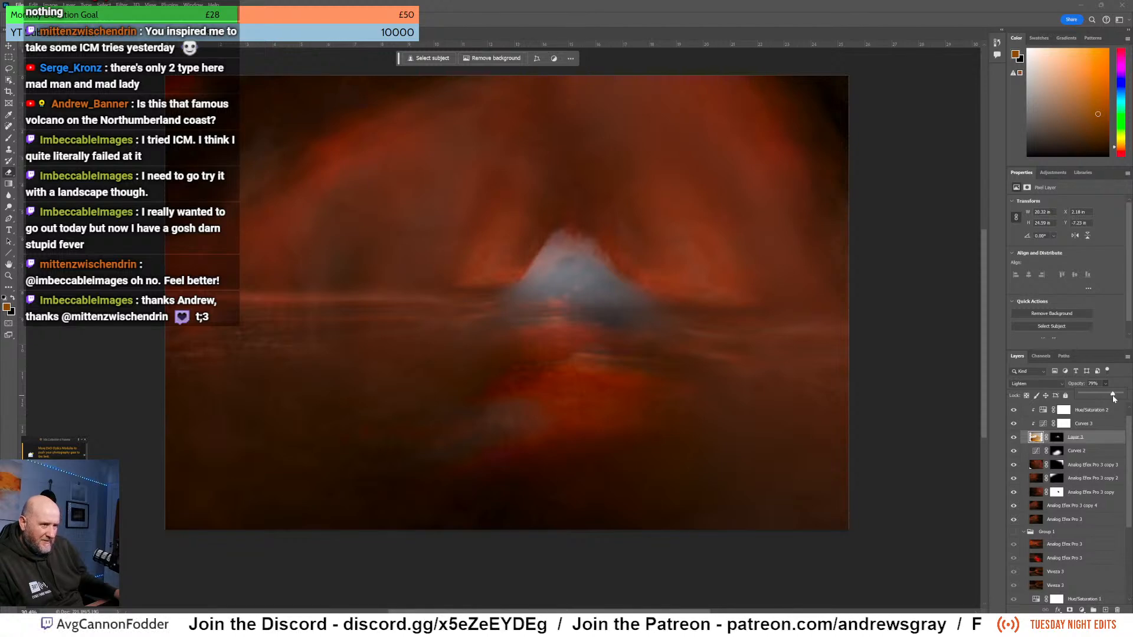
- Try duplicating the hill layer, and remove the copy
click(1105, 440)
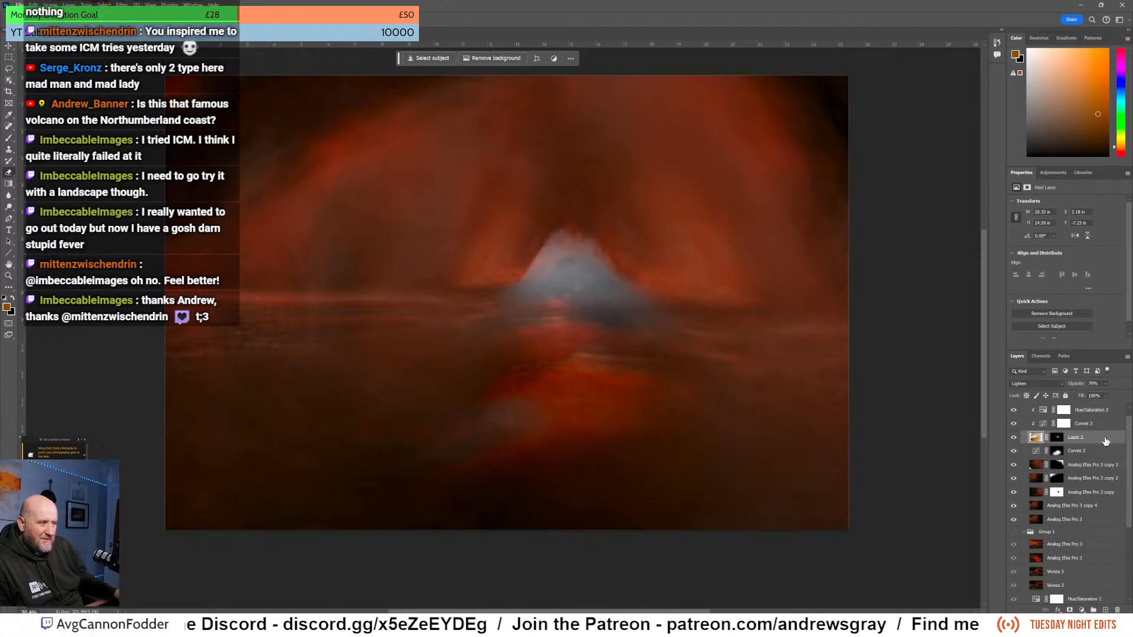
key(ctrl+j)
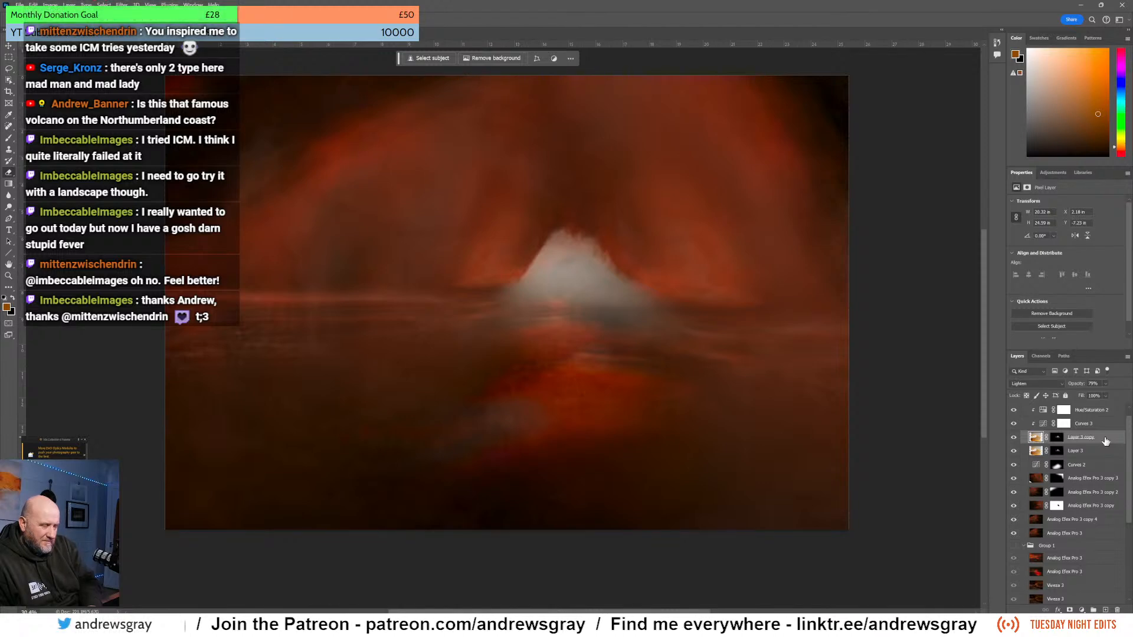
key(Delete)
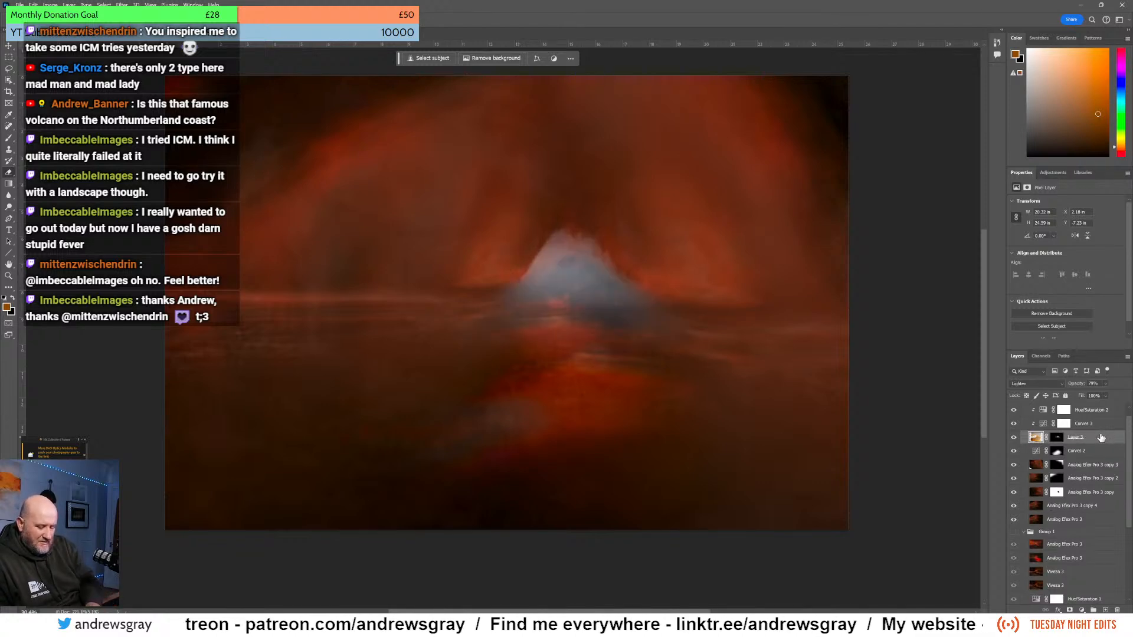
- Duplicate the hill layer again and move the copy above the Hue/Saturation adjustment, hiding and reshowing it to compare
key(ctrl+j)
drag(1101, 437, 1102, 409)
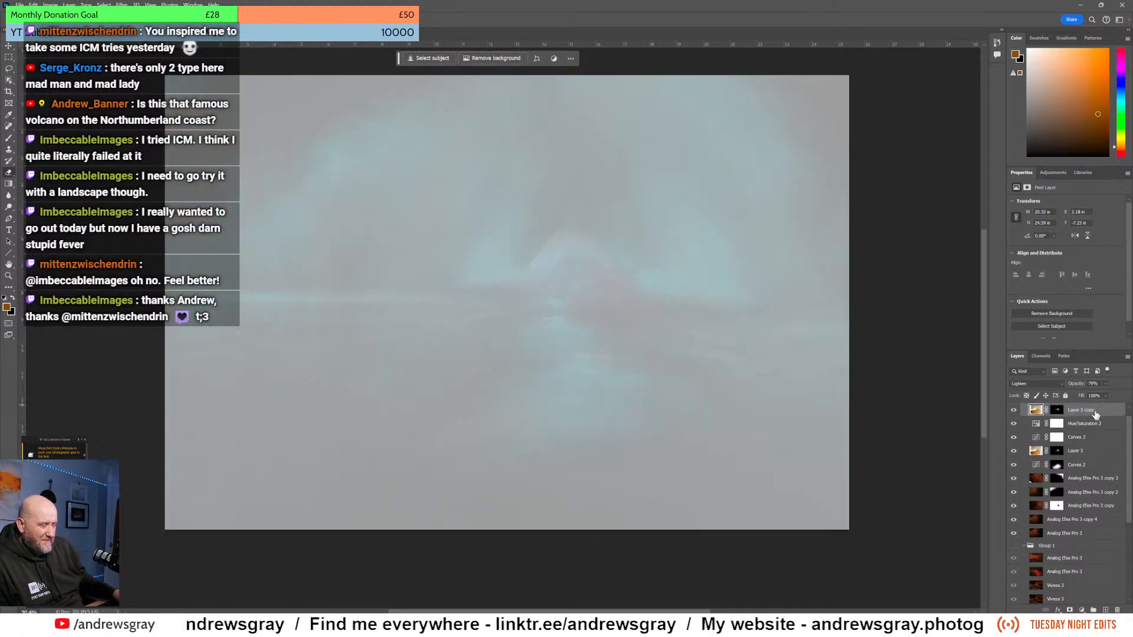
click(1014, 410)
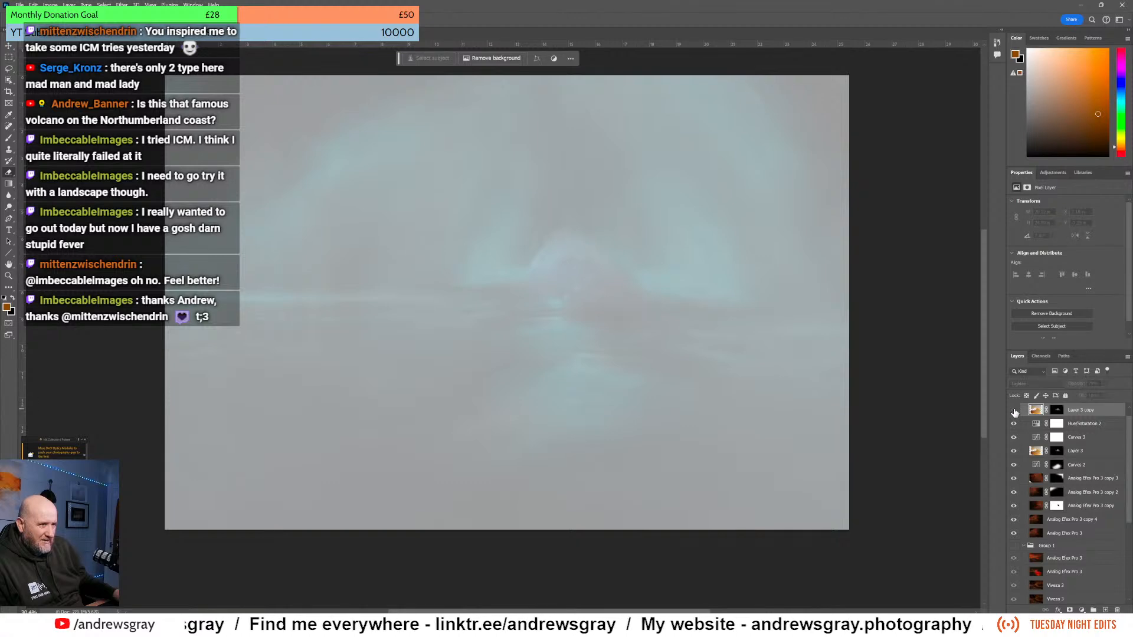
click(1013, 411)
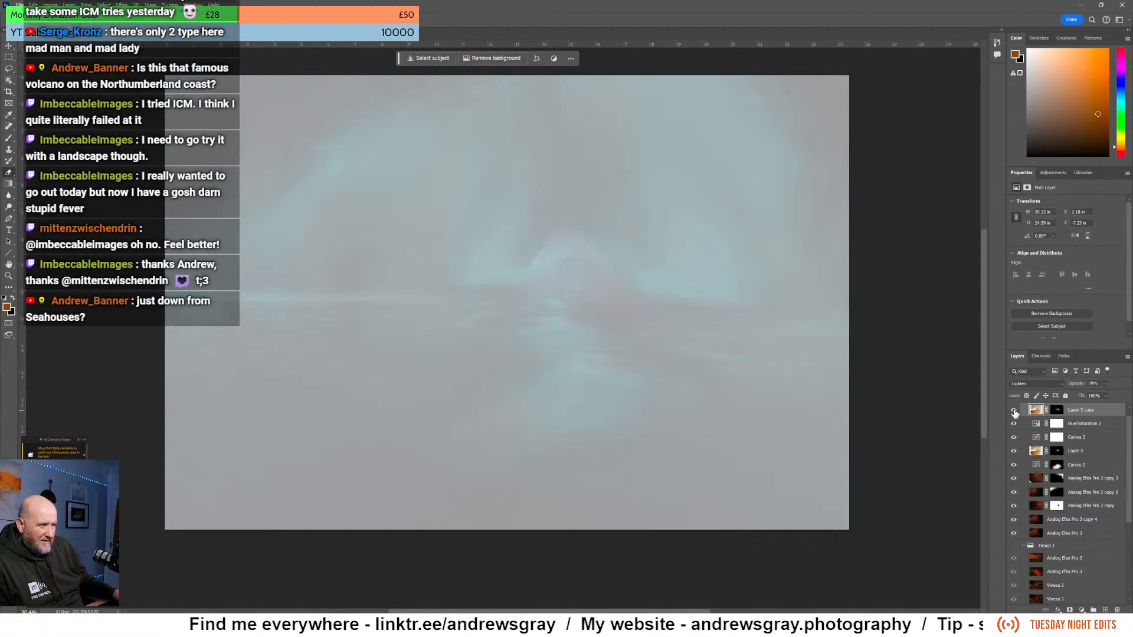
- Try placing the hill copy back below the Curves adjustment, and return it to the top of the group
click(1058, 413)
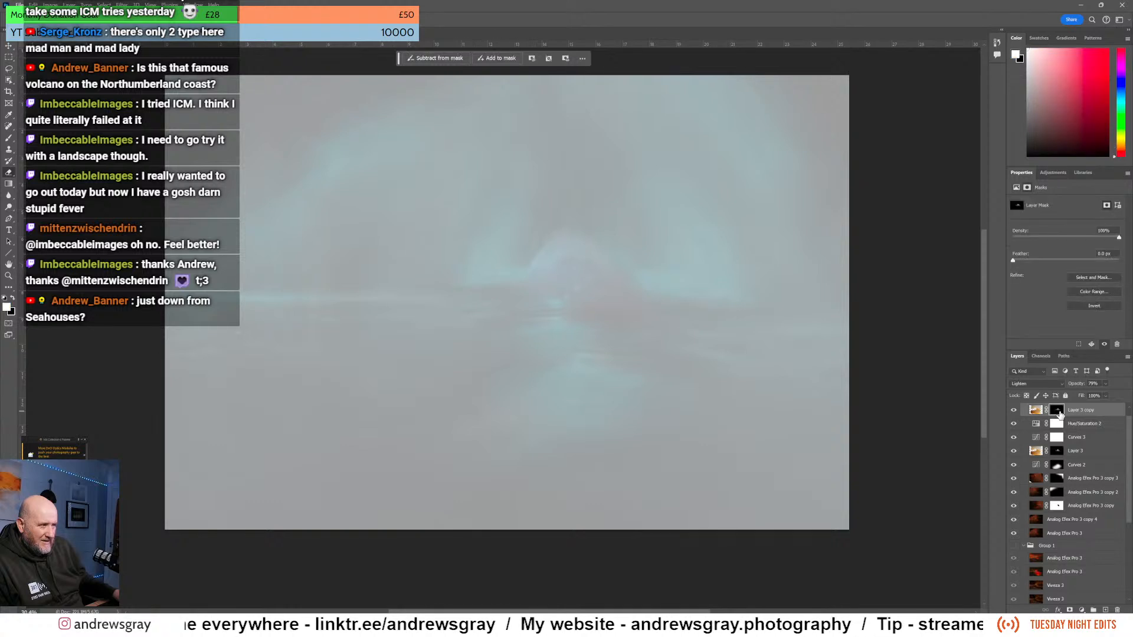
click(1015, 412)
click(1015, 411)
drag(1056, 410, 1079, 448)
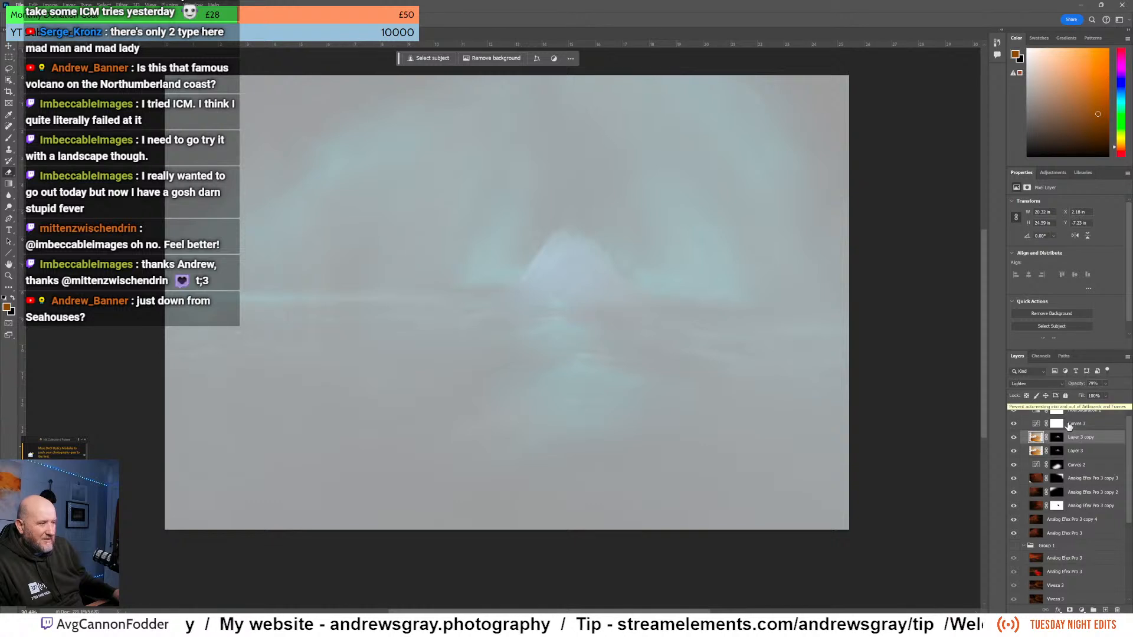
drag(1103, 443, 1062, 405)
- Preview blend modes on the hill copy and set it to Normal
click(1051, 384)
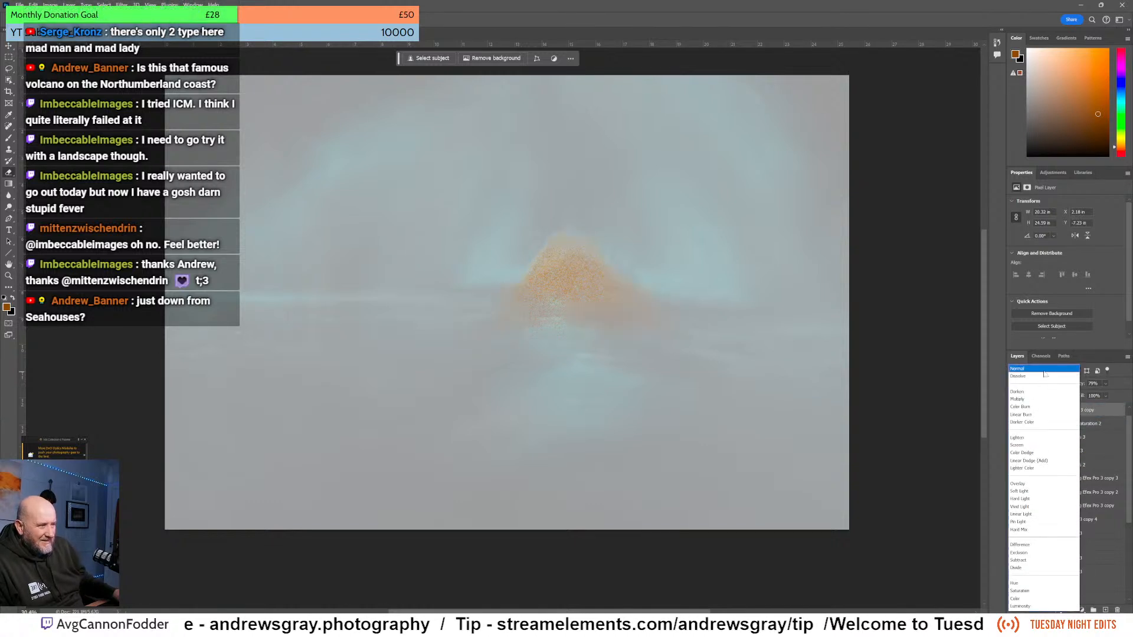
click(1042, 376)
click(1038, 384)
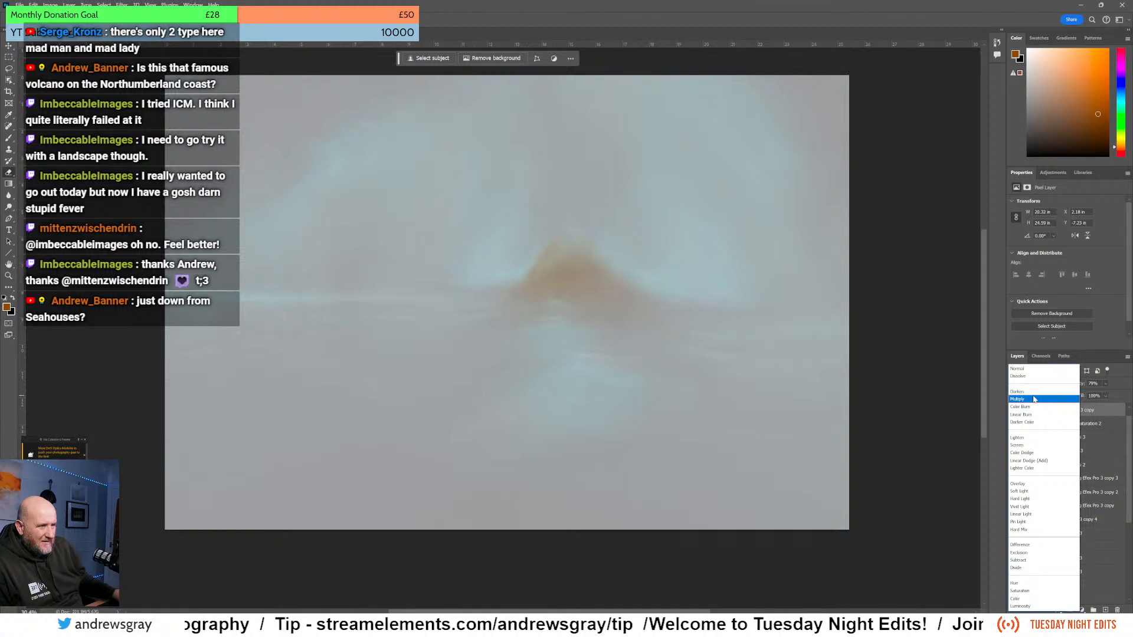
click(958, 393)
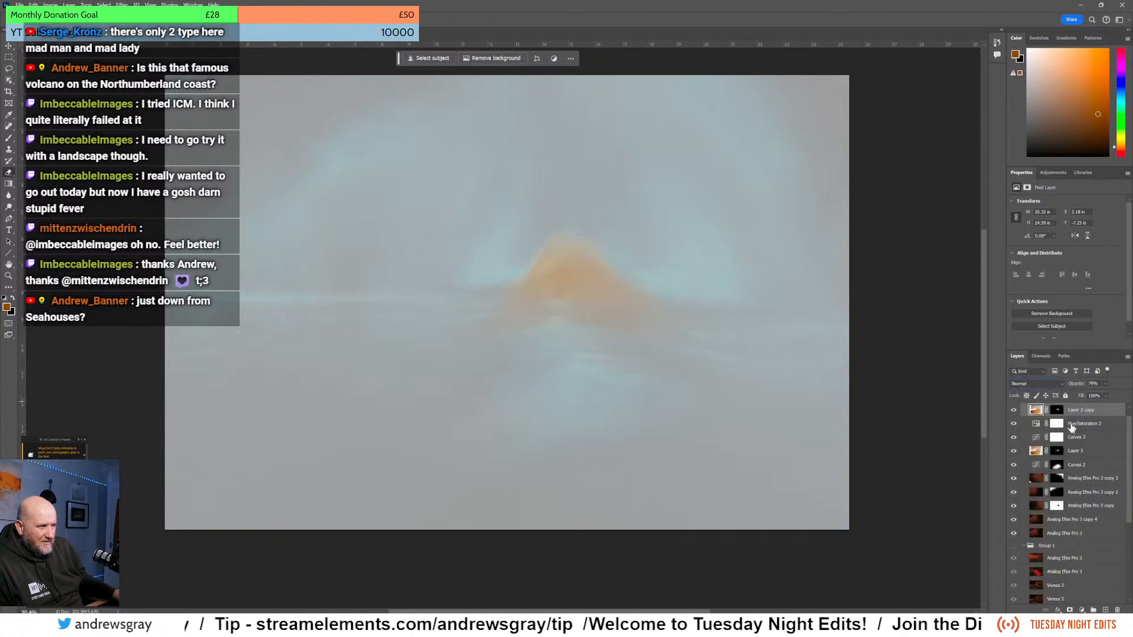
- Preview other blend modes on the original hill layer without changing it, and toggle the copy's visibility to compare
click(1090, 453)
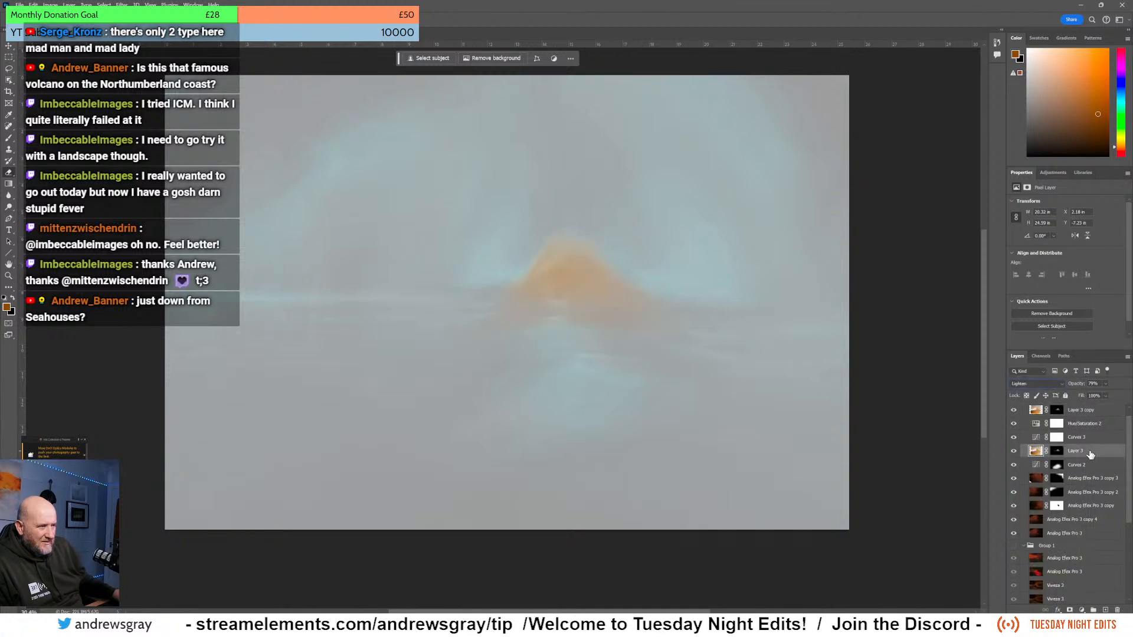
click(1062, 385)
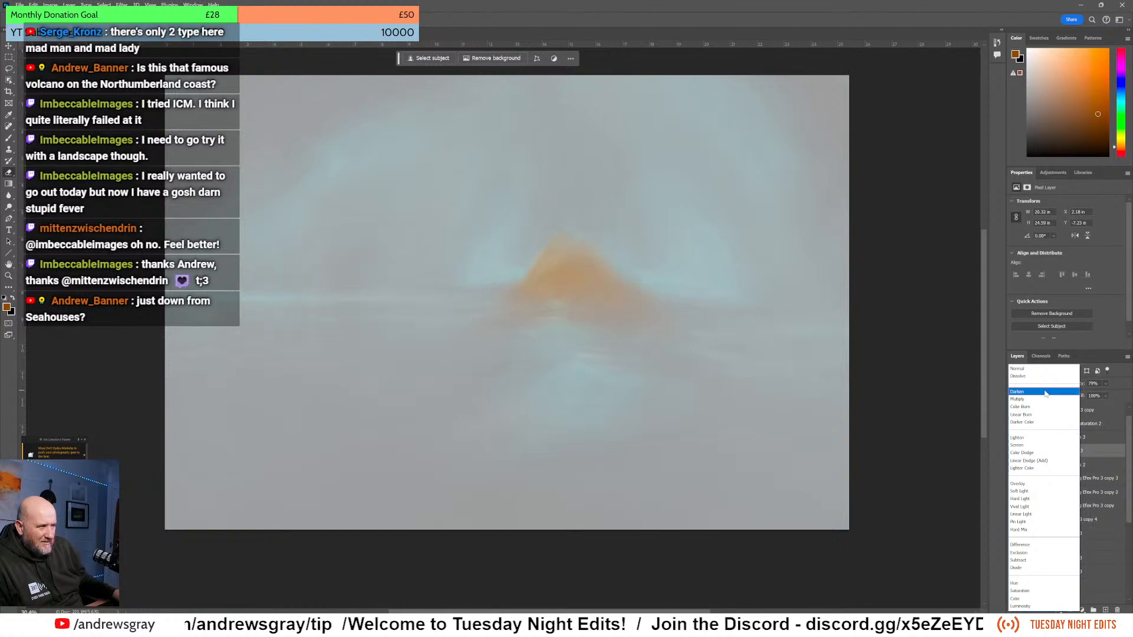
click(1121, 381)
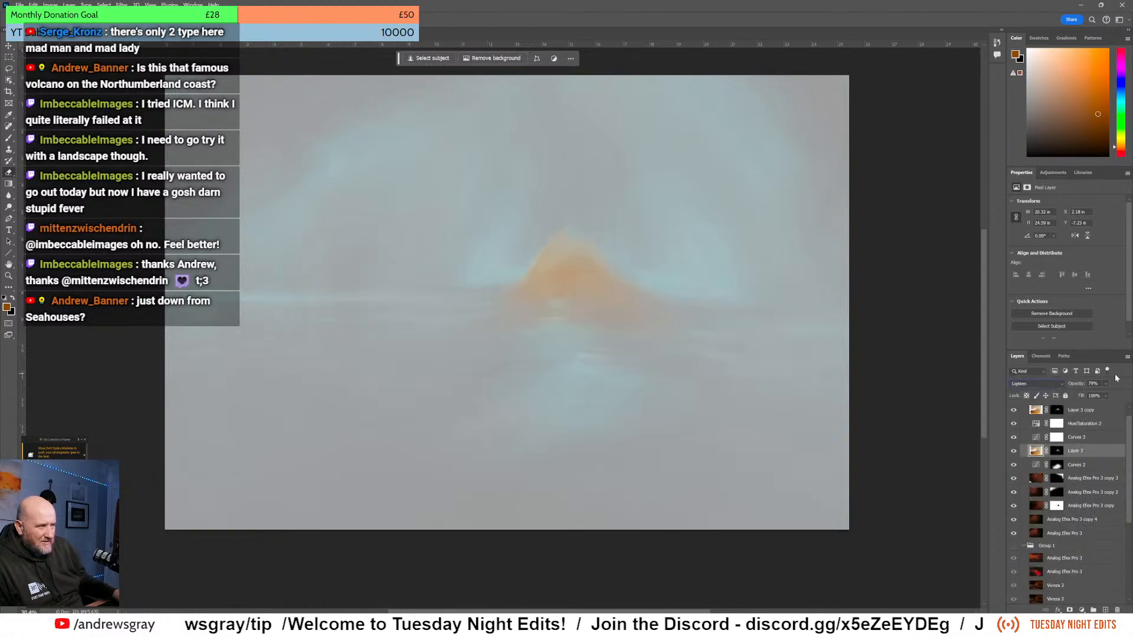
click(1013, 410)
click(1013, 410)
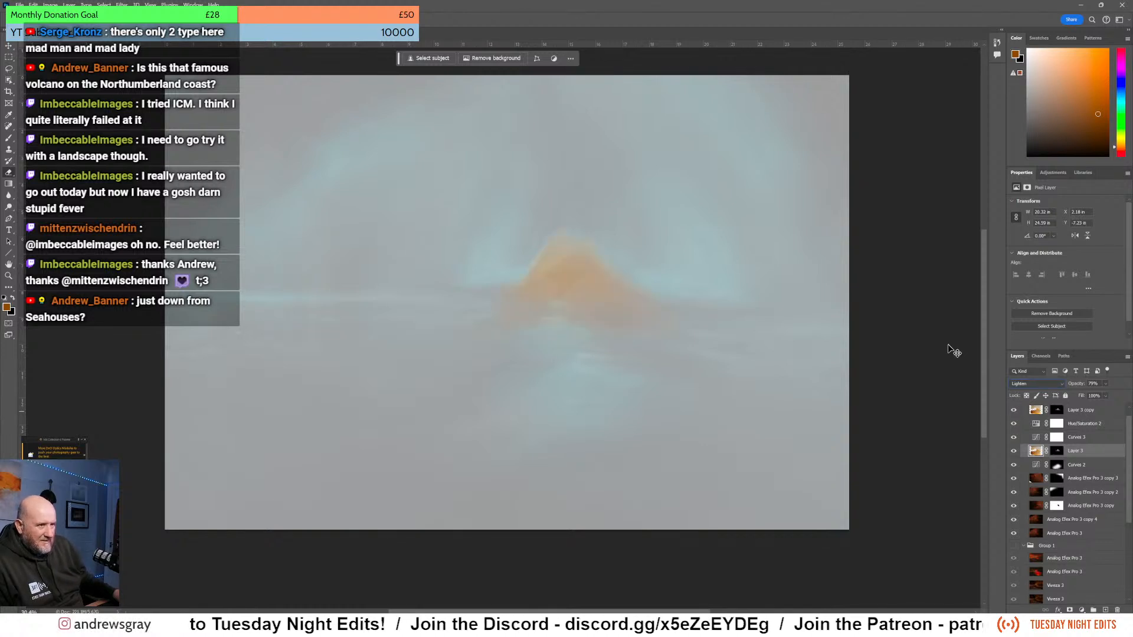
- Undo the blend mode and stacking changes until the hill copy sits beneath the clipped Curves and Hue/Saturation adjustments
key(ctrl+z)
key(ctrl+z)
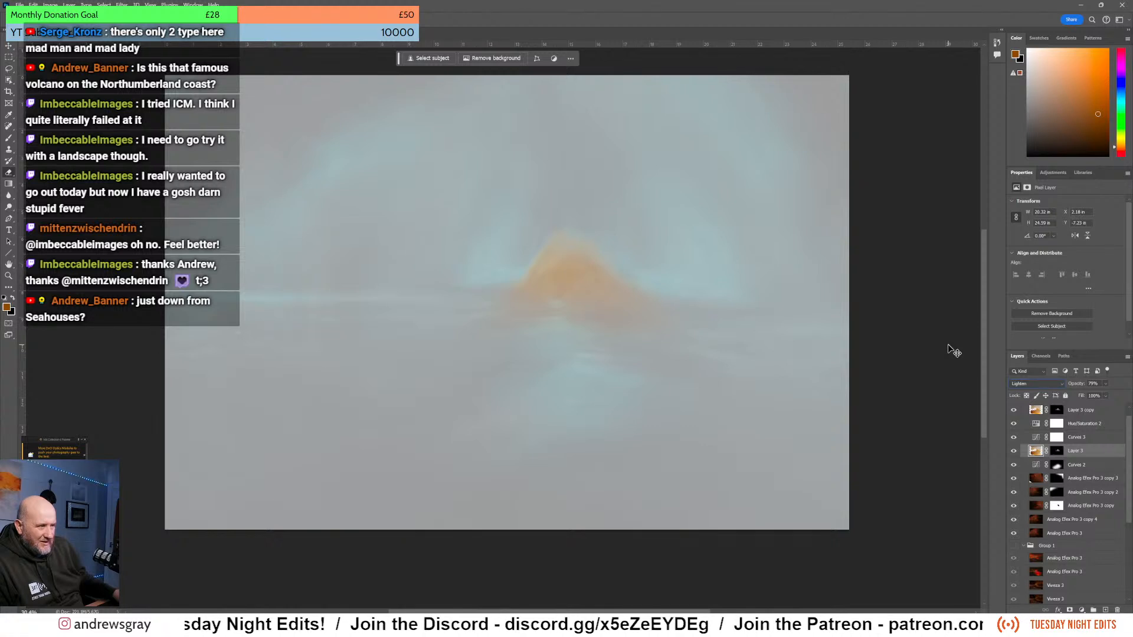
key(ctrl+z)
key(ctrl+z)
key(ctrl+z)
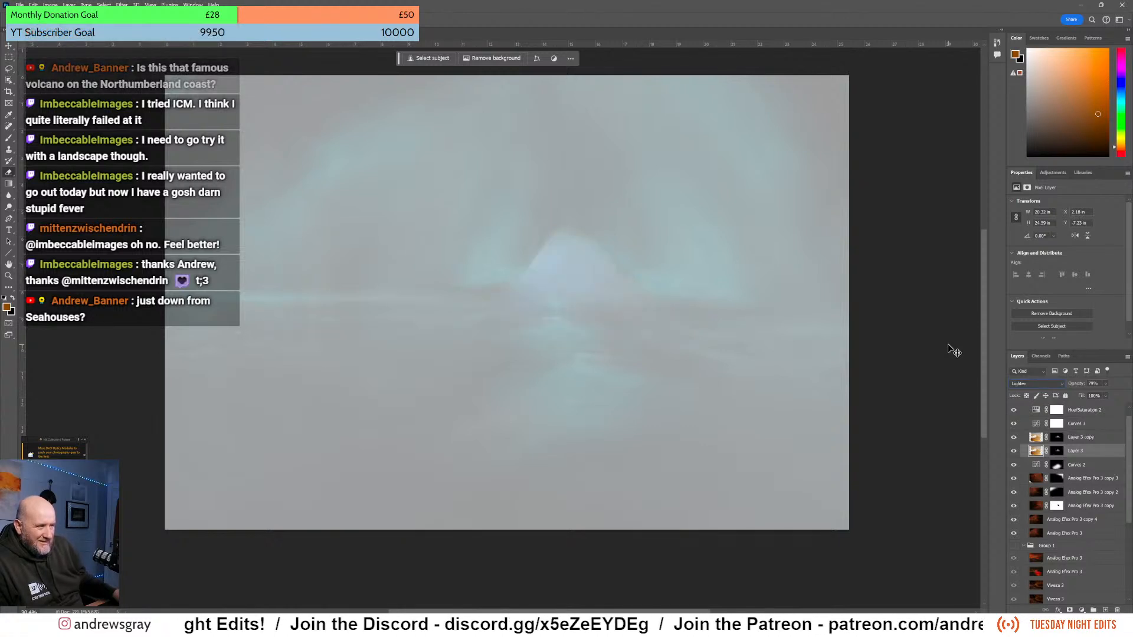
key(ctrl+z)
key(ctrl+z)
key(ctrl+z)
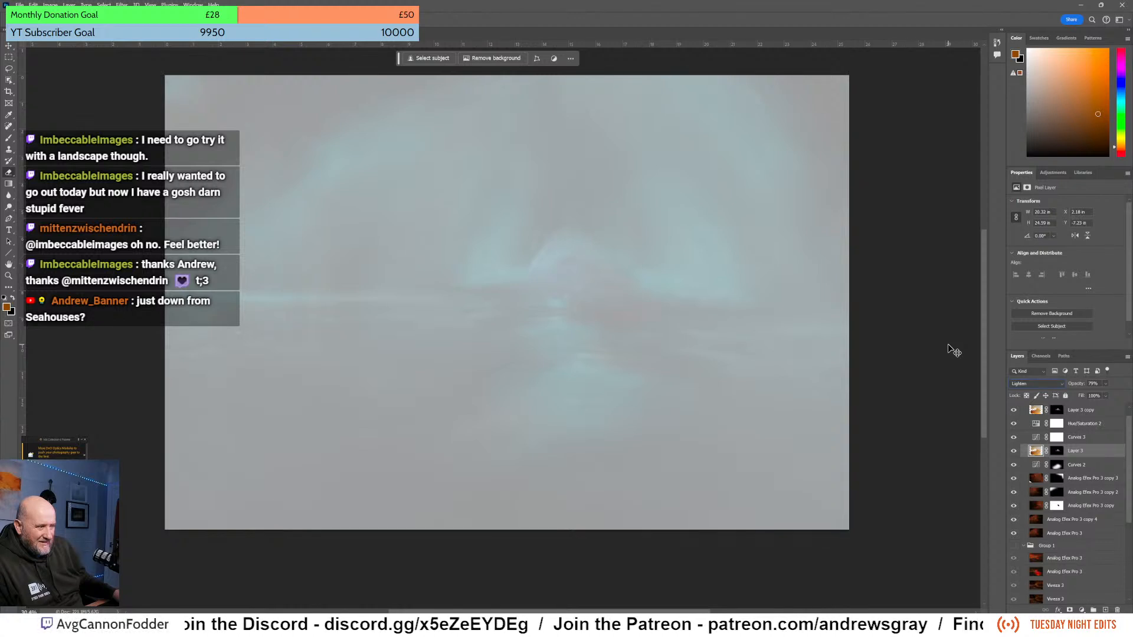
key(ctrl+z)
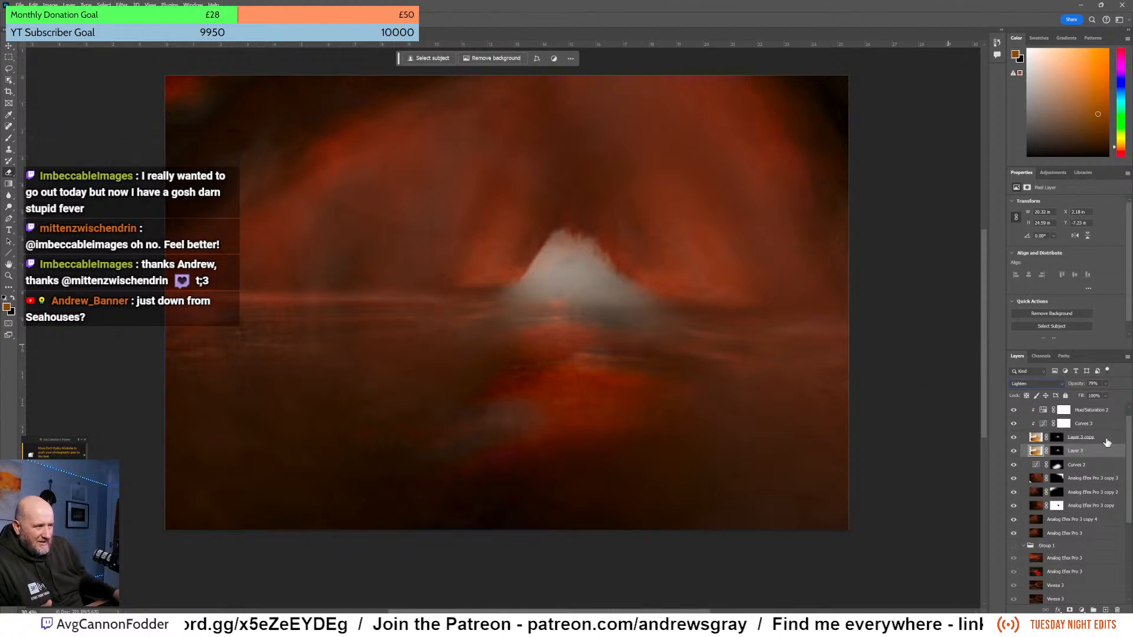
- Select the hill copy and compare the hill with the copy and the original layer hidden in turn
click(1072, 438)
click(1014, 437)
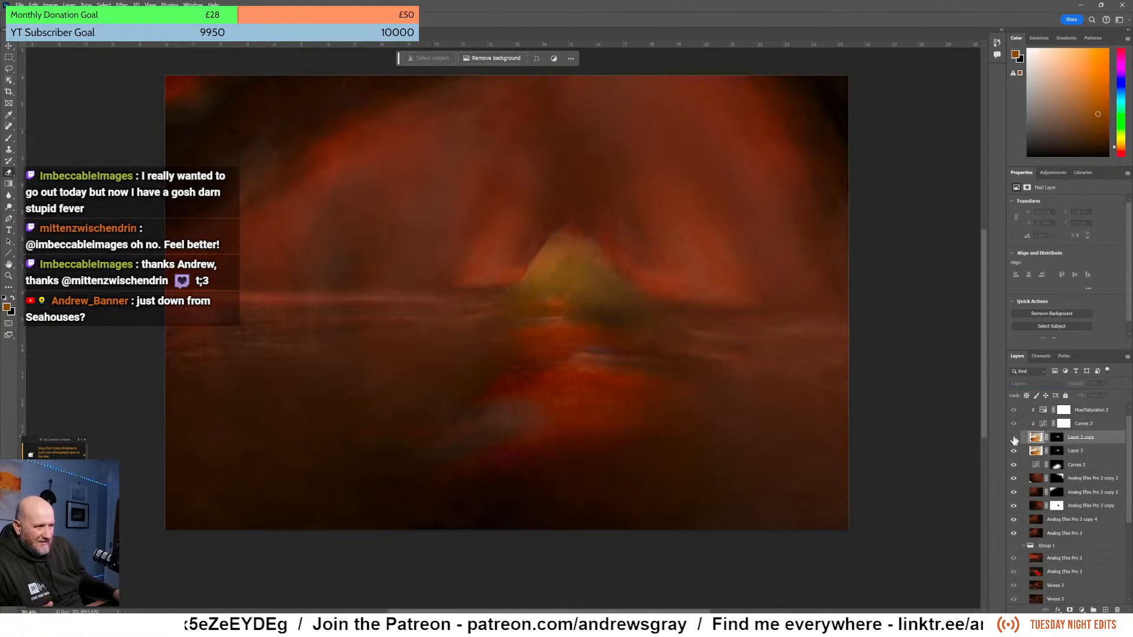
click(1014, 438)
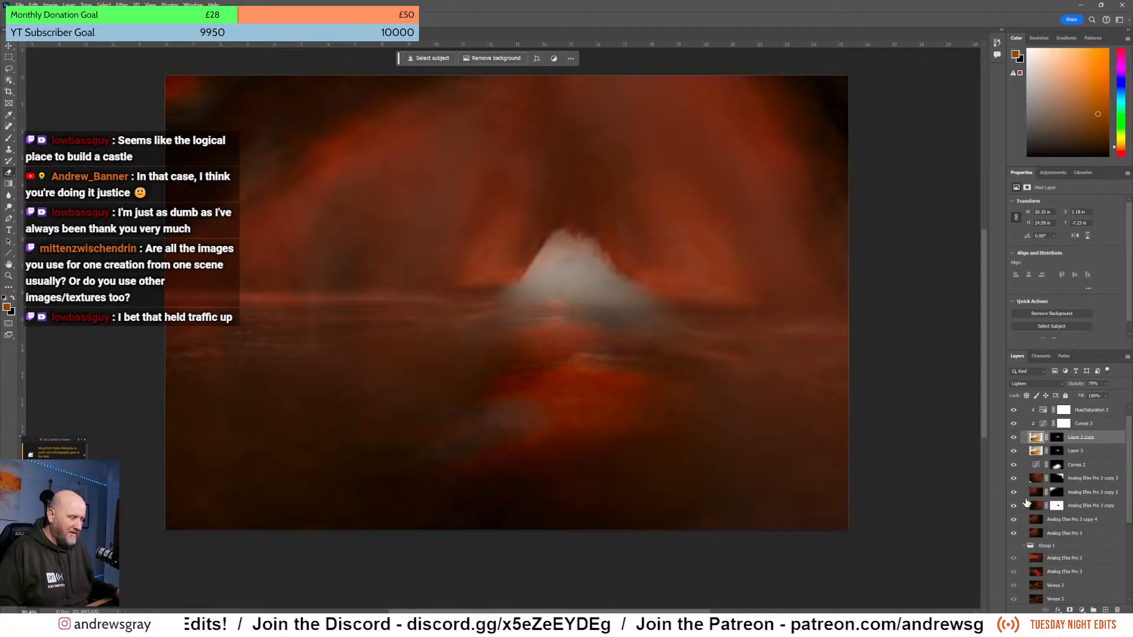
click(1014, 437)
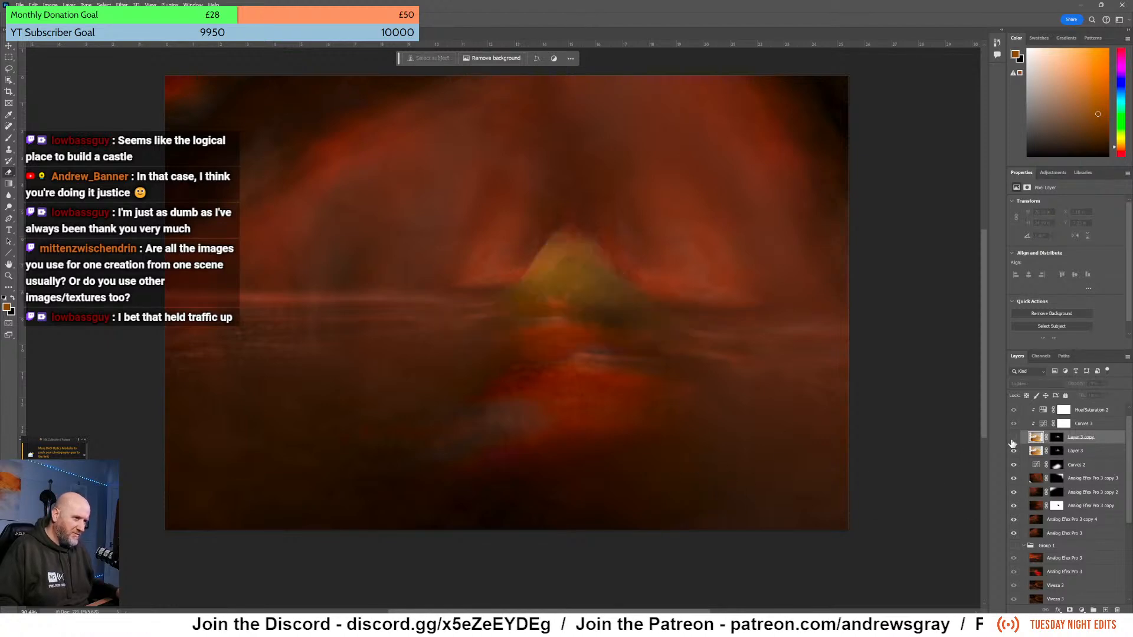
click(1014, 437)
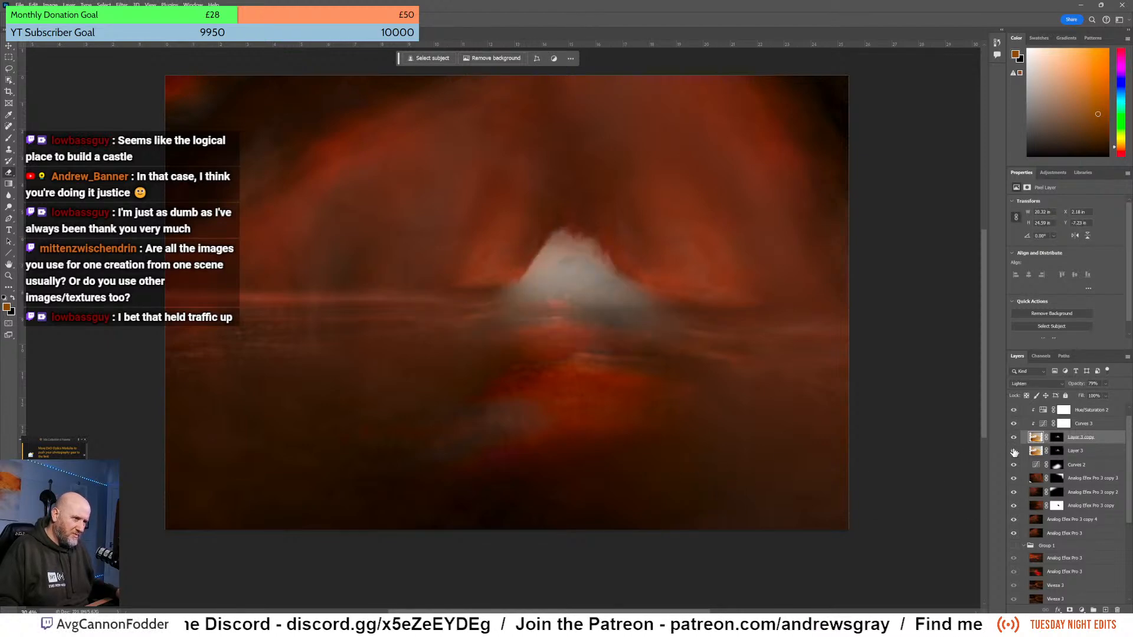
click(1014, 453)
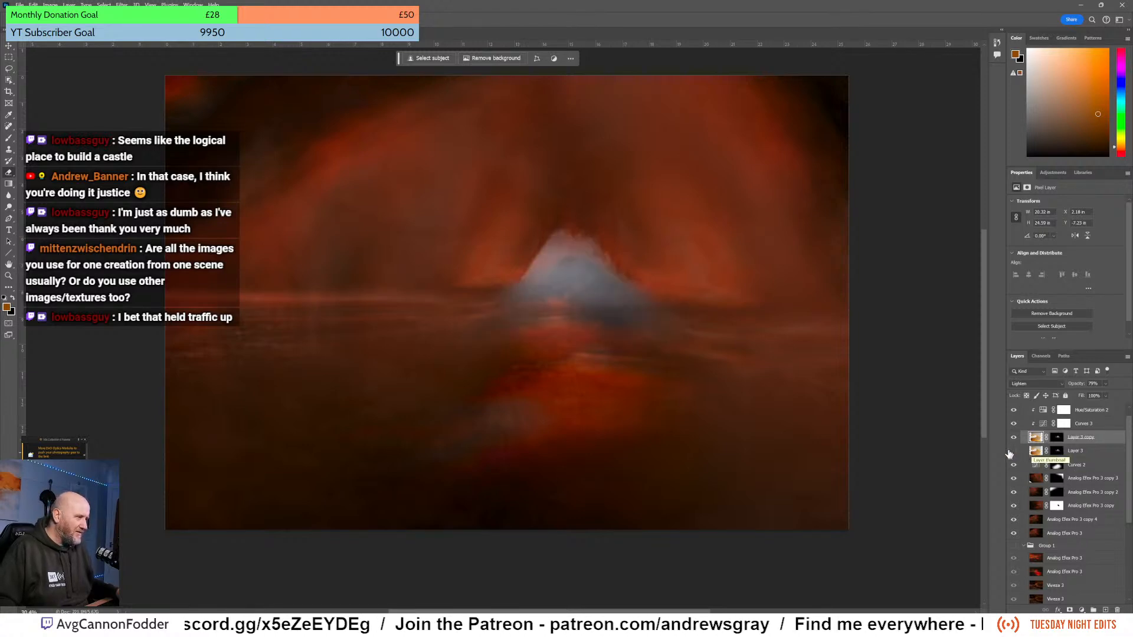
click(1014, 451)
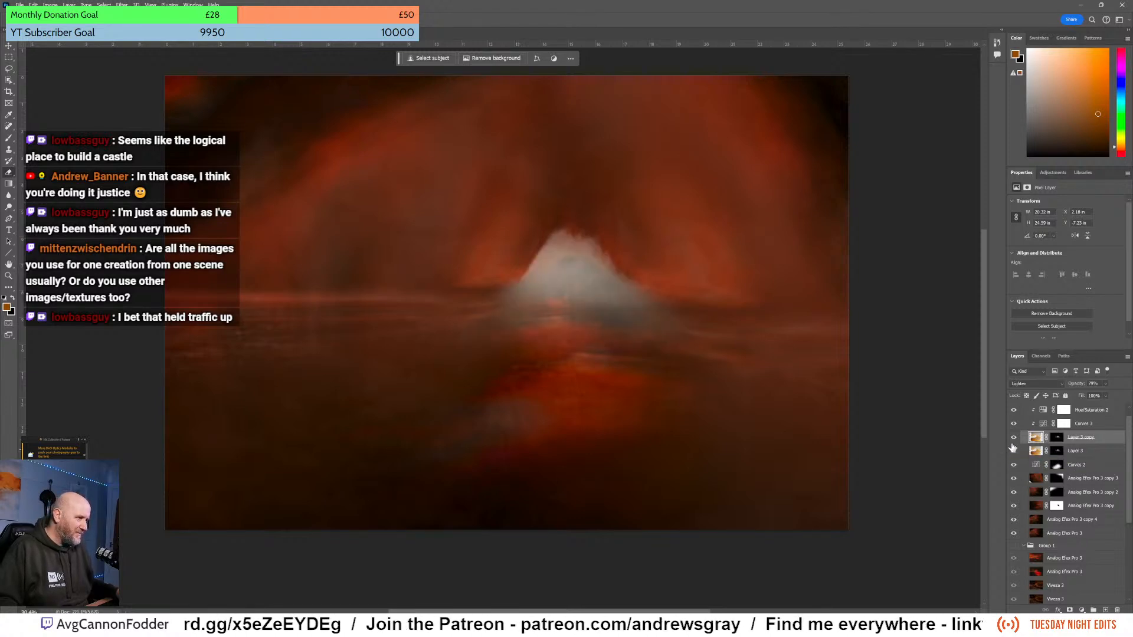
- Hide the original hill layer and keep its copy with the clipped adjustments visible
click(1015, 414)
click(1015, 414)
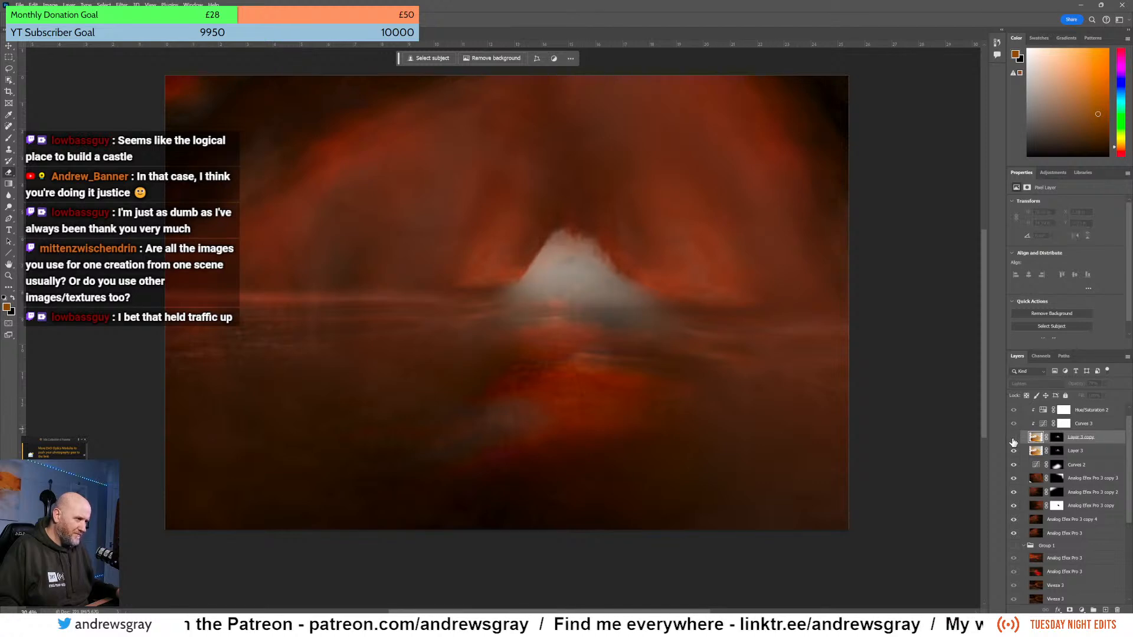
click(1014, 439)
click(1013, 443)
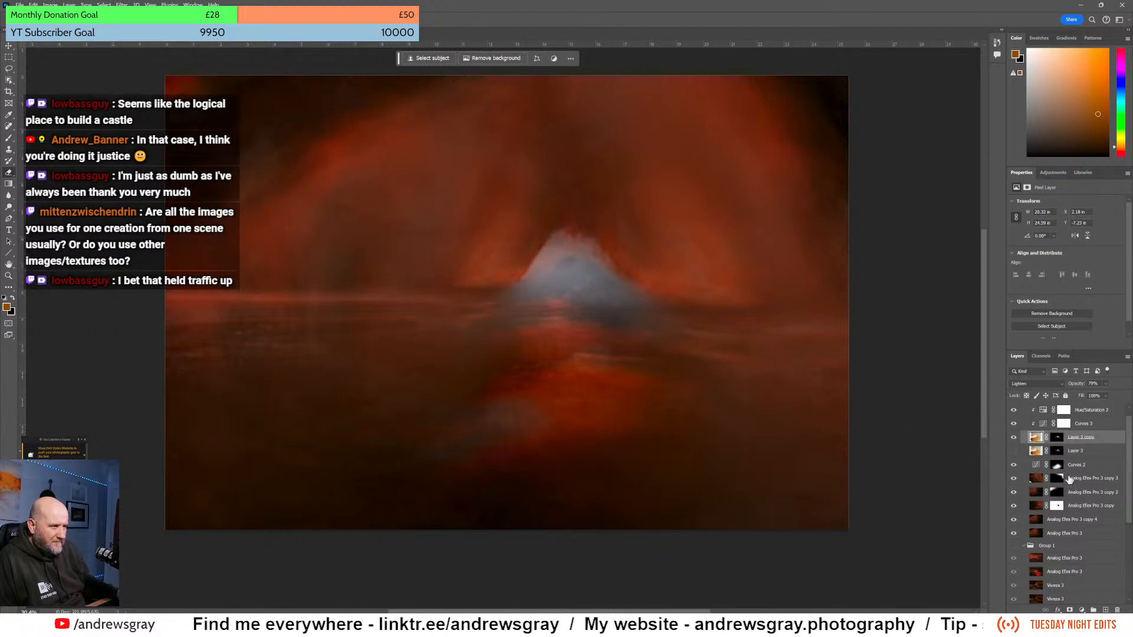
- Select Group 2, which holds the hill and seascape layers, and open the composite in Nik 6 Viveza
click(1057, 437)
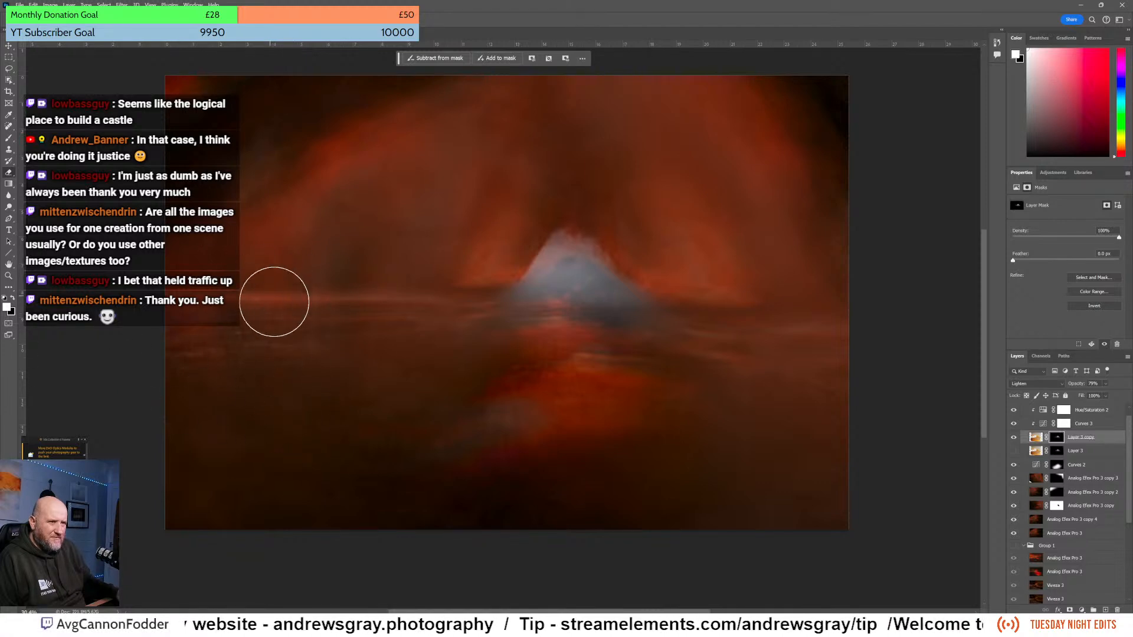
scroll(1075, 465, down, 1)
scroll(1076, 463, up, 2)
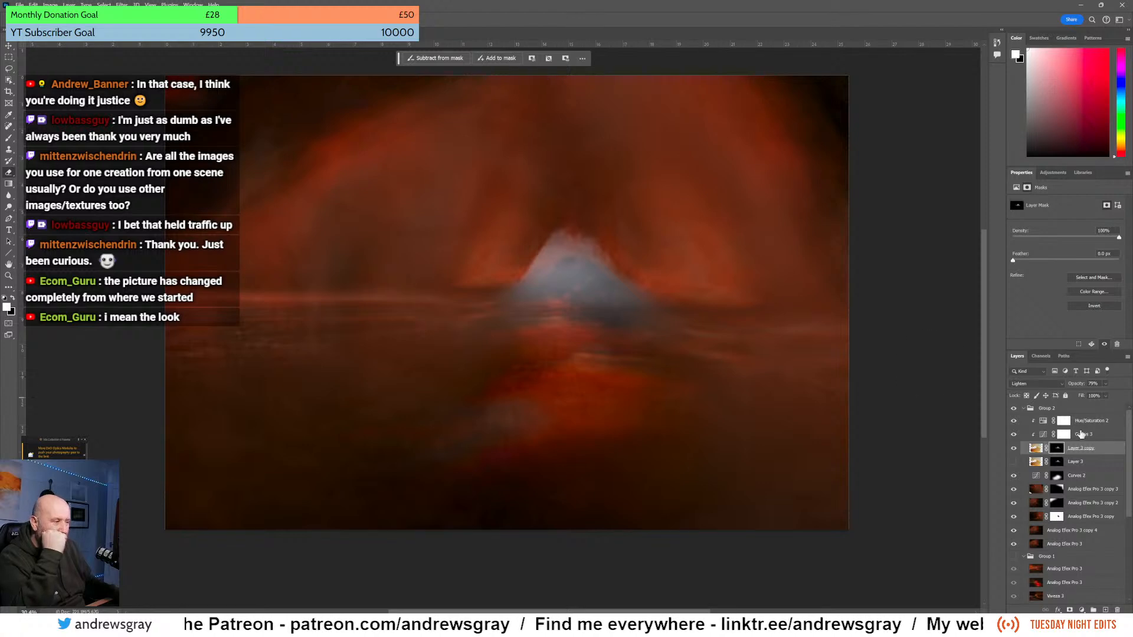
click(1093, 411)
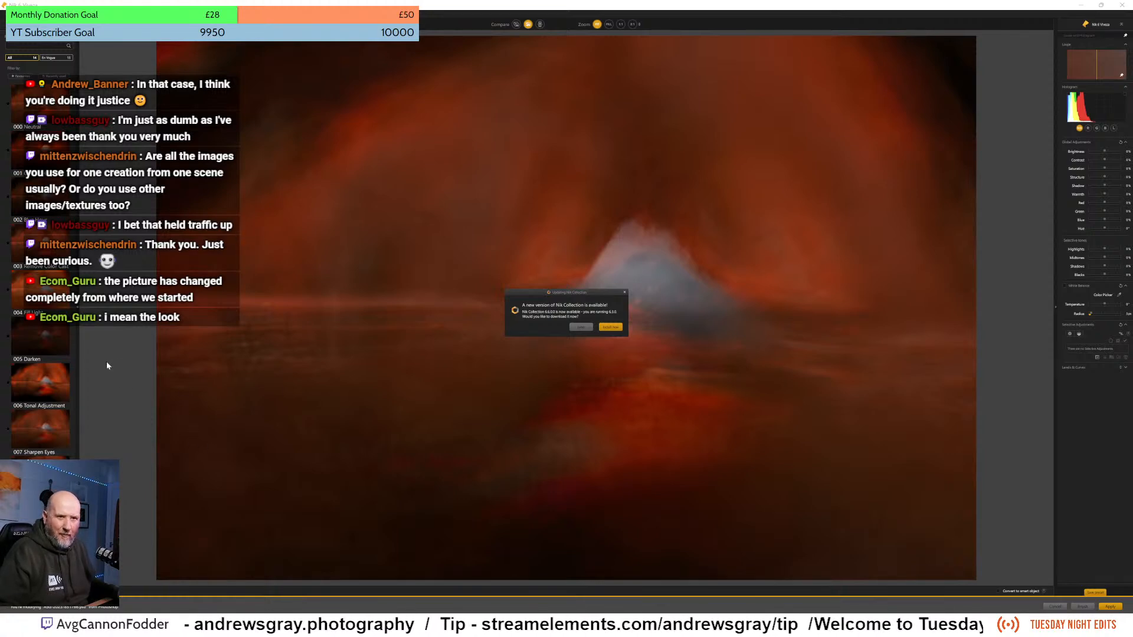
- Decline the Nik Collection update, choose preset 001, and move the comparison divider aside to preview it across the whole image
click(579, 328)
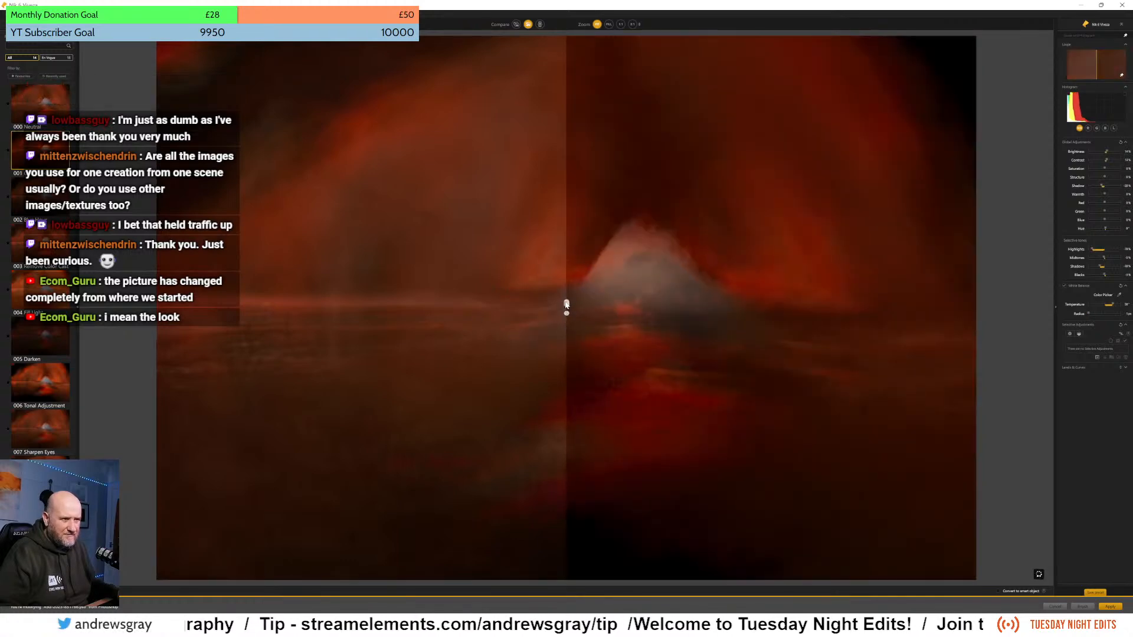
drag(567, 303, 131, 266)
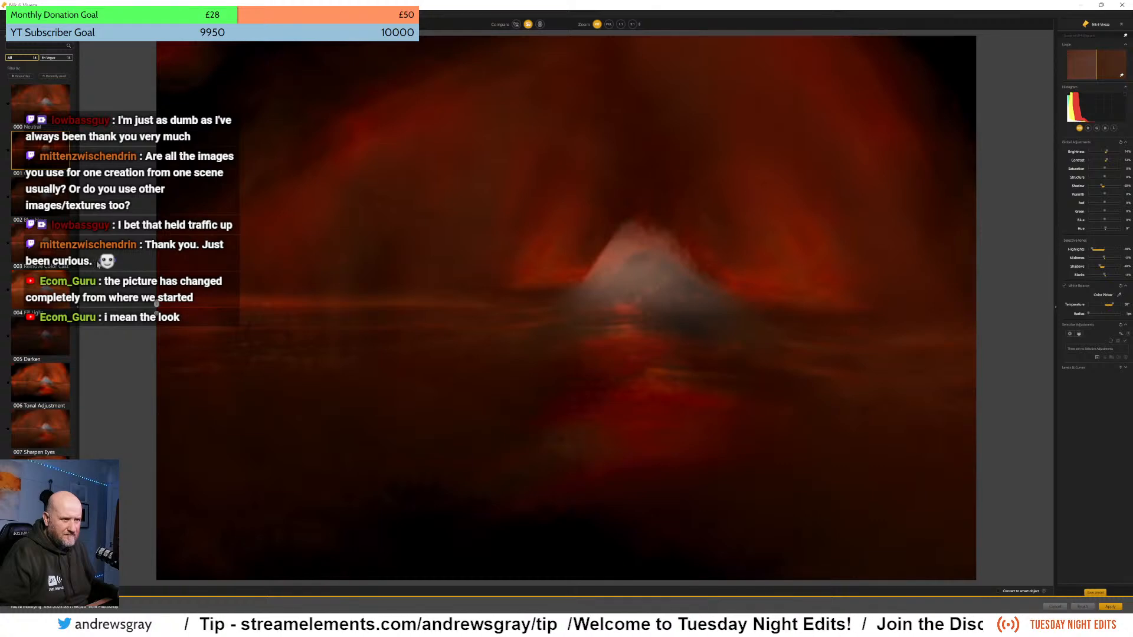
- Preview the 011 Adjust Foreground preset on the composite, and reset the image to the 000 Neutral preset
scroll(50, 438, down, 4)
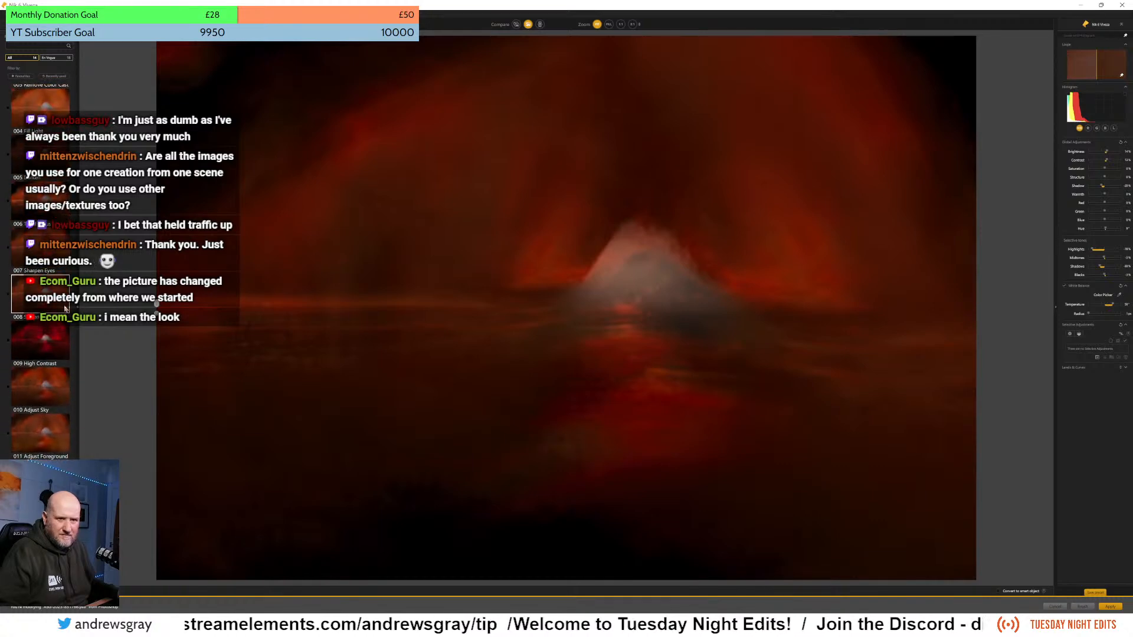
click(37, 429)
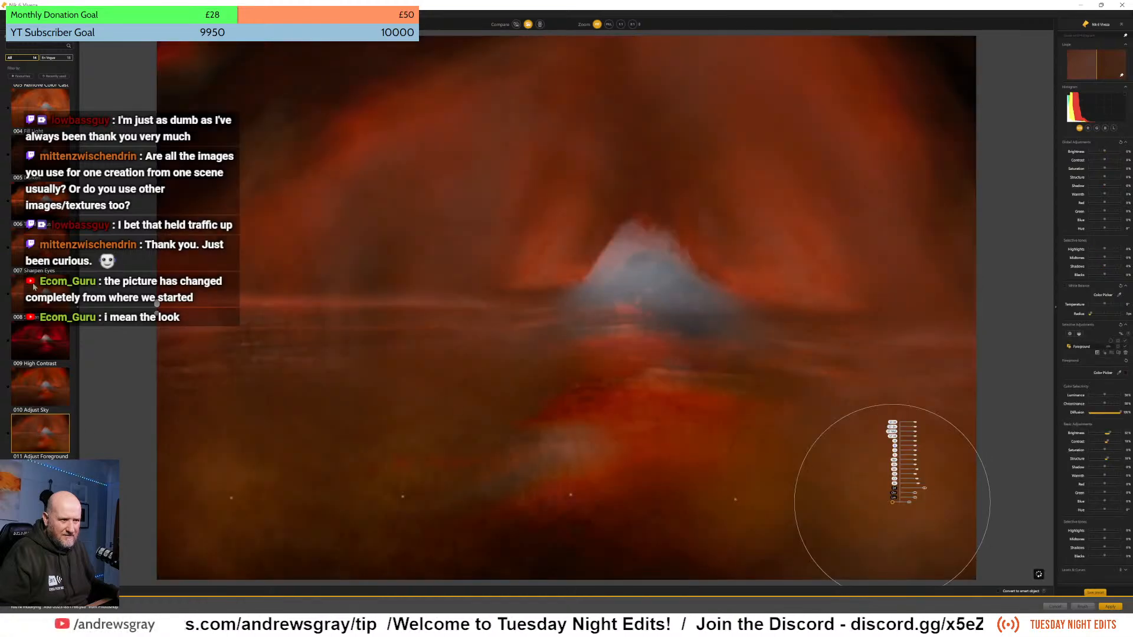
scroll(51, 133, up, 5)
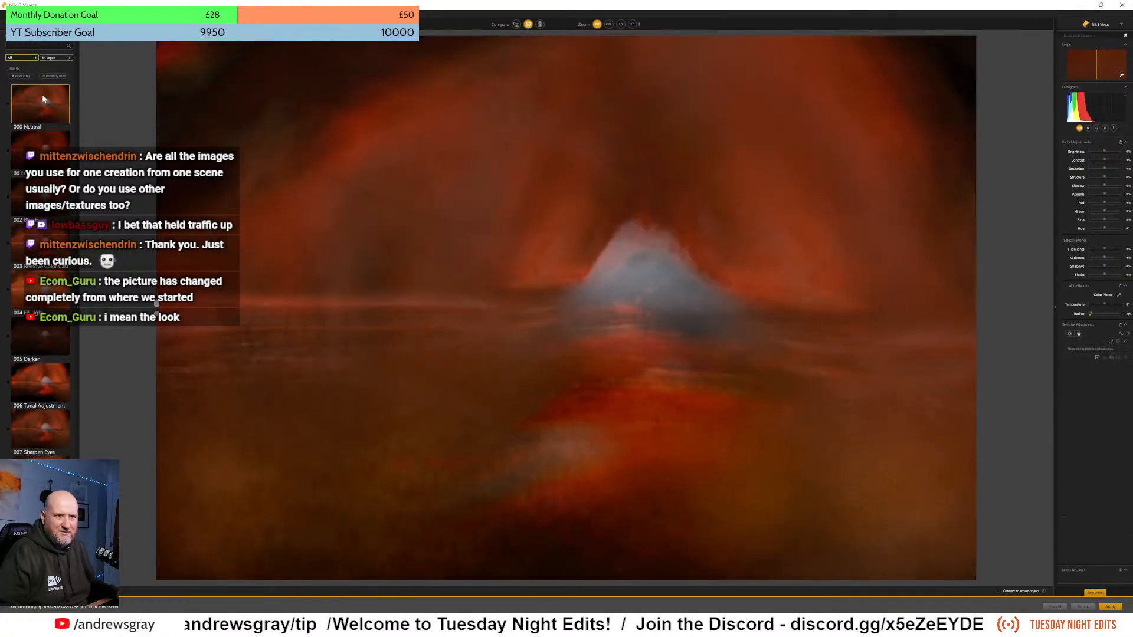
click(41, 100)
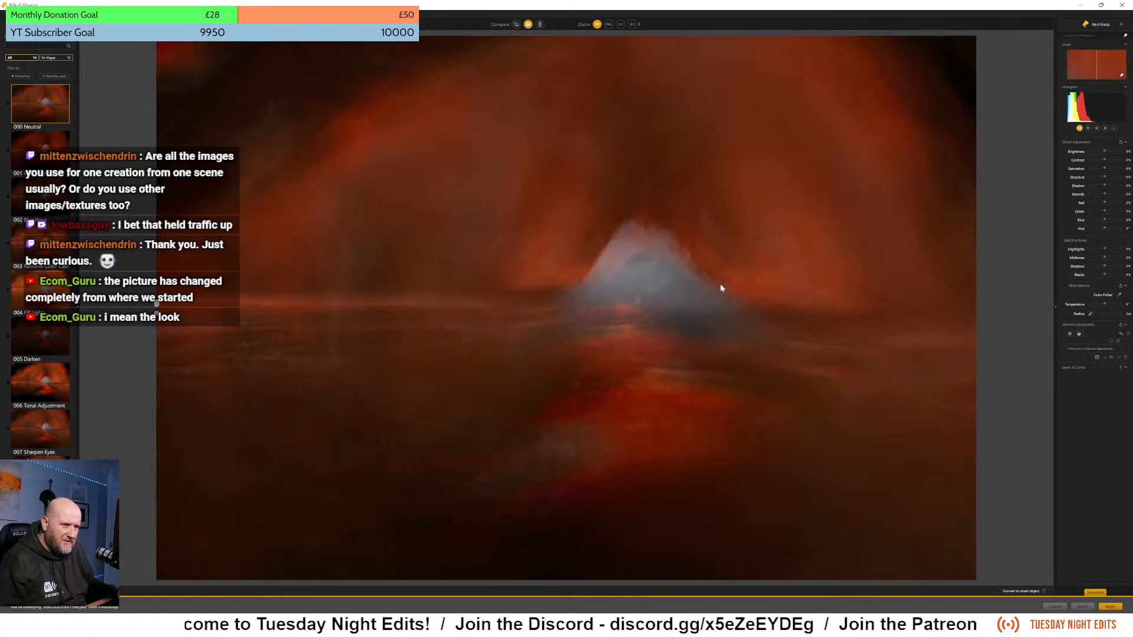
- Add a control point on the horizon to the left of the hill and raise its brightness and contrast
click(1069, 333)
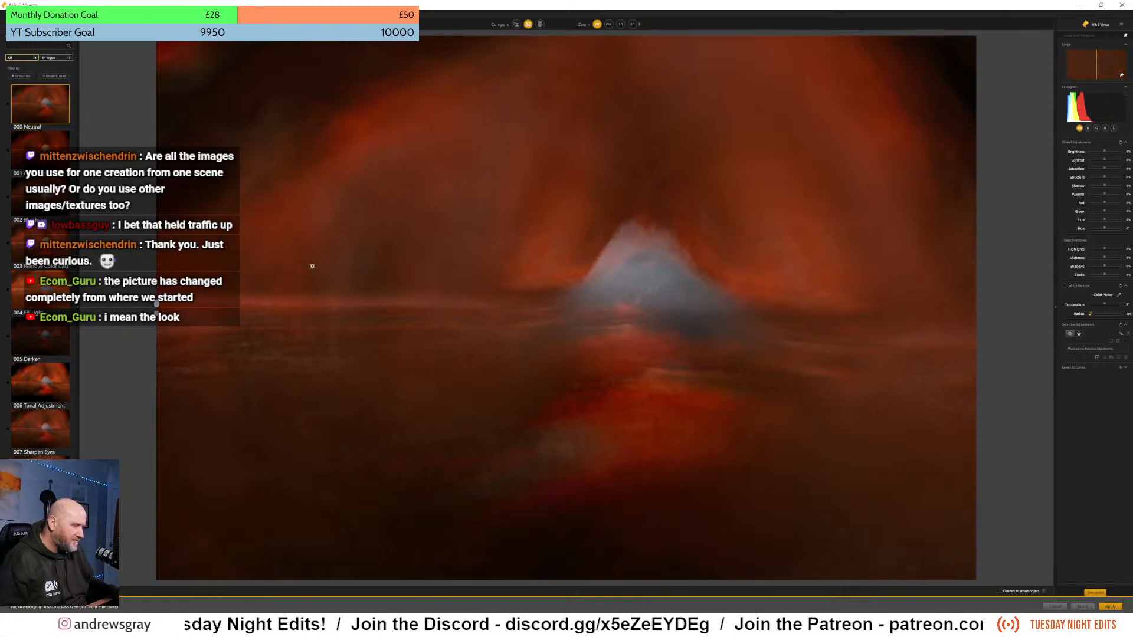
click(266, 303)
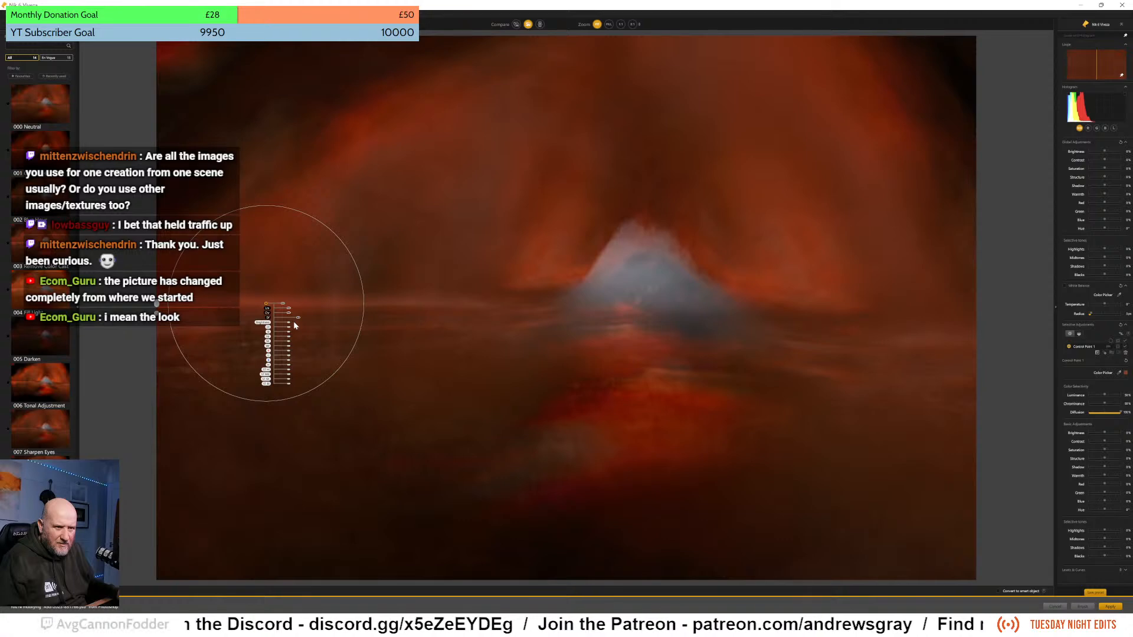
drag(292, 326, 292, 331)
click(143, 362)
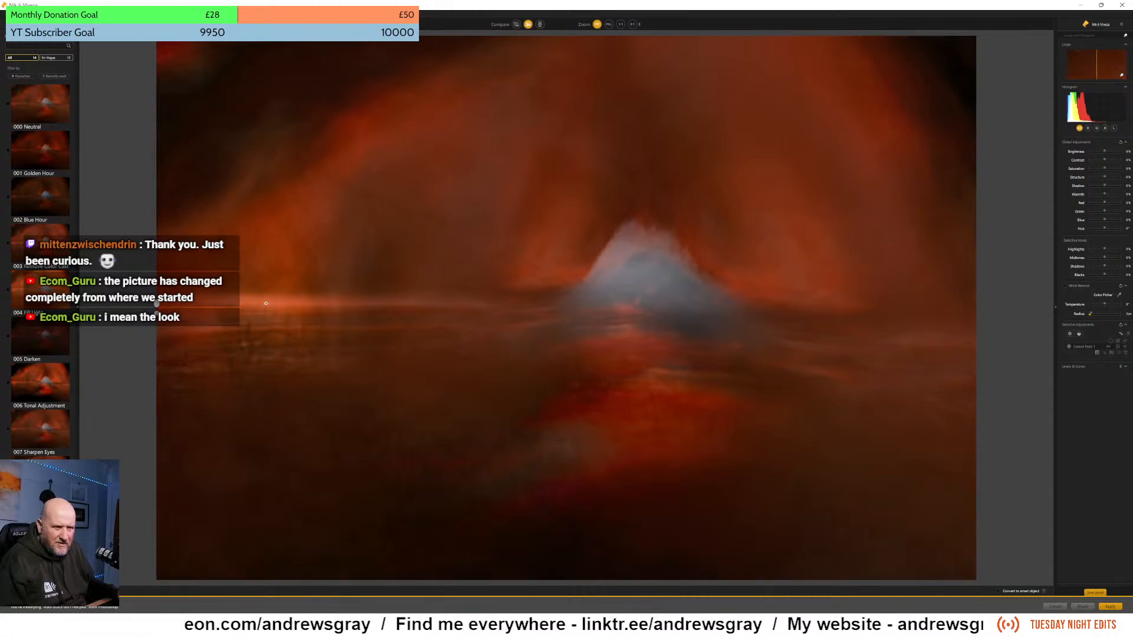
drag(397, 317, 2, 247)
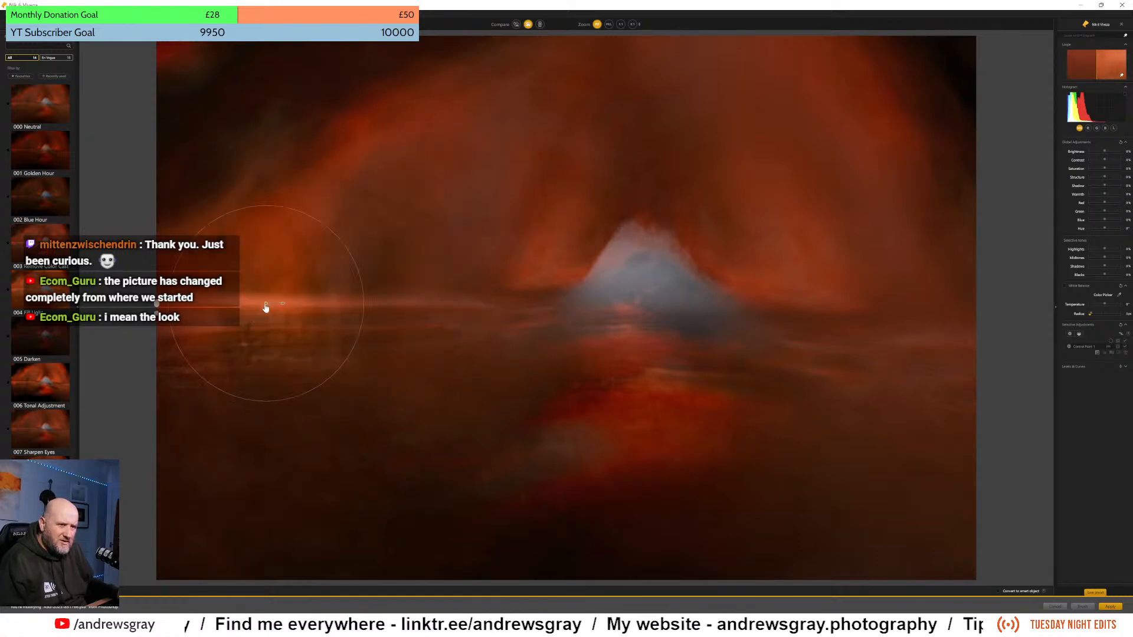
click(265, 304)
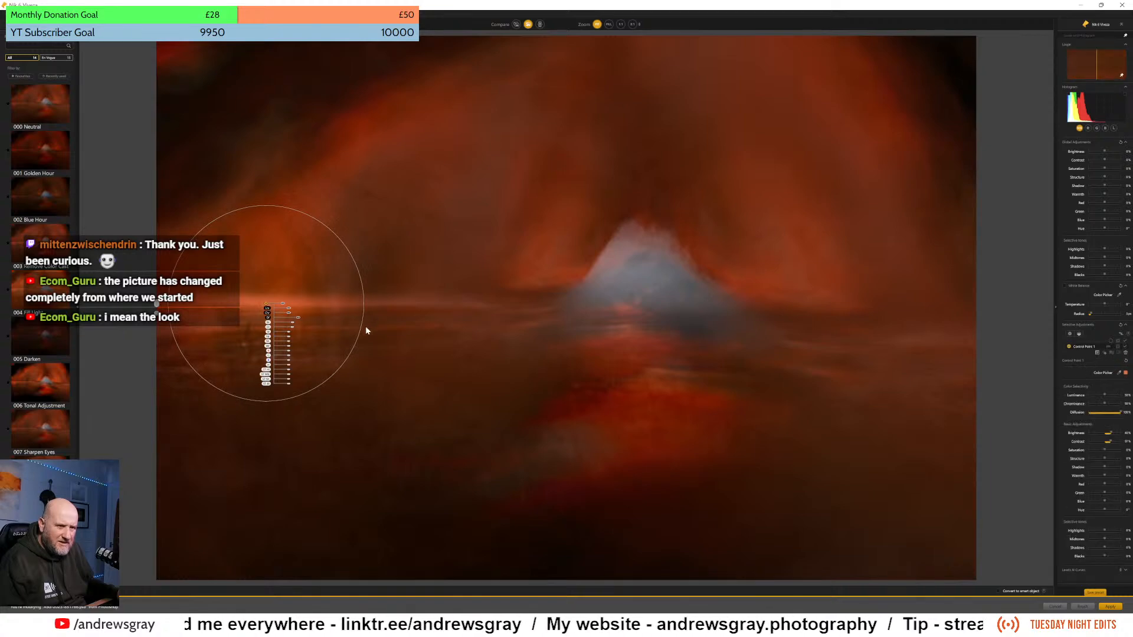
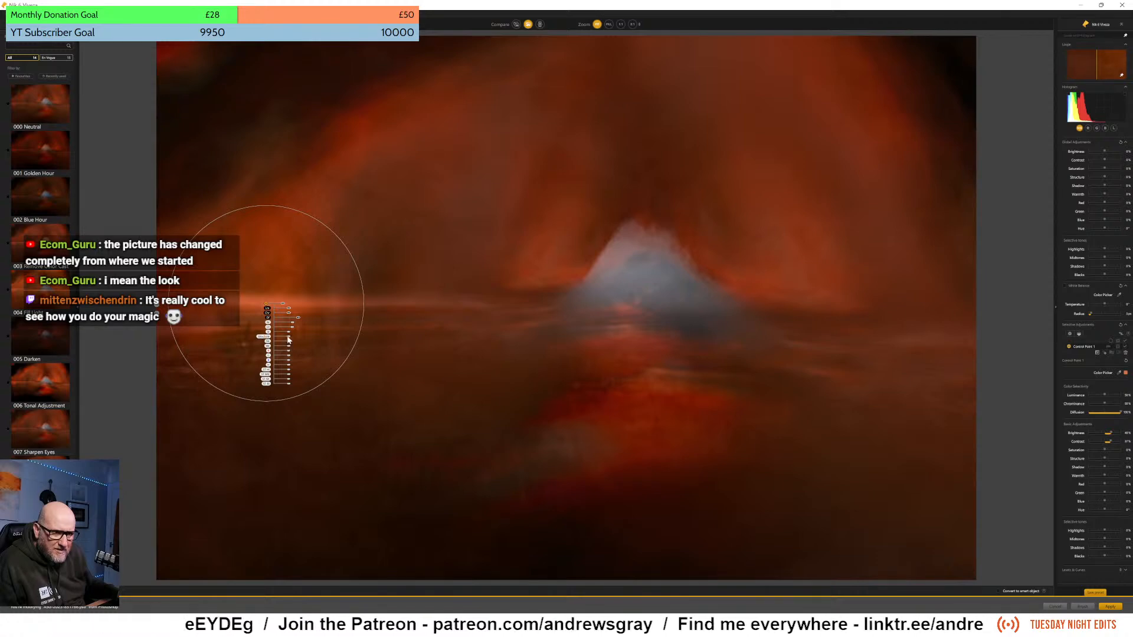
- Raise the structure and lower the blue of the control point on the horizon
drag(288, 337, 293, 339)
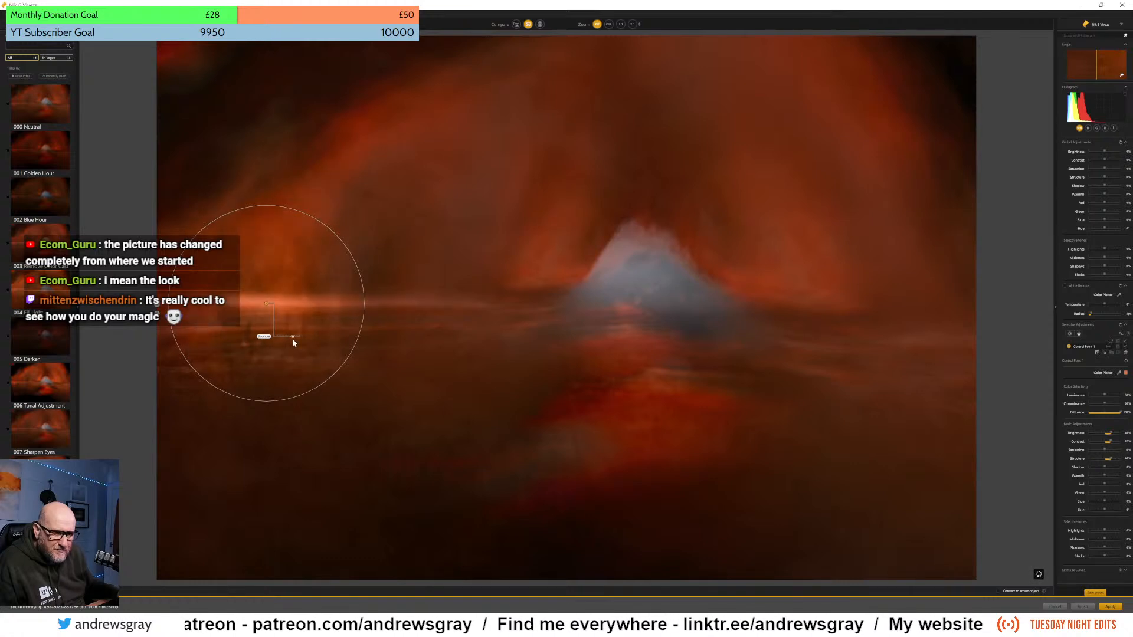
drag(293, 339, 292, 339)
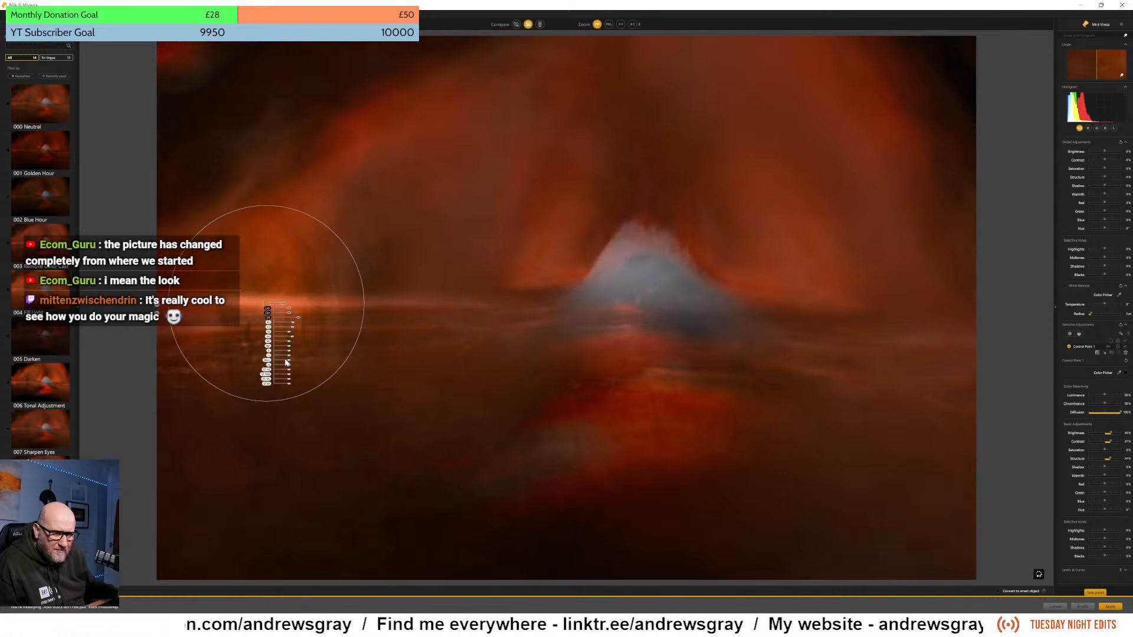
drag(289, 363, 288, 362)
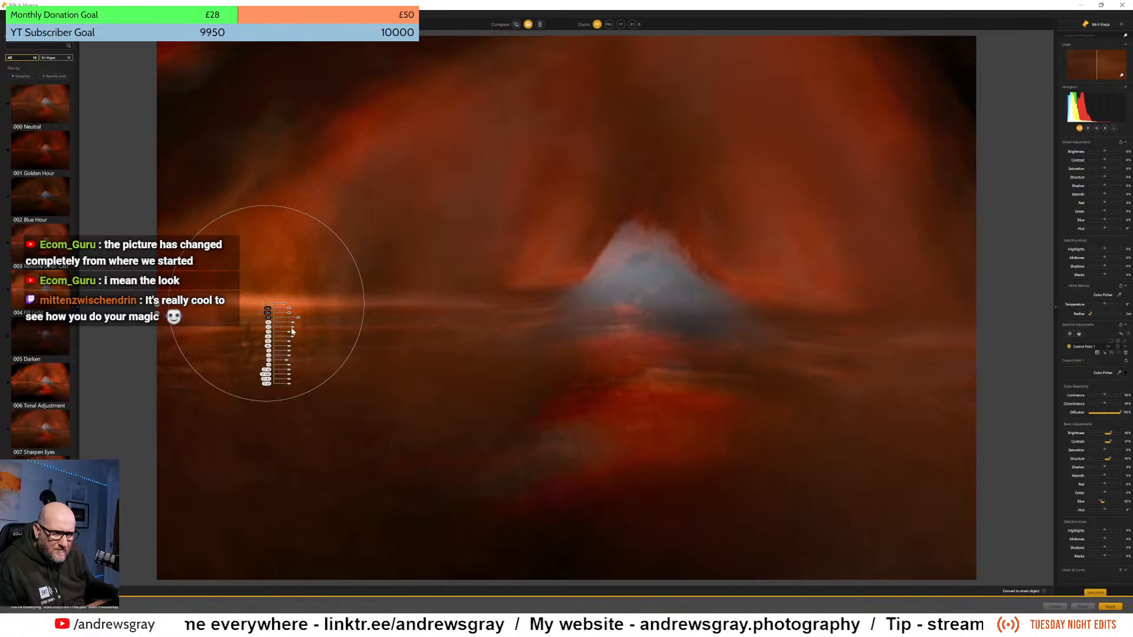
click(324, 458)
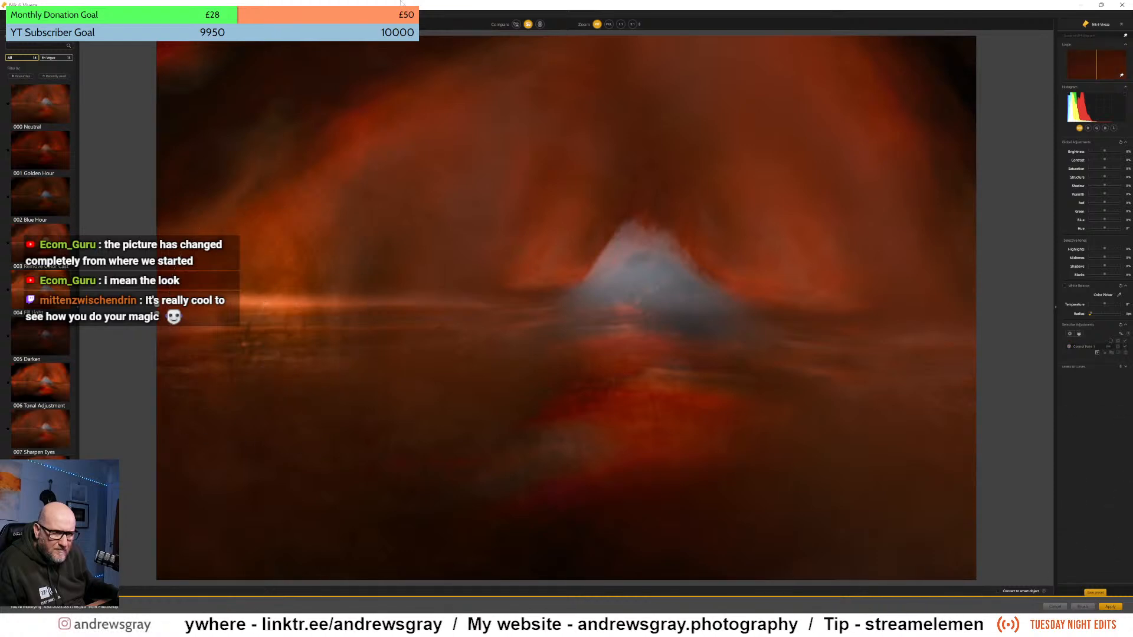
- Apply the Viveza adjustments to the composite and compare the image with the new Nik 6 Viveza layer hidden and shown
drag(156, 308, 1, 260)
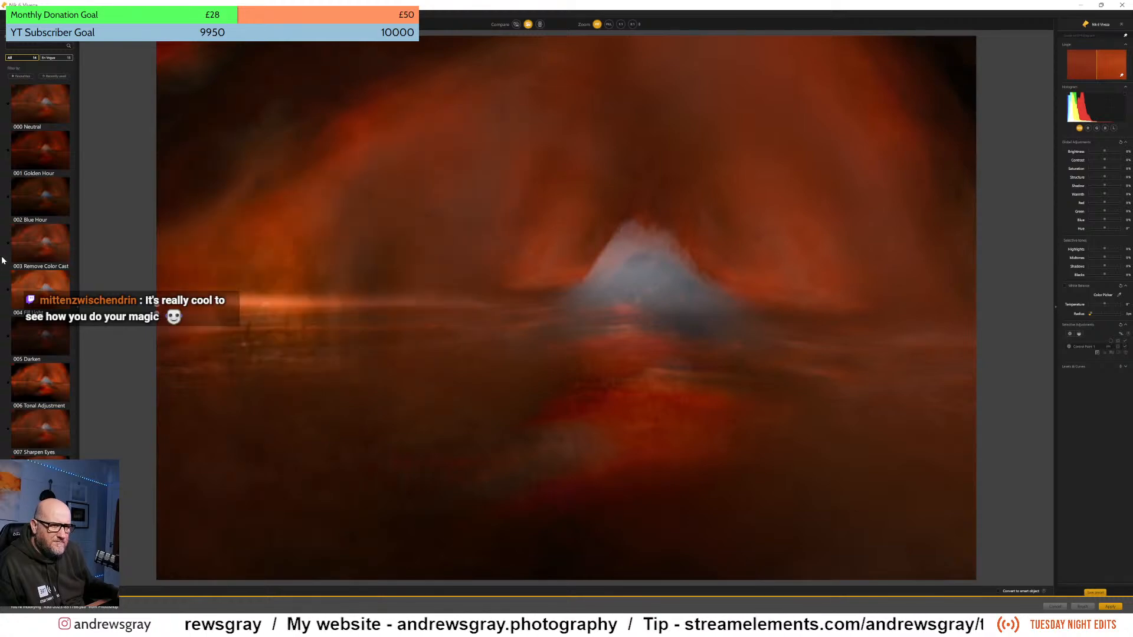
drag(2, 258, 92, 273)
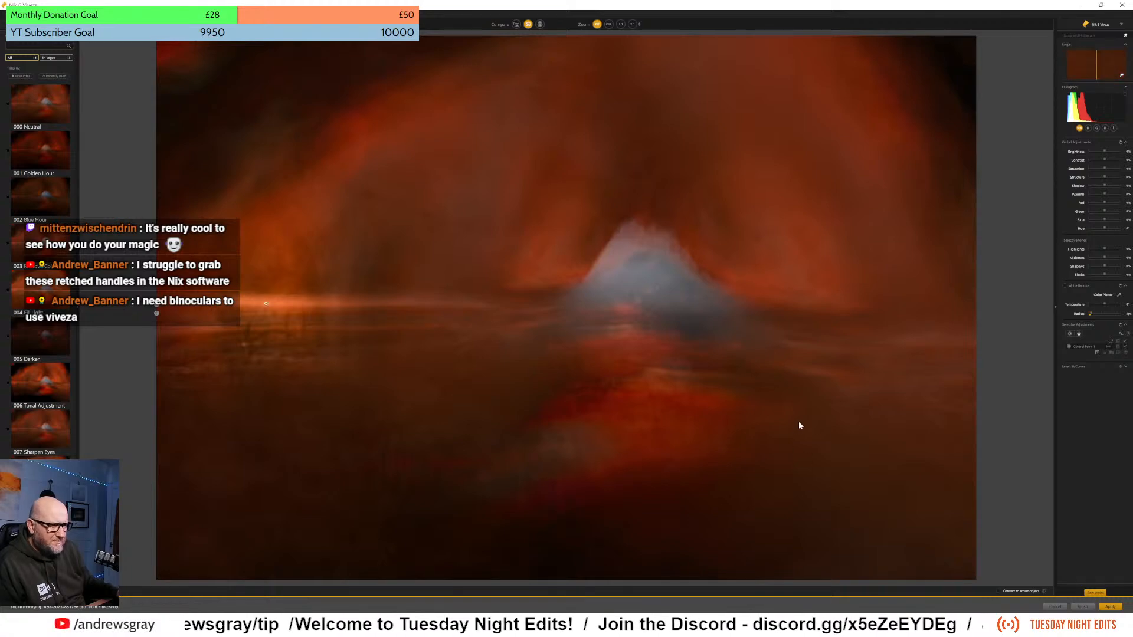
click(1110, 607)
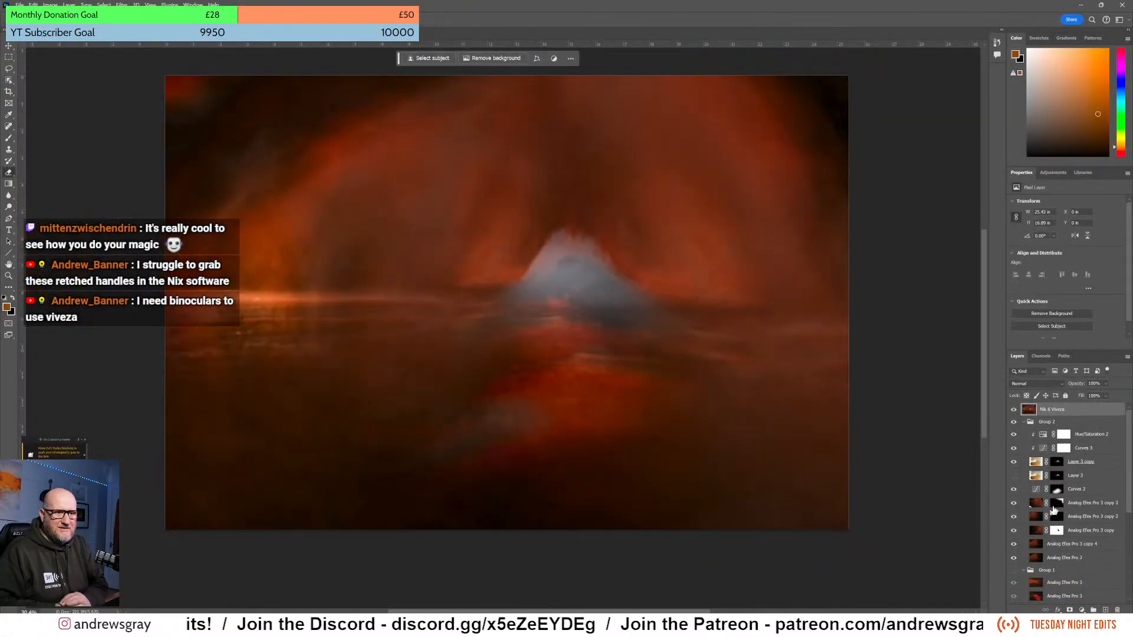
click(1013, 410)
click(1013, 410)
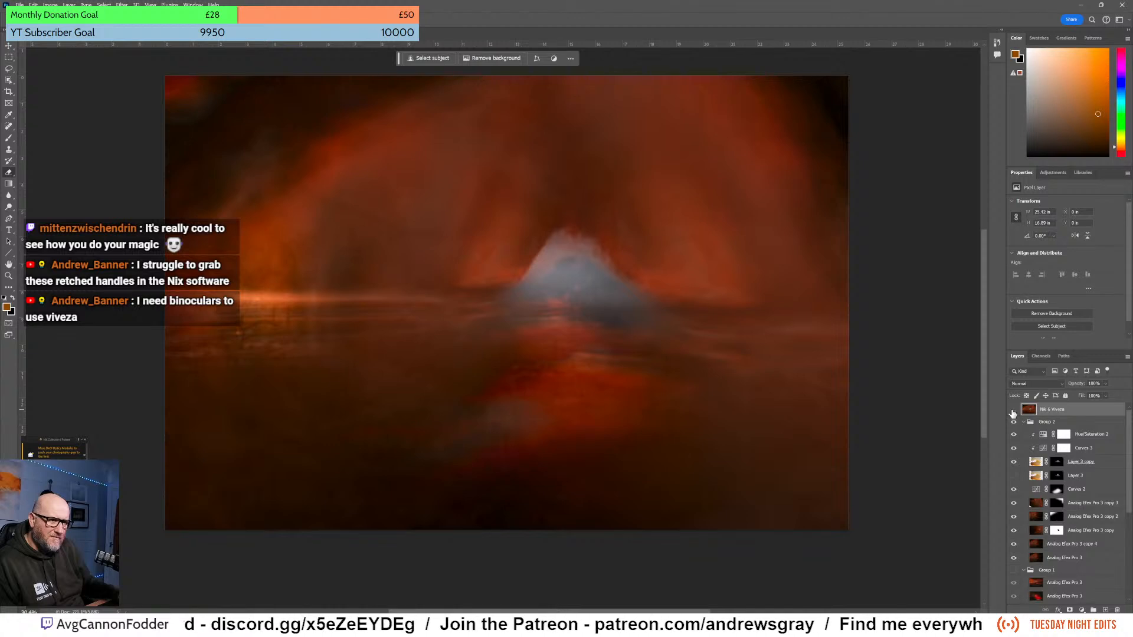
click(1013, 409)
click(1014, 410)
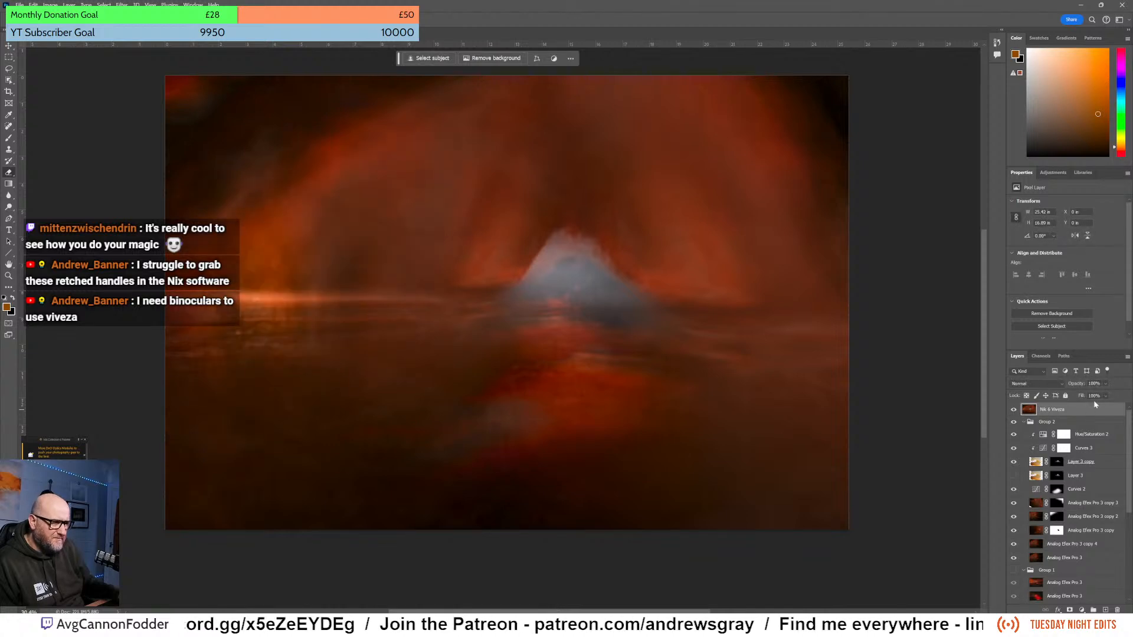
- Lower the Nik 6 Viveza layer's opacity to about 60% and compare the image with that layer hidden and shown
click(1106, 396)
drag(1112, 396, 1106, 395)
click(1015, 410)
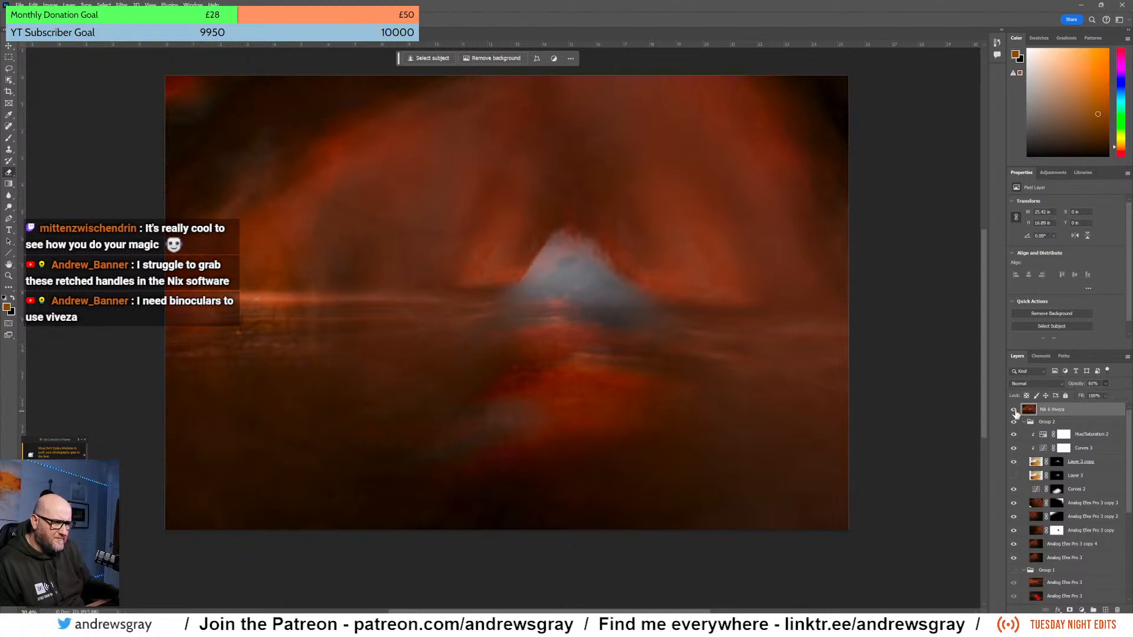
click(1014, 411)
click(1014, 410)
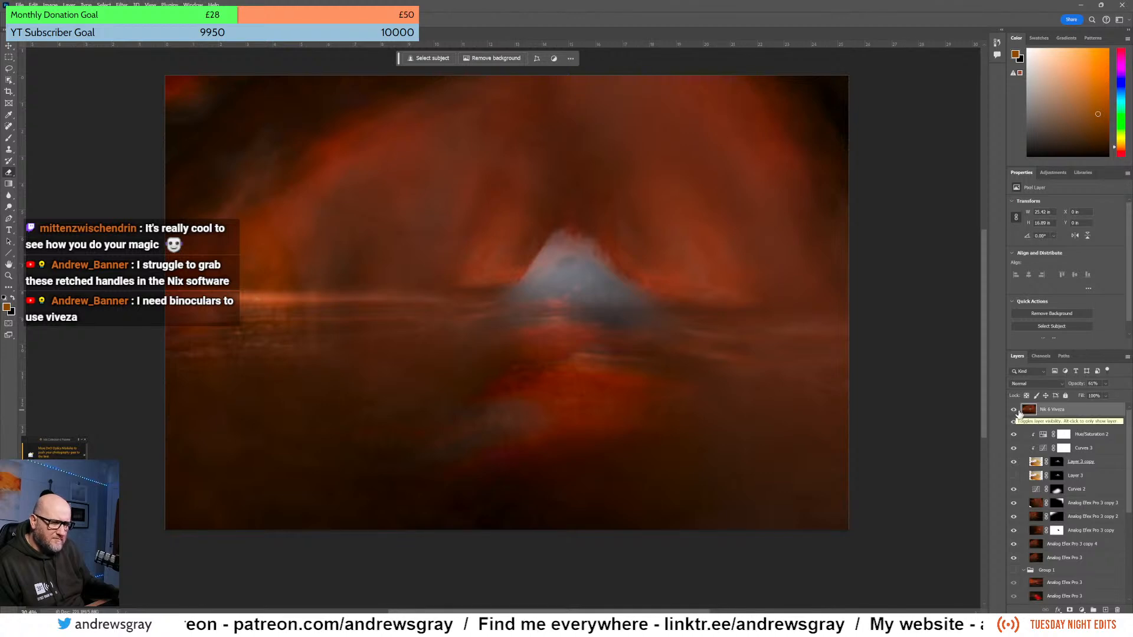
- Mask the Nik 6 Viveza layer with a short black-to-white linear gradient rising from just below the horizon to limit its effect in the foreground
click(1072, 611)
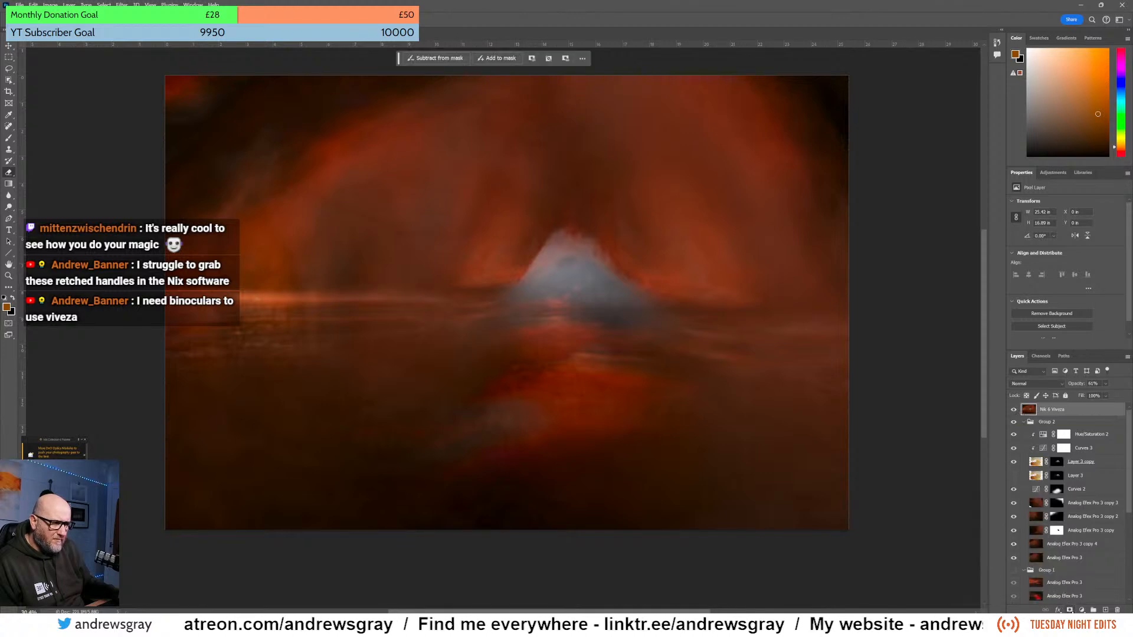
key(g)
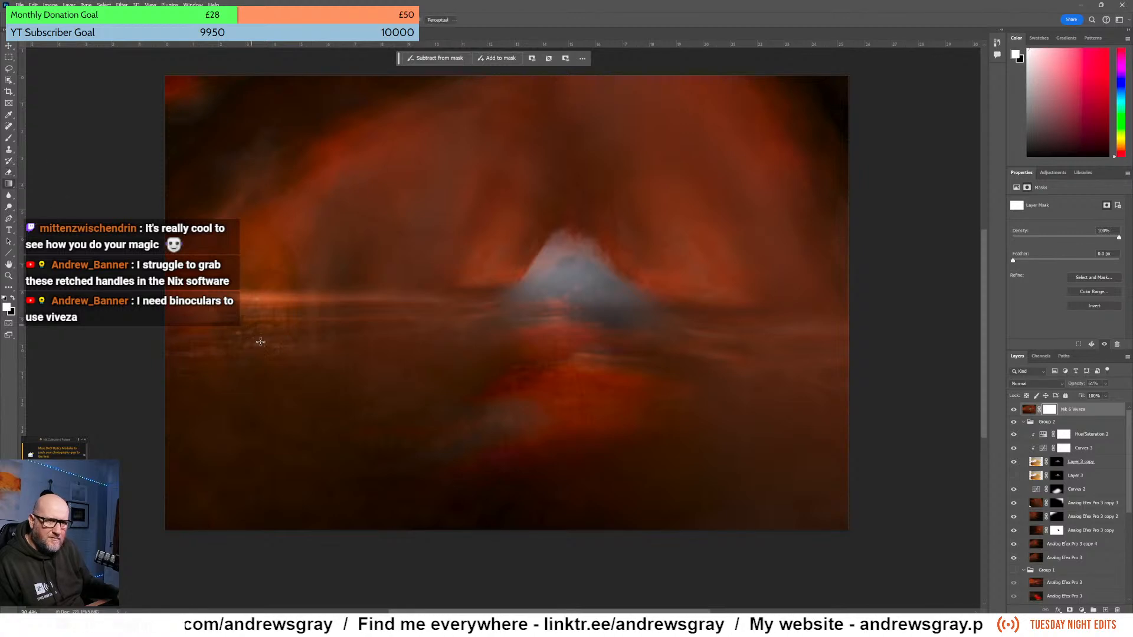
drag(261, 347, 262, 303)
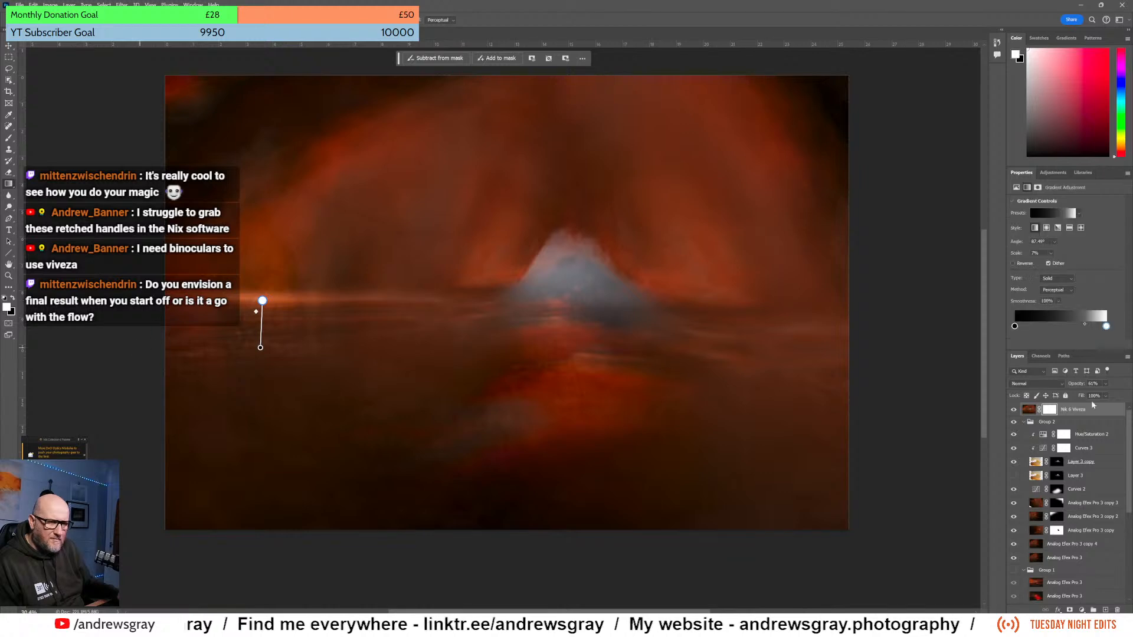
click(1014, 411)
click(1014, 410)
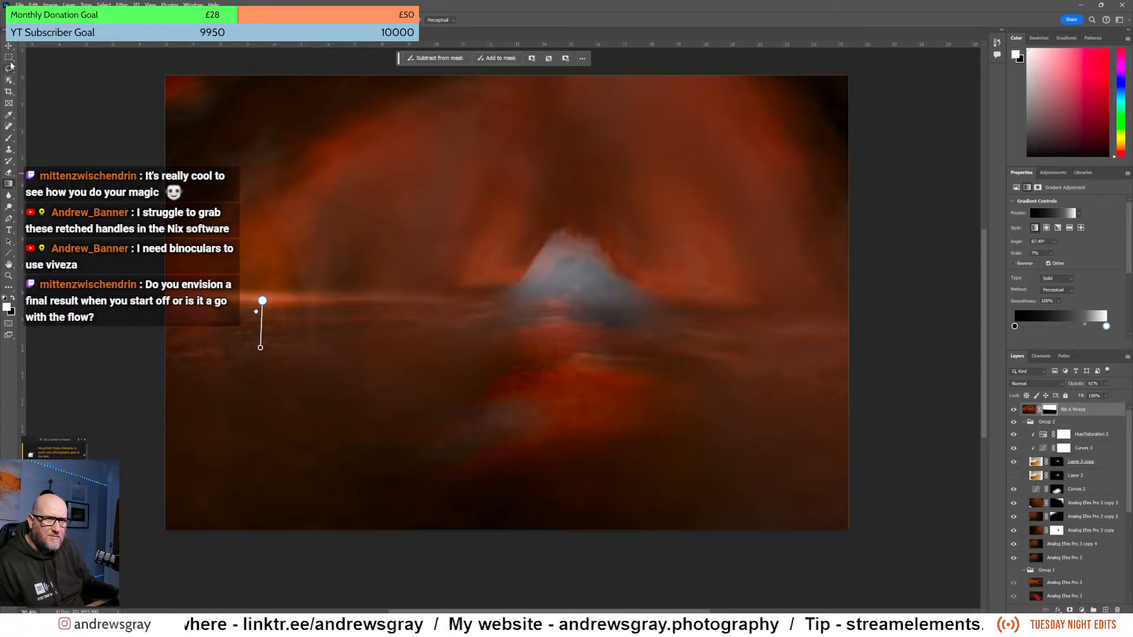
- Select the masked Nik 6 Viveza layer and compare the image with that layer hidden and shown
click(1080, 425)
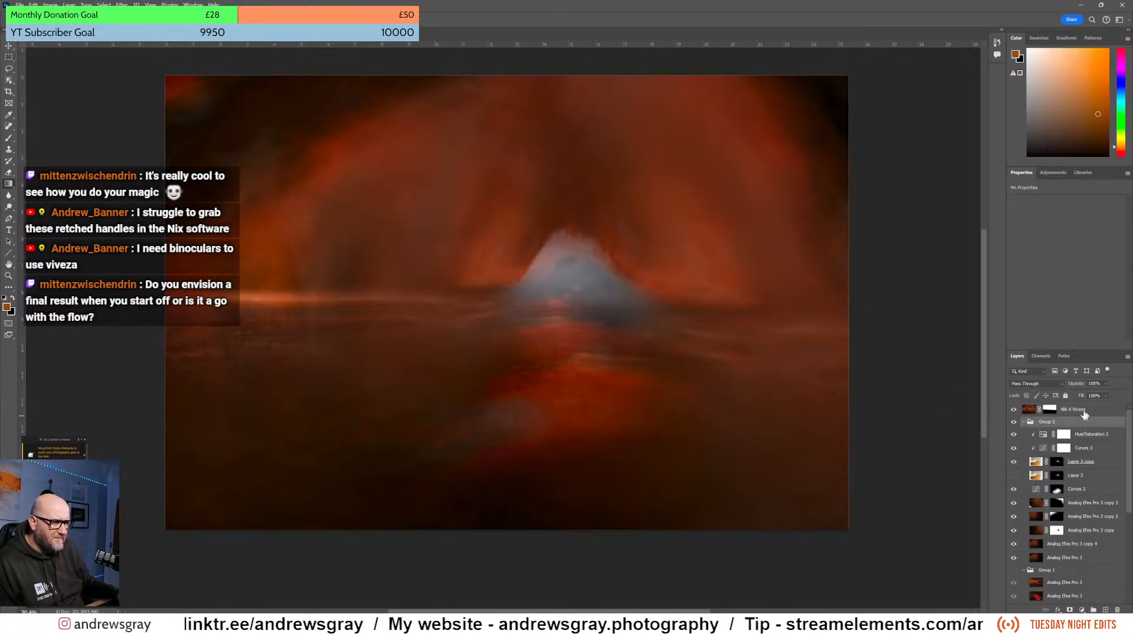
click(1086, 413)
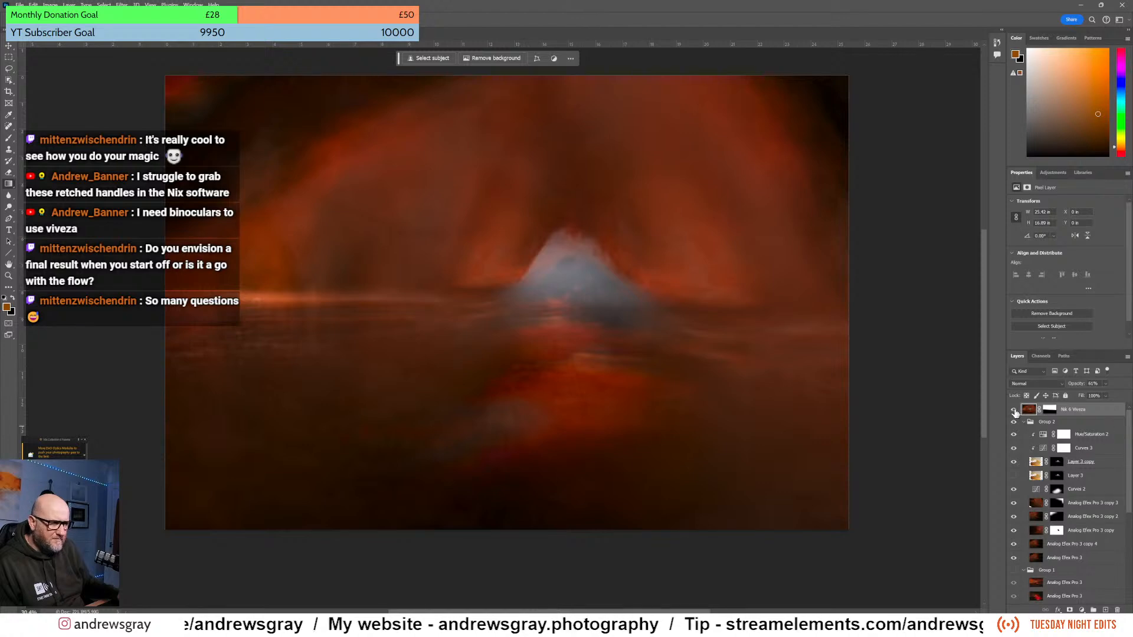
click(1014, 409)
click(1014, 409)
click(1014, 409)
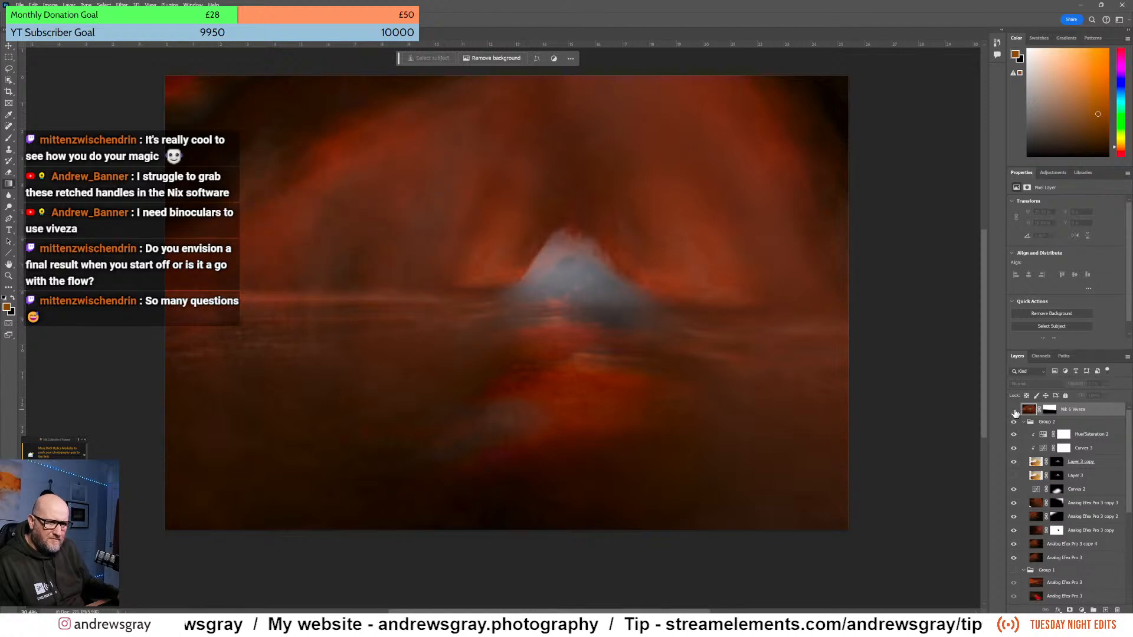
click(1014, 410)
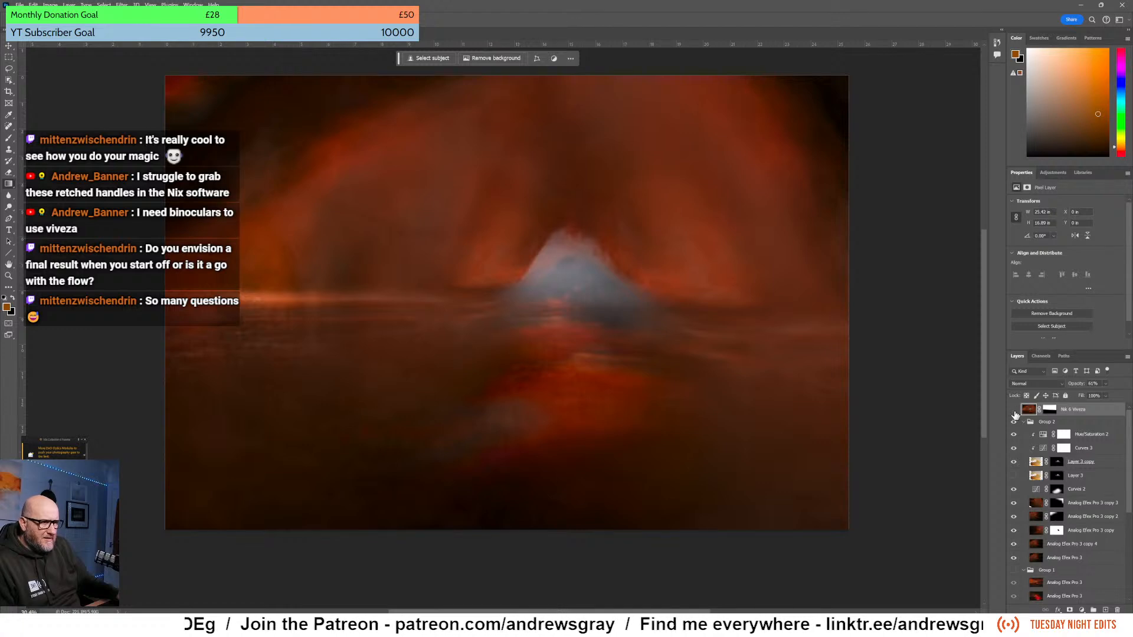
click(1013, 411)
click(1013, 411)
click(1014, 412)
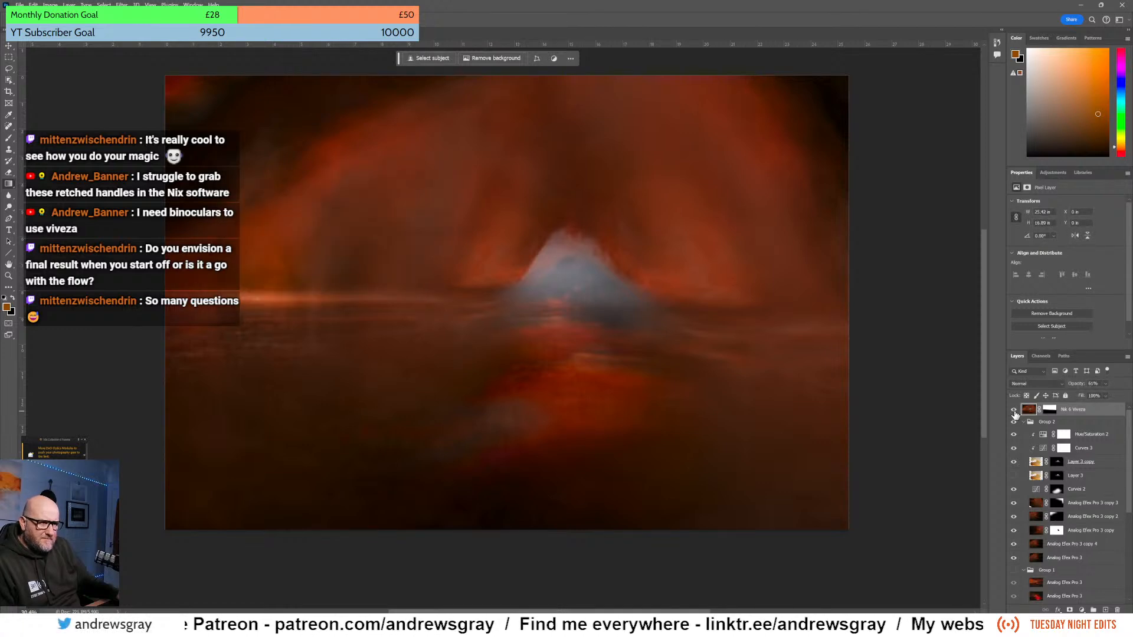
- Check the Hue/Saturation 2 effect on the hill, and hide the hill copy with its clipped Hue/Saturation 2 and Curves 3 adjustments
click(1013, 462)
click(1013, 450)
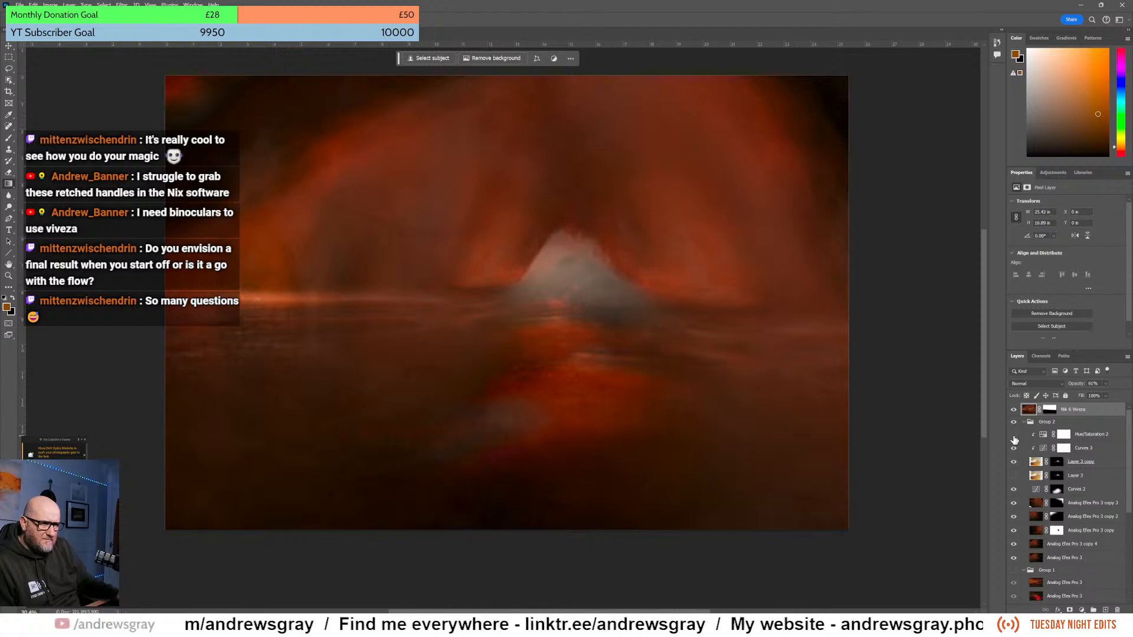
click(1013, 437)
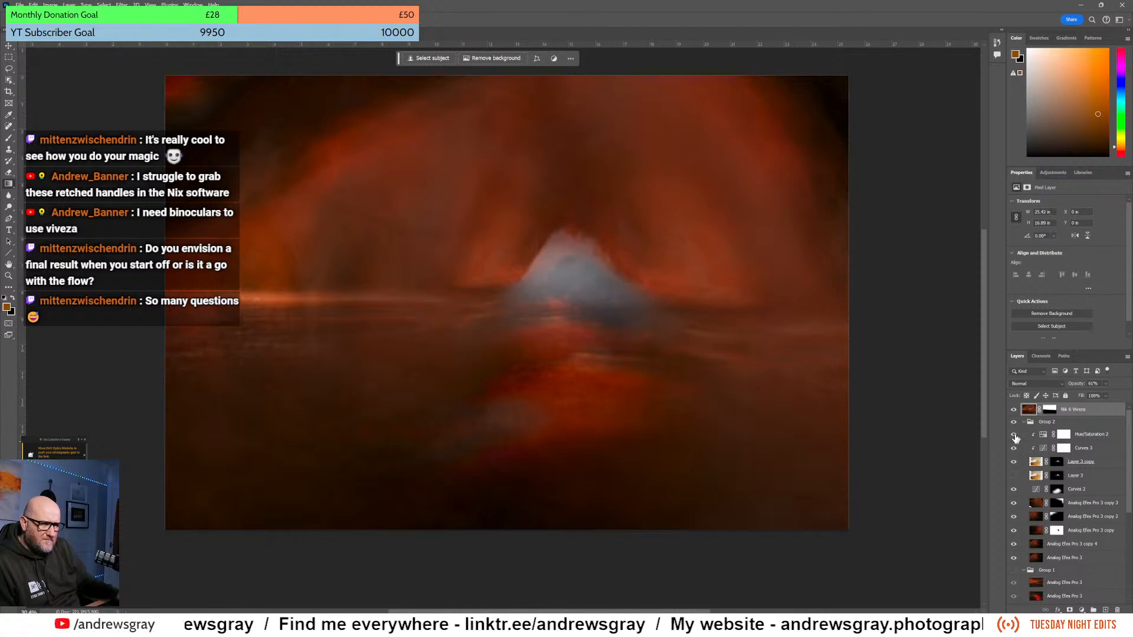
click(1014, 437)
click(1014, 451)
click(1014, 464)
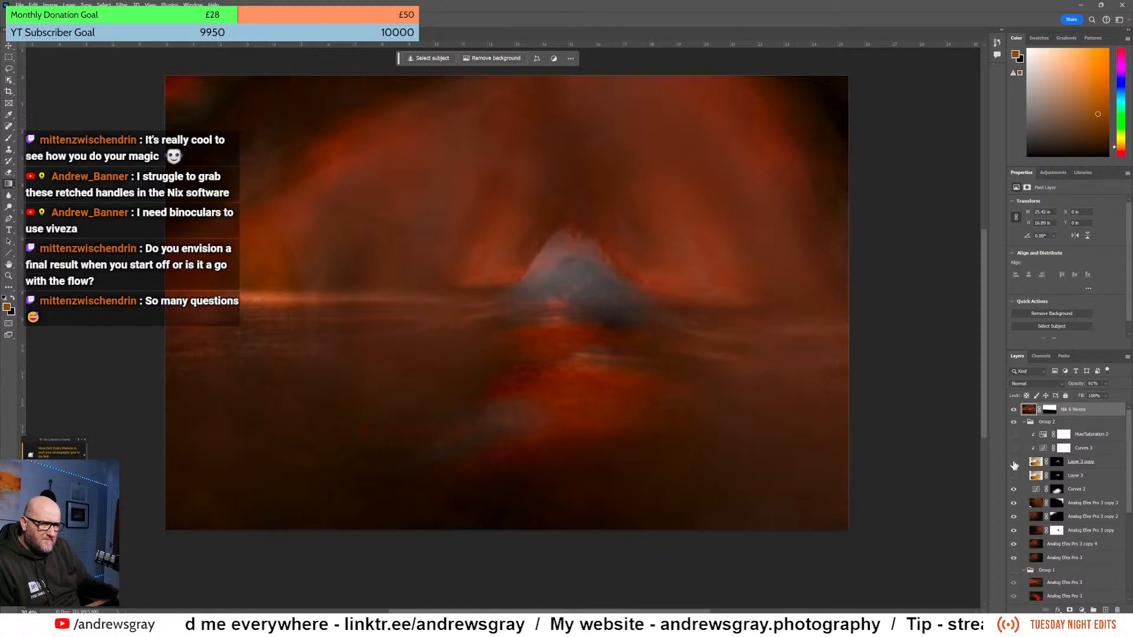
- Hide the Curves 2 adjustment and compare the image with the Nik 6 Viveza layer hidden and shown
click(1014, 489)
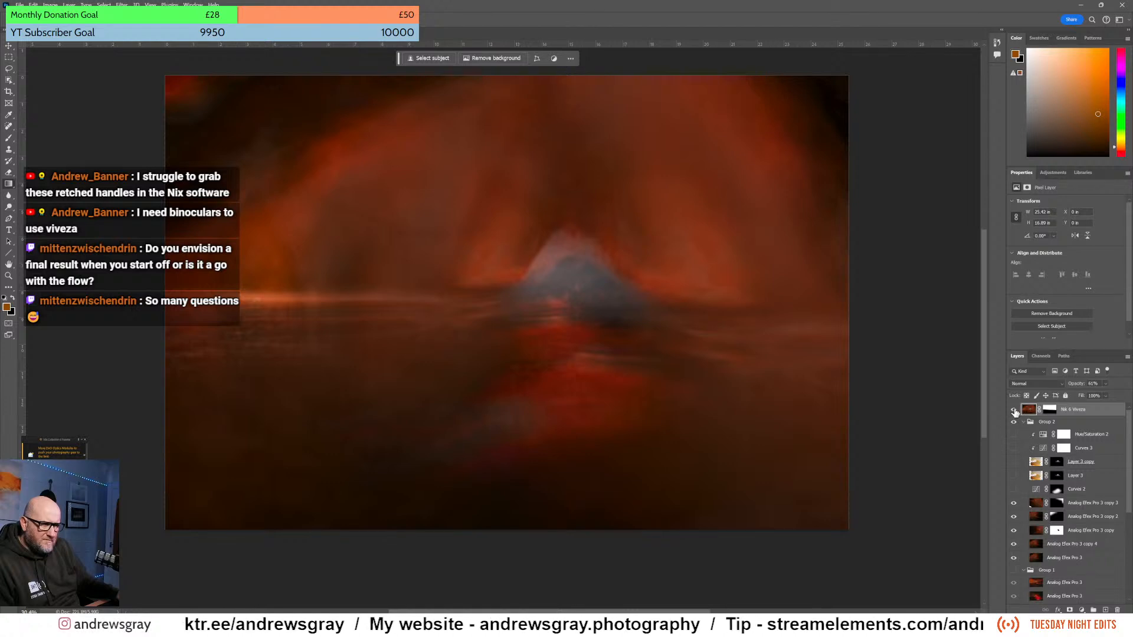
click(1013, 410)
click(1014, 410)
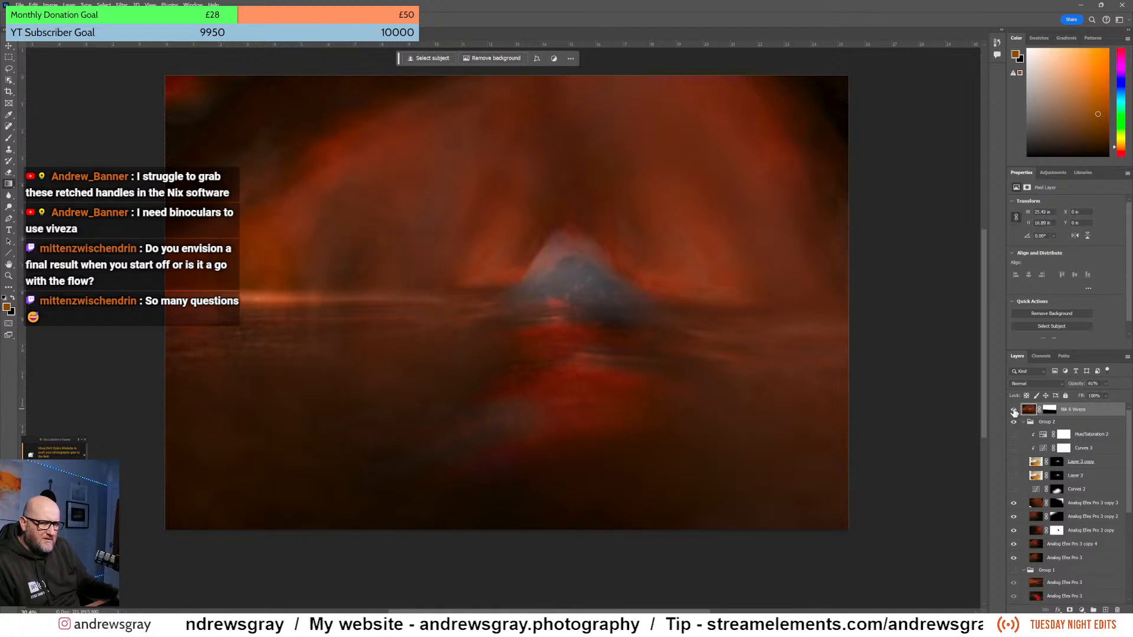
- Show Curves 2, both hill layers and the clipped Curves 3 and Hue/Saturation 2 adjustments again
click(1014, 490)
click(1013, 476)
click(1014, 463)
click(1014, 449)
click(1013, 435)
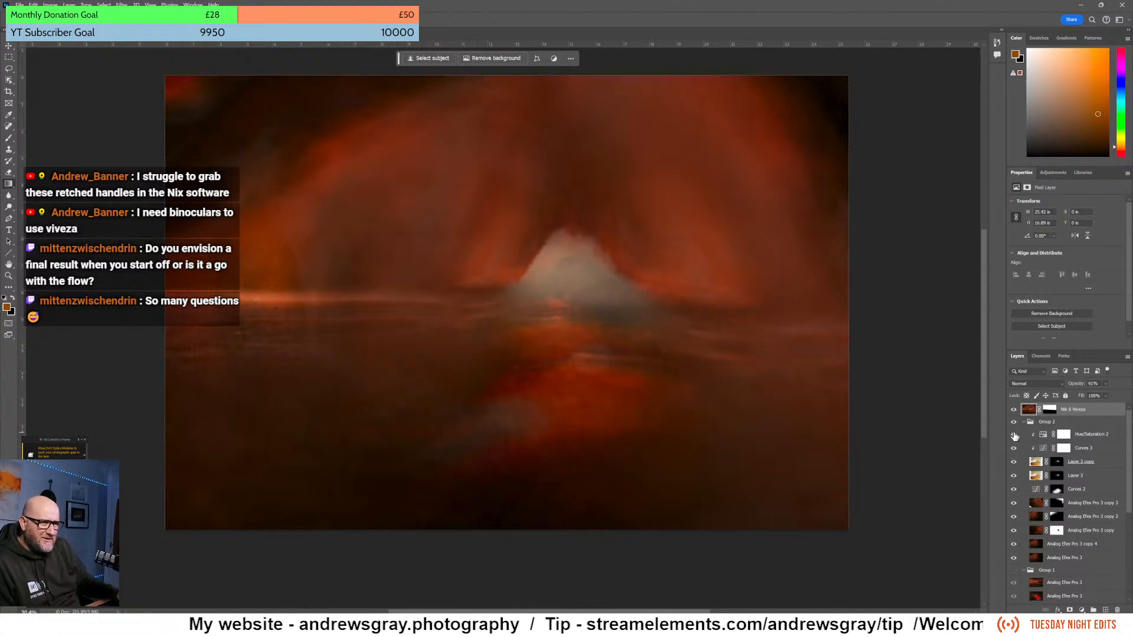
- Compare the hill's colour with the Hue/Saturation 2 adjustment hidden and shown
click(1014, 435)
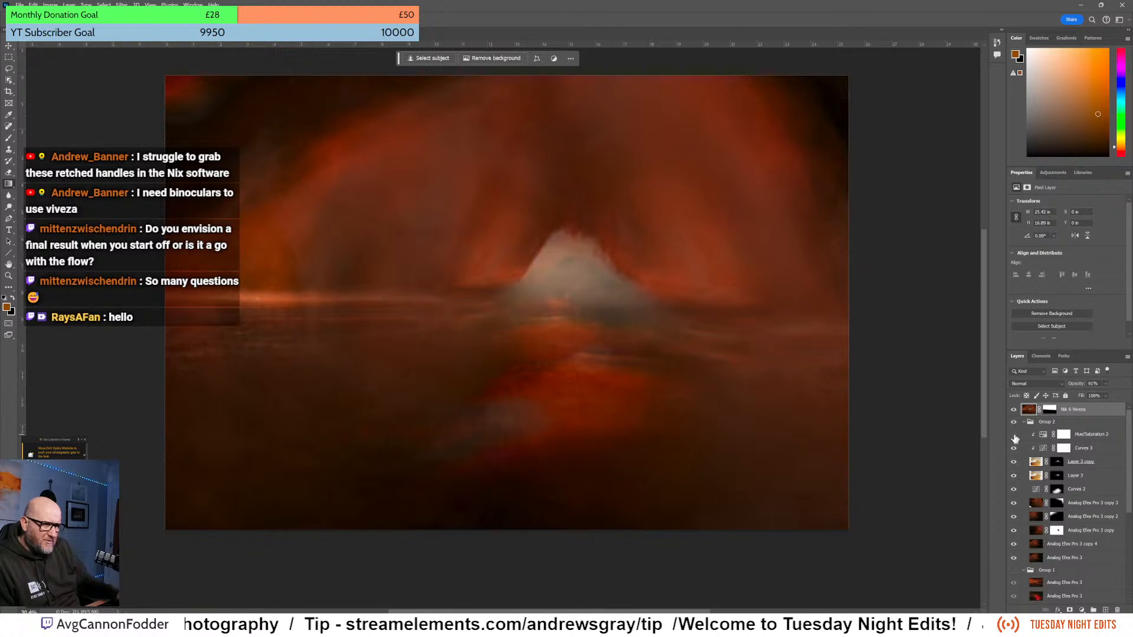
click(1014, 438)
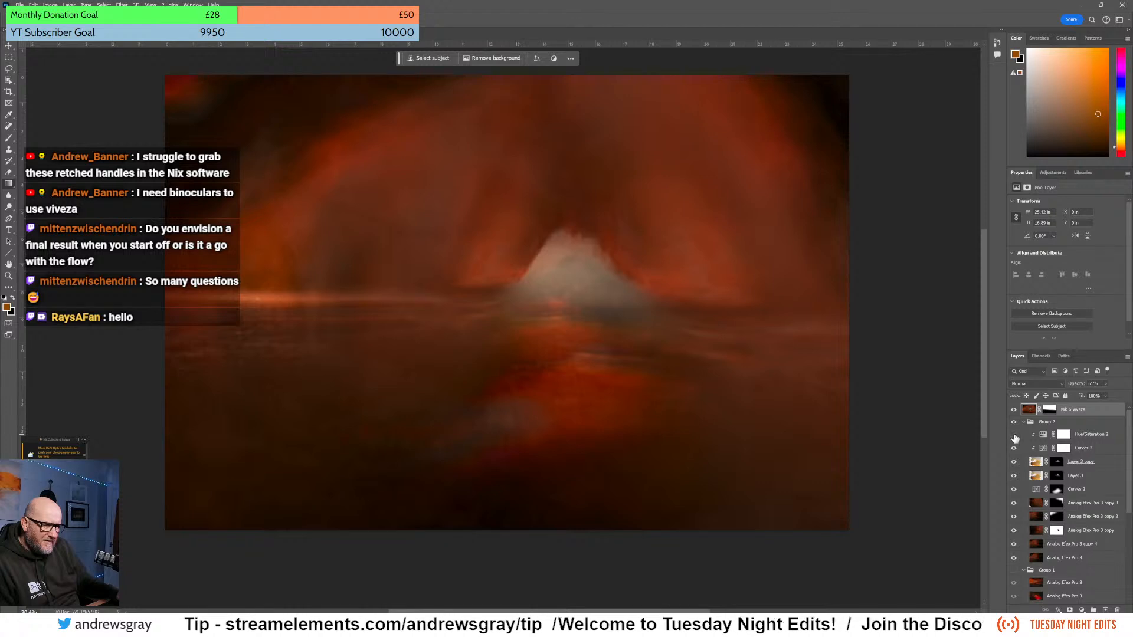
click(1014, 436)
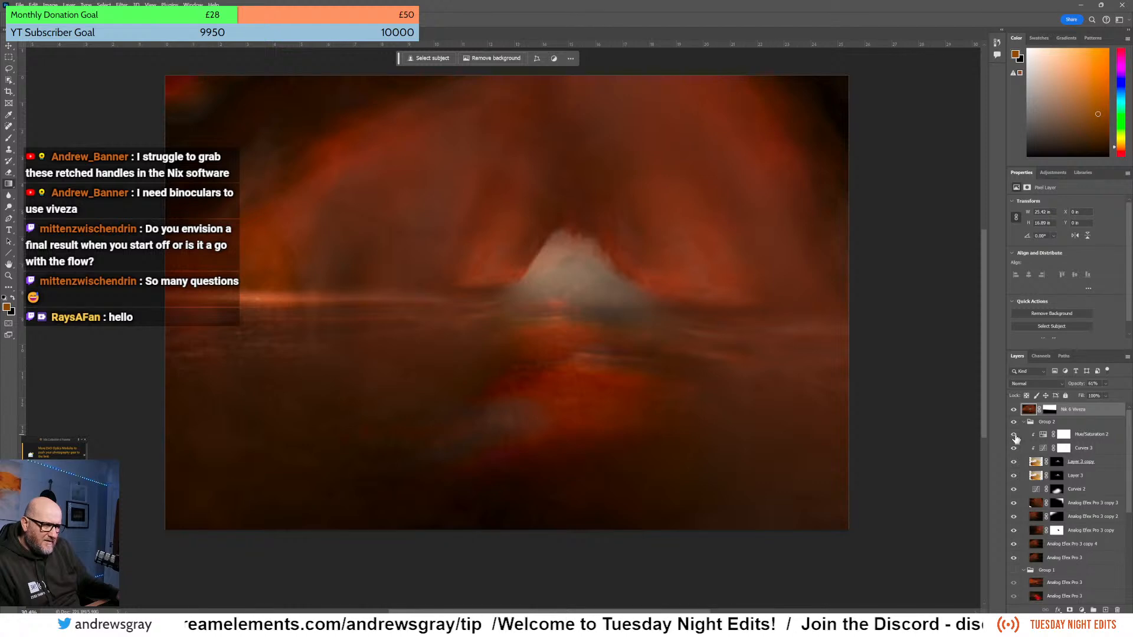
- Mask Hue/Saturation 2 with a short black-to-white linear gradient rising from just below the hill's base to near its peak
click(1064, 437)
key(d)
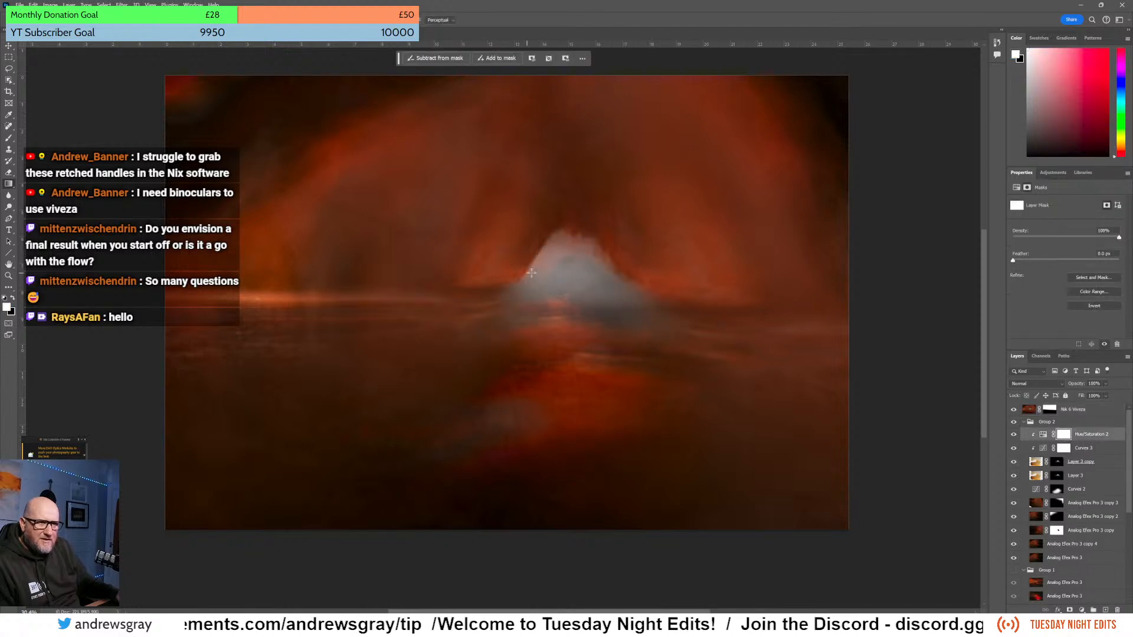
drag(588, 342, 588, 254)
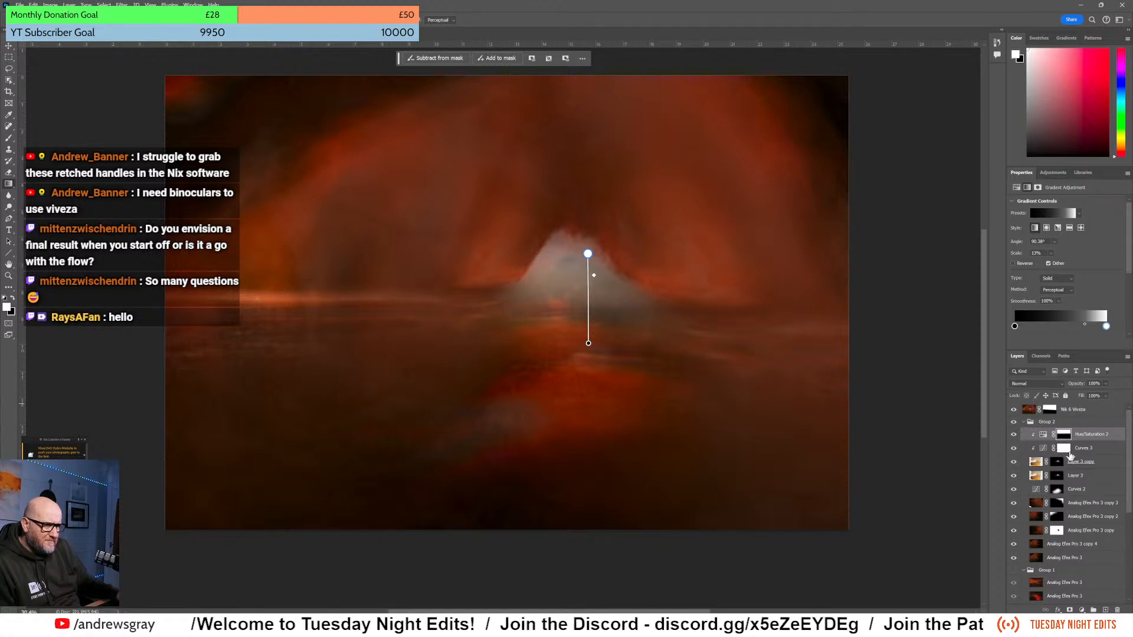
- Check how the gradient-masked Hue/Saturation 2 affects the hill by repeatedly hiding and showing it, switching to the Brush tool in between
click(1013, 436)
click(1013, 438)
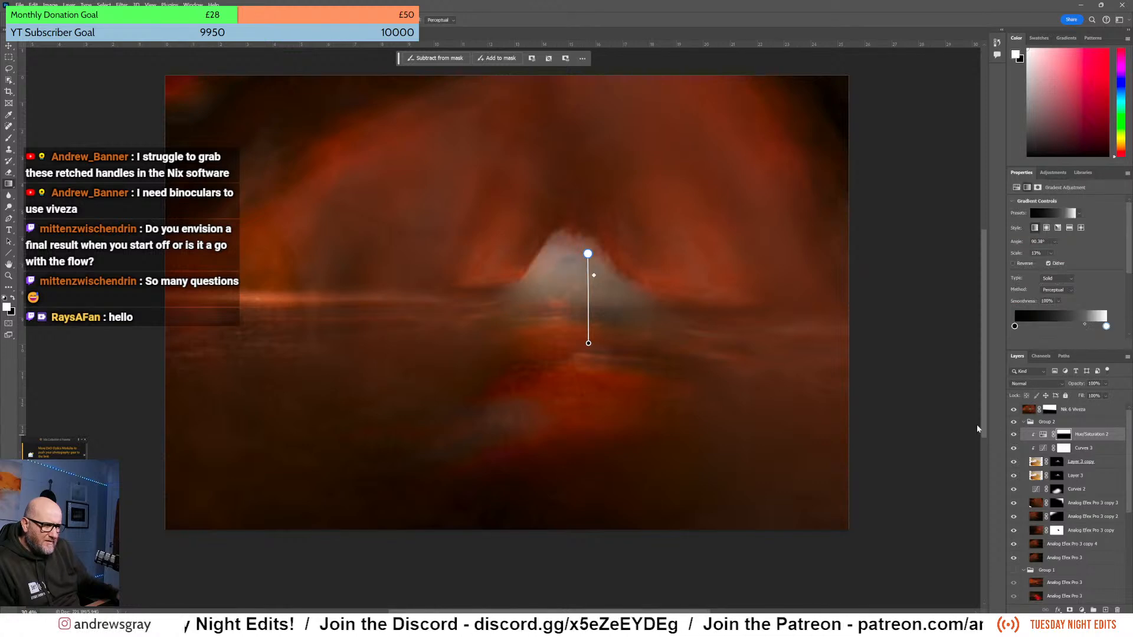
click(10, 138)
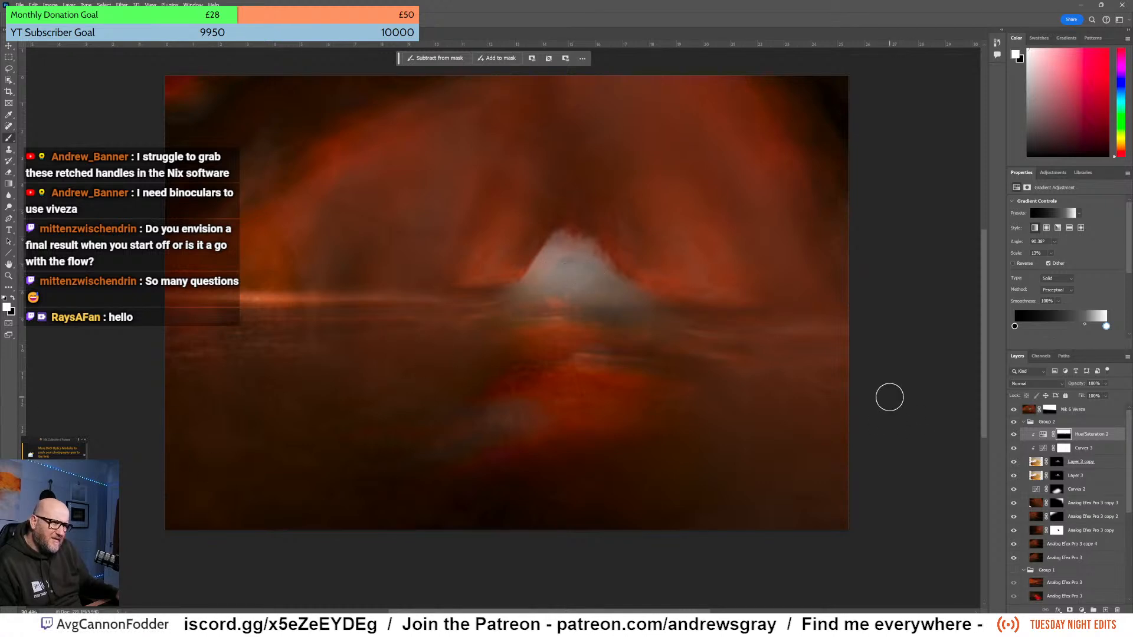
click(1014, 435)
click(1015, 435)
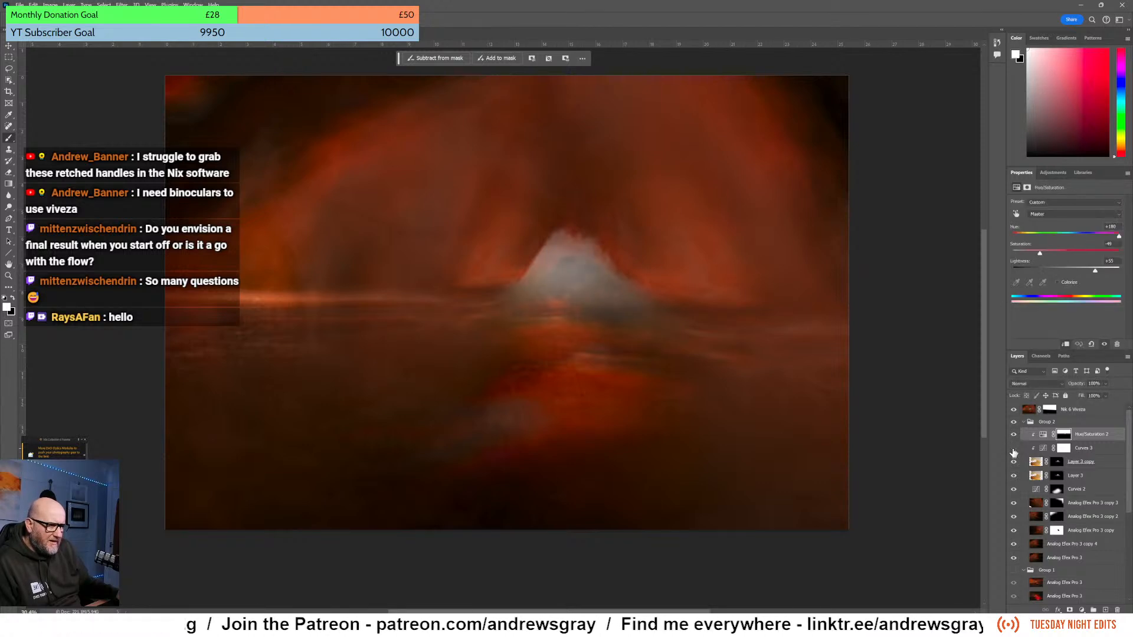
click(1012, 436)
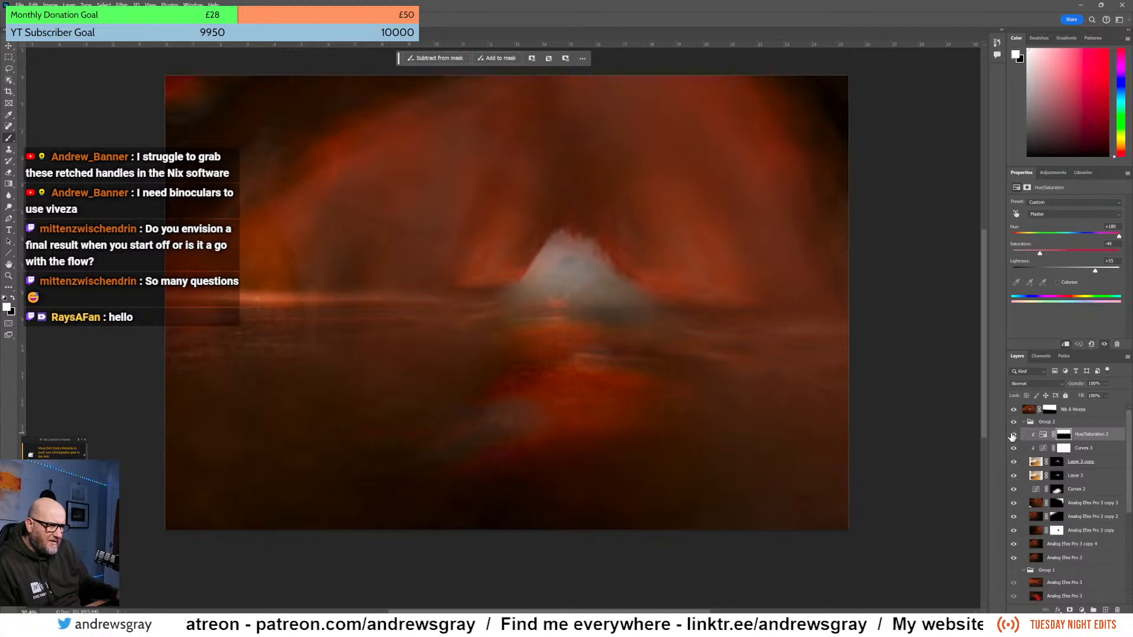
click(1012, 436)
click(1013, 436)
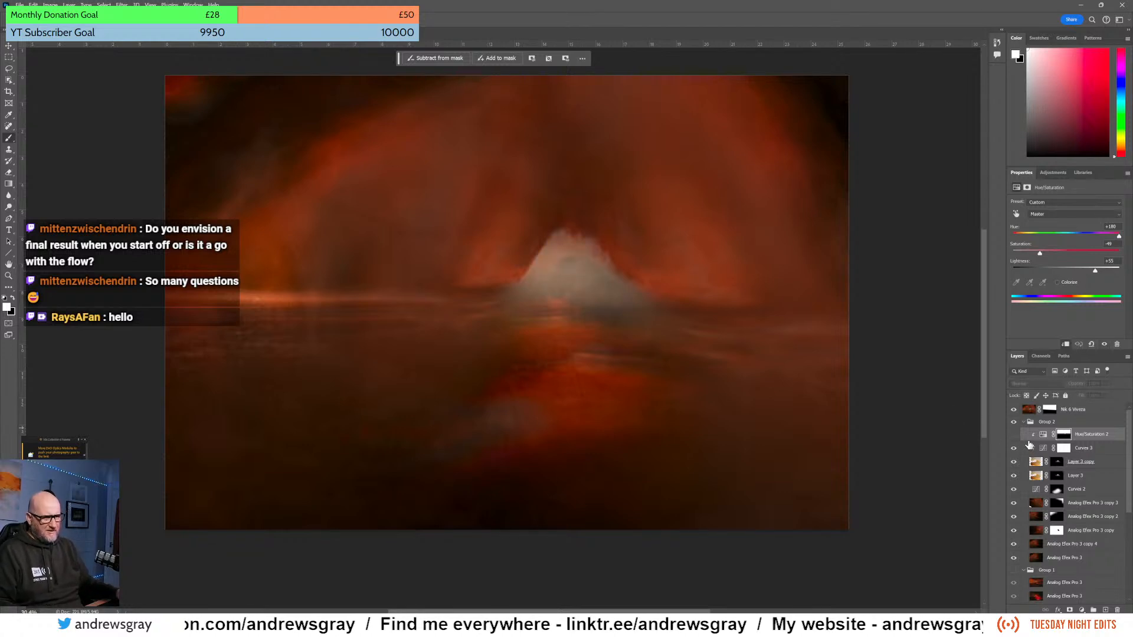
click(1013, 435)
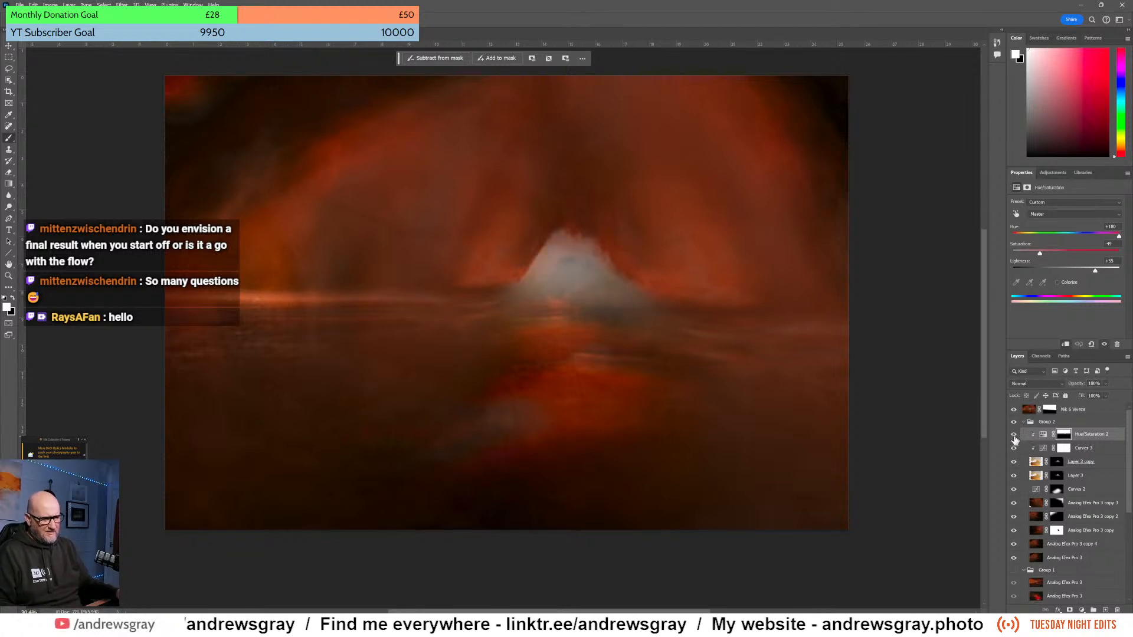
- Lower the opacity of the Hue/Saturation 2 adjustment to 71%
click(1106, 396)
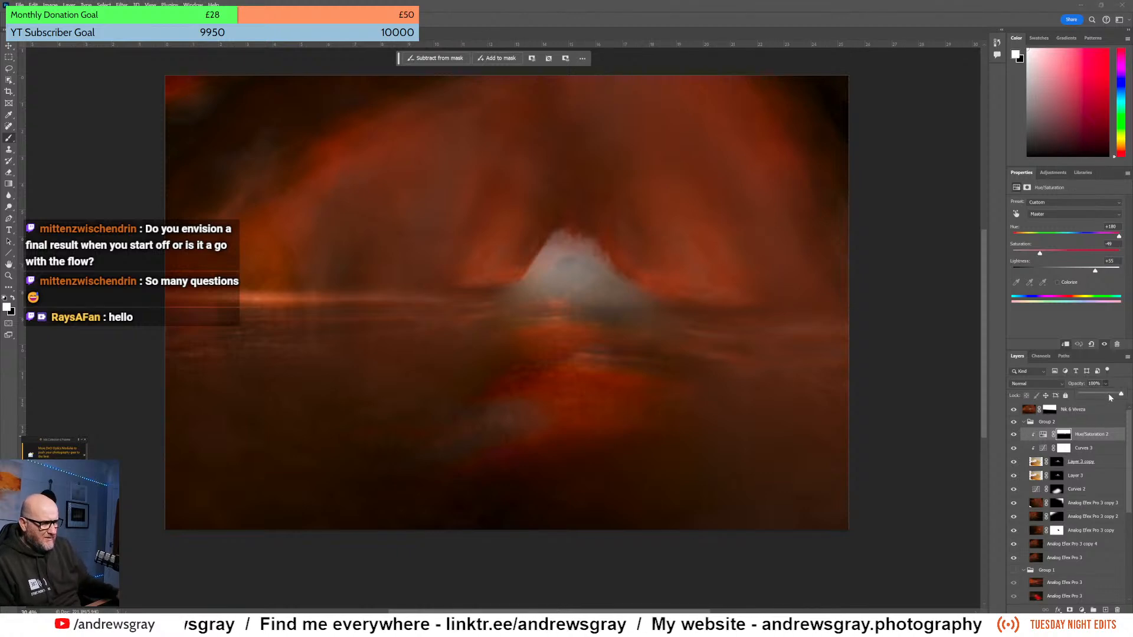
drag(1109, 397, 1091, 397)
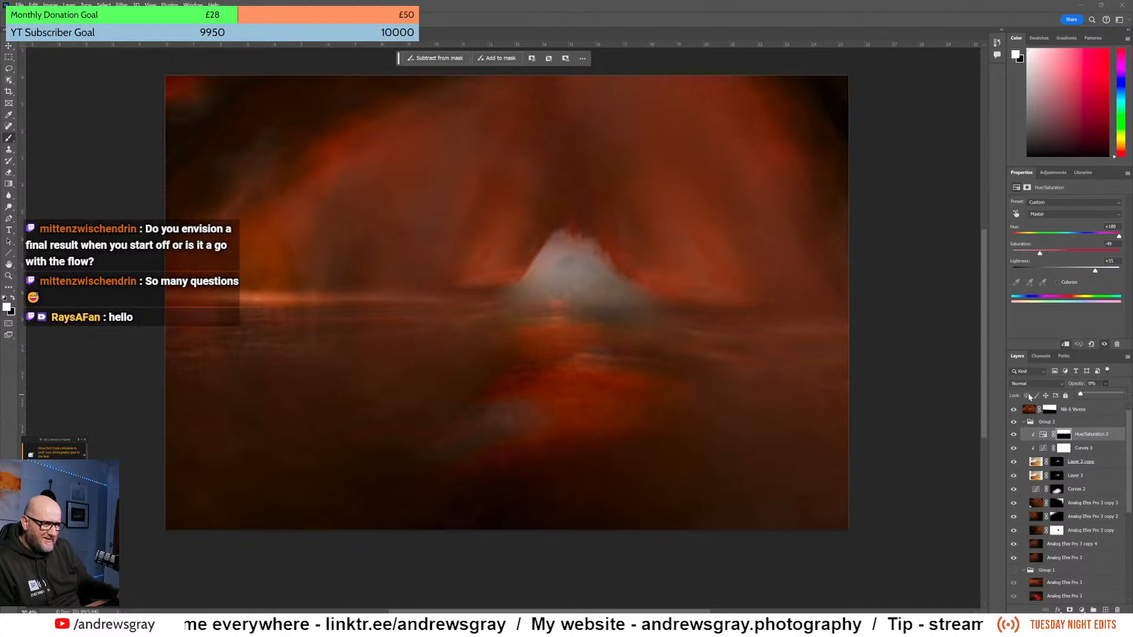
drag(1027, 393, 1104, 398)
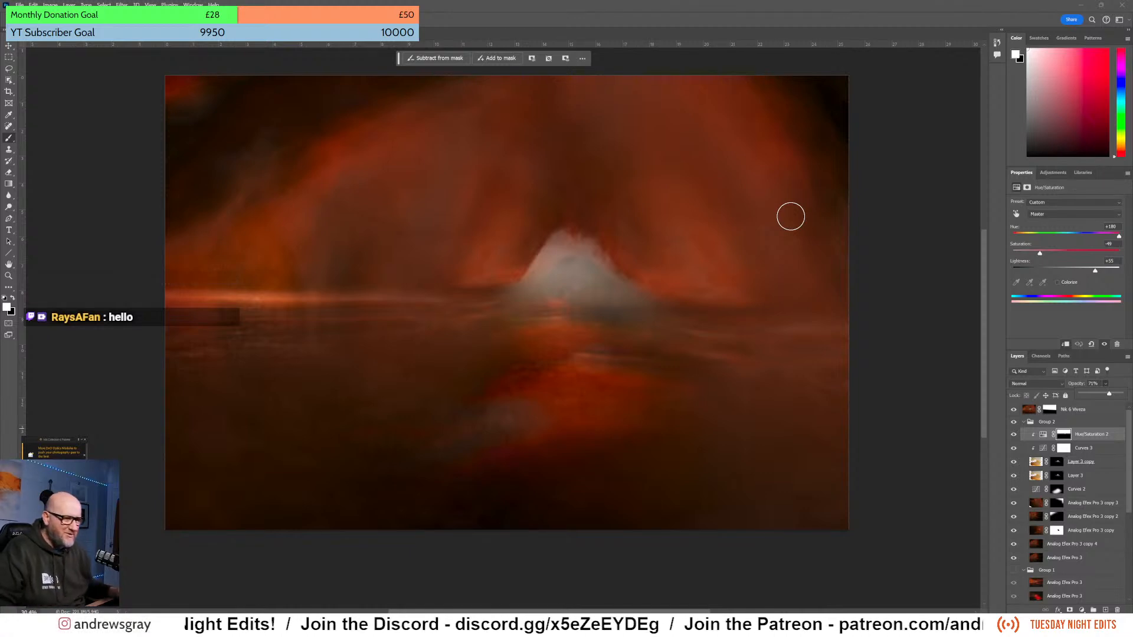
- Denoise a merged copy above the Nik 6 Viveza layer with Nik 6 Dfine, measuring noise manually from a small rectangle in the red sky
click(1091, 410)
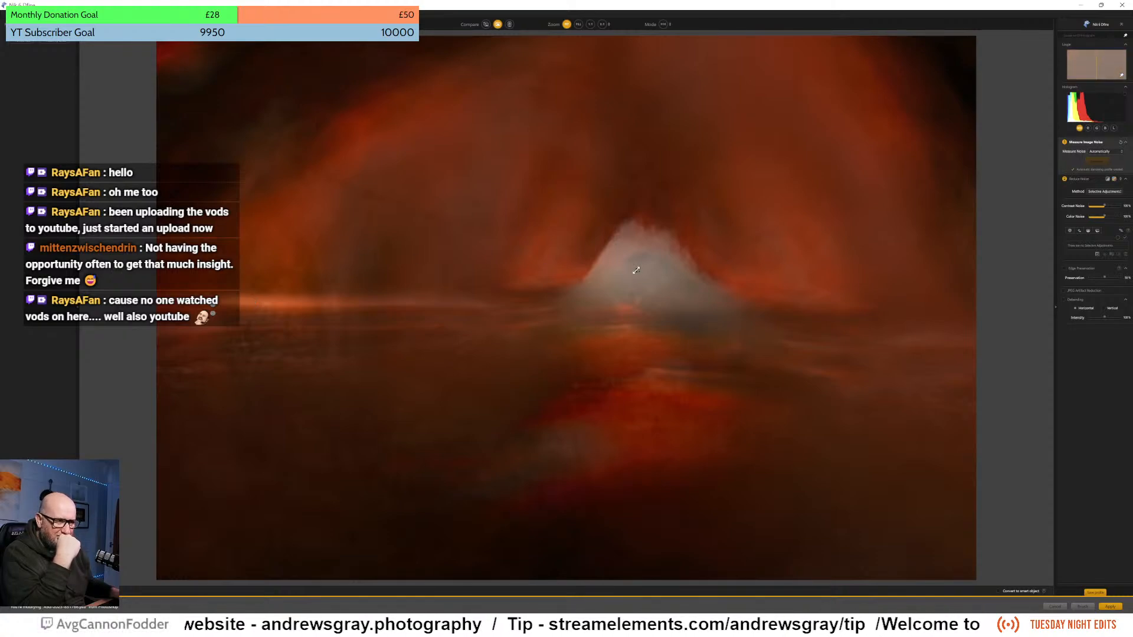
mouse_move(637, 270)
mouse_down()
mouse_move(623, 278)
mouse_move(357, 231)
mouse_move(323, 207)
mouse_move(340, 211)
mouse_up()
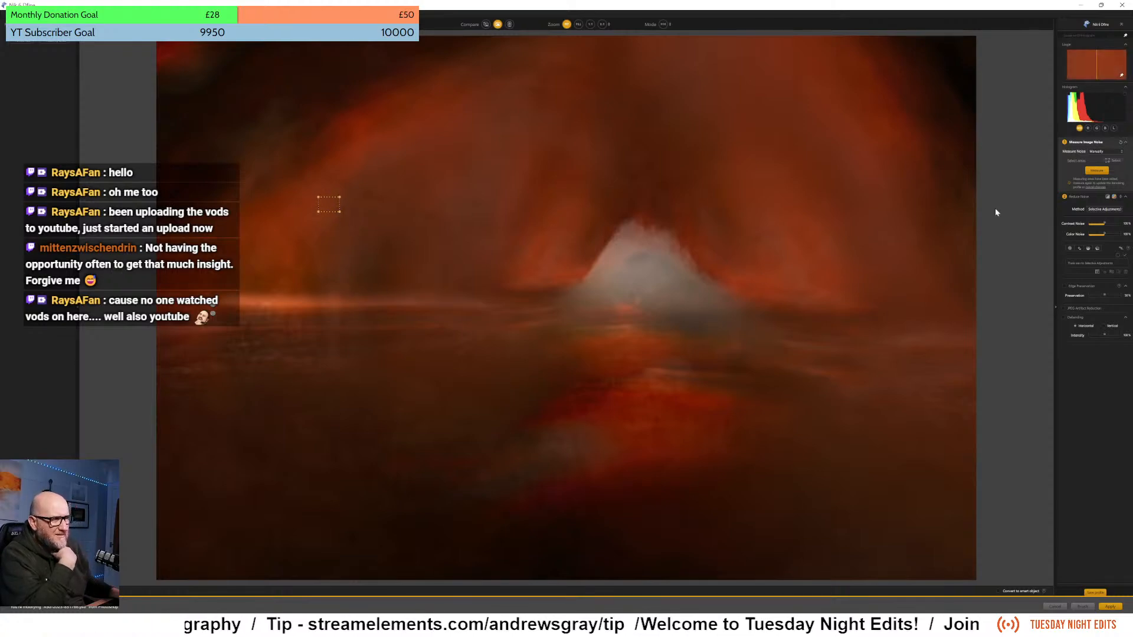
click(1100, 171)
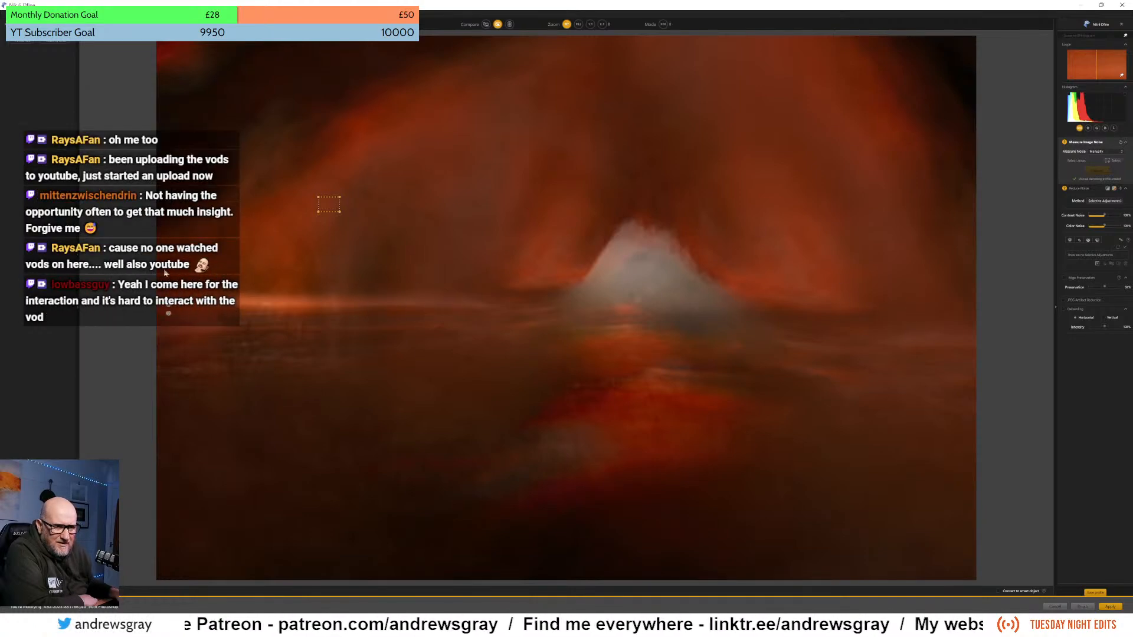
drag(159, 269, 427, 325)
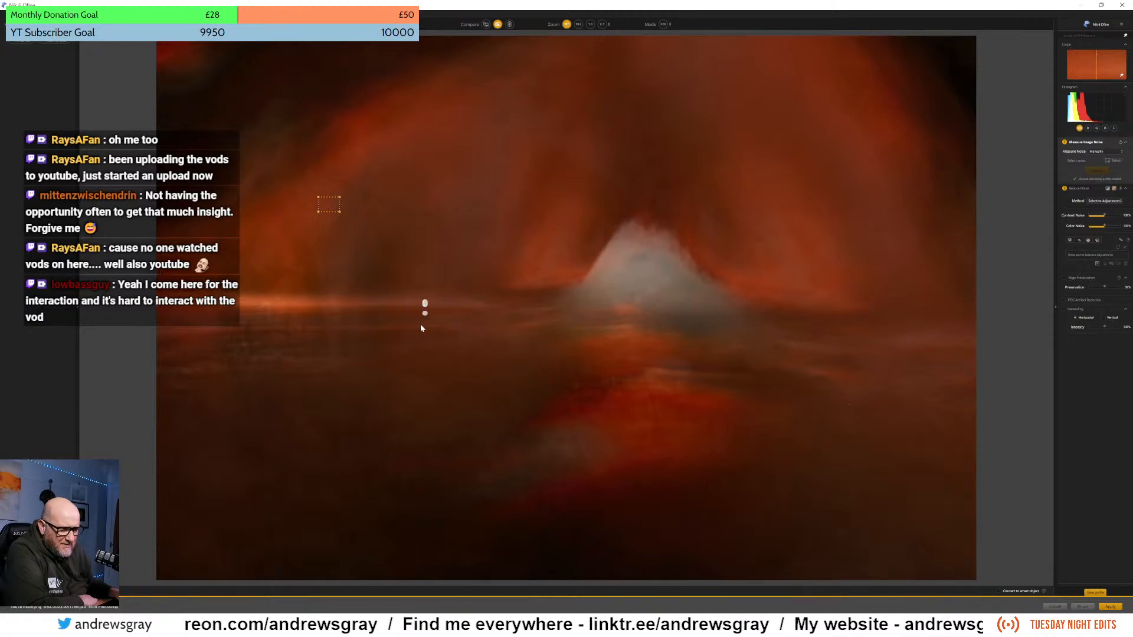
drag(301, 319, 167, 313)
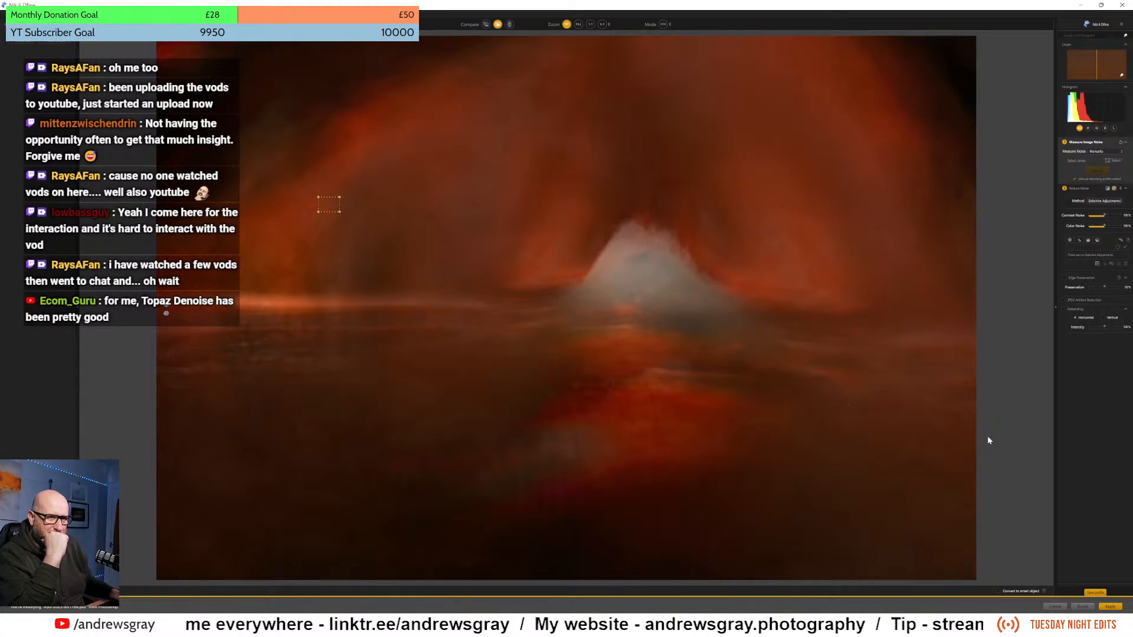
click(1109, 605)
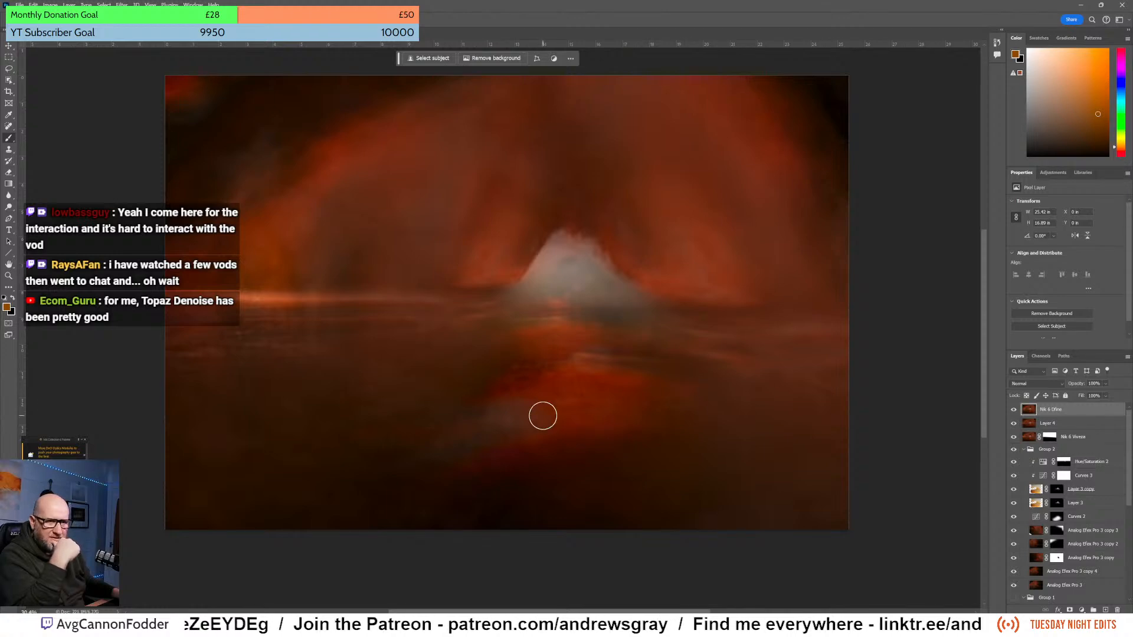
- Examine the horizon and the red reflection up close with the Nik 6 Dfine layer hidden and shown
scroll(230, 345, up, 3)
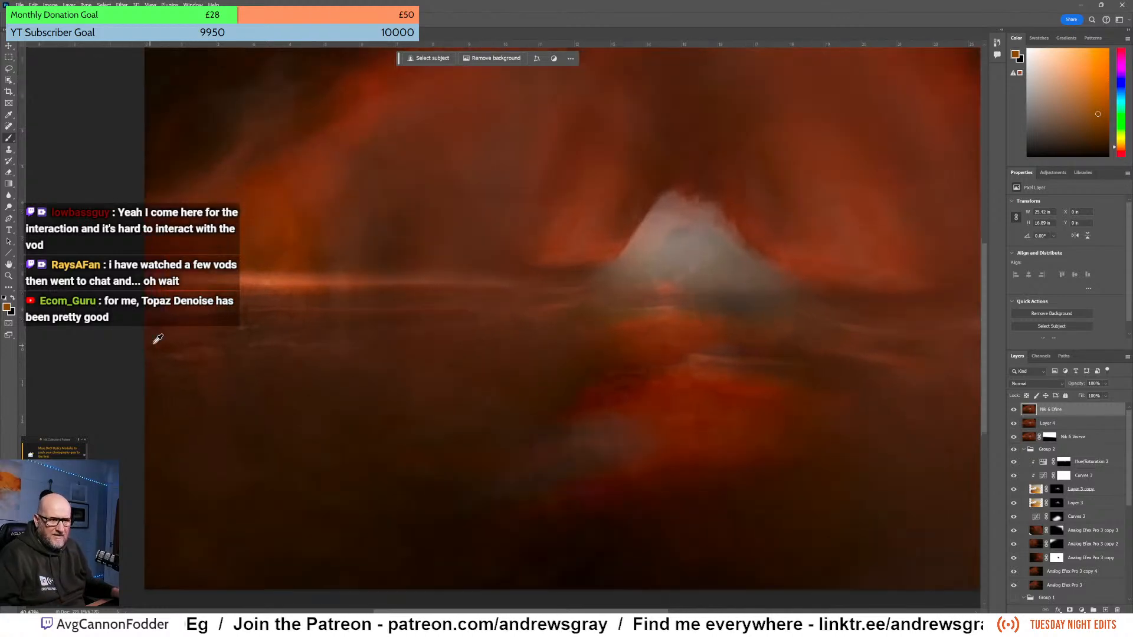
scroll(157, 340, up, 3)
scroll(157, 340, up, 1)
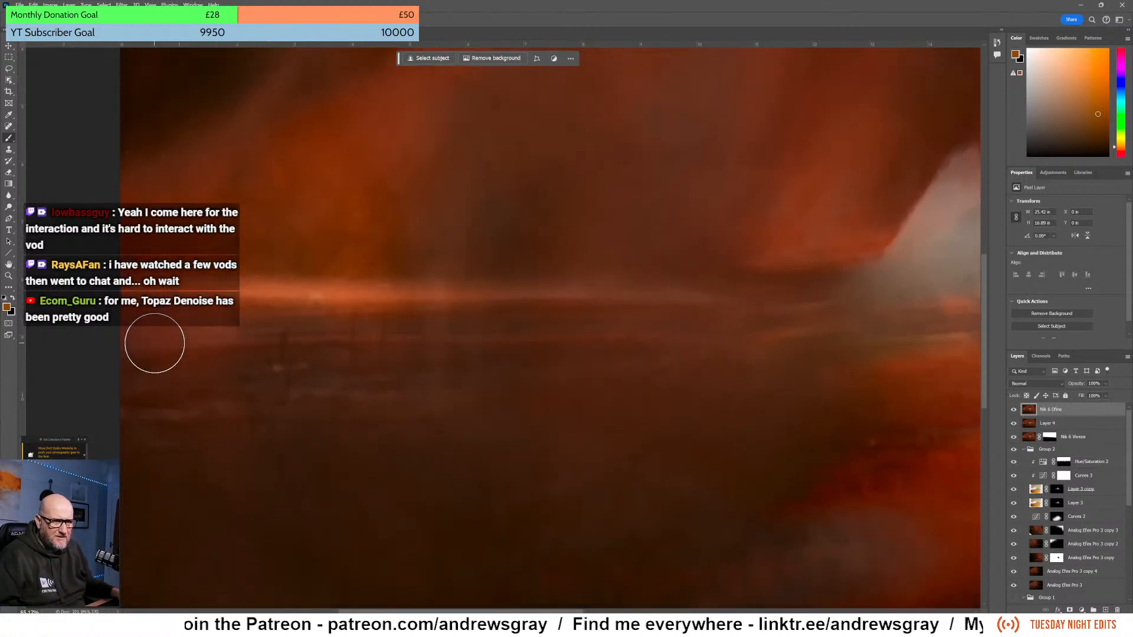
click(1013, 410)
click(1013, 411)
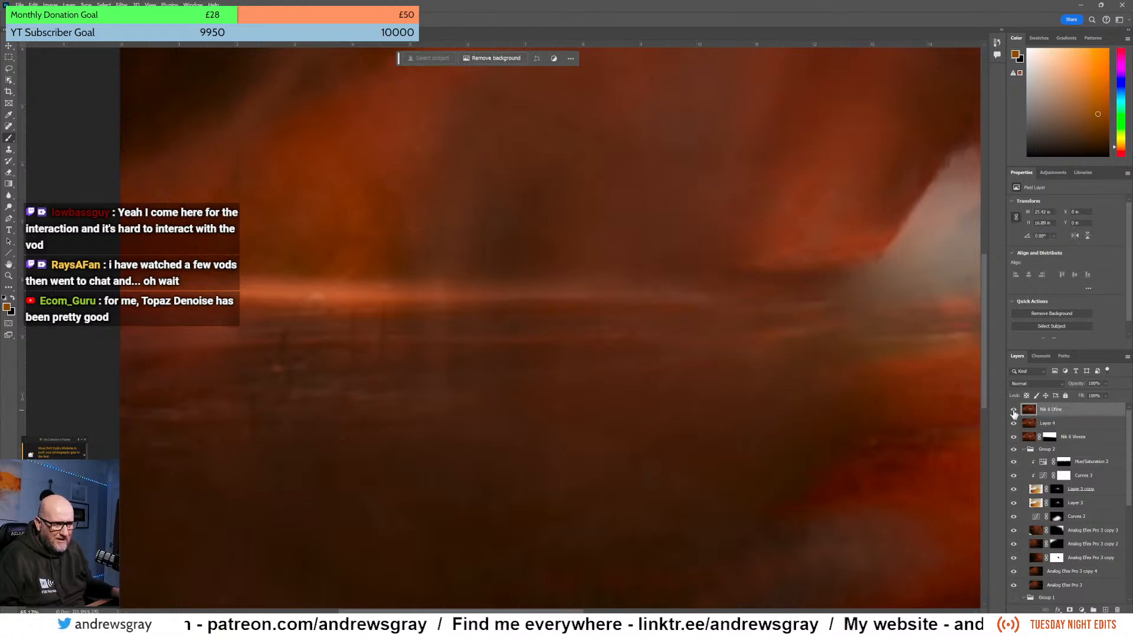
click(1013, 411)
click(1013, 411)
click(1013, 411)
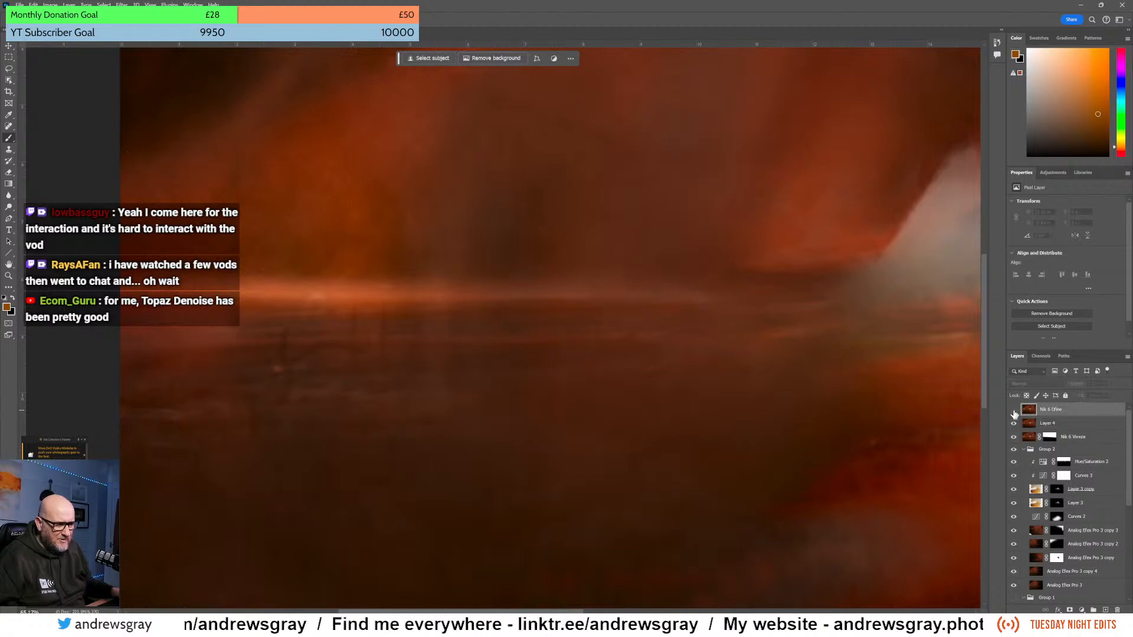
drag(857, 468, 521, 255)
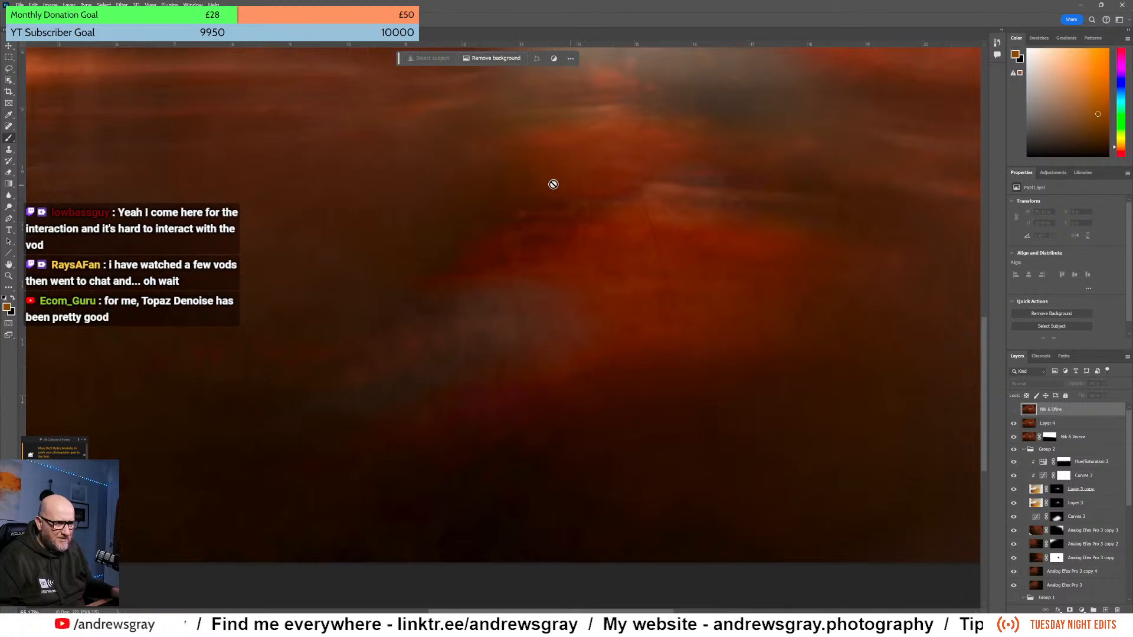
drag(423, 246, 604, 332)
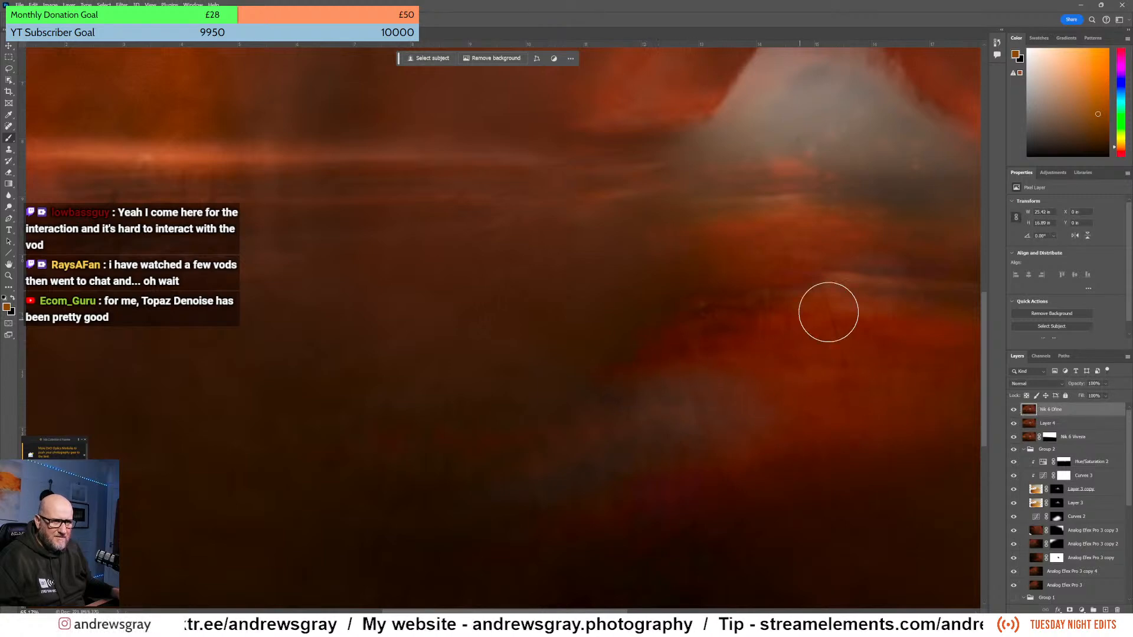
- Reduce the Nik 6 Dfine layer's opacity to 84%
click(1106, 385)
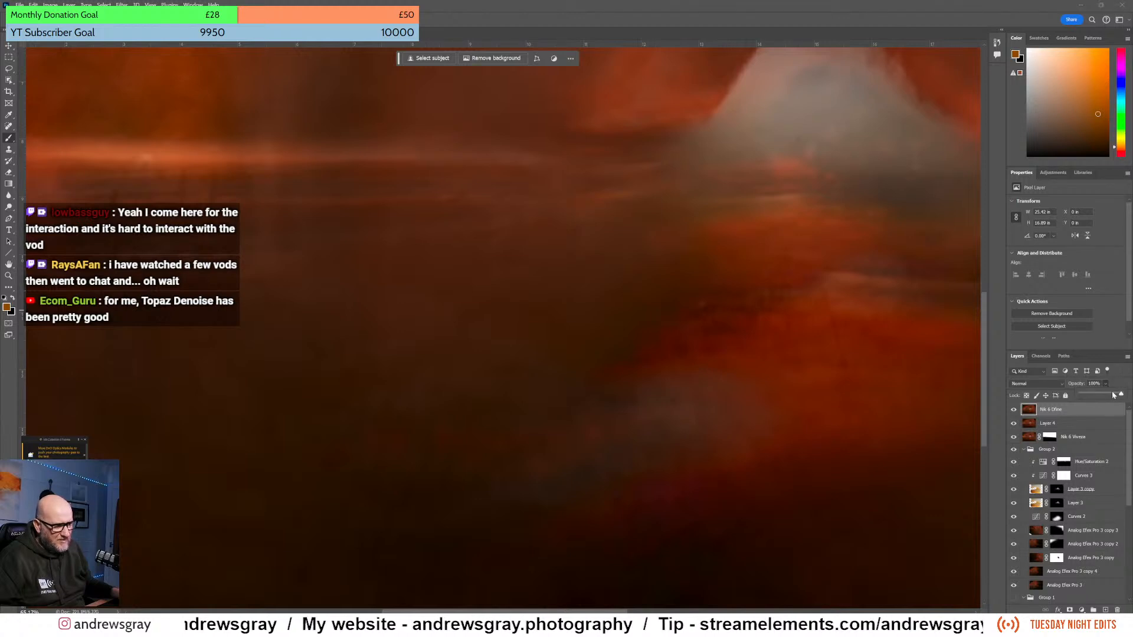
drag(1117, 396, 1113, 397)
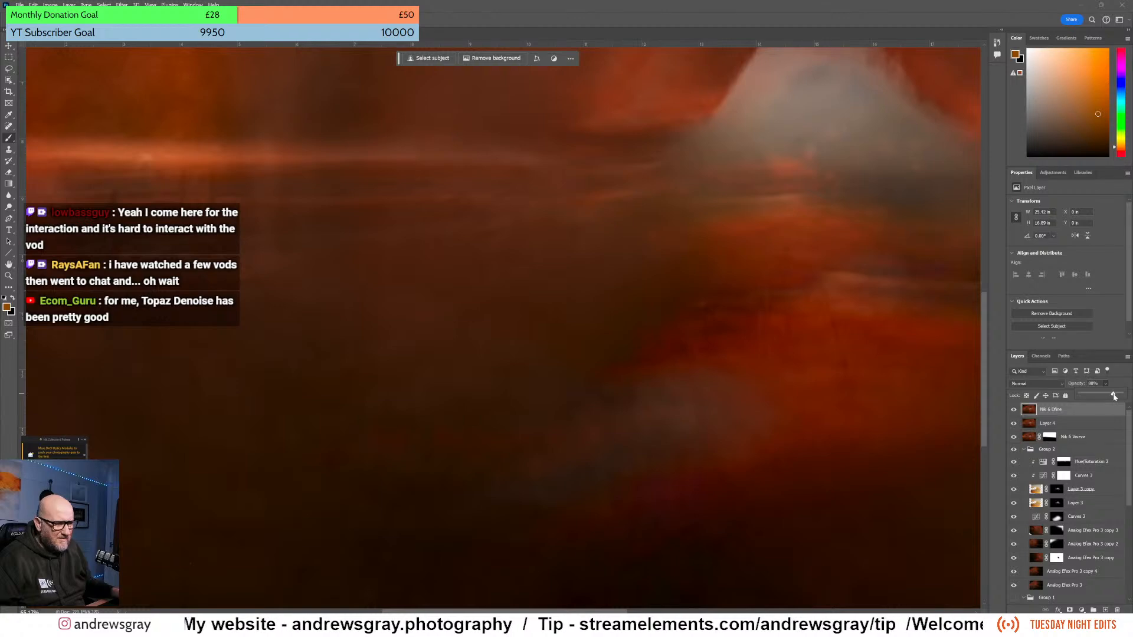
drag(1113, 396, 1114, 396)
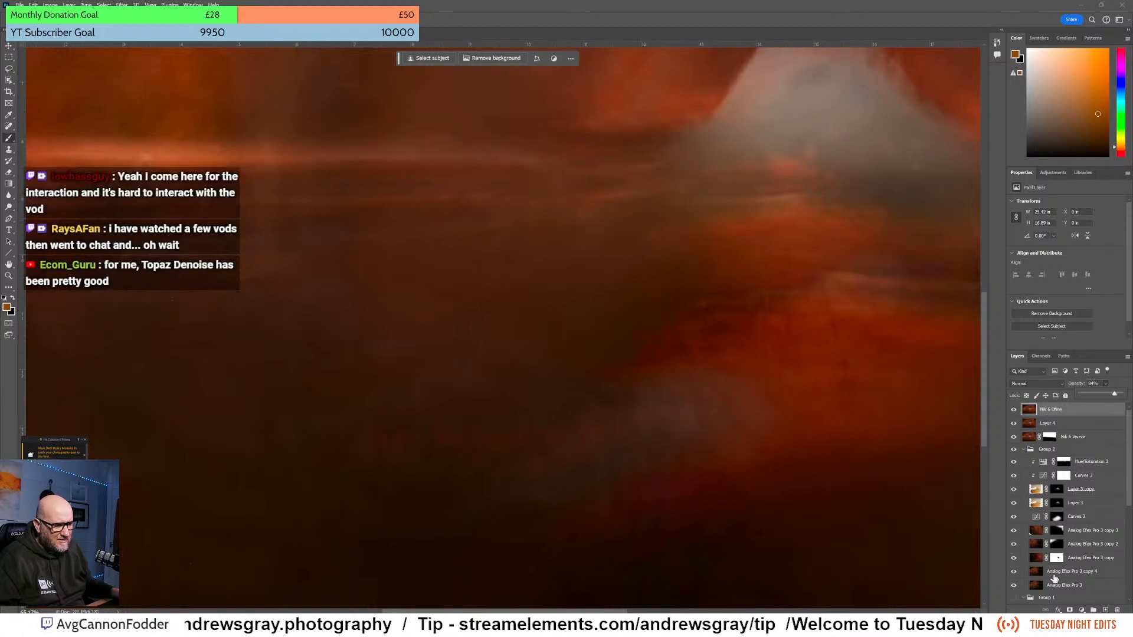
- Add a layer mask to Nik 6 Dfine and use the Eraser on it to reduce the denoising in the water around the hill's reflection
click(1069, 609)
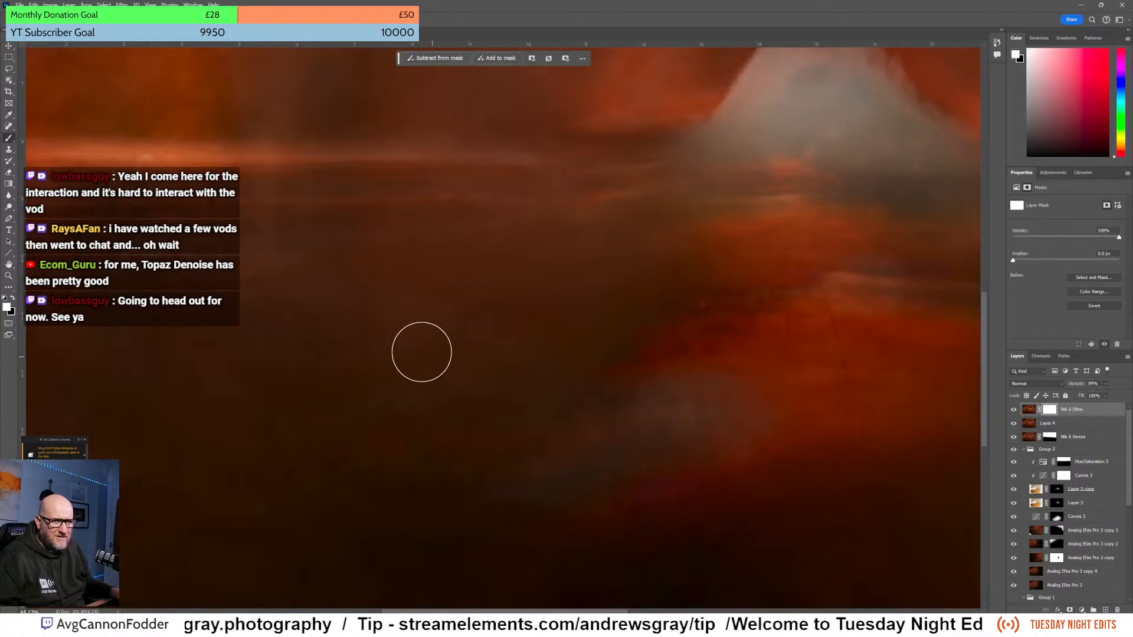
click(10, 172)
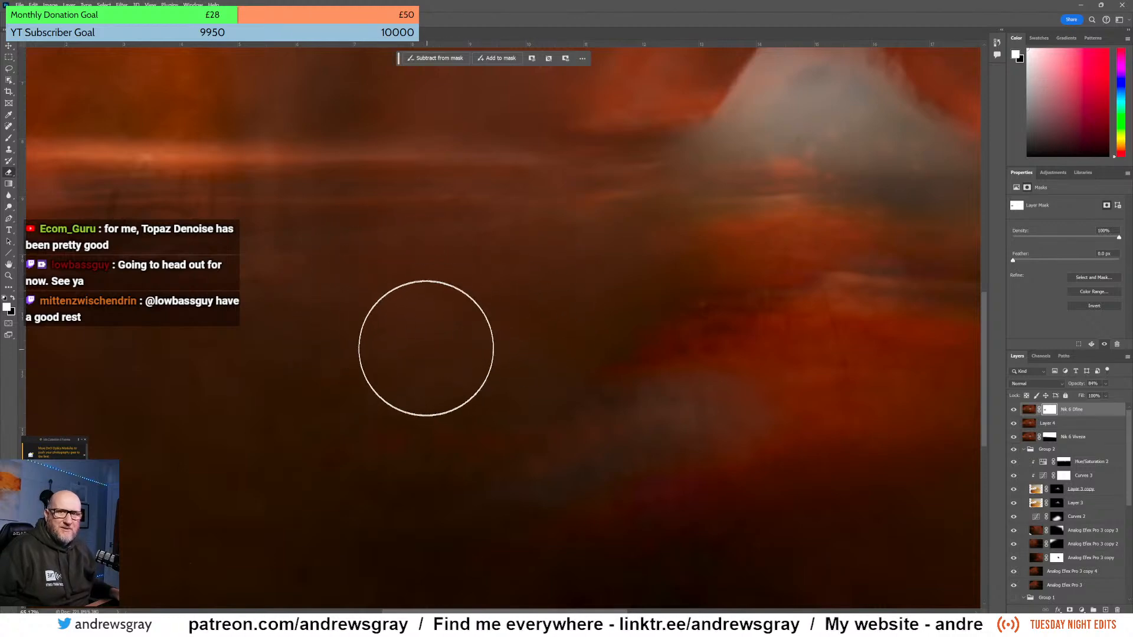
scroll(442, 321, down, 3)
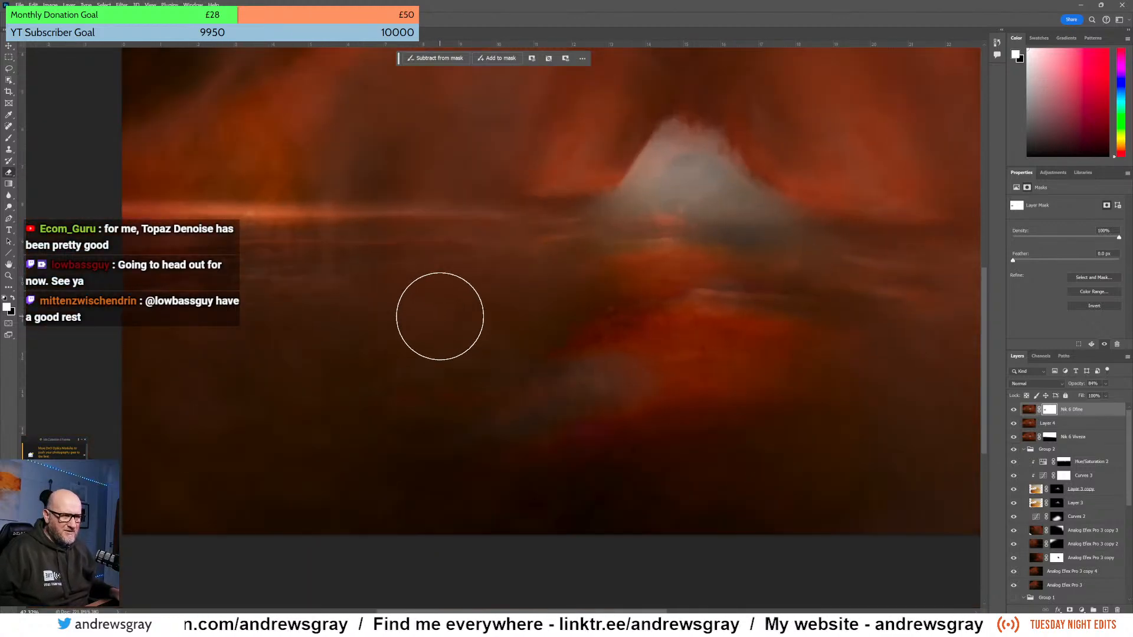
drag(549, 321, 453, 304)
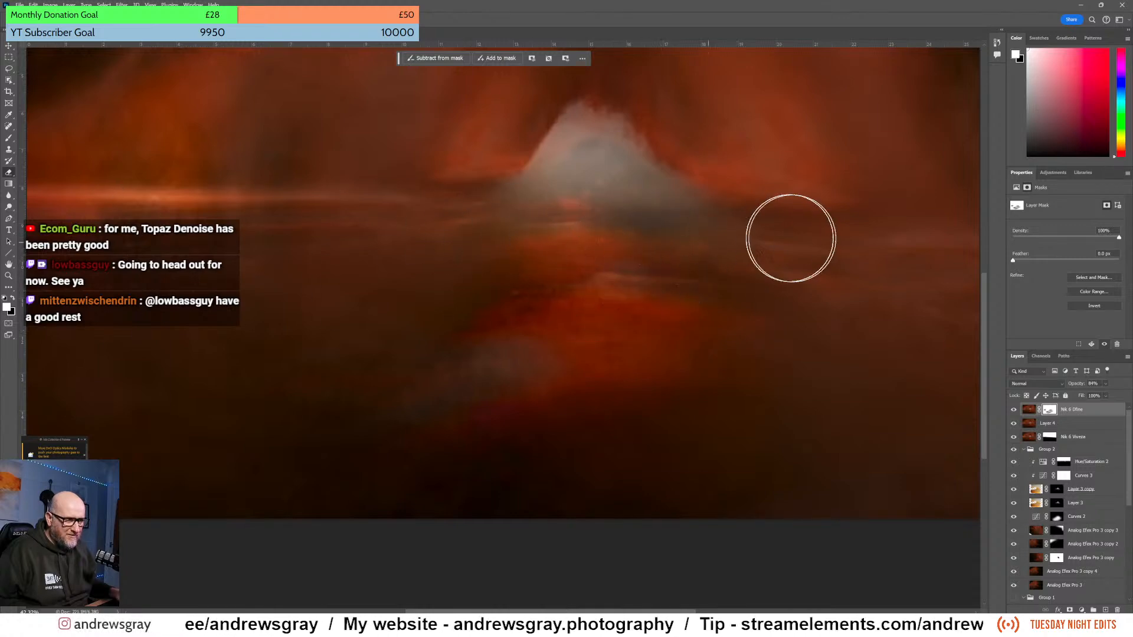
drag(644, 126, 692, 224)
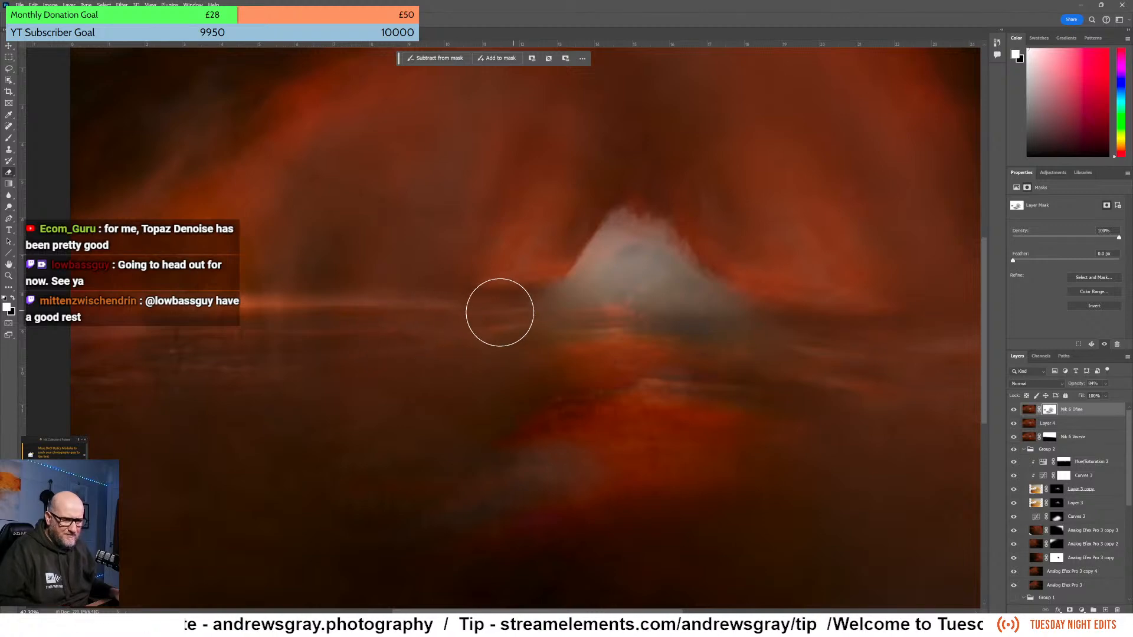
- Examine the water, horizon and red sky up close with the Nik 6 Dfine layer shown and hidden
drag(693, 352, 435, 328)
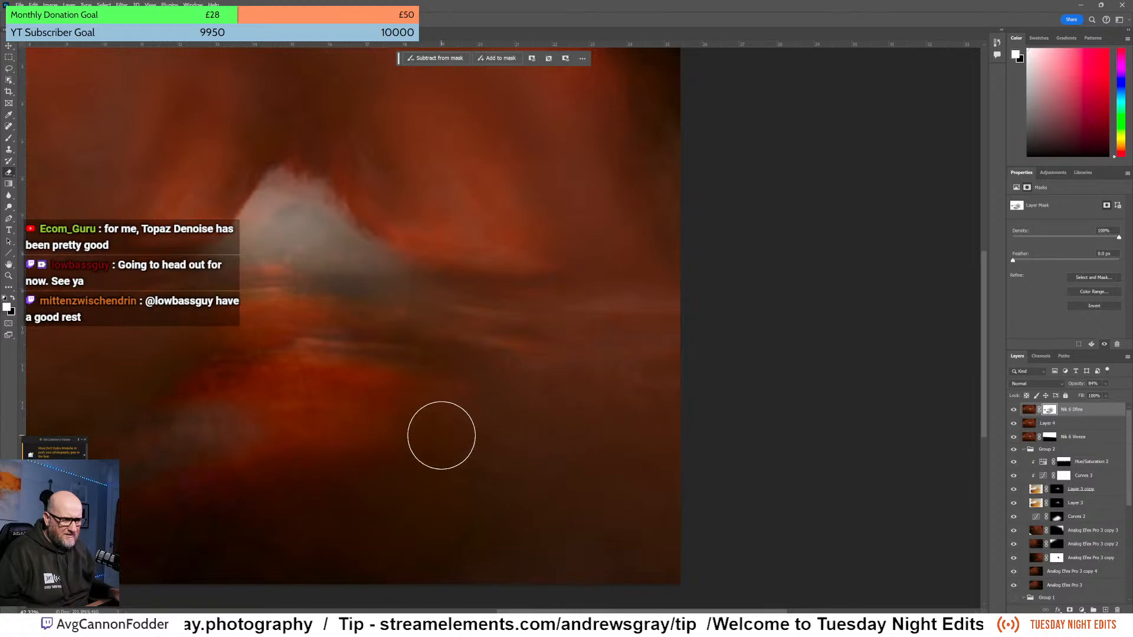
drag(363, 461, 653, 407)
drag(547, 397, 518, 457)
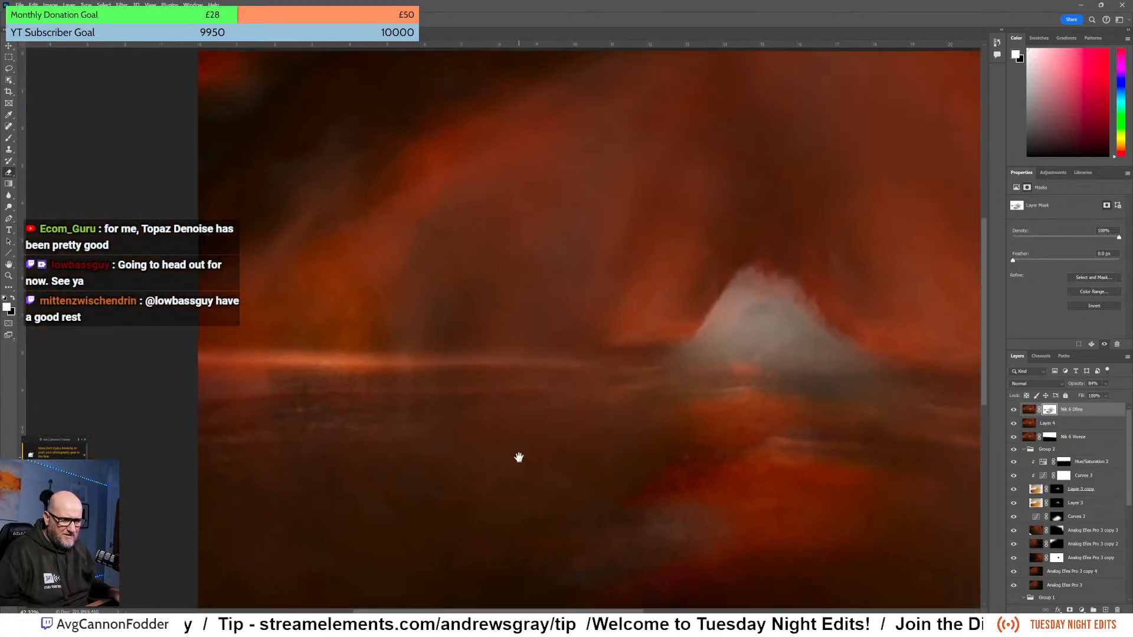
mouse_move(465, 317)
mouse_down()
mouse_move(432, 445)
mouse_move(397, 331)
mouse_move(348, 332)
mouse_up()
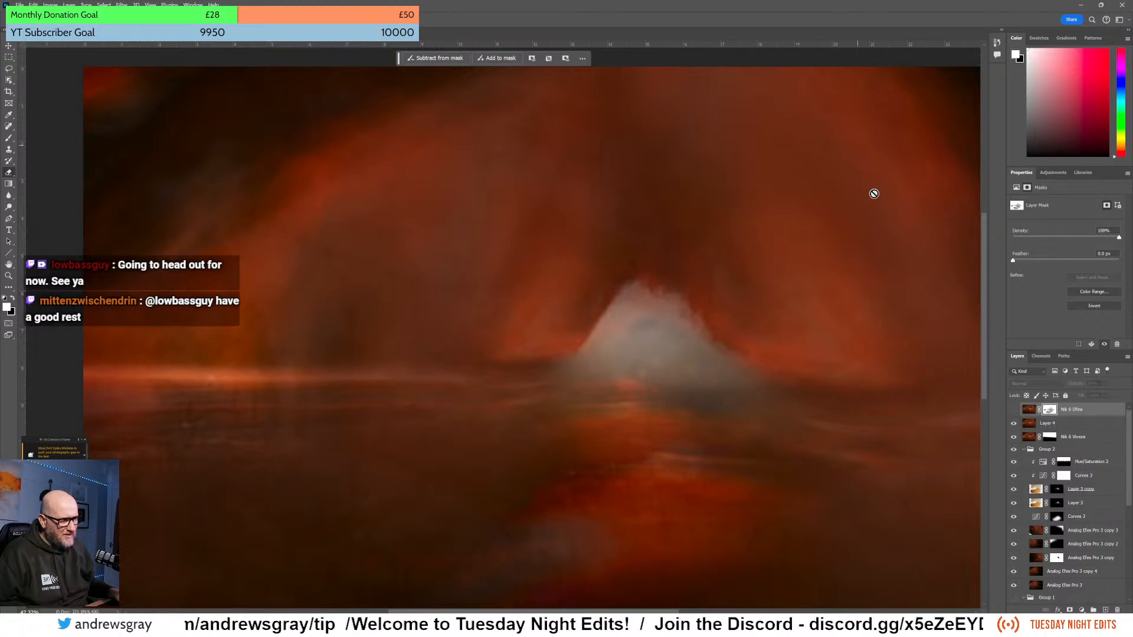
drag(700, 401, 767, 274)
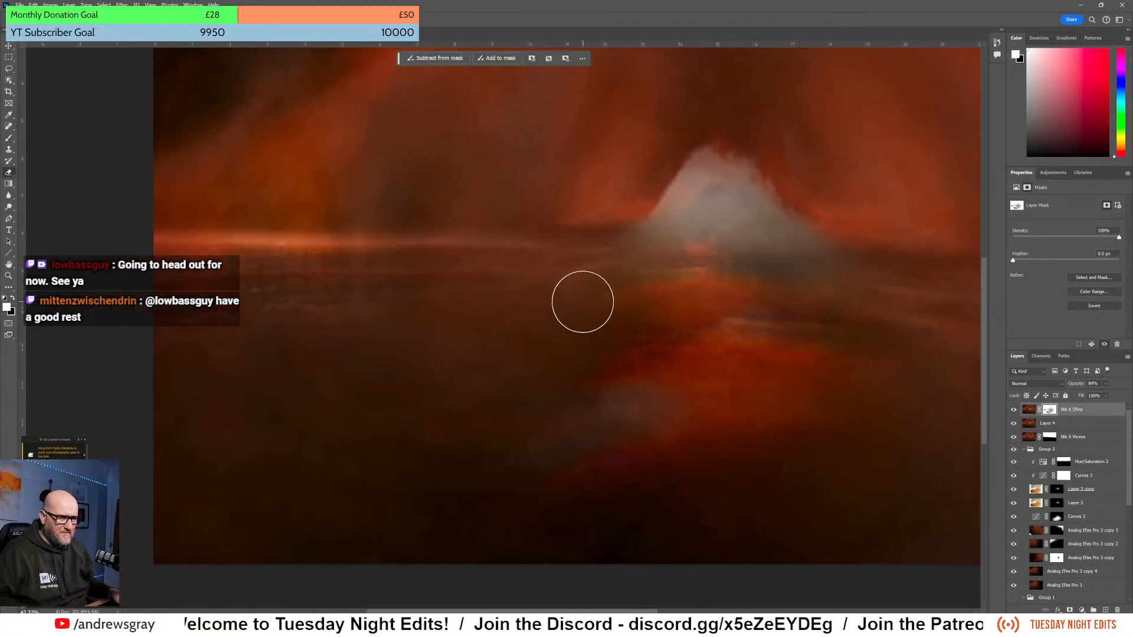
scroll(566, 297, down, 3)
drag(646, 262, 555, 317)
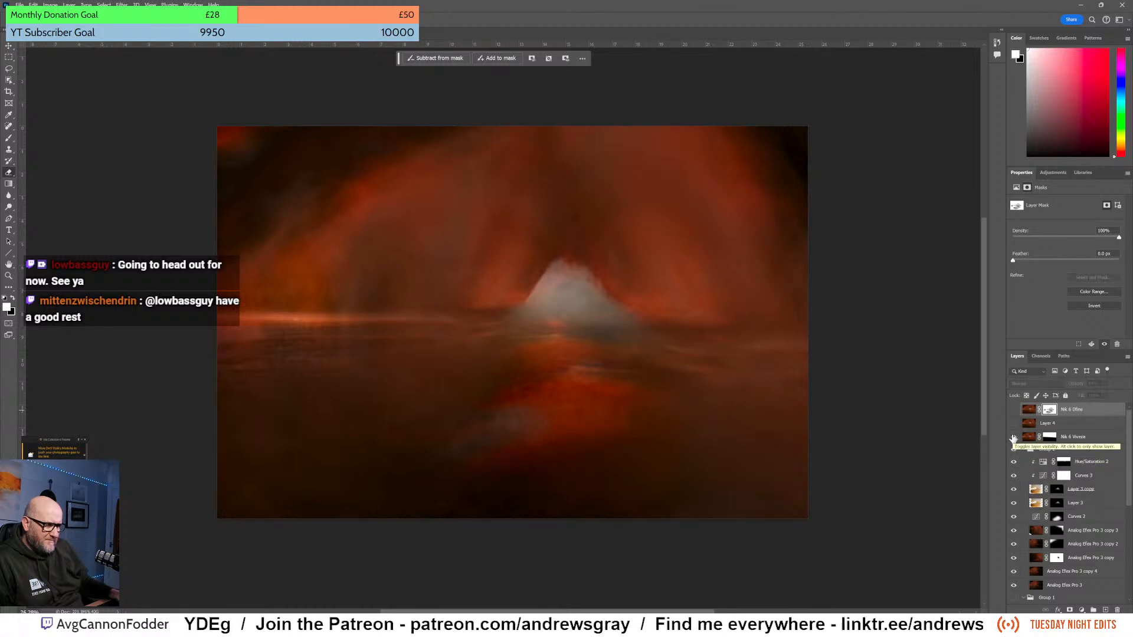
- Compare the whole picture with the Nik 6 Viveza layer hidden and shown
click(1013, 437)
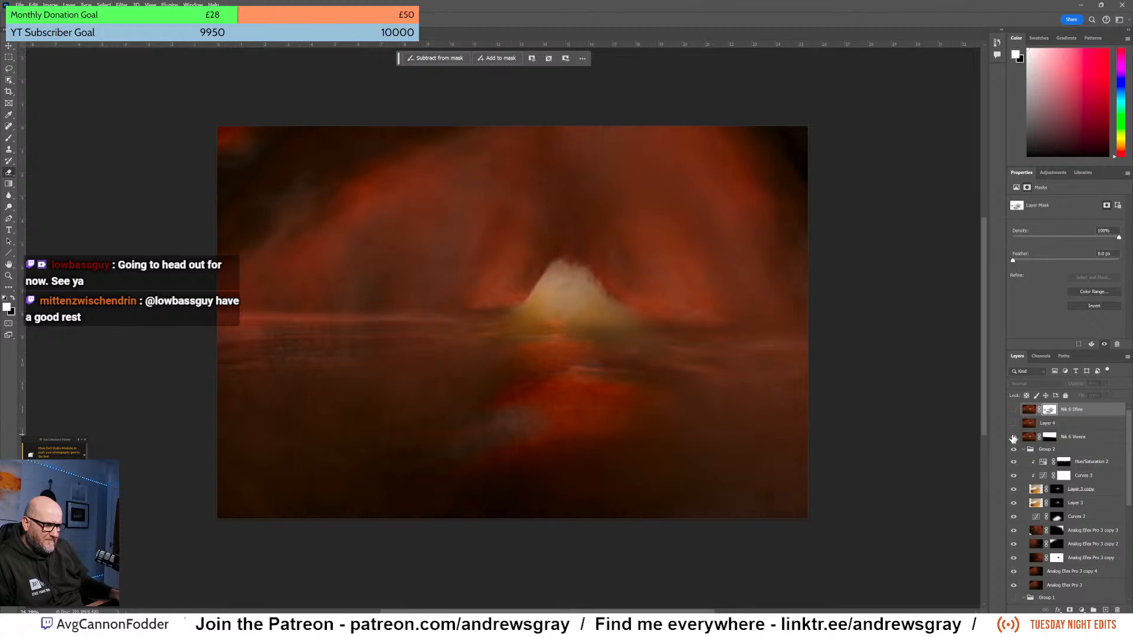
click(1013, 437)
click(1013, 437)
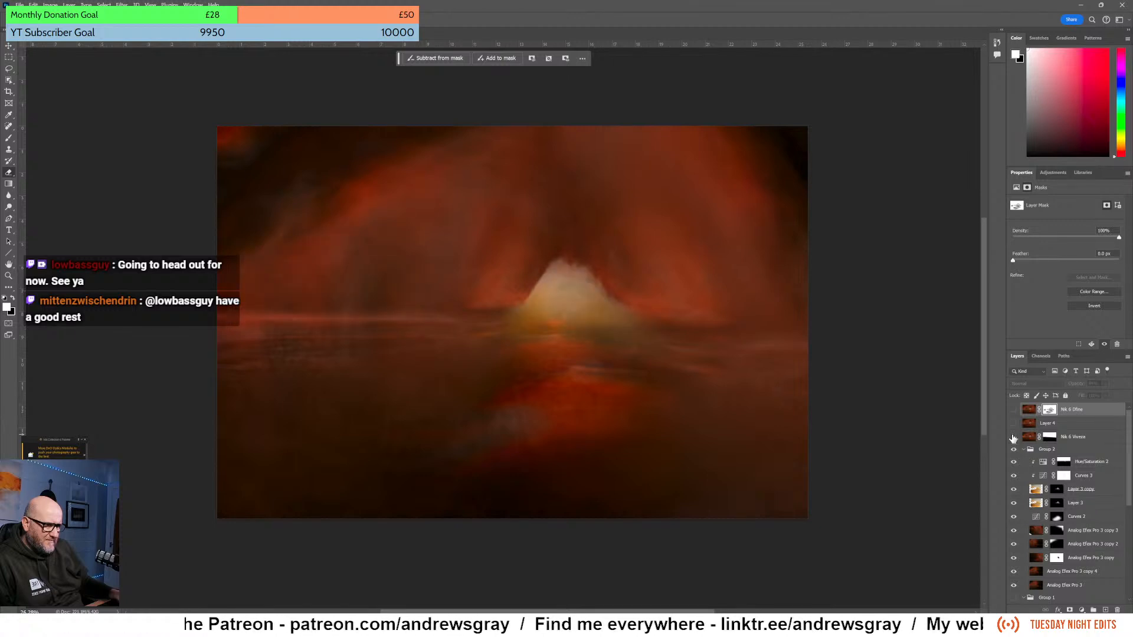
click(1013, 437)
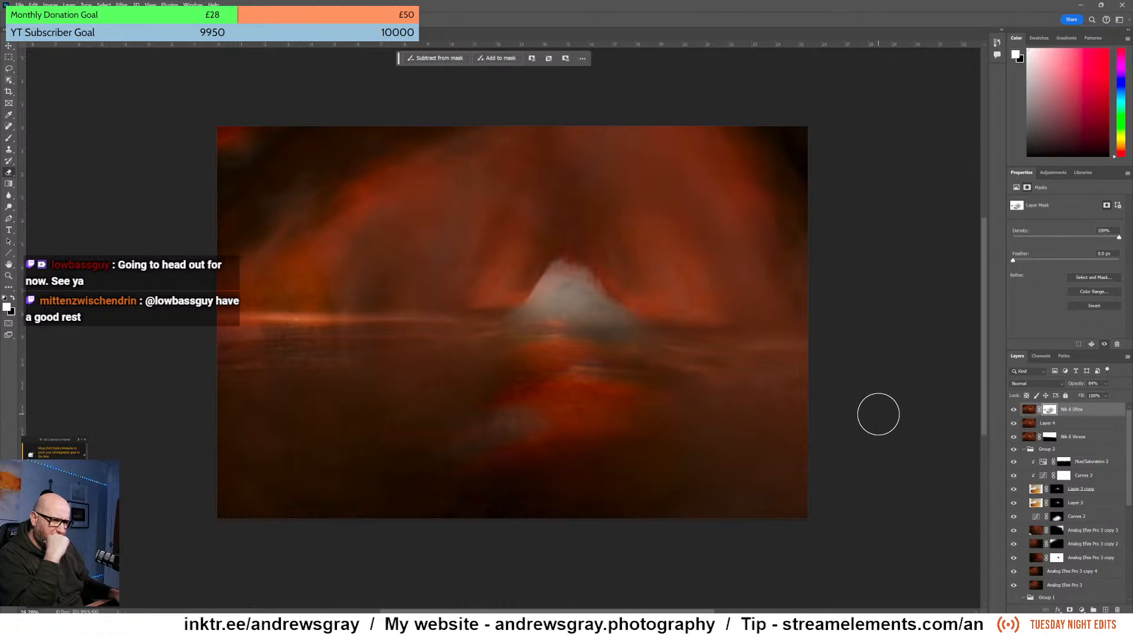
- Hide the Nik 6 Dfine, Layer 4 and Nik 6 Viveza layers plus the hill layers and their clipped adjustments to expose the dark base painting
scroll(531, 286, up, 3)
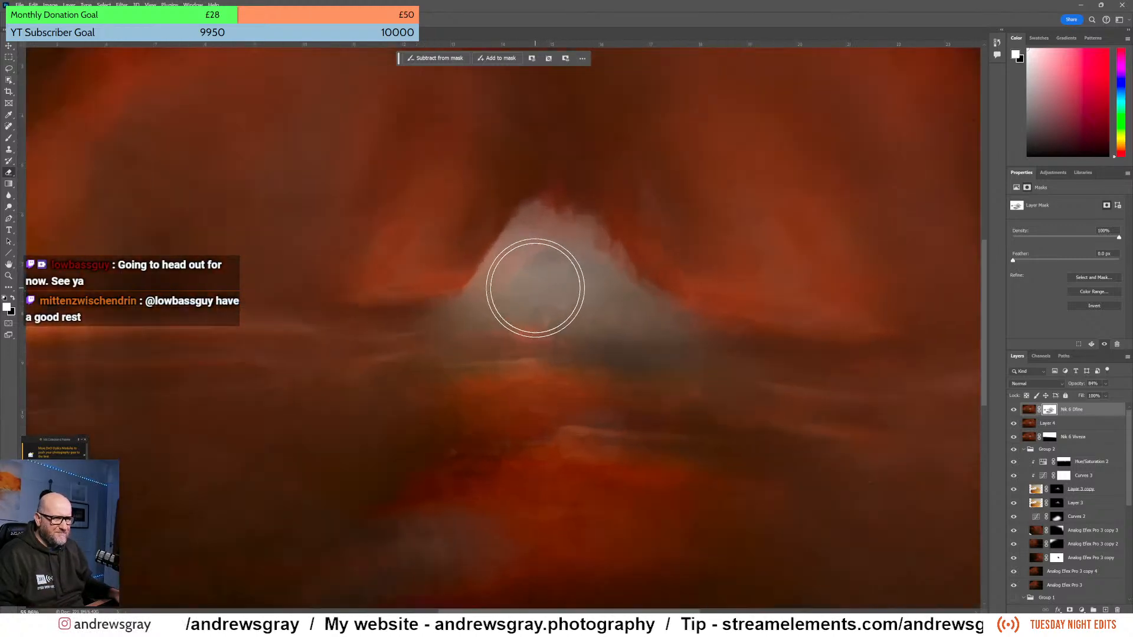
scroll(549, 325, up, 4)
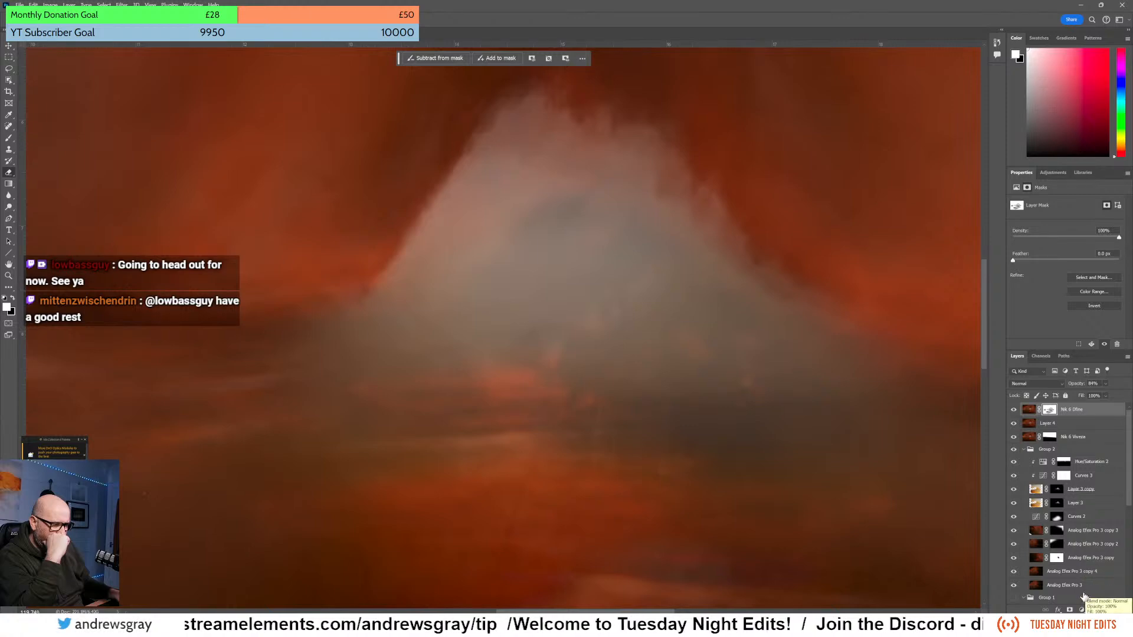
click(1014, 409)
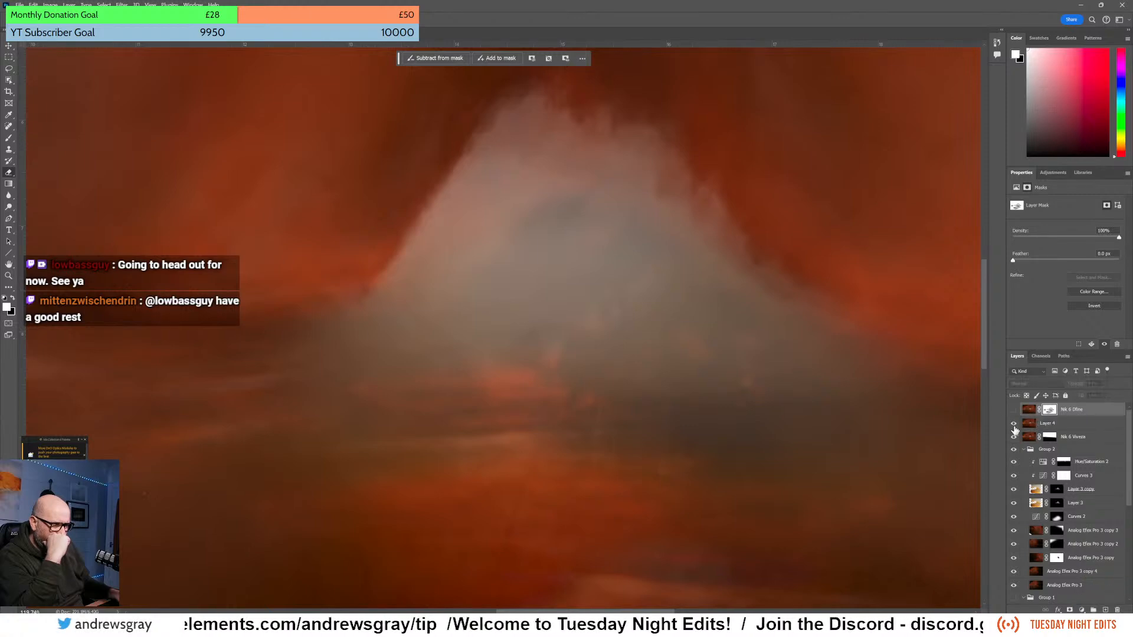
click(1014, 462)
click(1013, 451)
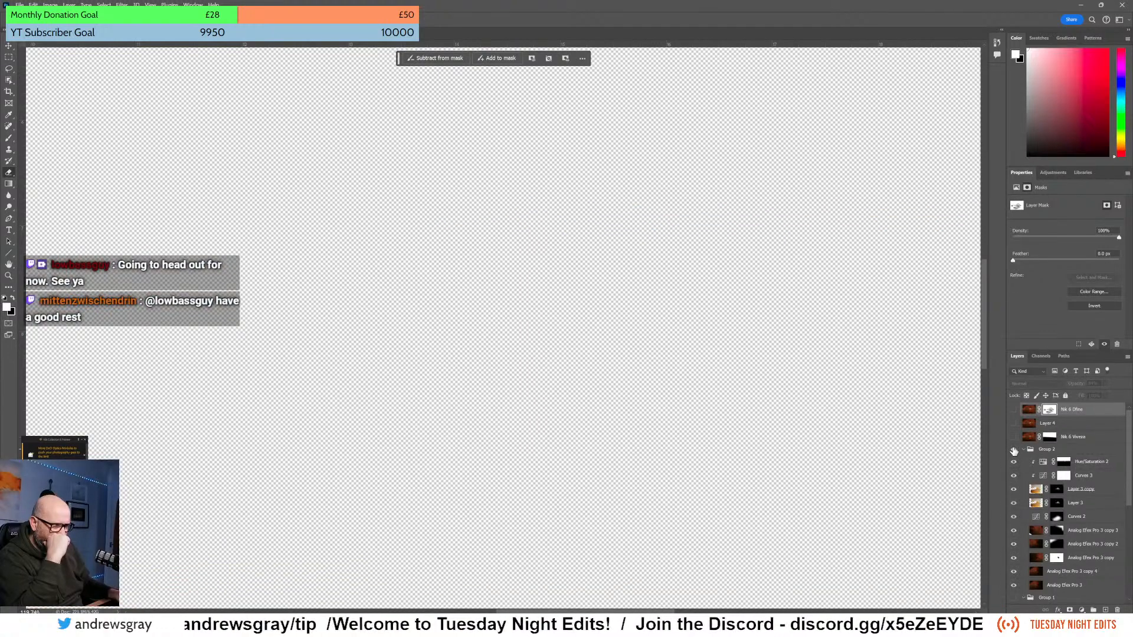
click(1014, 451)
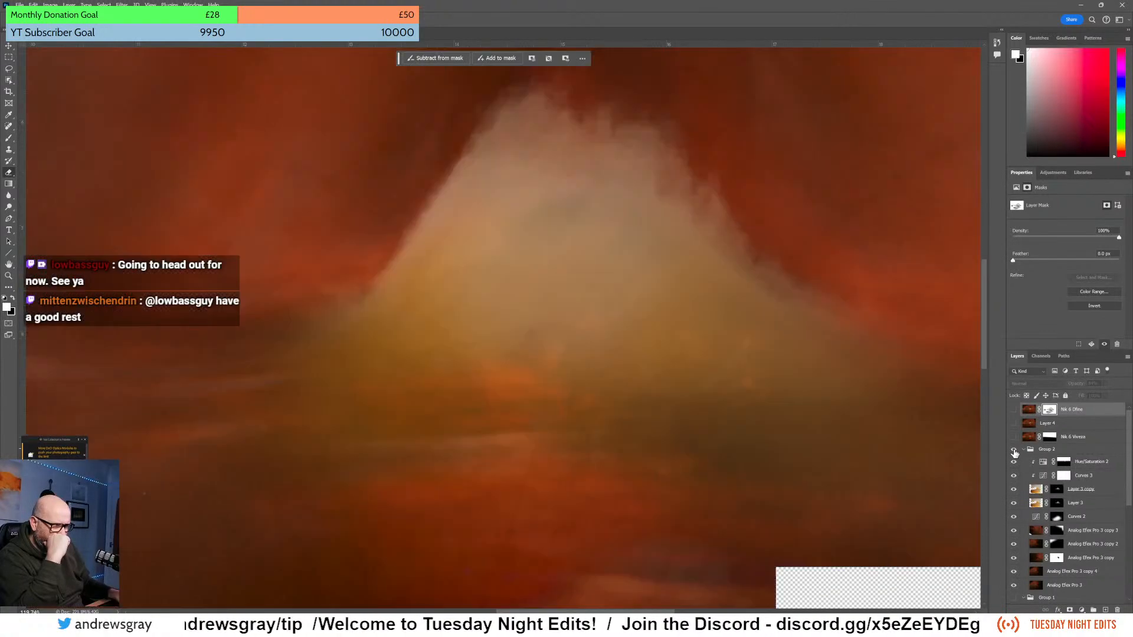
click(1013, 488)
click(1014, 506)
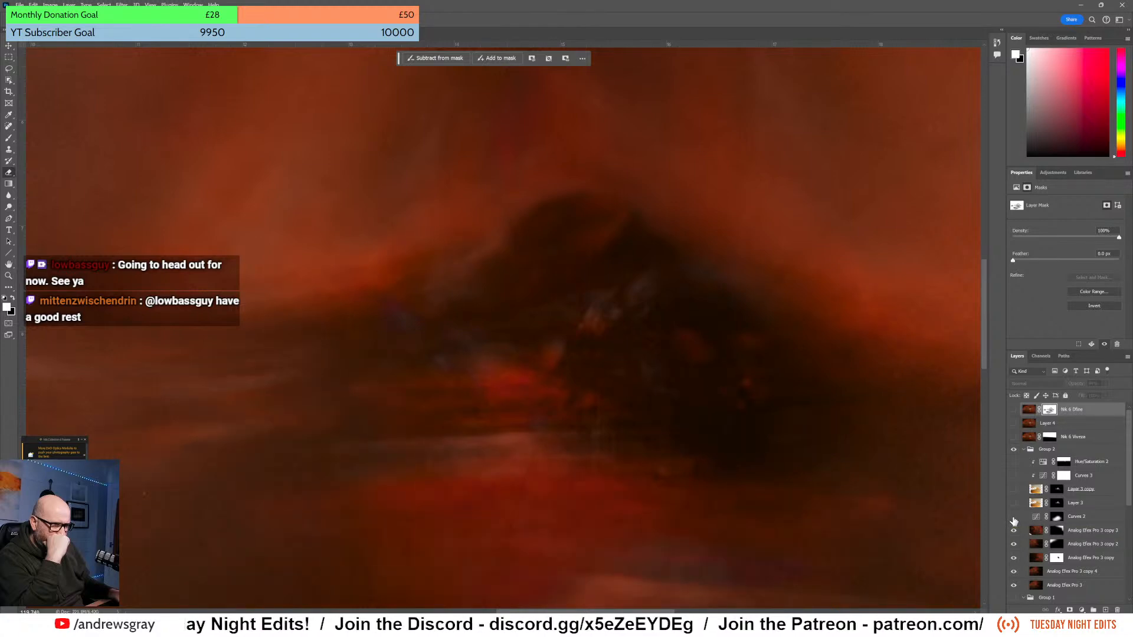
click(1013, 560)
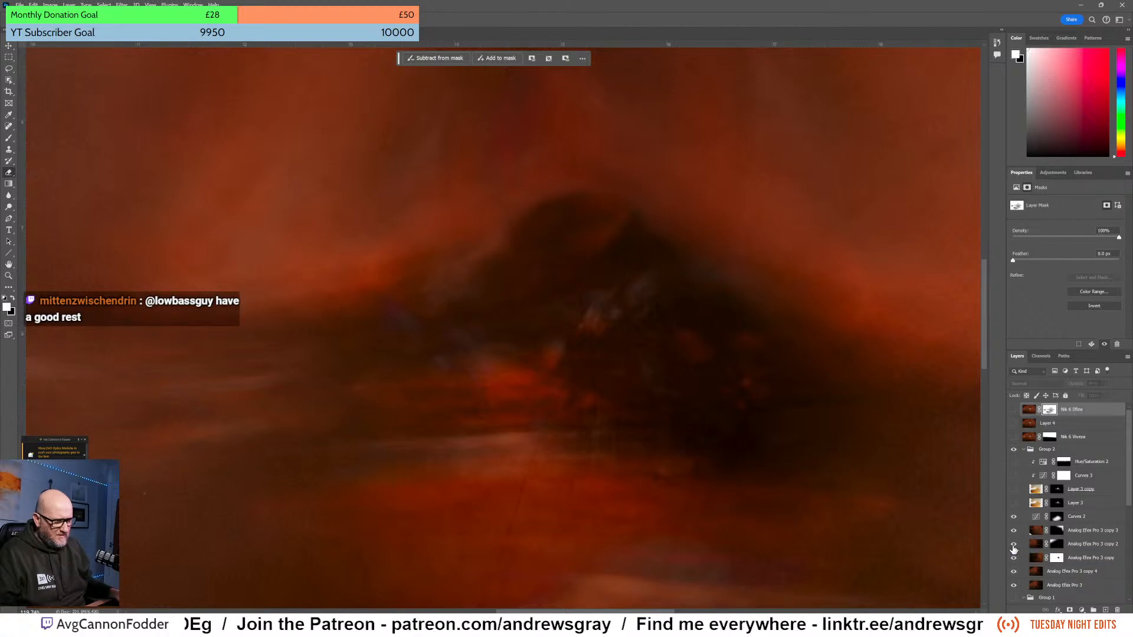
- Make a Color Range selection from Analog Efex Pro 3 copy 2, sampling the dark red area at the hill's centre with fuzziness 64 and range 17%
click(1038, 546)
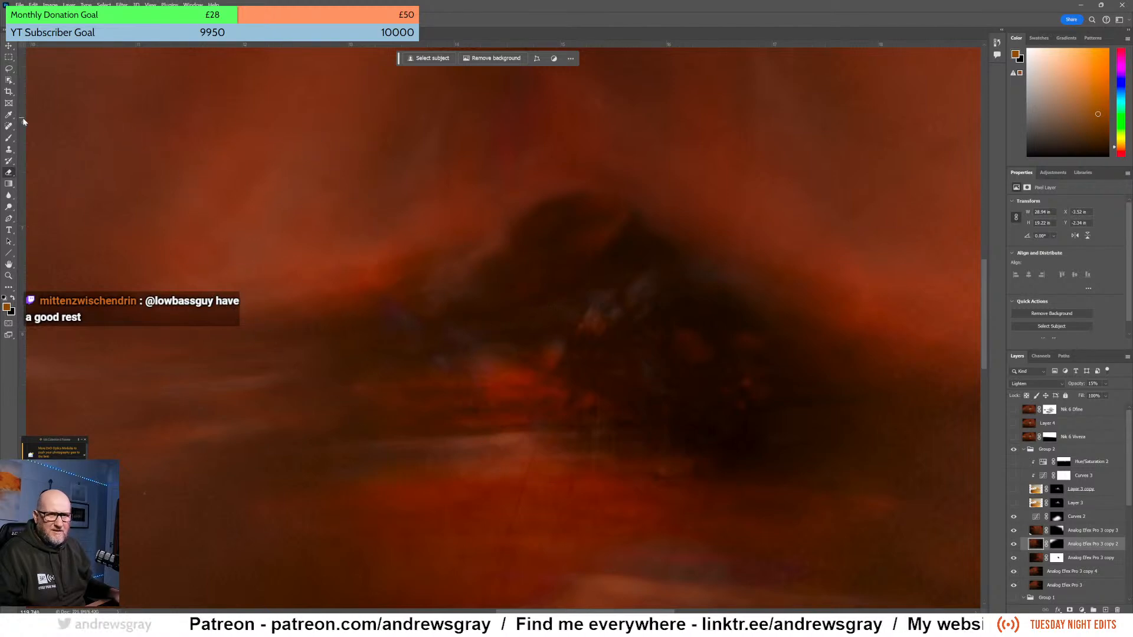
click(104, 5)
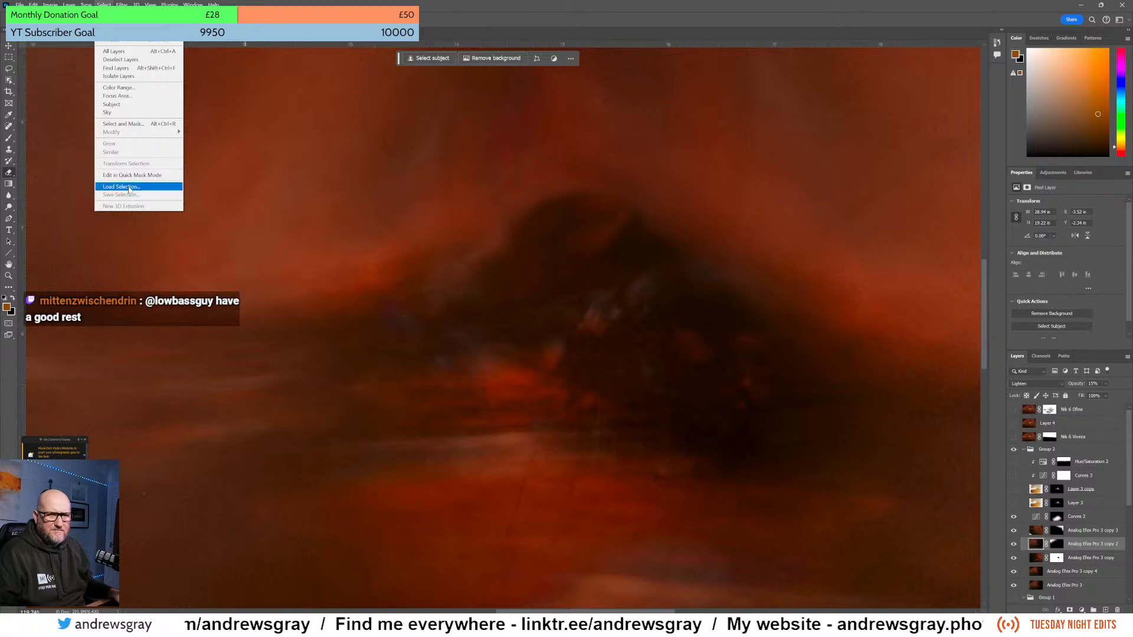
click(118, 87)
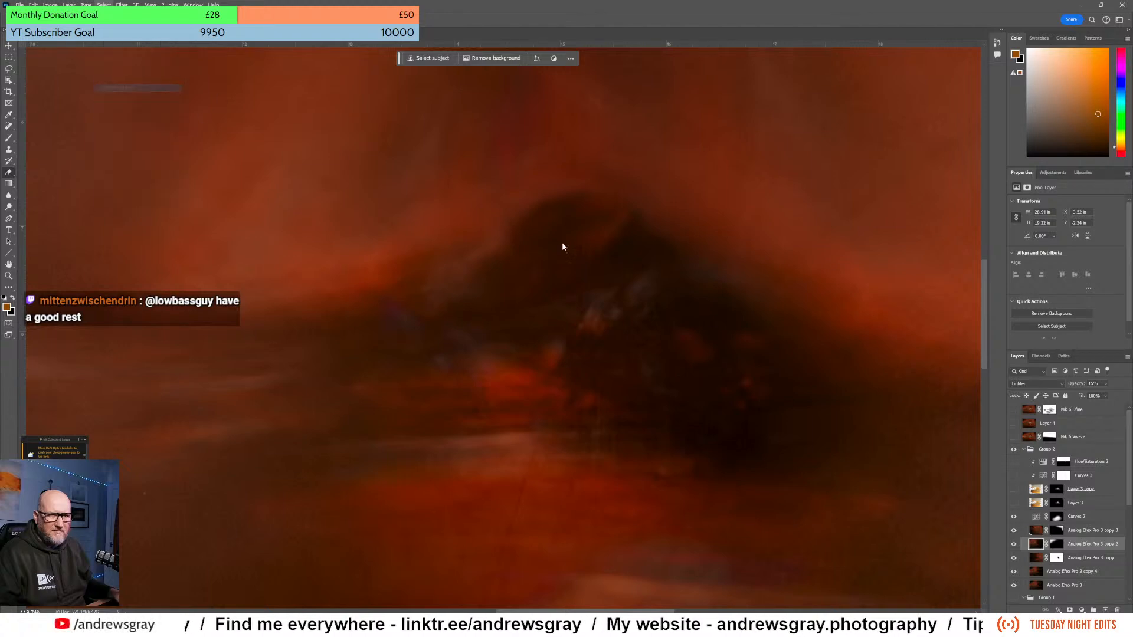
click(558, 353)
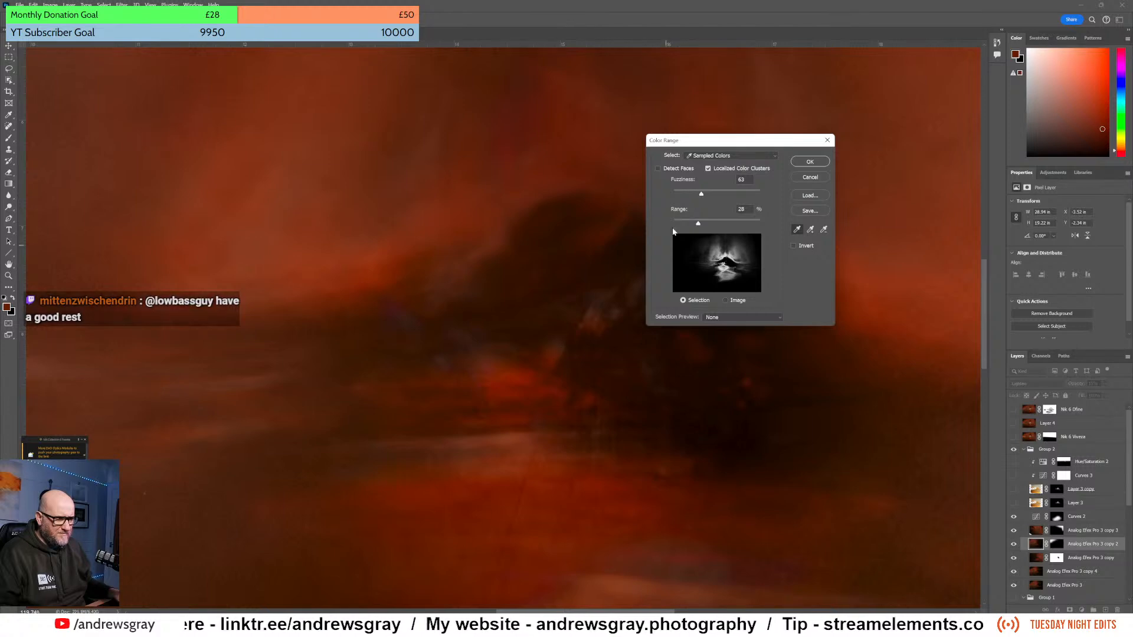
click(592, 325)
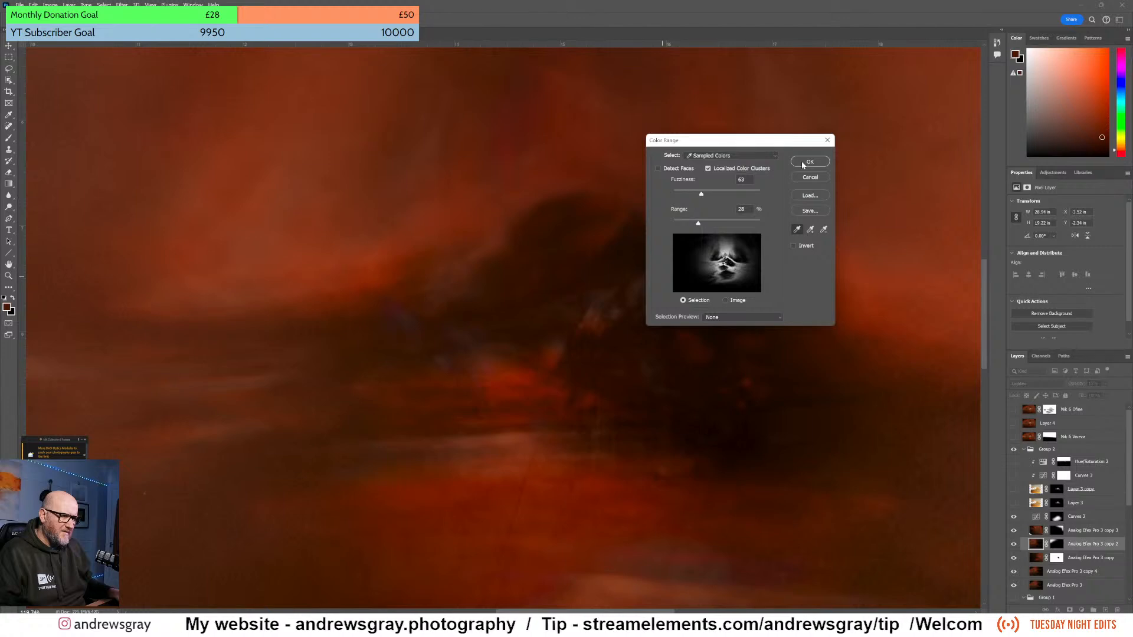
drag(702, 195, 702, 197)
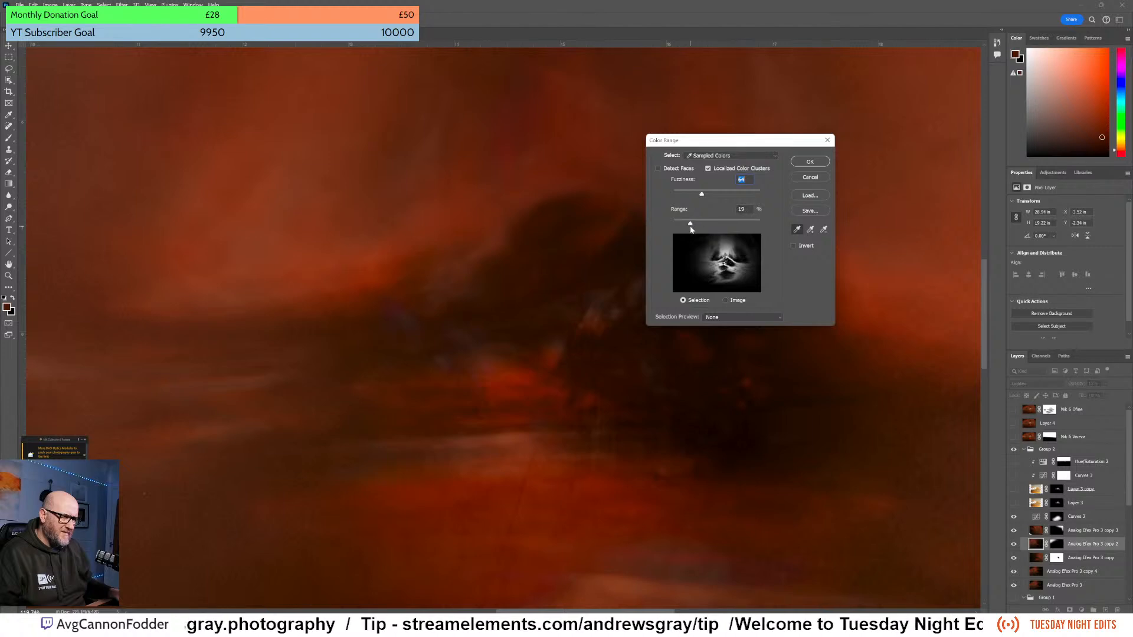
drag(690, 229, 691, 229)
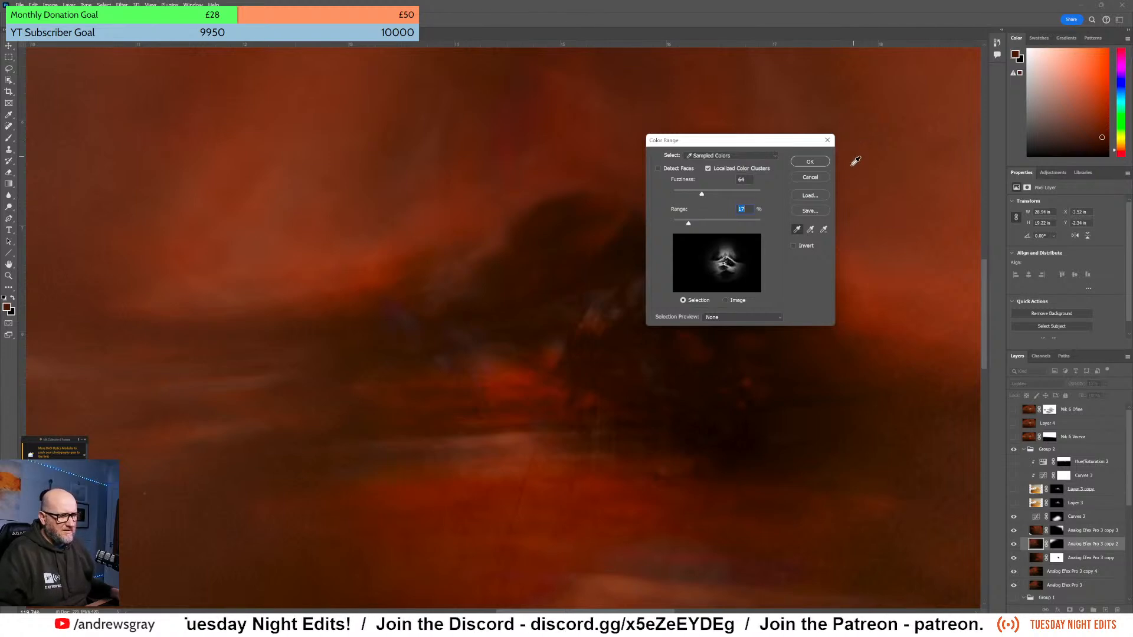
click(810, 210)
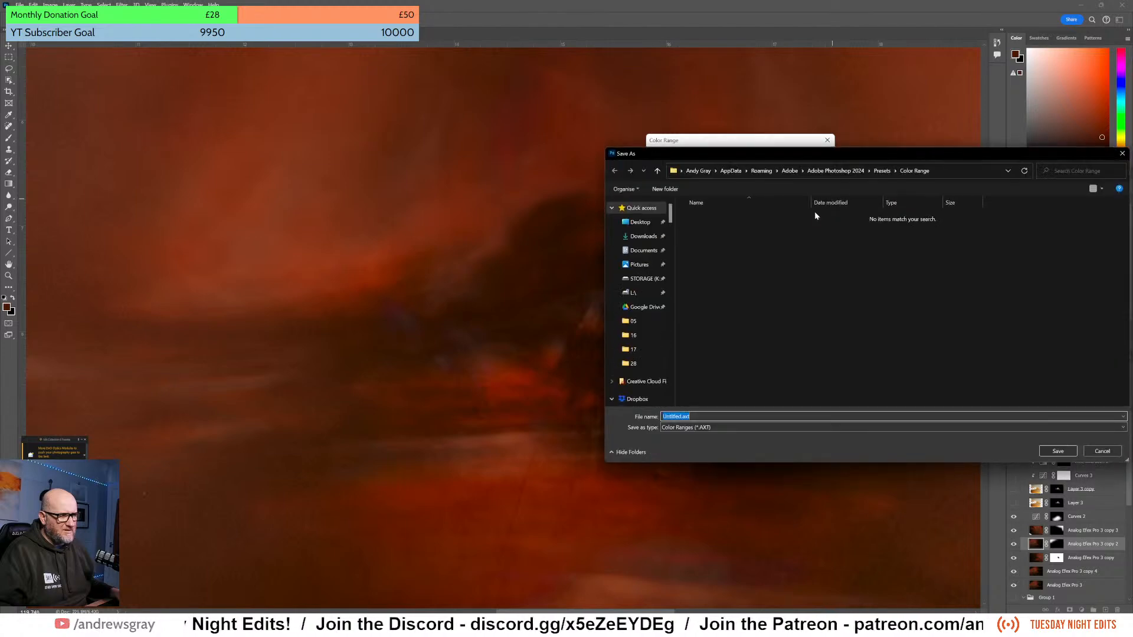
click(1104, 455)
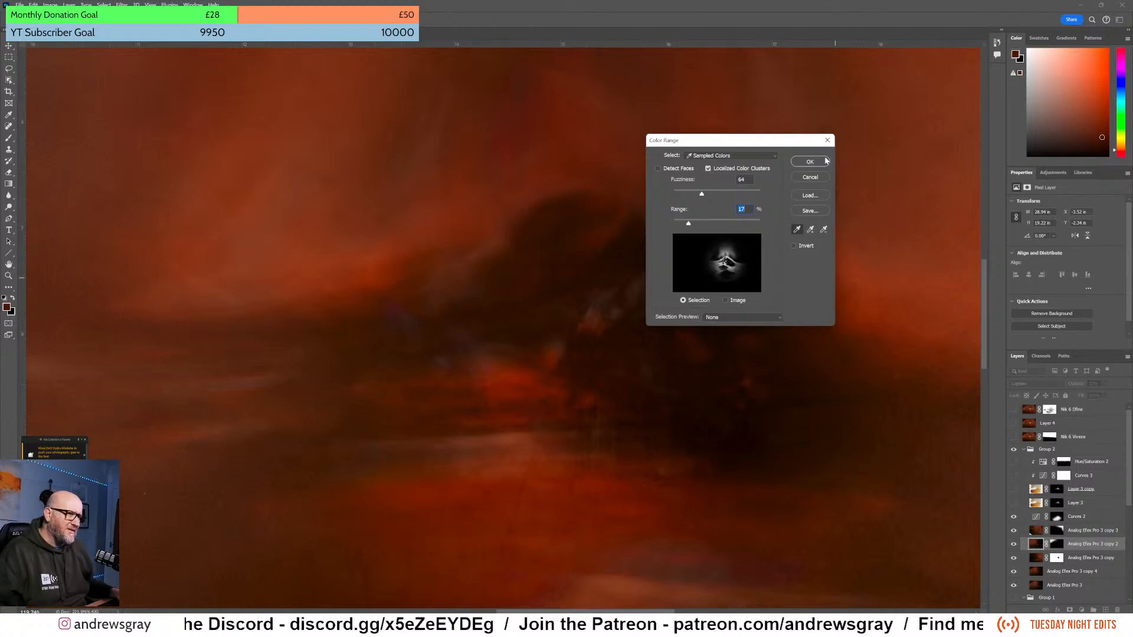
click(809, 163)
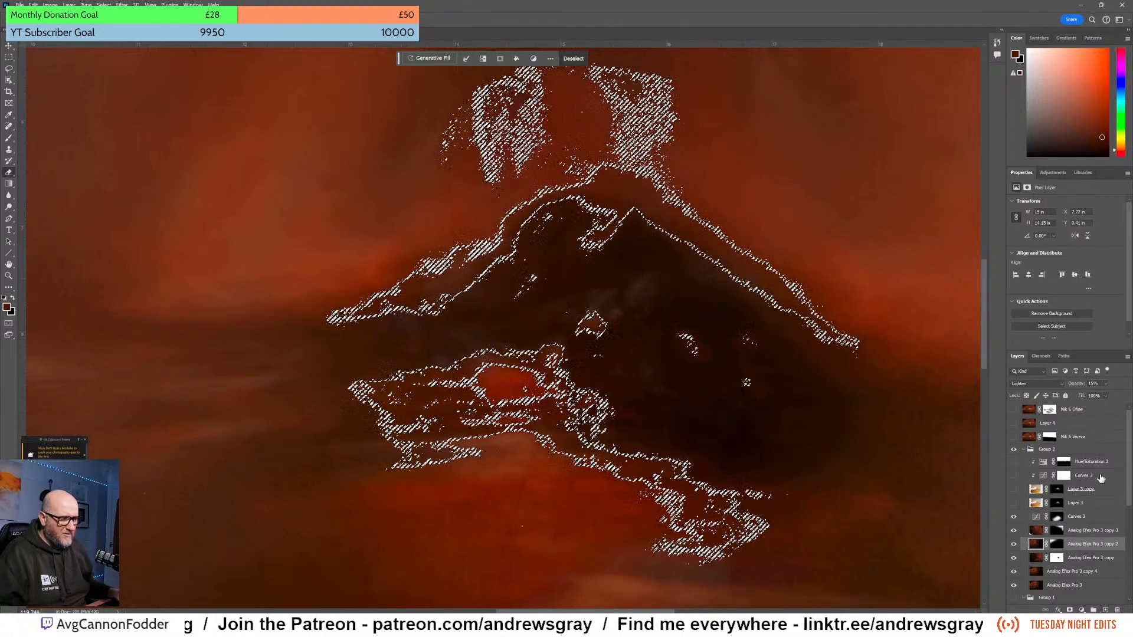
- Show the hill layers, Curves 3, Hue/Saturation 2, Nik 6 Viveza, Layer 4 and Nik 6 Dfine again with the selection active
click(1013, 503)
click(1013, 490)
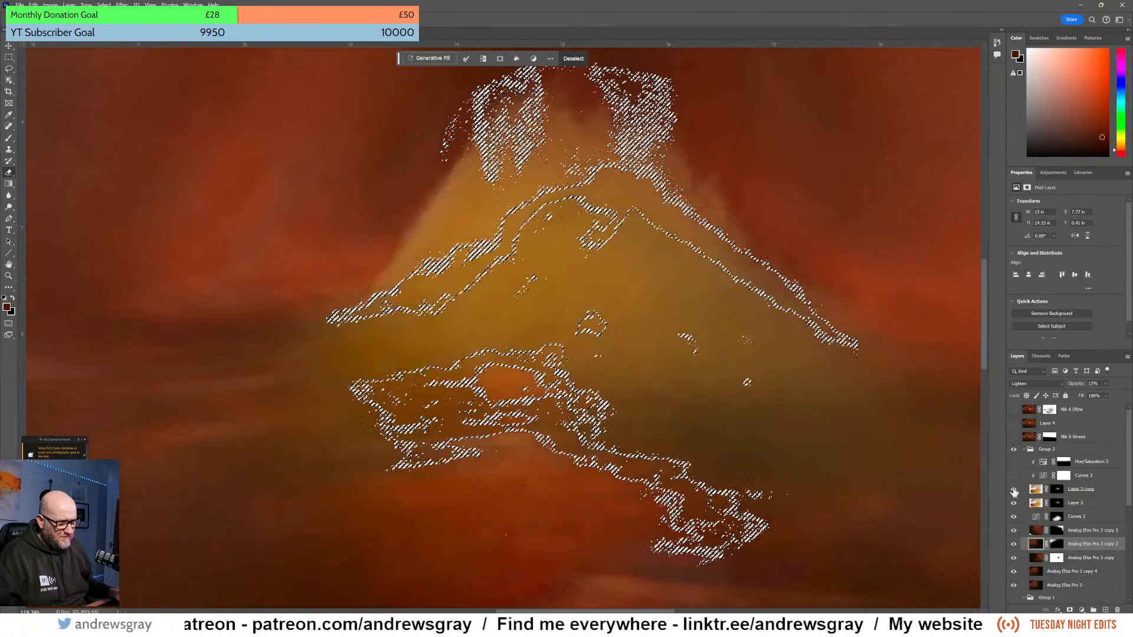
click(1014, 474)
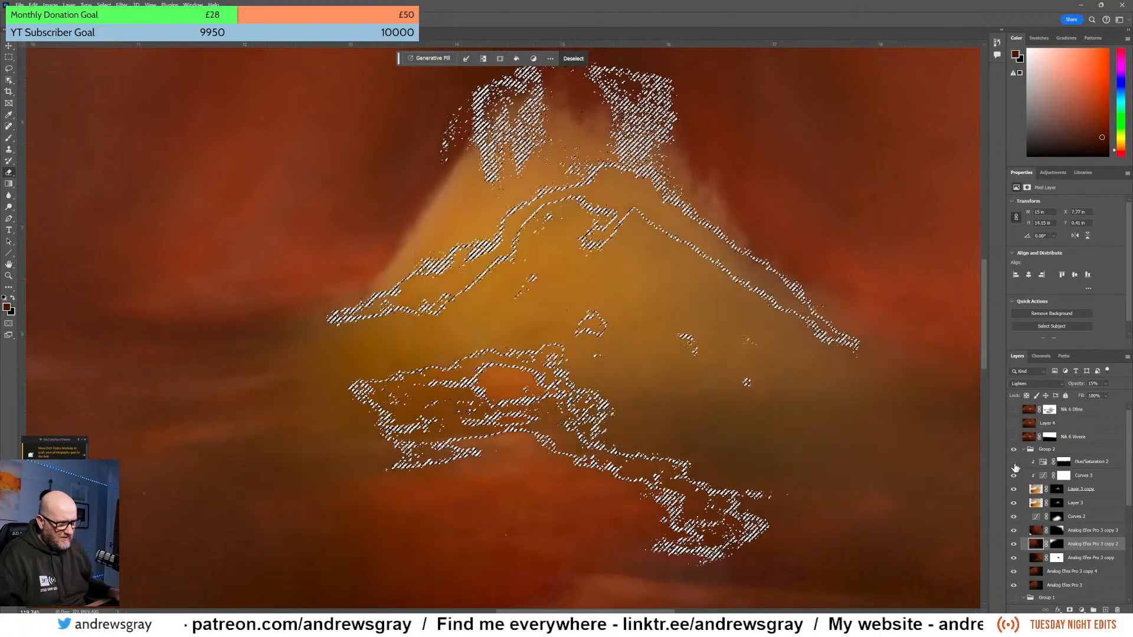
click(1014, 462)
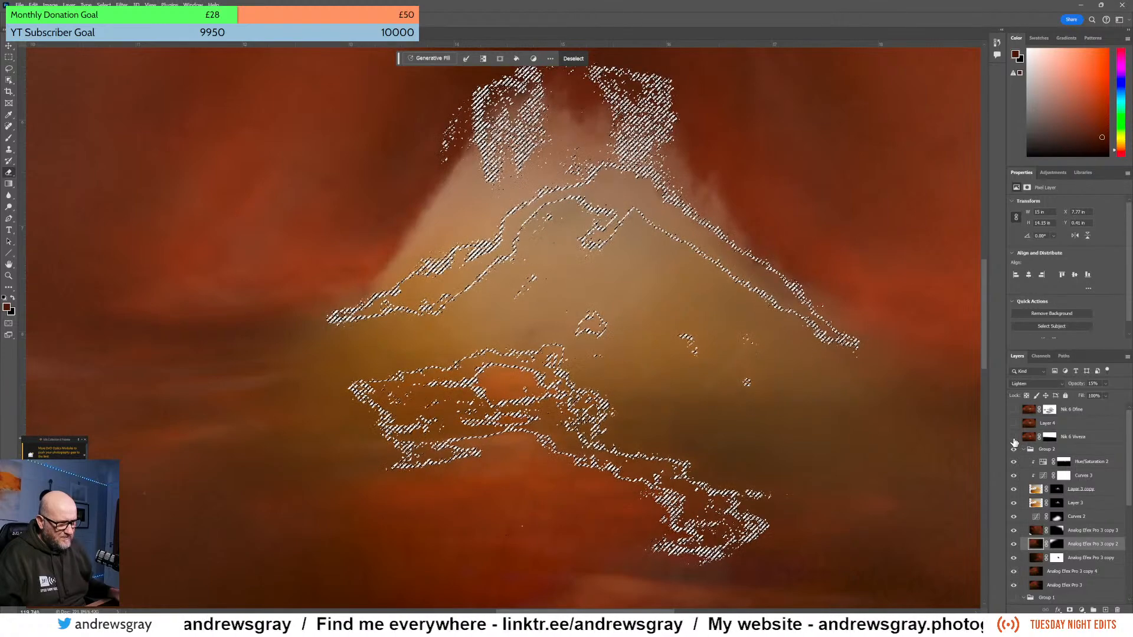
click(1013, 439)
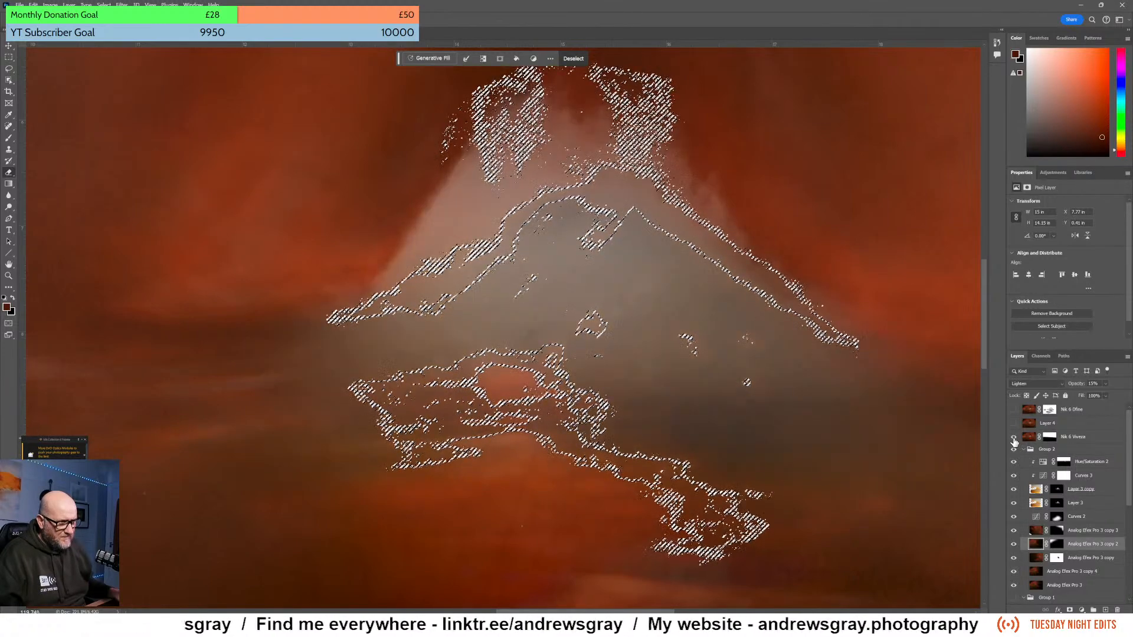
click(1014, 423)
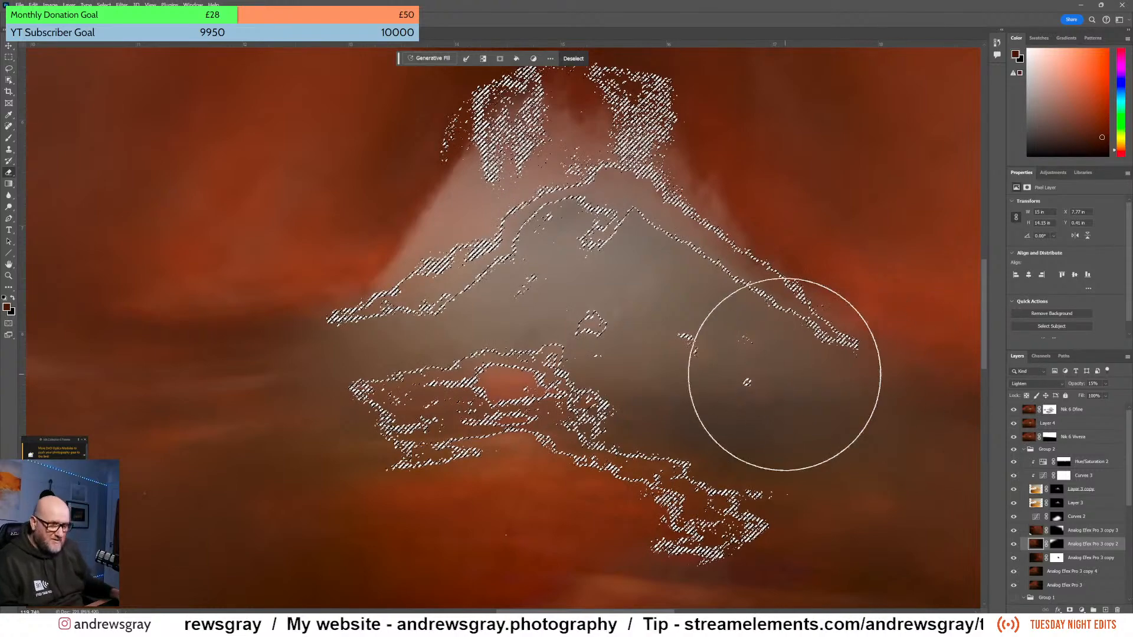
scroll(786, 374, down, 5)
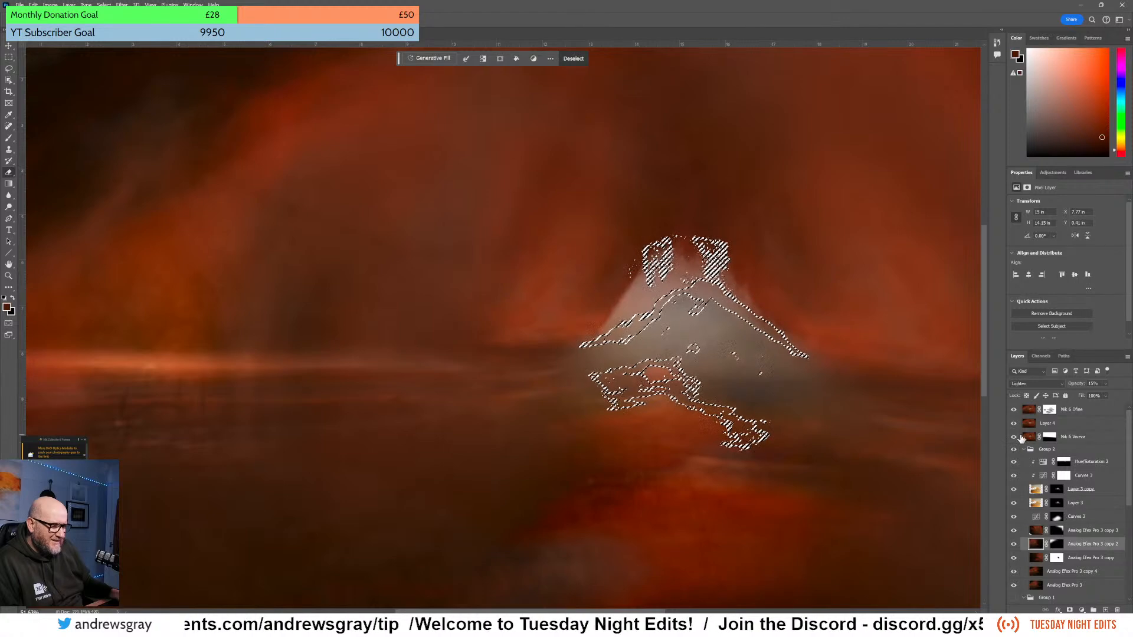
- Hide the three layers above Group 2, clear the selected areas from the Hue/Saturation 2 layer mask, and deselect
click(1013, 410)
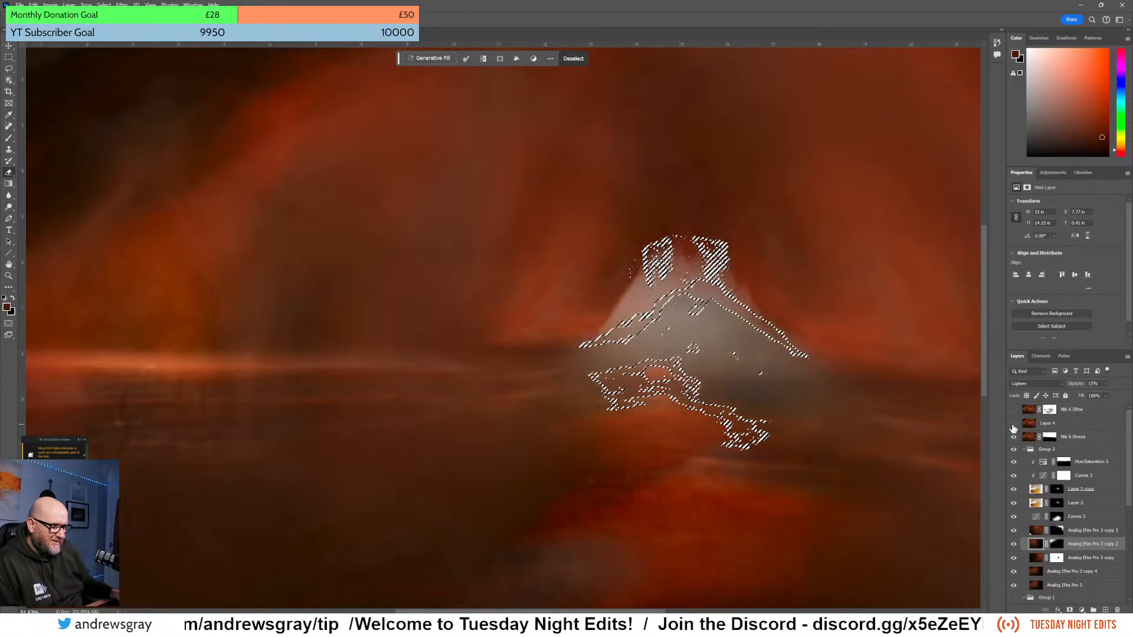
click(1014, 437)
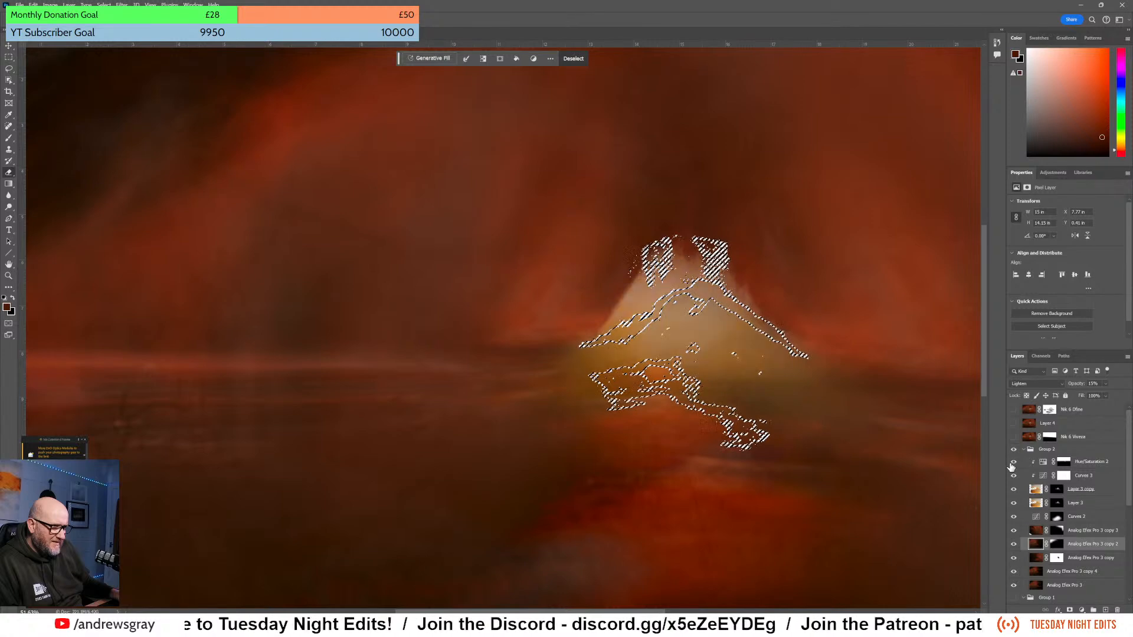
click(1064, 462)
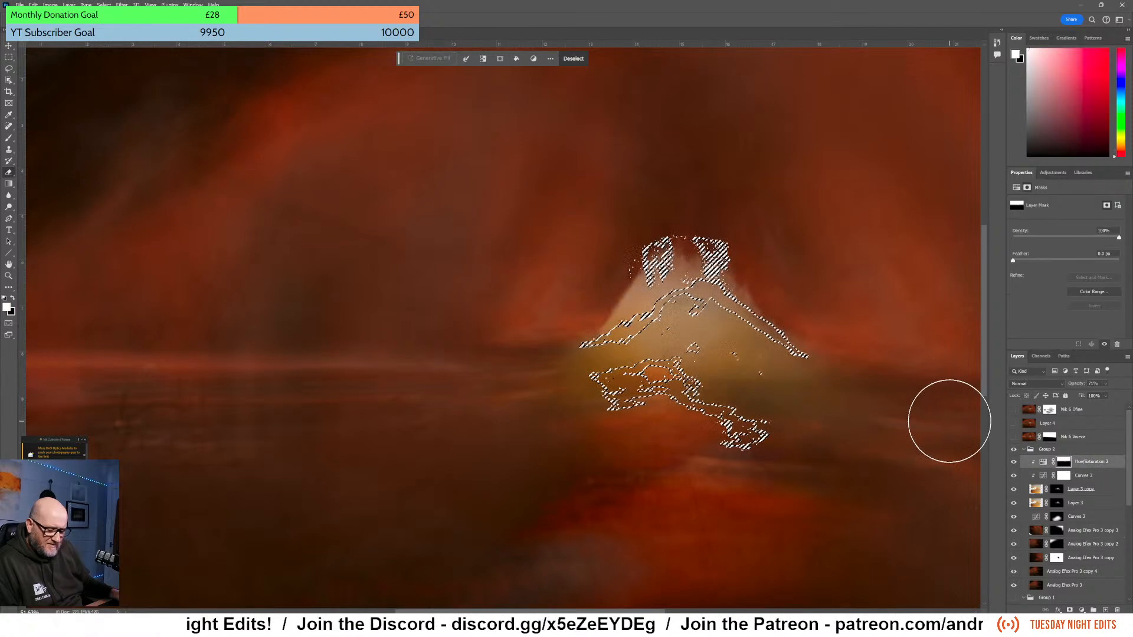
key(ctrl+d)
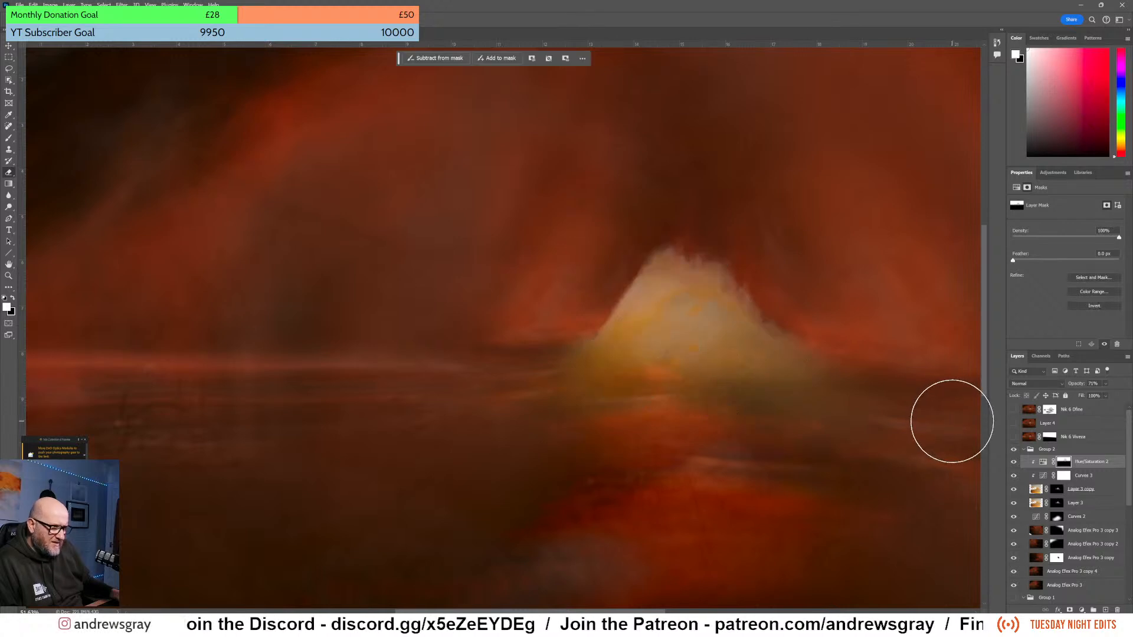
- Compare the painting with and without Nik 6 Viveza, leaving it visible, and show Nik 6 Dfine again while Layer 4 stays hidden
click(1013, 437)
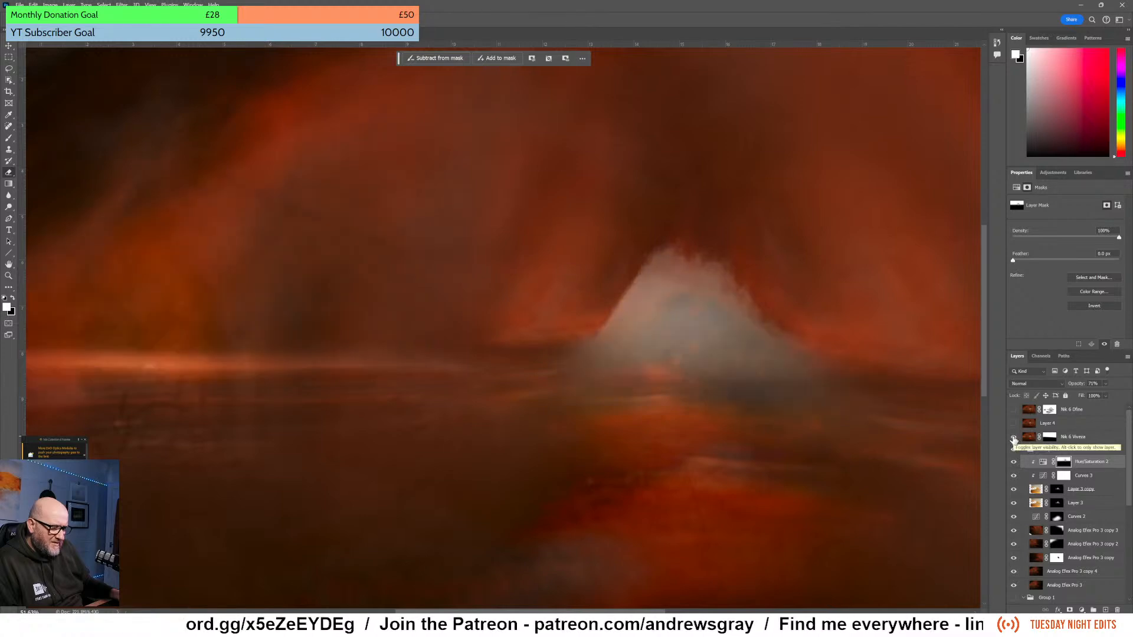
click(1013, 437)
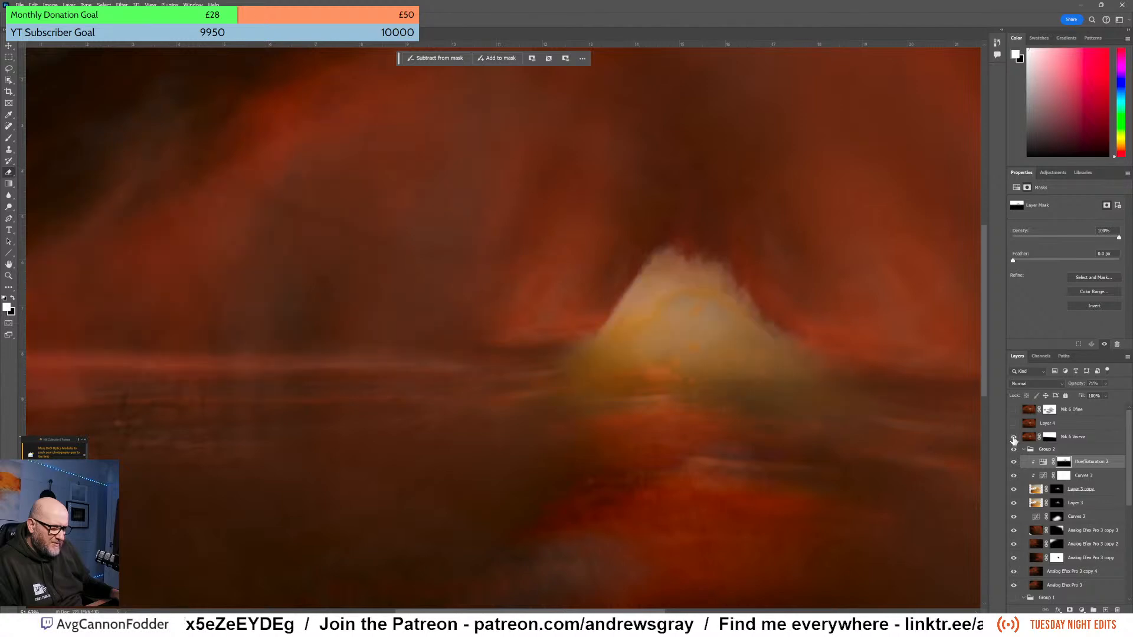
click(1013, 437)
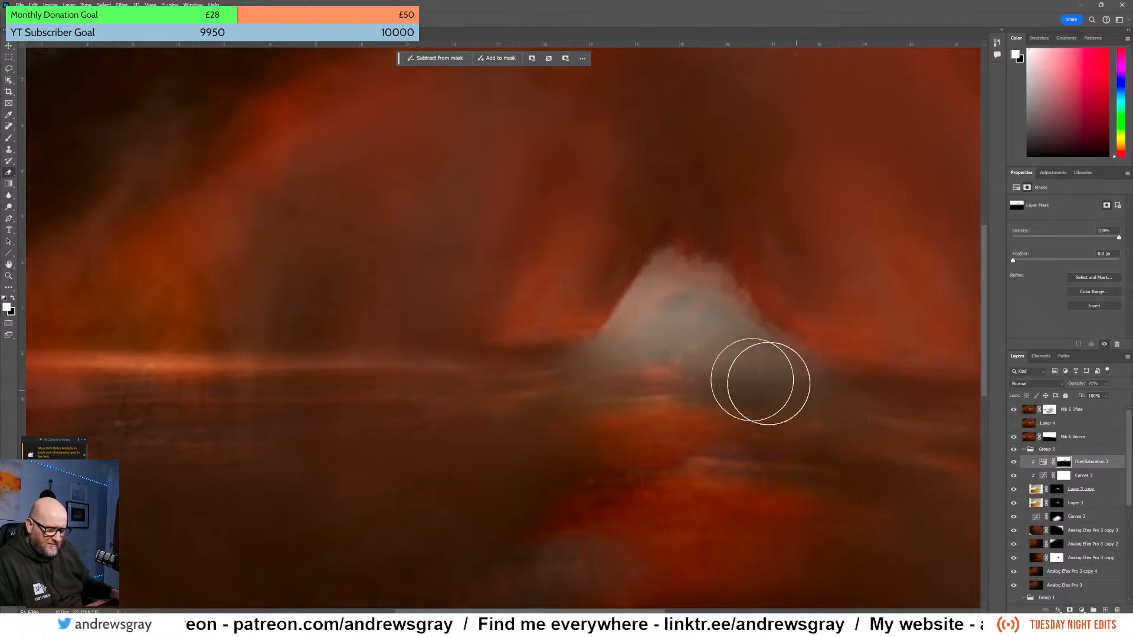
scroll(726, 375, down, 2)
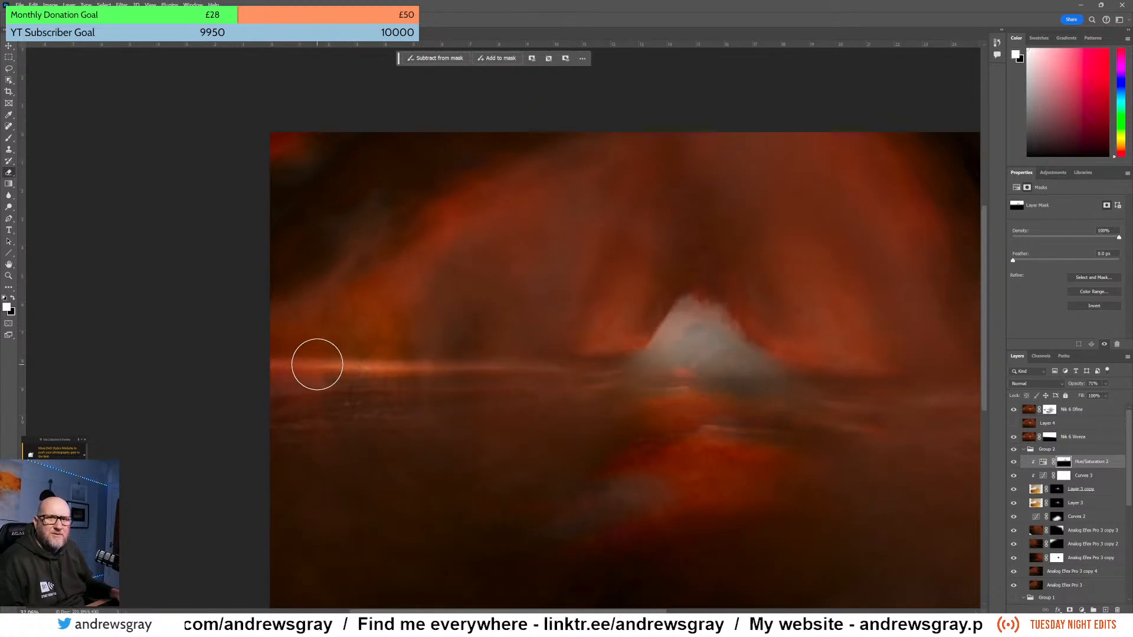
- Check the hill with Hue/Saturation 2 off and on, then copy its layer mask onto Curves 3, replacing the existing mask
click(9, 47)
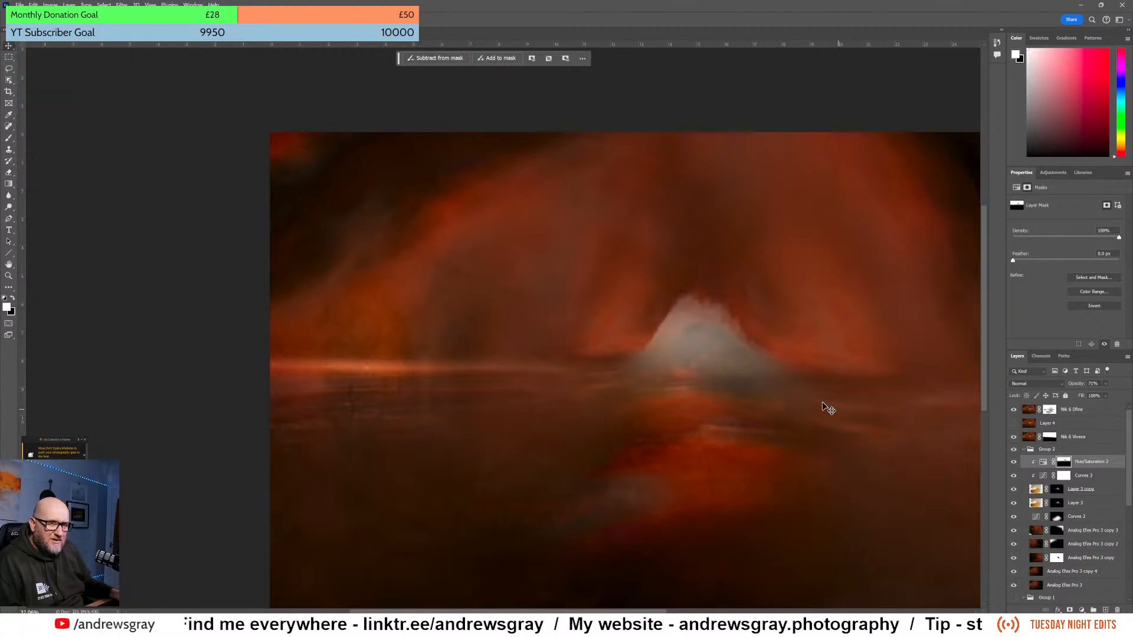
scroll(793, 402, up, 4)
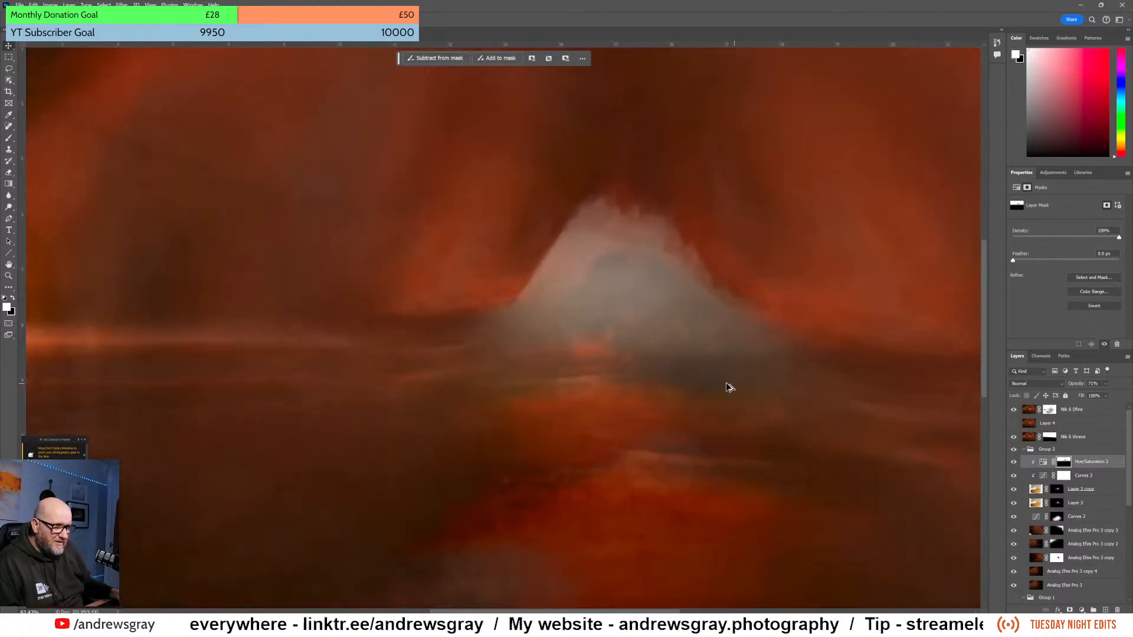
scroll(652, 375, up, 2)
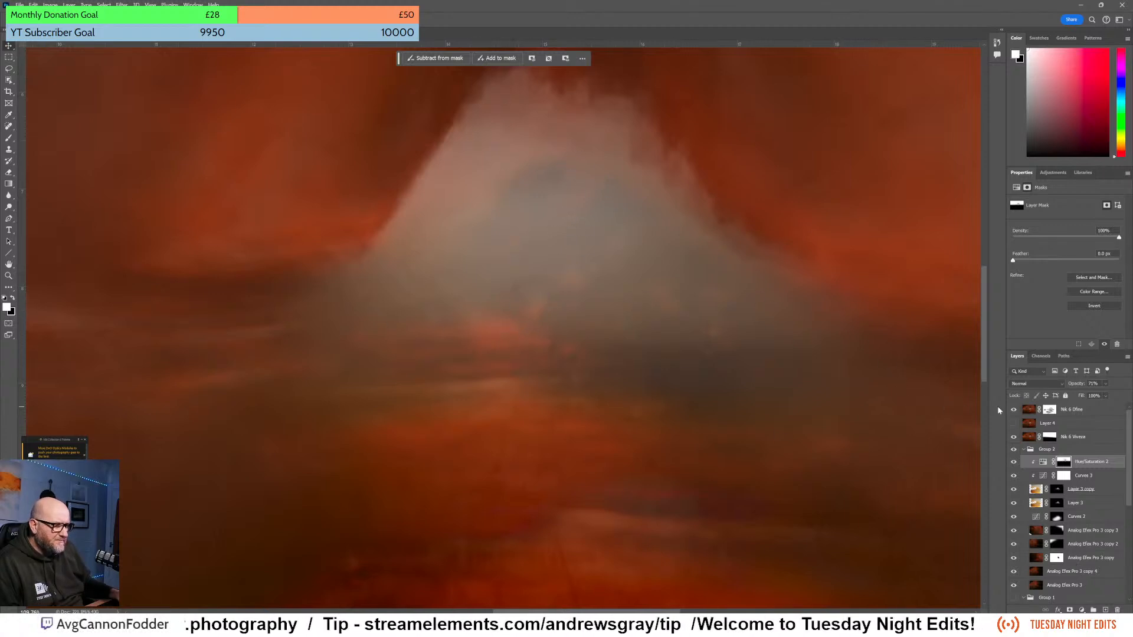
click(1013, 463)
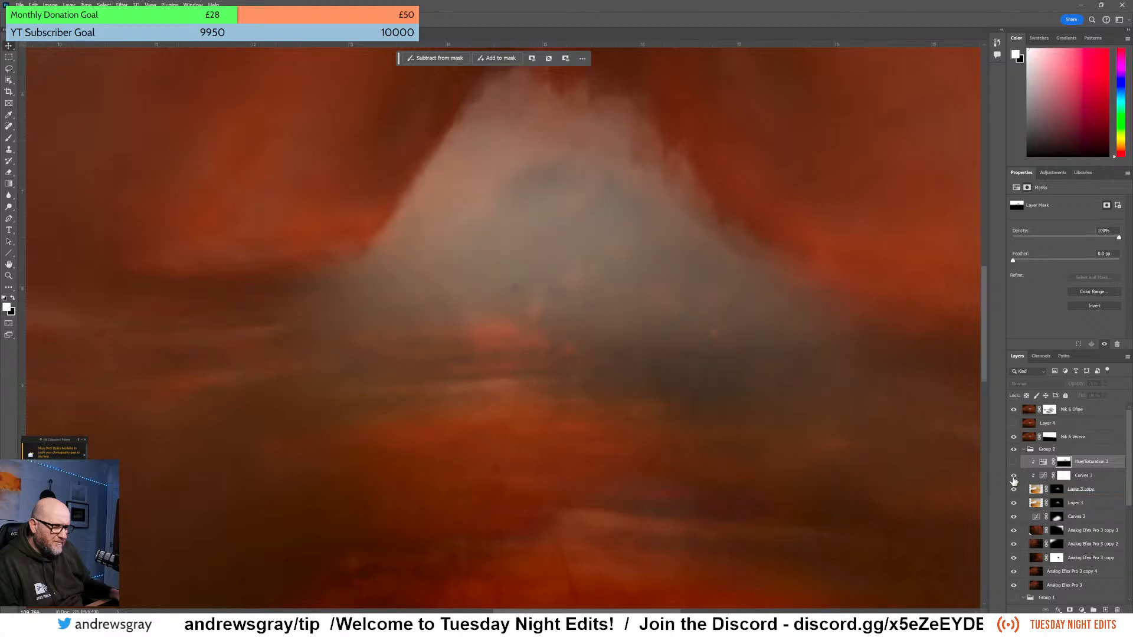
click(1014, 463)
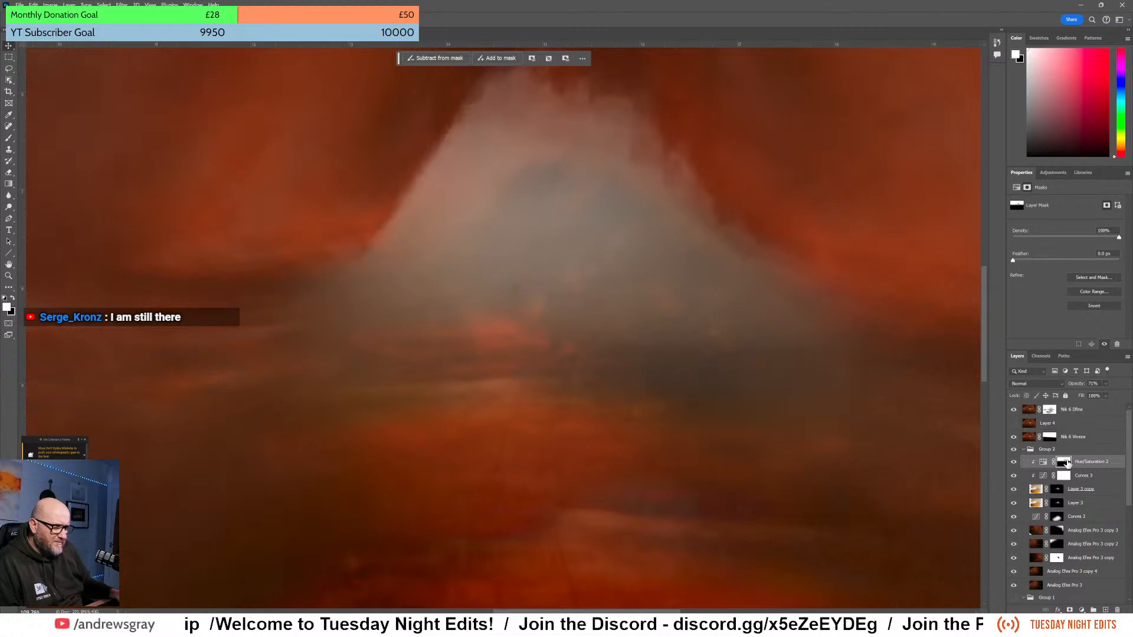
drag(1064, 466, 1065, 480)
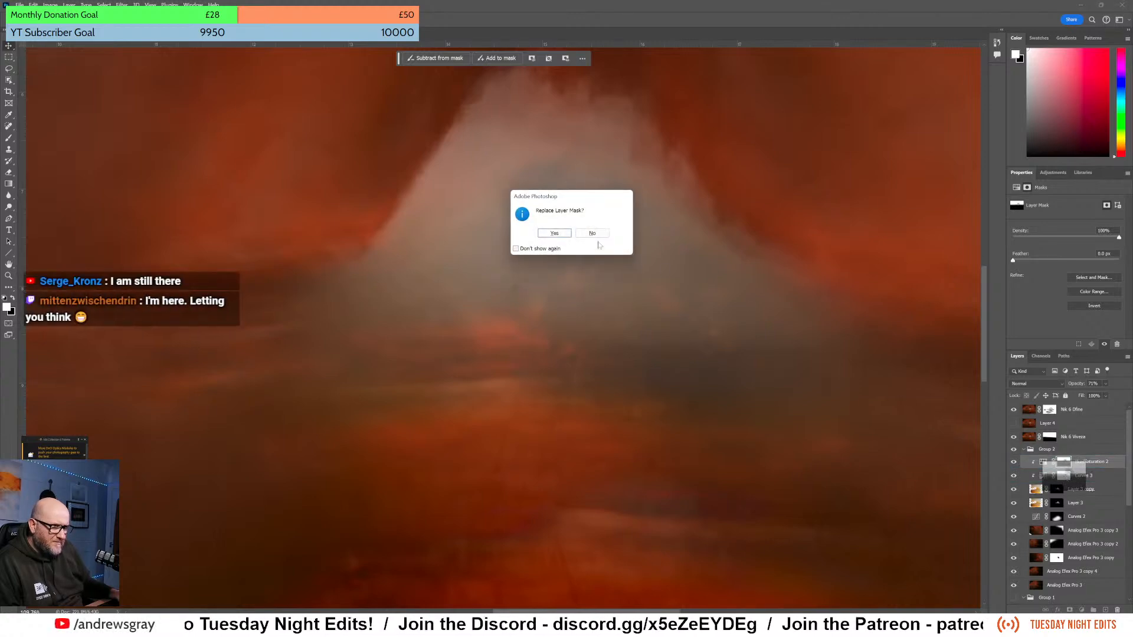
click(558, 233)
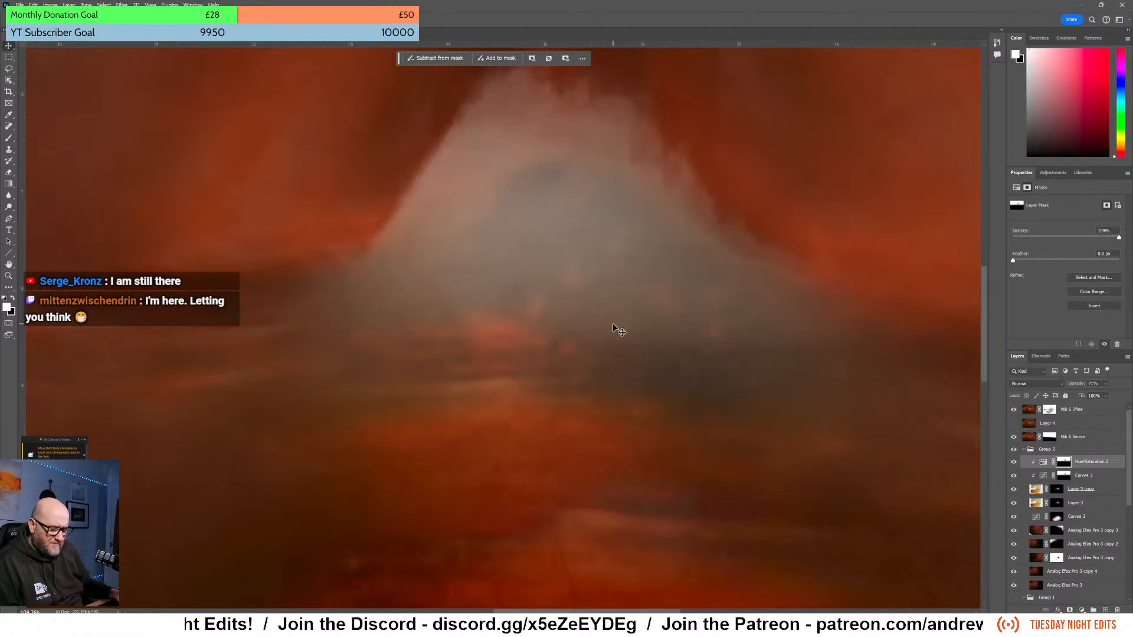
- Compare the whole painting with Nik 6 Dfine off and on, and with Layer 4 on and off
scroll(555, 327, down, 5)
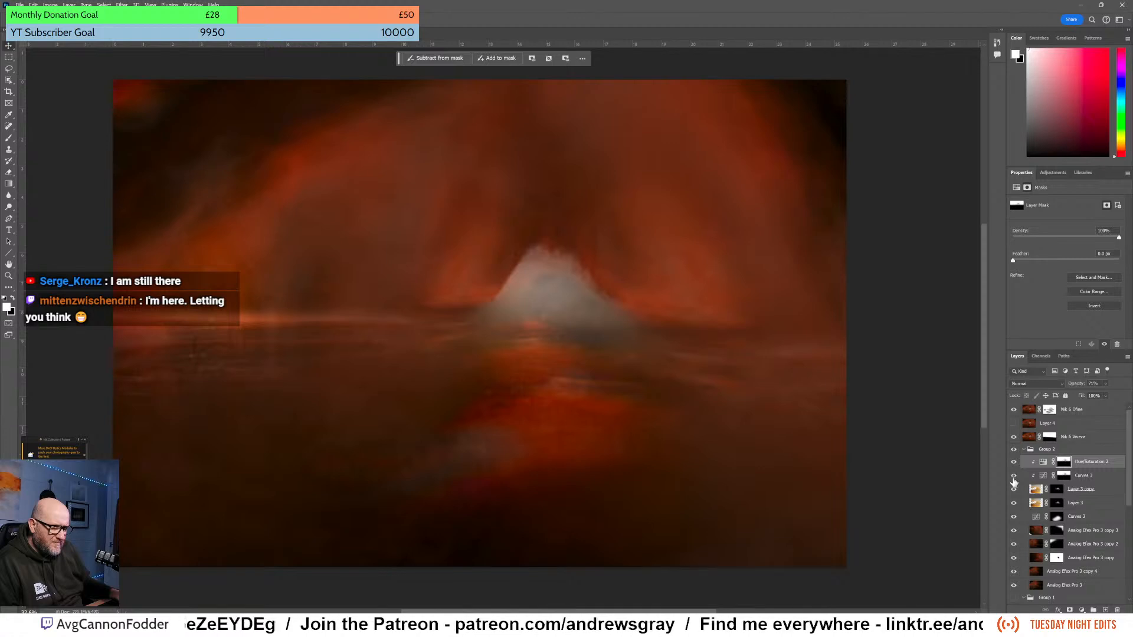
click(1013, 411)
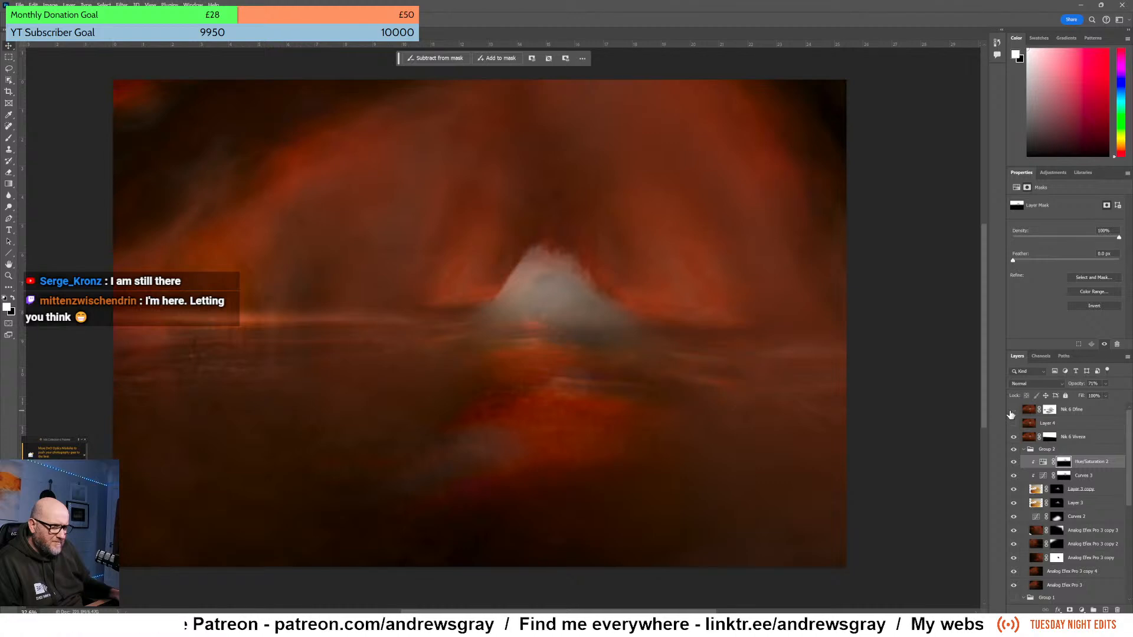
click(1013, 411)
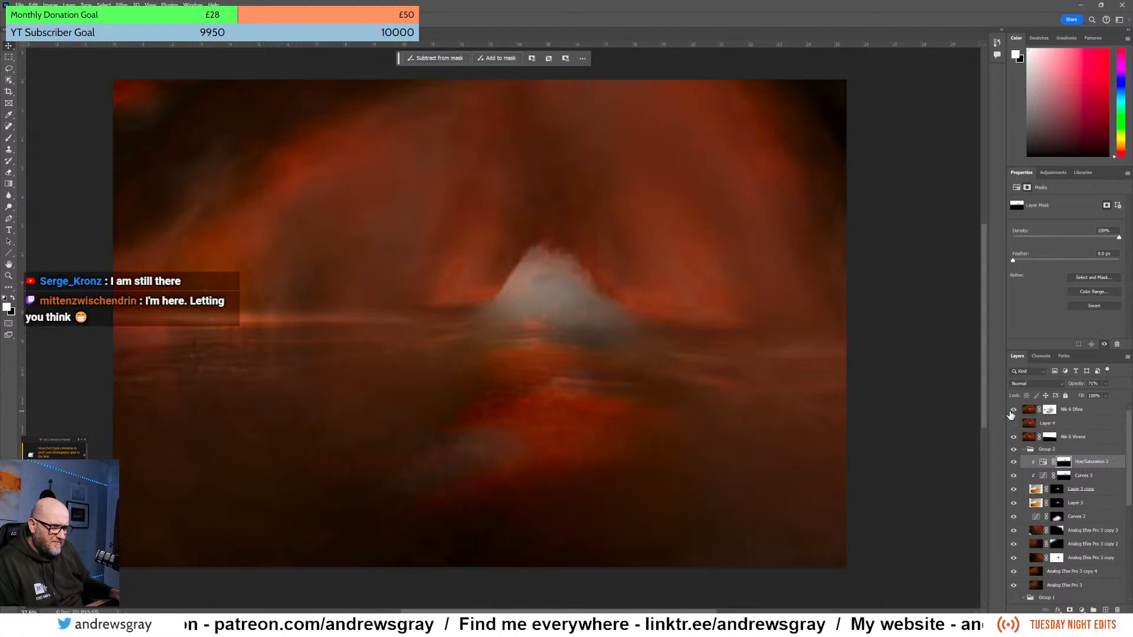
click(1013, 424)
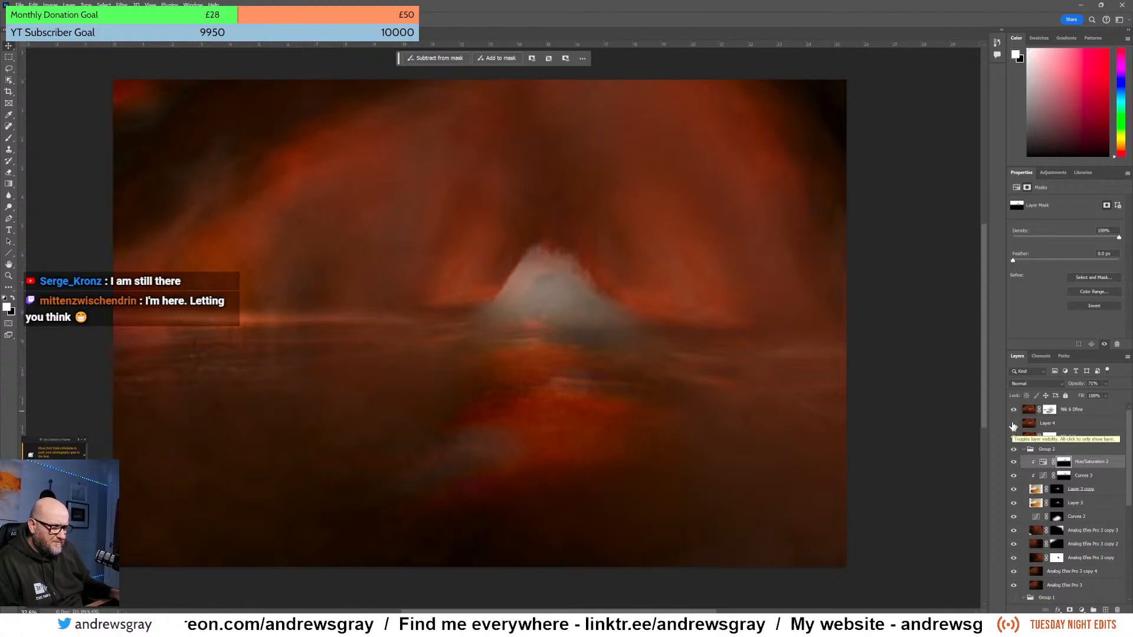
click(1012, 425)
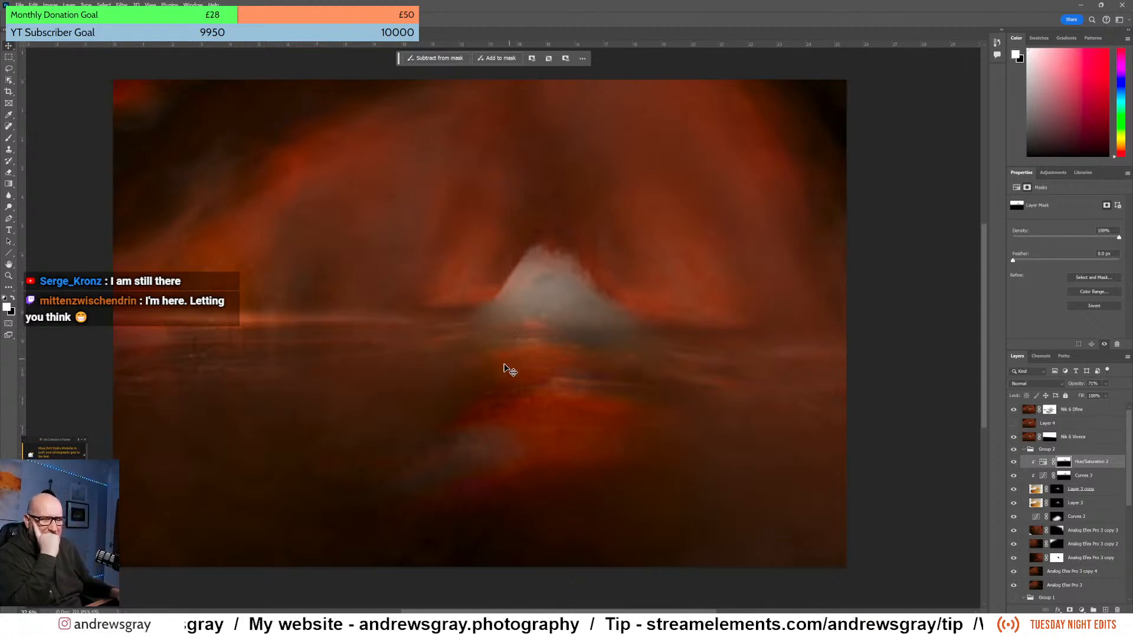
drag(446, 339, 516, 344)
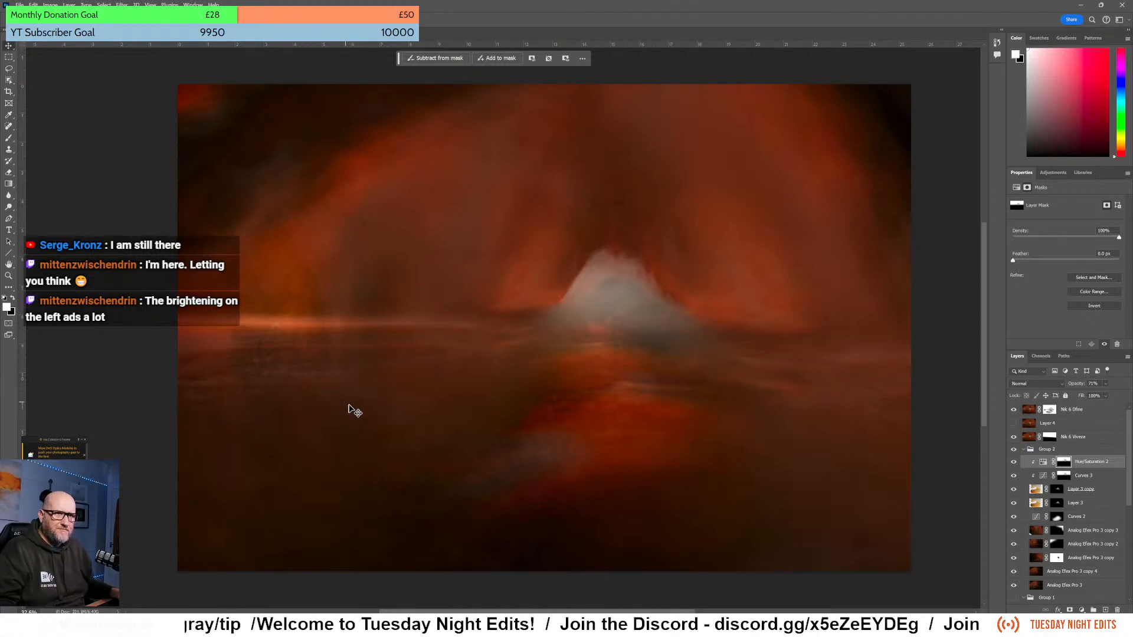
key(ctrl+w)
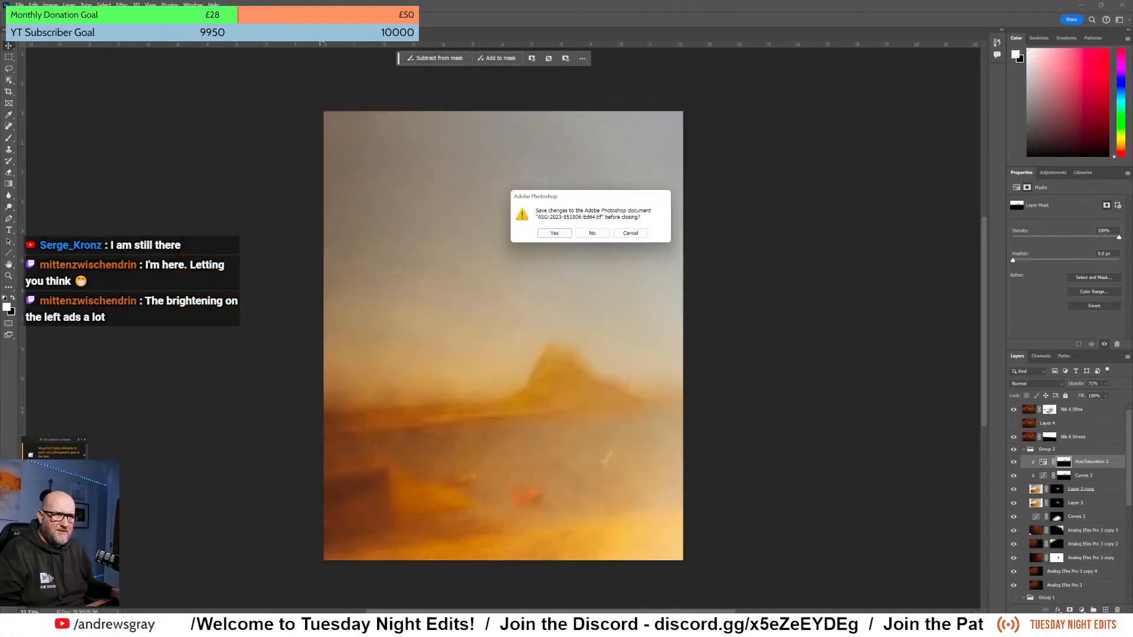
click(591, 233)
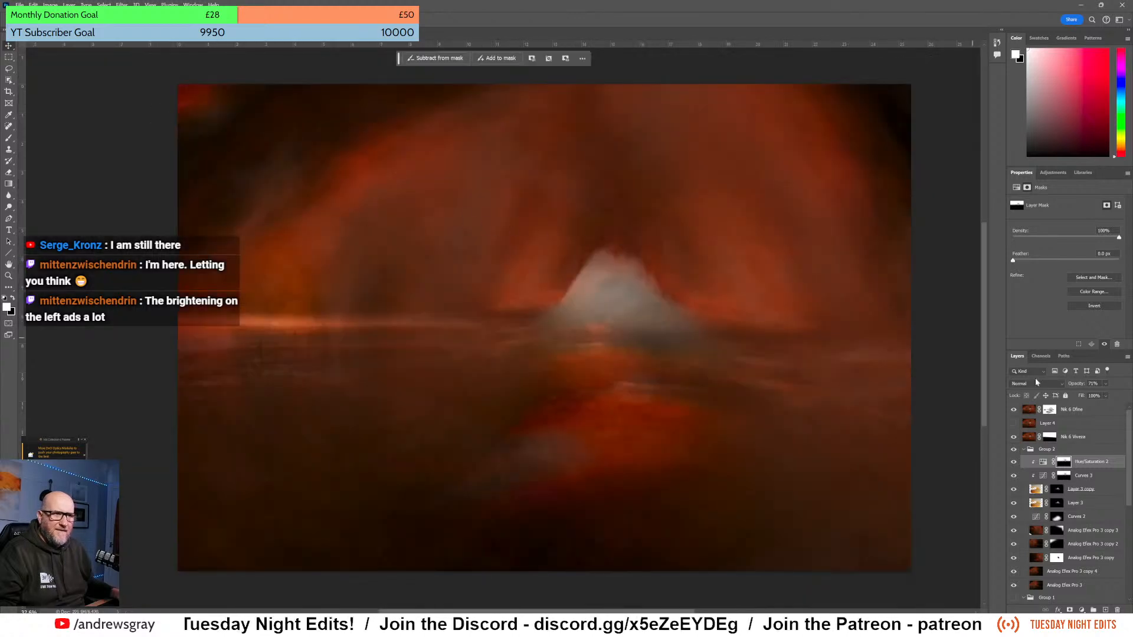
- Delete Group 1 and all the layers beneath it, down to the lowest NEF source layer
scroll(1114, 466, down, 3)
scroll(1114, 460, down, 3)
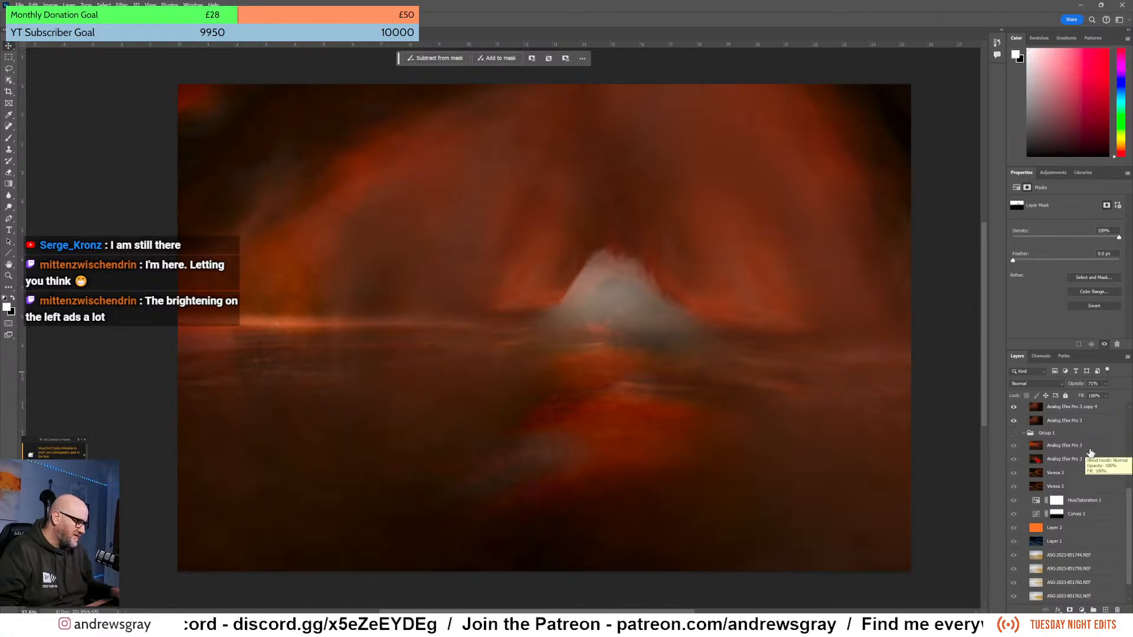
click(1070, 436)
scroll(1085, 510, down, 2)
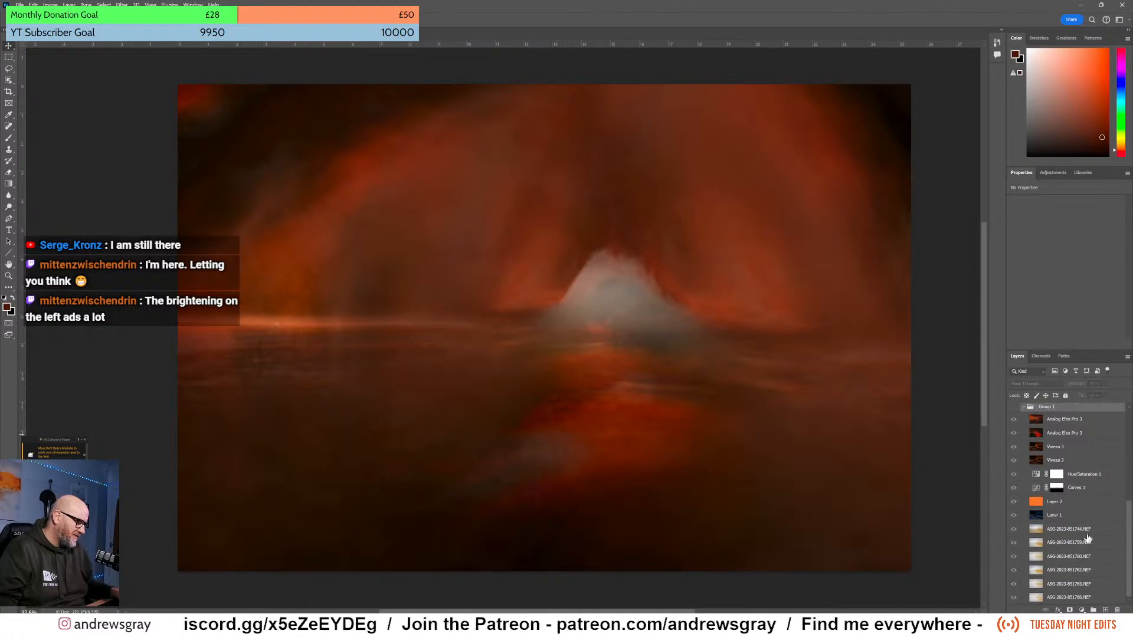
scroll(1082, 597, up, 2)
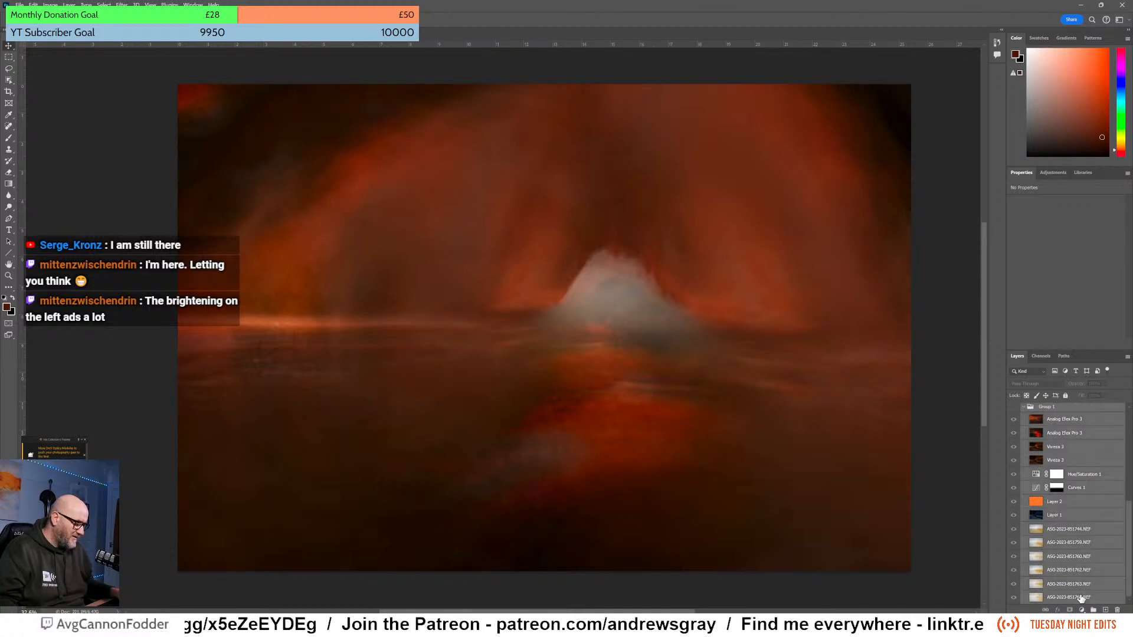
scroll(1096, 494, up, 1)
drag(1093, 451, 1114, 608)
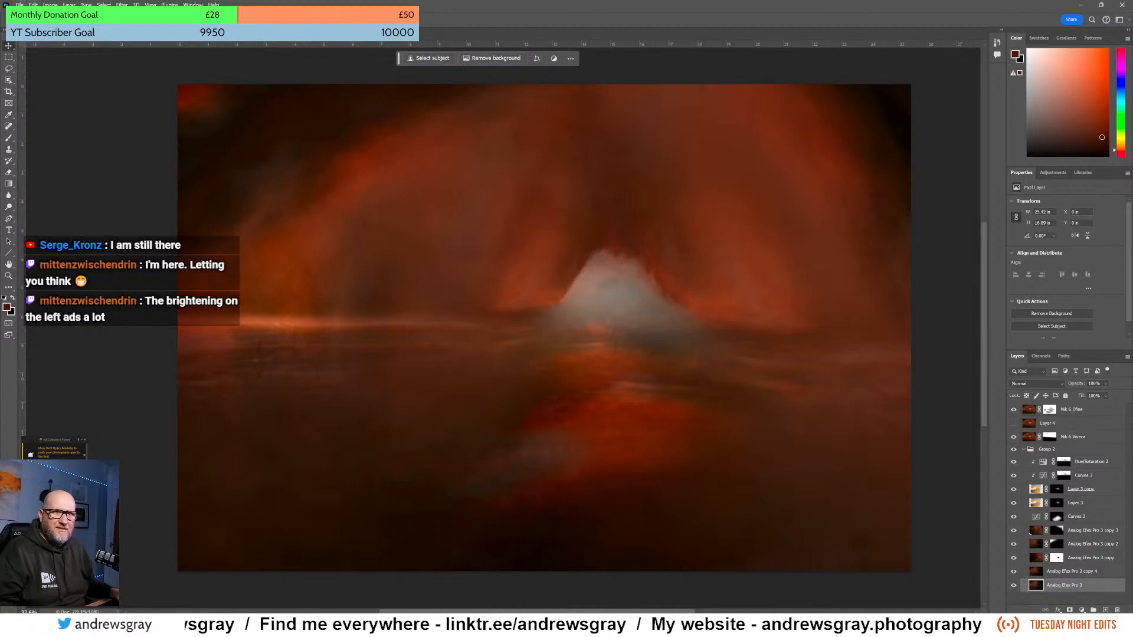
click(19, 5)
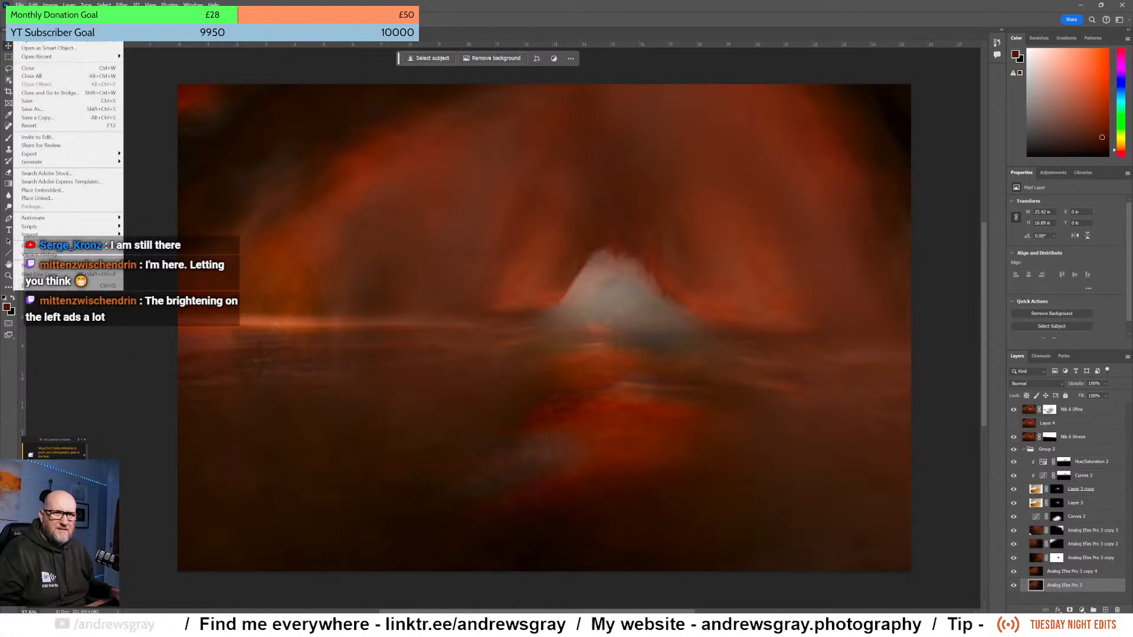
click(41, 102)
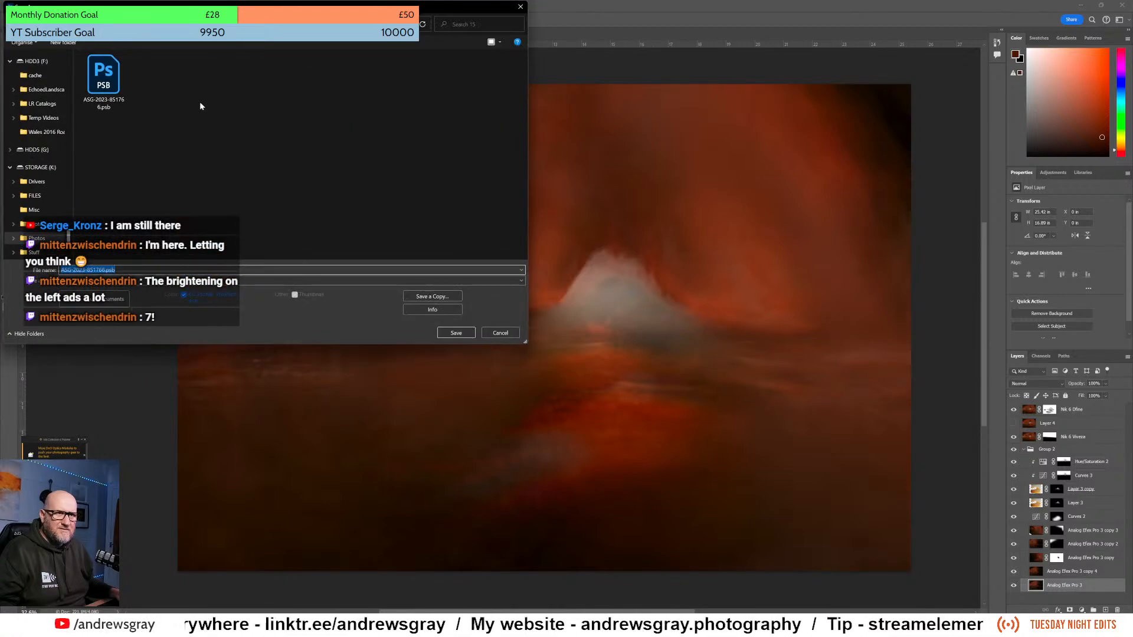
click(103, 270)
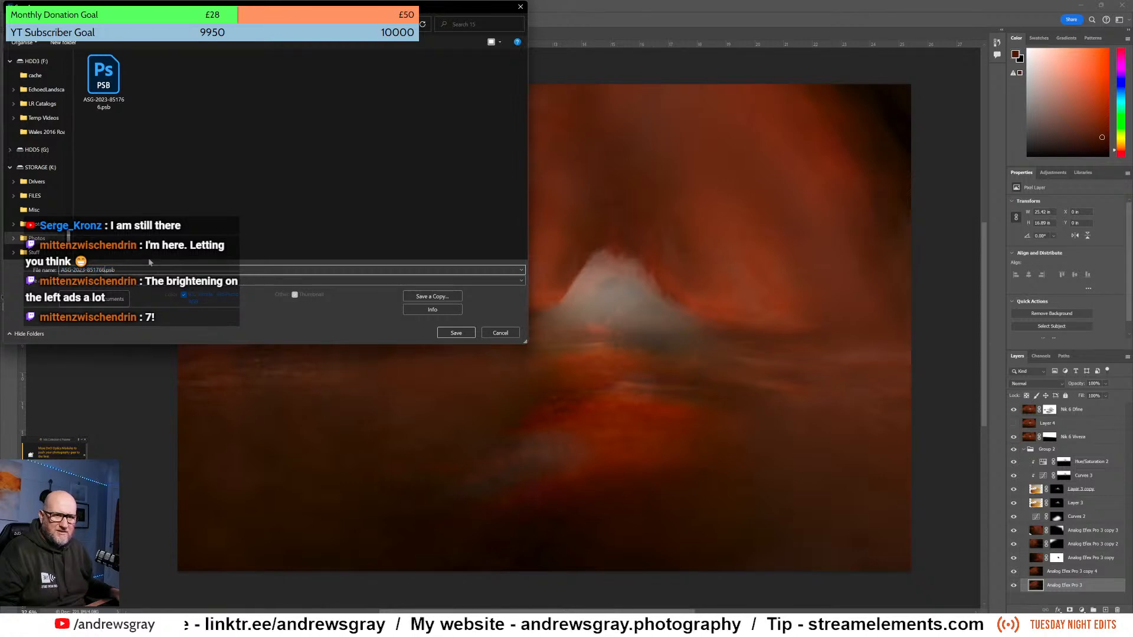
text(-2nd)
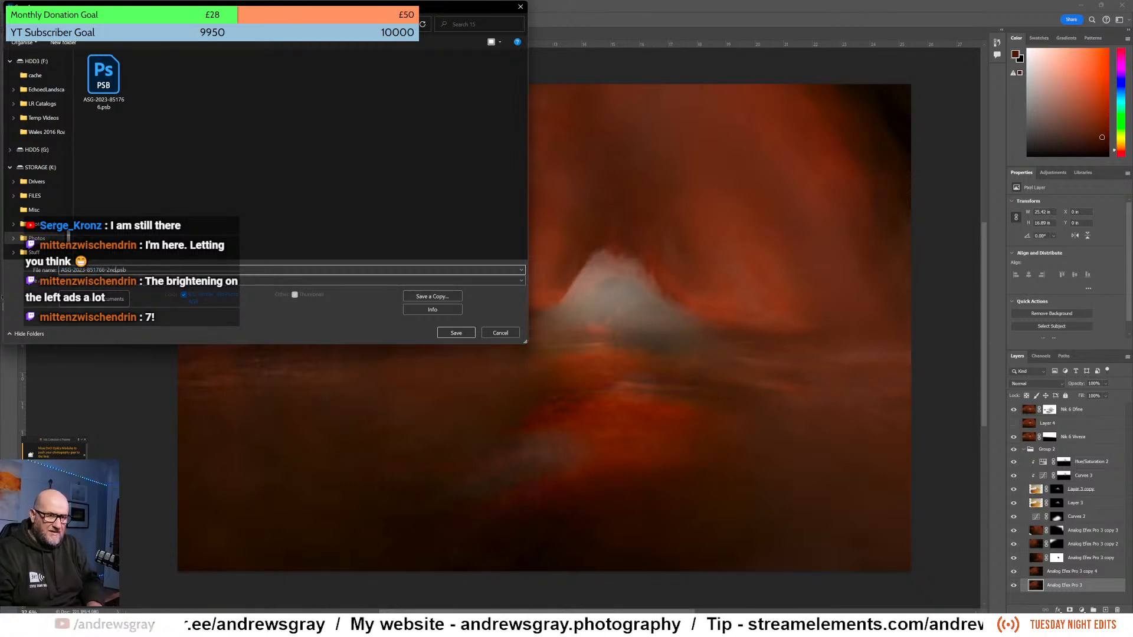
text(veres)
key(BackSpace)
key(BackSpace)
text(sion)
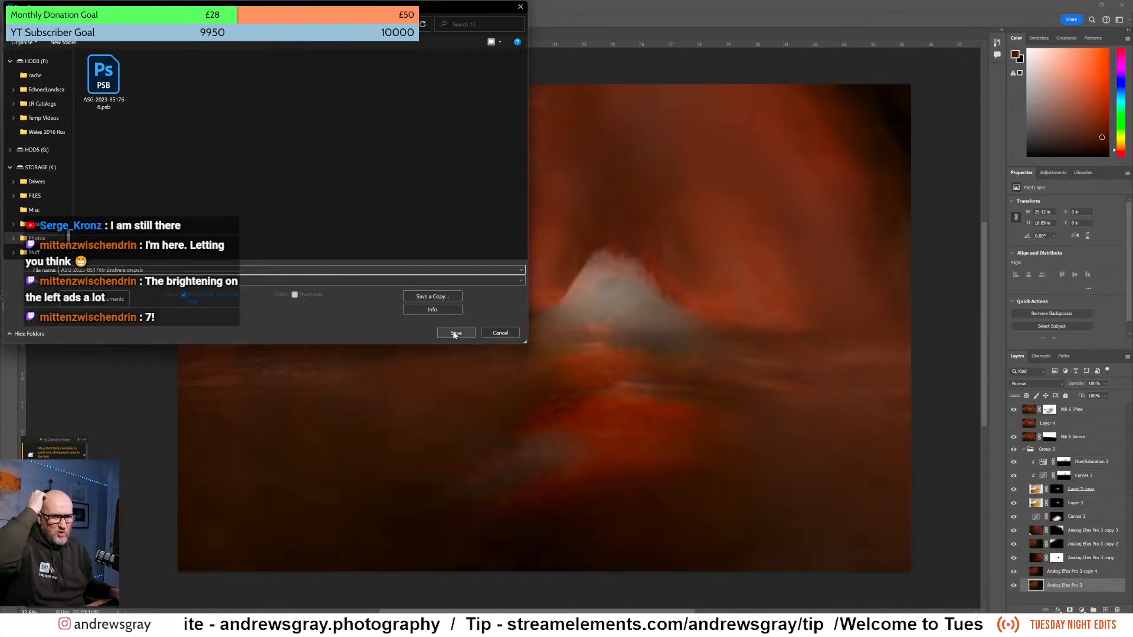
- Try to save the file as a layered TIFF with ZIP image compression and RLE layer compression
click(484, 281)
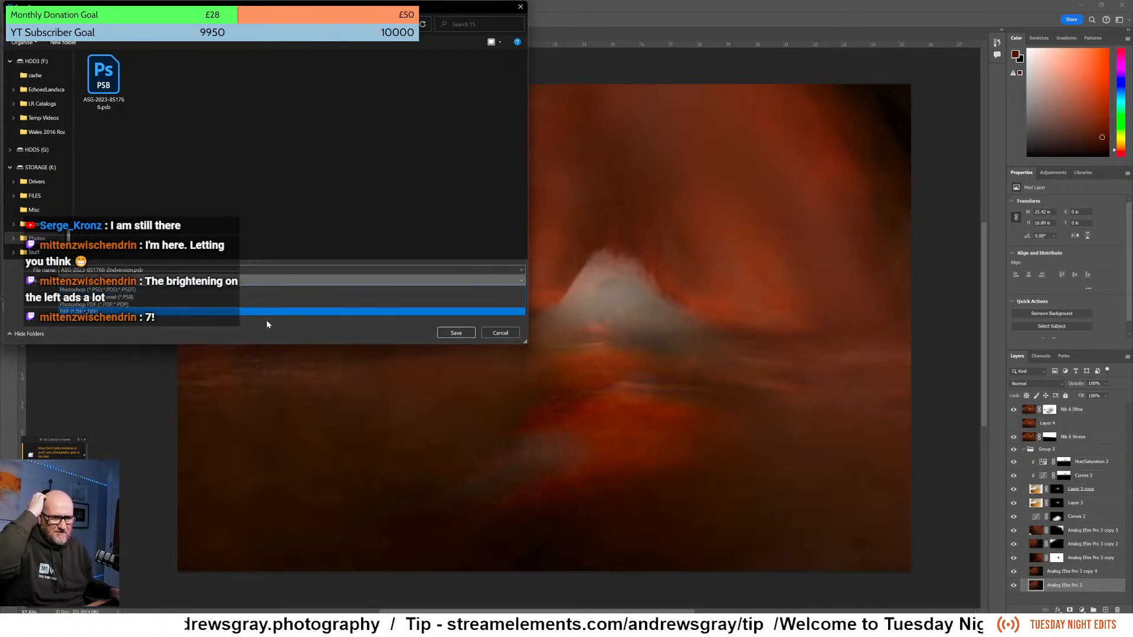
click(273, 313)
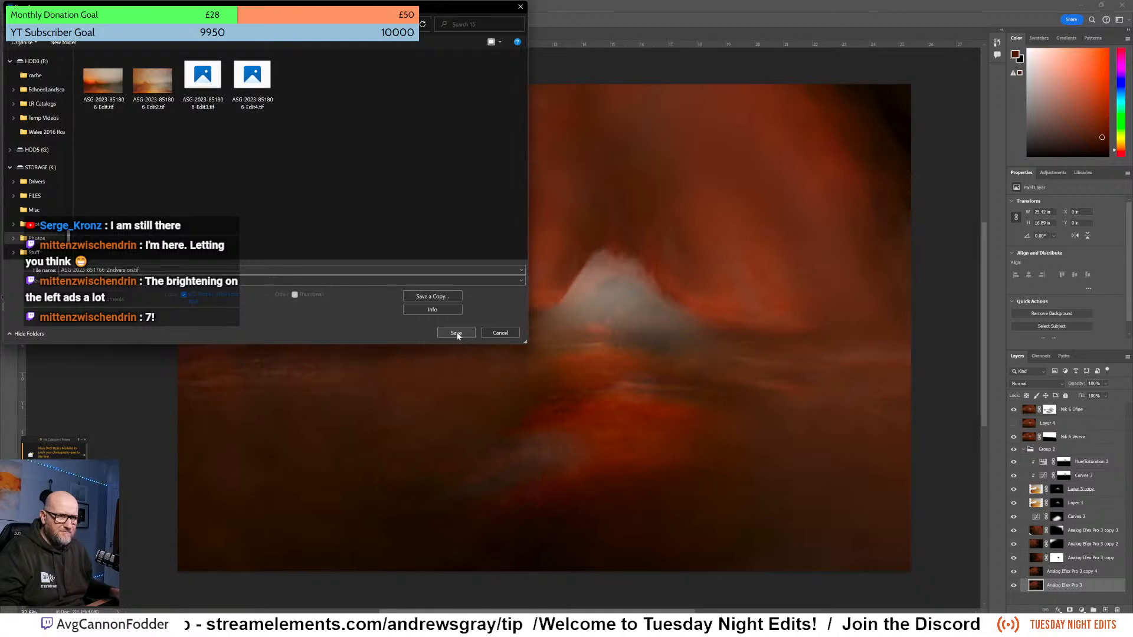
click(456, 334)
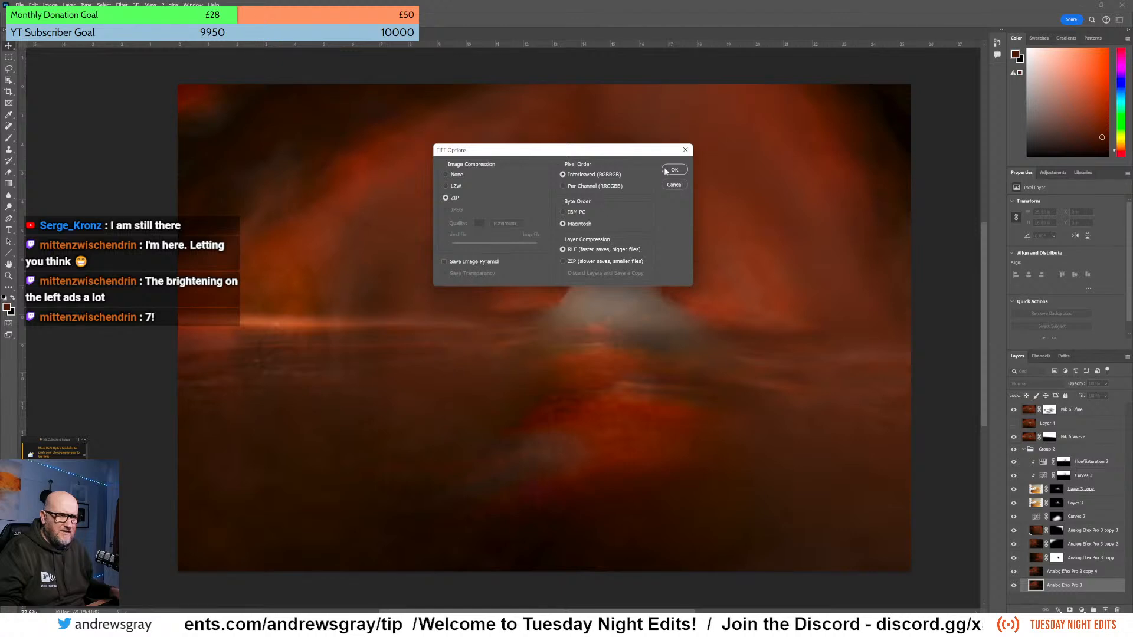
click(665, 170)
click(561, 235)
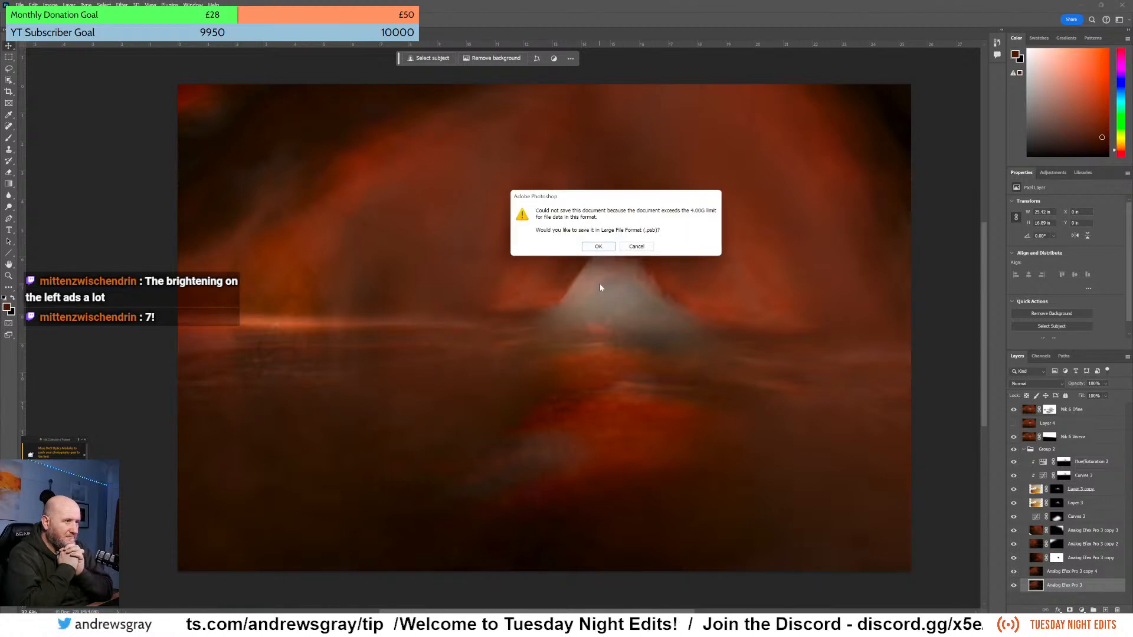
click(599, 249)
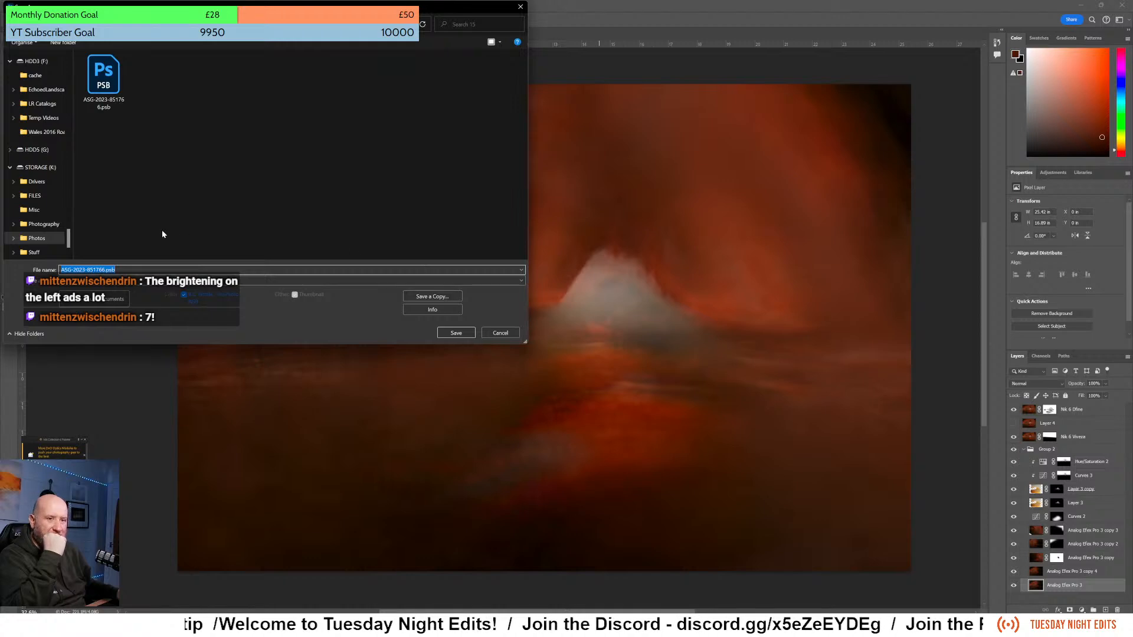
click(105, 270)
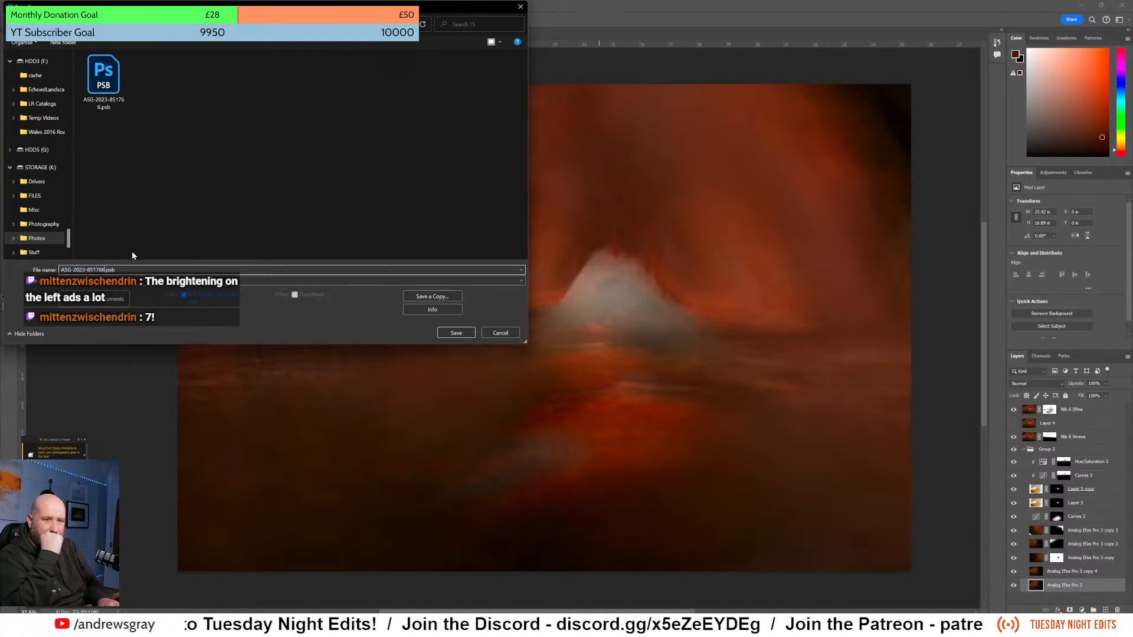
text(-2nd version)
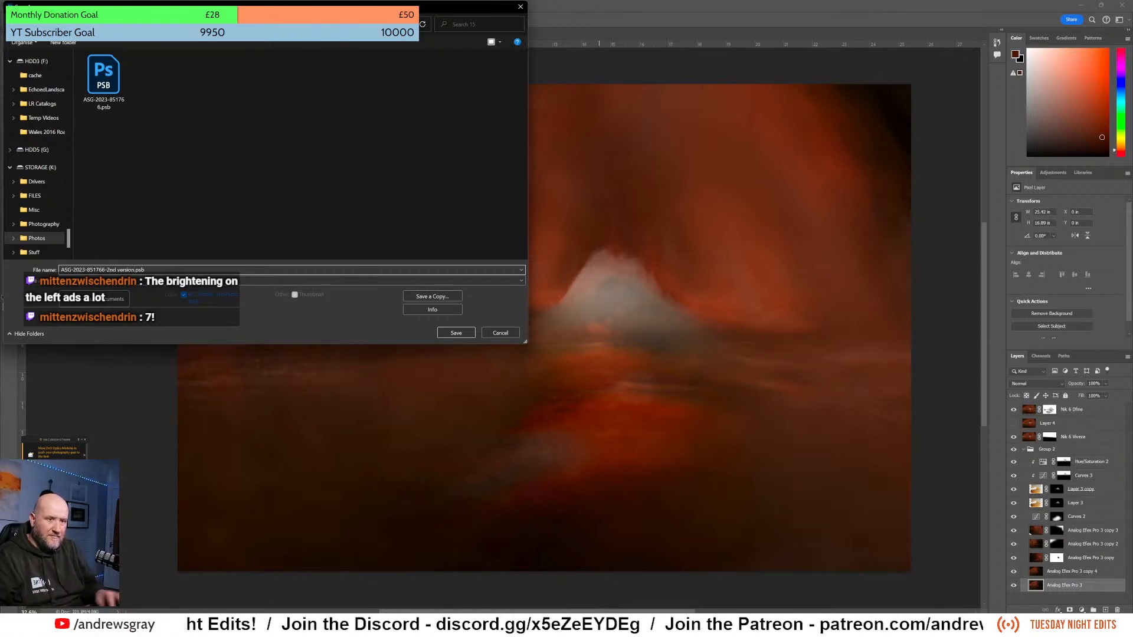
click(454, 333)
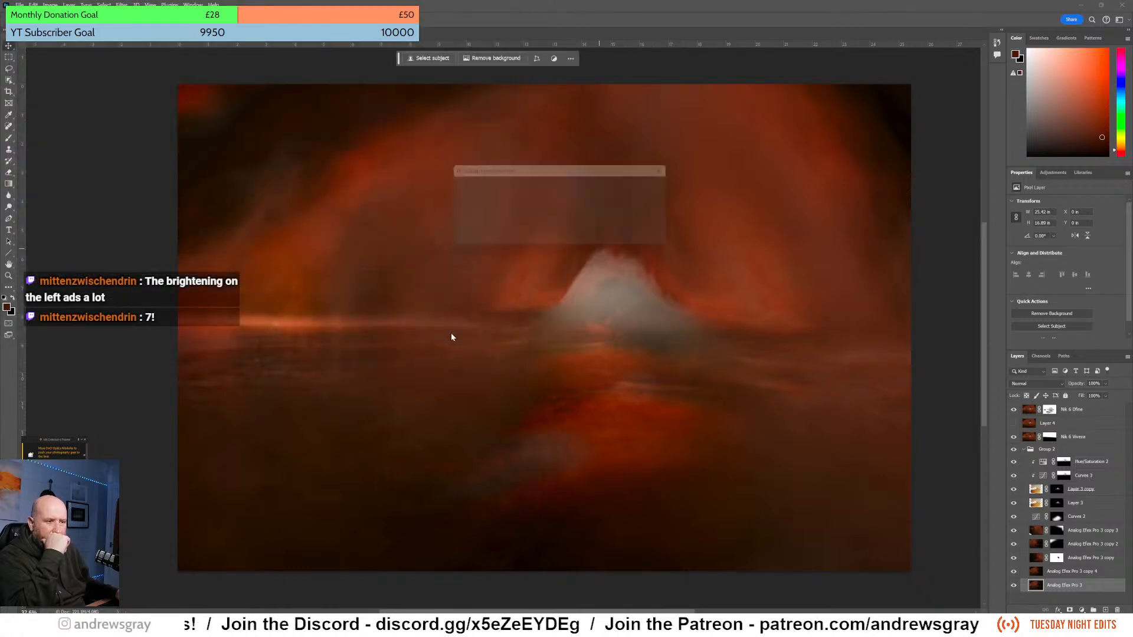
click(664, 186)
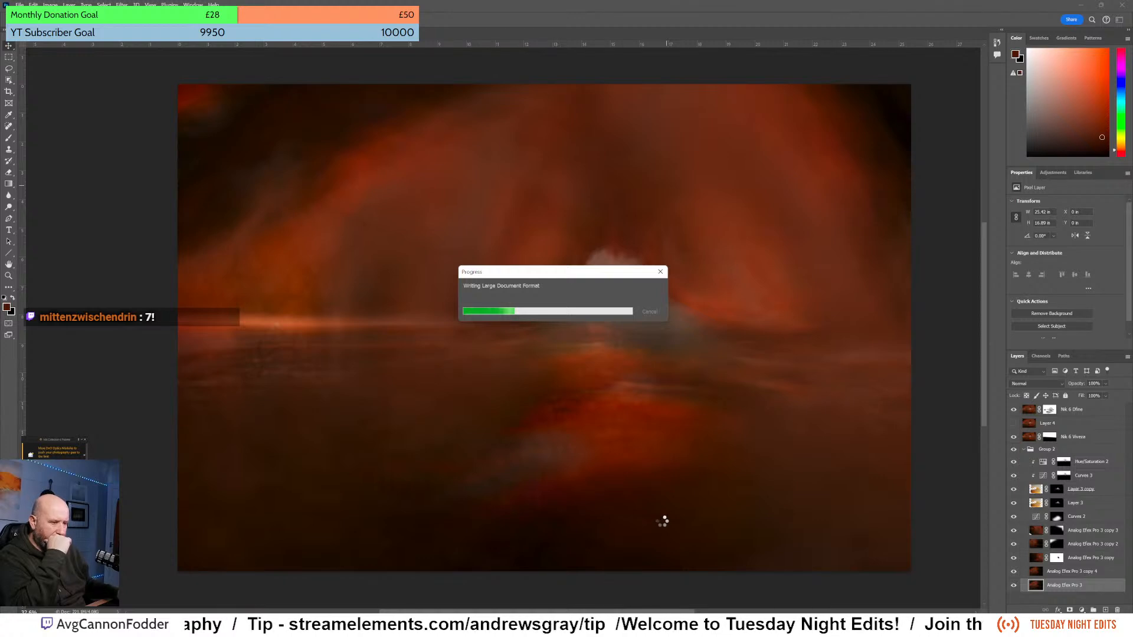
mouse_move(596, 625)
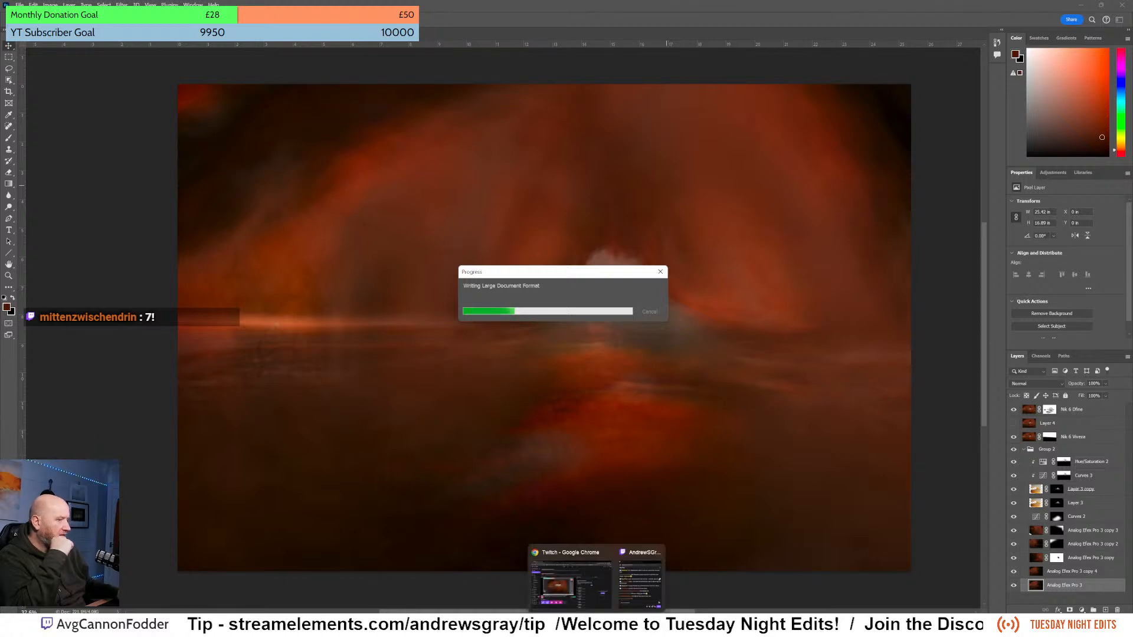
click(591, 588)
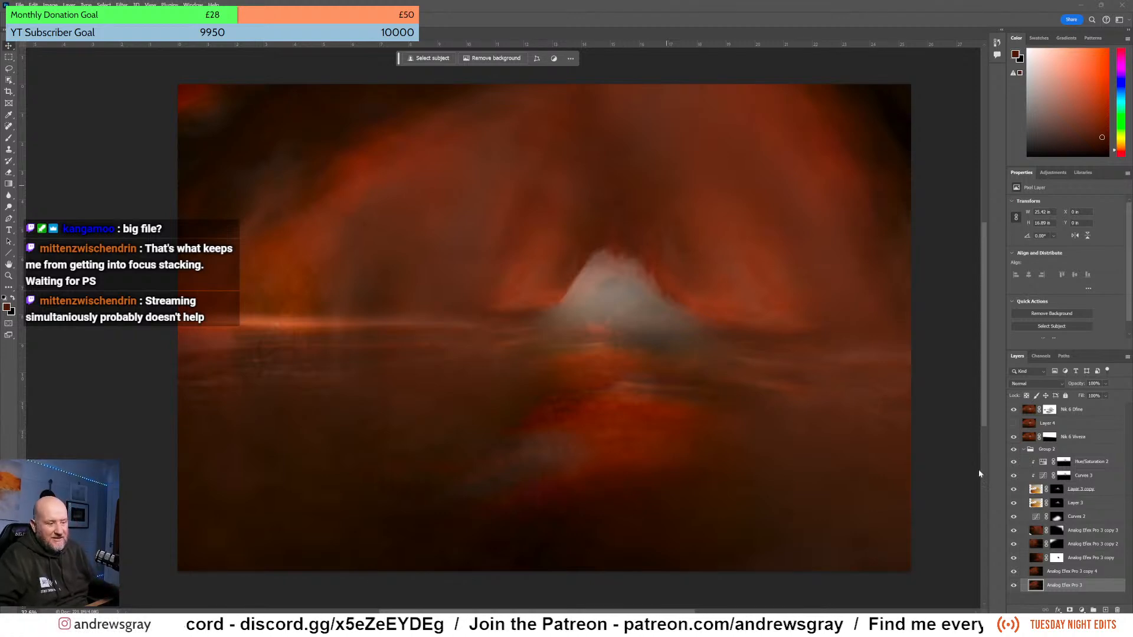
click(702, 625)
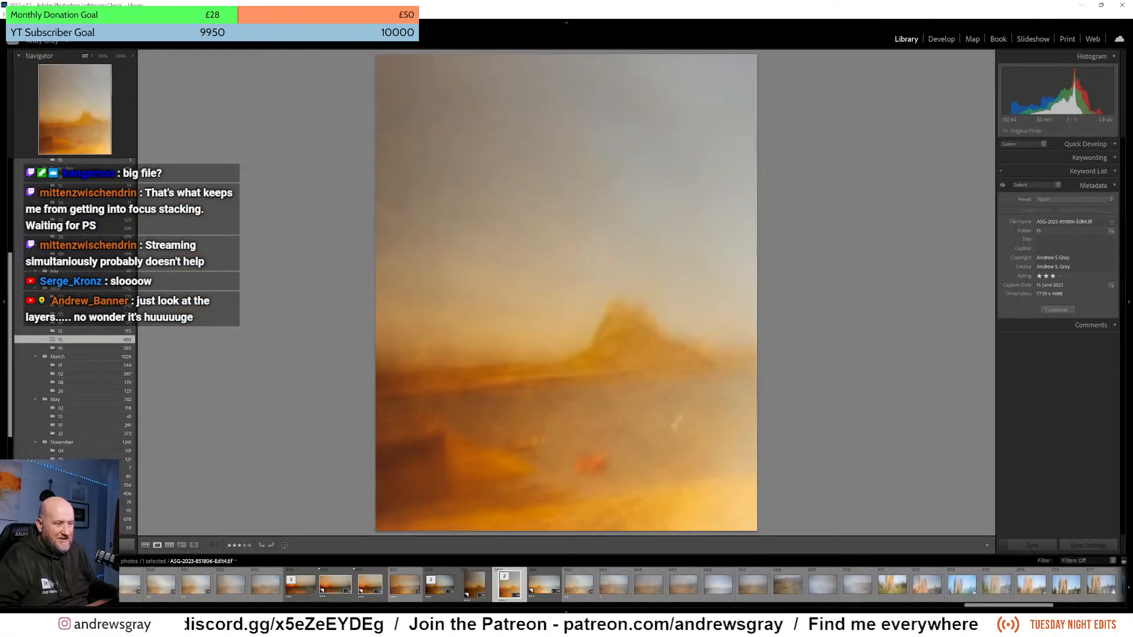
scroll(397, 583, up, 10)
scroll(393, 581, up, 10)
scroll(413, 587, down, 4)
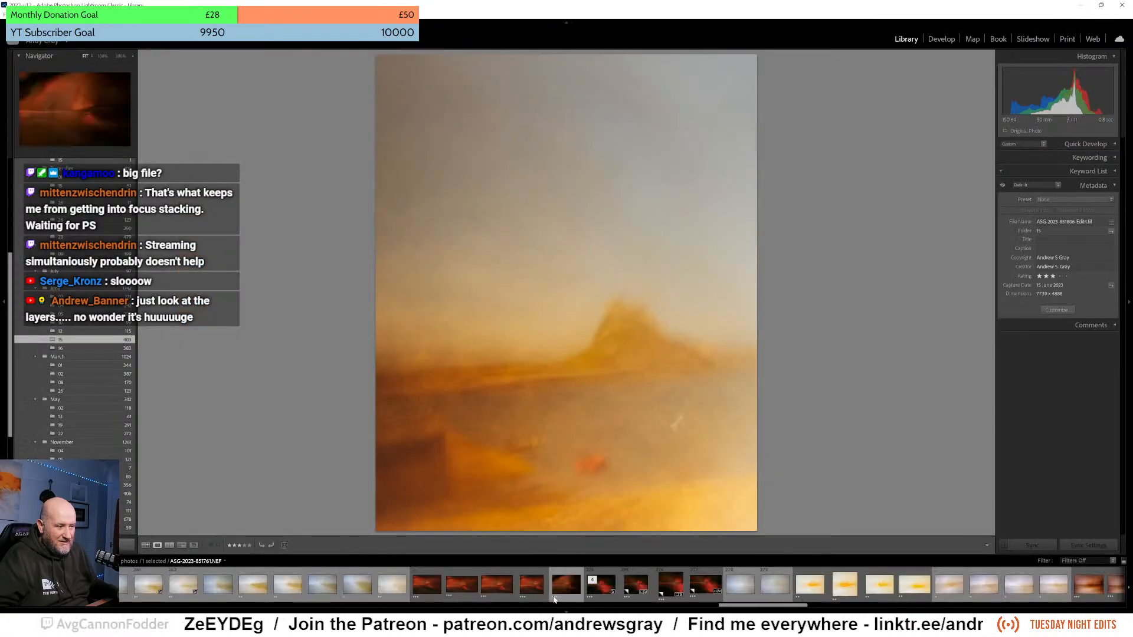
scroll(448, 587, down, 5)
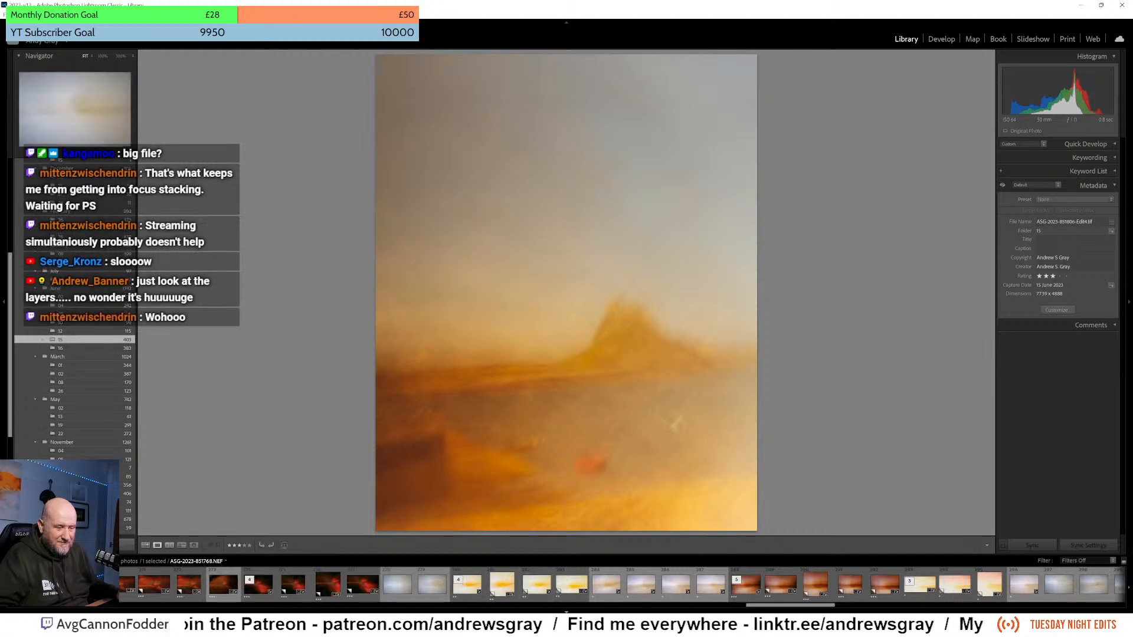
drag(769, 606, 737, 610)
click(494, 579)
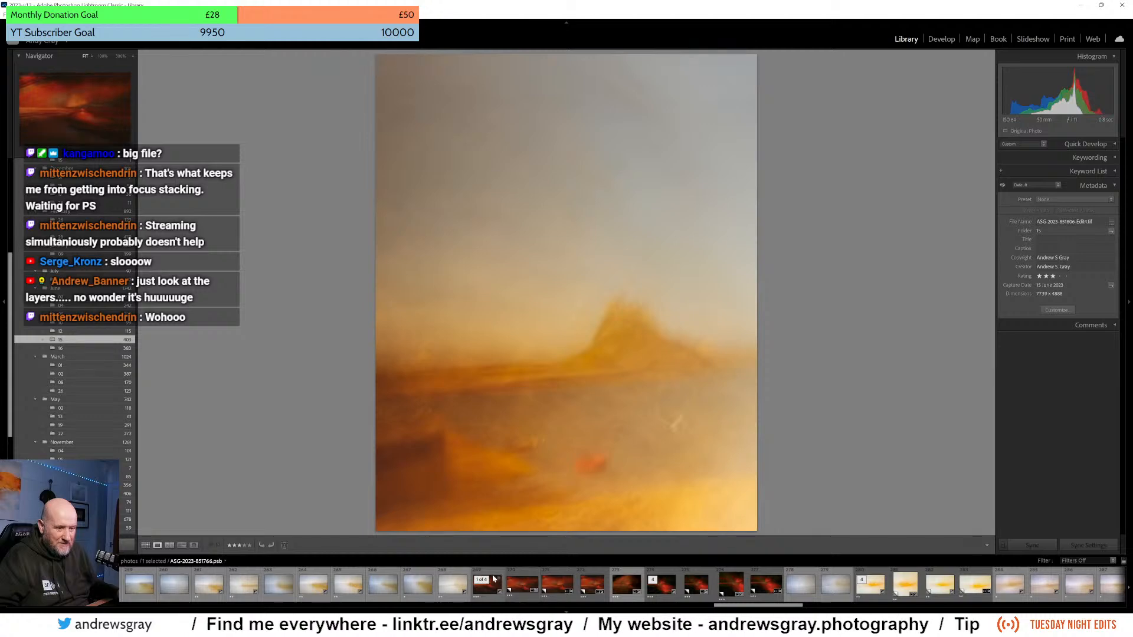
click(698, 586)
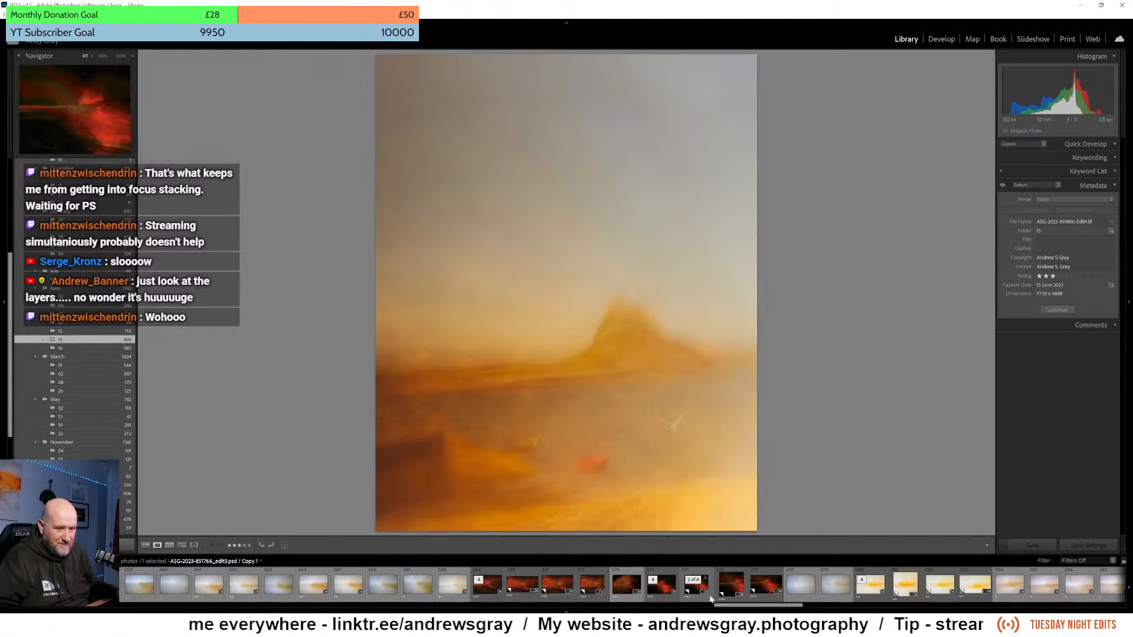
click(909, 584)
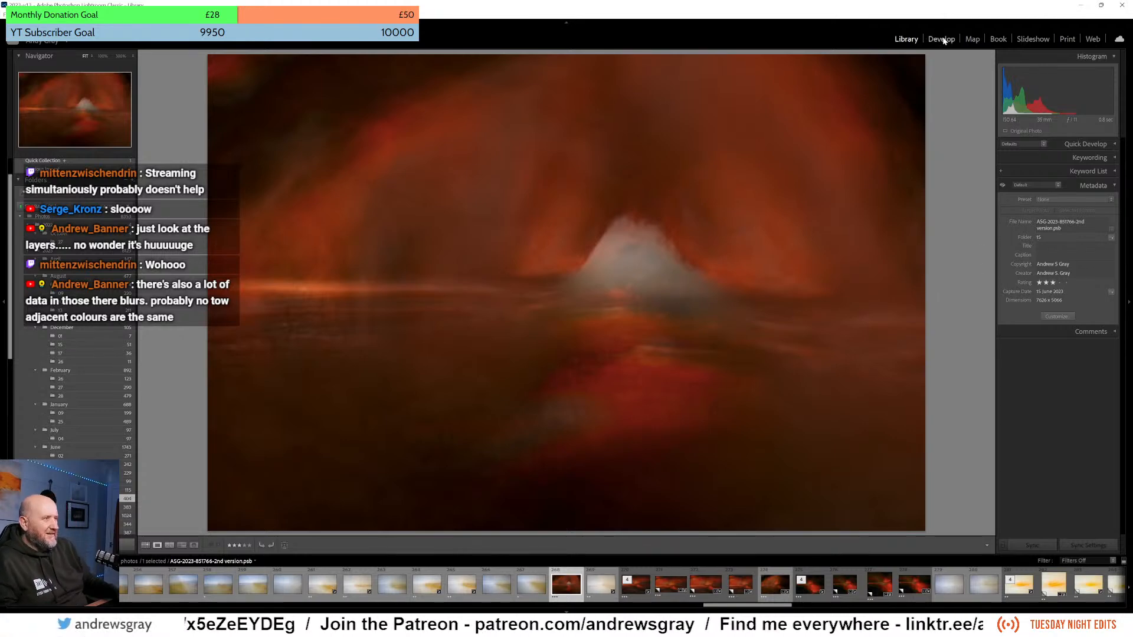
- Start developing the second version and add a darkening Highlight Priority post-crop vignette with an Amount of about -39
key(d)
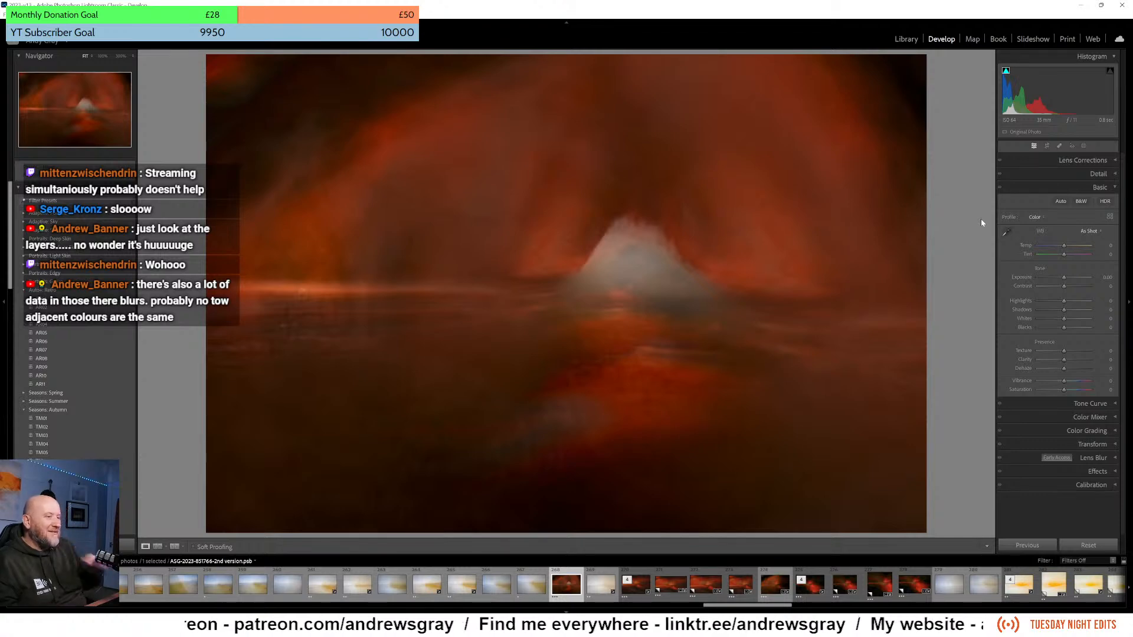
click(1097, 471)
mouse_move(1063, 302)
mouse_down()
mouse_move(1071, 326)
mouse_move(1054, 303)
mouse_up()
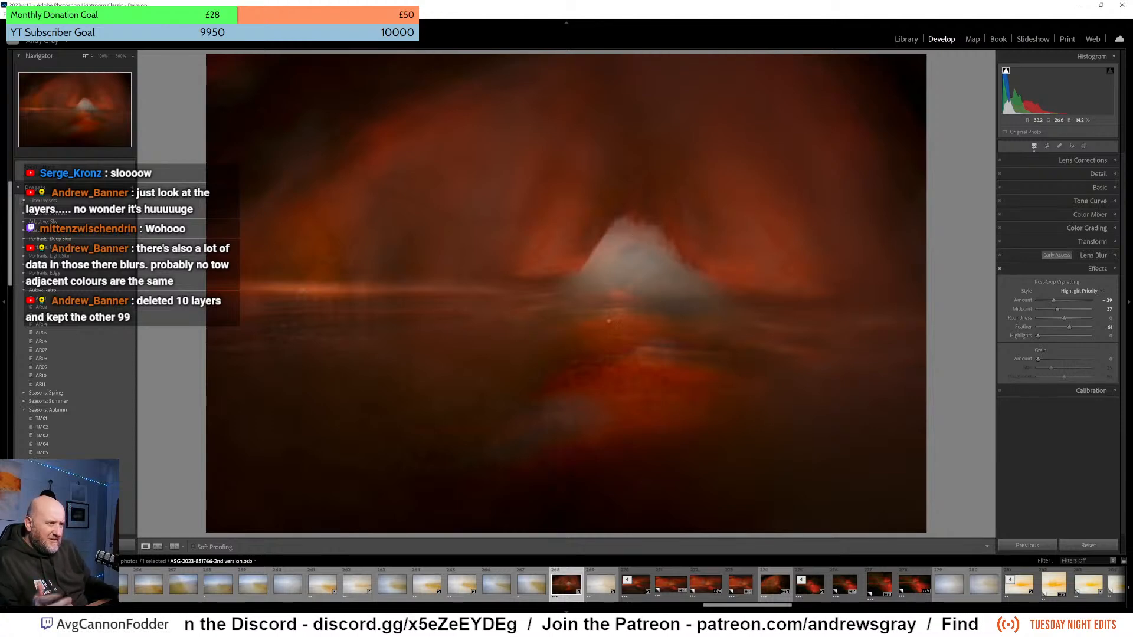
- Try raising the photo's global Contrast to about +37 and reset it to its default
click(1104, 190)
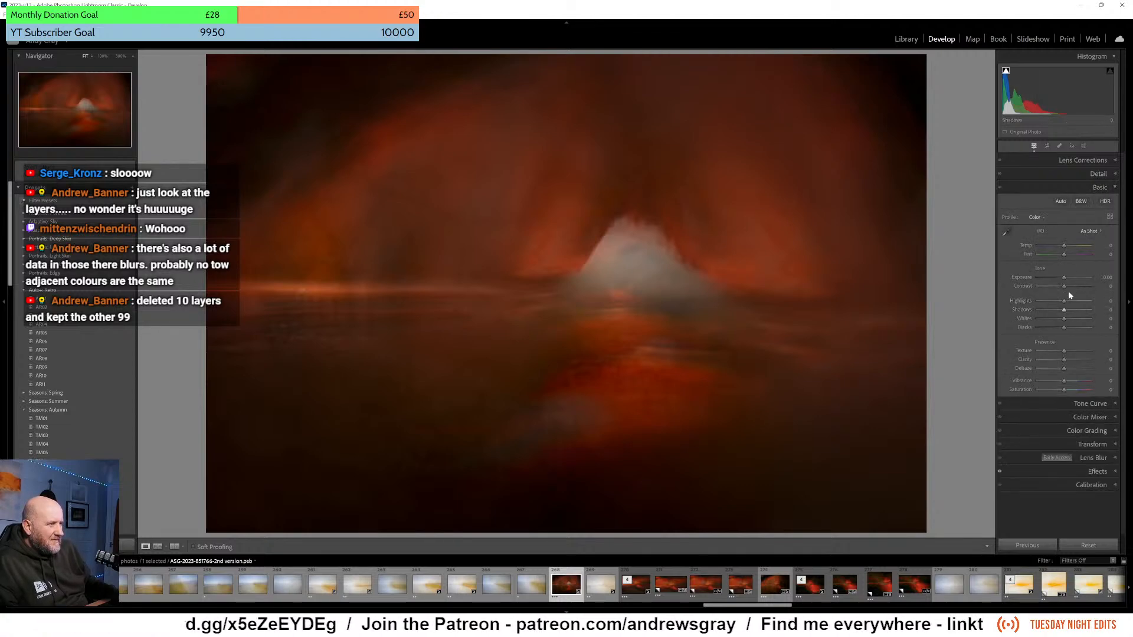
mouse_move(1065, 285)
mouse_down()
mouse_move(1074, 289)
mouse_move(1026, 290)
mouse_move(1075, 302)
mouse_up()
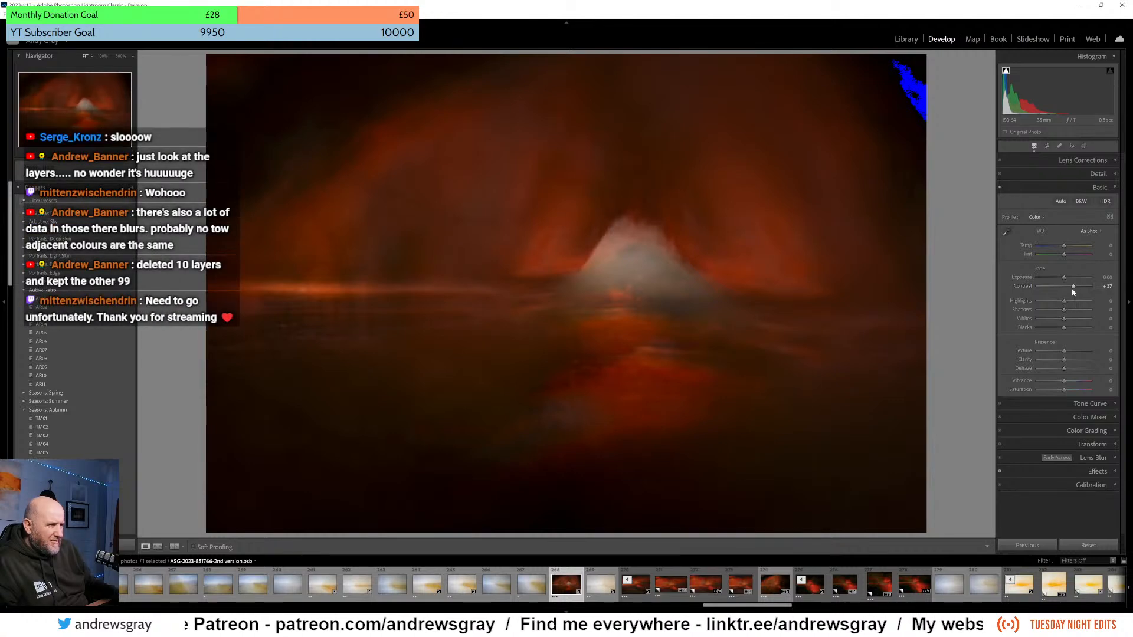
double_click(1071, 285)
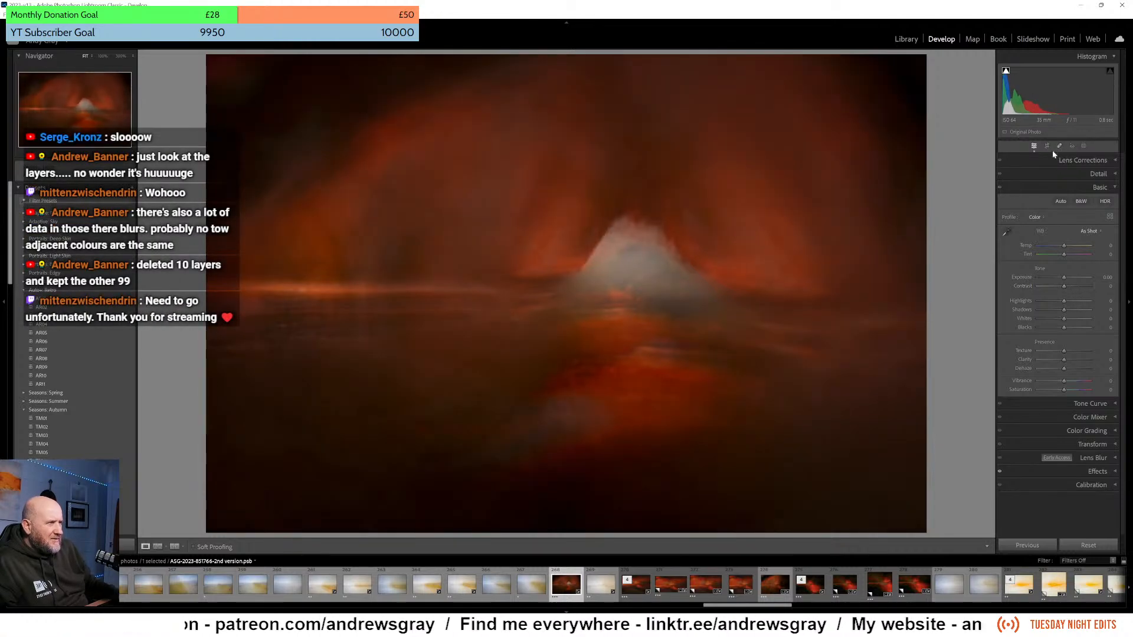
- Add a radial gradient mask centred on the pale hill, stretched into a wide ellipse covering the surrounding sky and reflection
click(1083, 146)
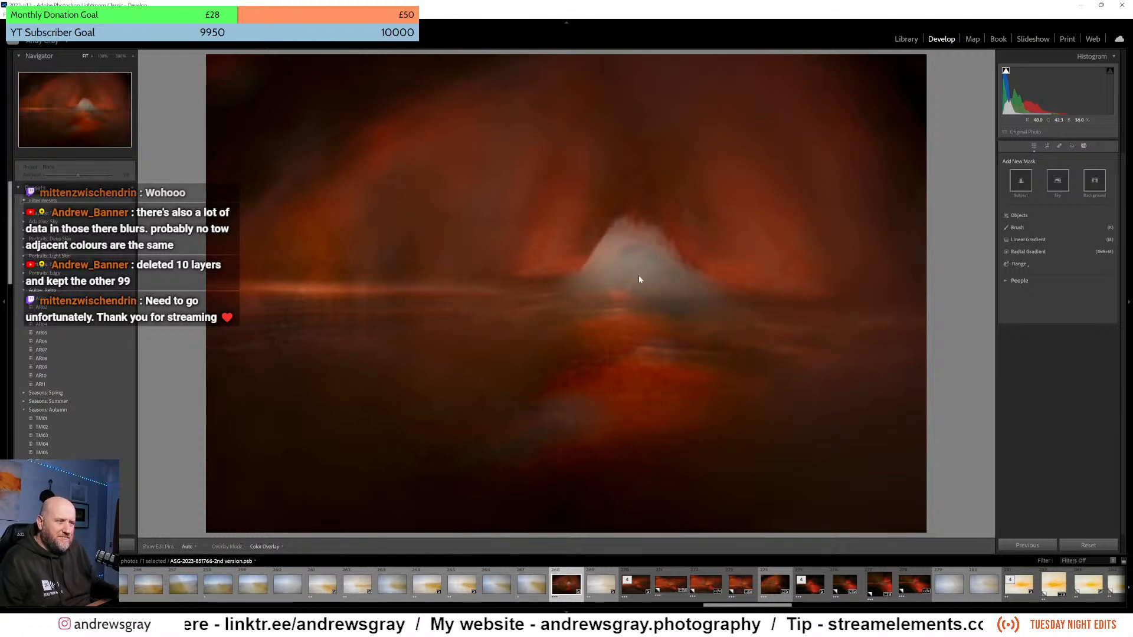
click(1028, 252)
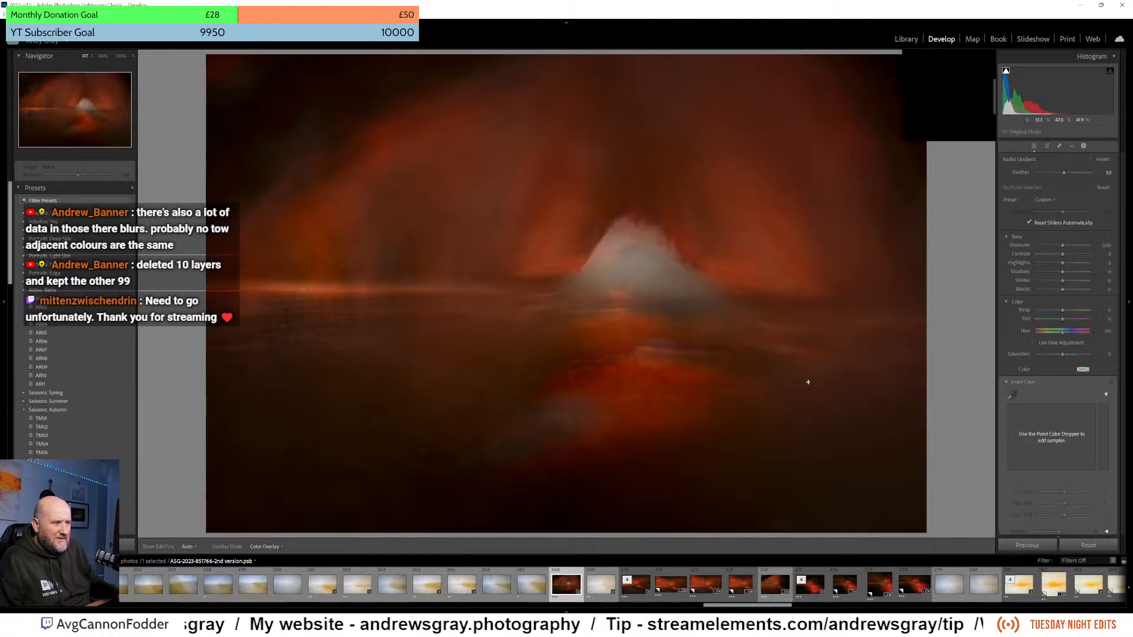
drag(617, 269, 749, 332)
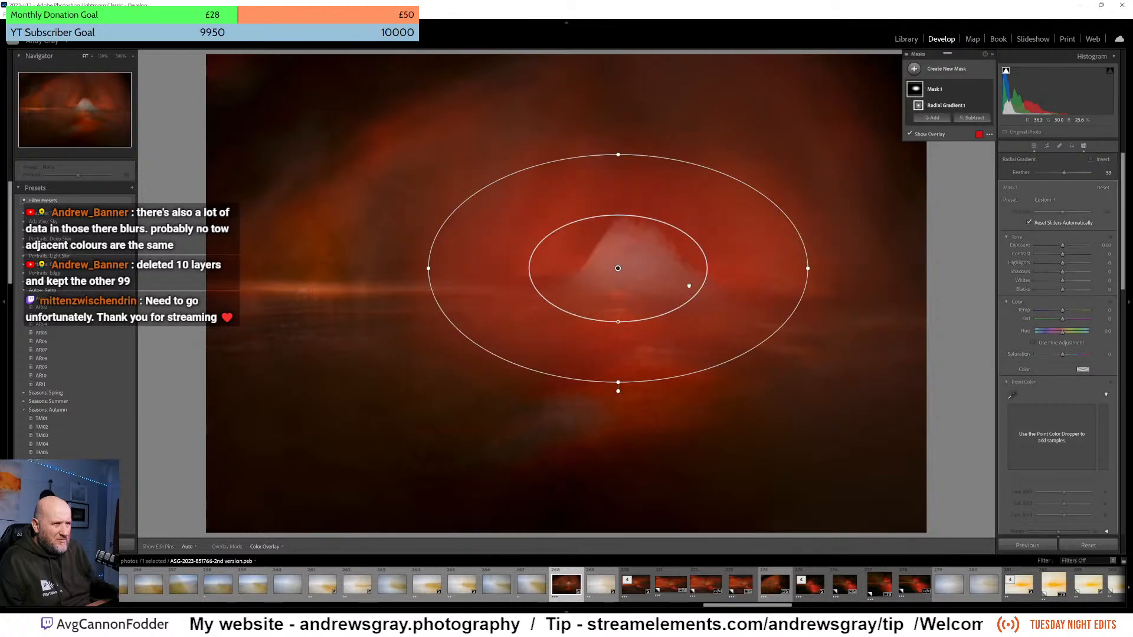
drag(625, 274, 643, 286)
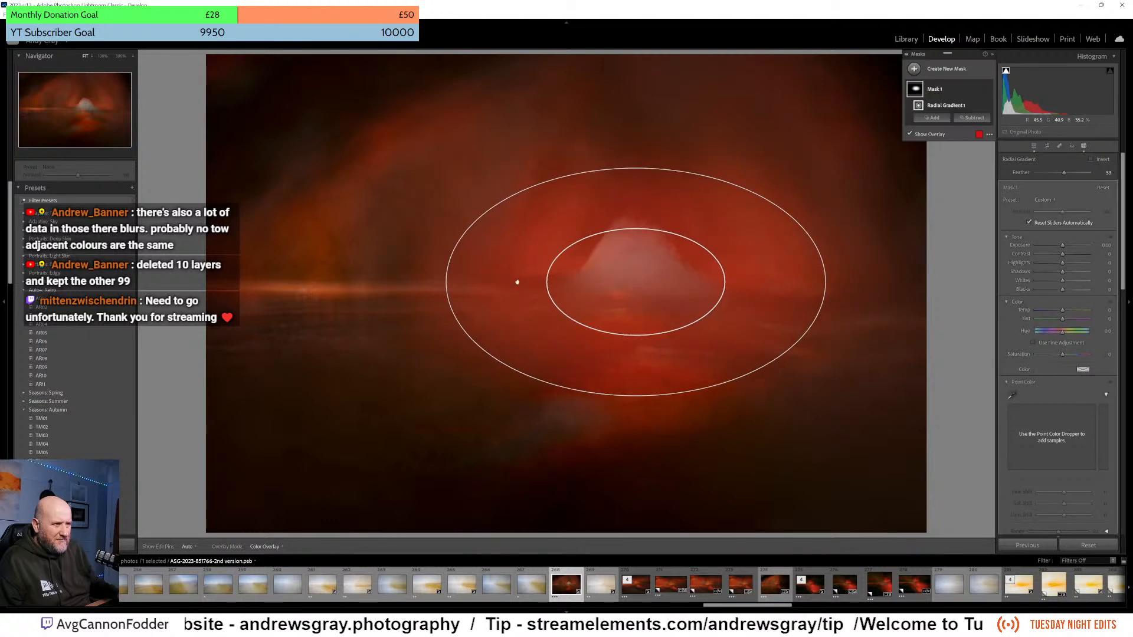
drag(446, 281, 368, 281)
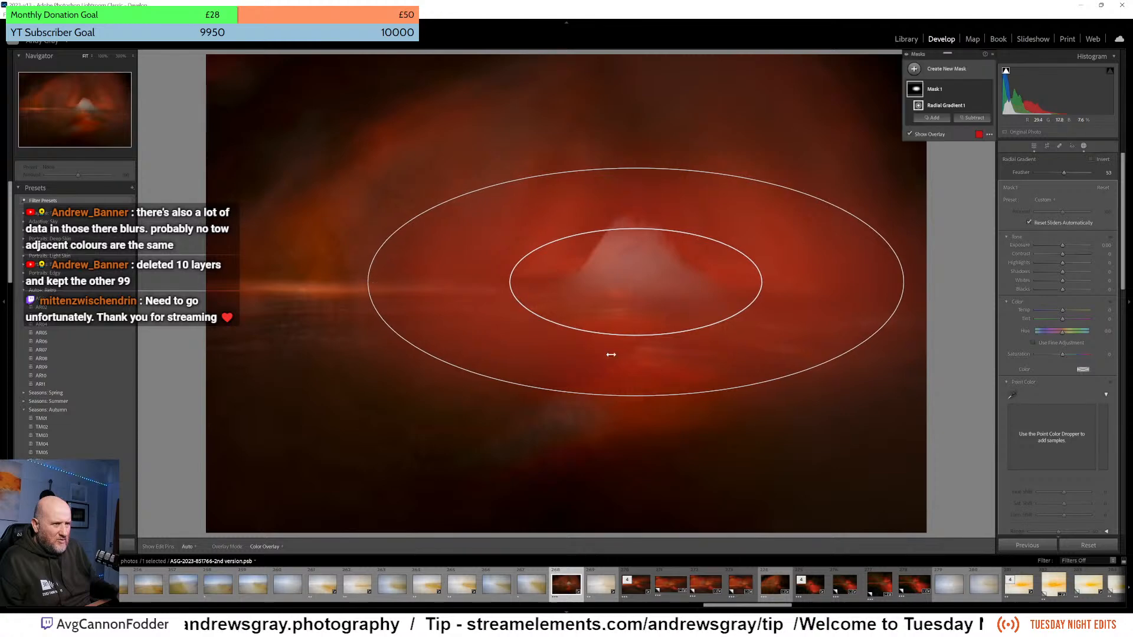
drag(634, 394, 628, 424)
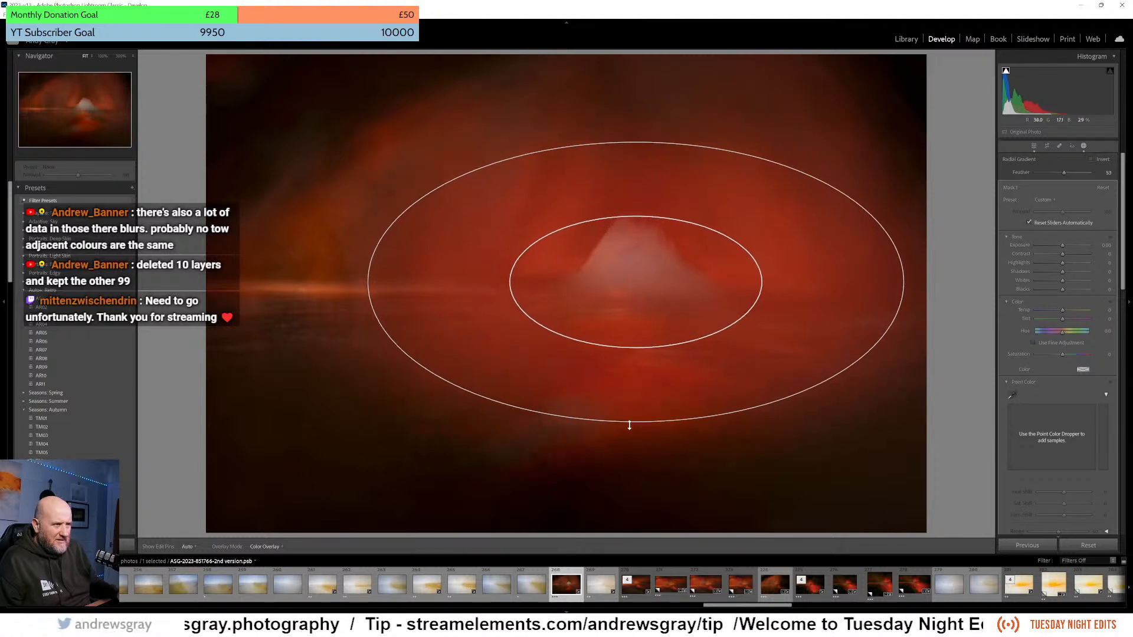
- Adjust the radial mask with Exposure -0.20, Contrast 42, reduced Highlights, slightly raised Whites, Blacks -1 and a cooler Temp of -18
drag(1063, 253, 1075, 259)
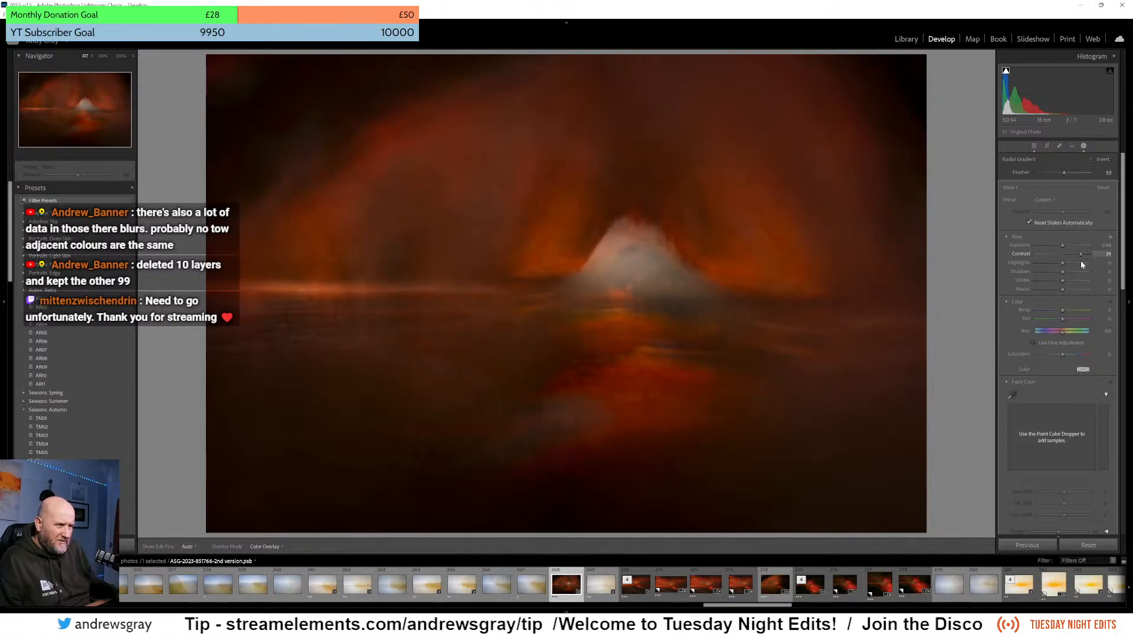
drag(1076, 261, 1029, 266)
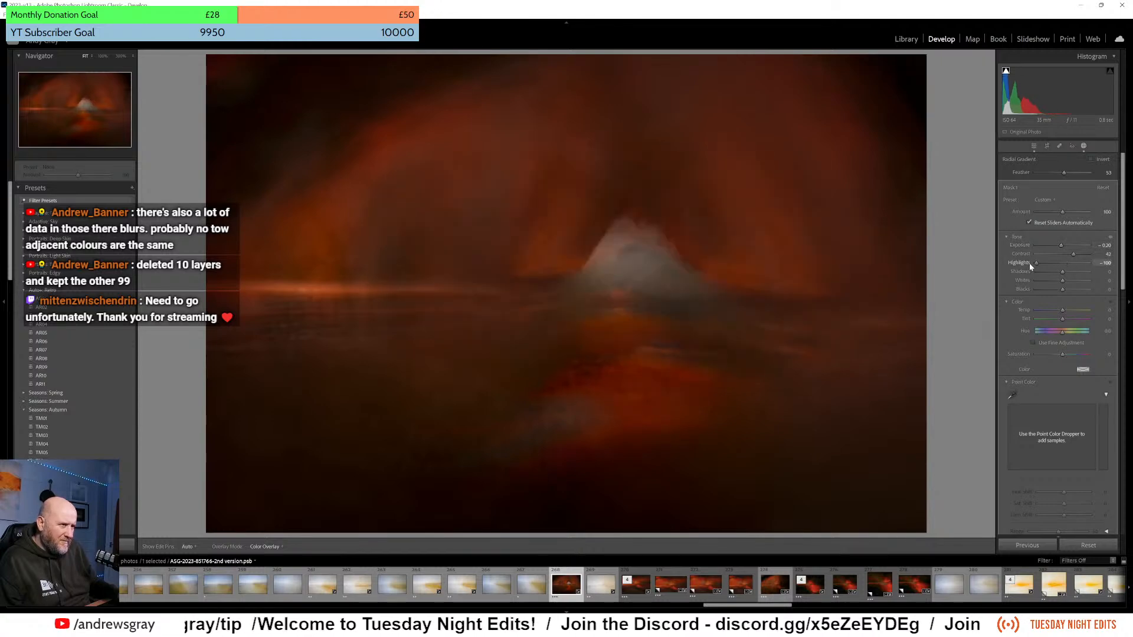
click(1046, 264)
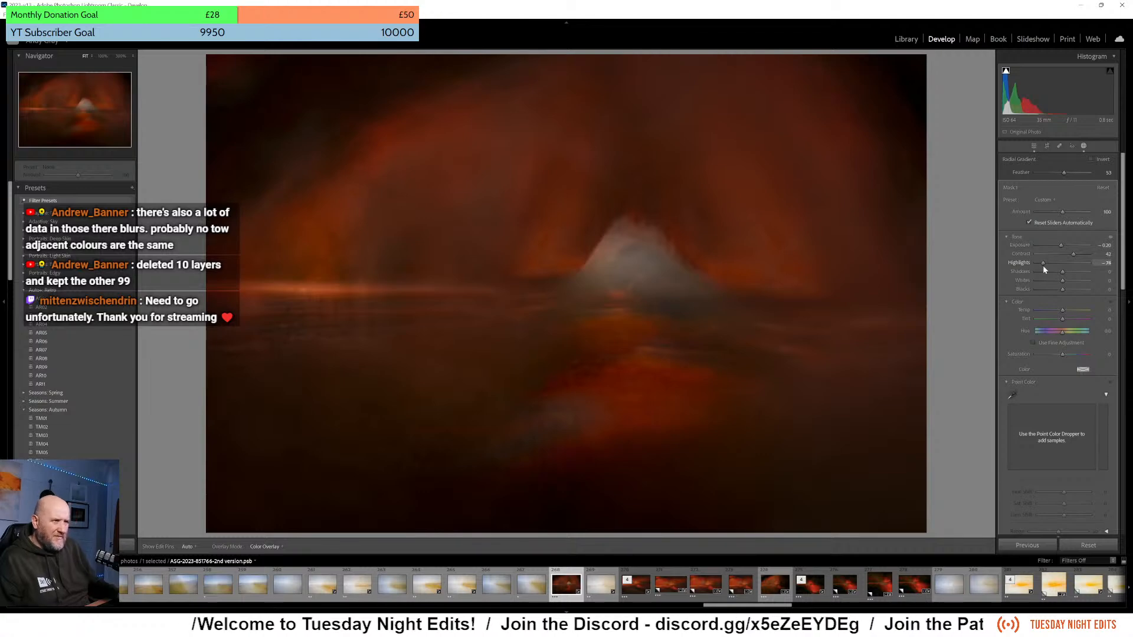
mouse_move(1046, 266)
mouse_down()
mouse_move(1064, 290)
mouse_move(1054, 293)
mouse_move(1070, 283)
mouse_move(1056, 285)
mouse_up()
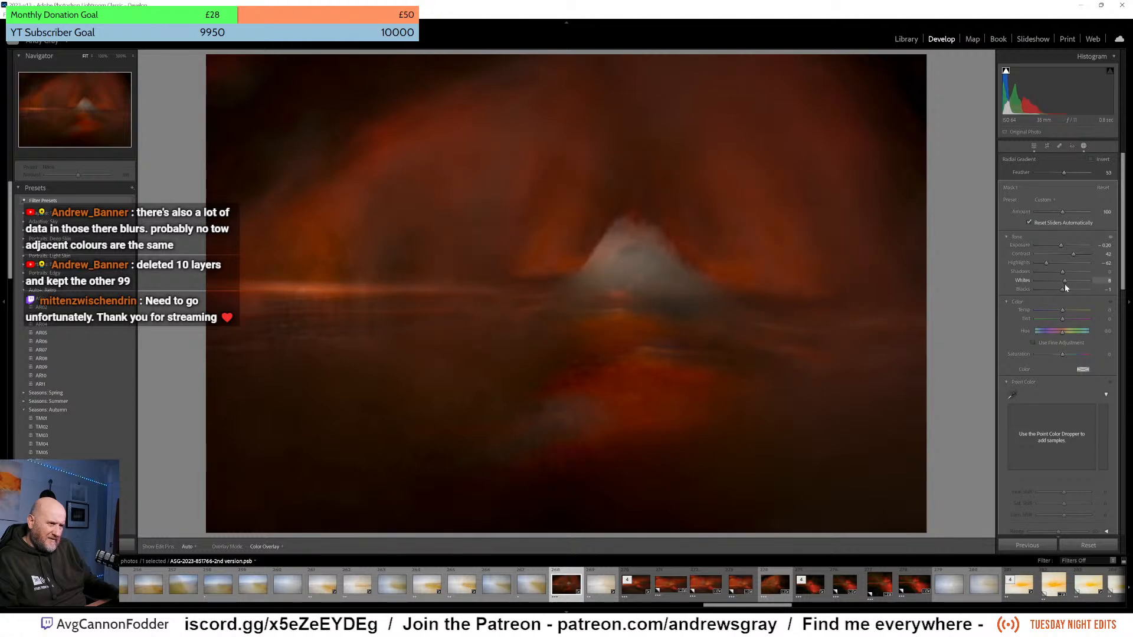
drag(1065, 285, 1060, 311)
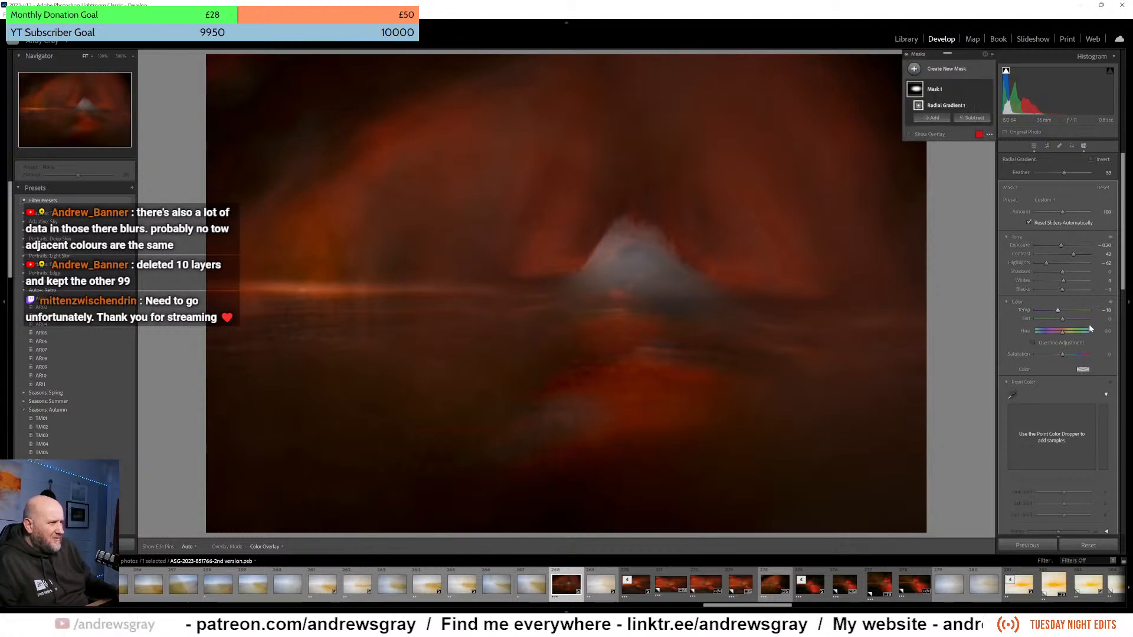
- Leave masking and weaken the post-crop vignette to an Amount of about -19
click(1034, 148)
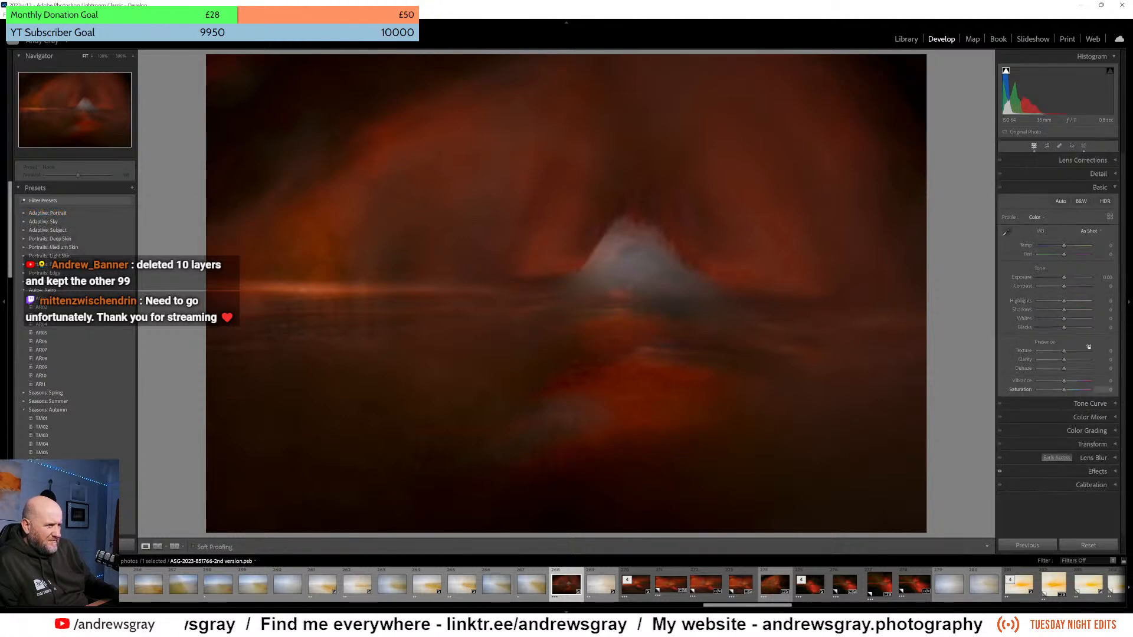
click(1096, 471)
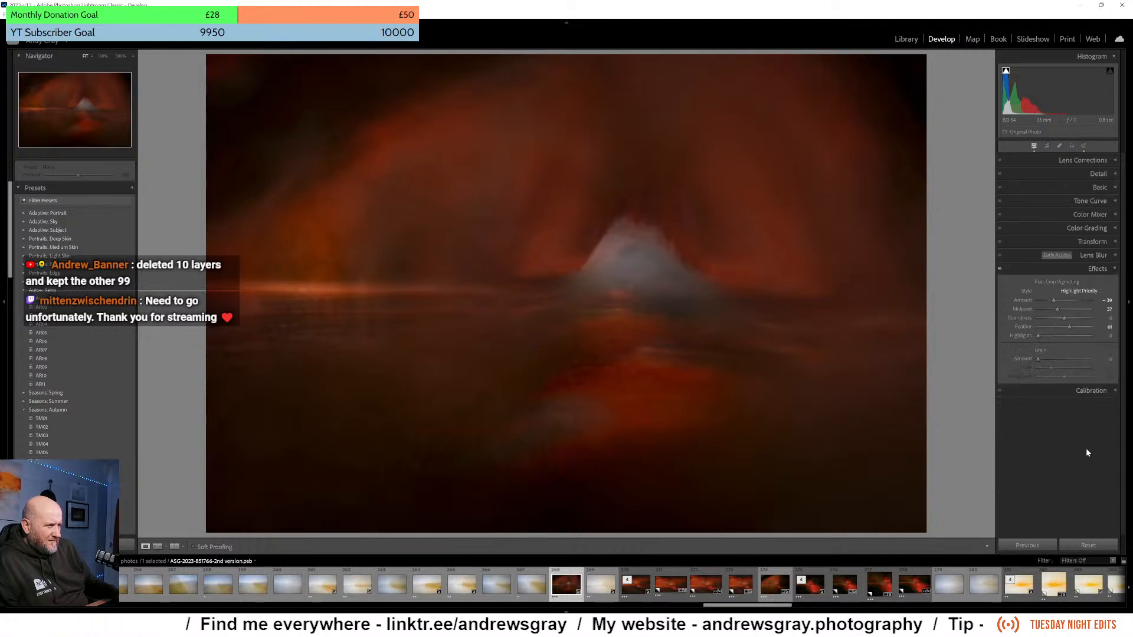
drag(1057, 299, 1061, 299)
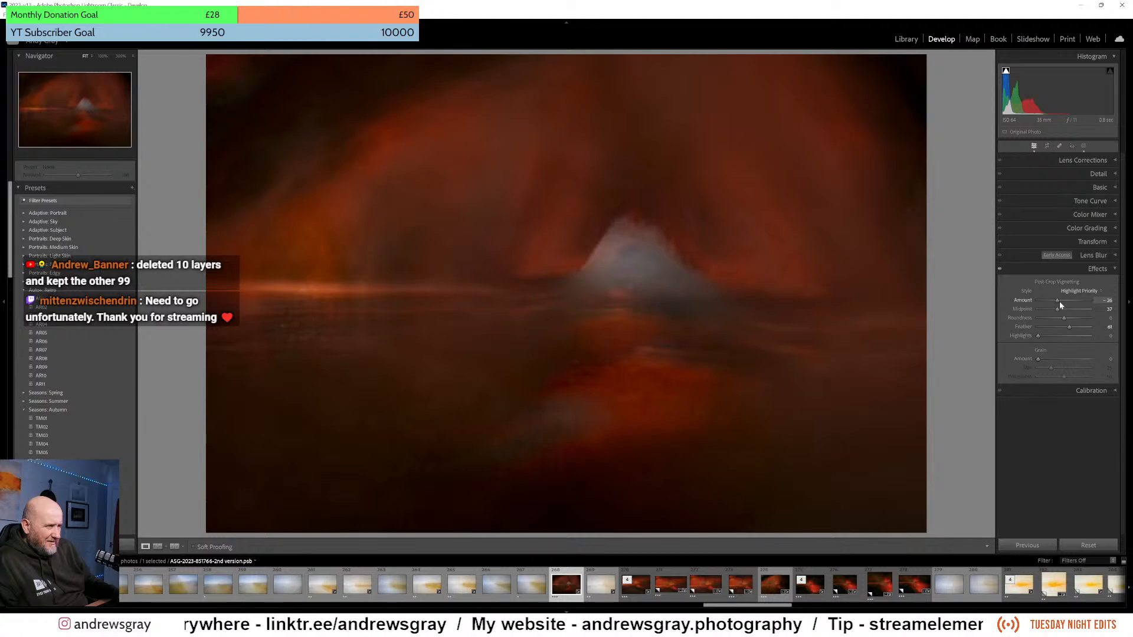
drag(1059, 301, 1063, 302)
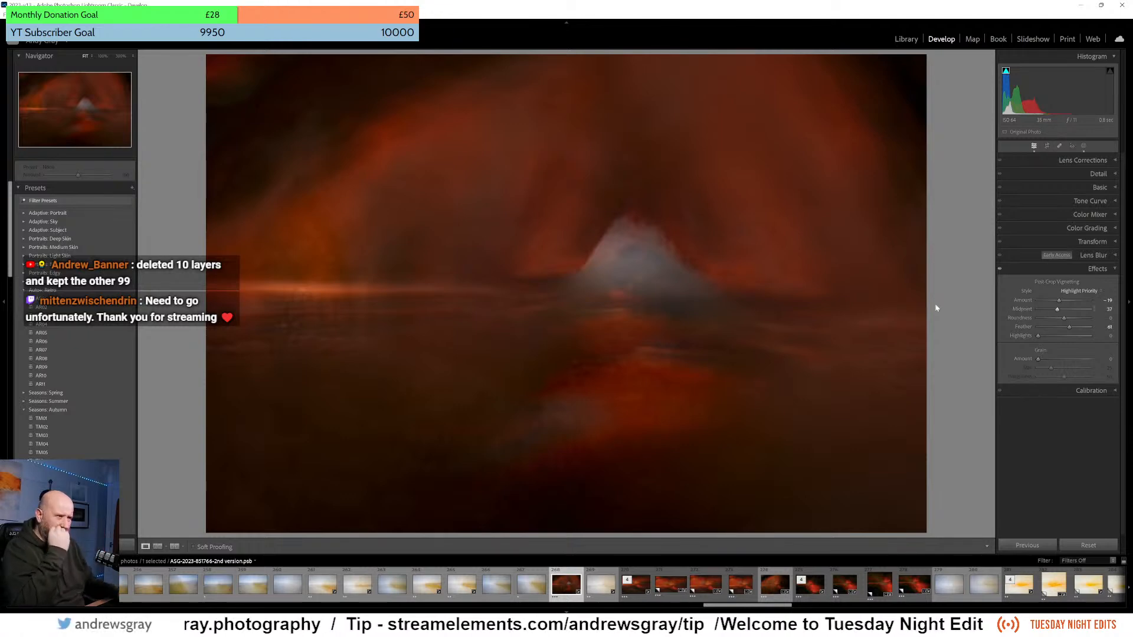
- Shift the photo's Red and Orange HSL hues slightly negative for deeper reds, and rate it 5 stars
click(1089, 215)
click(1072, 229)
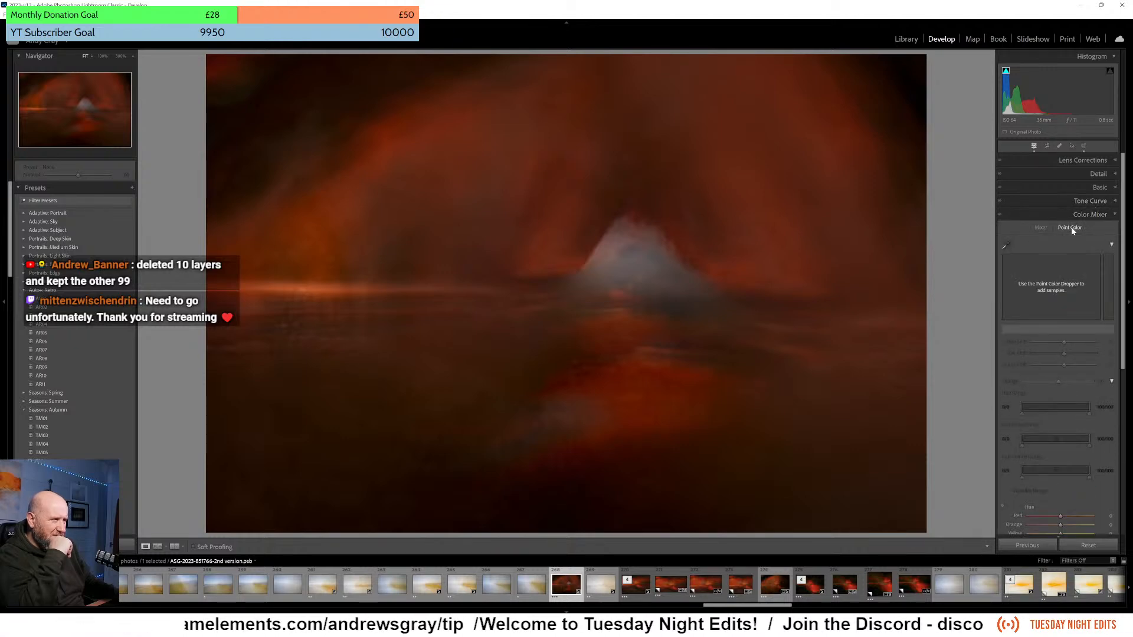
click(1042, 228)
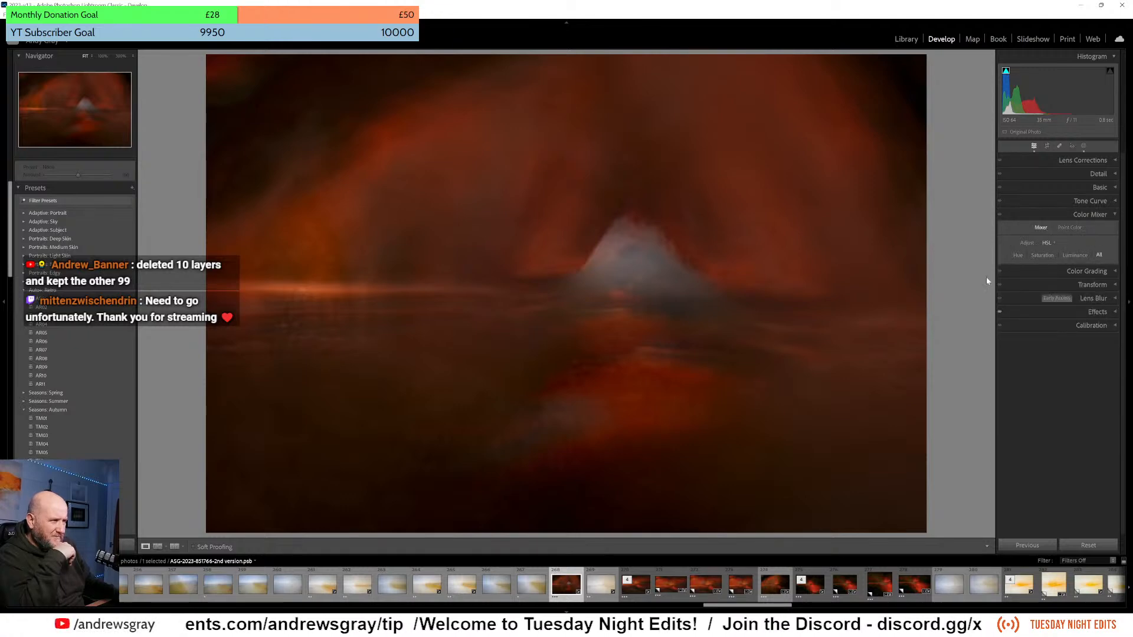
click(1098, 255)
drag(1059, 281, 1059, 293)
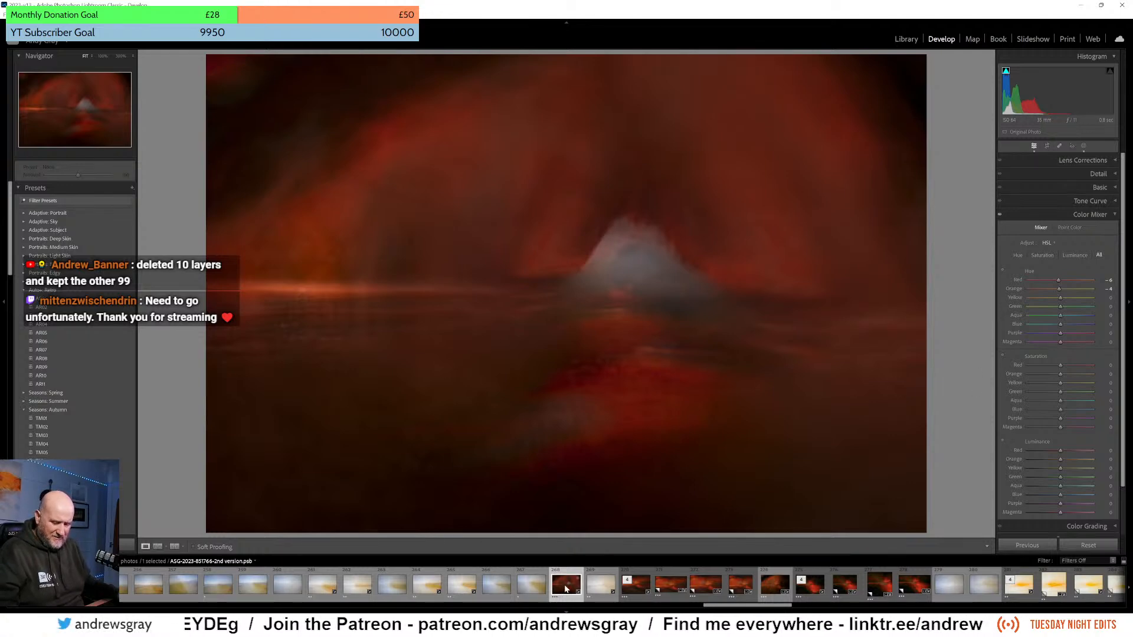
key(5)
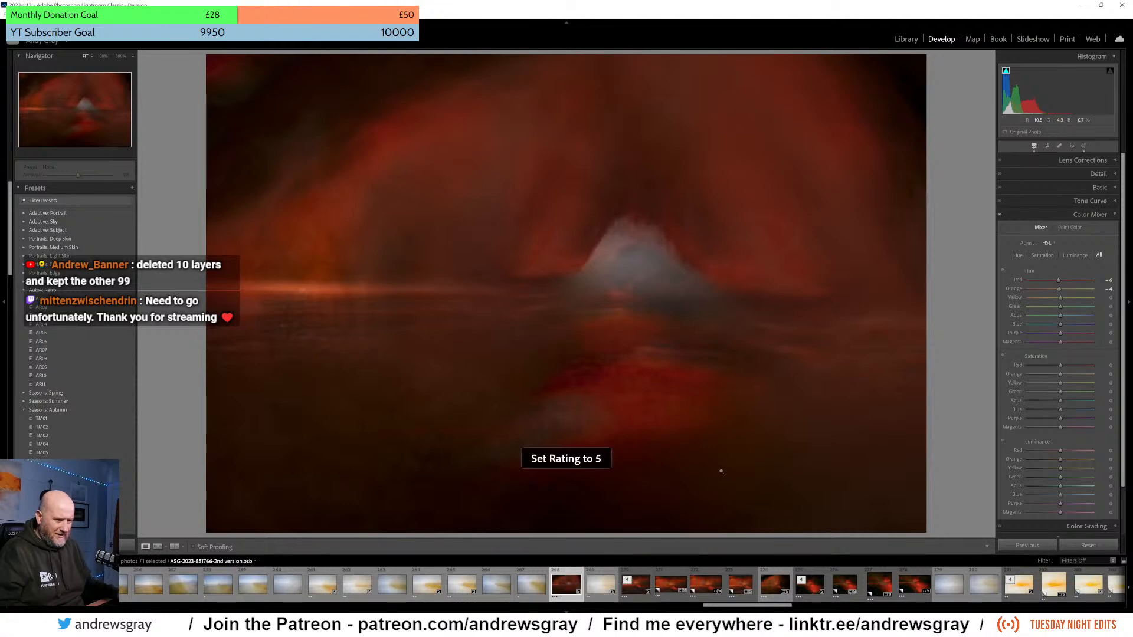